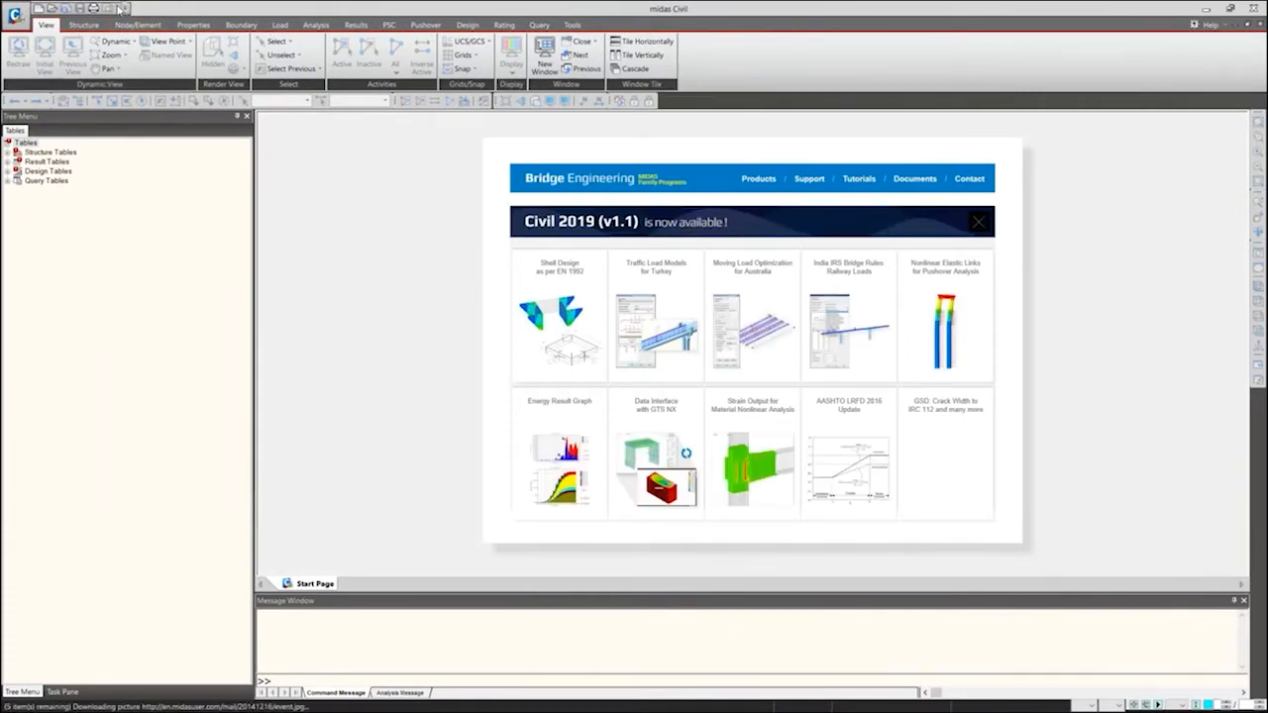
Start a new project and preview the Cable Stayed Bridge Wizard without generating a model.
{"action": "left_click", "coordinate": [39, 9]}
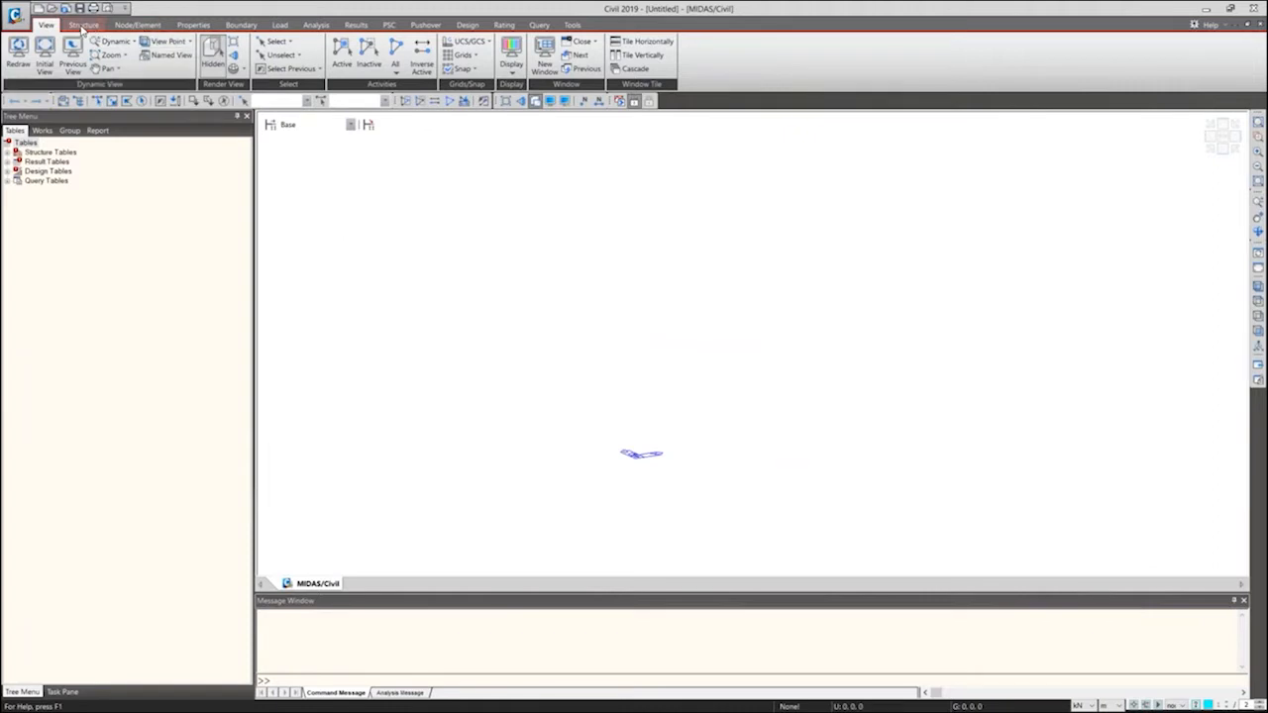
{"action": "left_click", "coordinate": [83, 25]}
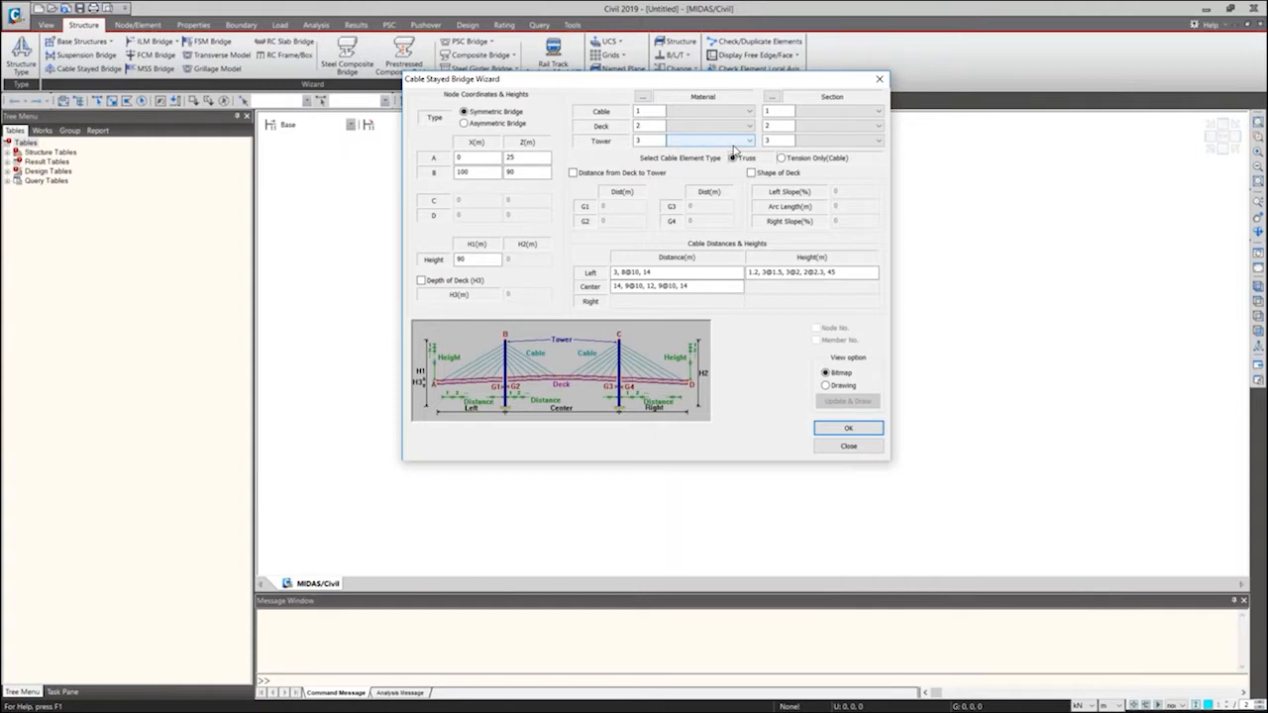
{"action": "left_click", "coordinate": [848, 428]}
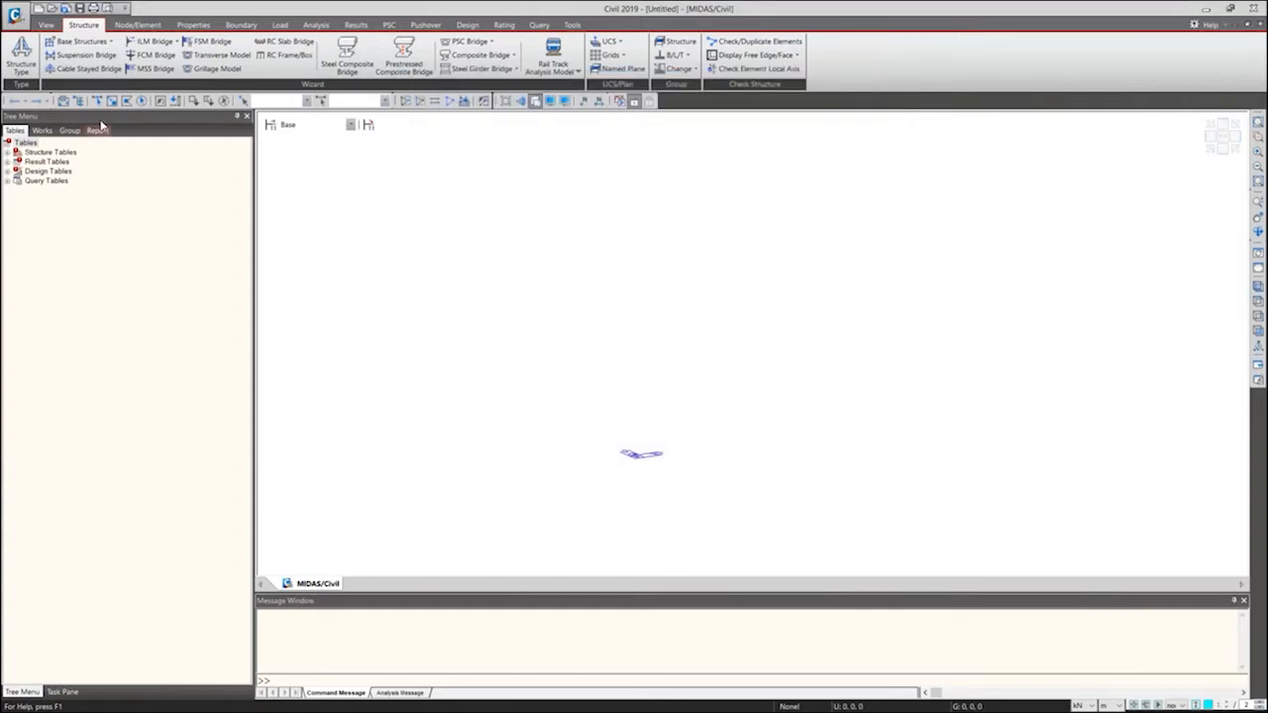
Open the material properties list and move its window over the model view.
{"action": "left_click", "coordinate": [193, 24]}
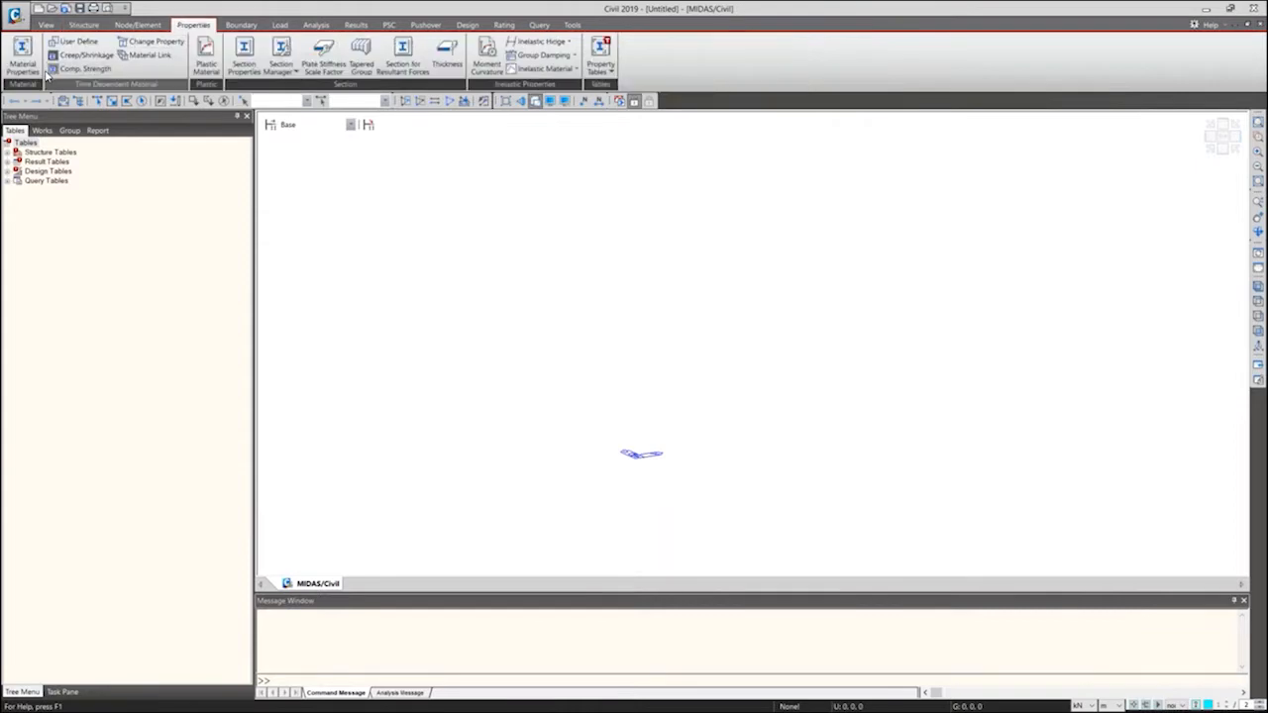
{"action": "left_click", "coordinate": [22, 55]}
{"action": "left_click_drag", "start_coordinate": [224, 87], "coordinate": [515, 229]}
{"action": "left_click", "coordinate": [526, 252]}
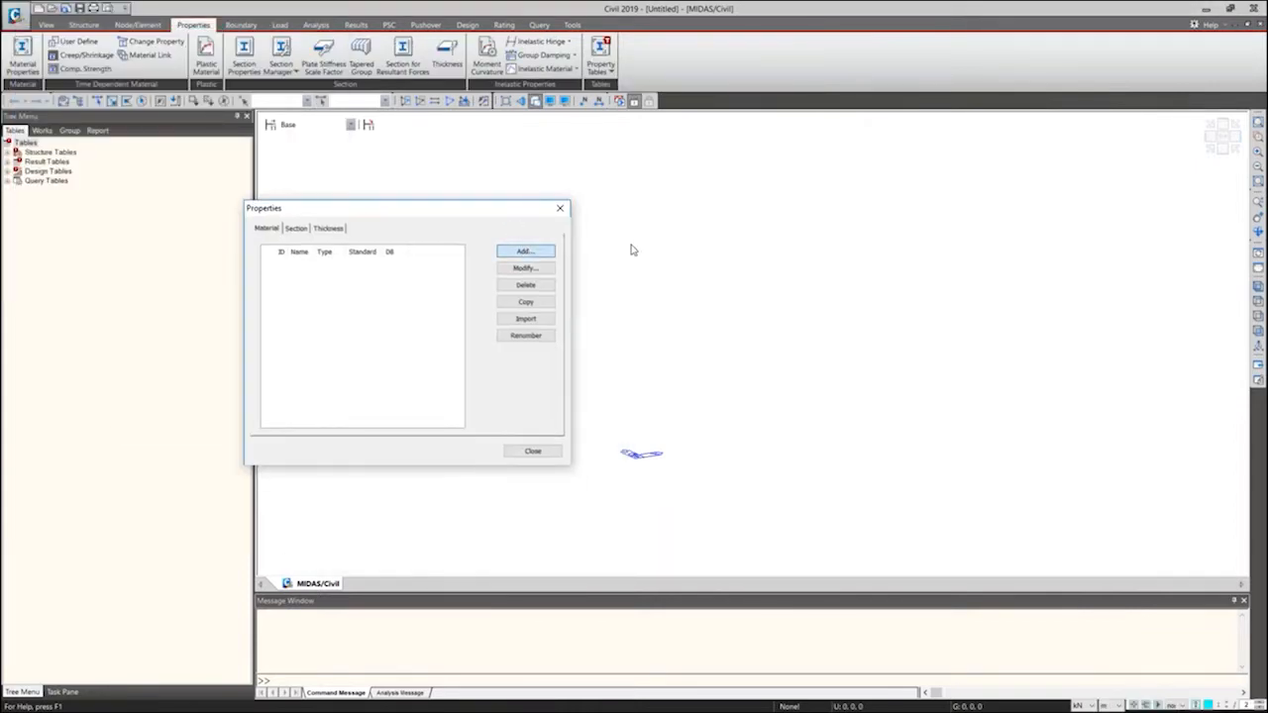
{"action": "left_click_drag", "start_coordinate": [718, 45], "coordinate": [935, 47]}
{"action": "left_click", "coordinate": [957, 55]}
Import all five materials from P1_1_2 Cable Stayed Backward in the Example Problem 1 folder, keeping their IDs.
{"action": "left_click", "coordinate": [526, 319]}
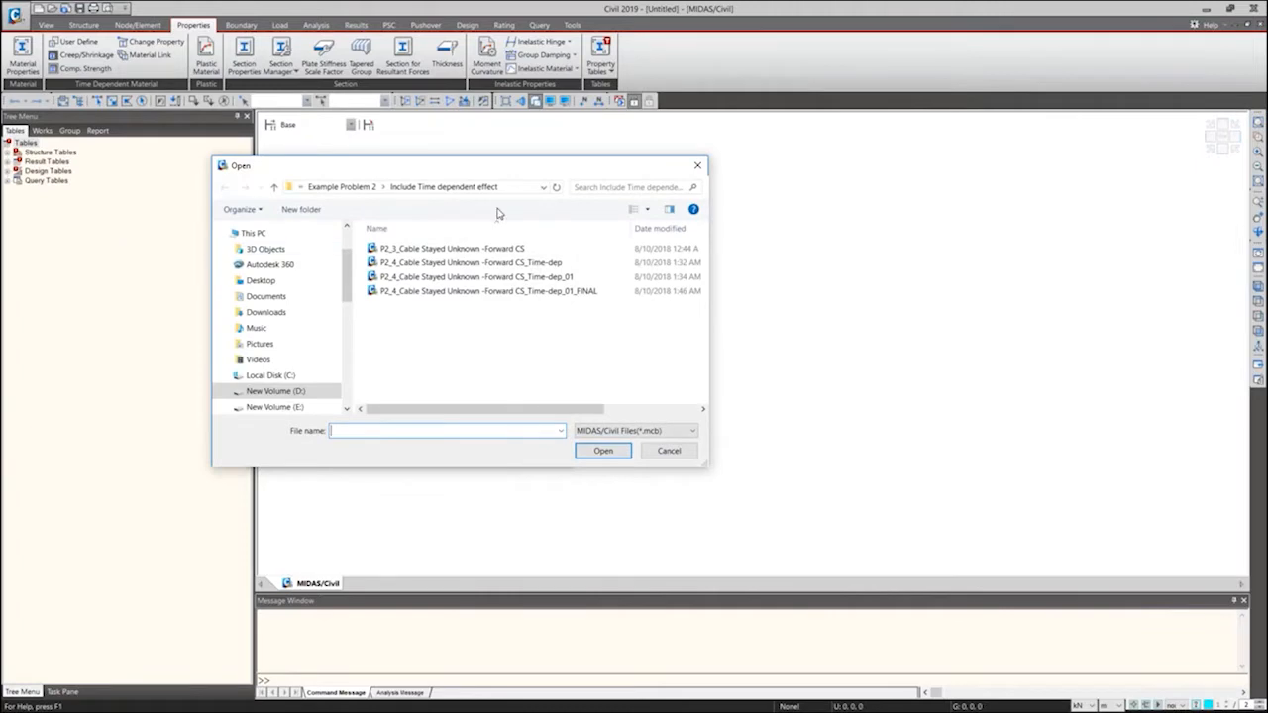
{"action": "left_click", "coordinate": [347, 187]}
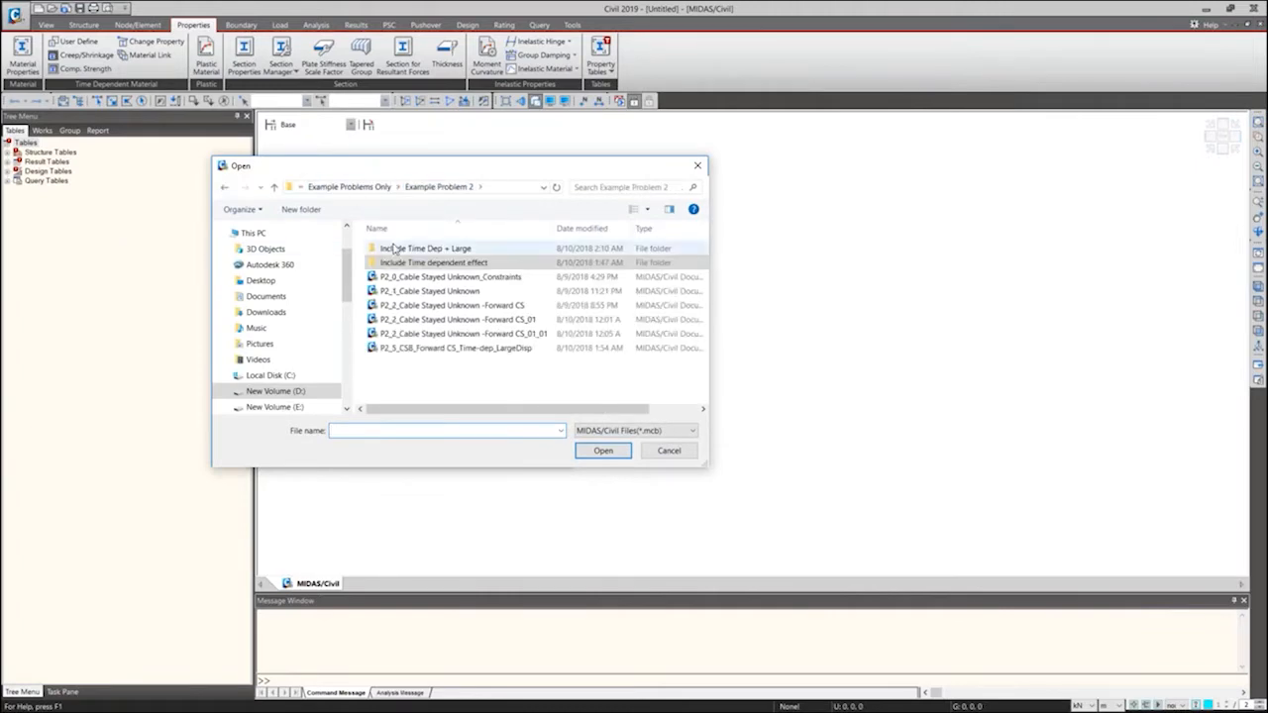
{"action": "left_click", "coordinate": [348, 188]}
{"action": "left_click", "coordinate": [446, 265]}
{"action": "double_click", "coordinate": [448, 266]}
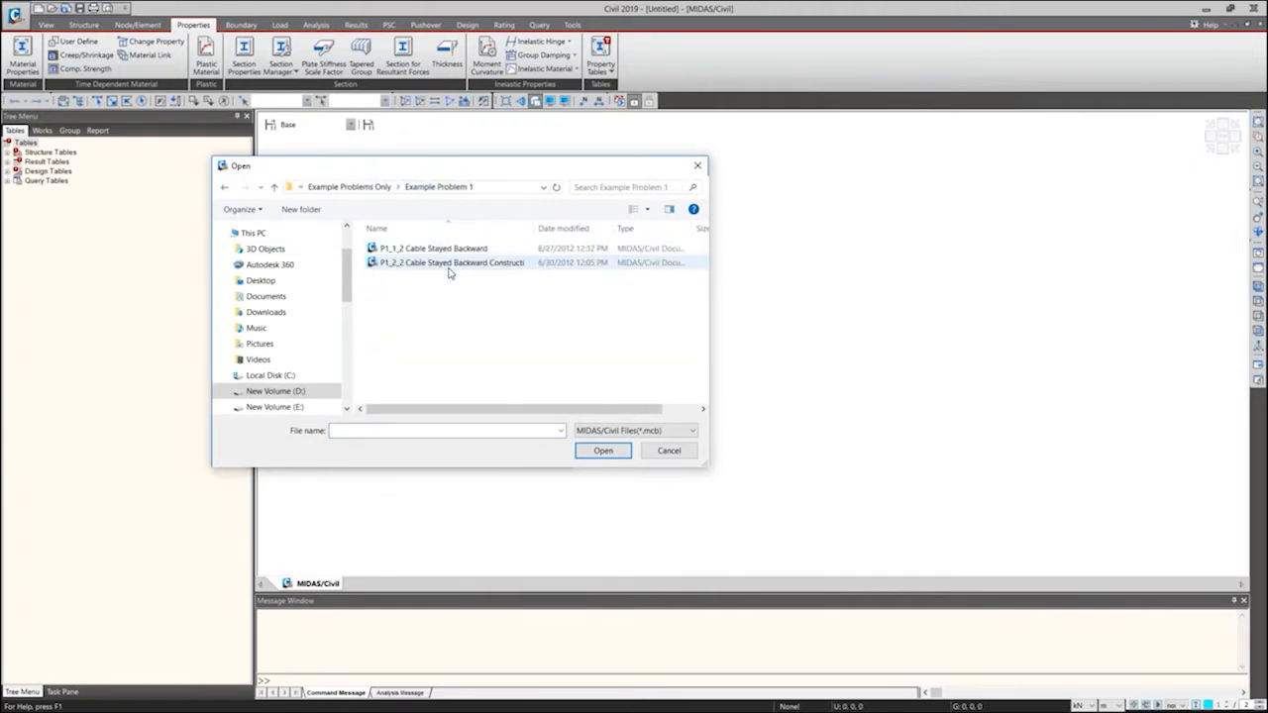
{"action": "left_click", "coordinate": [434, 249]}
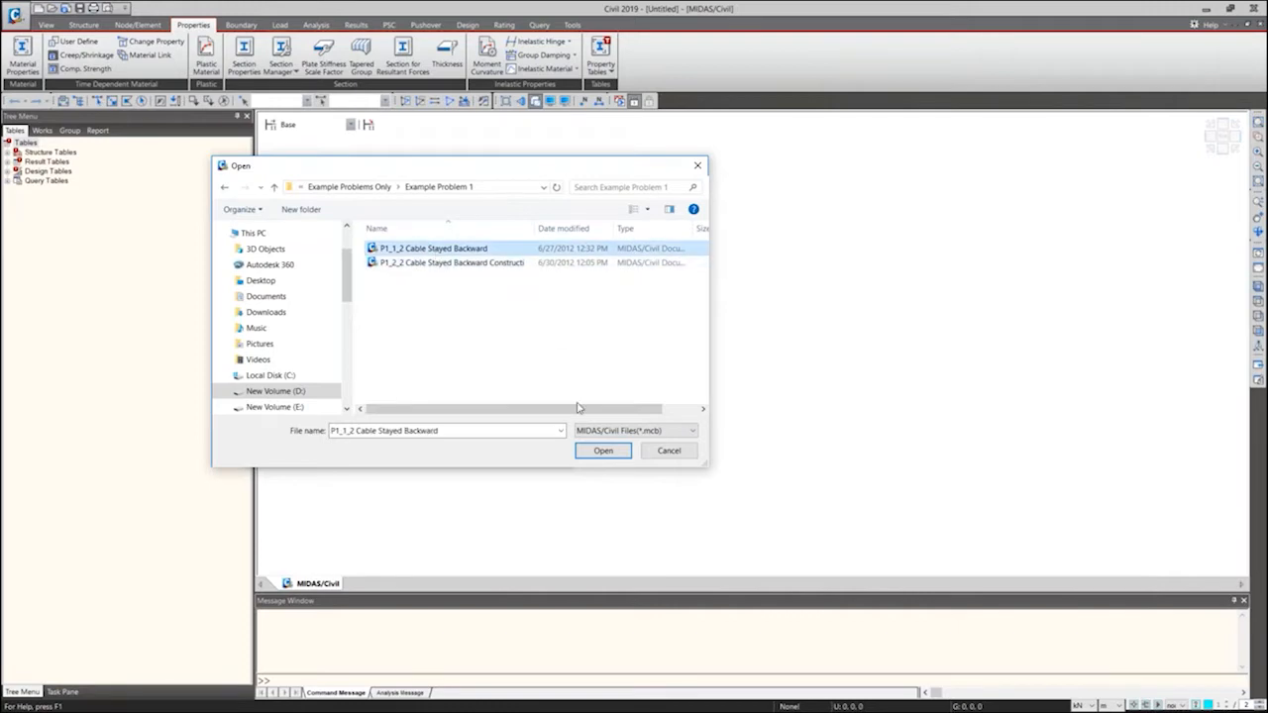
{"action": "left_click", "coordinate": [603, 450]}
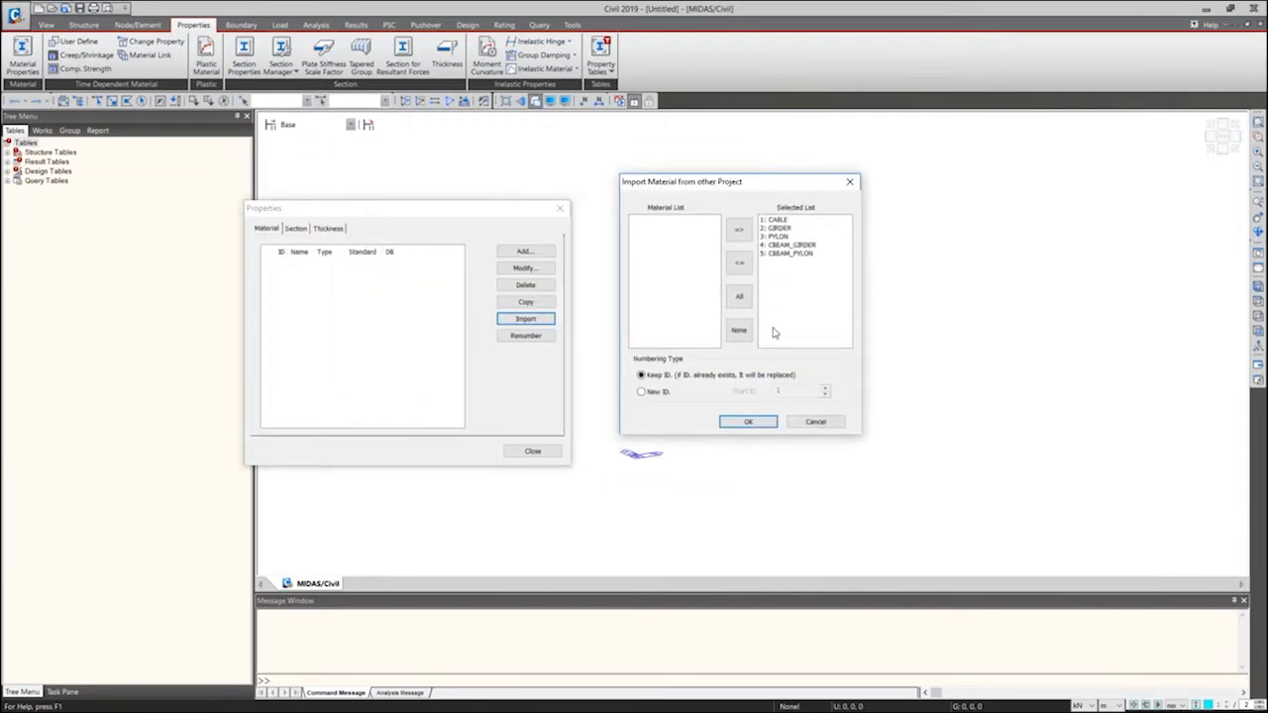
{"action": "left_click", "coordinate": [748, 424]}
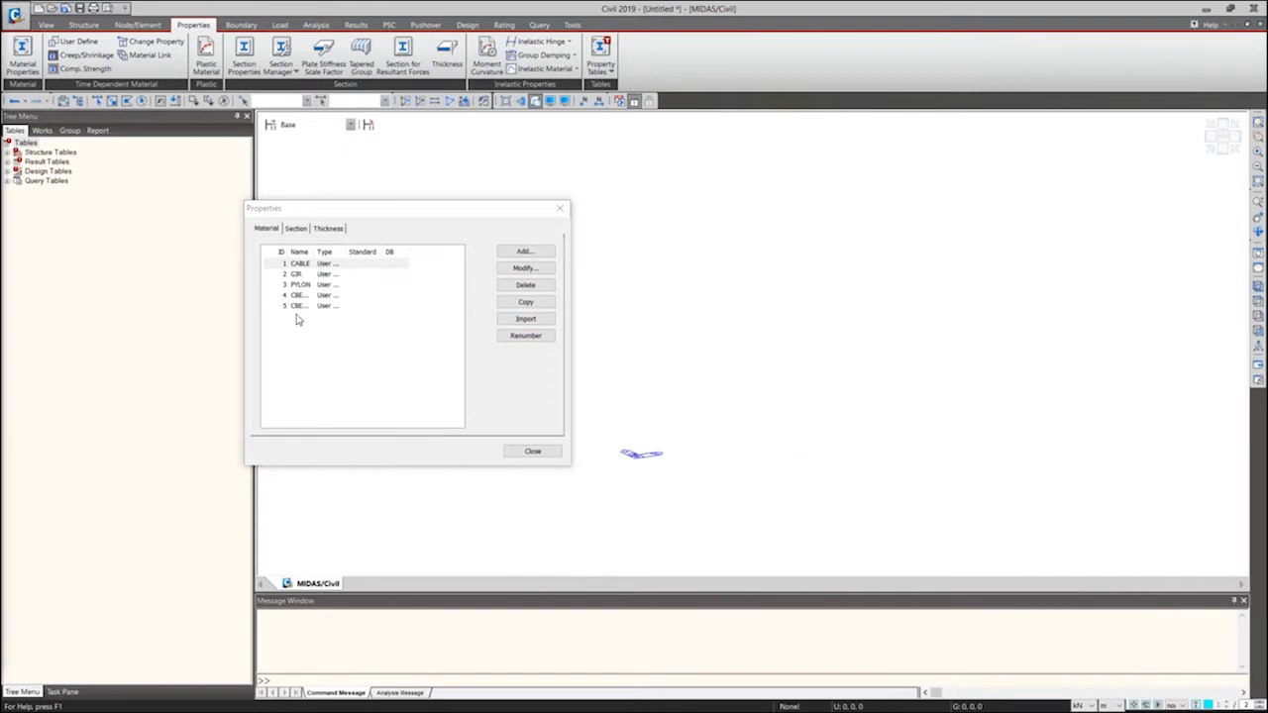
Review the CABLE material's data and widen the material list's name column to read the full names.
{"action": "left_click_drag", "start_coordinate": [0, 32], "coordinate": [915, 78]}
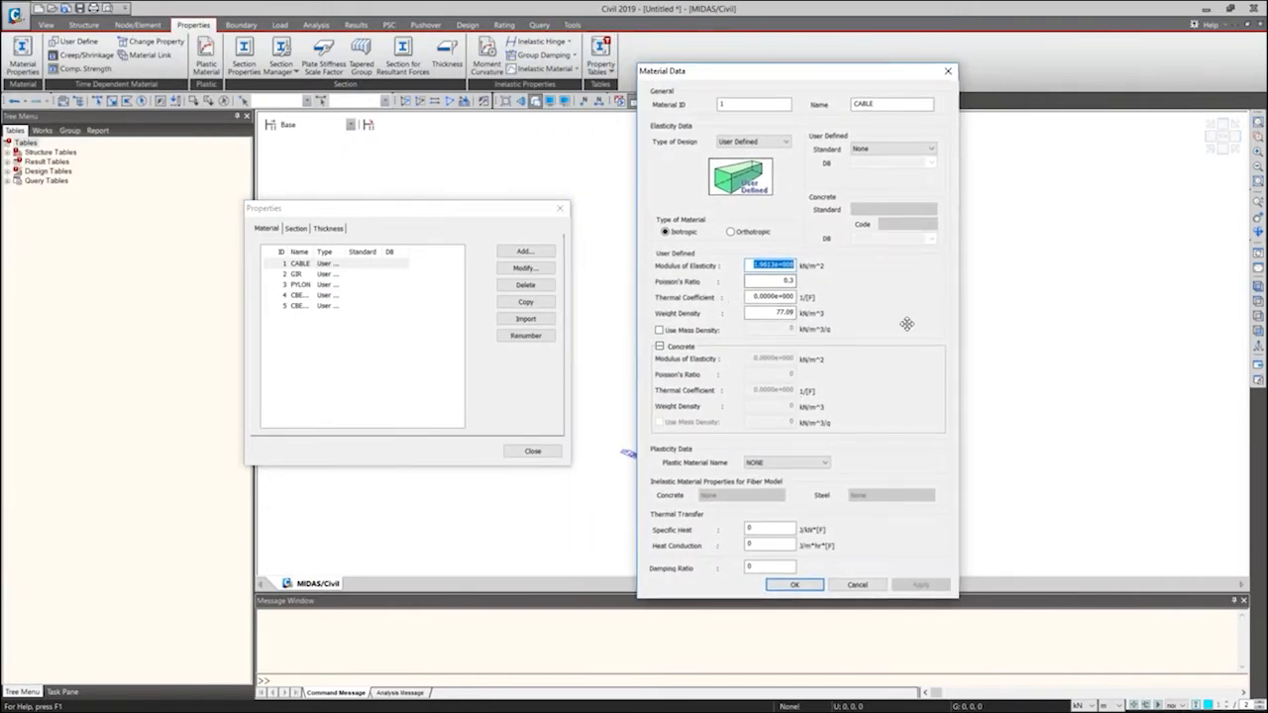
{"action": "left_click", "coordinate": [784, 586]}
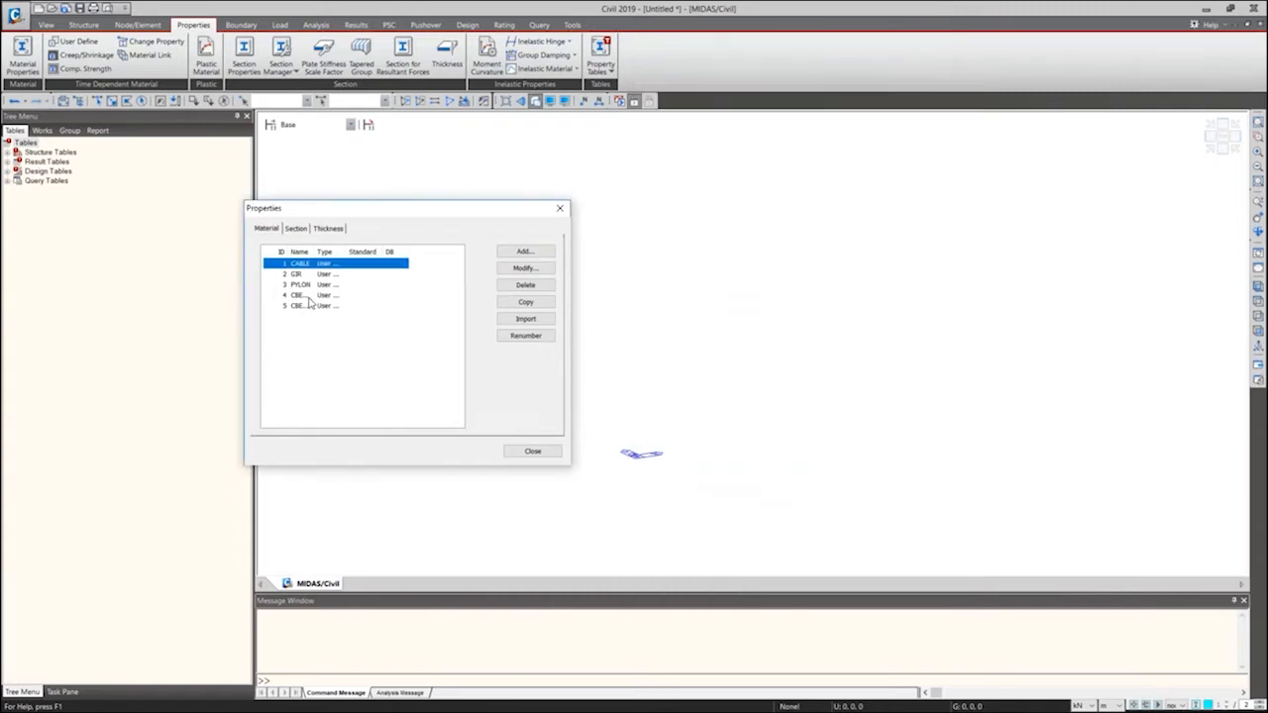
{"action": "double_click", "coordinate": [312, 252]}
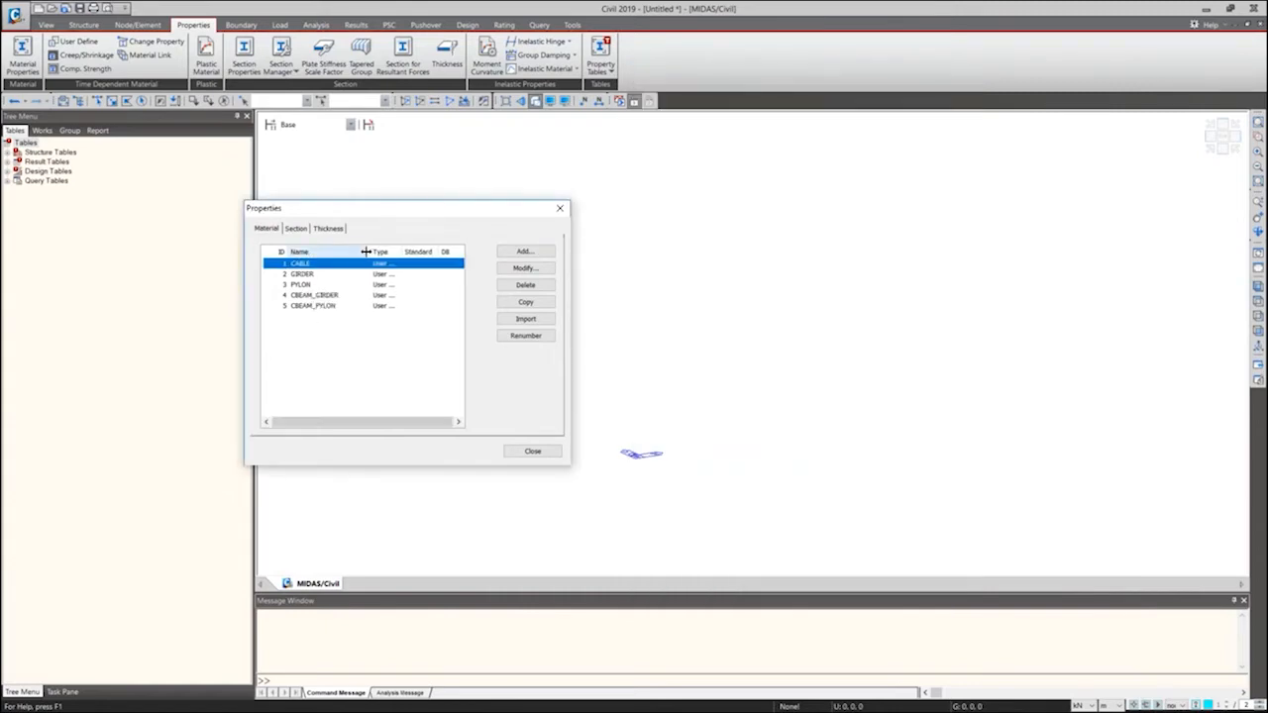
{"action": "left_click", "coordinate": [315, 297]}
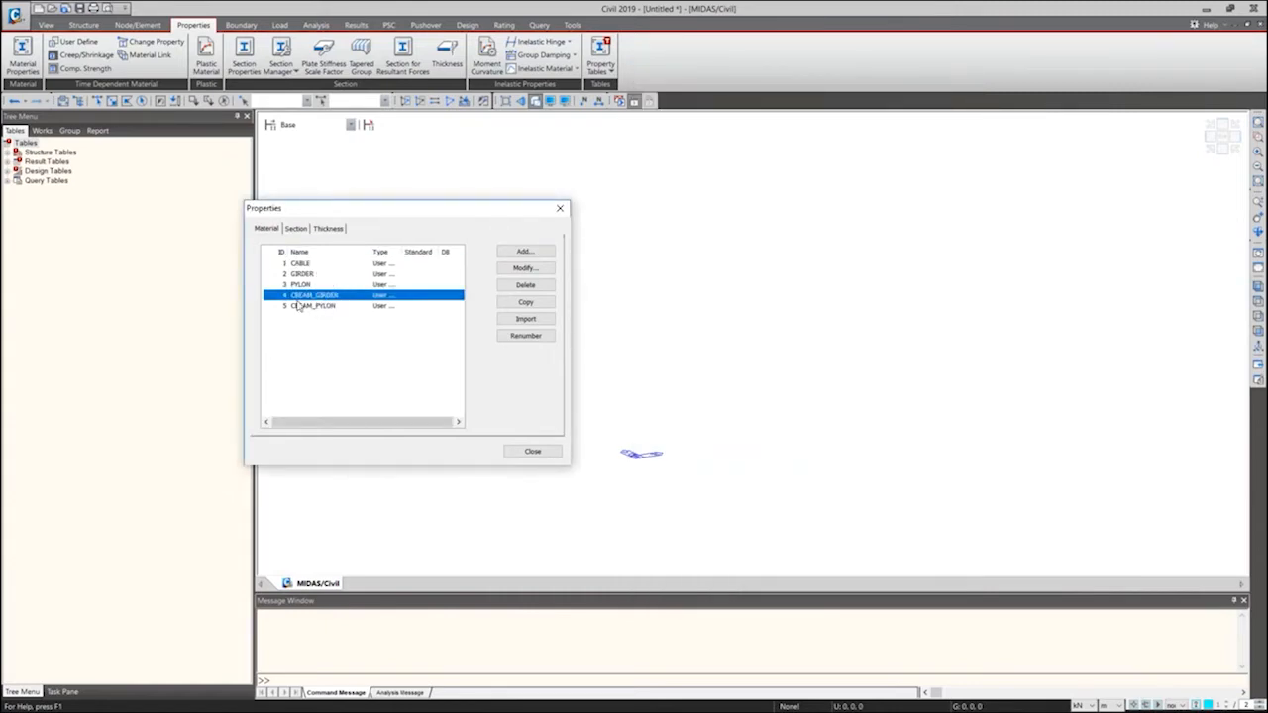
{"action": "left_click", "coordinate": [327, 306]}
Import all five sections from P1_1_2 Cable Stayed Backward into the section list, keeping their IDs.
{"action": "left_click", "coordinate": [296, 228]}
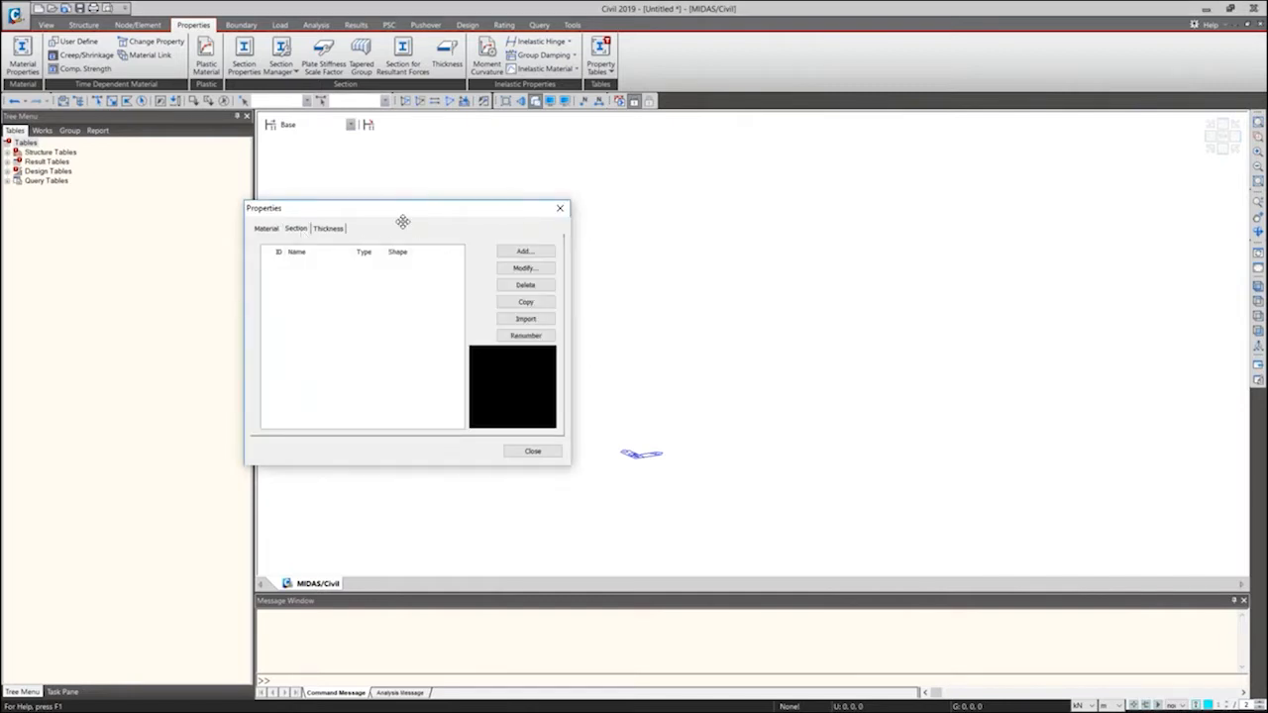
{"action": "left_click_drag", "start_coordinate": [403, 221], "coordinate": [461, 184]}
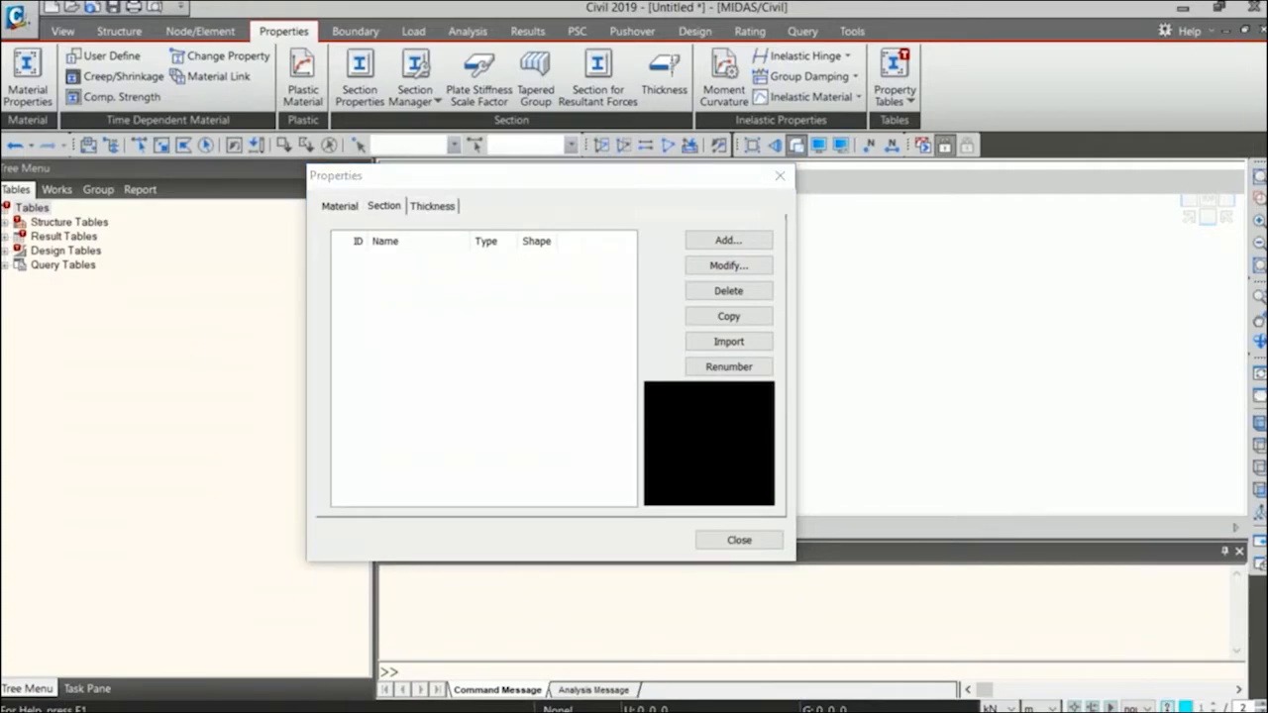
{"action": "left_click_drag", "start_coordinate": [541, 173], "coordinate": [496, 104]}
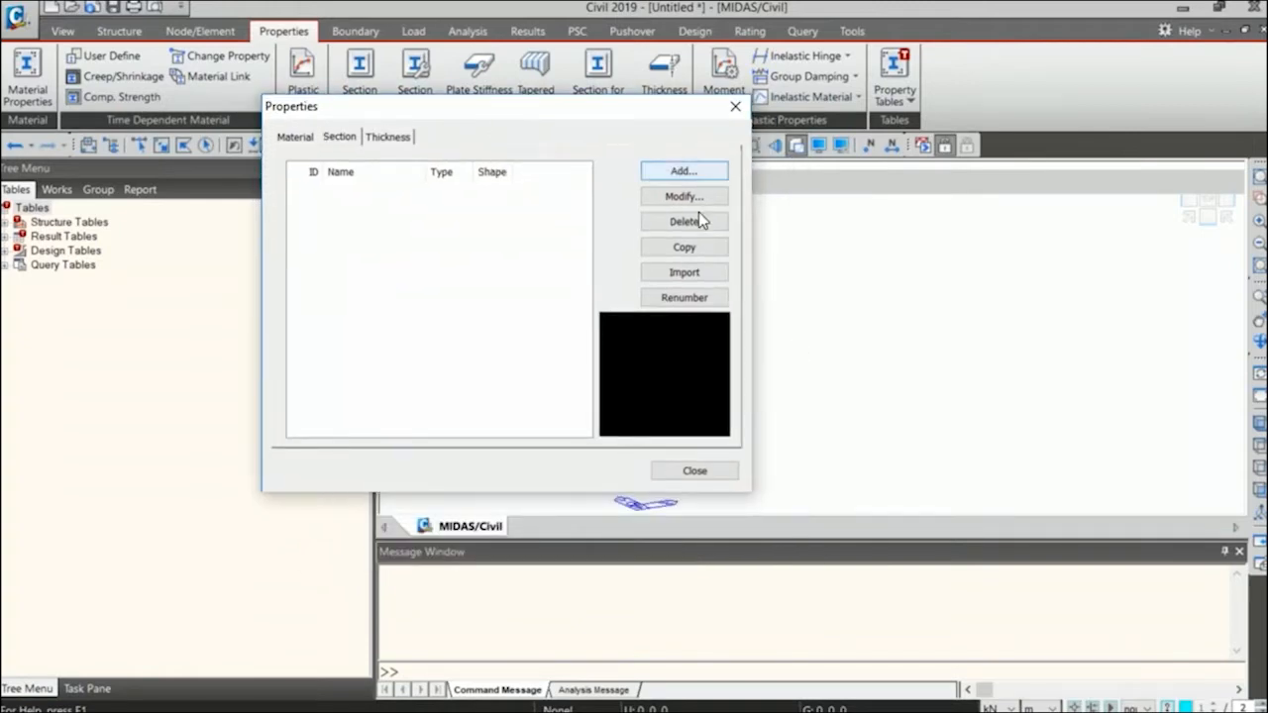
{"action": "left_click", "coordinate": [711, 273]}
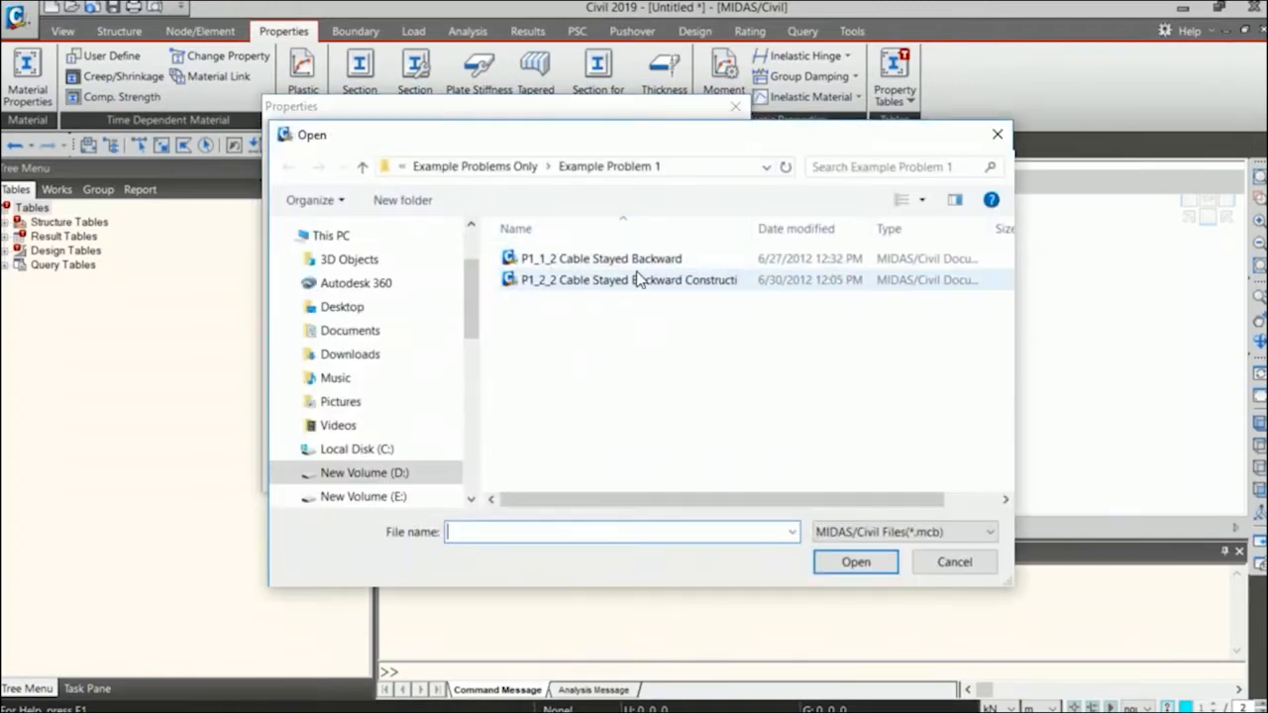
{"action": "left_click", "coordinate": [614, 259]}
{"action": "left_click", "coordinate": [856, 562]}
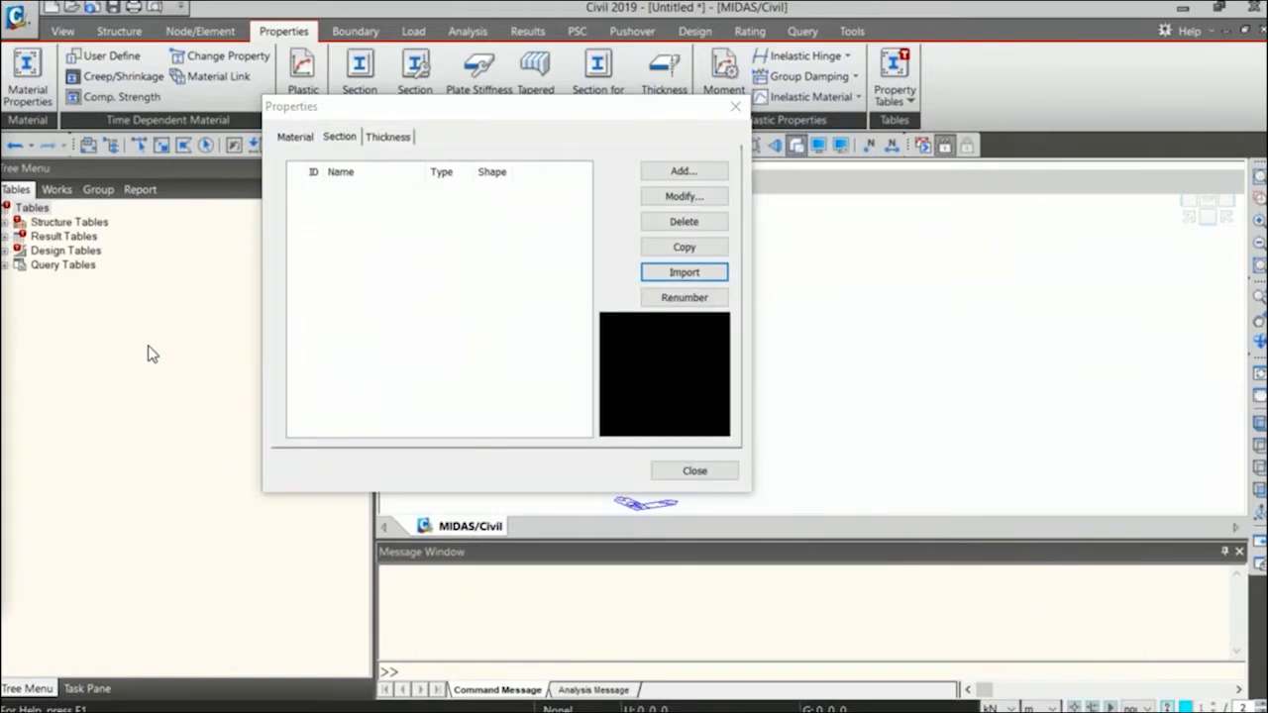
{"action": "left_click_drag", "start_coordinate": [855, 166], "coordinate": [990, 129]}
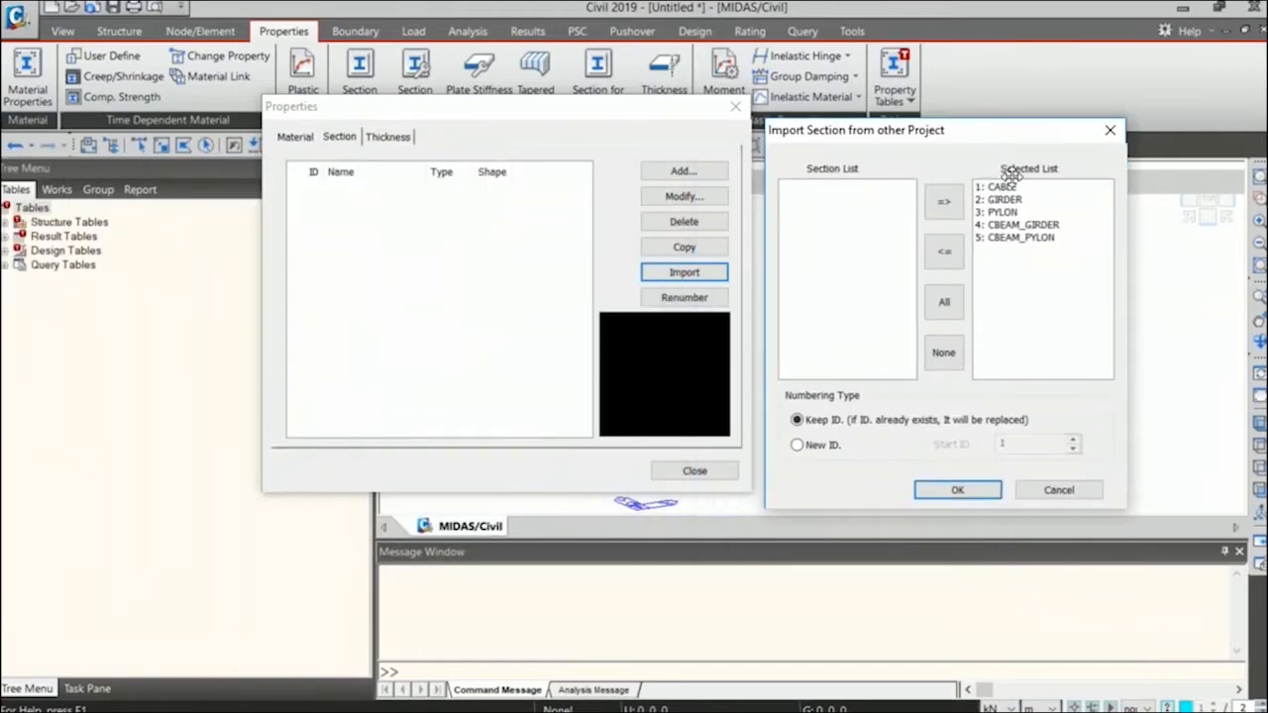
{"action": "left_click", "coordinate": [957, 489]}
Examine the size and section properties of the imported CABLE section.
{"action": "left_click", "coordinate": [341, 191]}
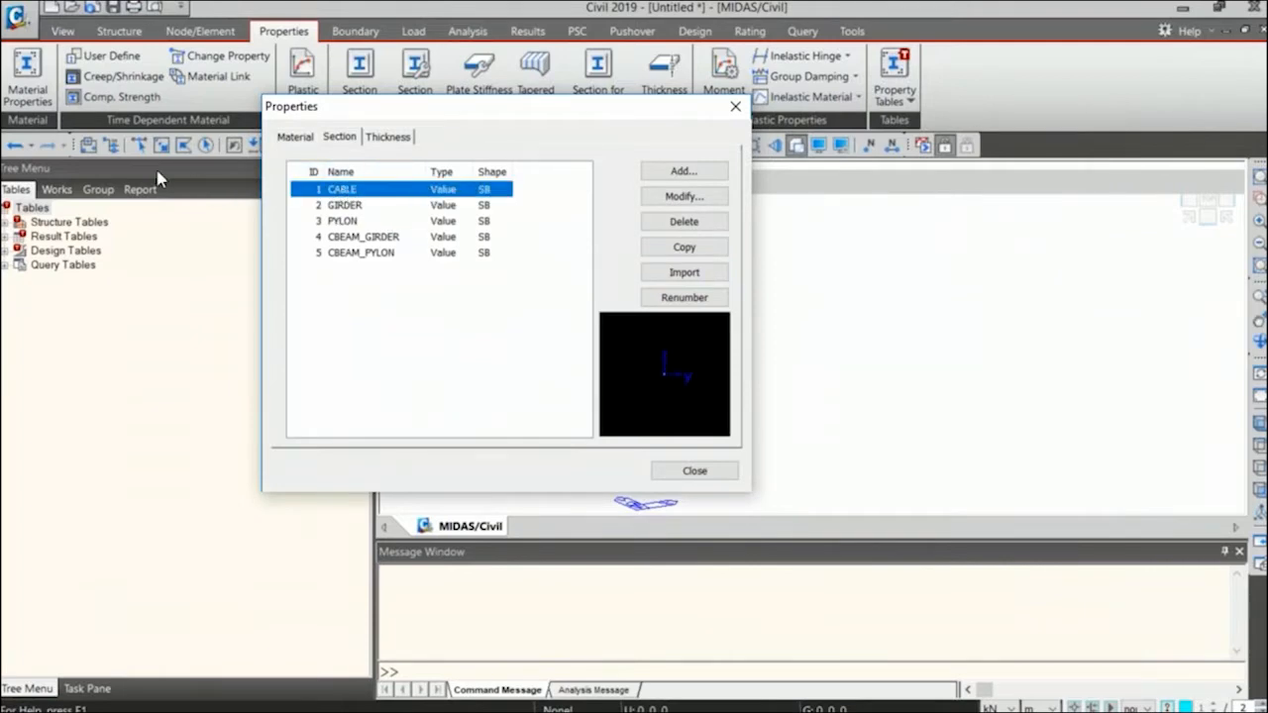
{"action": "left_click", "coordinate": [75, 447]}
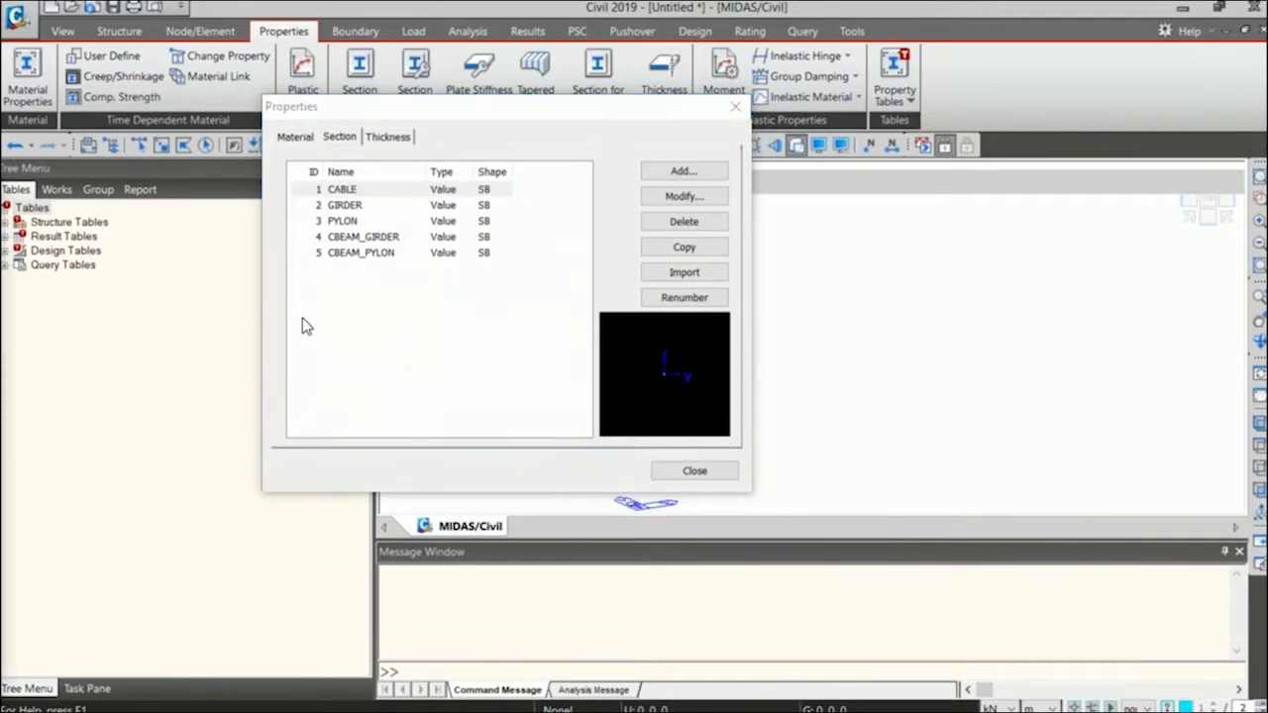
{"action": "left_click_drag", "start_coordinate": [1024, 13], "coordinate": [1096, 20]}
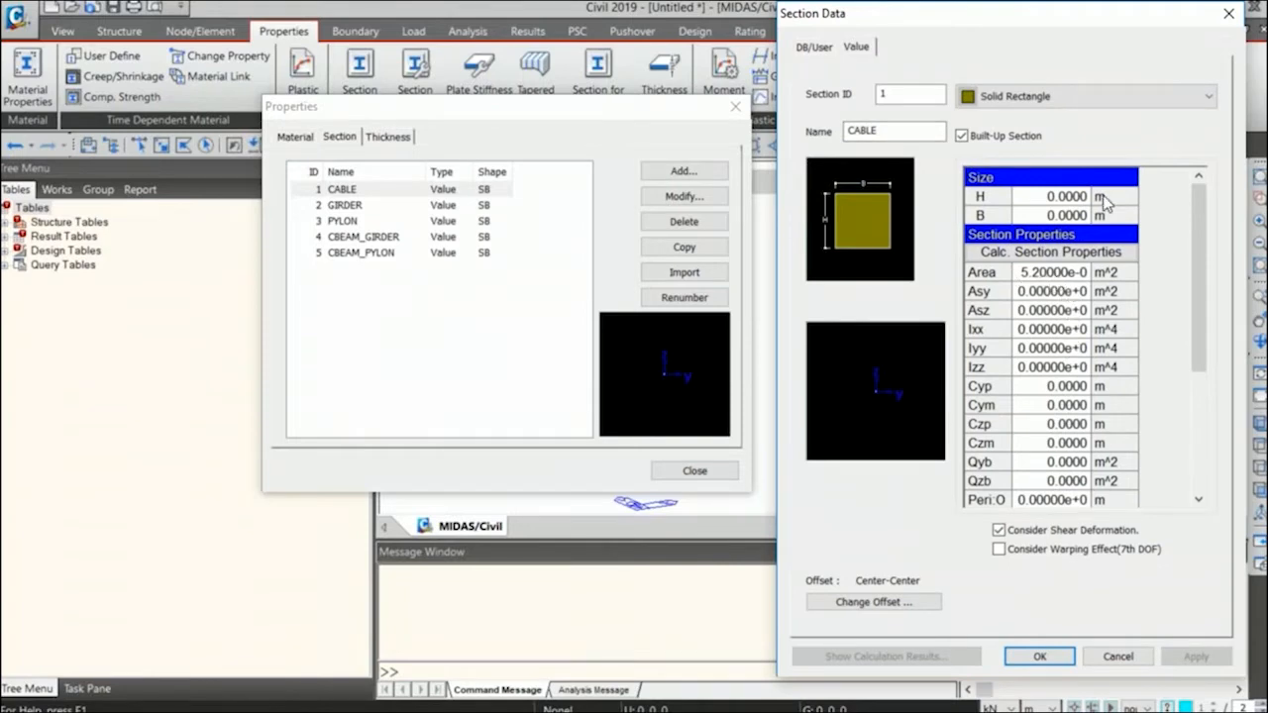
{"action": "left_click", "coordinate": [1228, 13]}
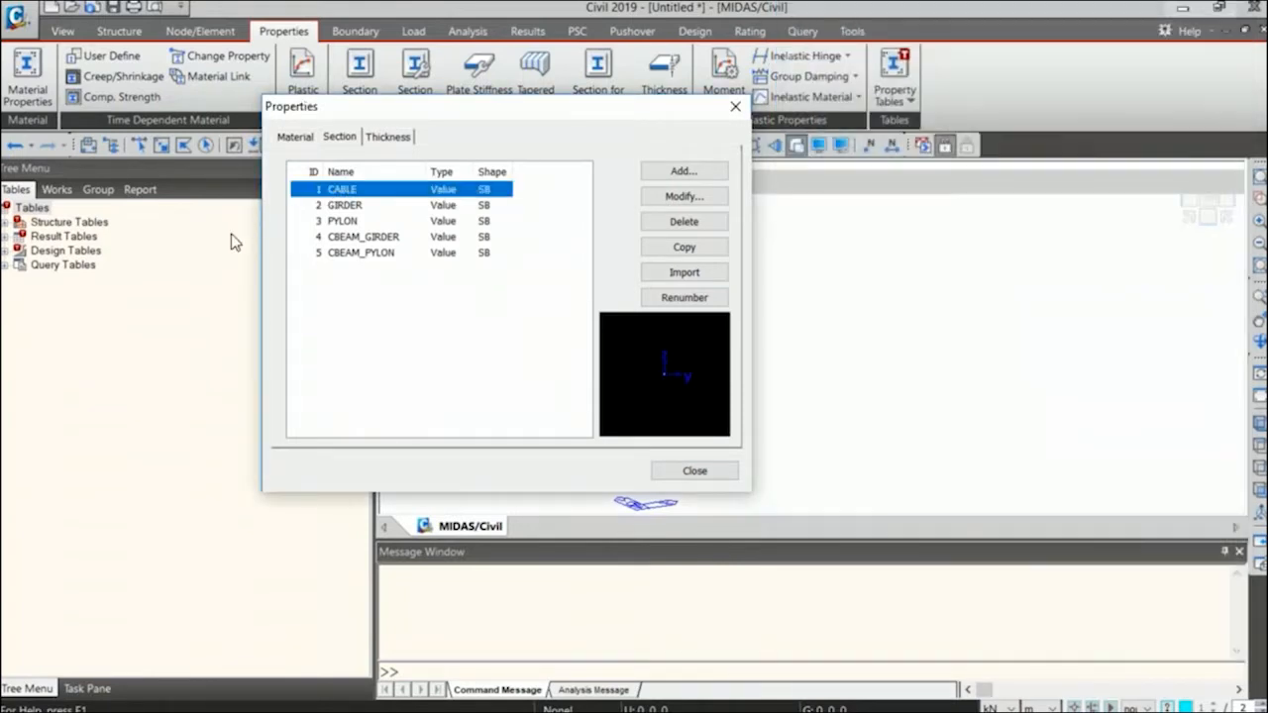
Examine the GIRDER section's Ixx, Iyy and Izz values and close the properties list.
{"action": "double_click", "coordinate": [354, 207]}
{"action": "left_click_drag", "start_coordinate": [2, 194], "coordinate": [890, 16]}
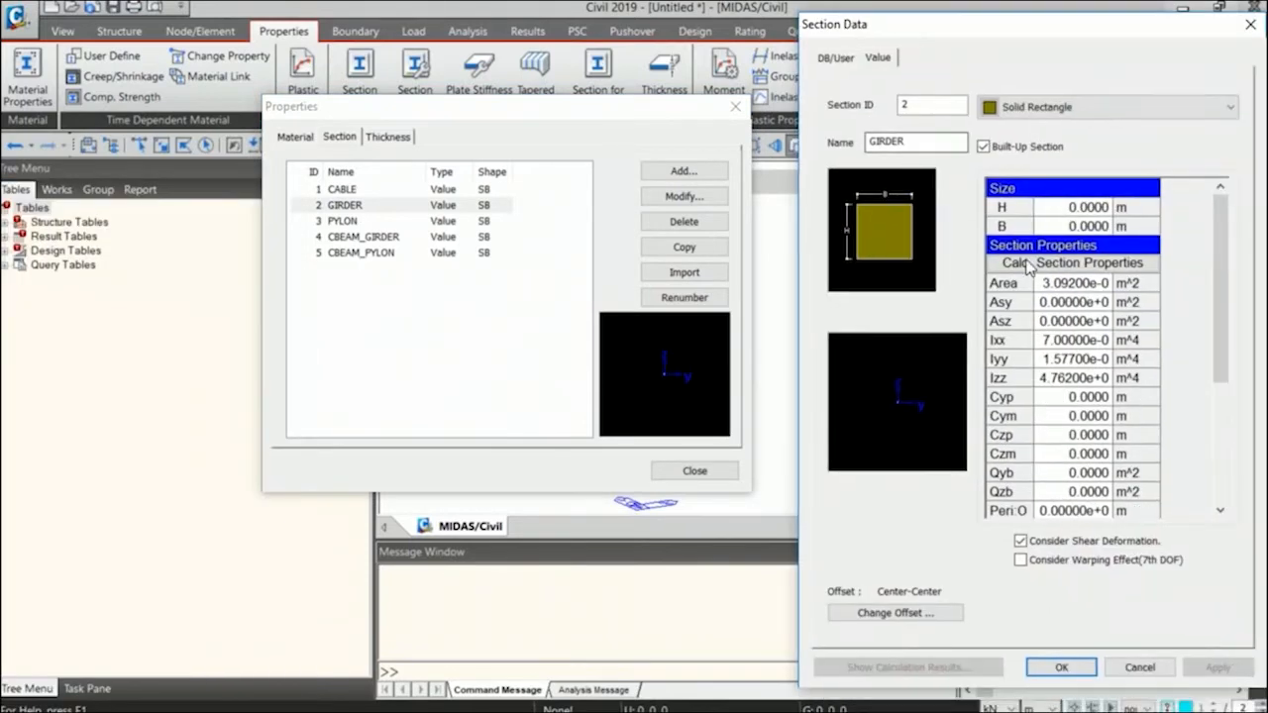
{"action": "left_click", "coordinate": [1090, 361]}
{"action": "left_click_drag", "start_coordinate": [1093, 369], "coordinate": [1093, 384]}
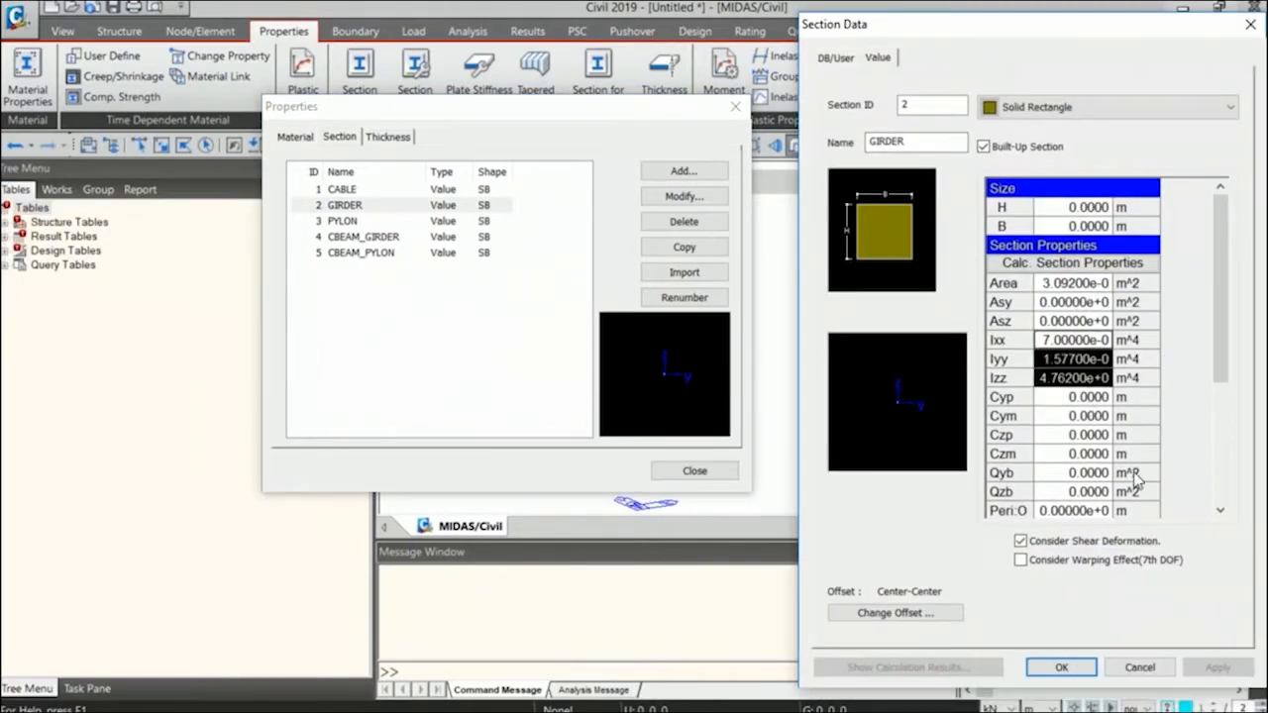
{"action": "left_click", "coordinate": [1060, 667]}
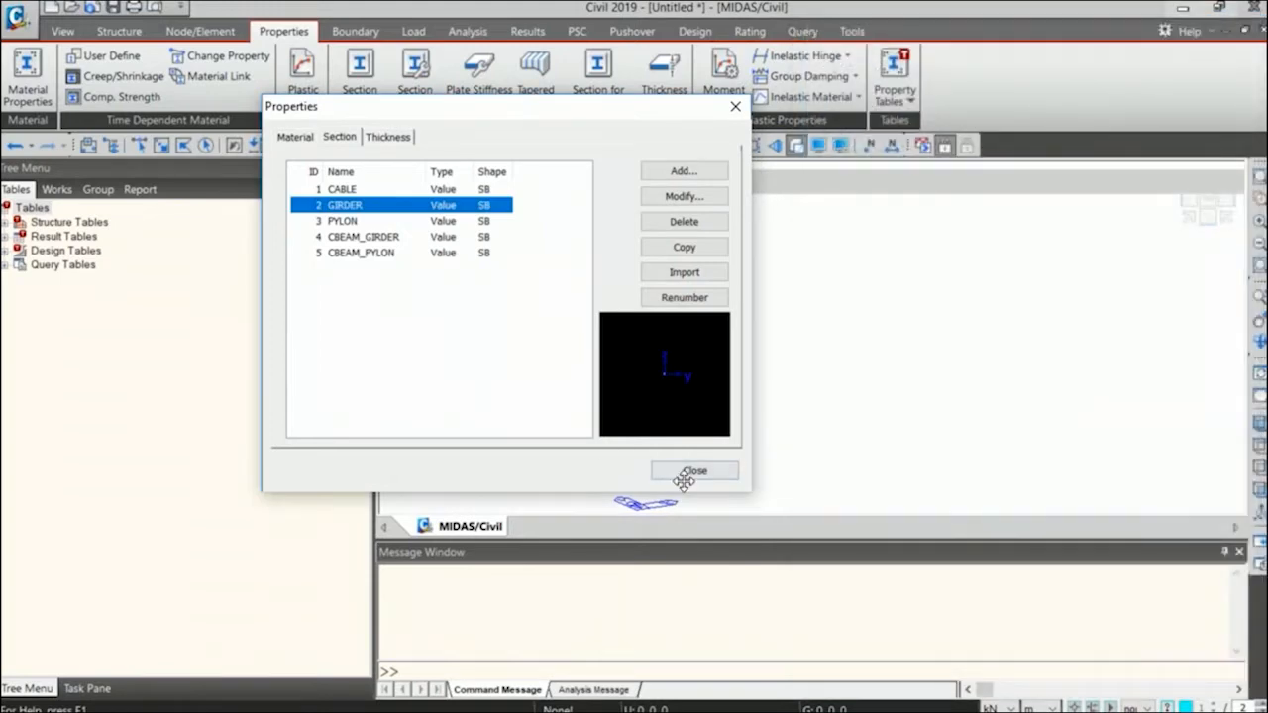
{"action": "left_click", "coordinate": [693, 472]}
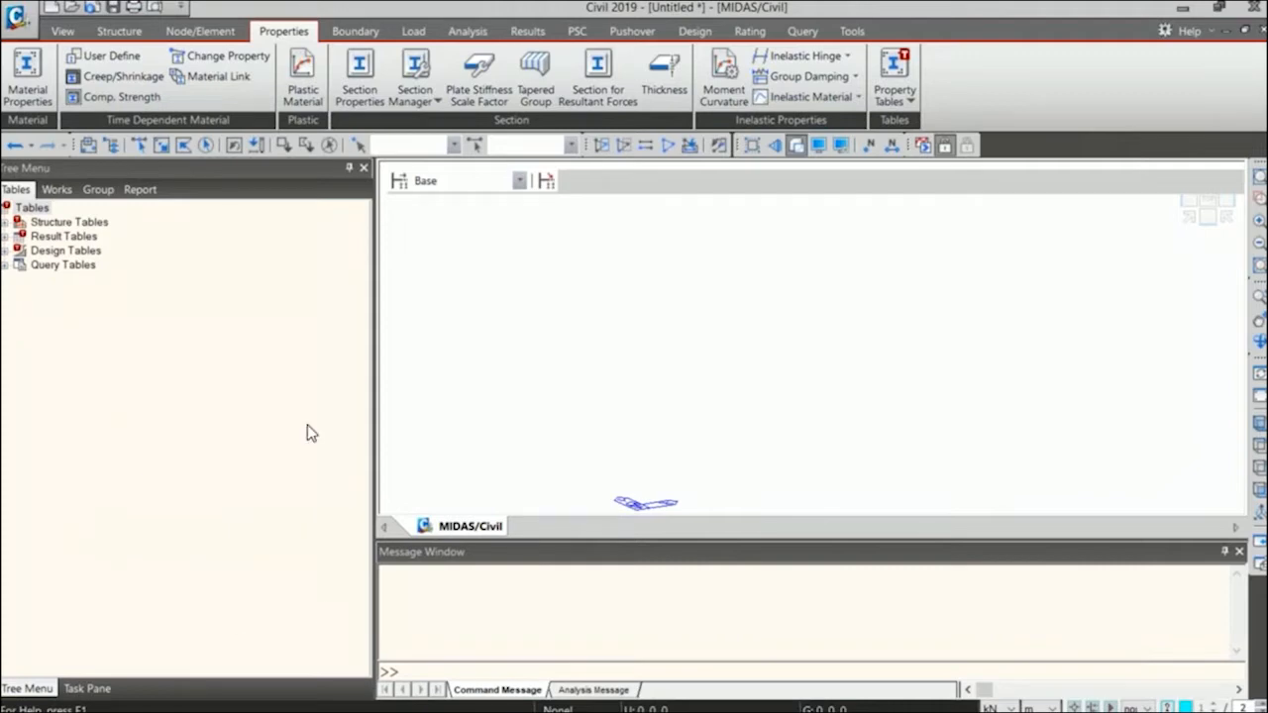
Show the imported materials and sections in the Works tree and reopen the Cable Stayed Bridge Wizard.
{"action": "left_click", "coordinate": [56, 189]}
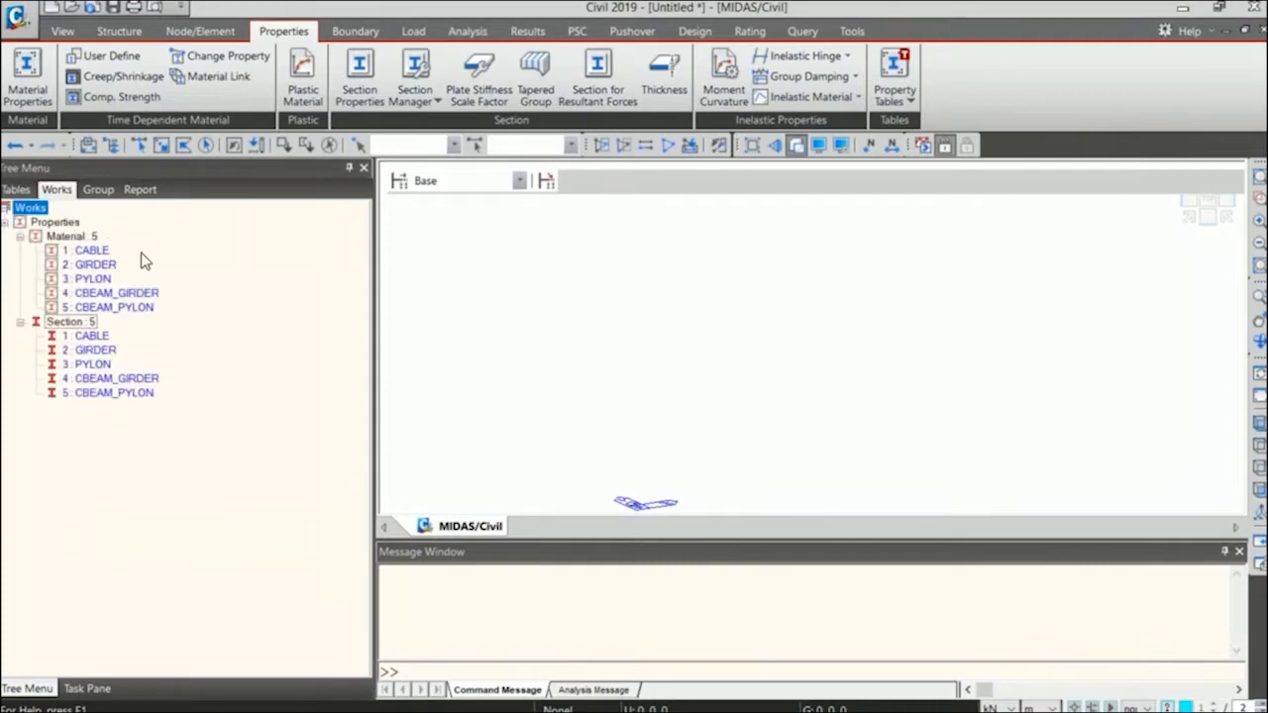
{"action": "left_click", "coordinate": [124, 31]}
{"action": "left_click", "coordinate": [124, 97]}
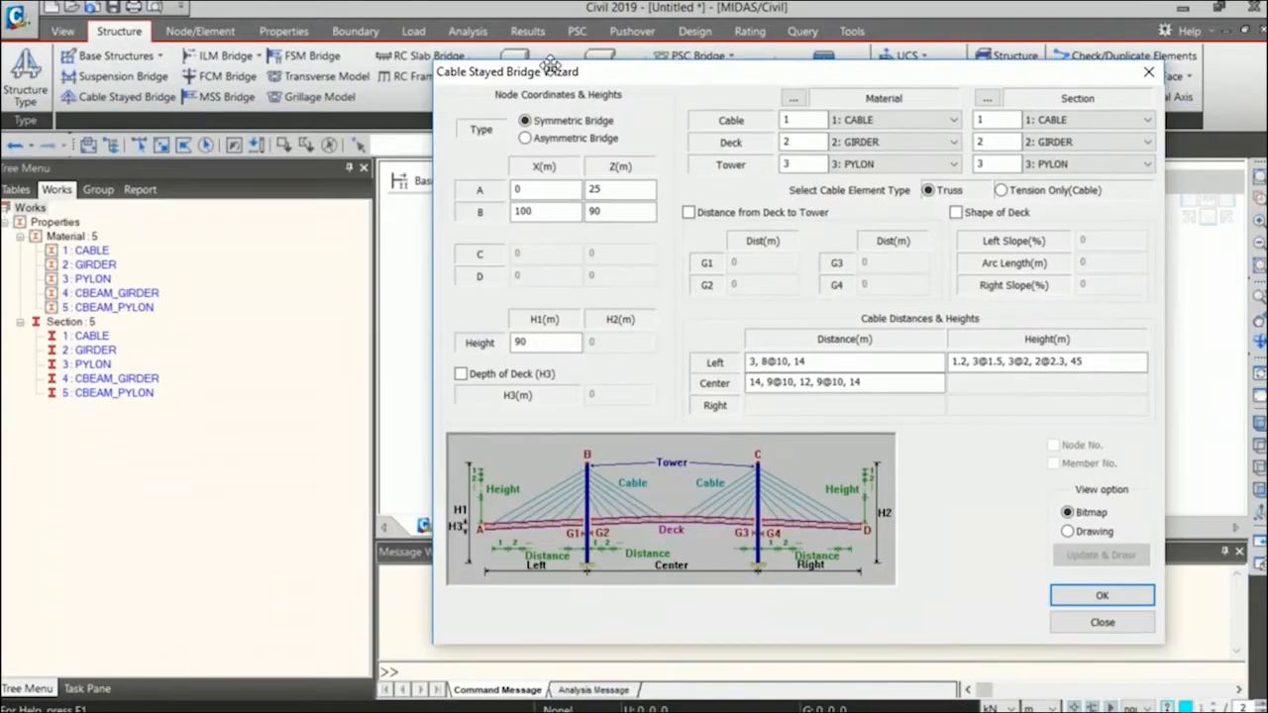
{"action": "left_click_drag", "start_coordinate": [550, 65], "coordinate": [444, 40]}
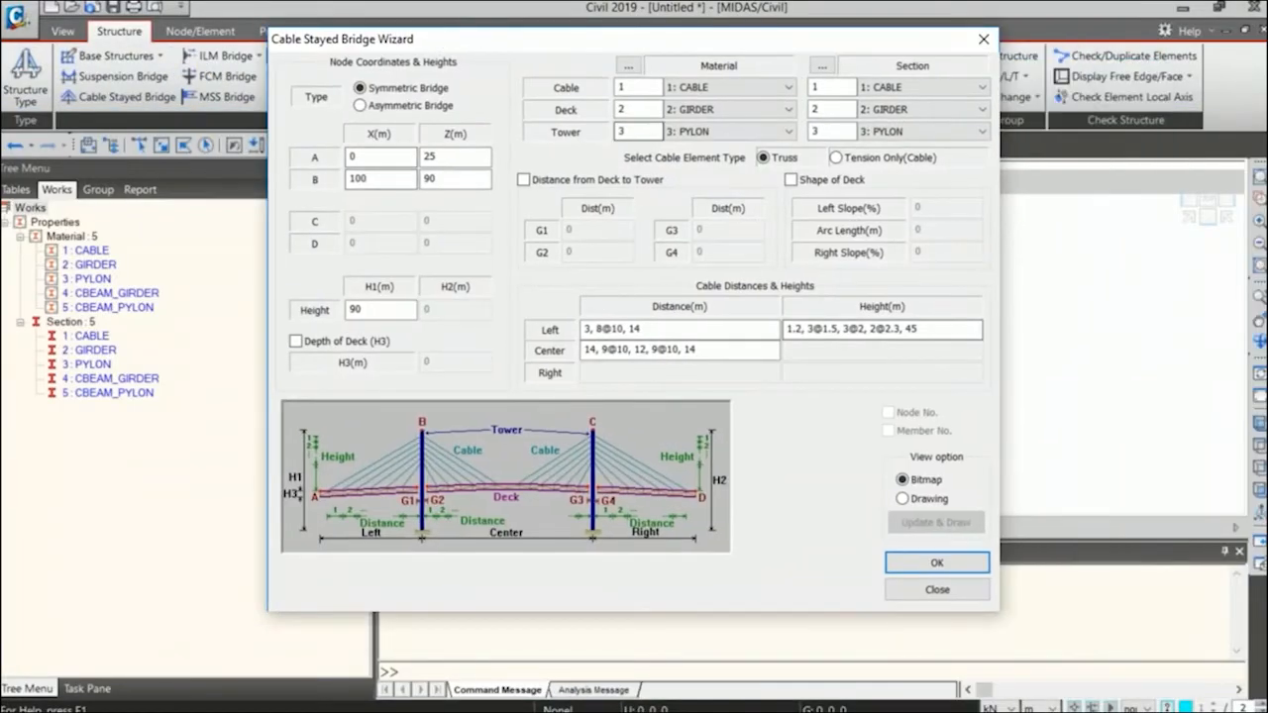
Compare the coordinates of A and B and the tower height with the general layout slide, keeping the bridge type symmetric.
{"action": "left_click", "coordinate": [412, 106]}
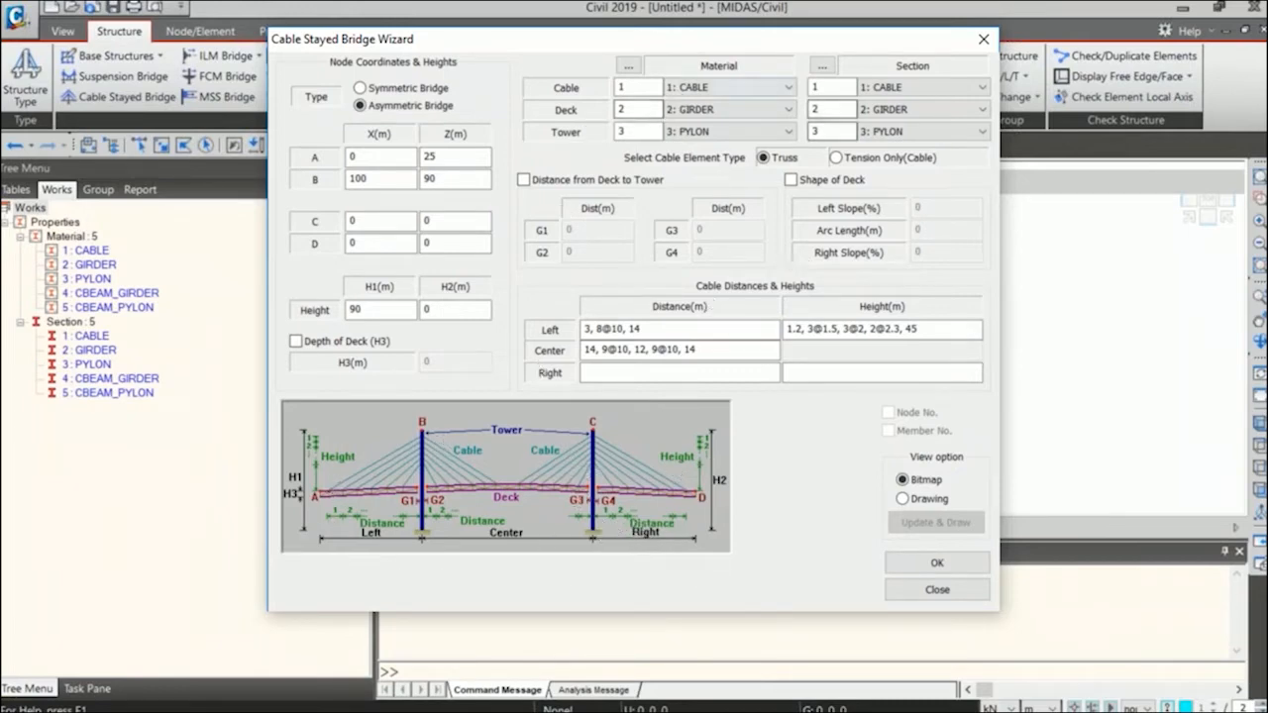
{"action": "left_click", "coordinate": [399, 91]}
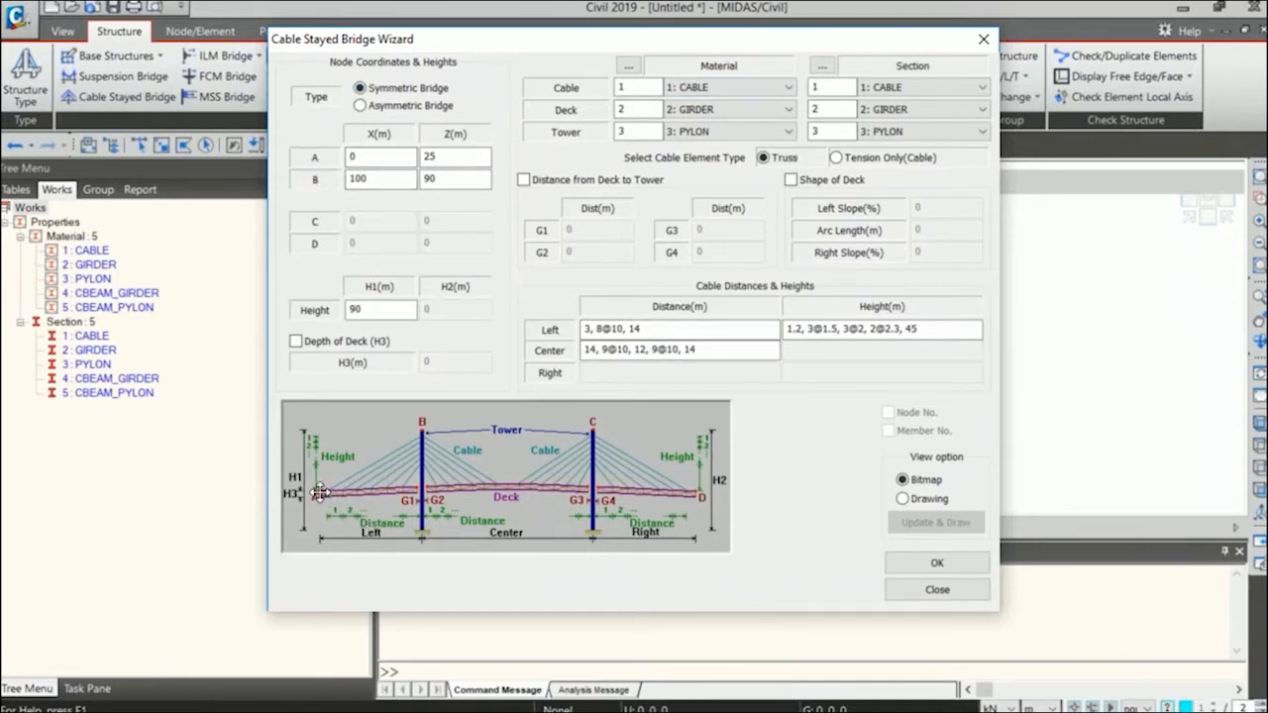
{"action": "left_click", "coordinate": [340, 157]}
{"action": "key", "text": "Tab"}
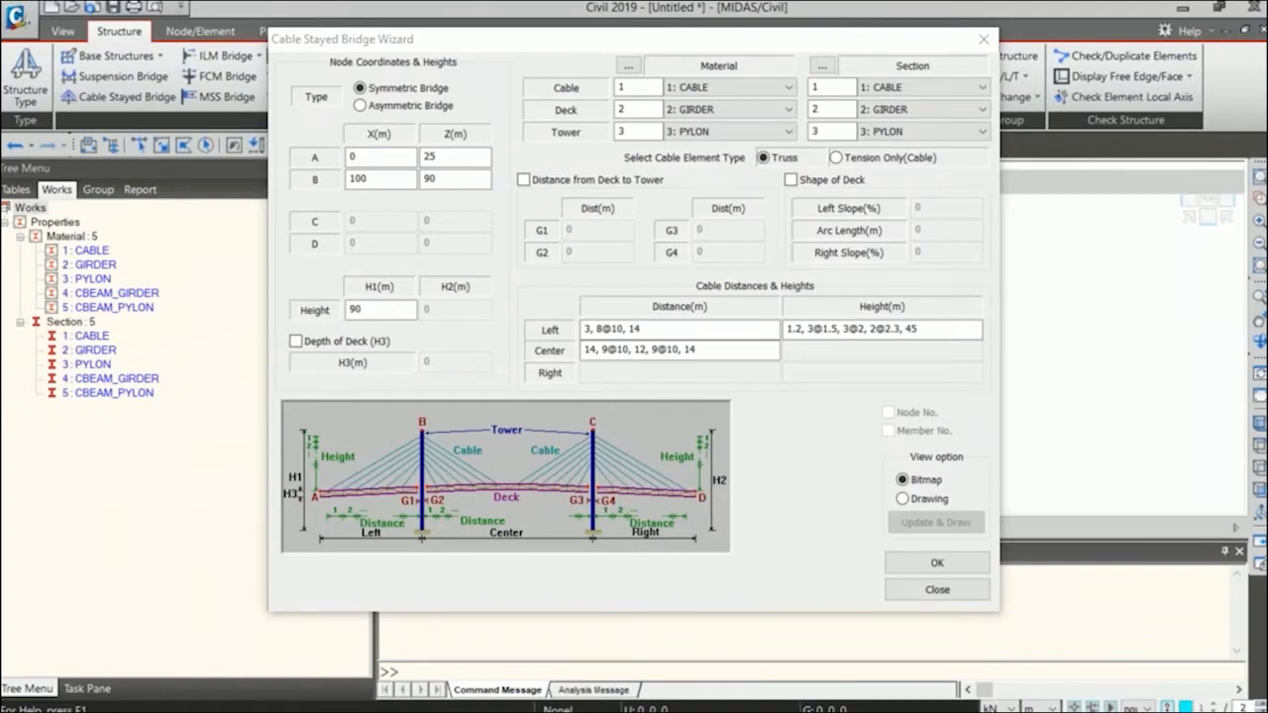
{"action": "key", "text": "alt+Tab"}
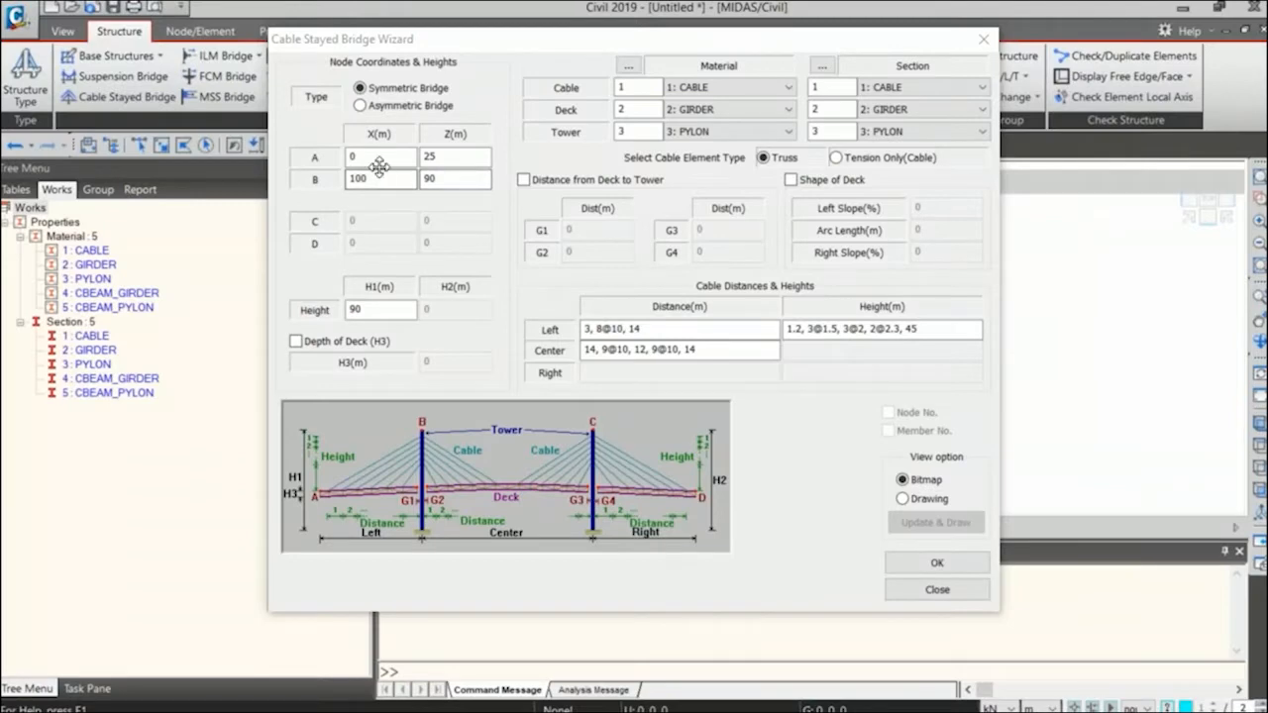
{"action": "left_click", "coordinate": [379, 166]}
{"action": "left_click", "coordinate": [452, 178]}
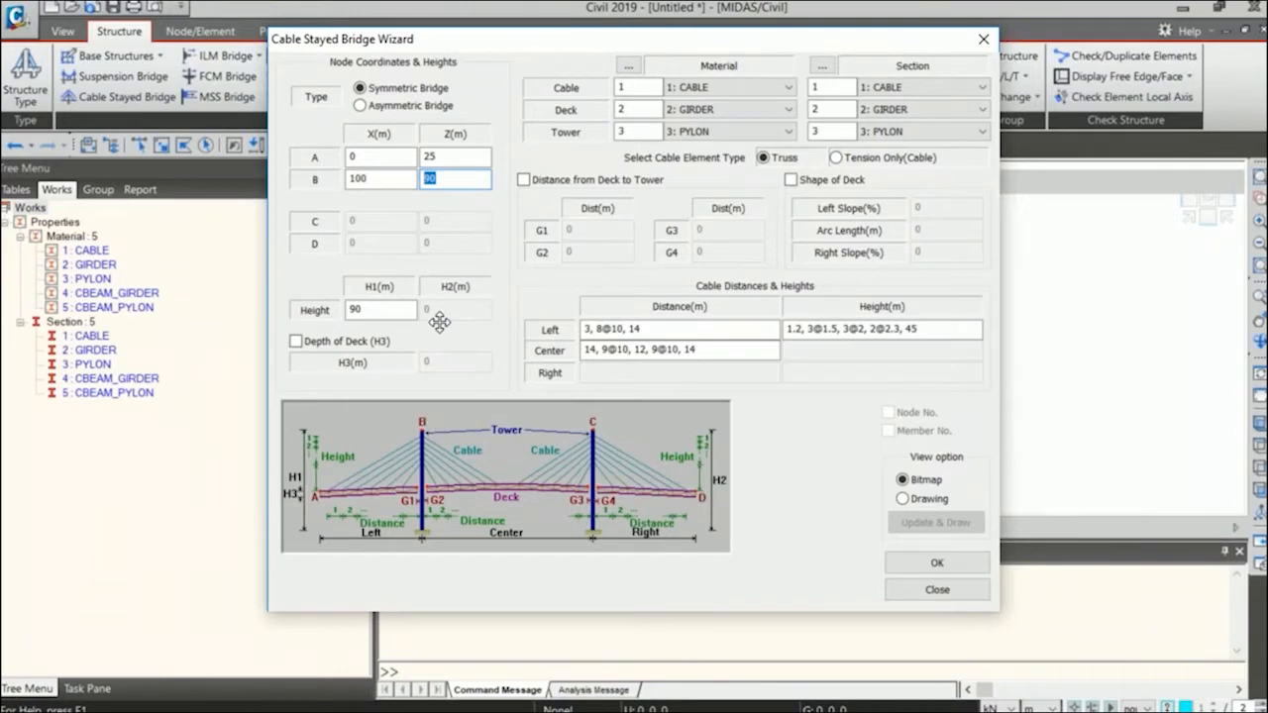
{"action": "double_click", "coordinate": [372, 311]}
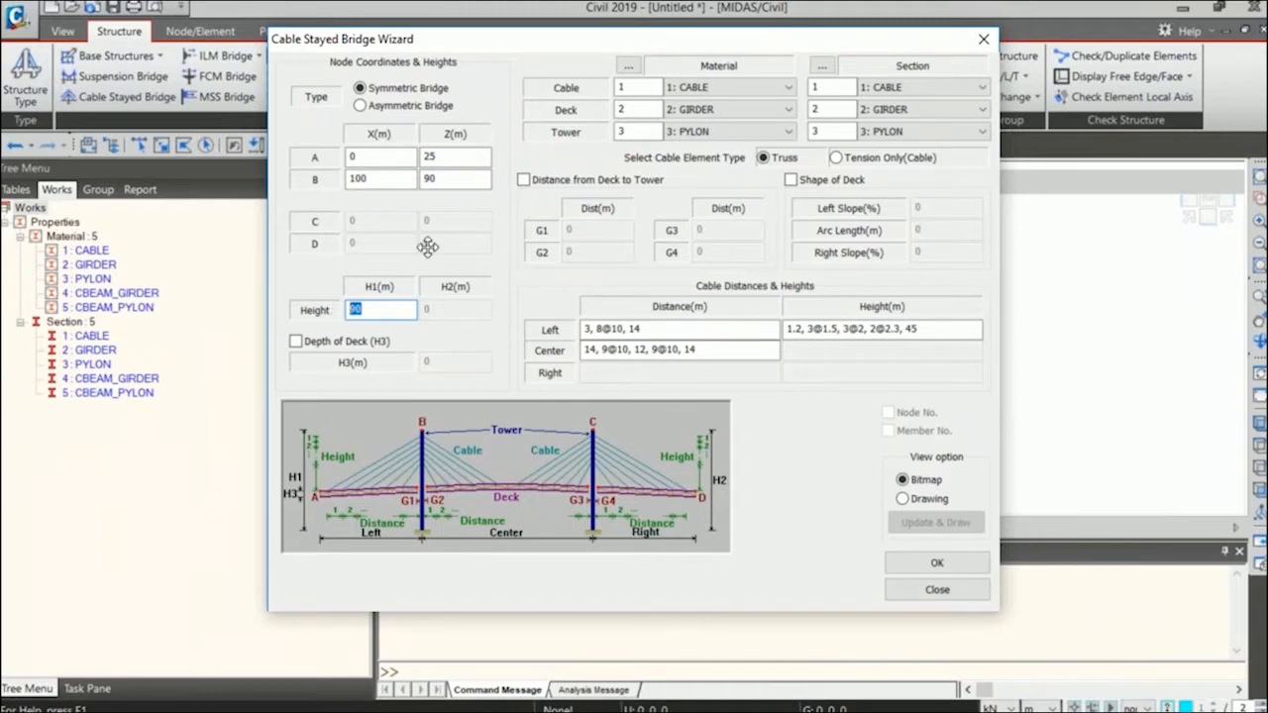
Assign the materials CABLE to the cable, GIRDER to the deck and PYLON to the tower.
{"action": "left_click", "coordinate": [736, 87]}
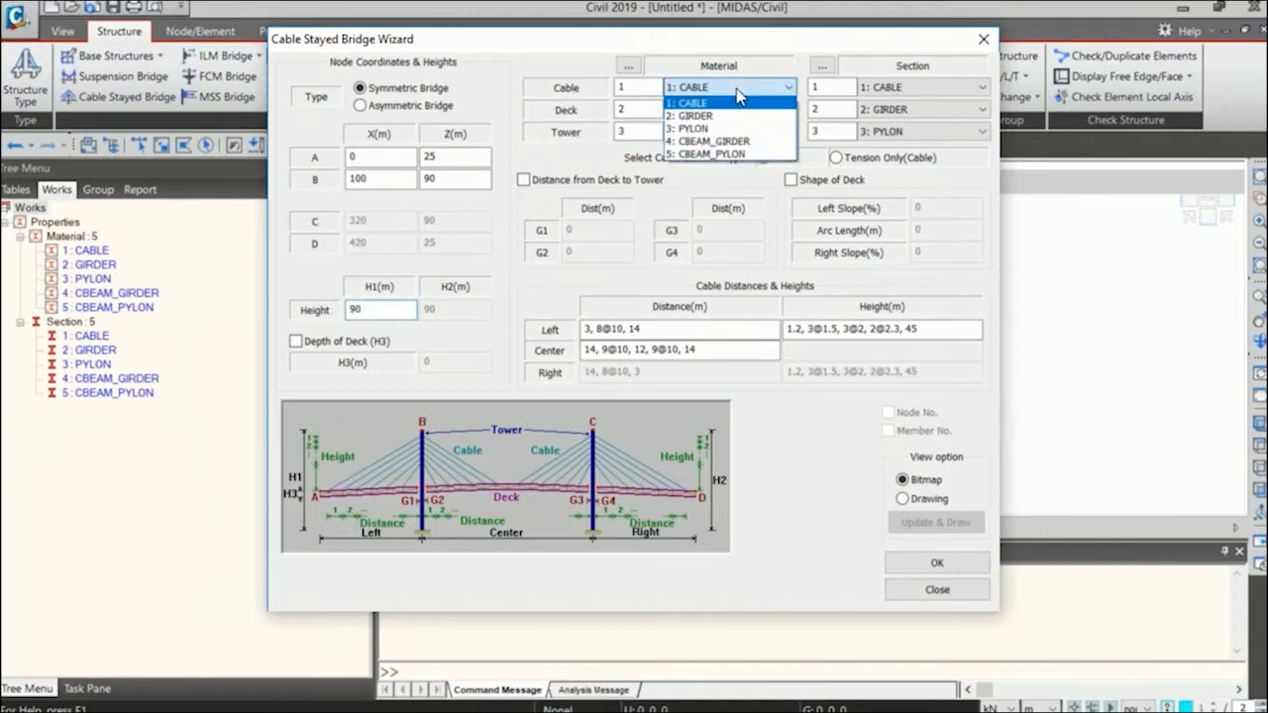
{"action": "left_click", "coordinate": [694, 103]}
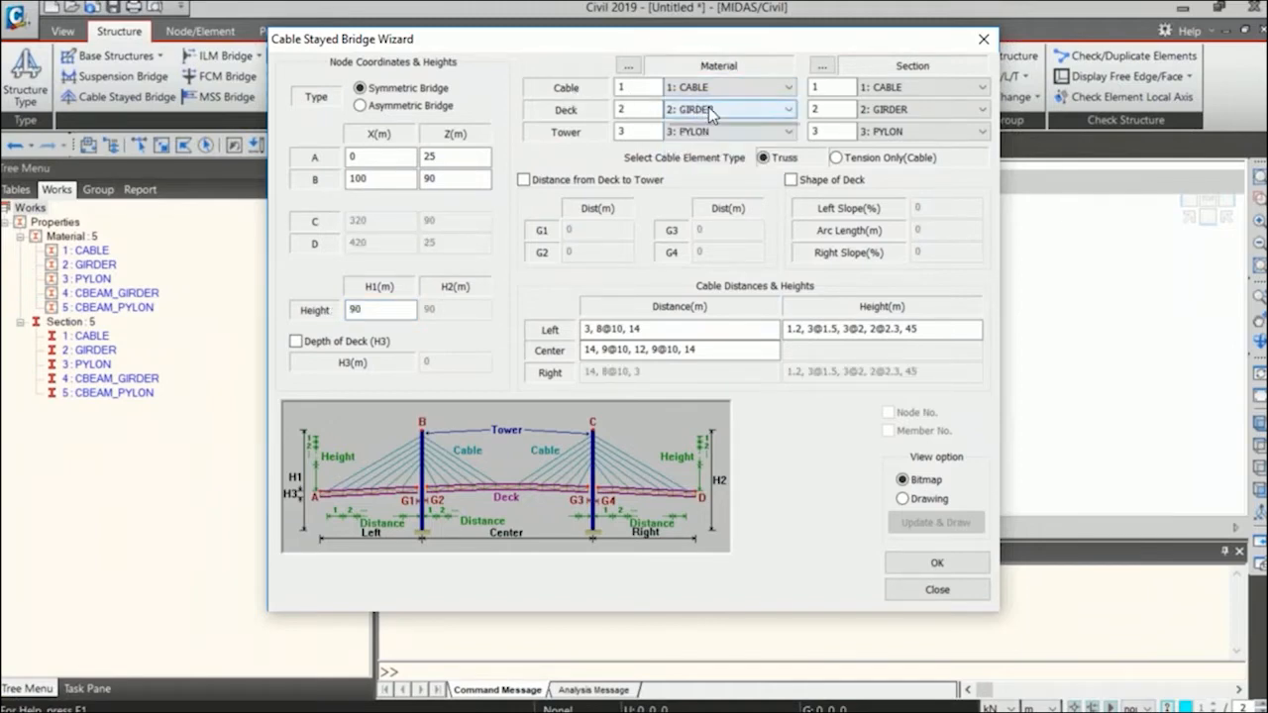
{"action": "left_click", "coordinate": [708, 109]}
{"action": "left_click", "coordinate": [711, 141]}
{"action": "left_click", "coordinate": [728, 130]}
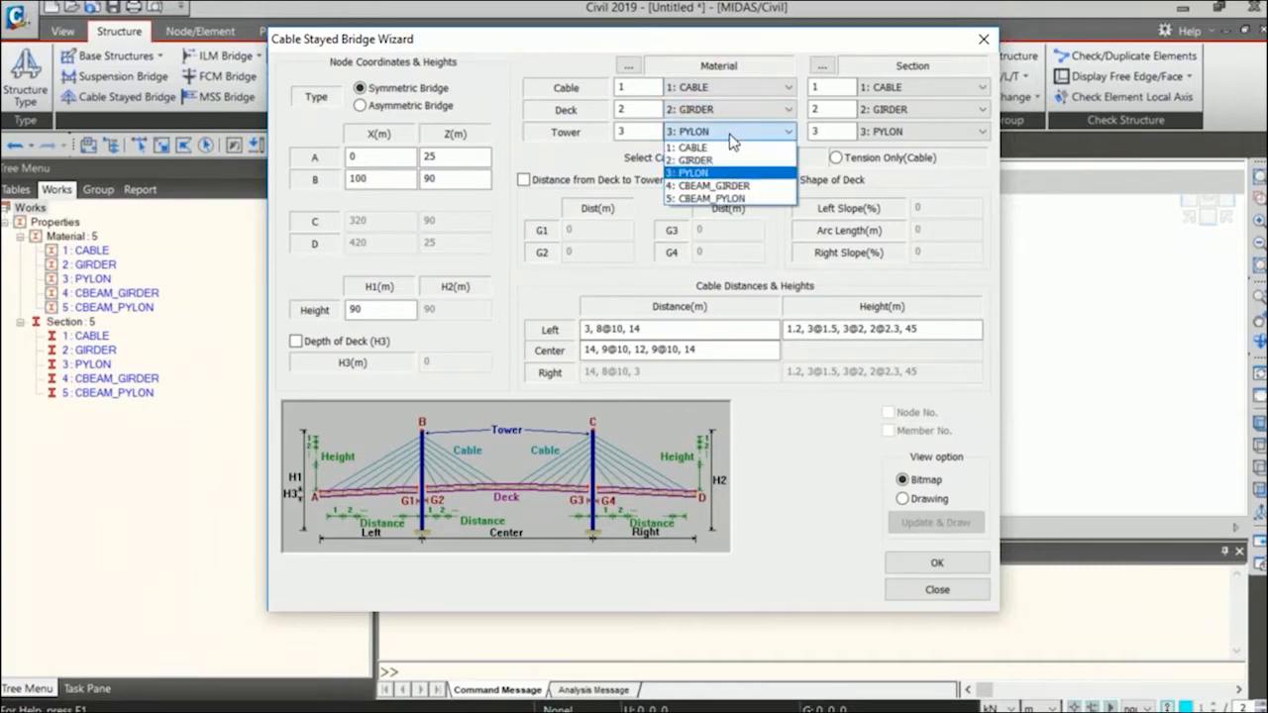
{"action": "left_click", "coordinate": [721, 174]}
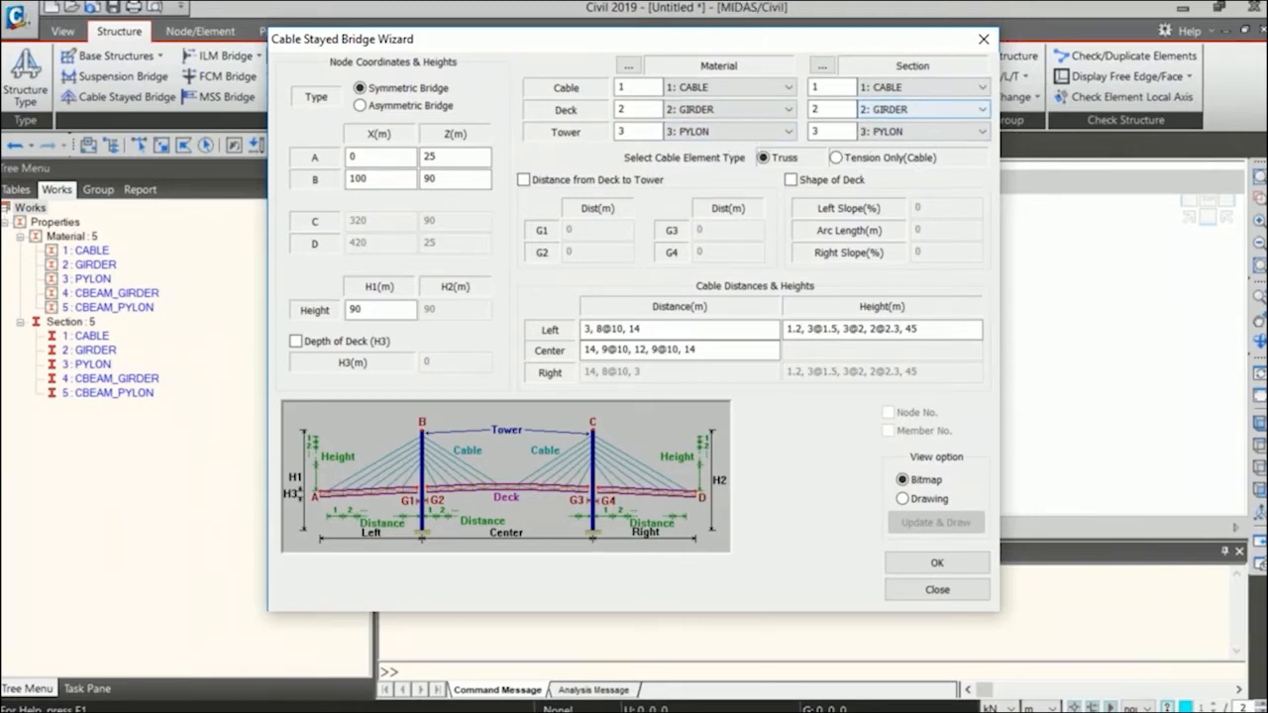
Turn on the Shape of Deck option to view its slope and arc length settings, and turn it off again.
{"action": "left_click", "coordinate": [830, 182]}
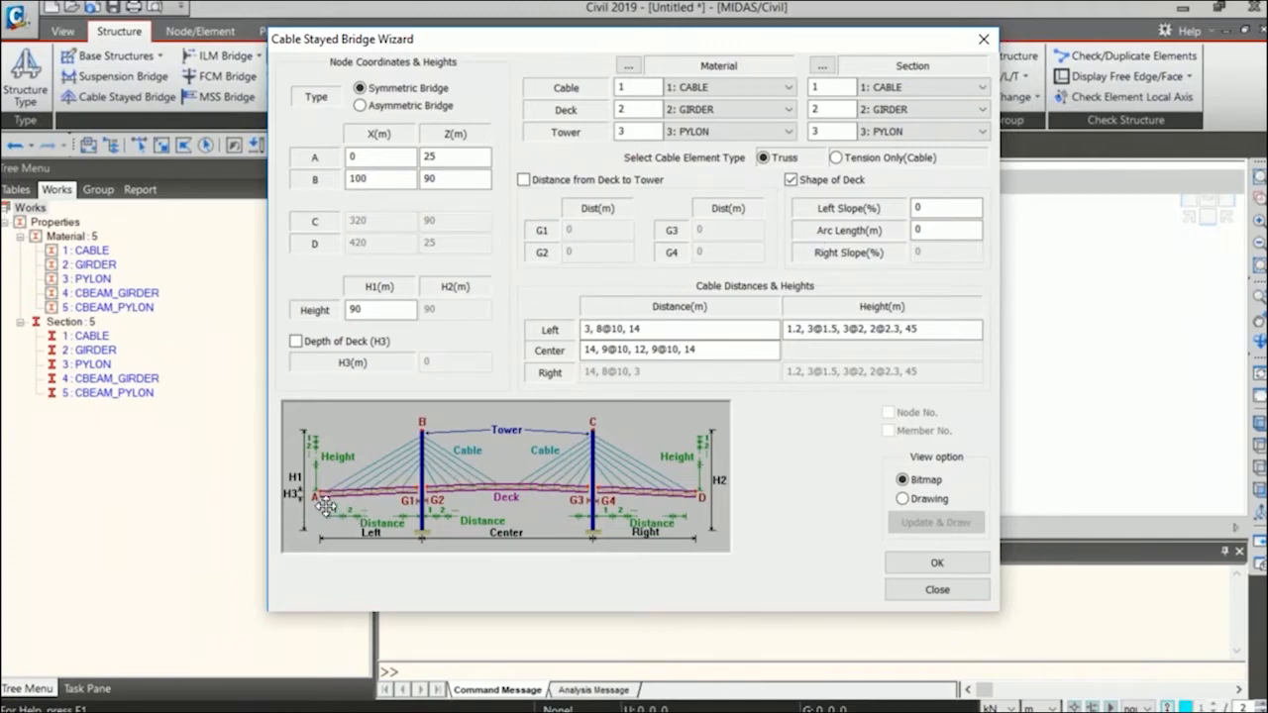
{"action": "left_click_drag", "start_coordinate": [487, 483], "coordinate": [501, 487]}
{"action": "left_click_drag", "start_coordinate": [624, 43], "coordinate": [616, 74]}
{"action": "left_click_drag", "start_coordinate": [764, 75], "coordinate": [763, 57]}
{"action": "left_click", "coordinate": [822, 196]}
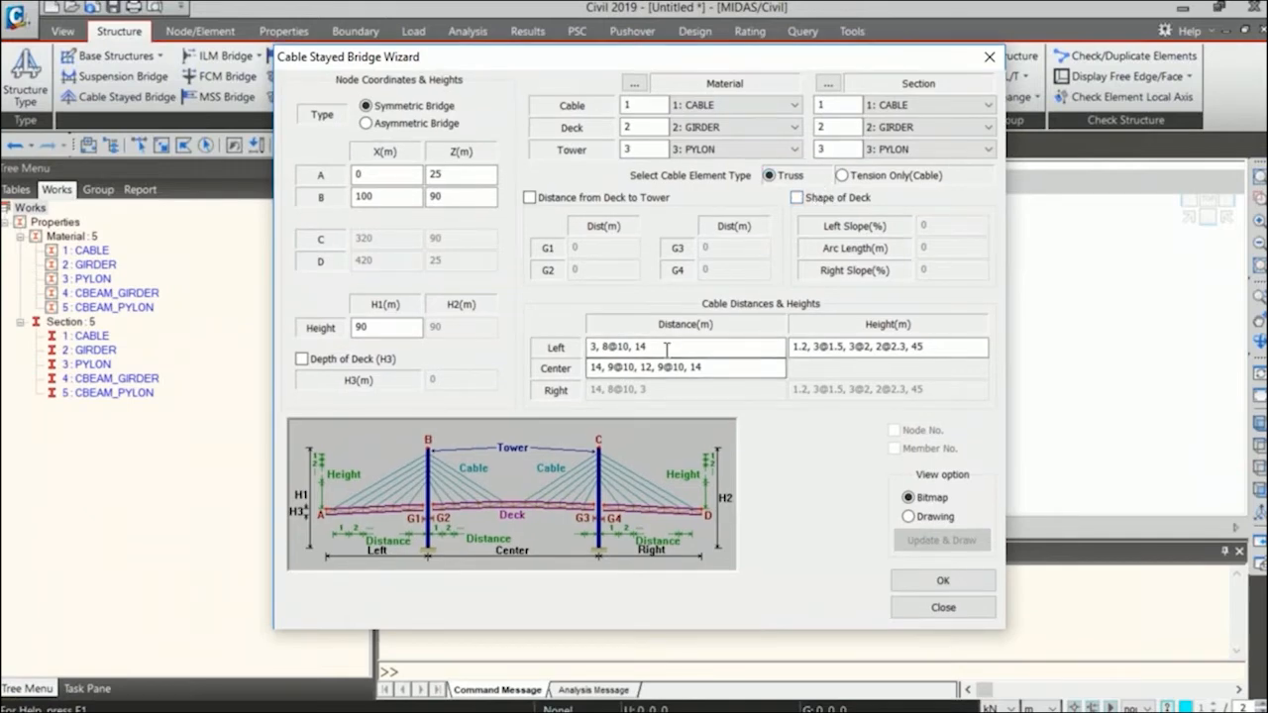
Examine the left span's cable distance entries one by one and its list of cable heights.
{"action": "double_click", "coordinate": [594, 347]}
{"action": "left_click", "coordinate": [609, 349]}
{"action": "left_click_drag", "start_coordinate": [627, 347], "coordinate": [602, 343]}
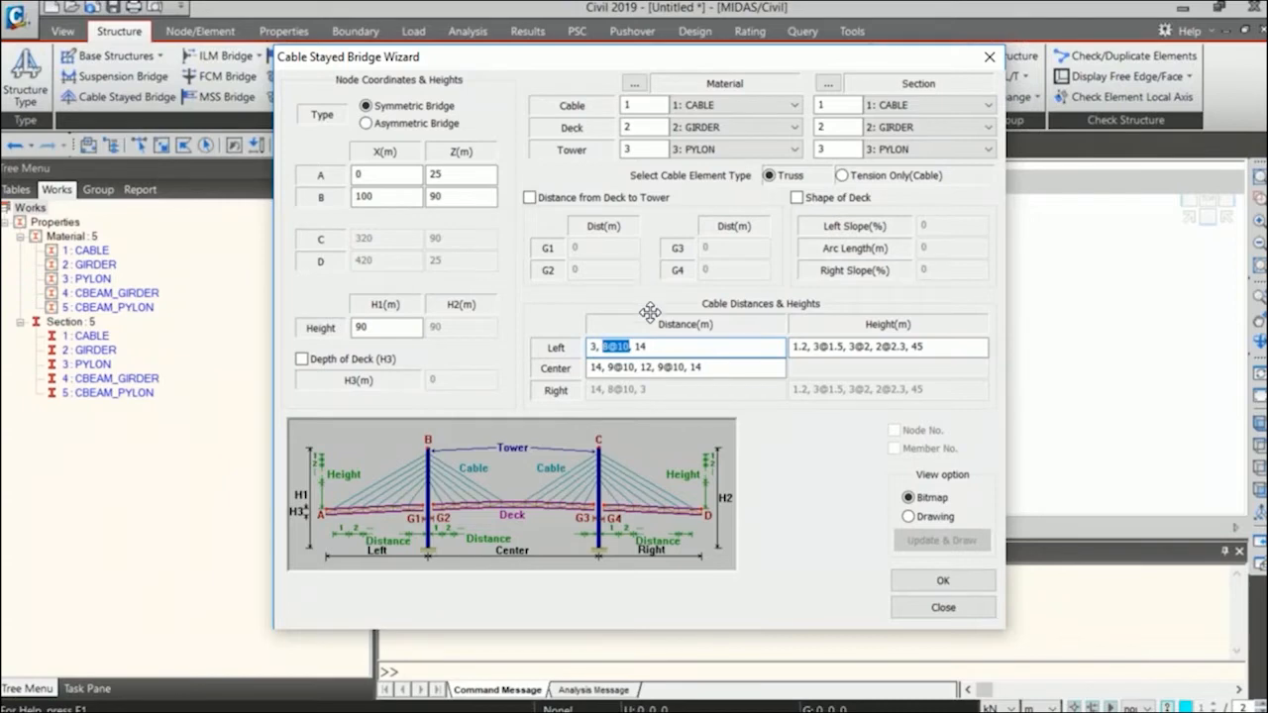
{"action": "double_click", "coordinate": [639, 347]}
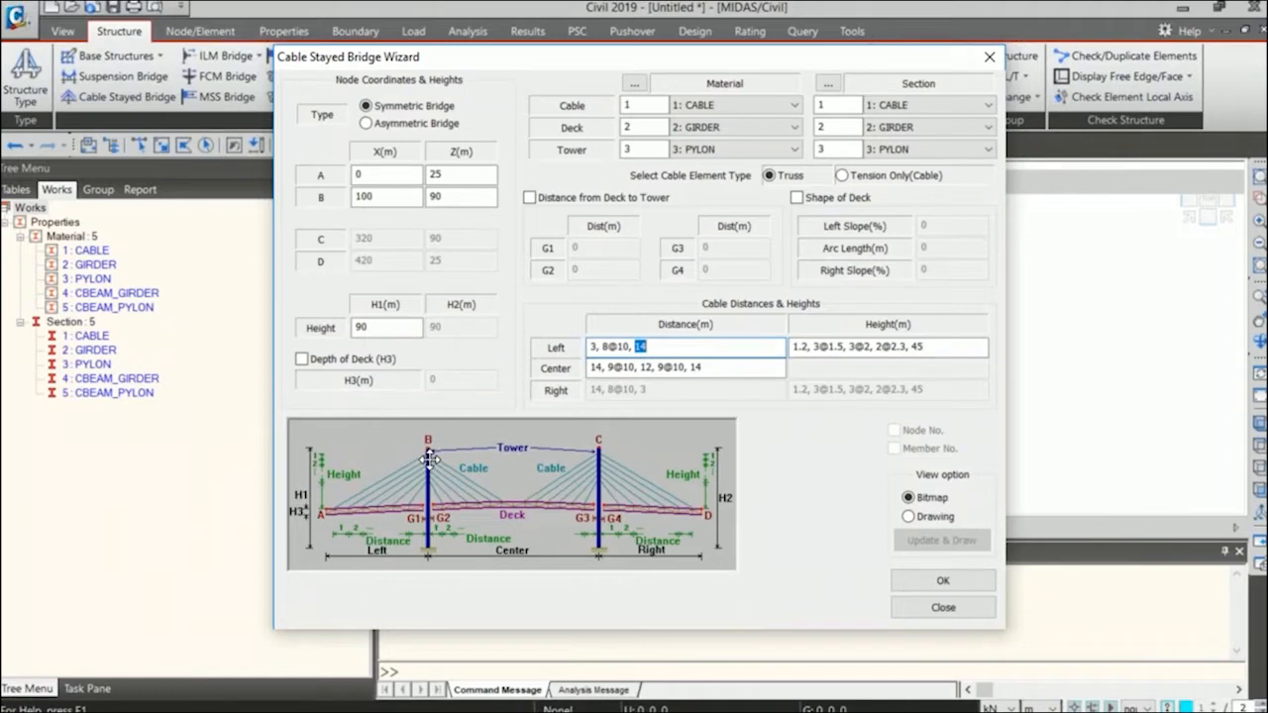
{"action": "left_click_drag", "start_coordinate": [936, 347], "coordinate": [791, 355]}
{"action": "left_click", "coordinate": [830, 348]}
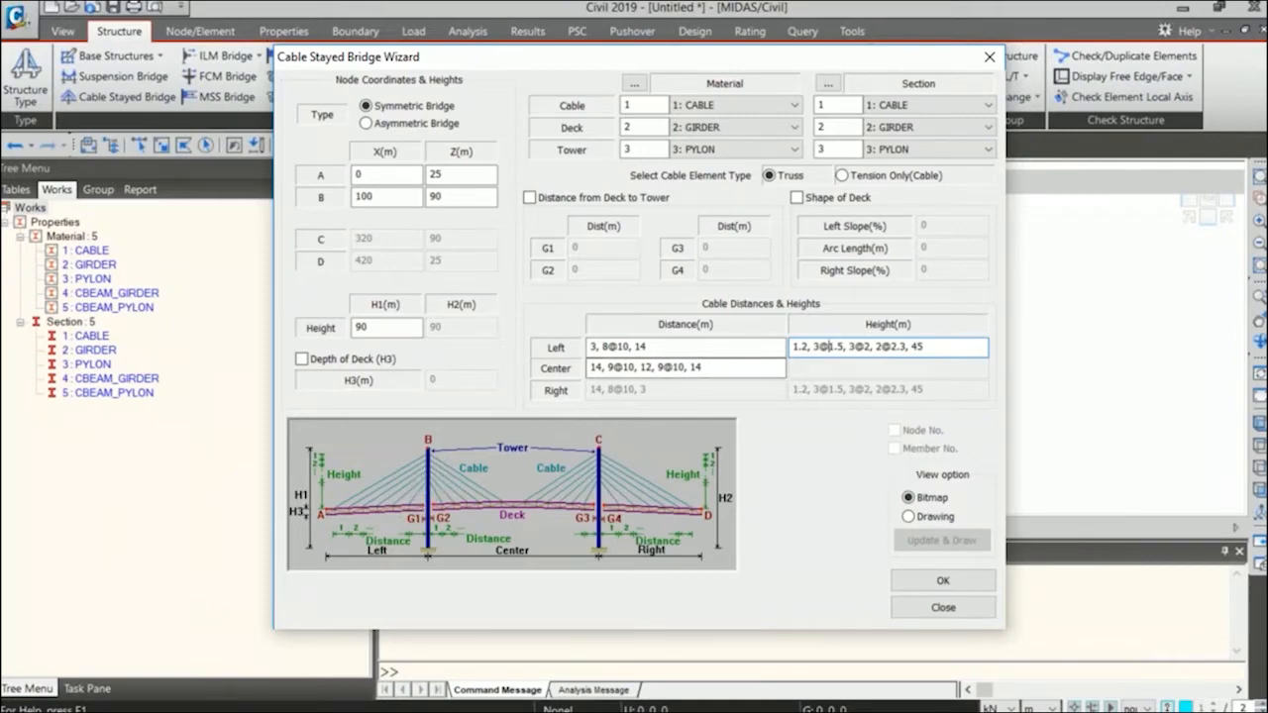
Draw the bridge preview in the wizard and check the left cable height entries against it.
{"action": "left_click", "coordinate": [934, 517]}
{"action": "left_click", "coordinate": [941, 540]}
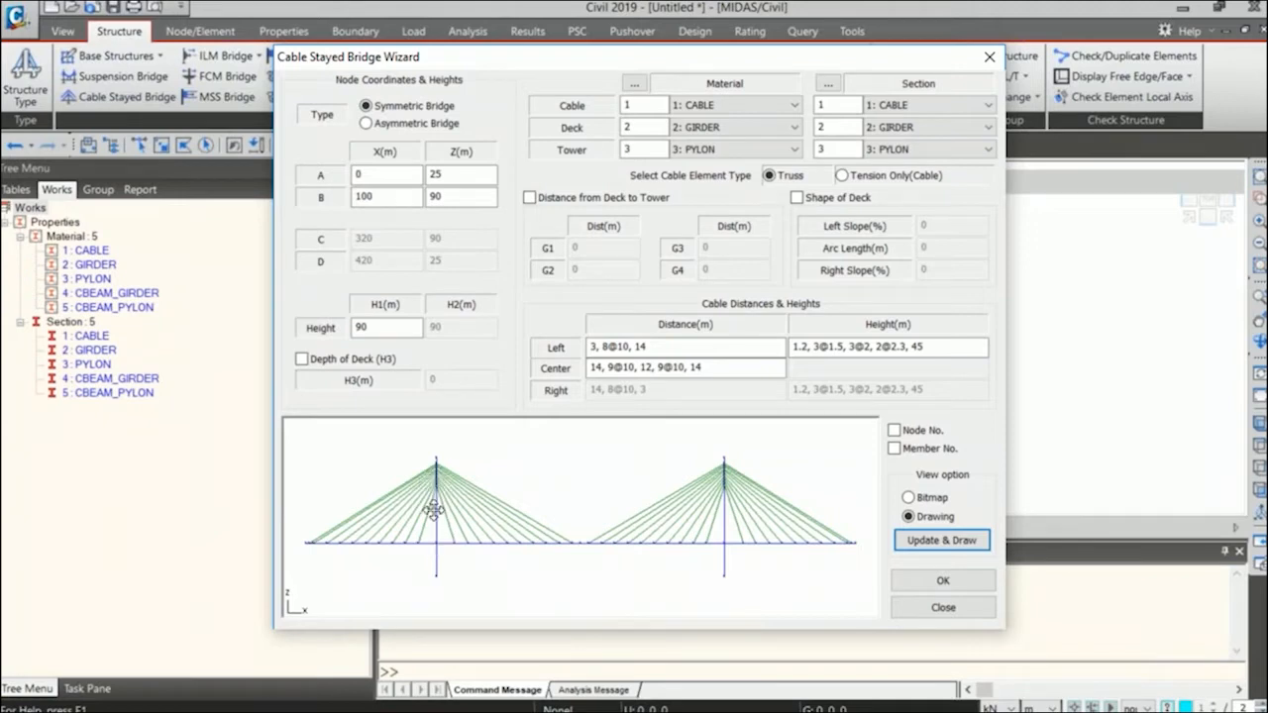
{"action": "left_click", "coordinate": [904, 347]}
{"action": "left_click_drag", "start_coordinate": [904, 347], "coordinate": [797, 347]}
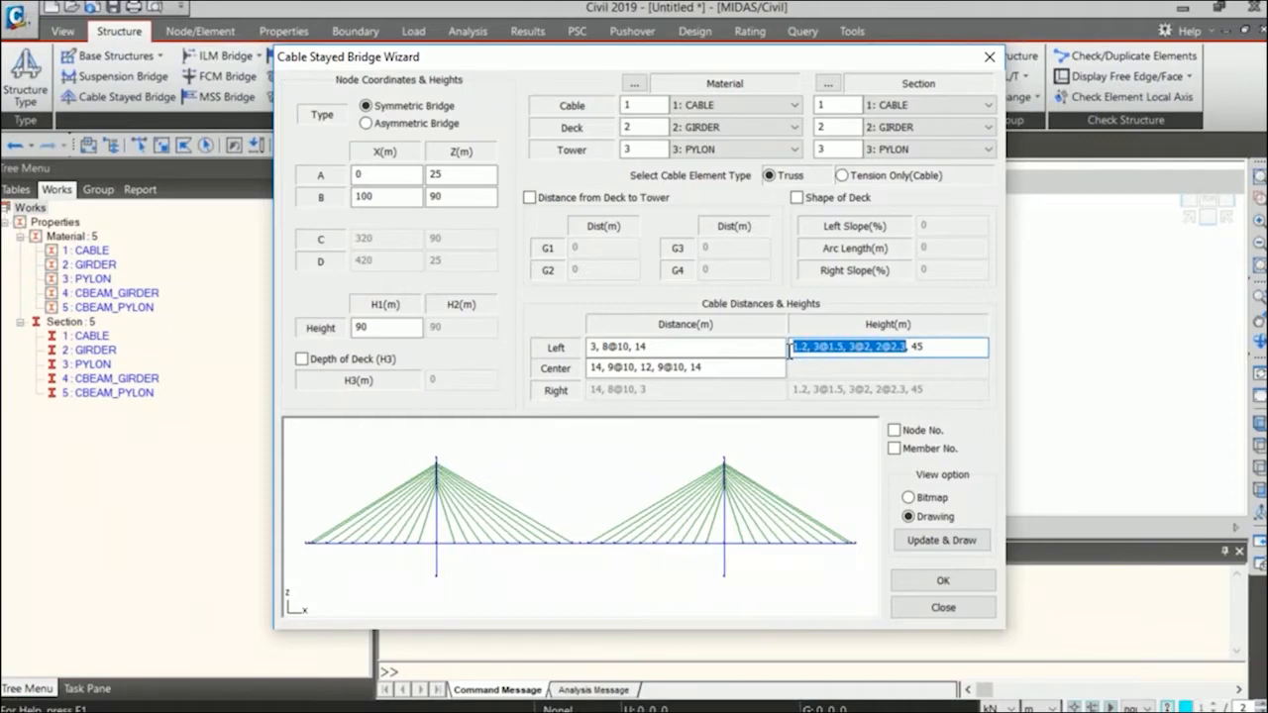
{"action": "left_click", "coordinate": [870, 346]}
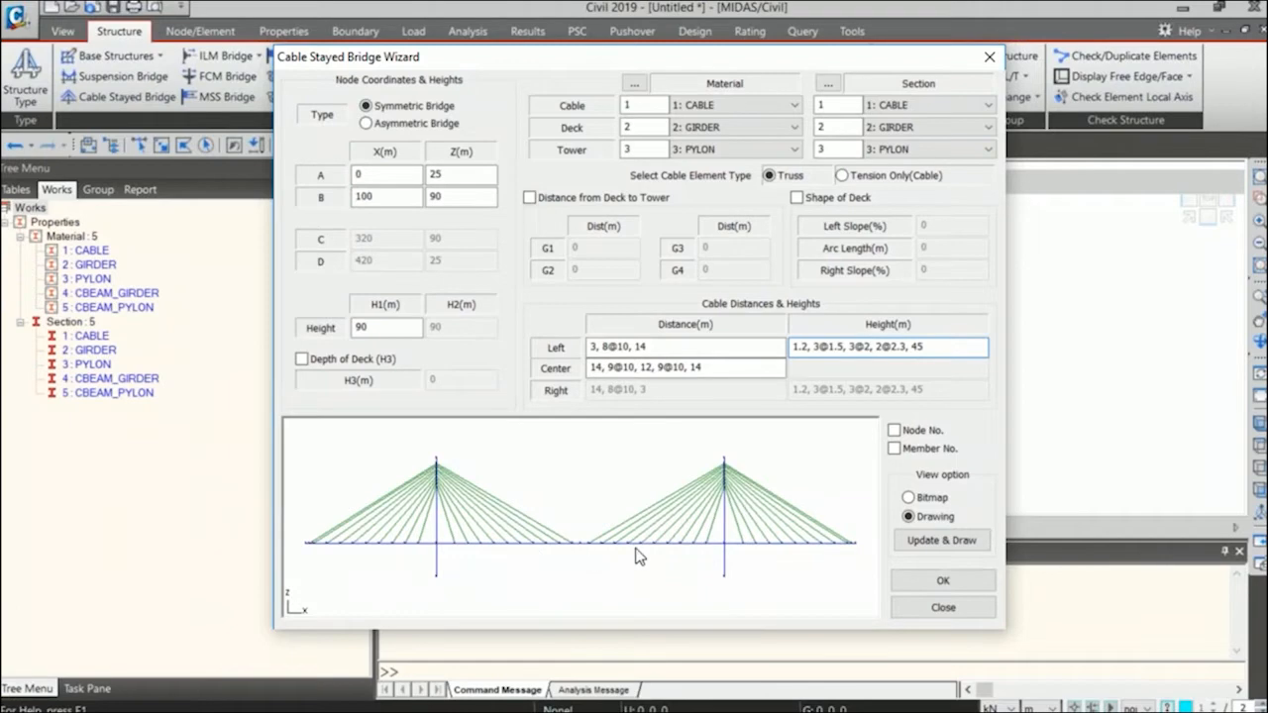
{"action": "key", "text": "alt+Tab"}
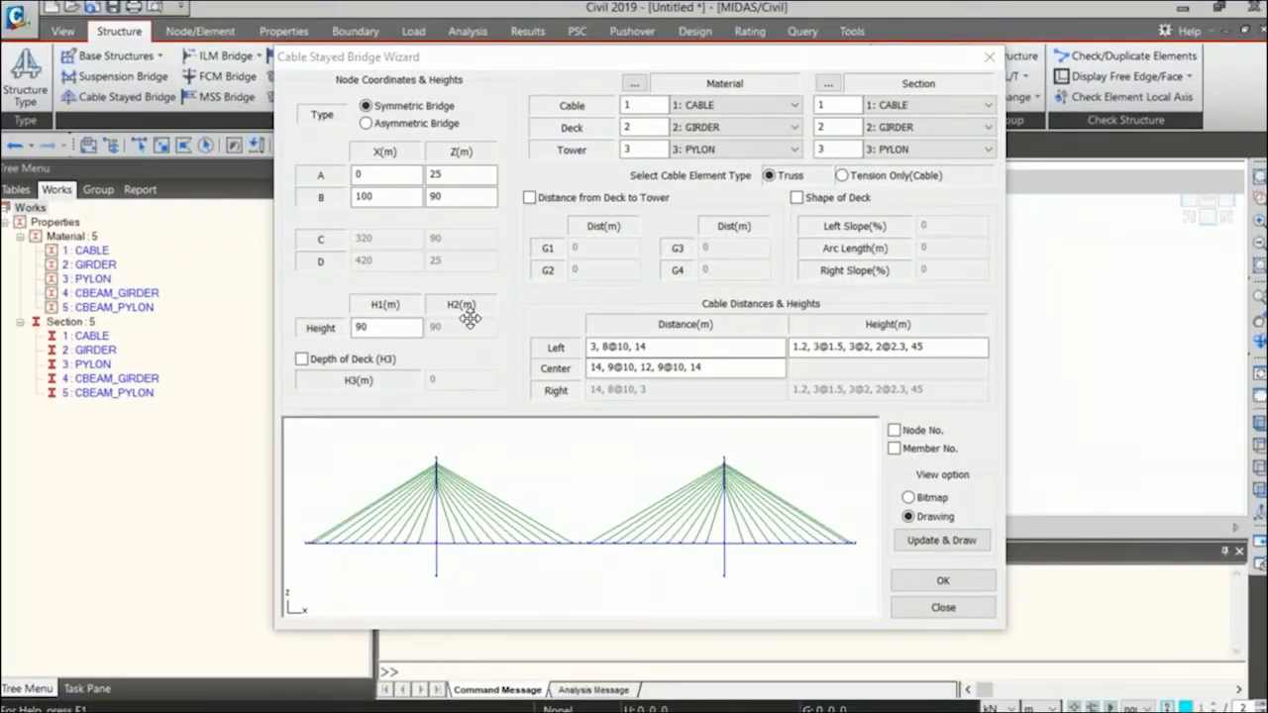
{"action": "left_click", "coordinate": [871, 345]}
Examine the center span's cable distance entries from the first tower to the second.
{"action": "left_click", "coordinate": [629, 368]}
{"action": "left_click_drag", "start_coordinate": [603, 367], "coordinate": [587, 368]}
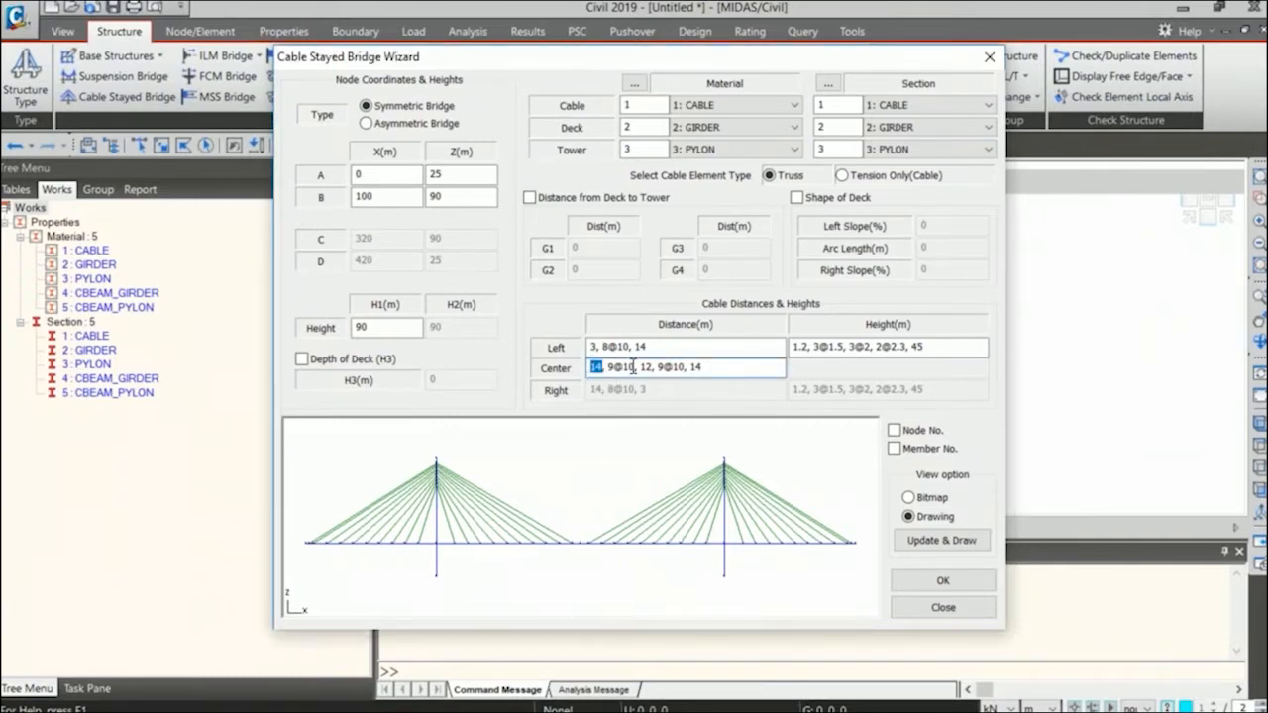
{"action": "double_click", "coordinate": [646, 367]}
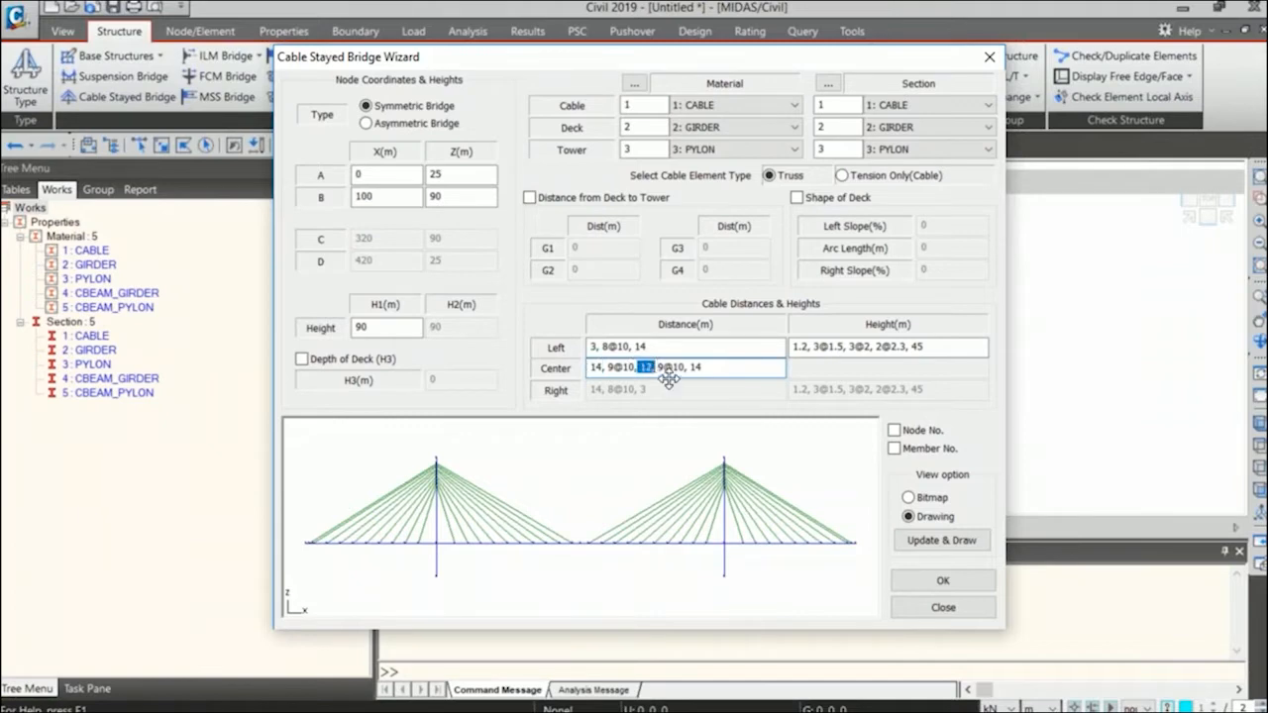
{"action": "left_click_drag", "start_coordinate": [658, 367], "coordinate": [711, 366]}
{"action": "left_click", "coordinate": [735, 367]}
Keep the bridge type symmetric and generate the cable-stayed bridge model from the wizard.
{"action": "left_click", "coordinate": [366, 123]}
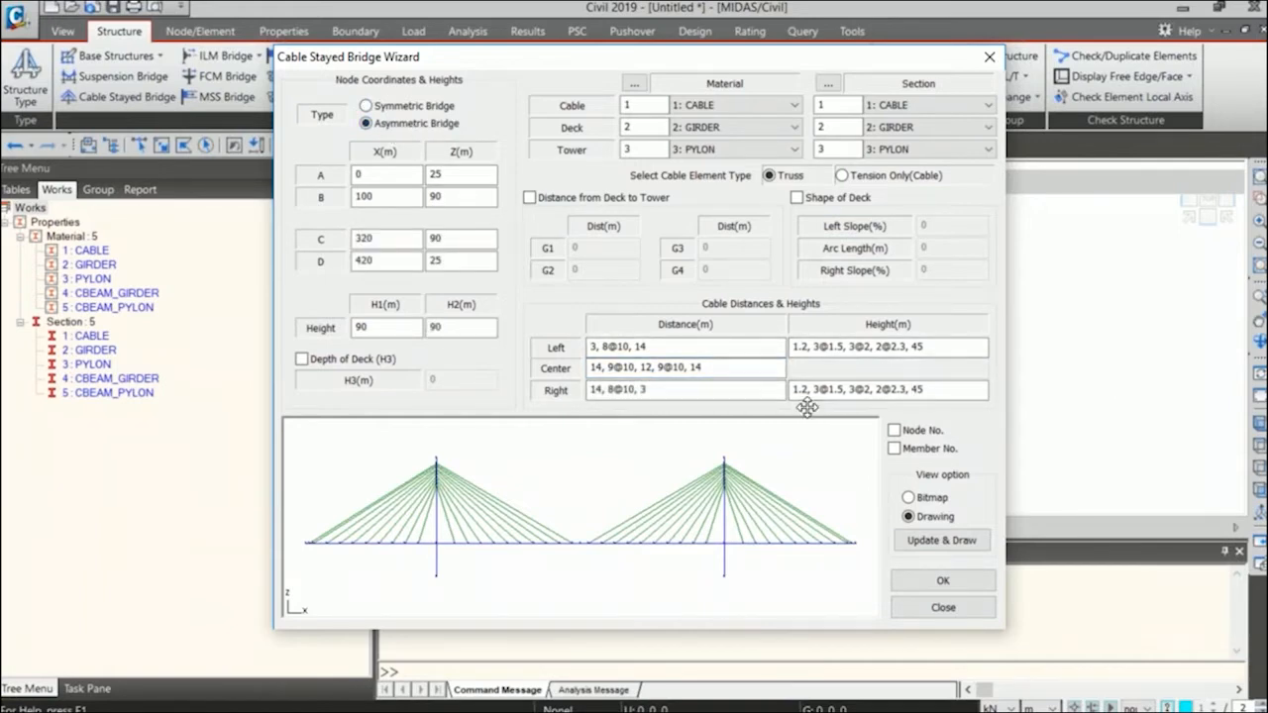
{"action": "left_click", "coordinate": [367, 105]}
{"action": "left_click", "coordinate": [957, 582]}
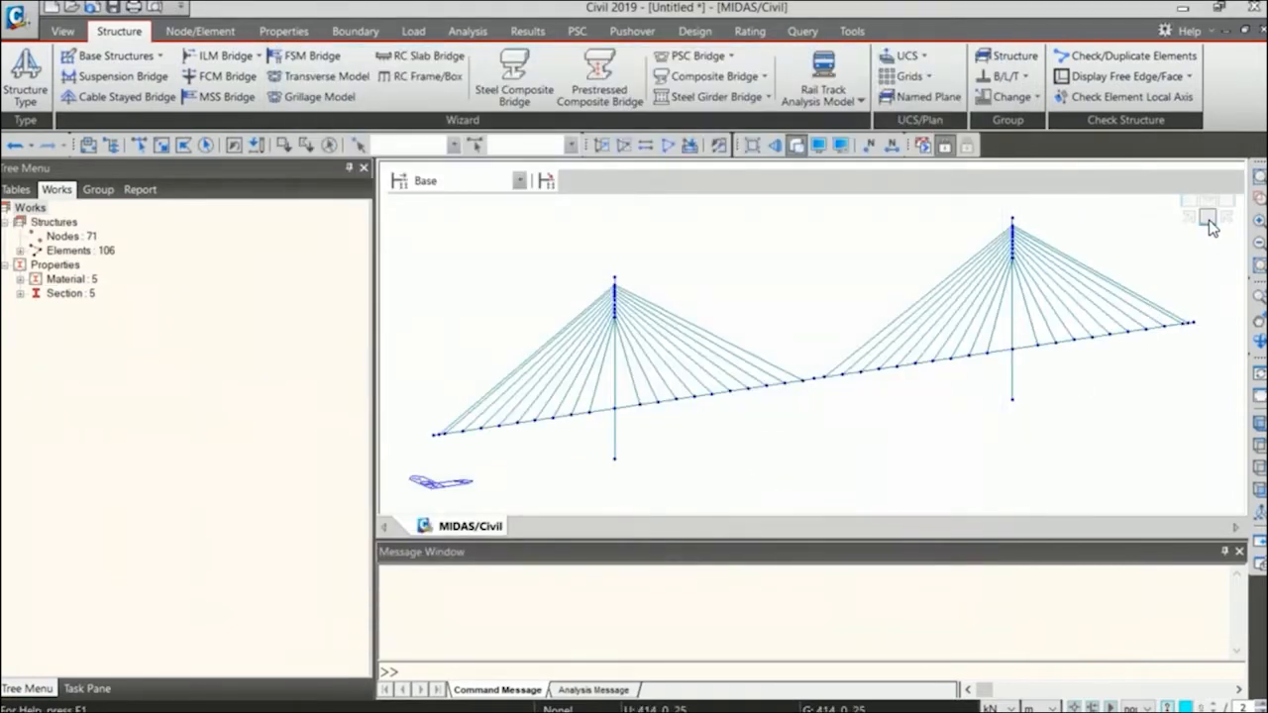
Show the bridge in front view and enlarge the model window by shrinking the message window and the tree menu.
{"action": "left_click", "coordinate": [1209, 218]}
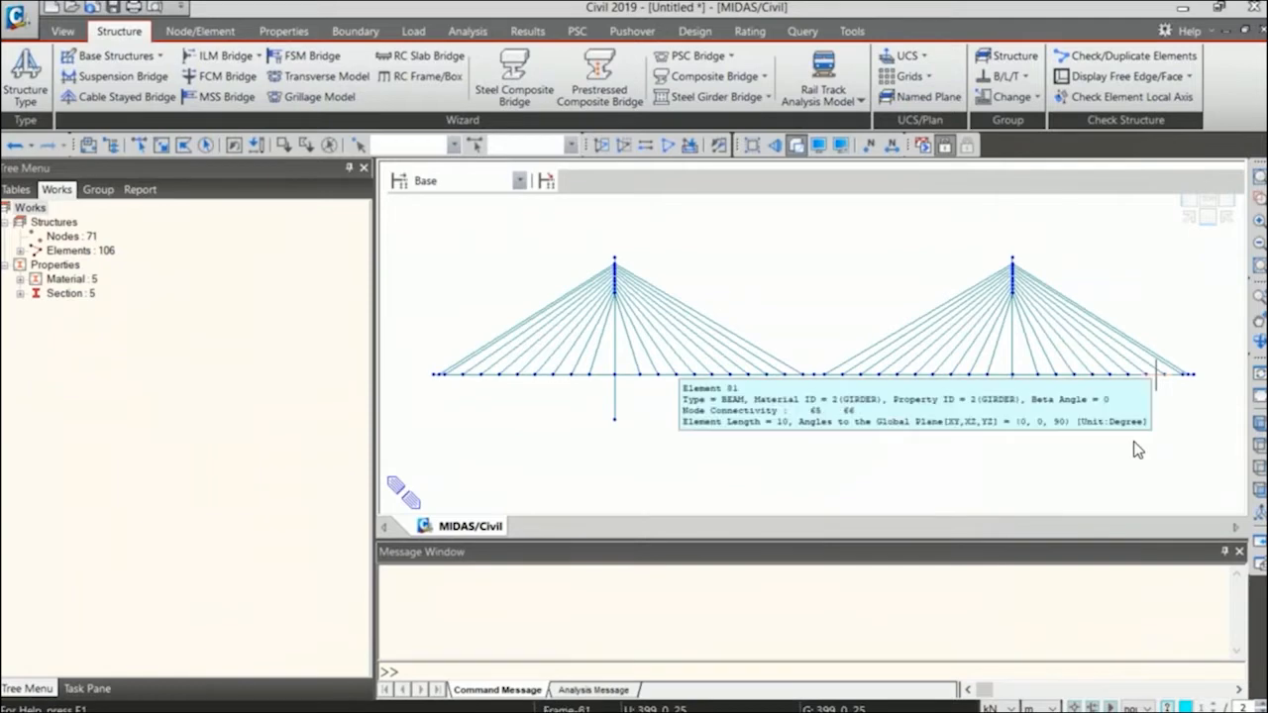
{"action": "left_click_drag", "start_coordinate": [1084, 544], "coordinate": [1084, 579]}
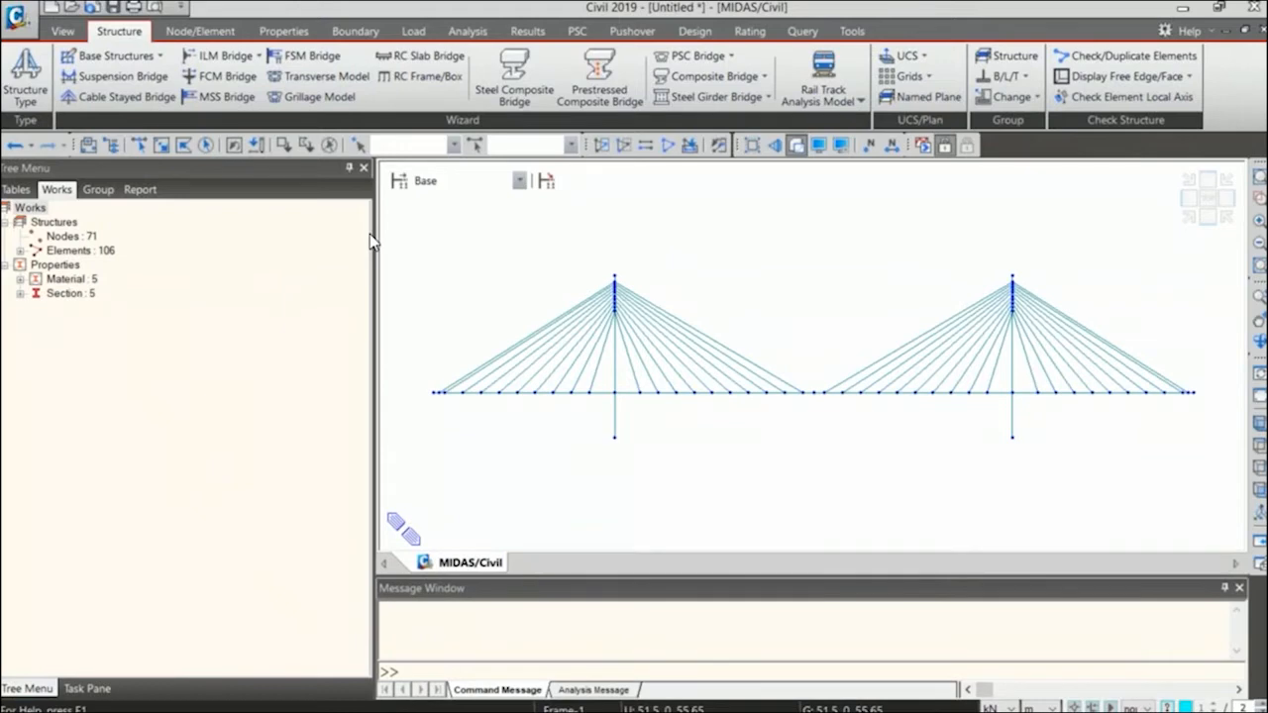
{"action": "left_click_drag", "start_coordinate": [374, 230], "coordinate": [227, 235]}
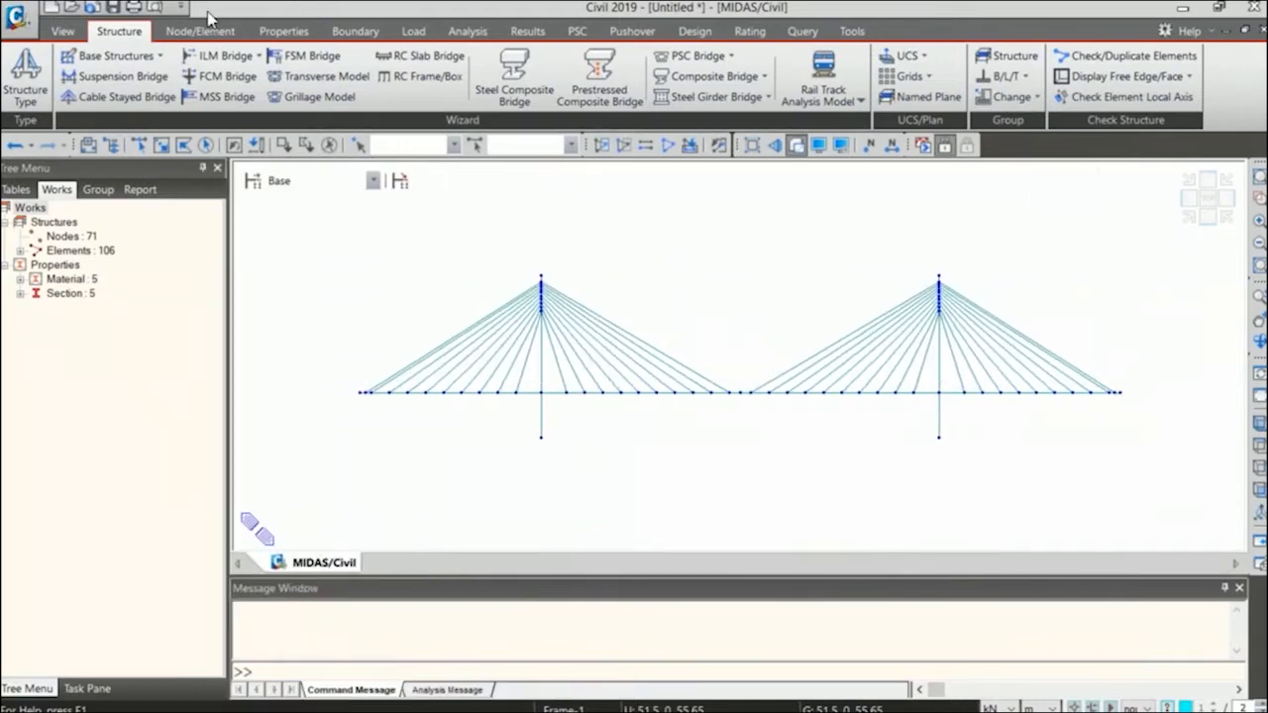
{"action": "left_click", "coordinate": [203, 33]}
{"action": "left_click", "coordinate": [119, 30]}
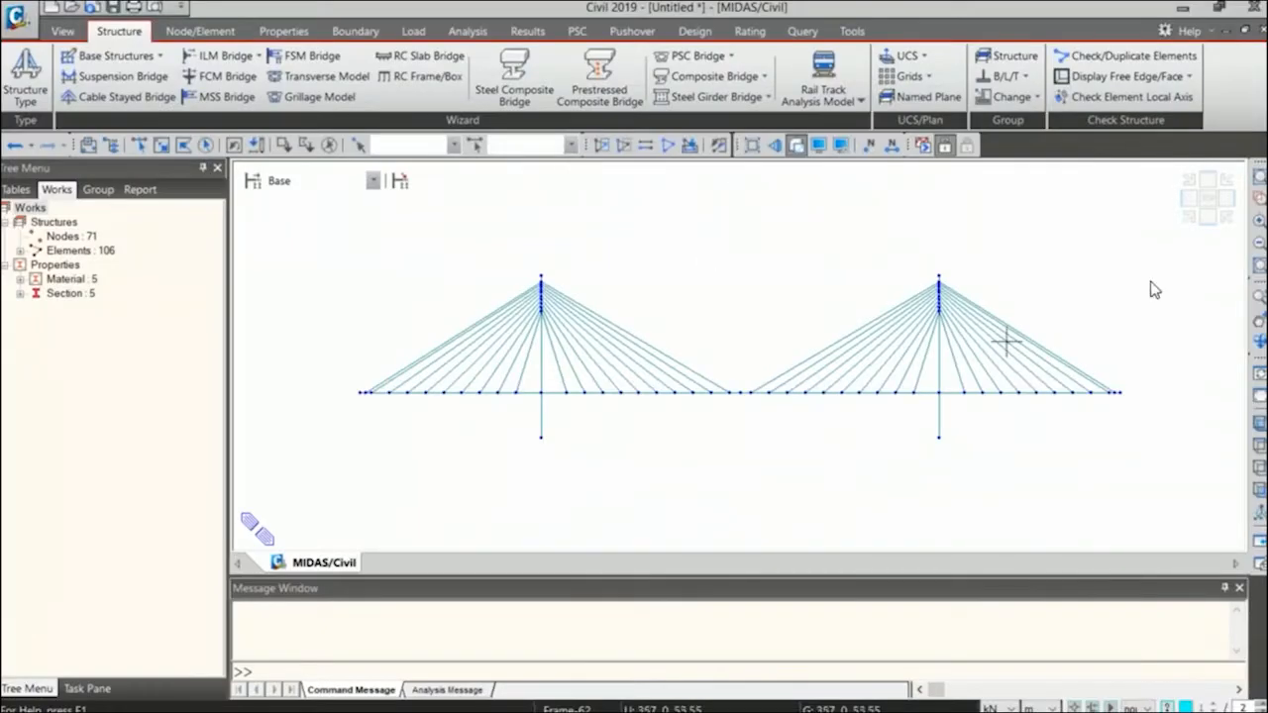
View the bridge isometrically, review its input data in the Cable Stayed Bridge Wizard and close the wizard.
{"action": "left_click", "coordinate": [1188, 219]}
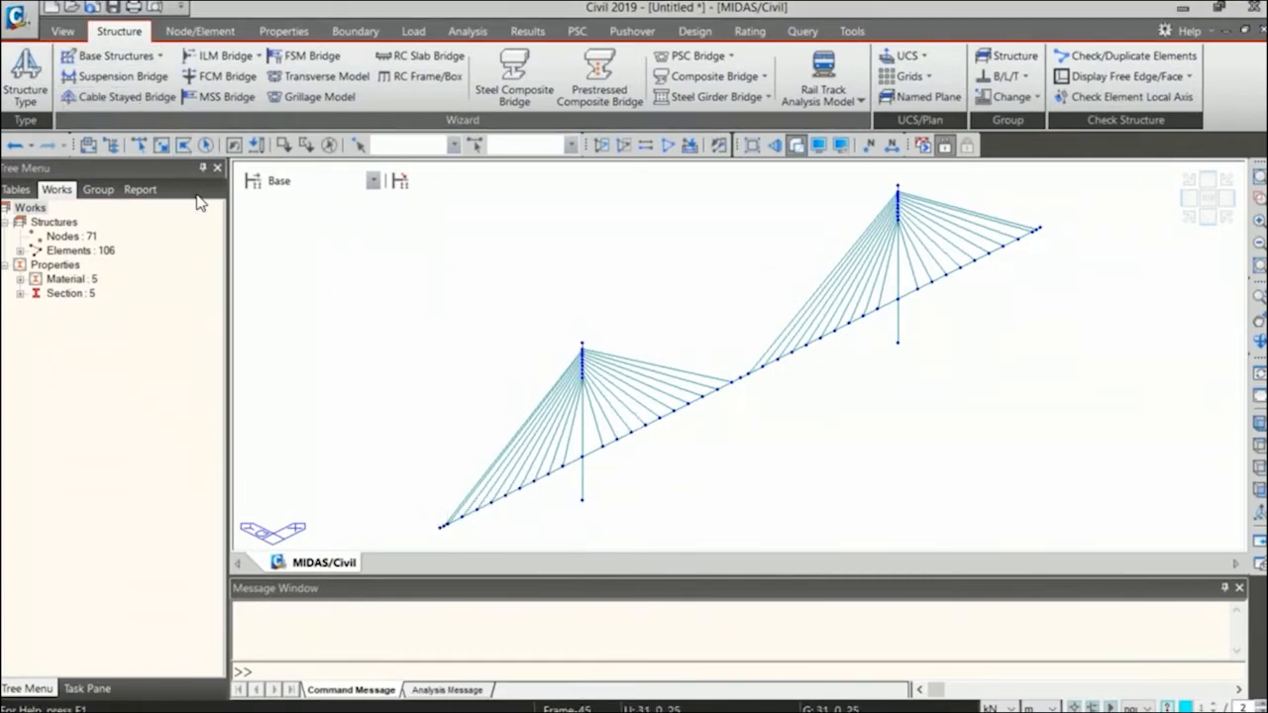
{"action": "left_click", "coordinate": [119, 96]}
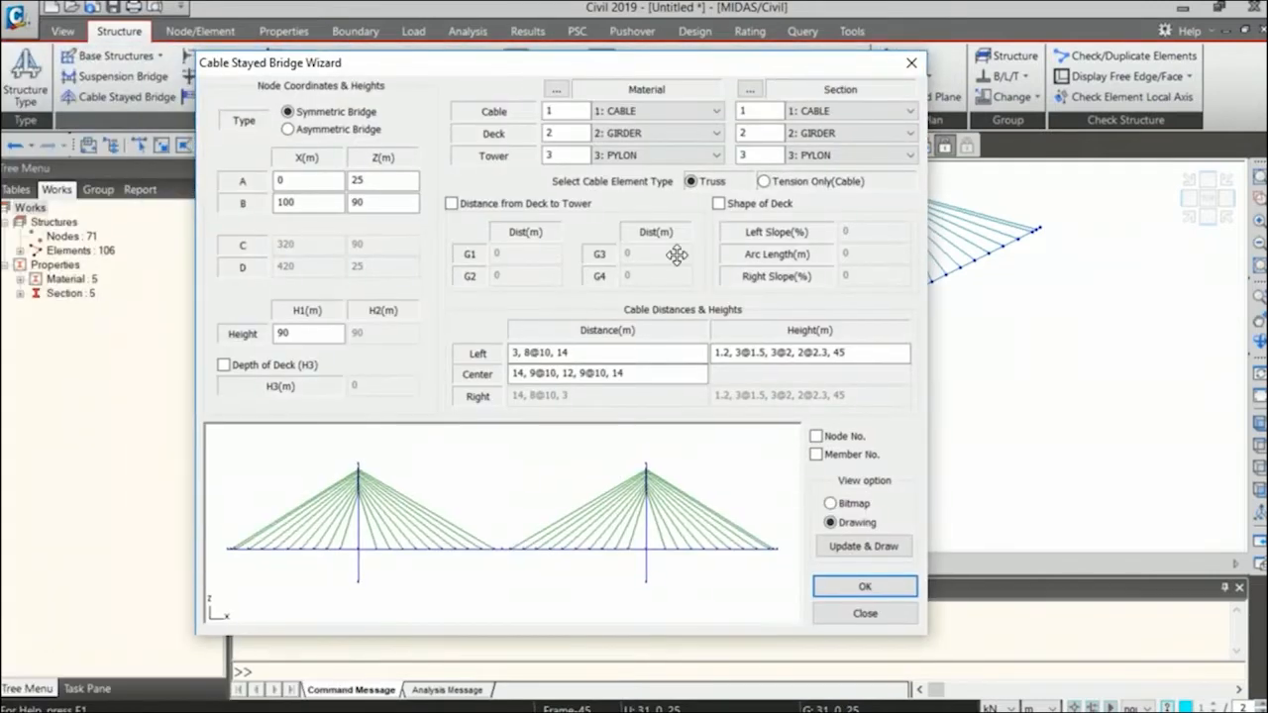
{"action": "left_click", "coordinate": [889, 614]}
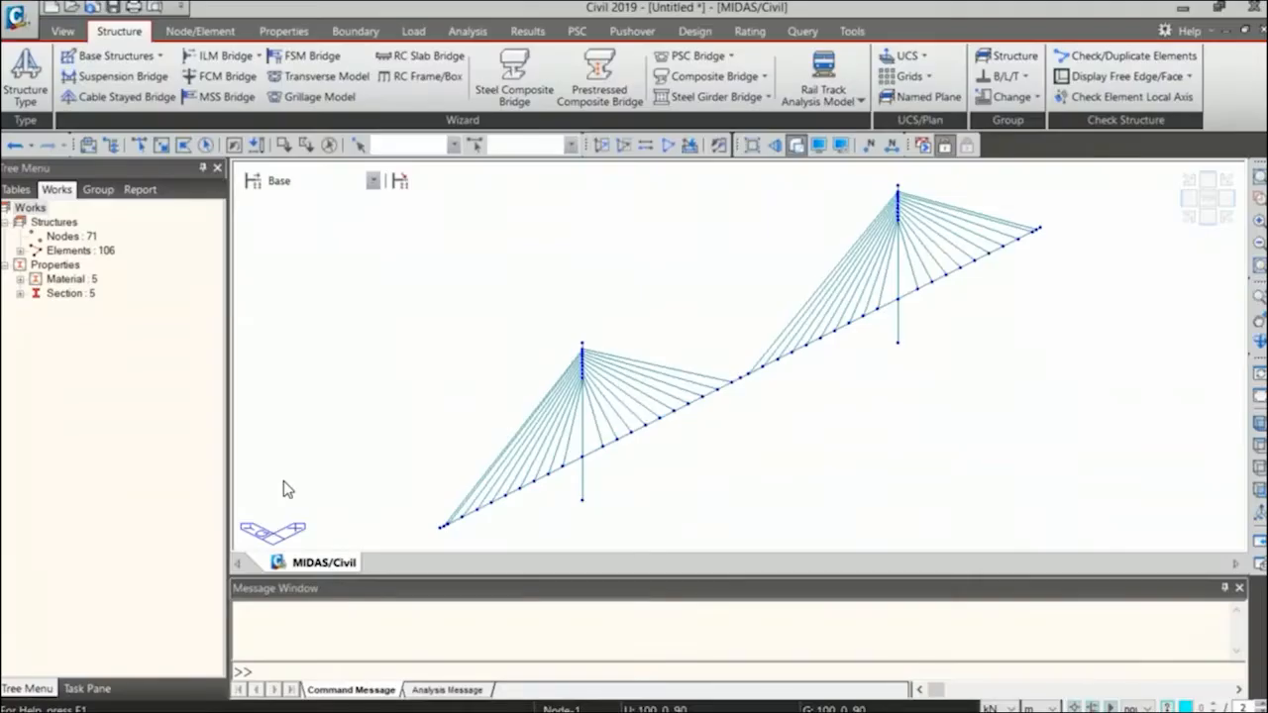
{"action": "left_click", "coordinate": [71, 8]}
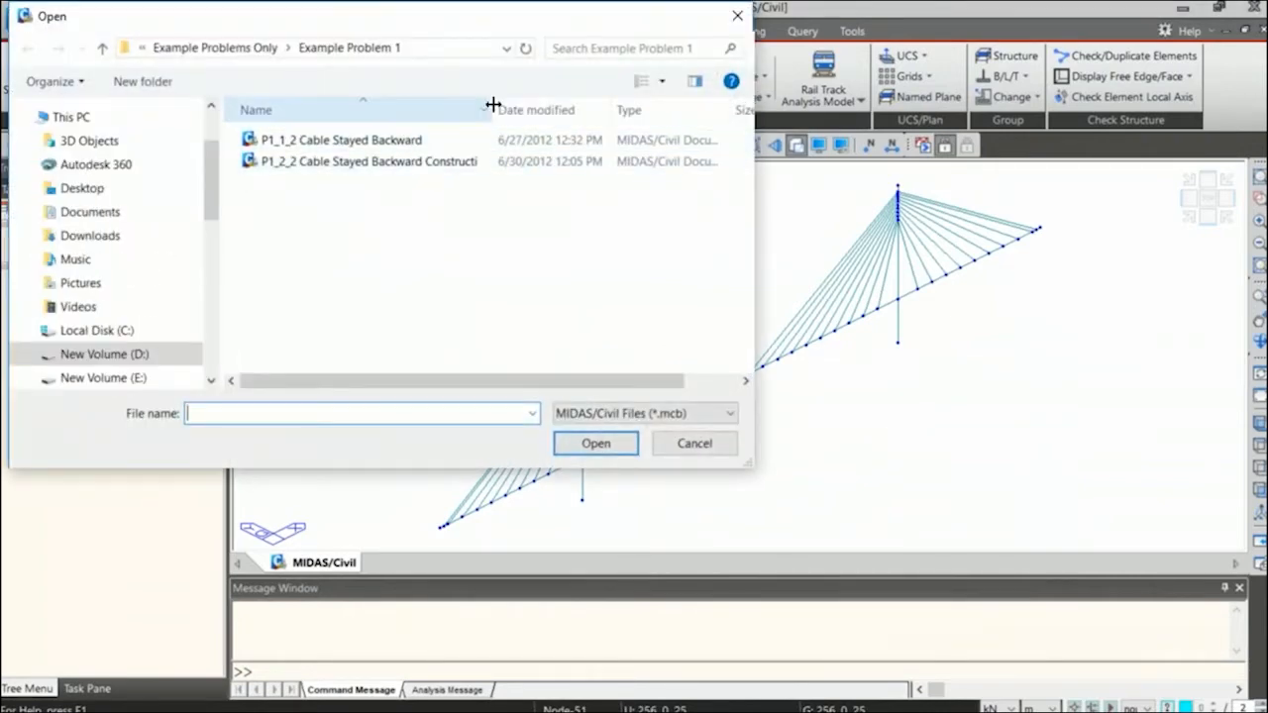
{"action": "left_click_drag", "start_coordinate": [492, 104], "coordinate": [565, 105]}
{"action": "left_click", "coordinate": [431, 168]}
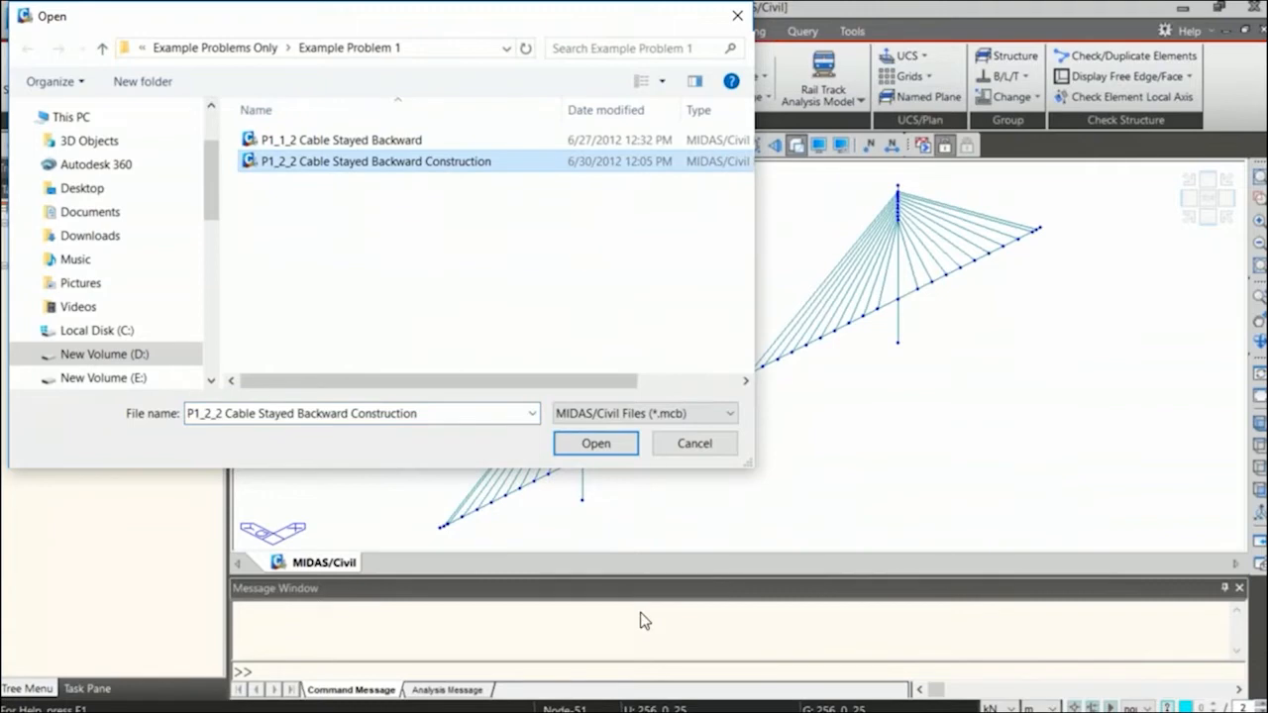
{"action": "left_click", "coordinate": [611, 451]}
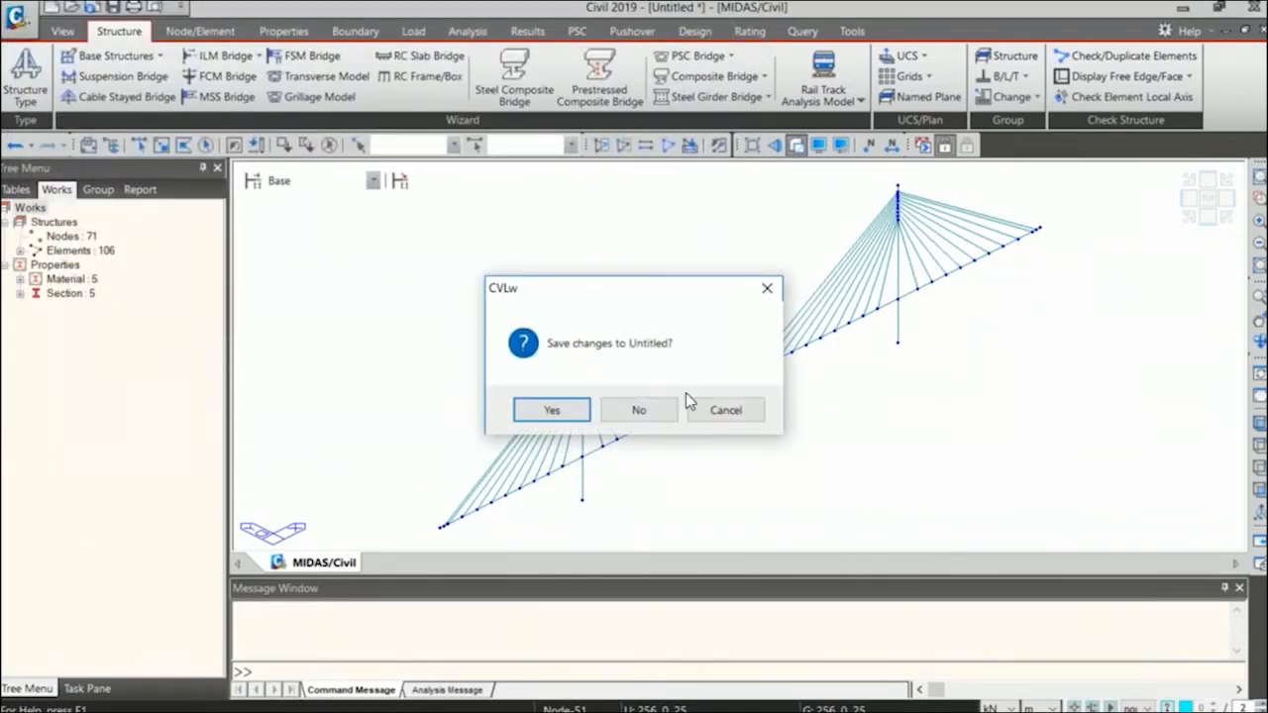
{"action": "left_click", "coordinate": [748, 411]}
Open the example model P1_1_2 Cable Stayed Backward without saving the untitled model.
{"action": "left_click", "coordinate": [72, 8]}
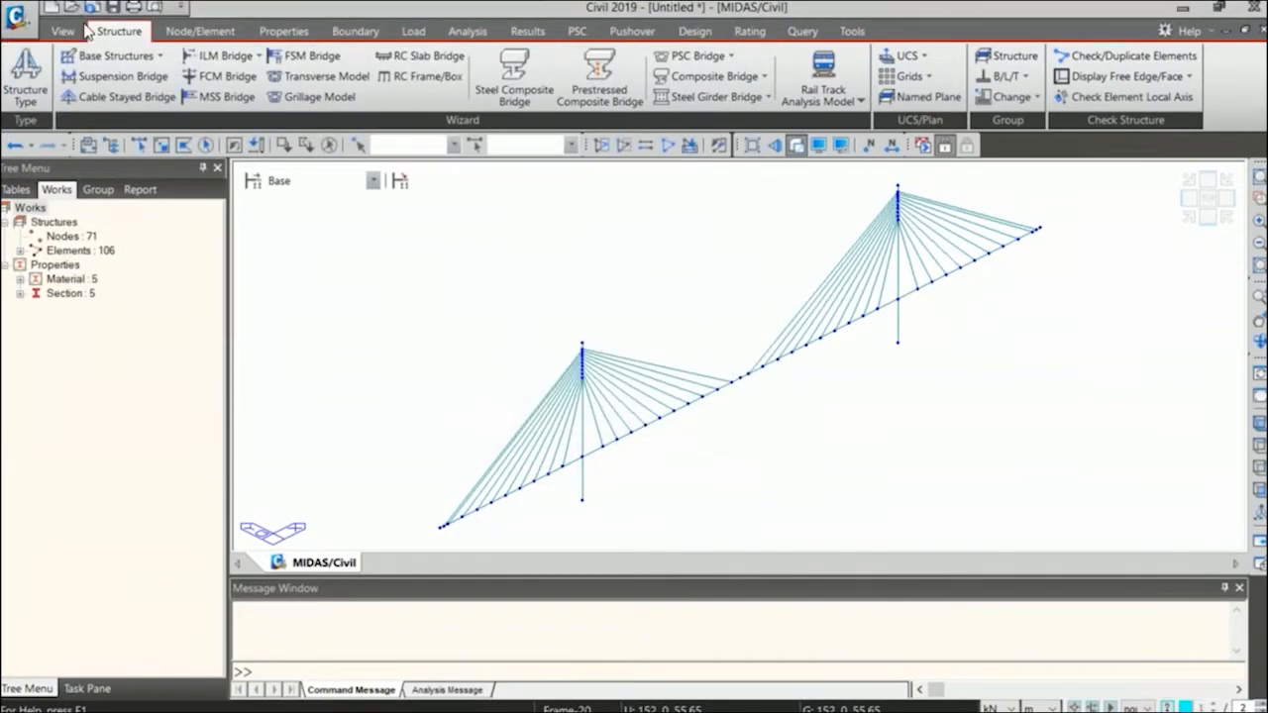
{"action": "left_click", "coordinate": [382, 138]}
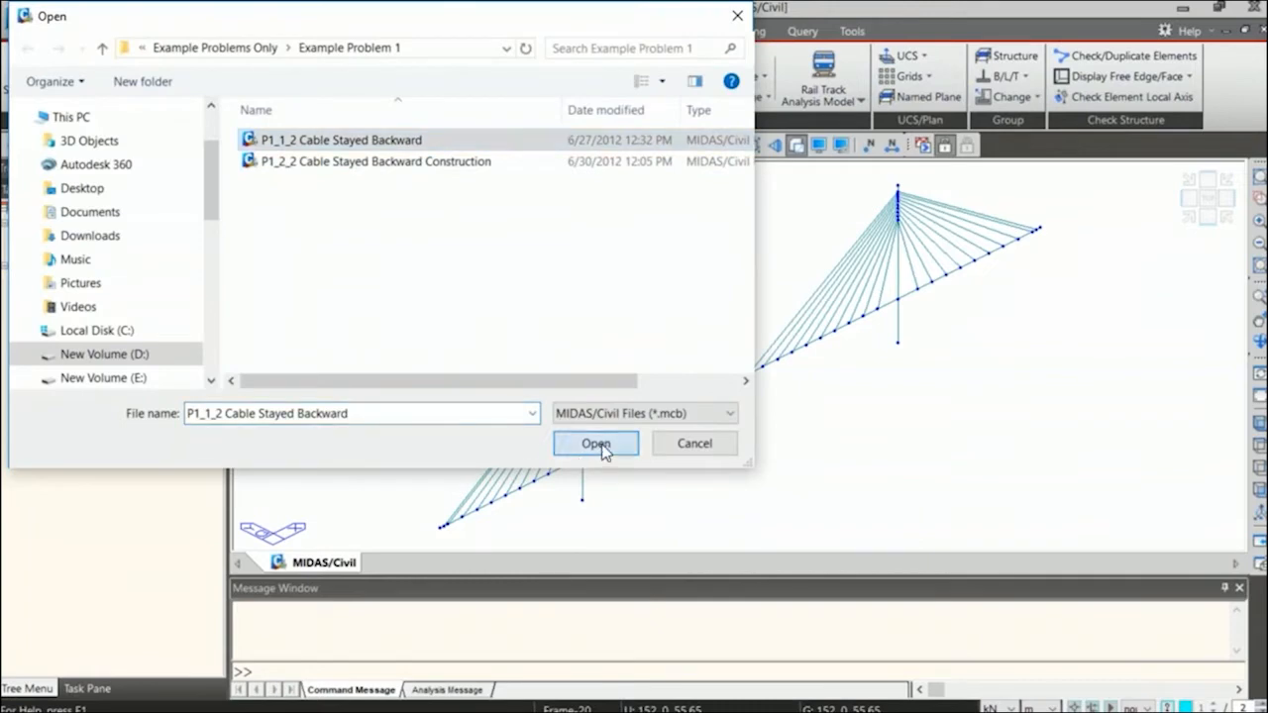
{"action": "left_click", "coordinate": [601, 444]}
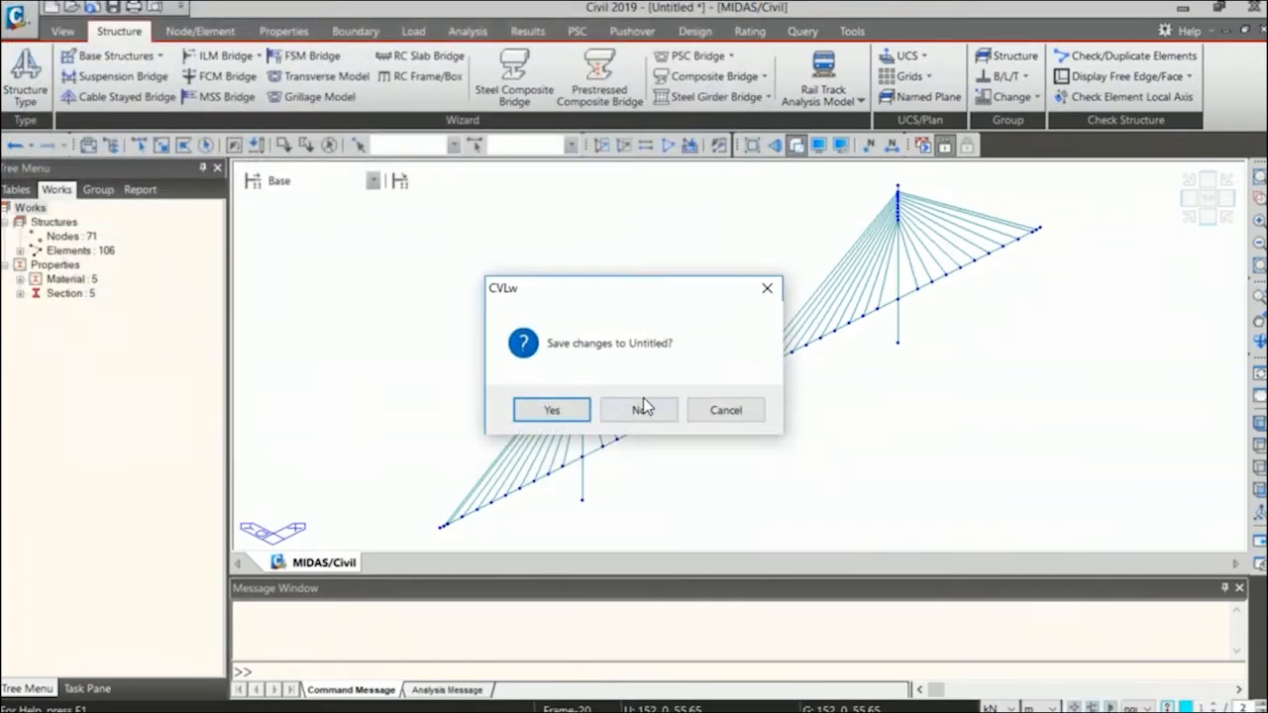
{"action": "left_click", "coordinate": [642, 406]}
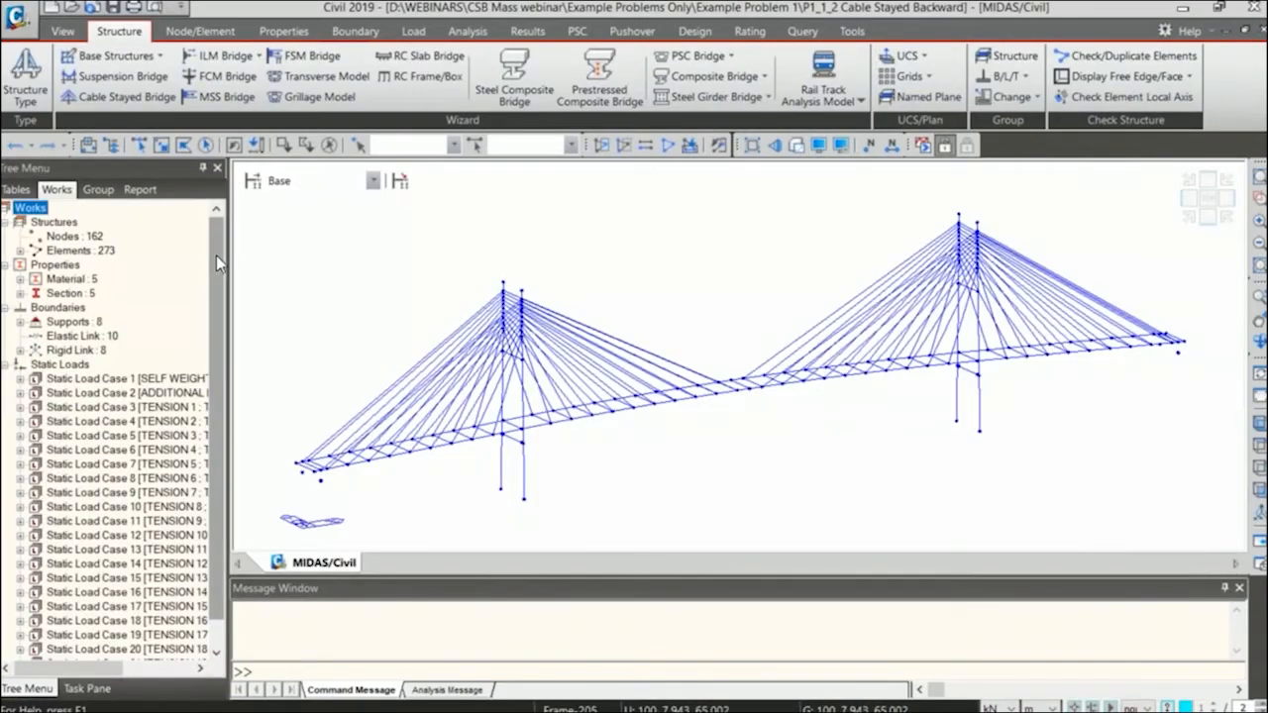
Widen the tree menu and look through the model's materials, sections, boundaries and static load cases.
{"action": "left_click_drag", "start_coordinate": [229, 354], "coordinate": [295, 353]}
{"action": "scroll", "coordinate": [277, 354], "scroll_direction": "down", "scroll_amount": 1}
{"action": "scroll", "coordinate": [281, 252], "scroll_direction": "up", "scroll_amount": 1}
{"action": "scroll", "coordinate": [285, 327], "scroll_direction": "down", "scroll_amount": 1}
{"action": "scroll", "coordinate": [294, 288], "scroll_direction": "up", "scroll_amount": 1}
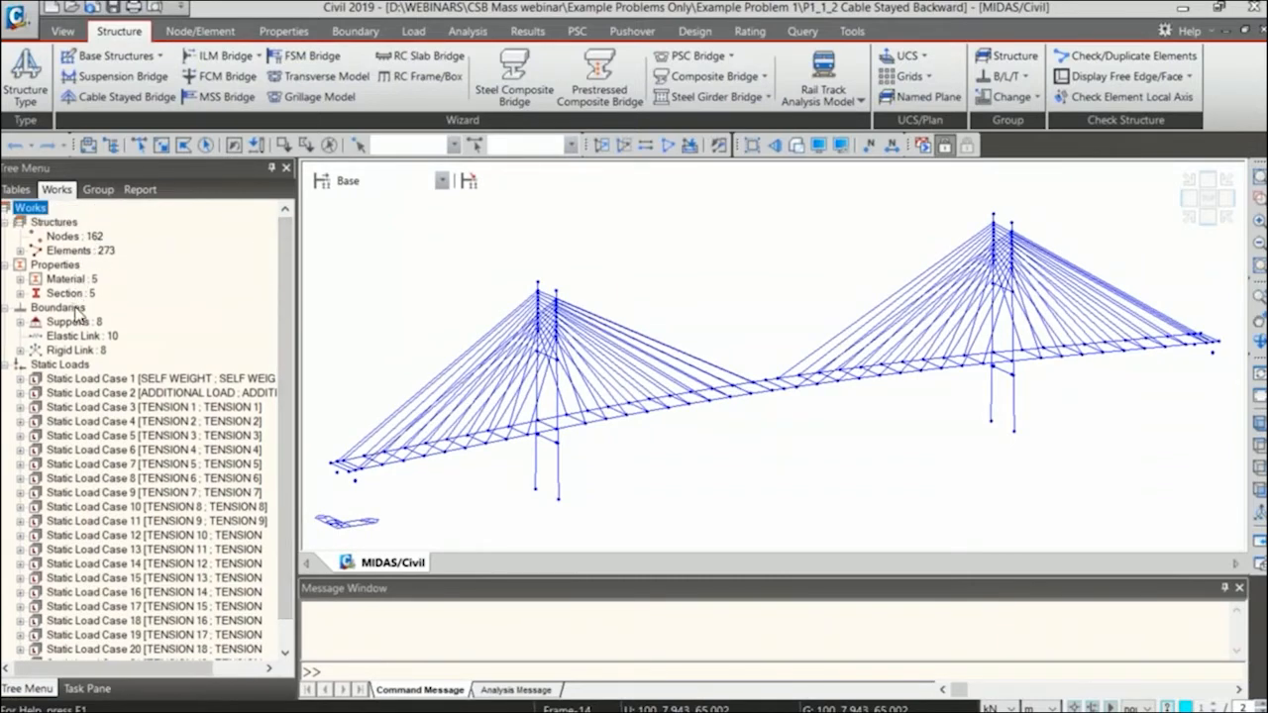
{"action": "double_click", "coordinate": [72, 280]}
{"action": "double_click", "coordinate": [72, 280]}
{"action": "double_click", "coordinate": [71, 294]}
{"action": "double_click", "coordinate": [72, 294]}
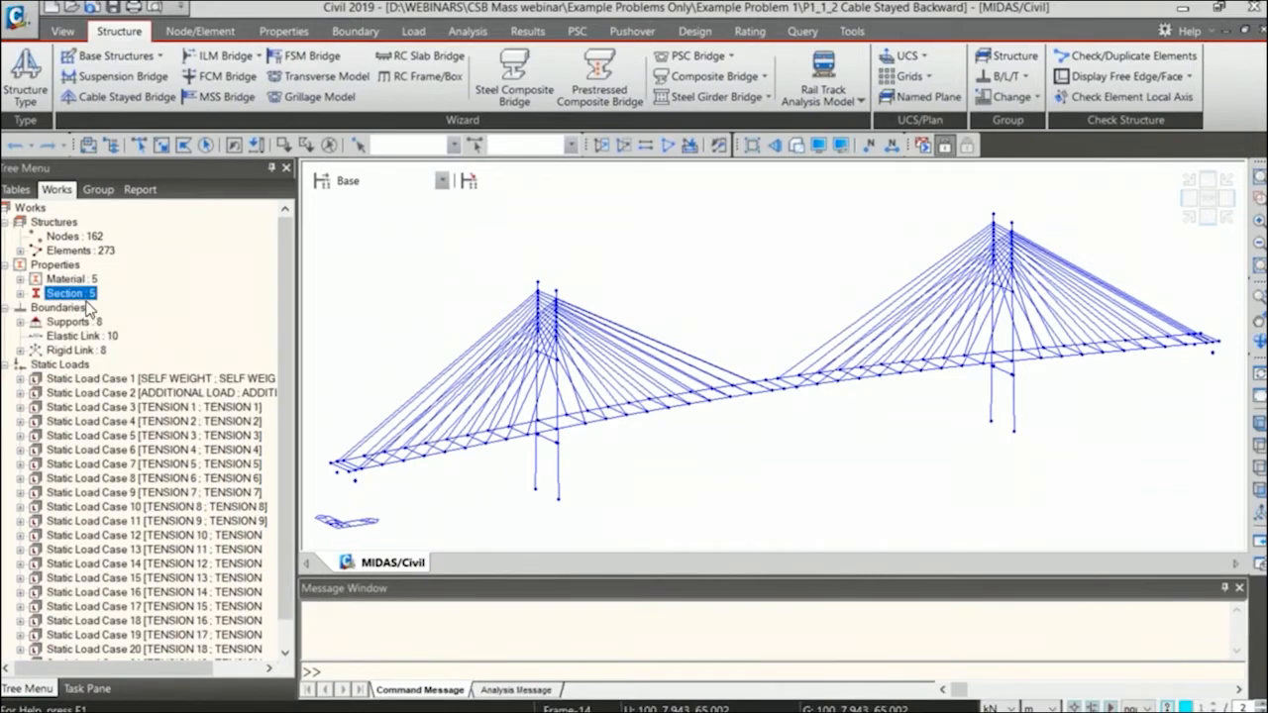
Display the Type 1 supports on the bridge and check their locations in the isometric view.
{"action": "double_click", "coordinate": [74, 322]}
{"action": "left_click", "coordinate": [104, 336]}
{"action": "right_click", "coordinate": [99, 336]}
{"action": "left_click", "coordinate": [186, 565]}
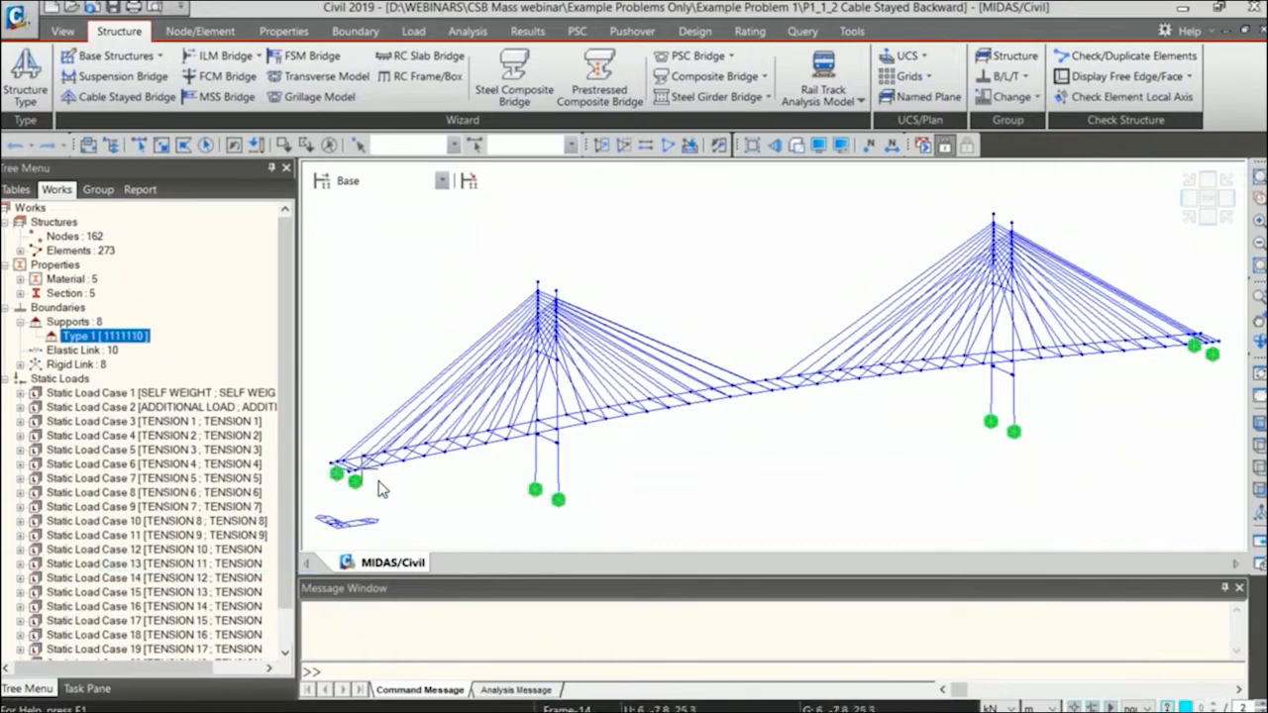
{"action": "left_click", "coordinate": [1208, 216]}
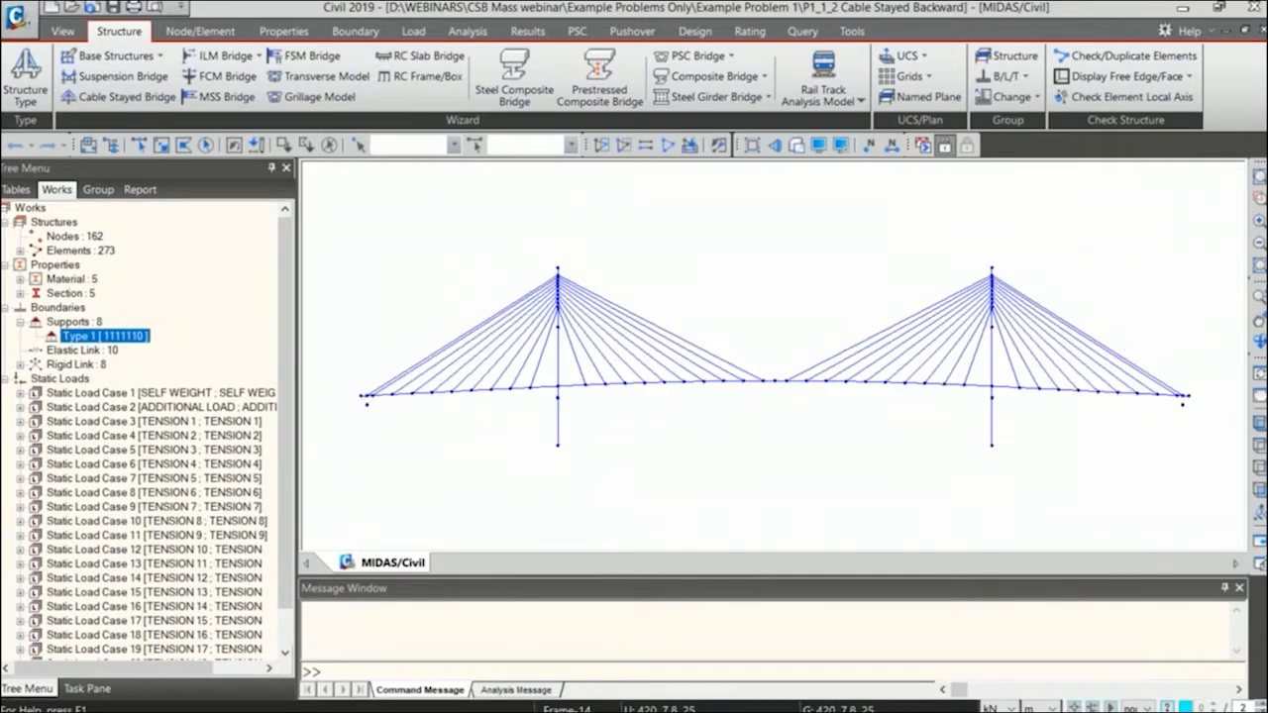
{"action": "left_click", "coordinate": [1195, 224]}
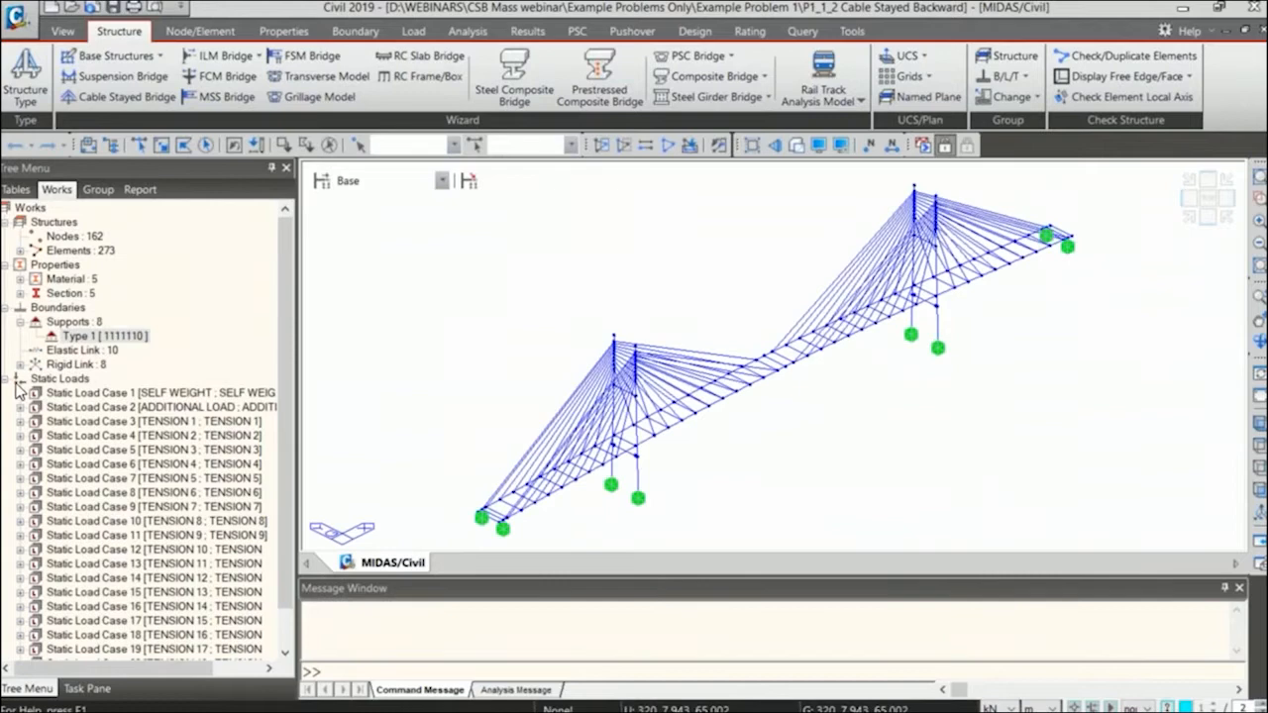
Display the elastic links and inspect them closely where the deck meets the tower.
{"action": "right_click", "coordinate": [82, 349]}
{"action": "left_click", "coordinate": [159, 384]}
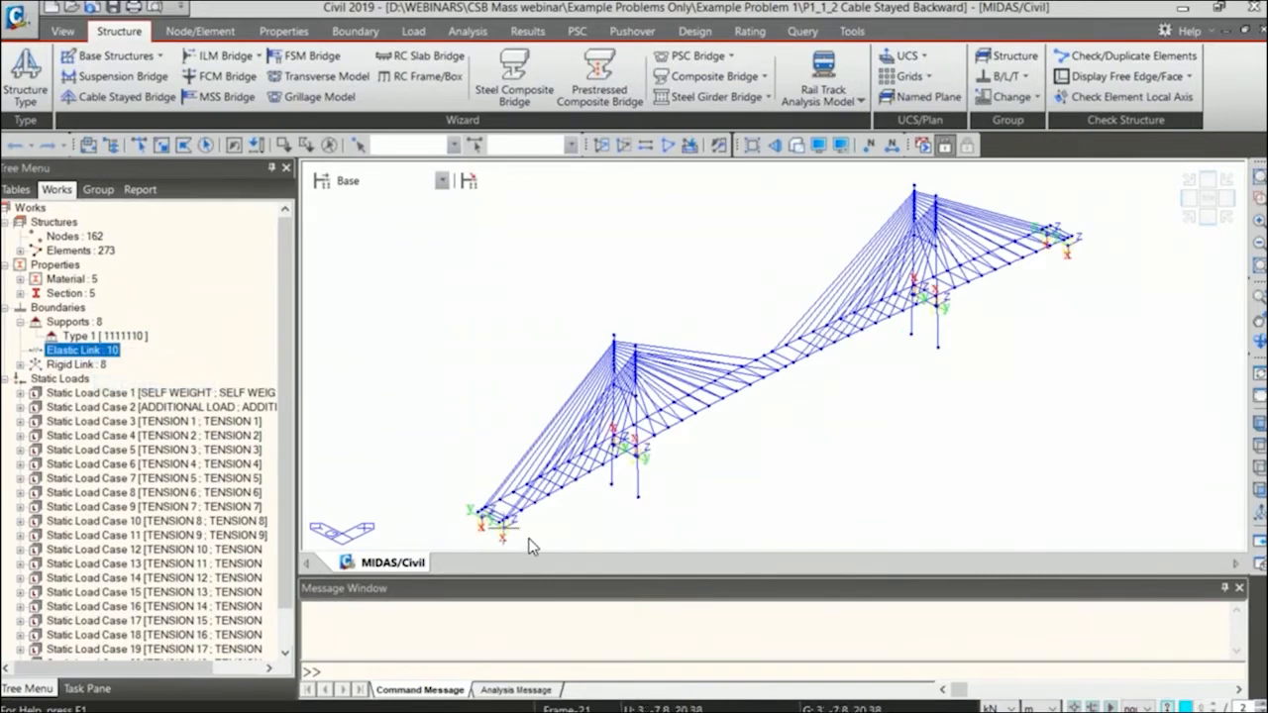
{"action": "scroll", "coordinate": [598, 396], "scroll_direction": "up", "scroll_amount": 6}
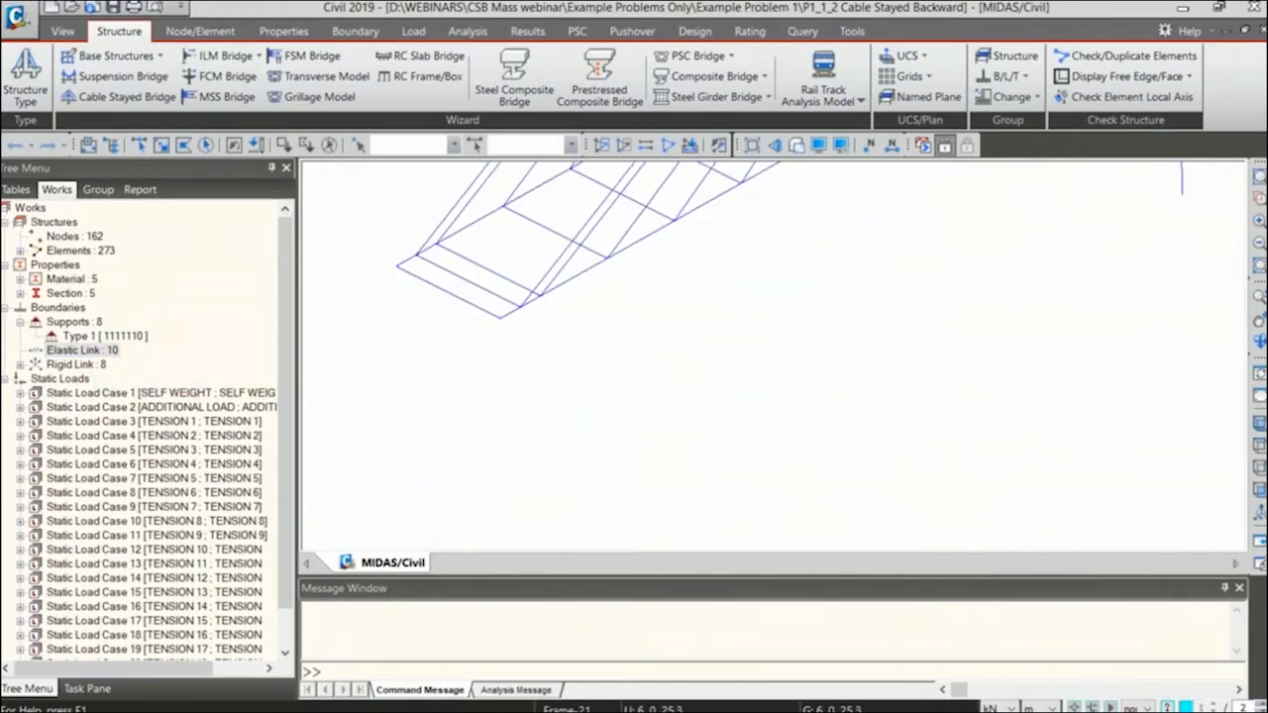
{"action": "left_click", "coordinate": [1195, 228]}
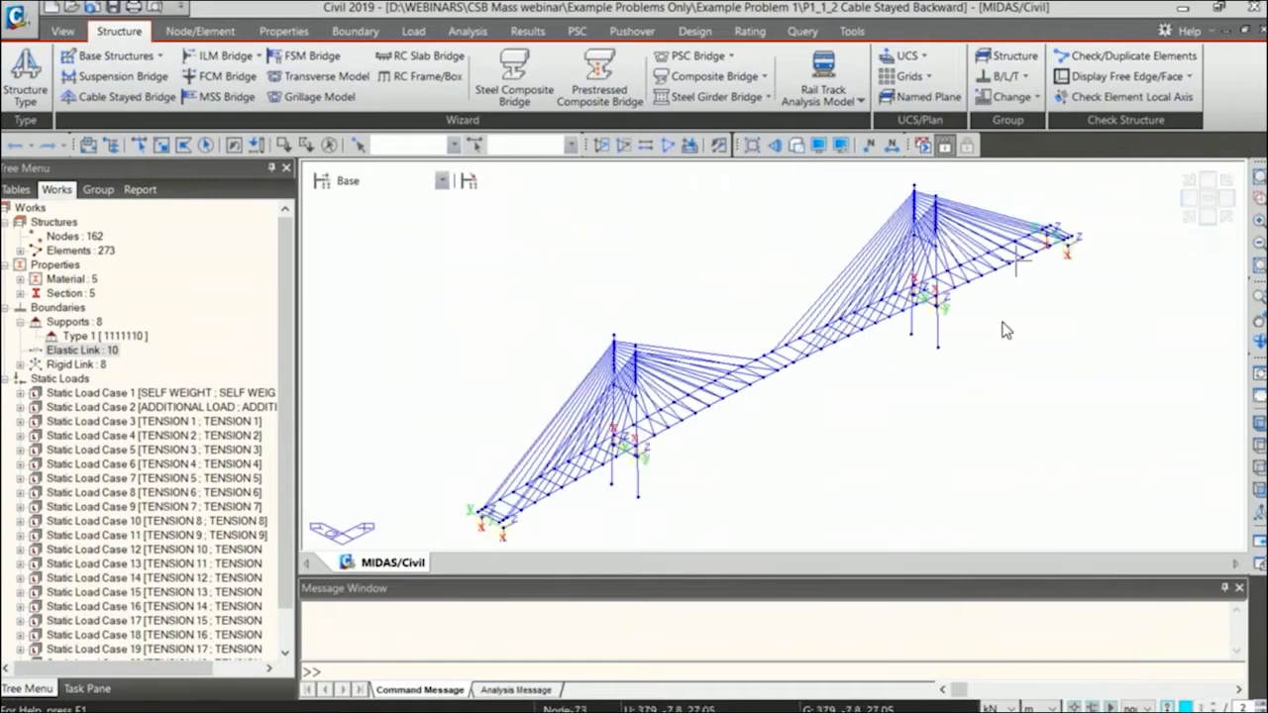
{"action": "scroll", "coordinate": [624, 384], "scroll_direction": "up", "scroll_amount": 6}
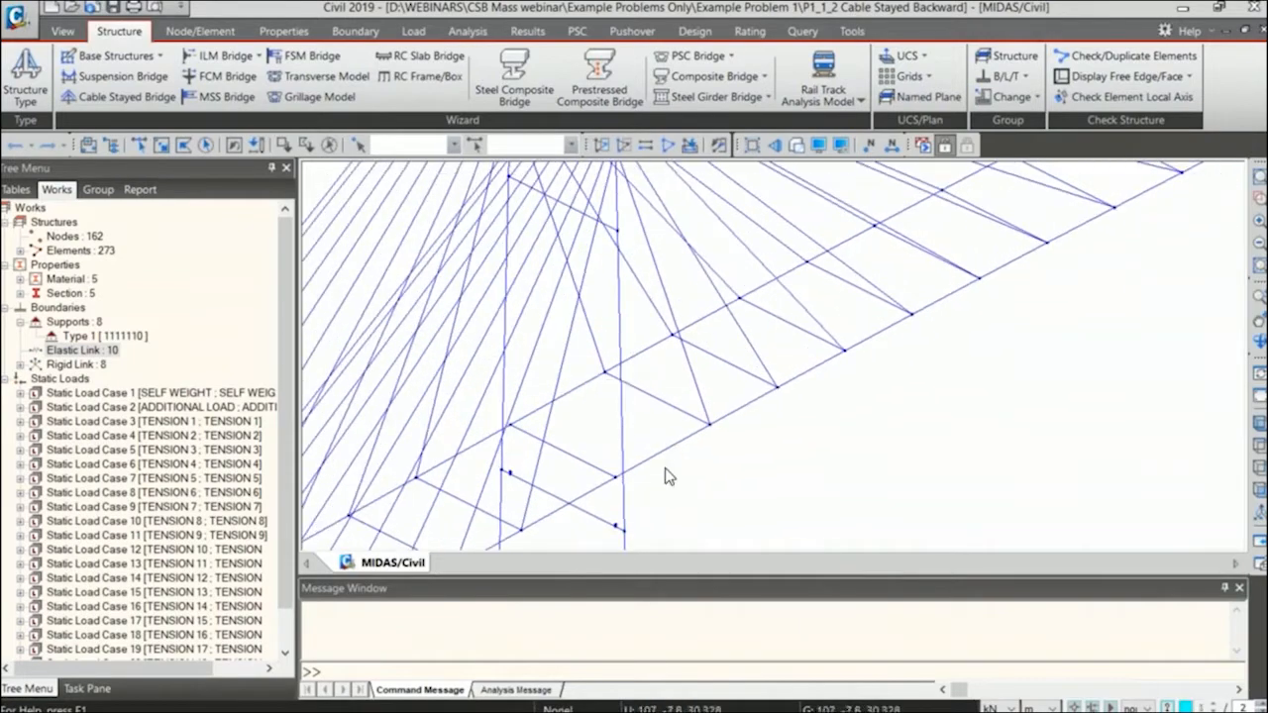
{"action": "scroll", "coordinate": [710, 382], "scroll_direction": "up", "scroll_amount": 2}
{"action": "middle_click_drag", "start_coordinate": [565, 441], "coordinate": [594, 325]}
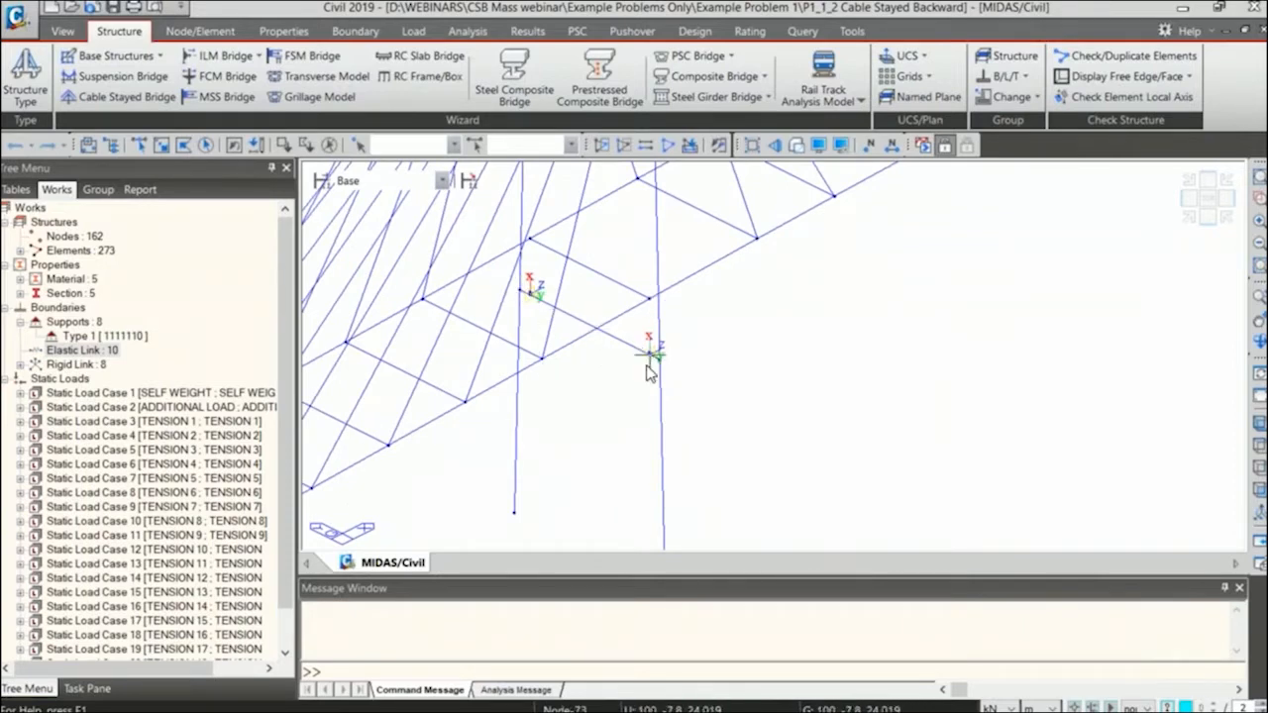
Display the Type 1 rigid link at the tower crossbeam, inspect it and hide it again.
{"action": "double_click", "coordinate": [62, 363]}
{"action": "right_click", "coordinate": [97, 377]}
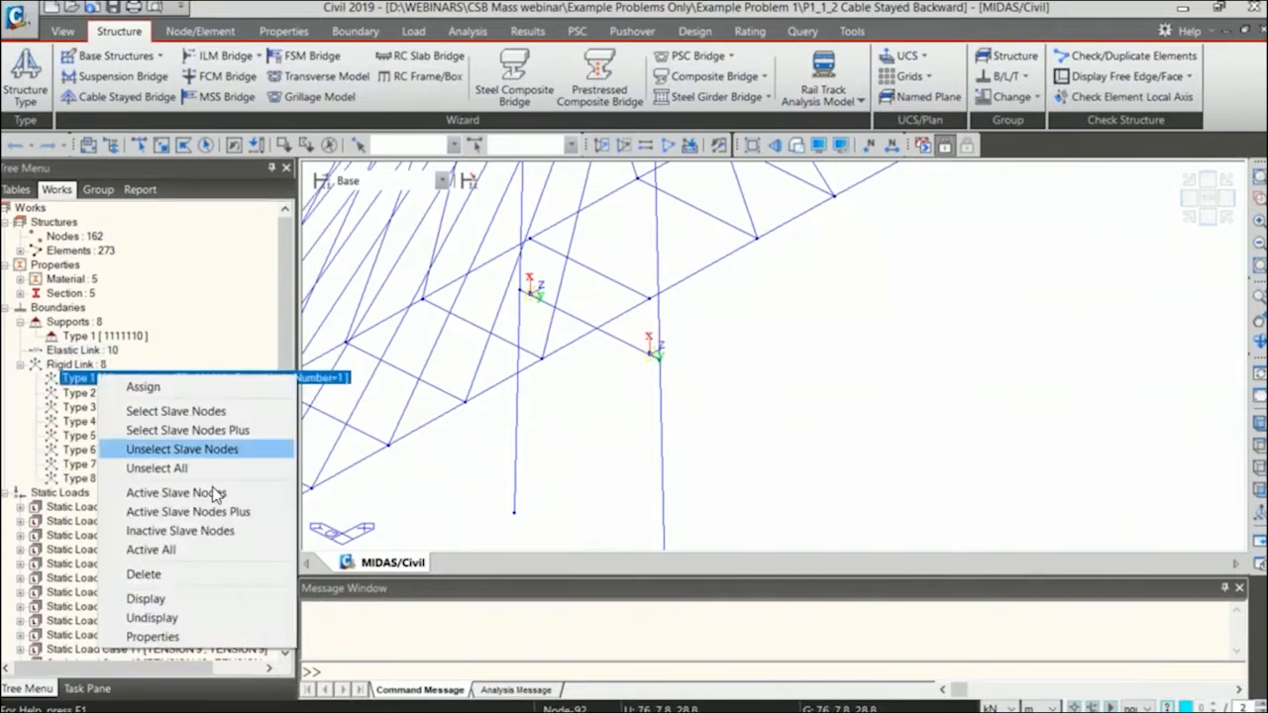
{"action": "left_click", "coordinate": [198, 598]}
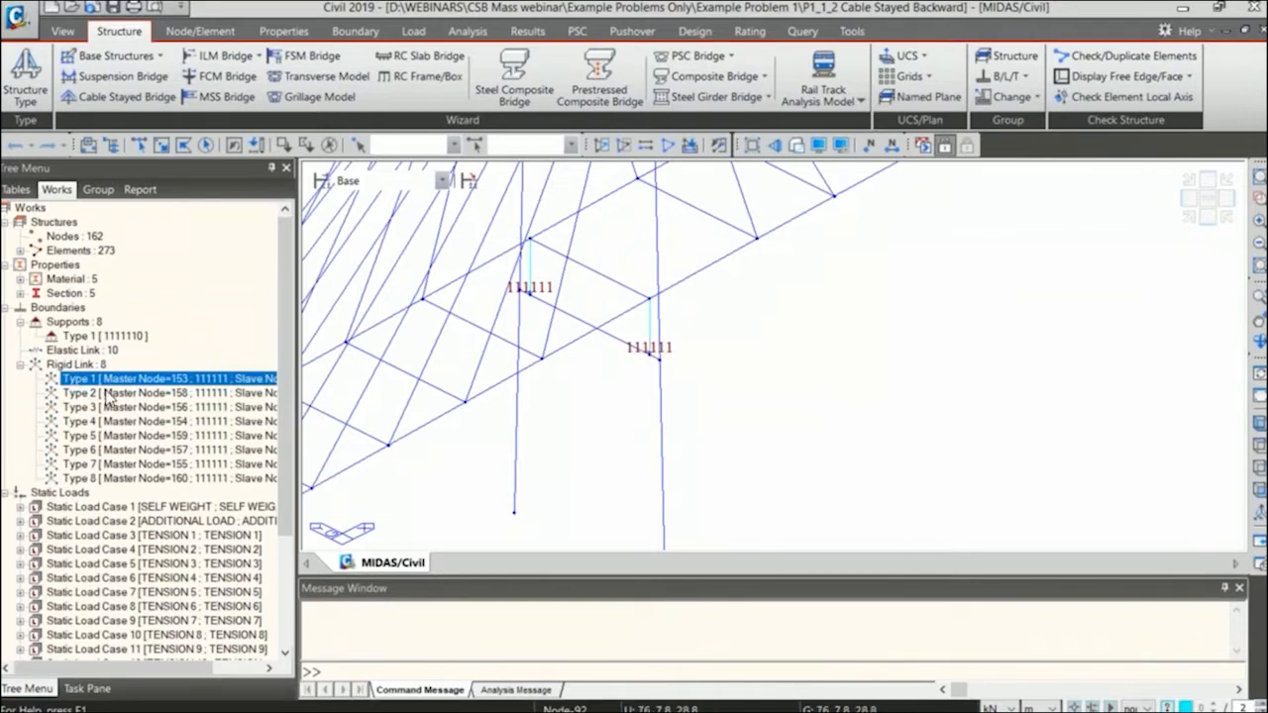
{"action": "right_click", "coordinate": [158, 381]}
{"action": "left_click", "coordinate": [213, 628]}
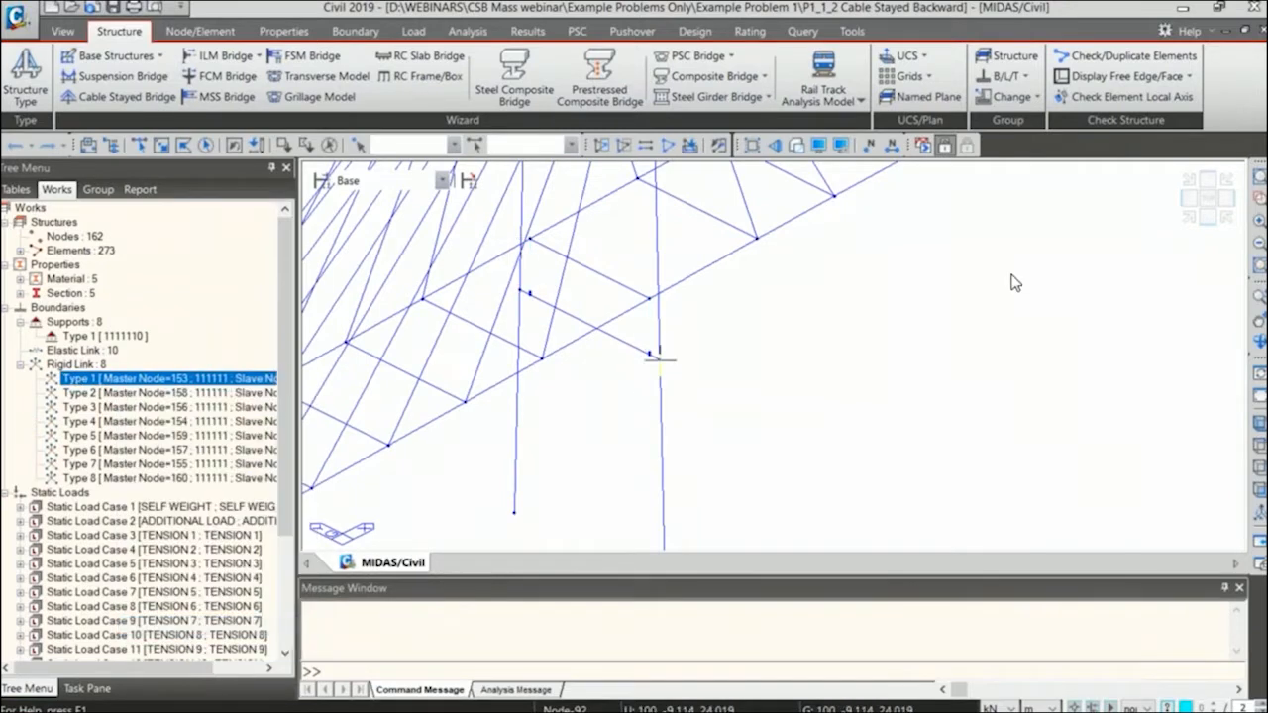
Show the bridge in front view and review the self weight factors of the SELF WEIGHT load case.
{"action": "left_click", "coordinate": [1209, 220]}
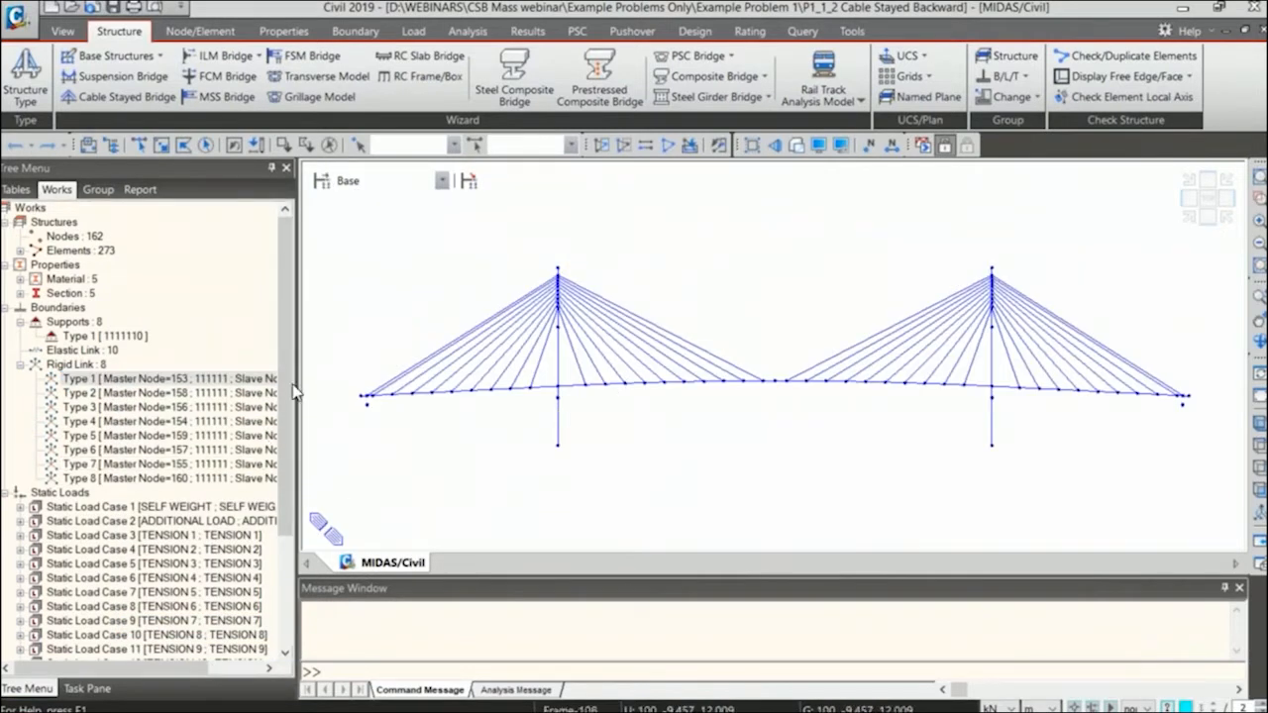
{"action": "scroll", "coordinate": [288, 365], "scroll_direction": "down", "scroll_amount": 4}
{"action": "double_click", "coordinate": [203, 350]}
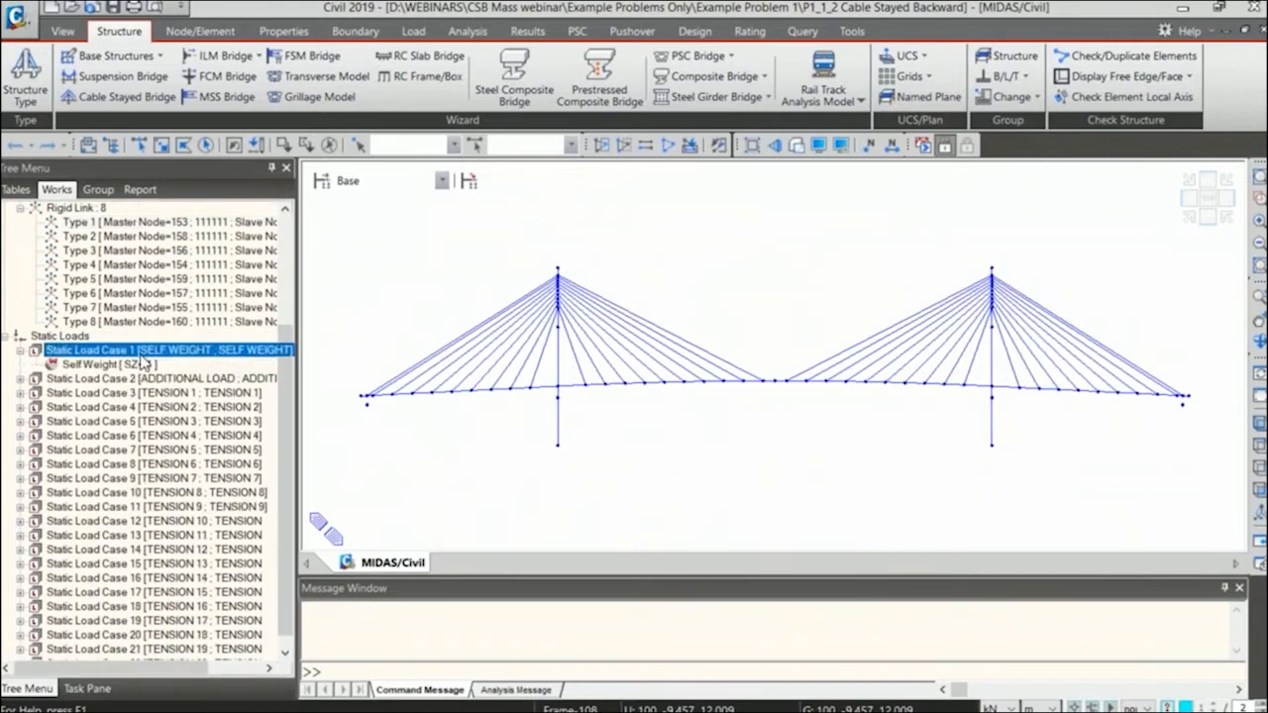
{"action": "left_click", "coordinate": [416, 32]}
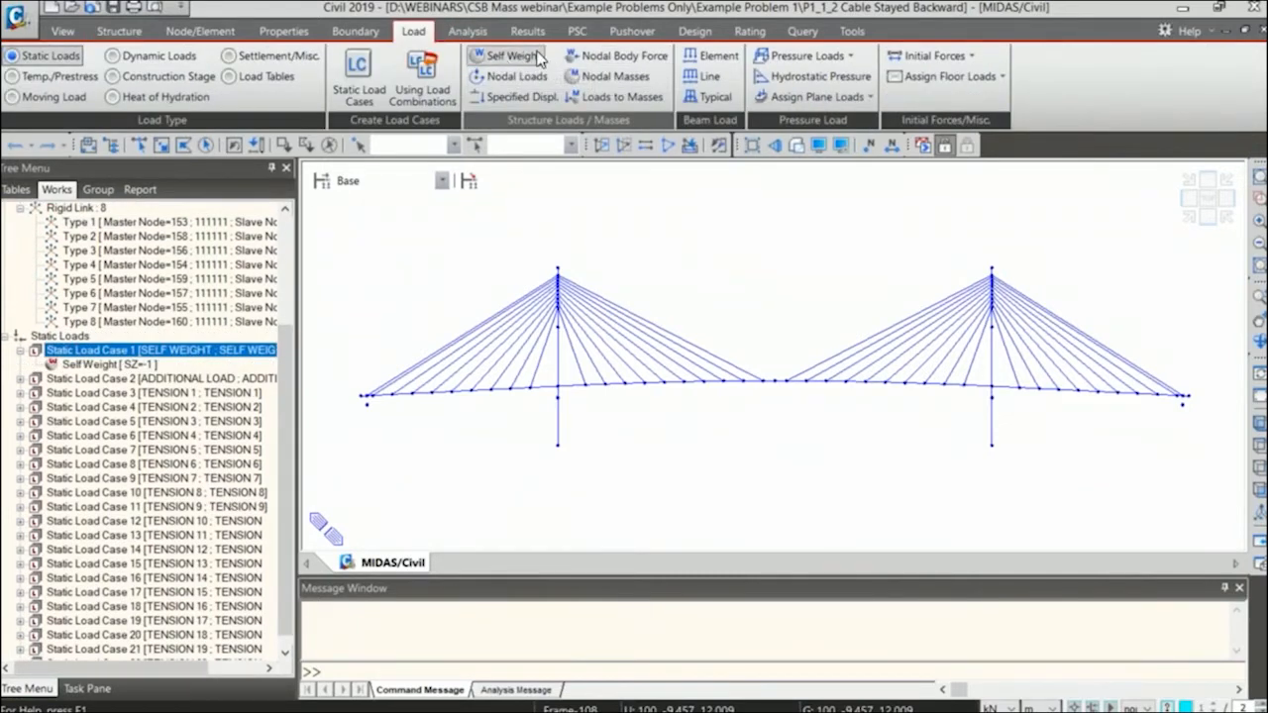
{"action": "double_click", "coordinate": [155, 366]}
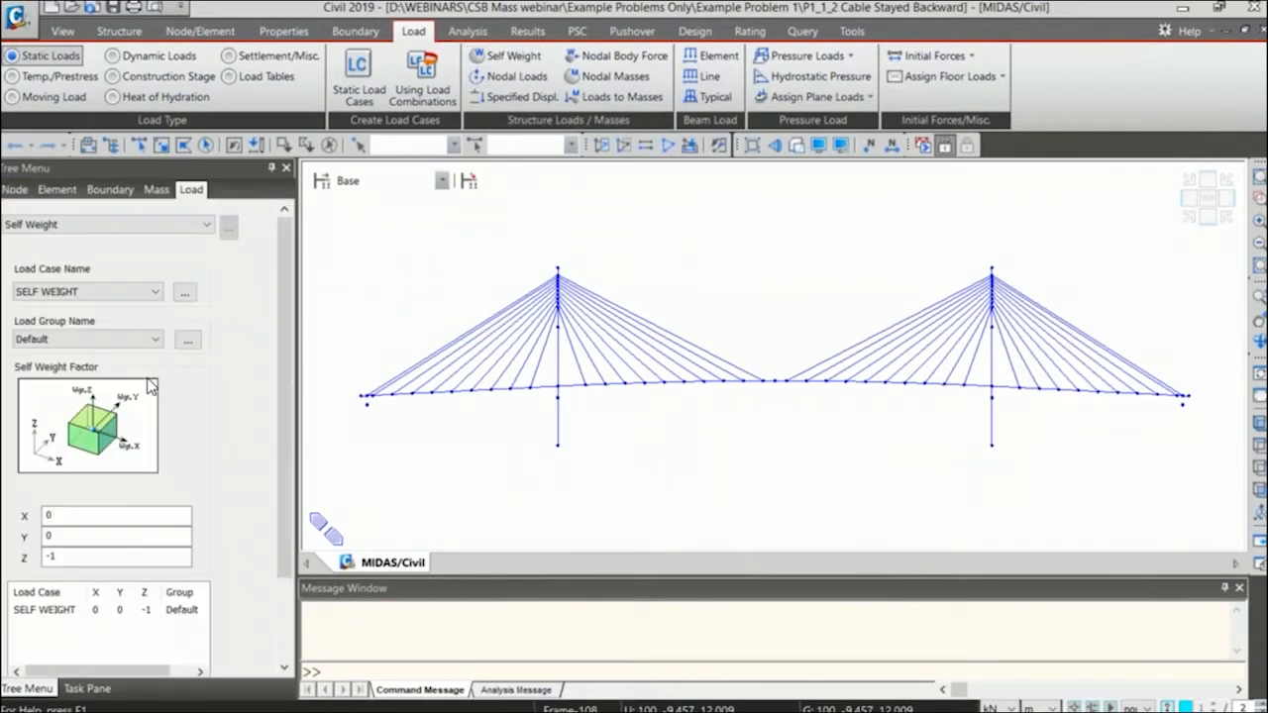
{"action": "scroll", "coordinate": [149, 446], "scroll_direction": "down", "scroll_amount": 3}
{"action": "left_click", "coordinate": [194, 644]}
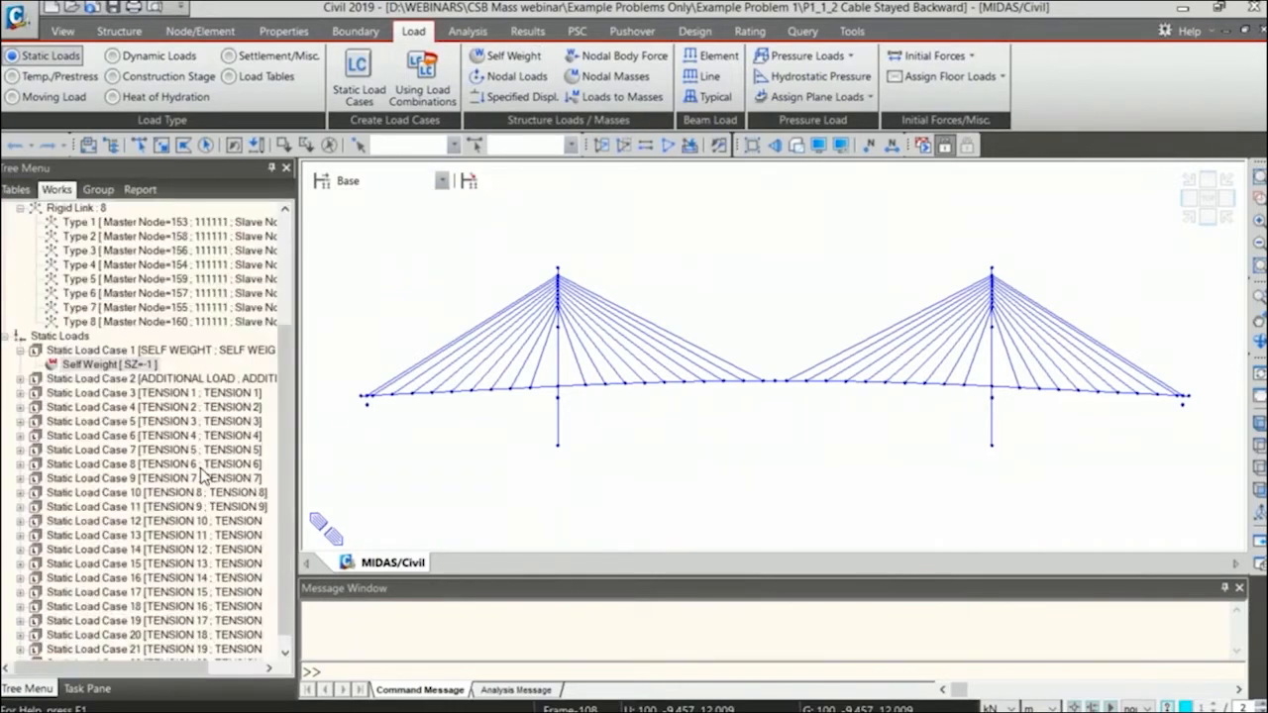
Display the element beam loads of the ADDITIONAL LOAD case on the bridge deck.
{"action": "double_click", "coordinate": [204, 381]}
{"action": "right_click", "coordinate": [163, 394]}
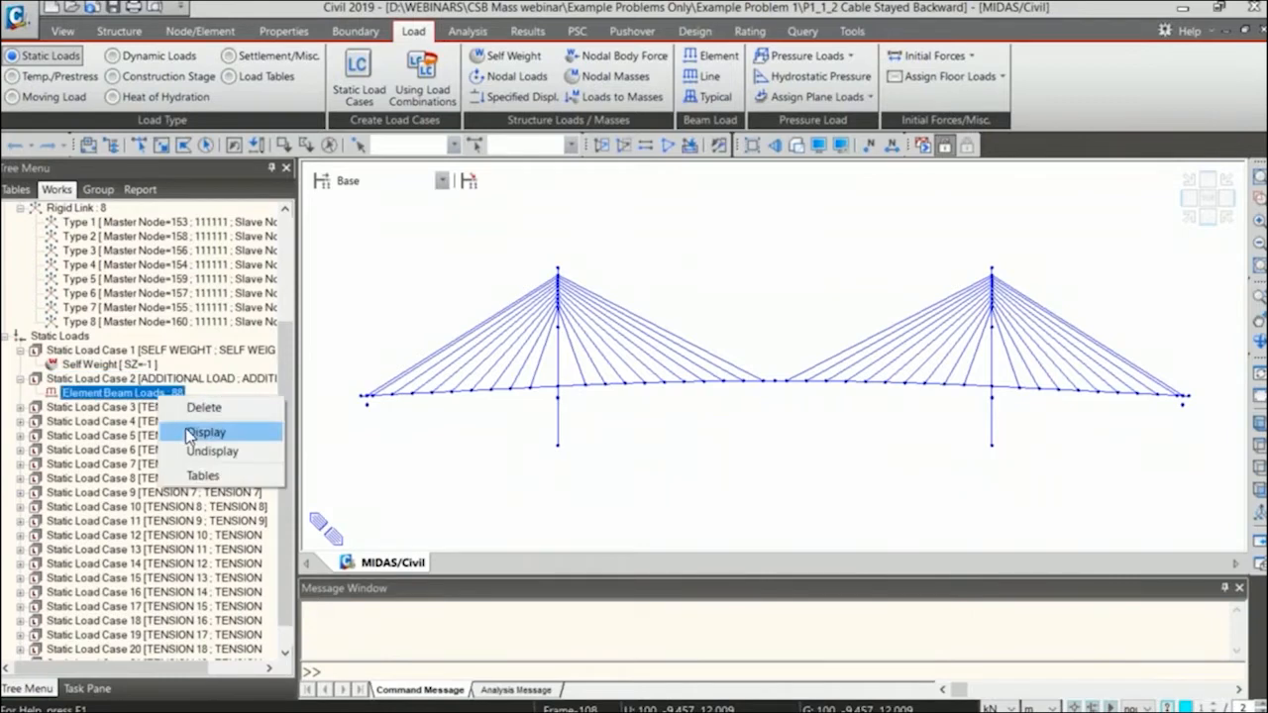
{"action": "left_click", "coordinate": [213, 429]}
{"action": "double_click", "coordinate": [165, 379]}
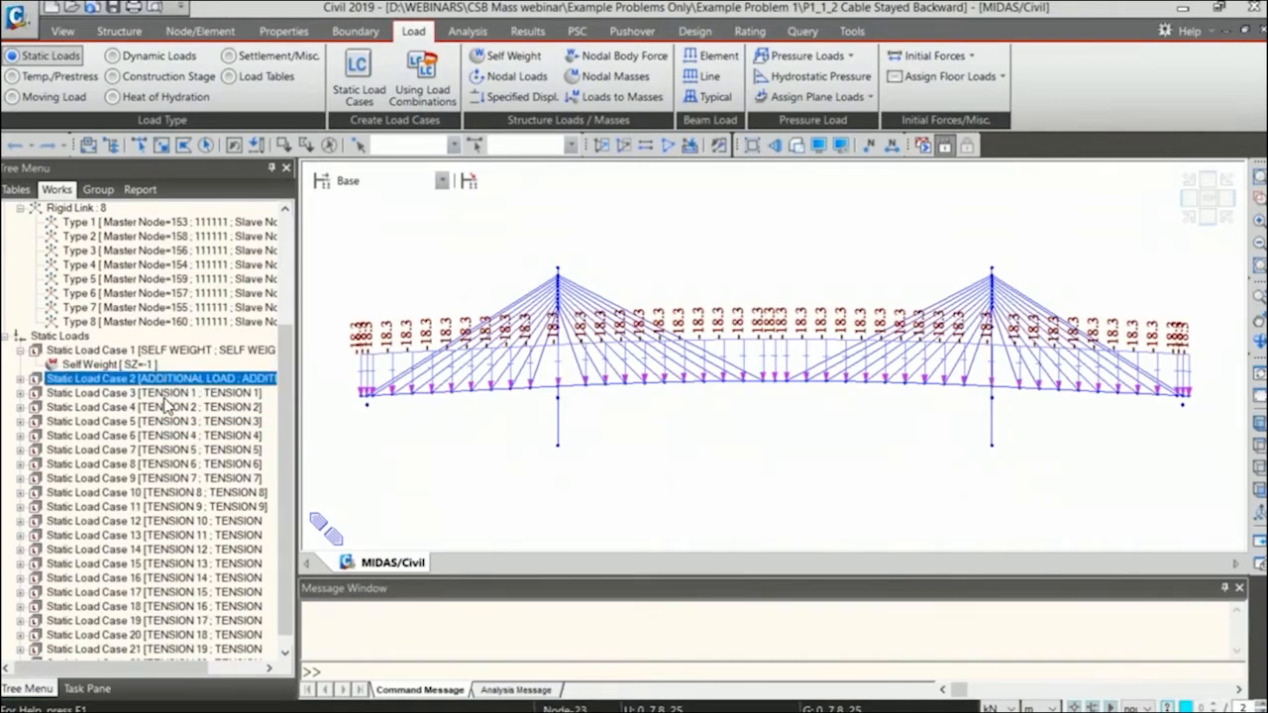
Display the TENSION 1 pretension loads on the bridge in isometric view.
{"action": "double_click", "coordinate": [165, 393]}
{"action": "left_click", "coordinate": [1181, 224]}
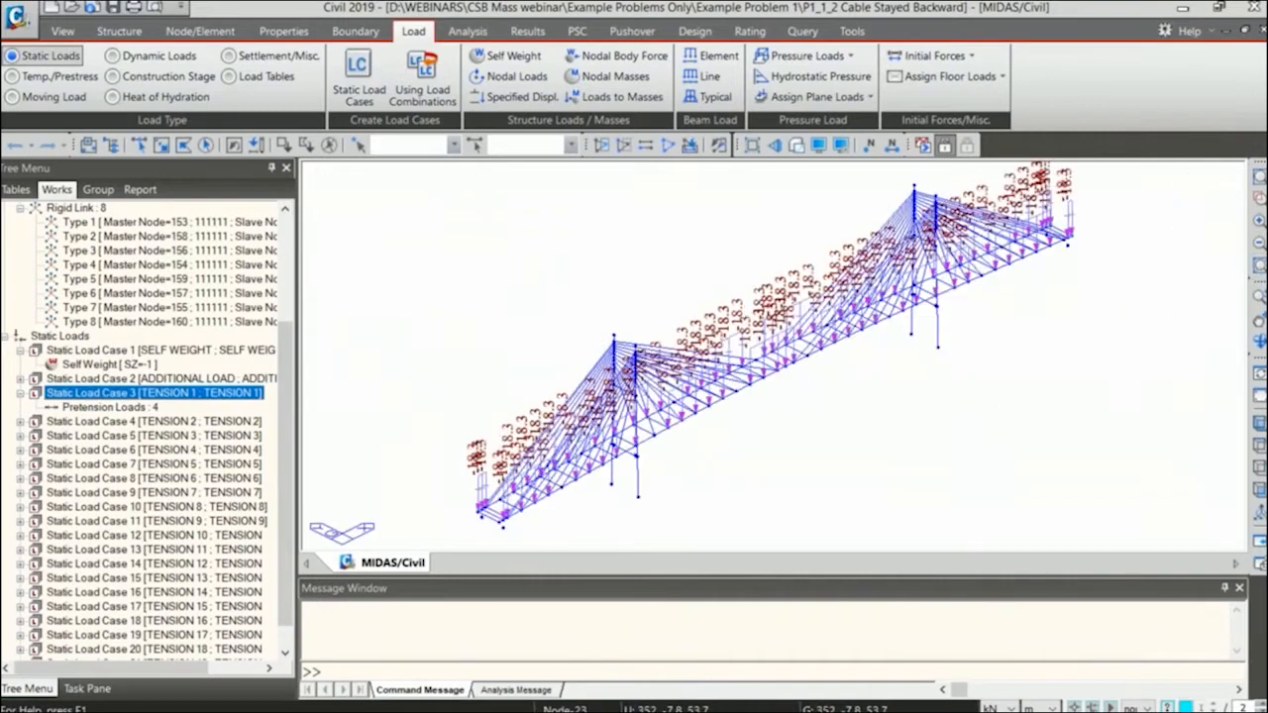
{"action": "left_click", "coordinate": [131, 408]}
{"action": "right_click", "coordinate": [131, 408]}
{"action": "left_click", "coordinate": [175, 445]}
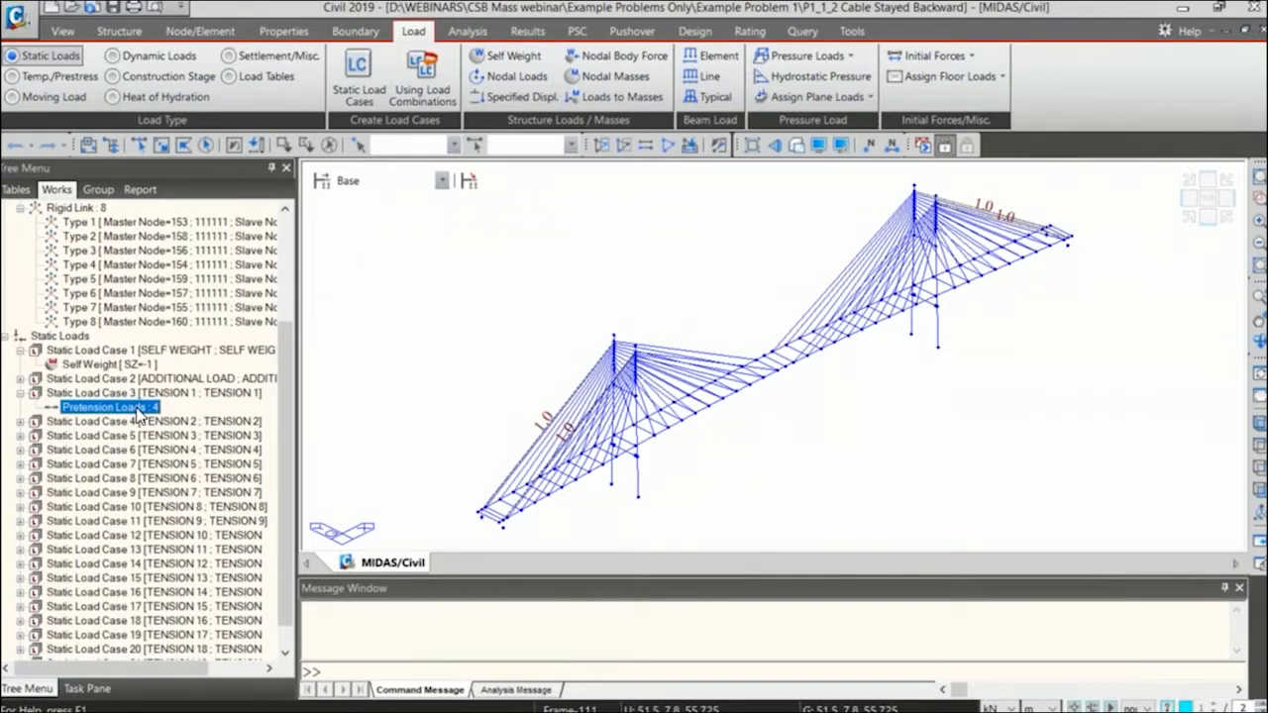
{"action": "double_click", "coordinate": [159, 394]}
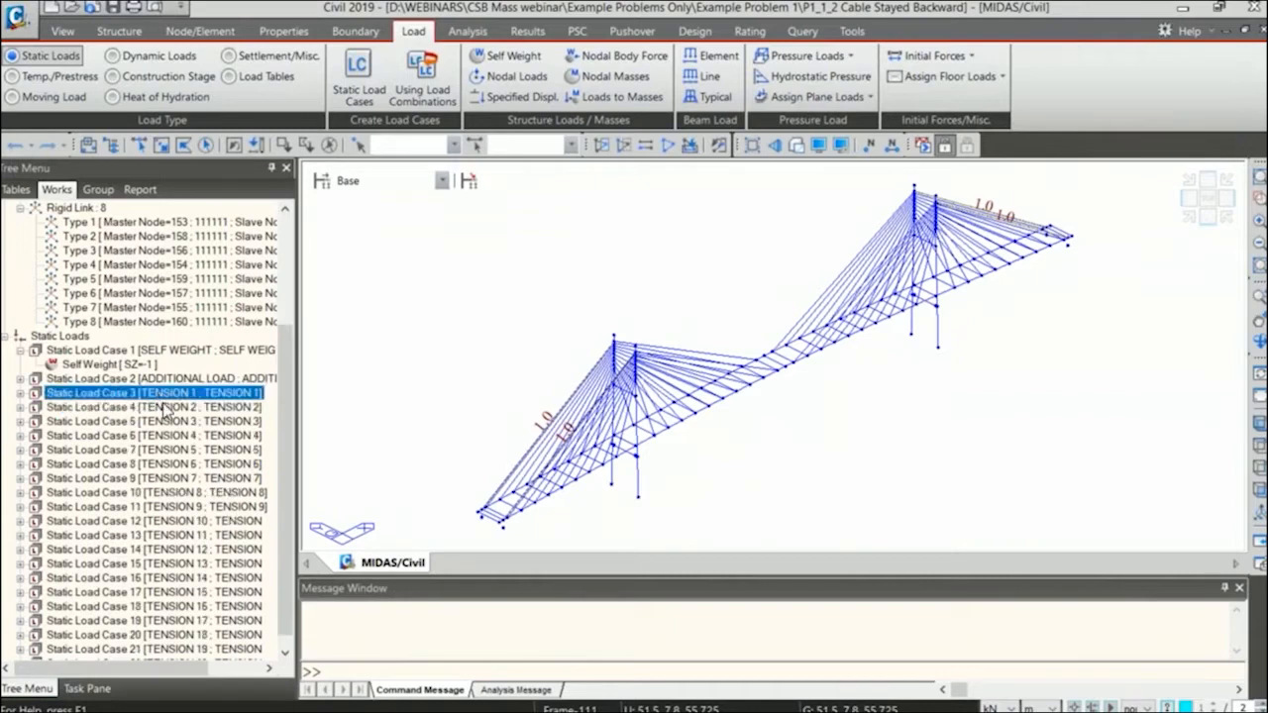
Display the TENSION 2 pretension loads on the cables and hide them again.
{"action": "double_click", "coordinate": [164, 407]}
{"action": "right_click", "coordinate": [151, 425]}
{"action": "left_click", "coordinate": [156, 451]}
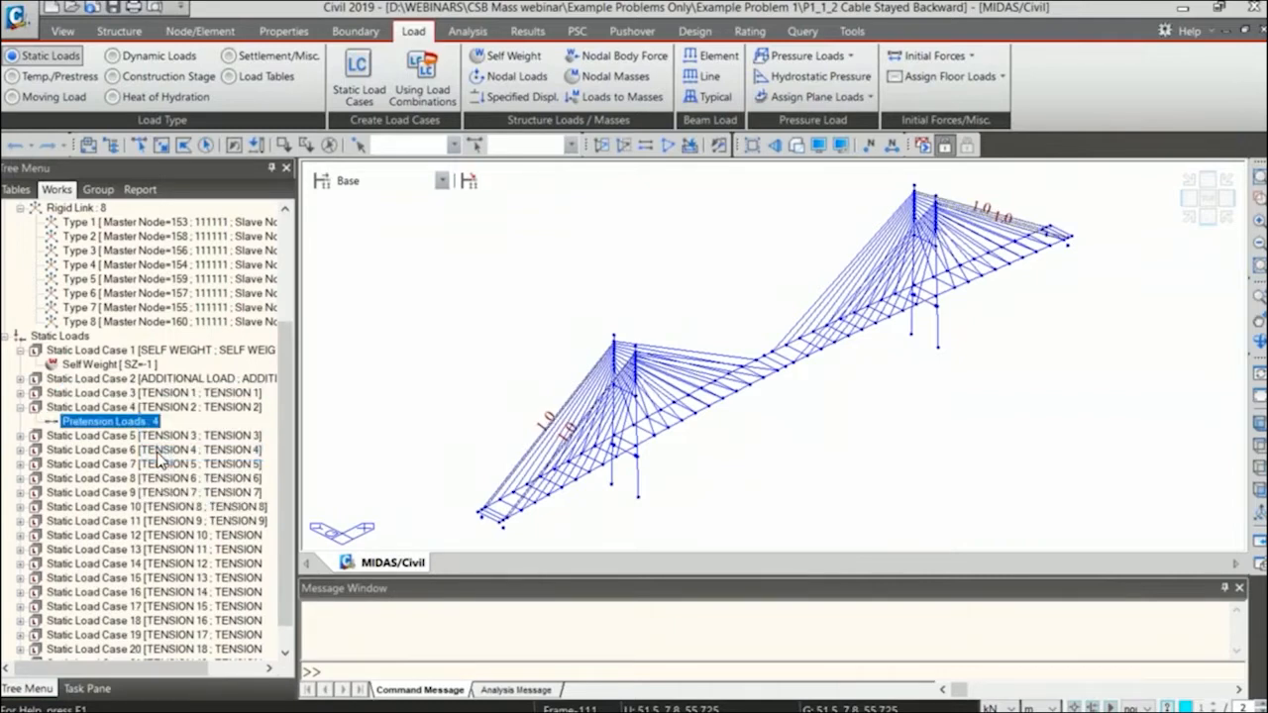
{"action": "right_click", "coordinate": [147, 423]}
{"action": "left_click", "coordinate": [175, 461]}
{"action": "right_click", "coordinate": [141, 424]}
{"action": "left_click", "coordinate": [167, 478]}
Open the pretension loads table and examine the tension assigned to each cable element.
{"action": "right_click", "coordinate": [145, 422]}
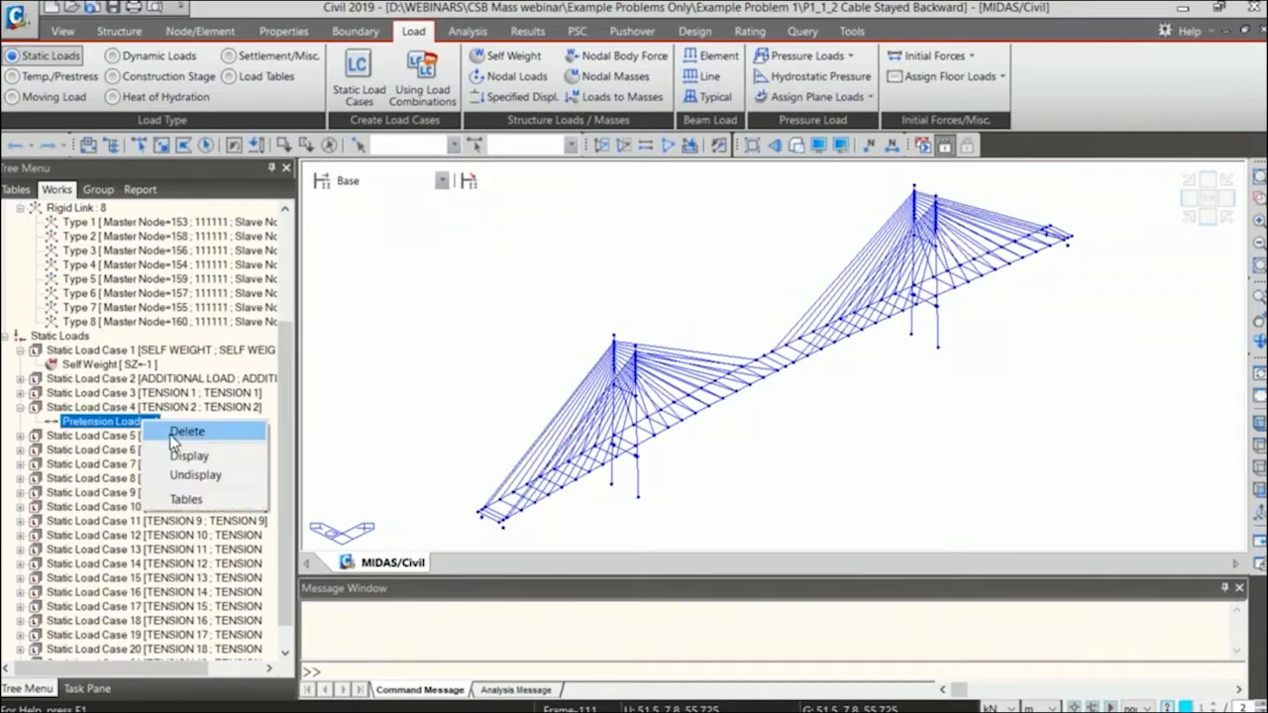
{"action": "left_click", "coordinate": [191, 500]}
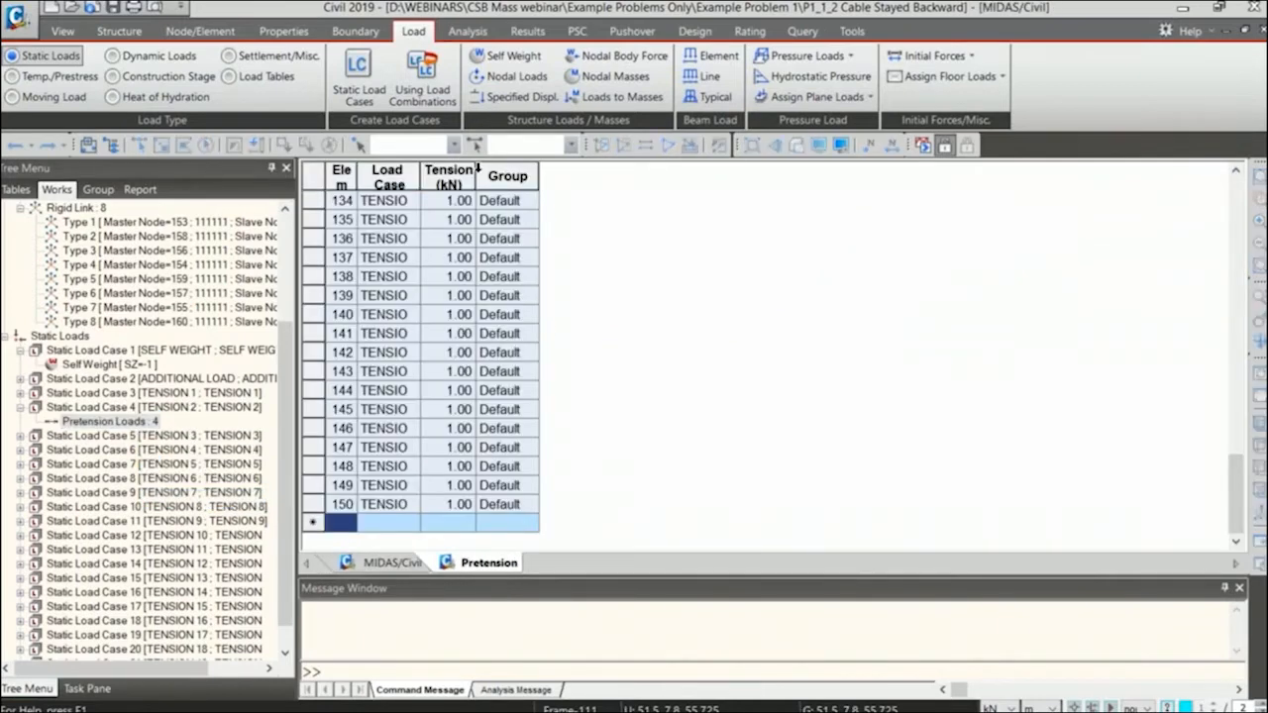
{"action": "scroll", "coordinate": [443, 359], "scroll_direction": "up", "scroll_amount": 20}
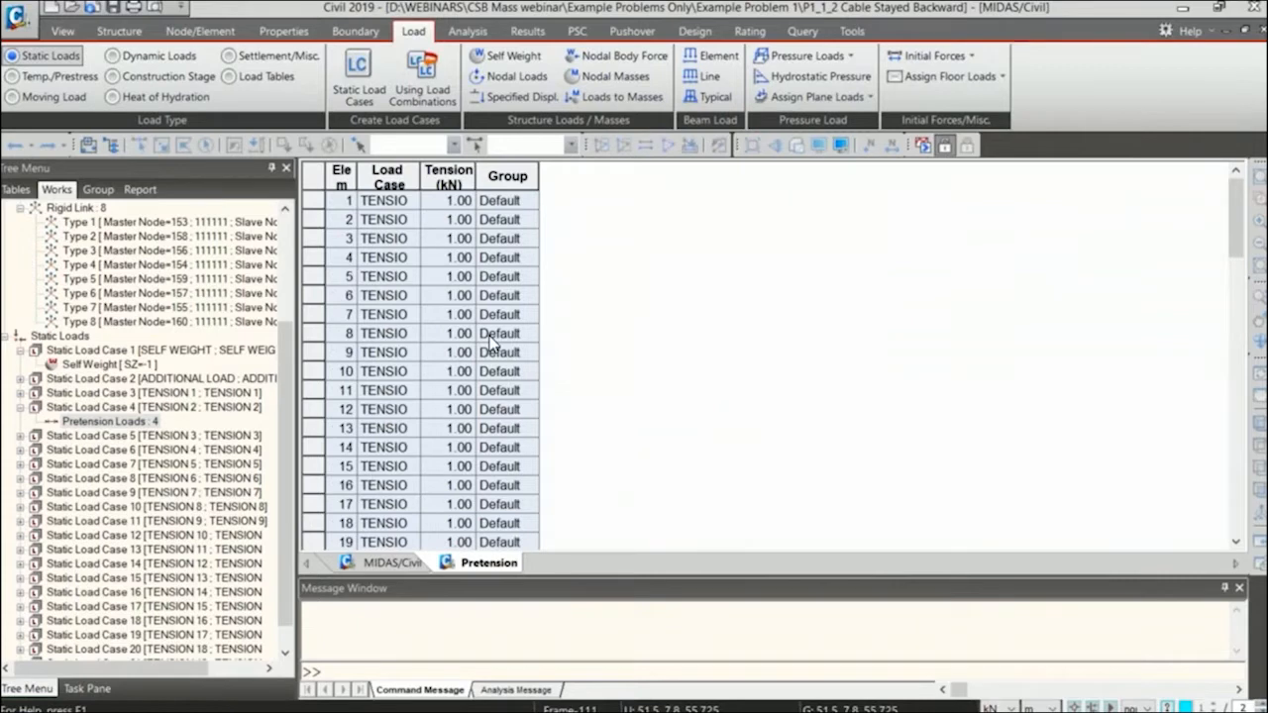
{"action": "scroll", "coordinate": [490, 342], "scroll_direction": "down", "scroll_amount": 20}
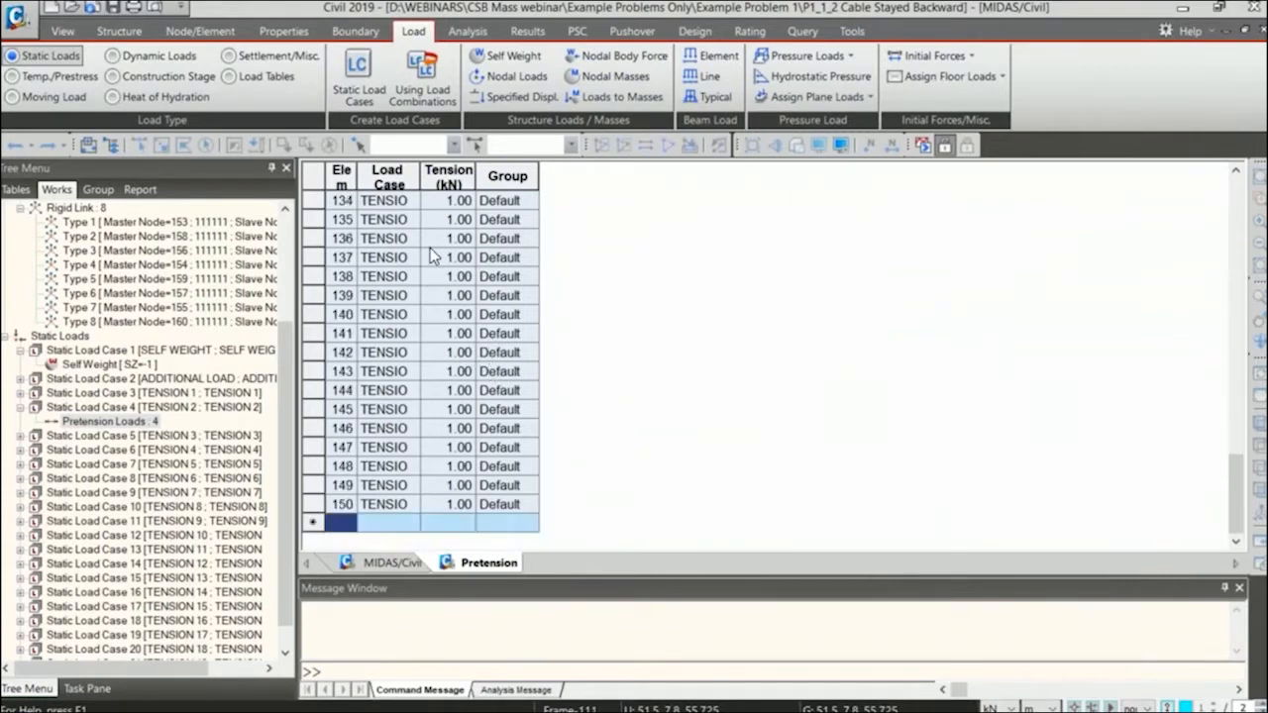
Close the pretension loads table, collapse the TENSION 2 load case and expand the TENSION 20 load case.
{"action": "middle_click", "coordinate": [466, 568]}
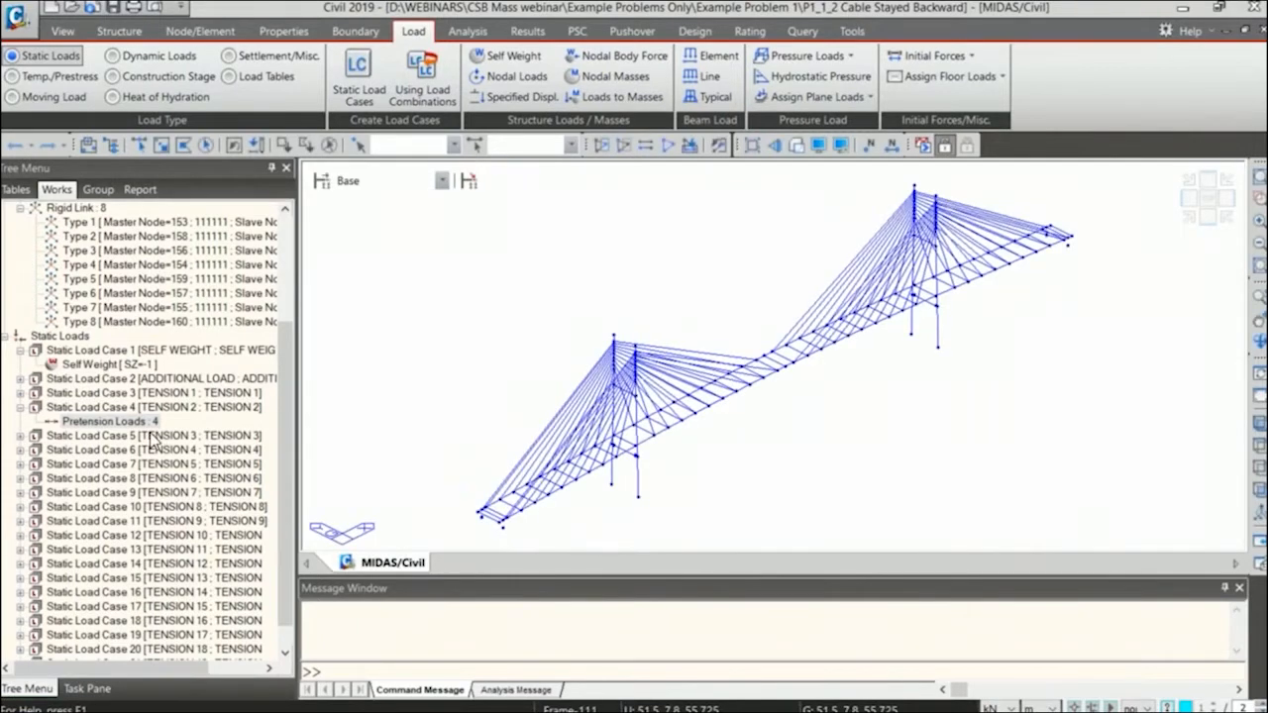
{"action": "double_click", "coordinate": [155, 407]}
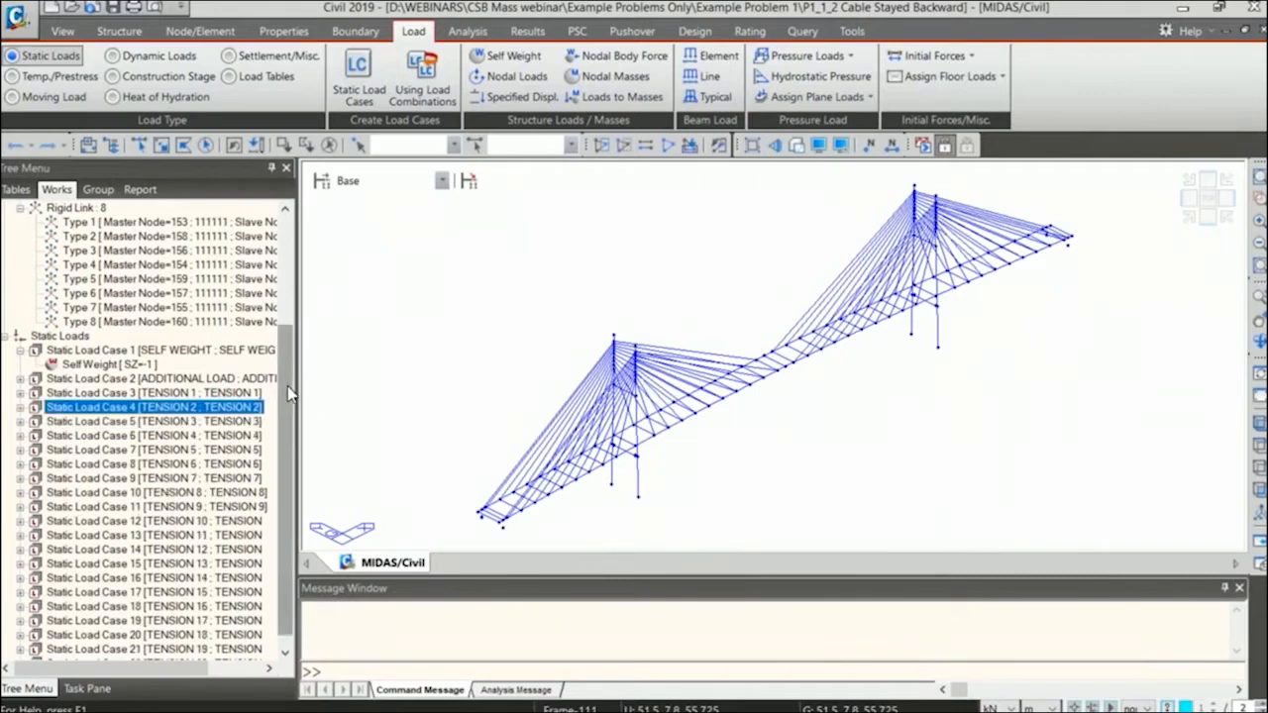
{"action": "left_click_drag", "start_coordinate": [285, 389], "coordinate": [278, 495]}
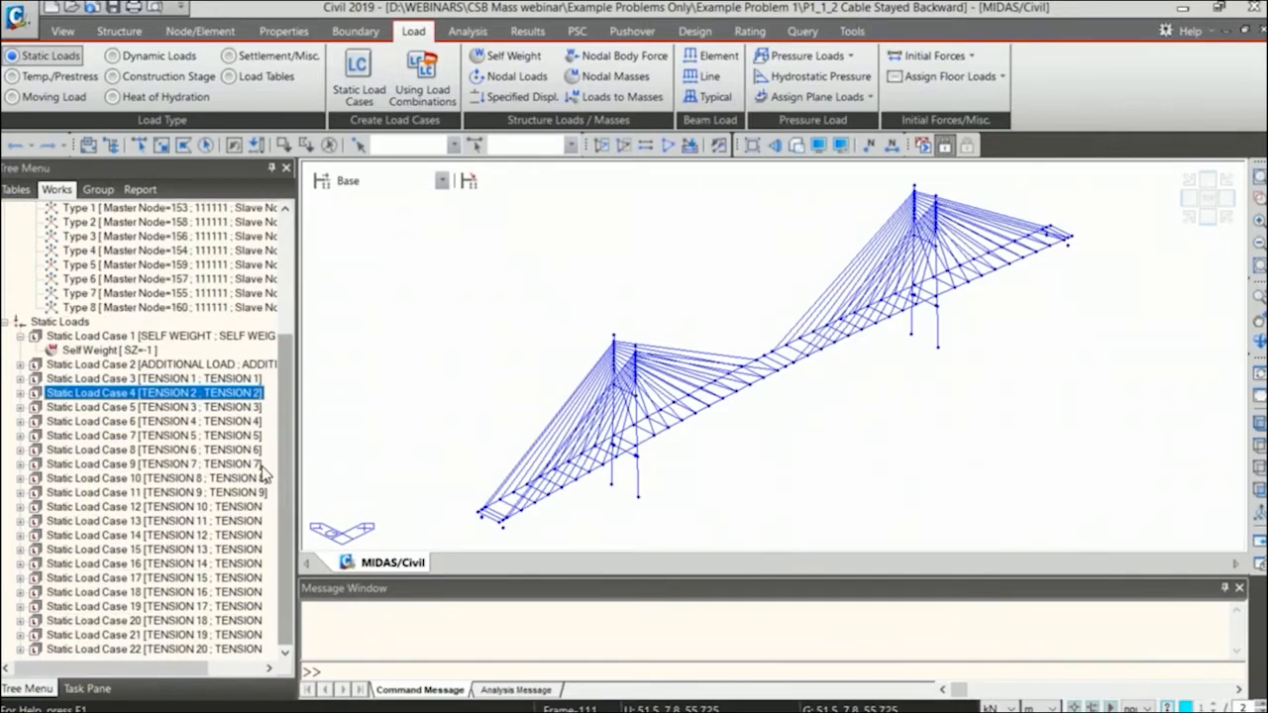
{"action": "double_click", "coordinate": [223, 650]}
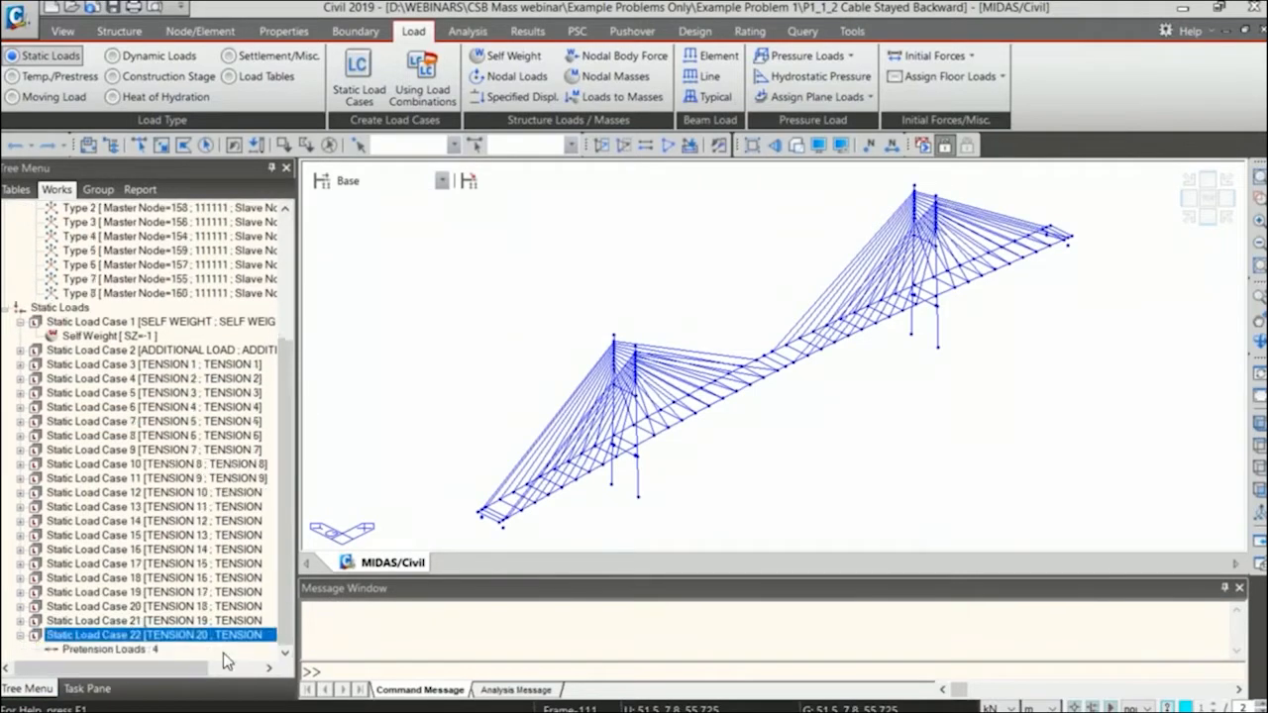
Display the TENSION 20 pretension loads on the bridge cables and hide them again.
{"action": "right_click", "coordinate": [132, 651]}
{"action": "left_click", "coordinate": [208, 604]}
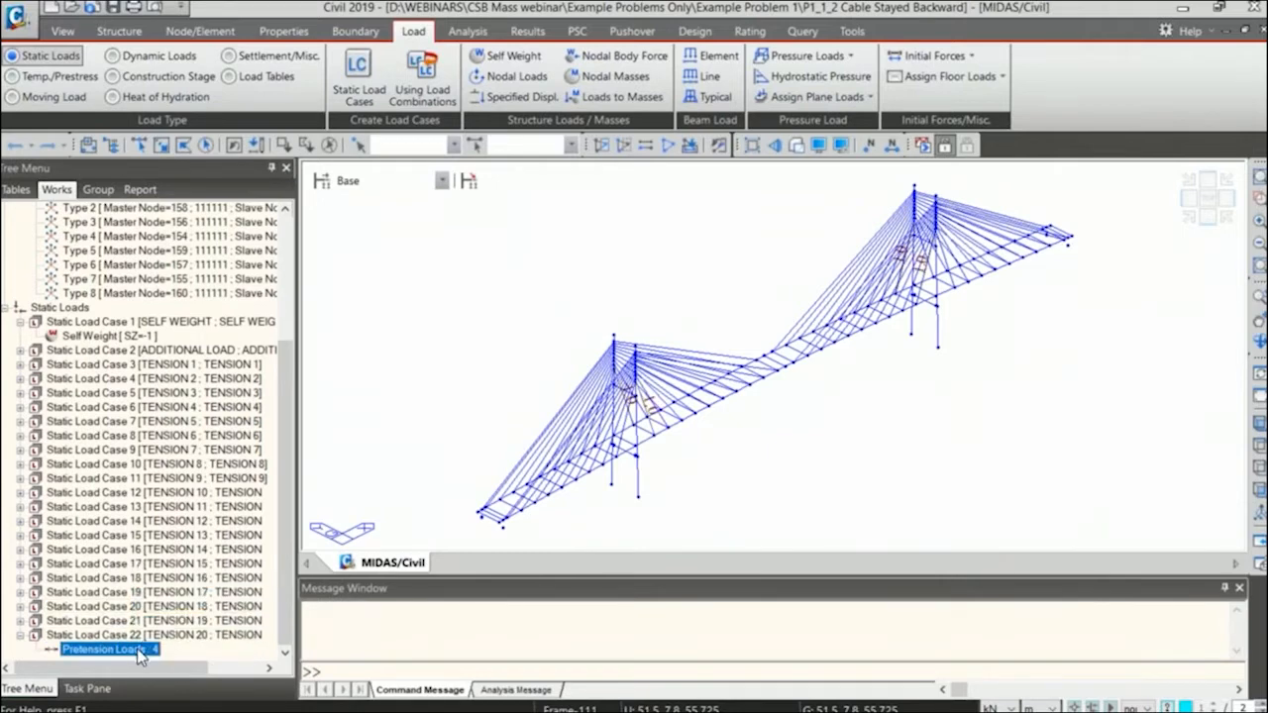
{"action": "right_click", "coordinate": [139, 649]}
{"action": "left_click", "coordinate": [193, 612]}
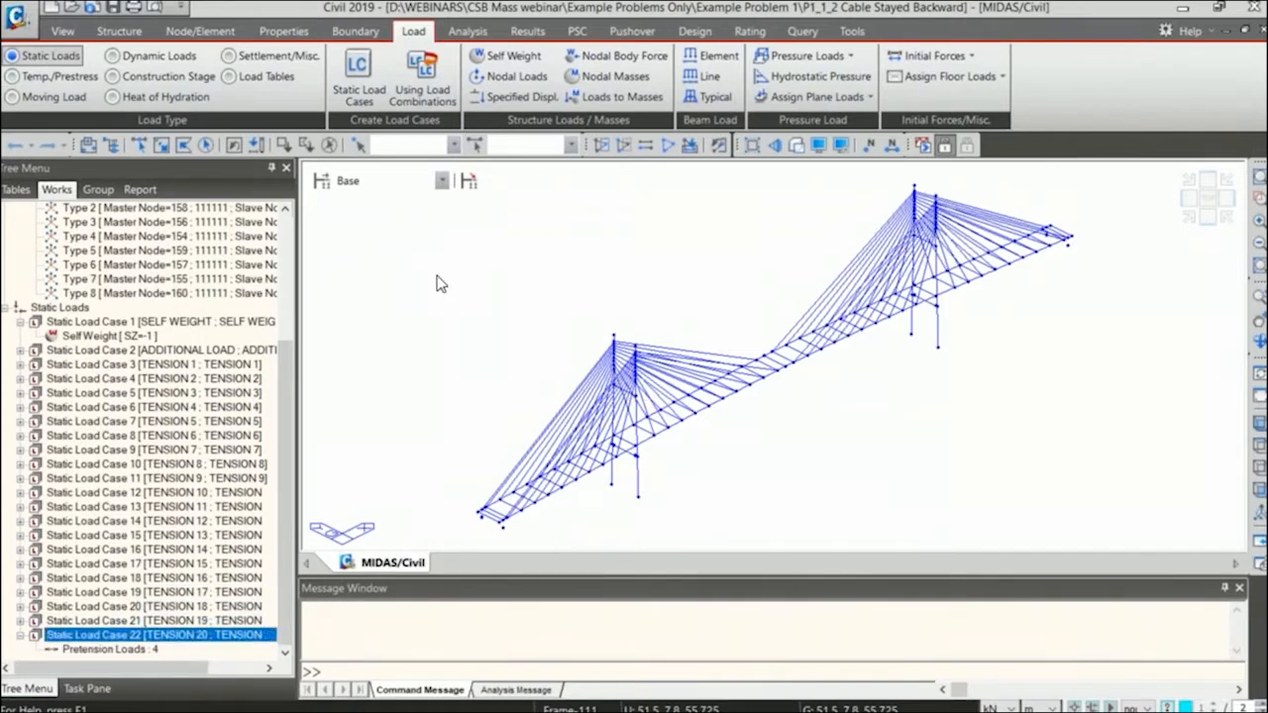
Run the structural analysis of the cable-stayed bridge model.
{"action": "left_click", "coordinate": [923, 147]}
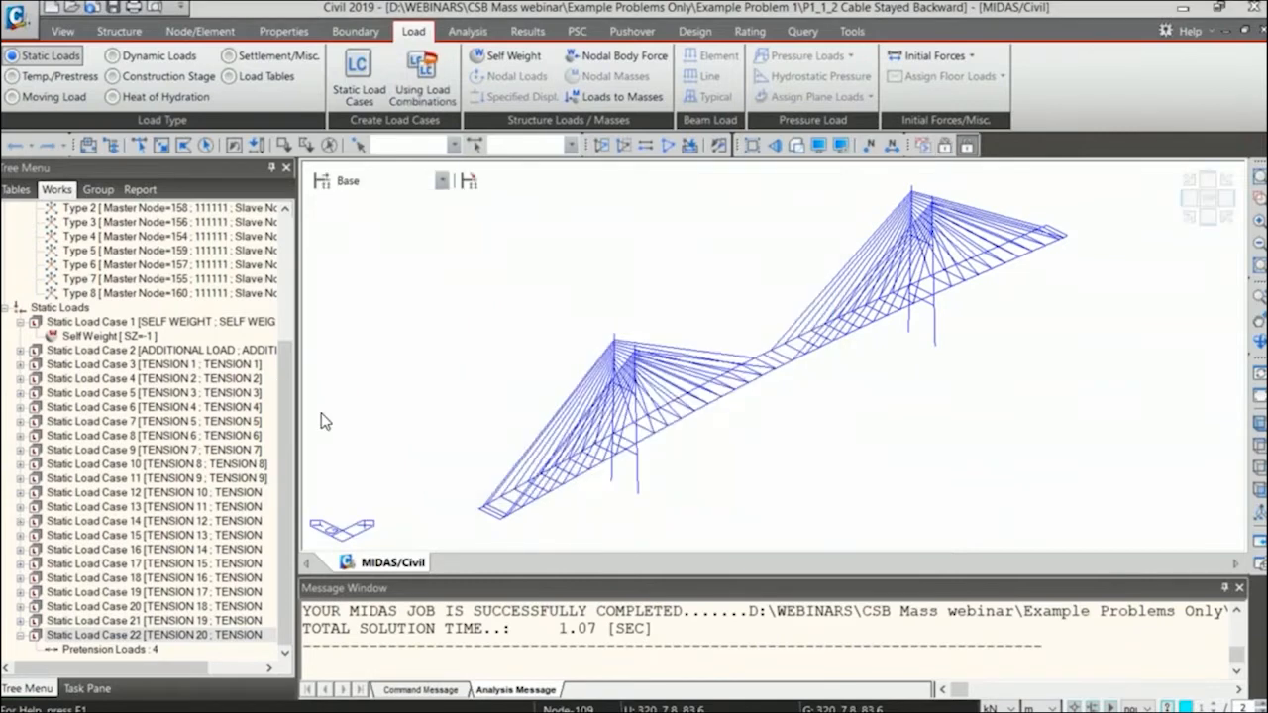
Select the model's truss elements and beam elements in turn to highlight which parts of the bridge use each type.
{"action": "scroll", "coordinate": [118, 356], "scroll_direction": "up", "scroll_amount": 5}
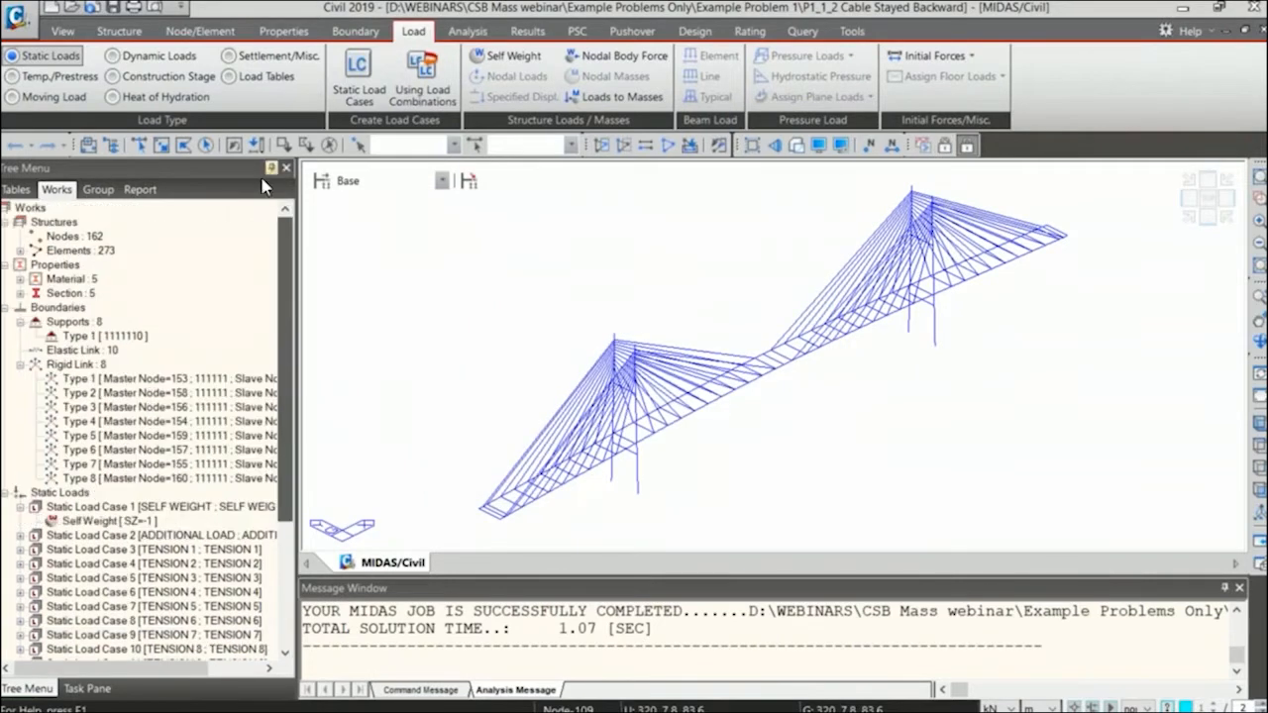
{"action": "double_click", "coordinate": [83, 252]}
{"action": "double_click", "coordinate": [85, 264]}
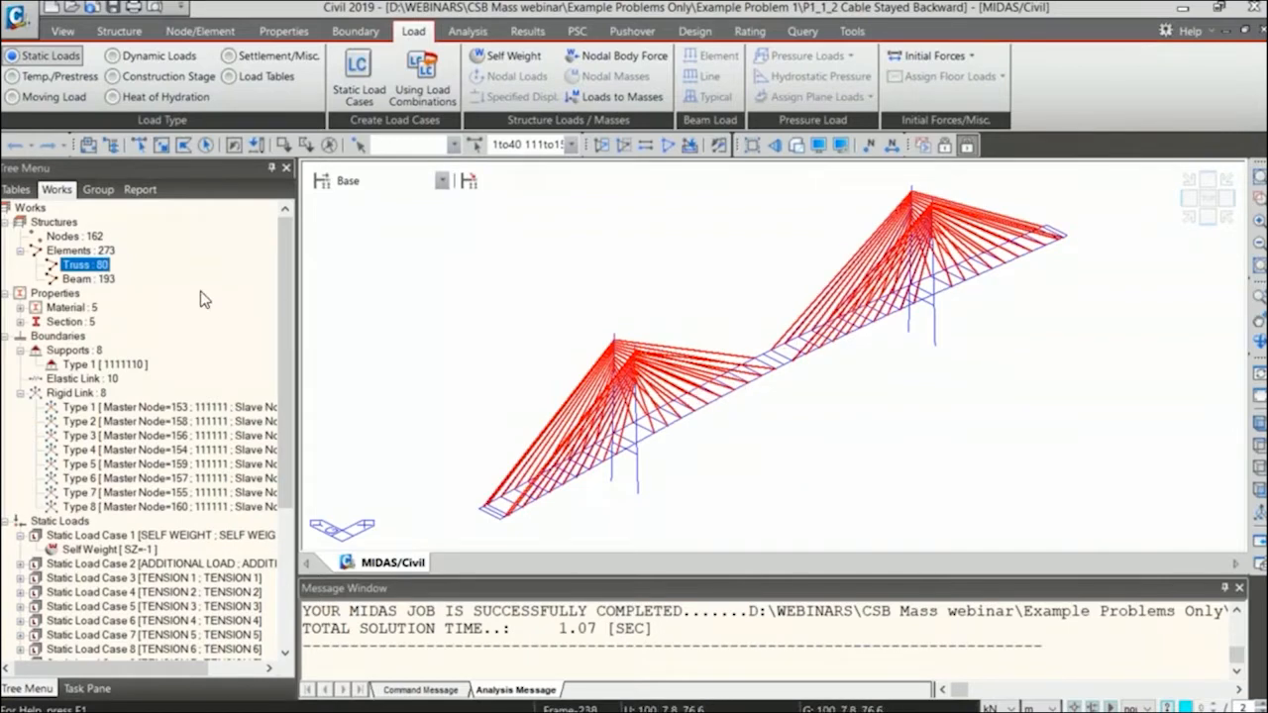
{"action": "double_click", "coordinate": [104, 279]}
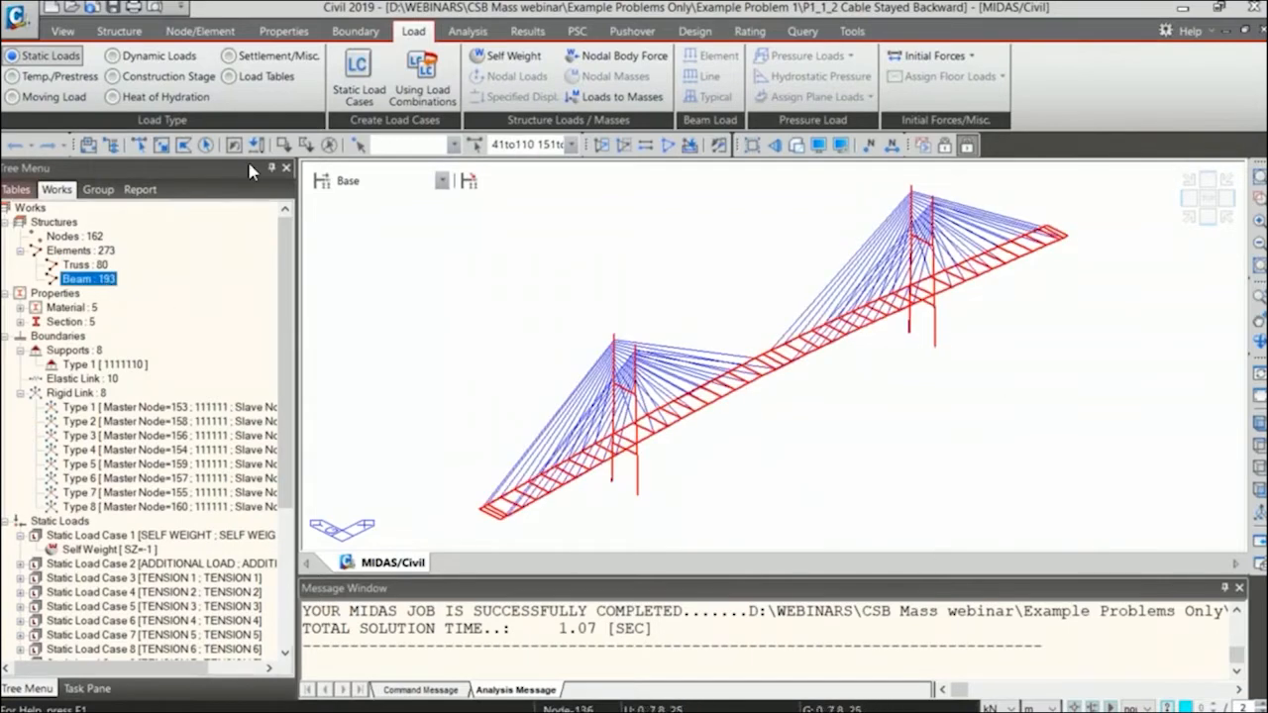
{"action": "double_click", "coordinate": [104, 266]}
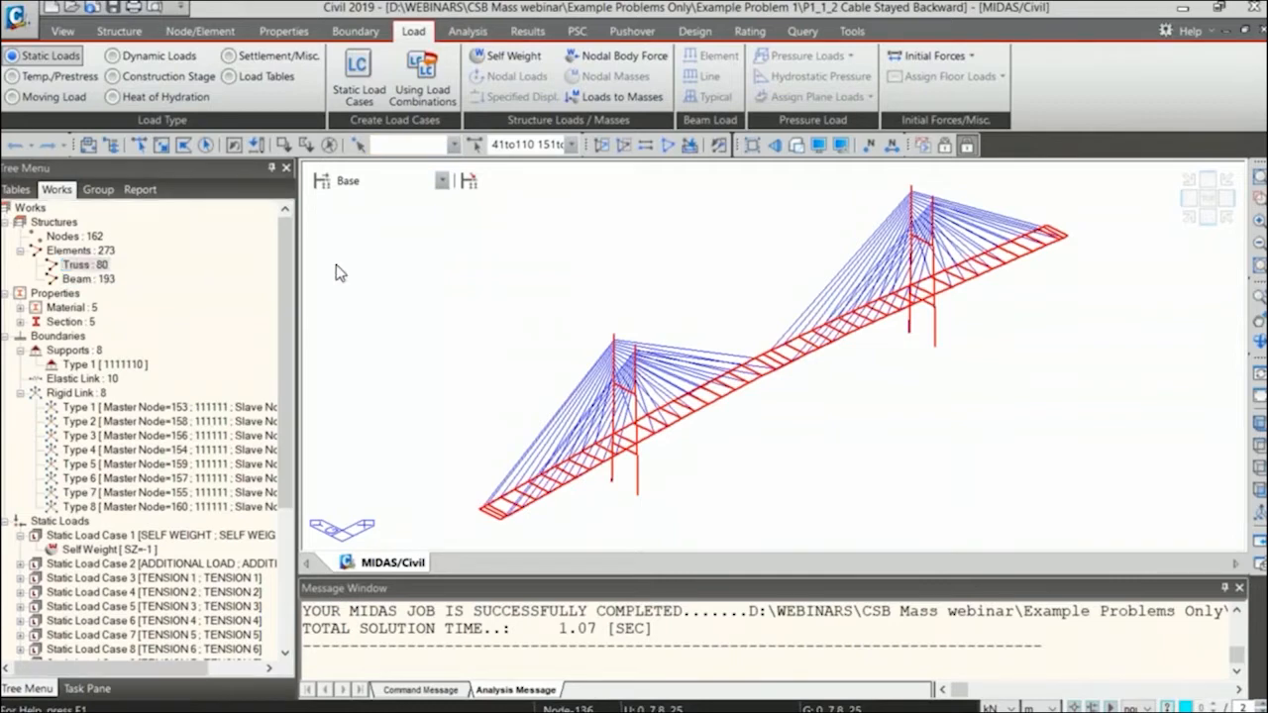
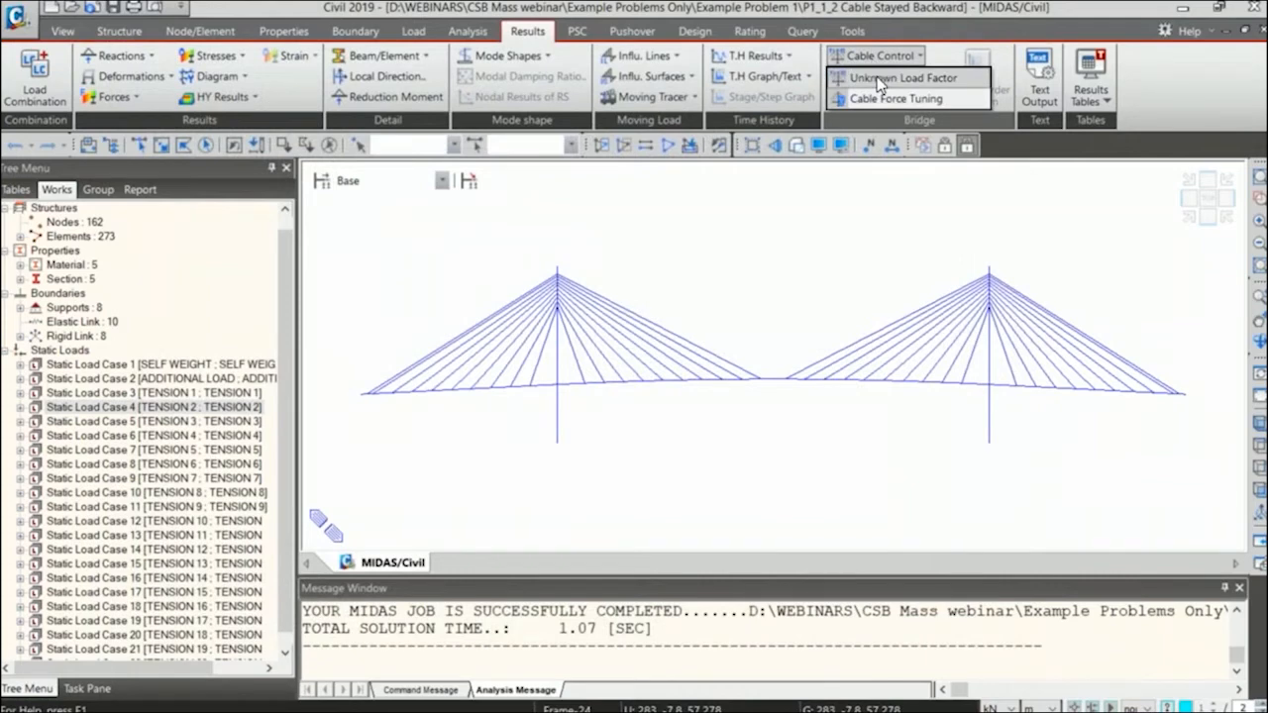
Open the UNKNOWN unknown load factor group for modification and choose LCB1 as its load combination.
{"action": "left_click", "coordinate": [877, 79]}
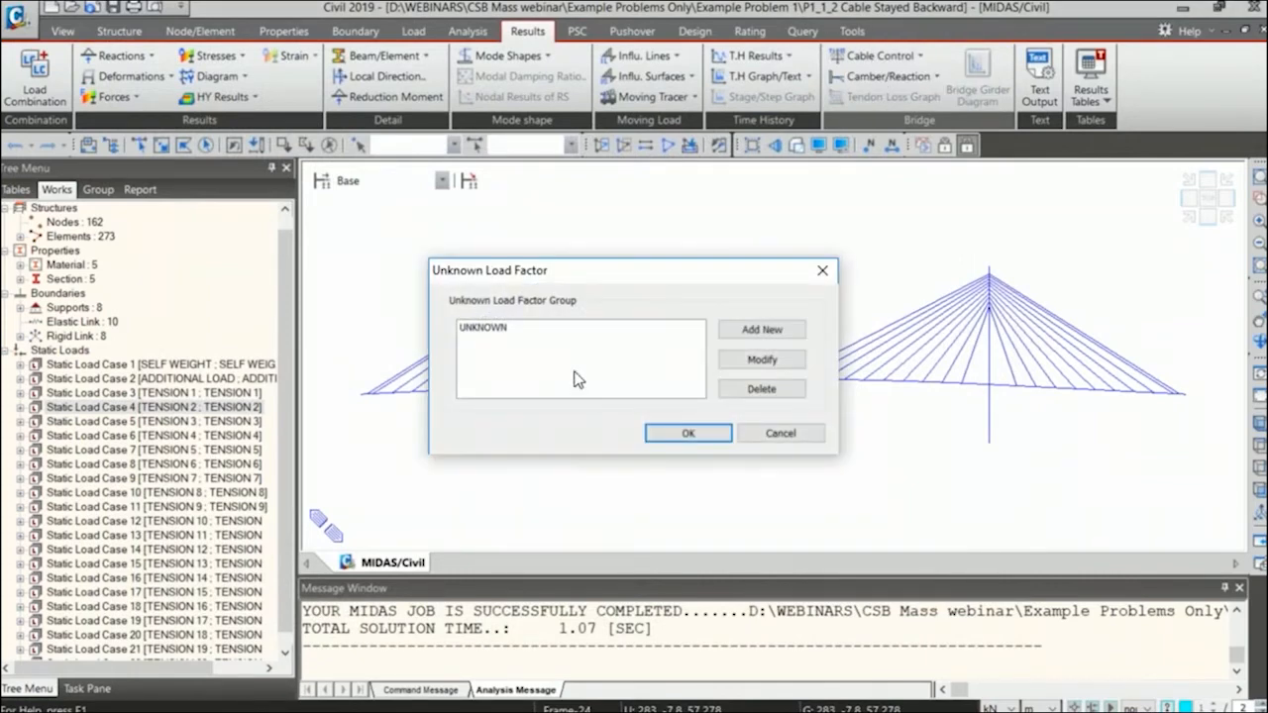
{"action": "left_click", "coordinate": [519, 330]}
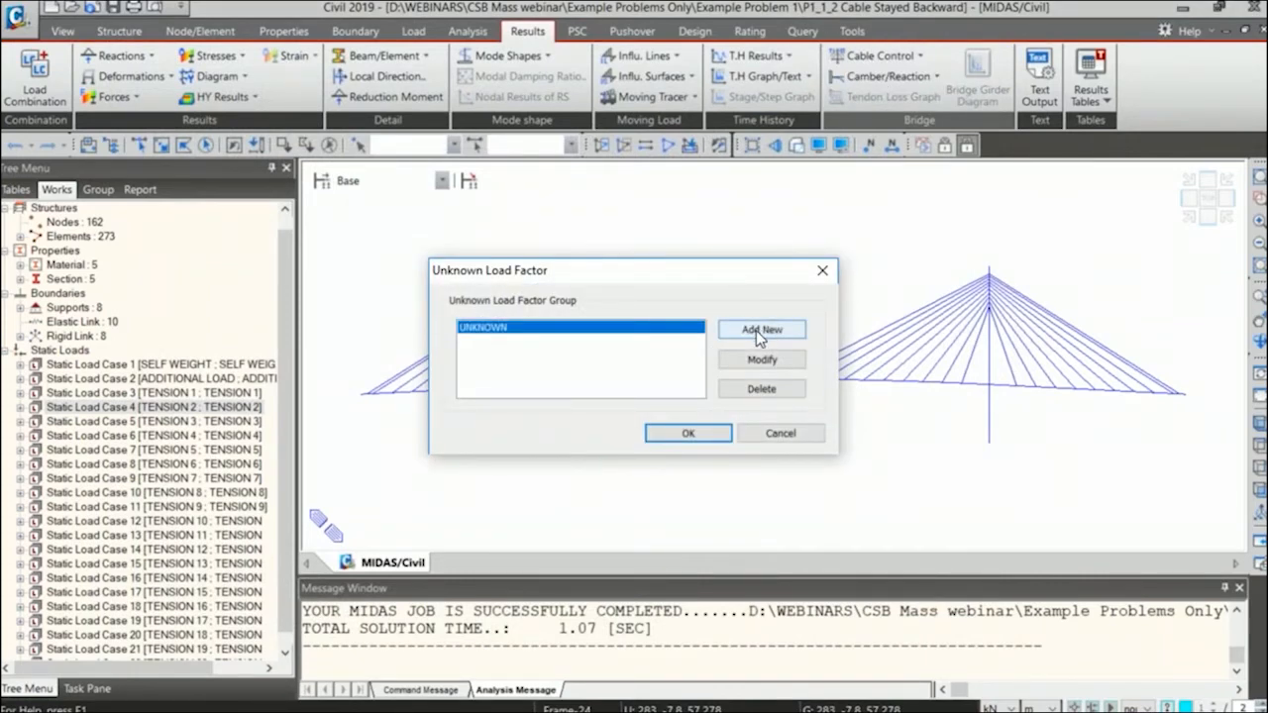
{"action": "left_click", "coordinate": [756, 359]}
{"action": "left_click", "coordinate": [495, 244]}
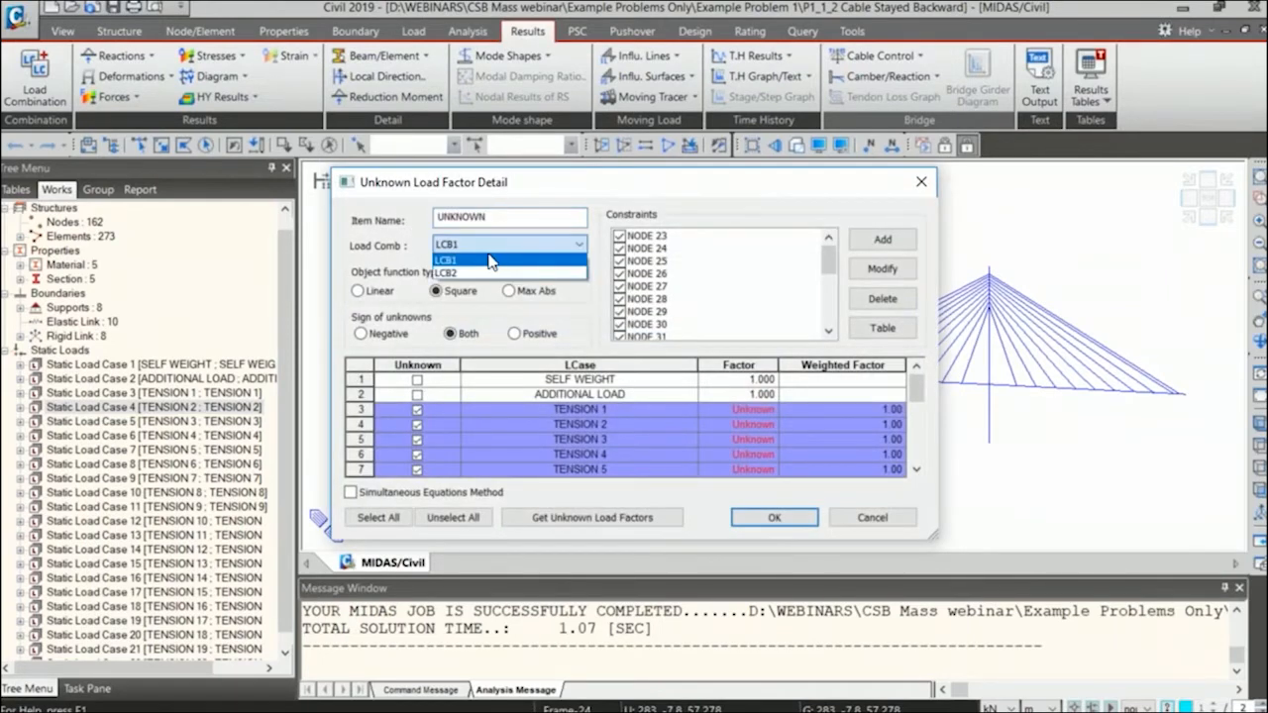
{"action": "left_click", "coordinate": [490, 263]}
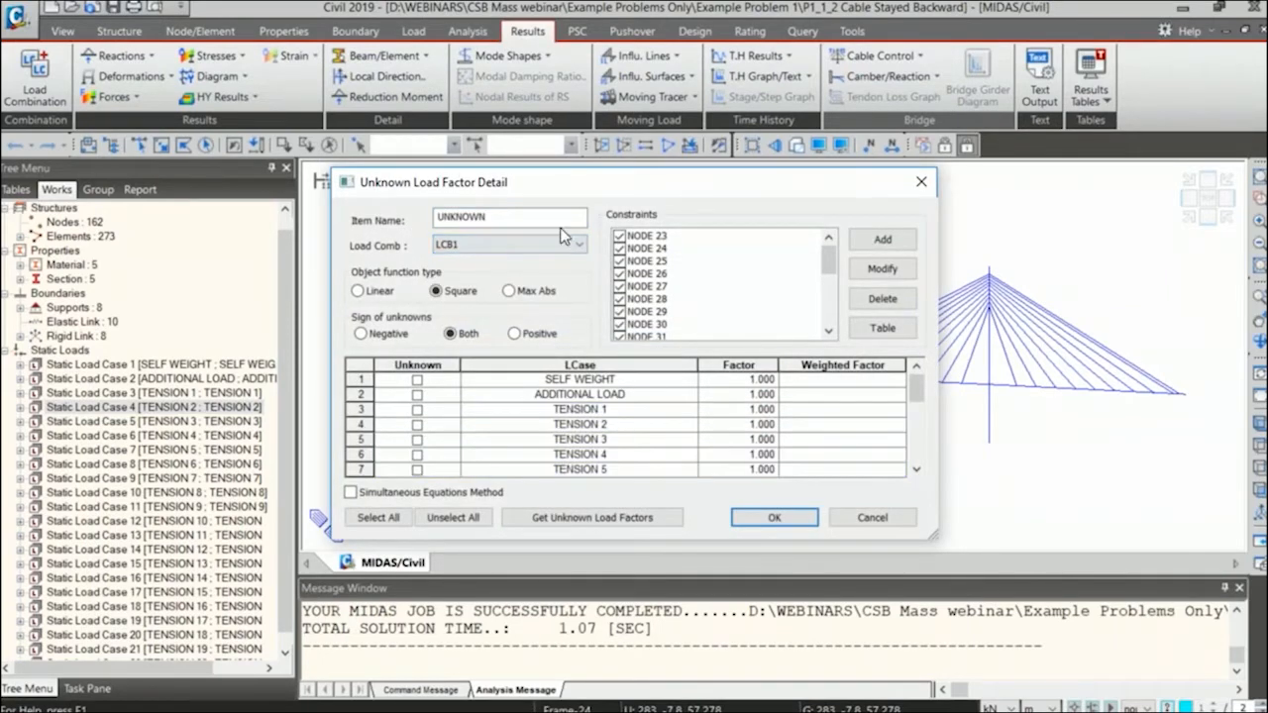
{"action": "mouse_move", "coordinate": [835, 262]}
{"action": "left_mouse_down"}
{"action": "mouse_move", "coordinate": [837, 322]}
{"action": "mouse_move", "coordinate": [822, 248]}
{"action": "left_mouse_up"}
Examine the available constraint types and the inequality bound options in a new unknown load factor constraint, without adding it.
{"action": "left_click", "coordinate": [882, 241]}
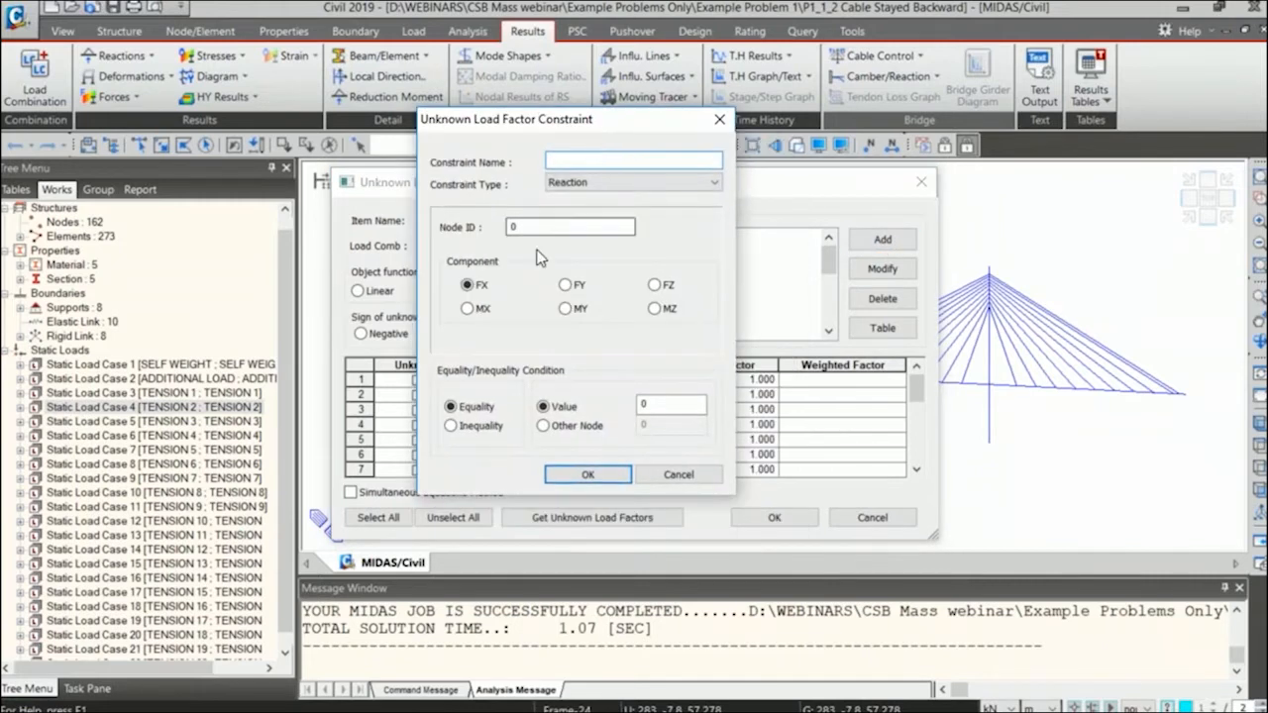
{"action": "left_click", "coordinate": [624, 182]}
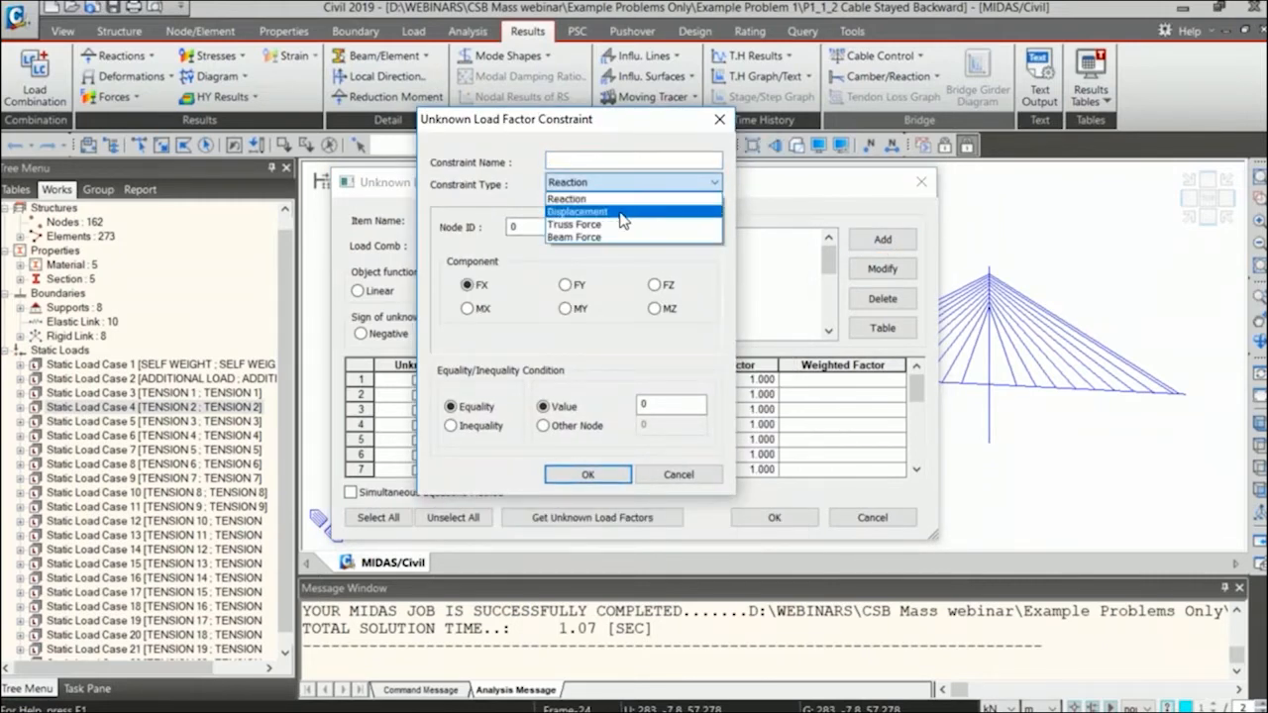
{"action": "left_click", "coordinate": [637, 149]}
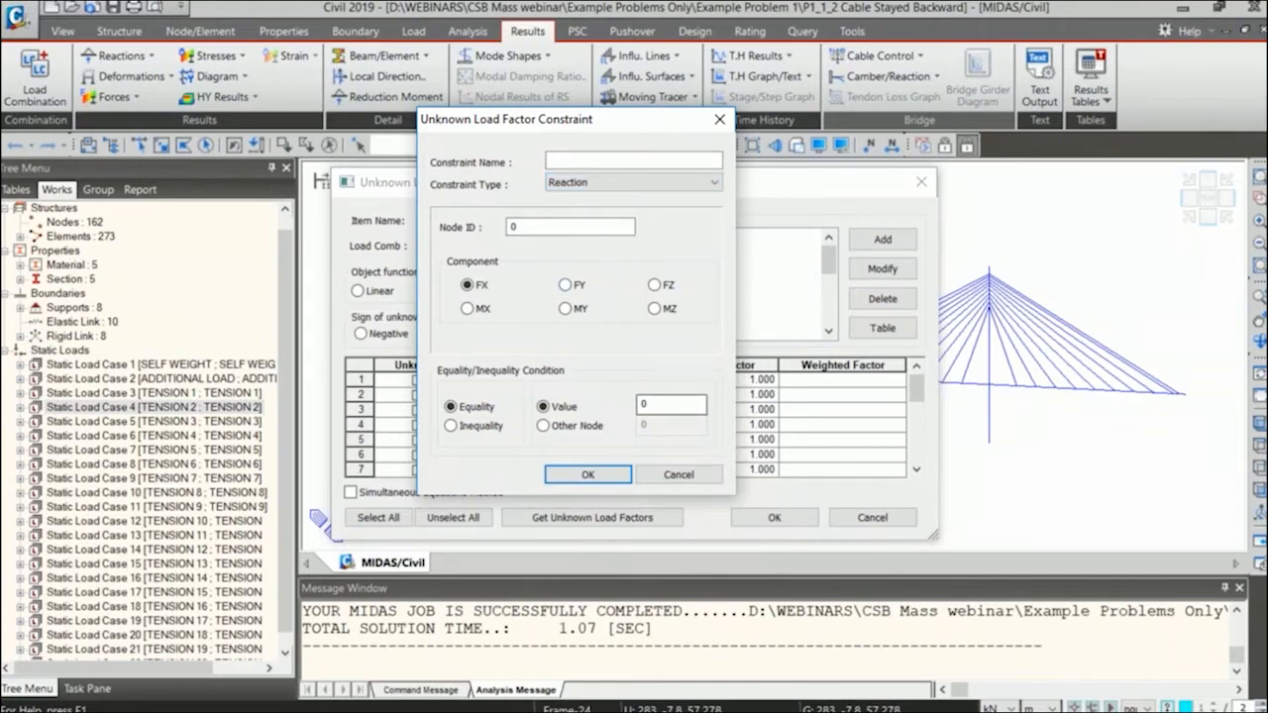
{"action": "left_click", "coordinate": [472, 432]}
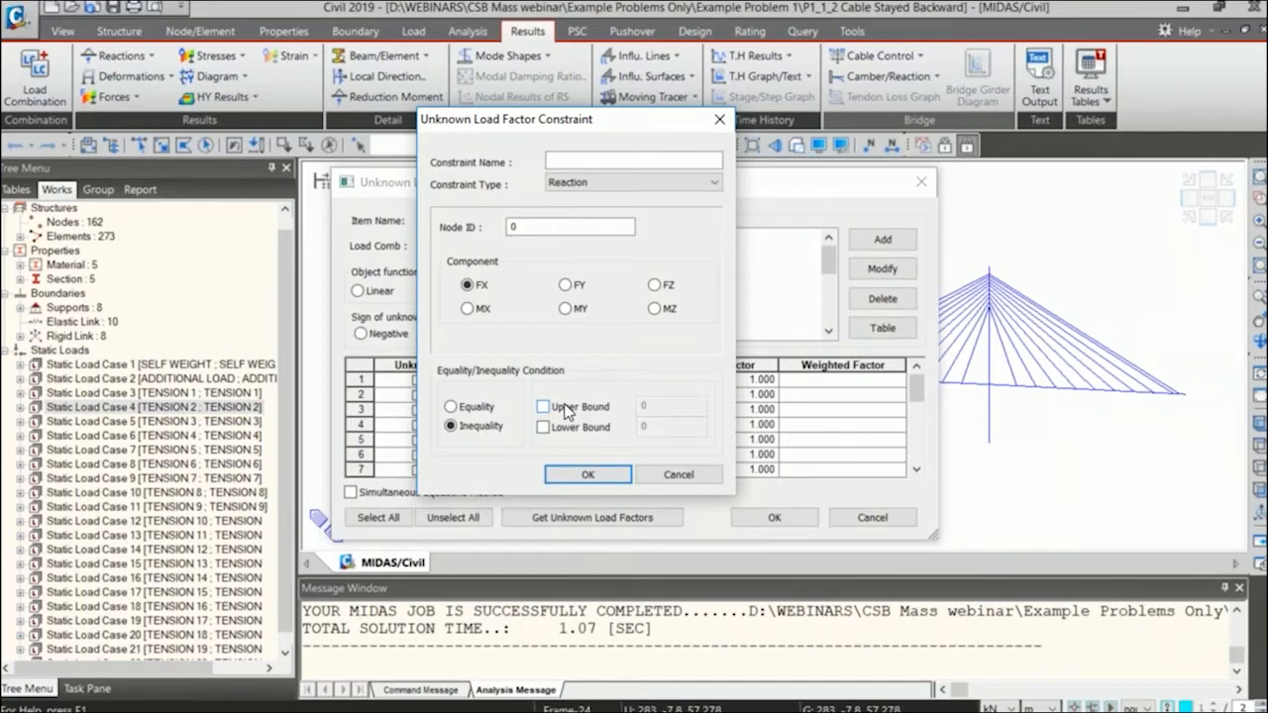
{"action": "left_click_drag", "start_coordinate": [561, 117], "coordinate": [548, 114]}
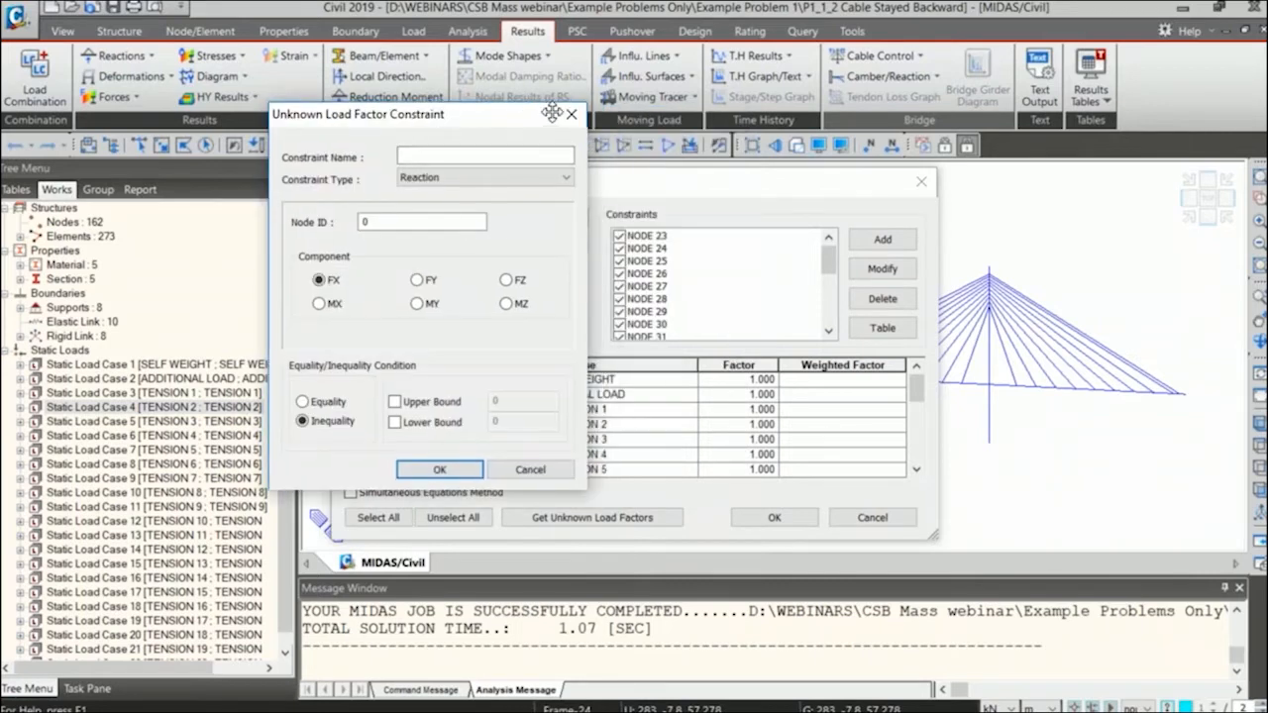
{"action": "left_click", "coordinate": [571, 117]}
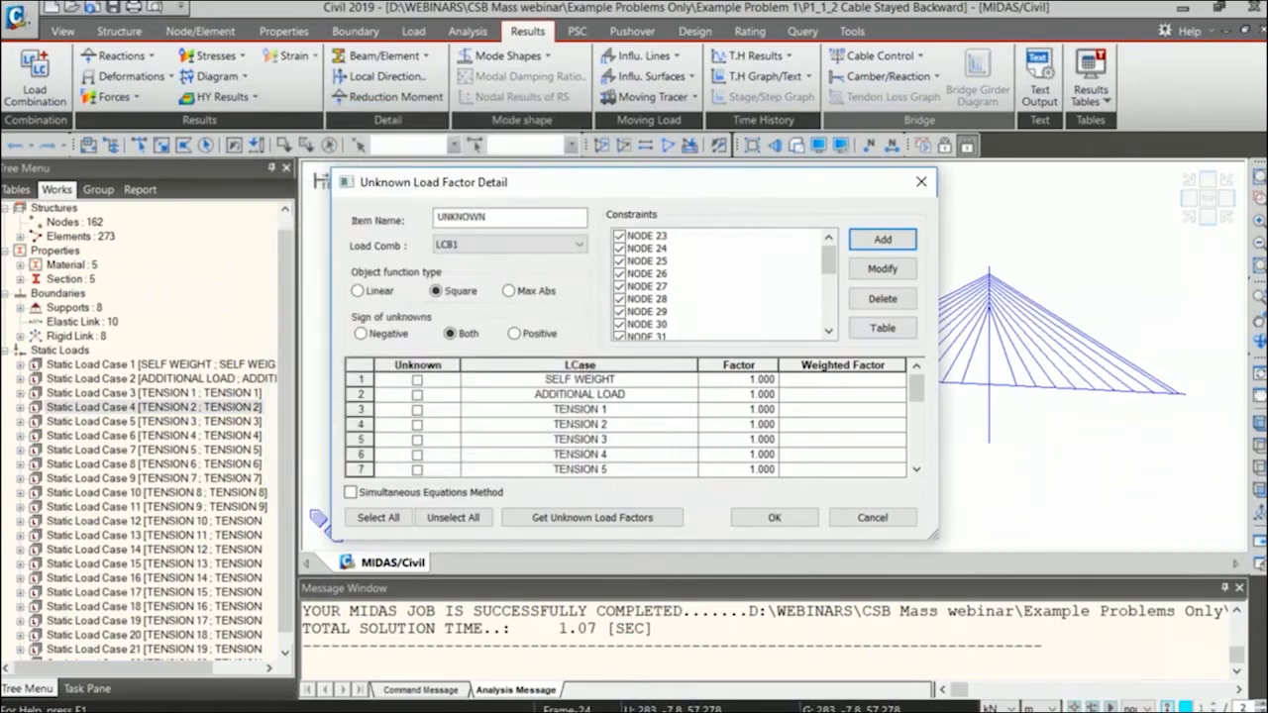
Review the displacement constraints in the constraint table through NODE 45, and leave the unknown load factor settings without saving.
{"action": "left_click", "coordinate": [883, 328]}
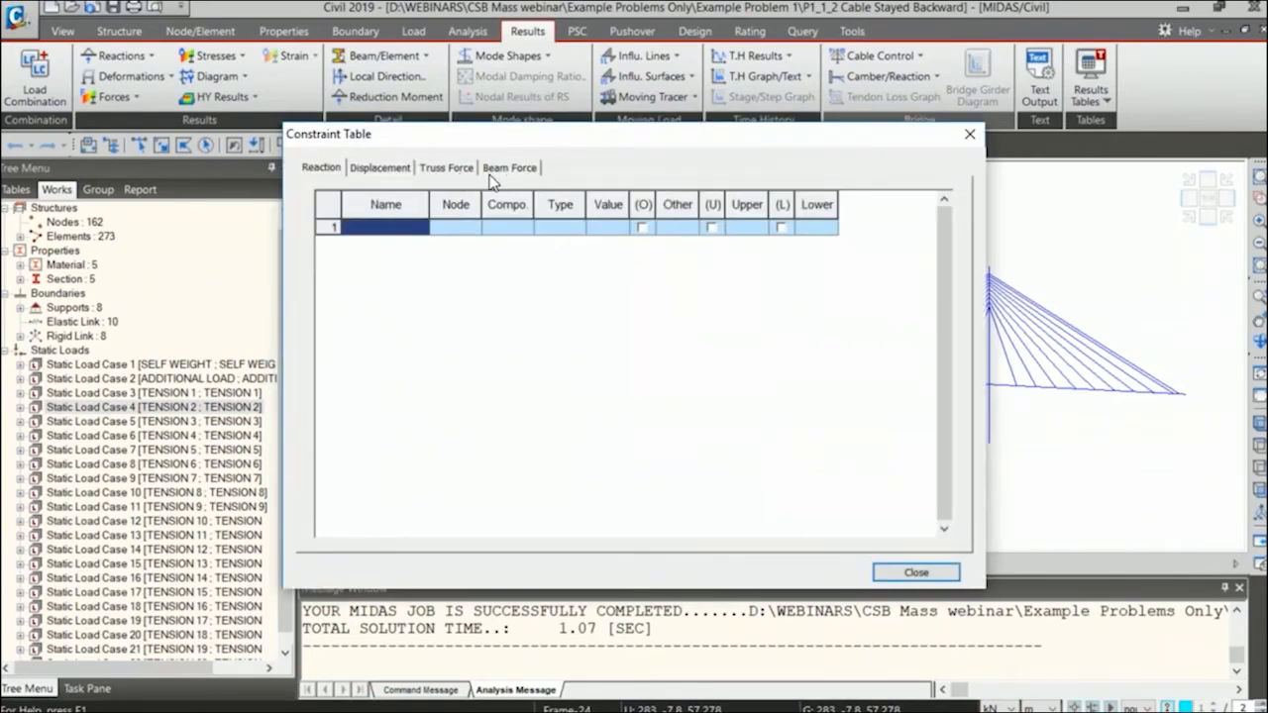
{"action": "left_click", "coordinate": [393, 172]}
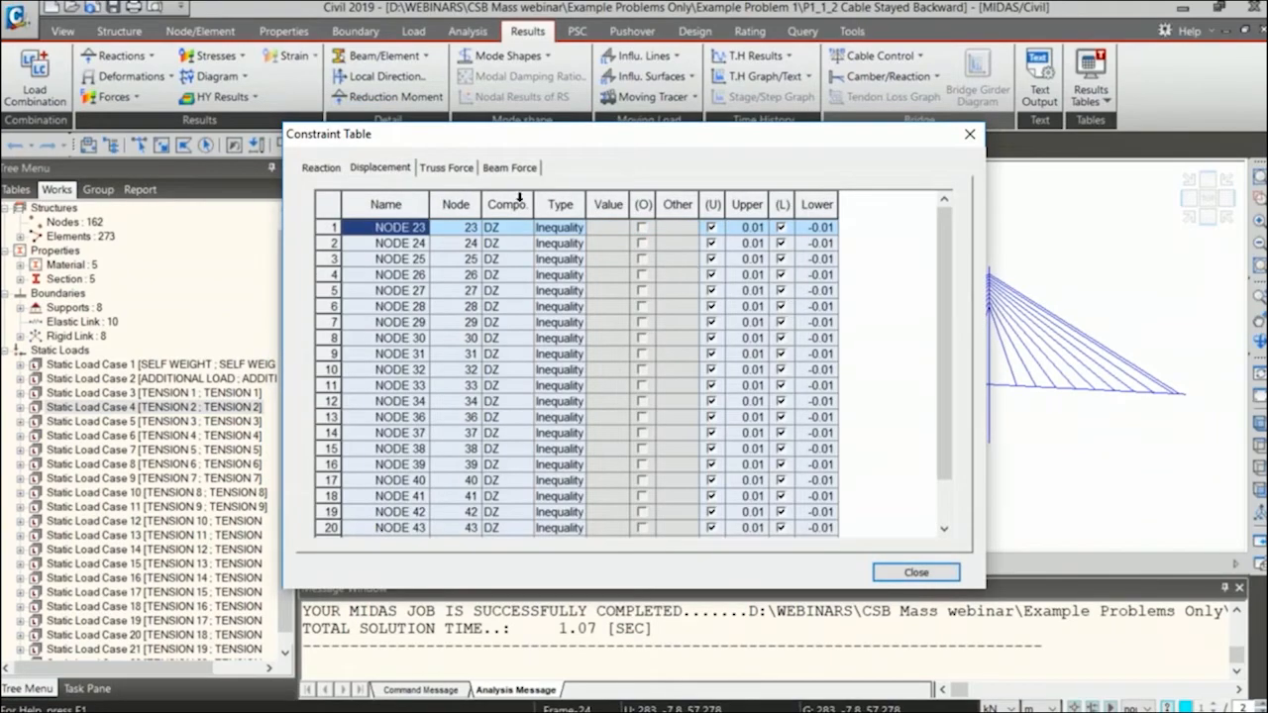
{"action": "left_click_drag", "start_coordinate": [426, 201], "coordinate": [445, 201]}
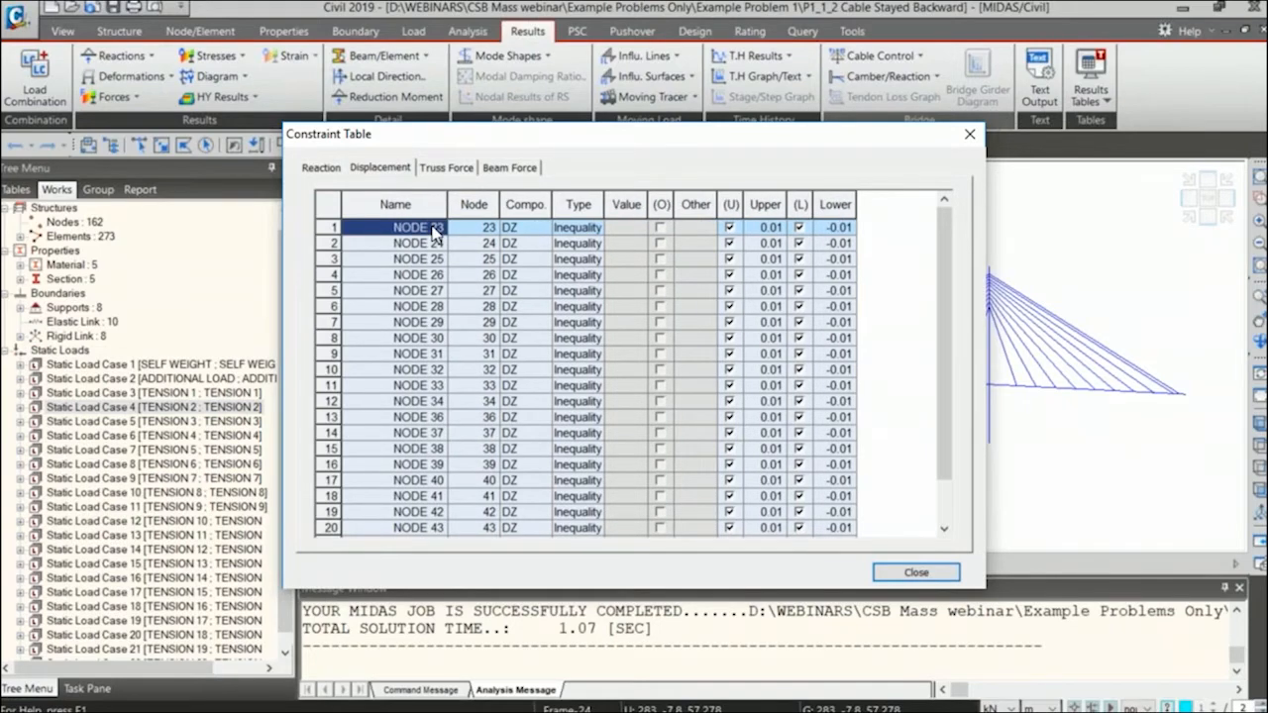
{"action": "scroll", "coordinate": [438, 337], "scroll_direction": "down", "scroll_amount": 1}
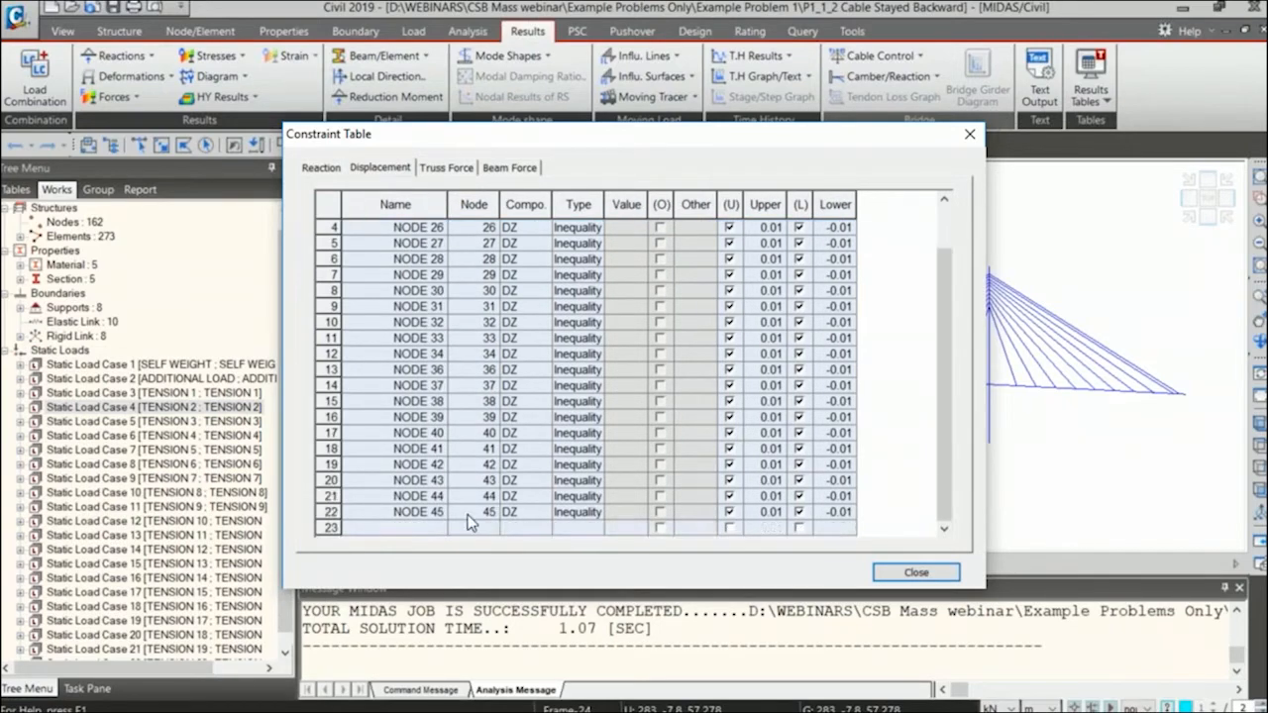
{"action": "left_click", "coordinate": [913, 574]}
{"action": "left_click", "coordinate": [886, 519]}
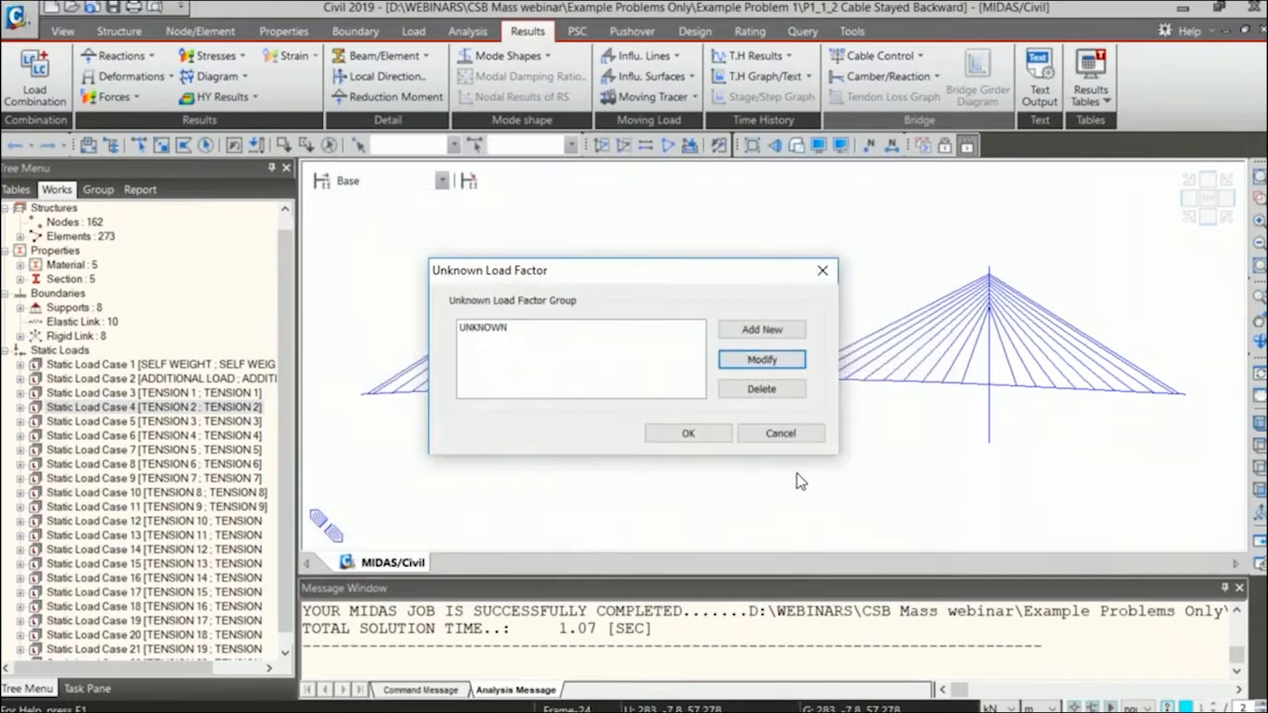
{"action": "left_click", "coordinate": [777, 432]}
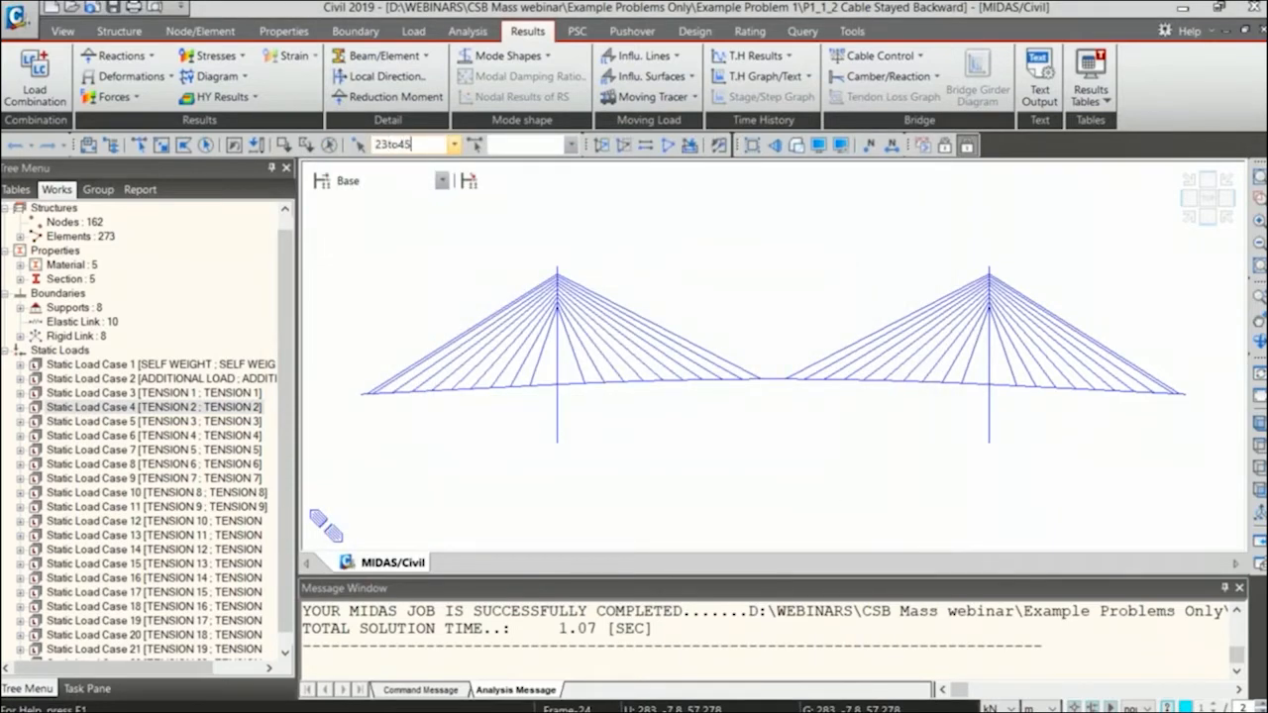
Select nodes 23to45 to highlight the constrained girder nodes on the bridge and inspect their node information.
{"action": "type", "text": "23to45"}
{"action": "key", "text": "Return"}
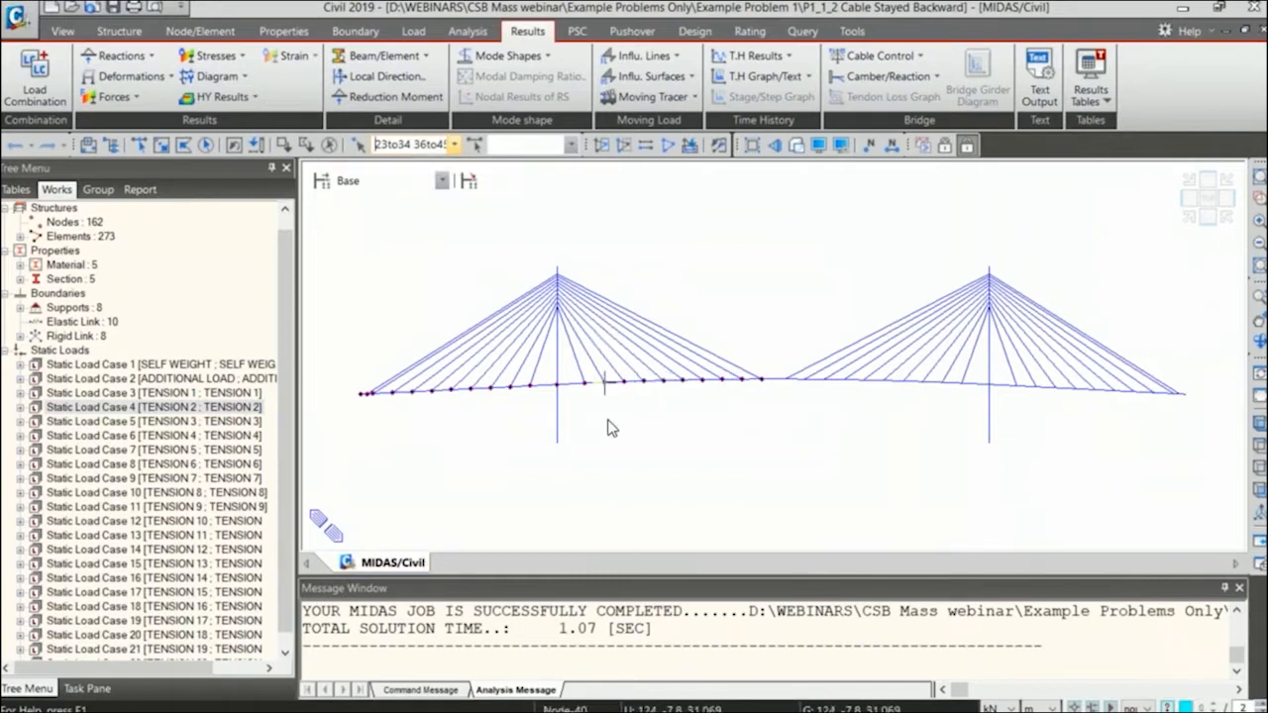
{"action": "mouse_move", "coordinate": [611, 426]}
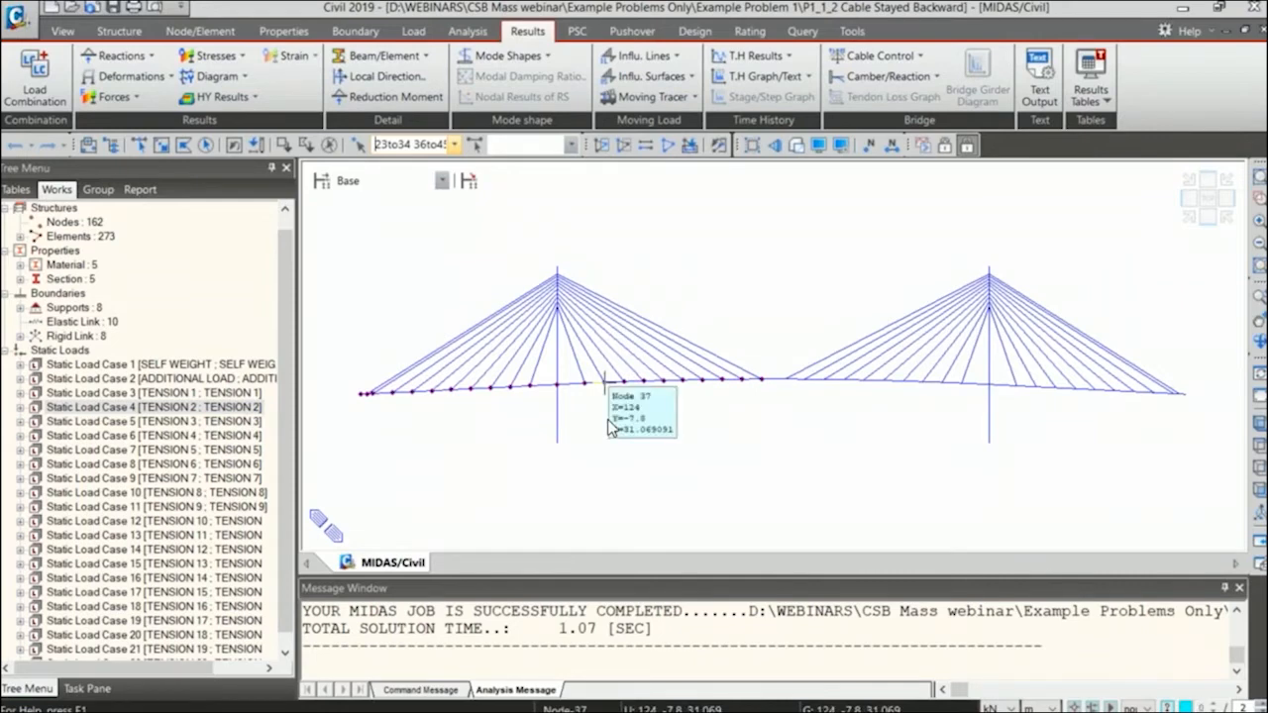
{"action": "mouse_move", "coordinate": [661, 395]}
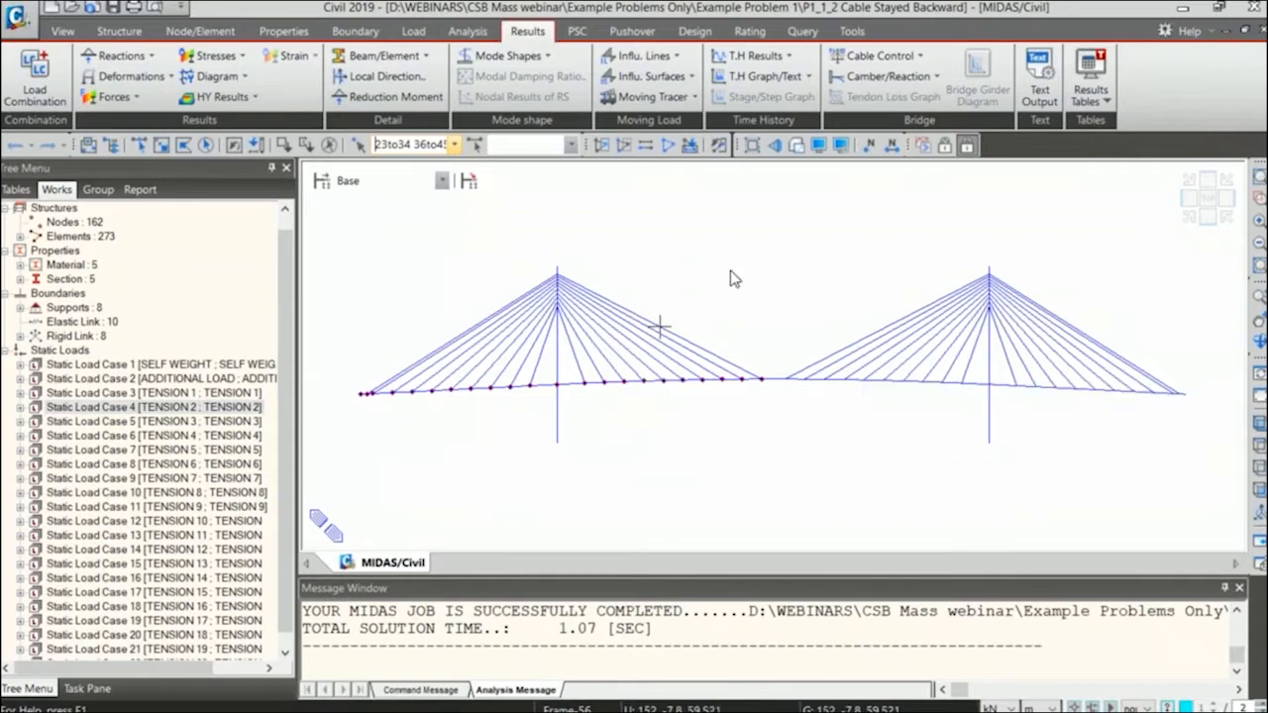
Reopen the UNKNOWN unknown load factor group for modification.
{"action": "left_click", "coordinate": [878, 56]}
{"action": "left_click", "coordinate": [878, 87]}
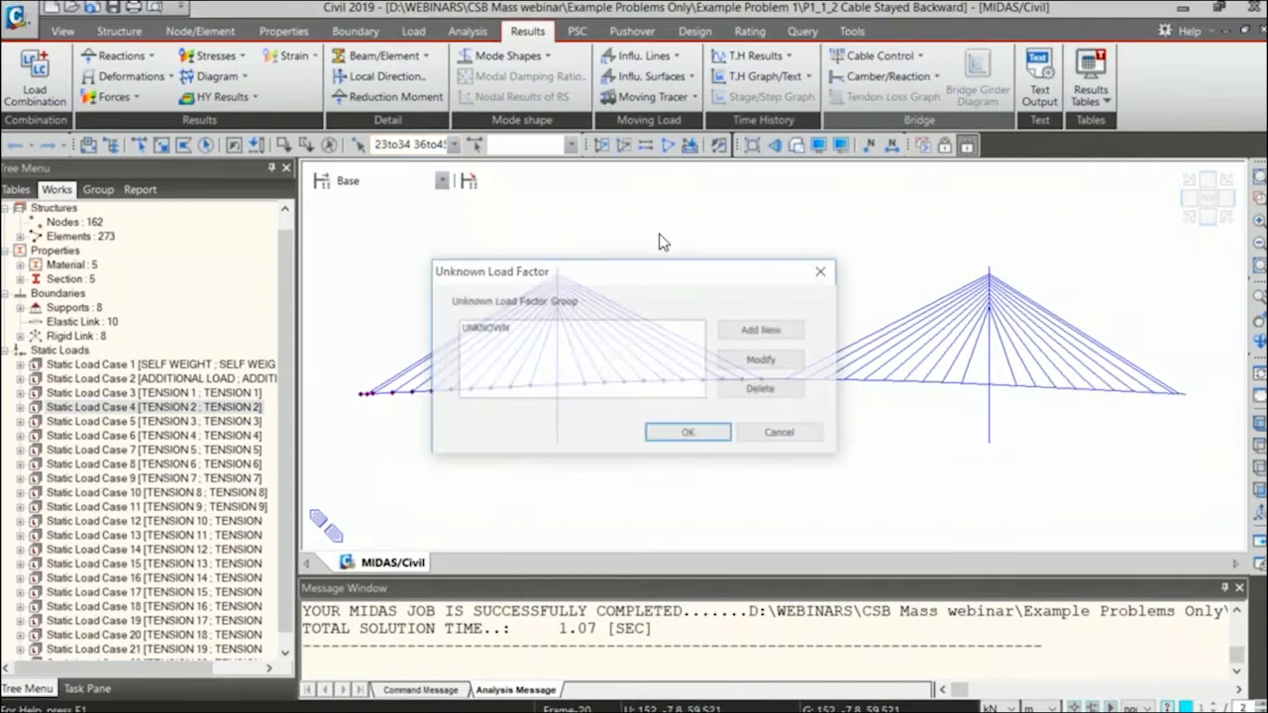
{"action": "left_click", "coordinate": [612, 333]}
{"action": "left_click", "coordinate": [784, 355]}
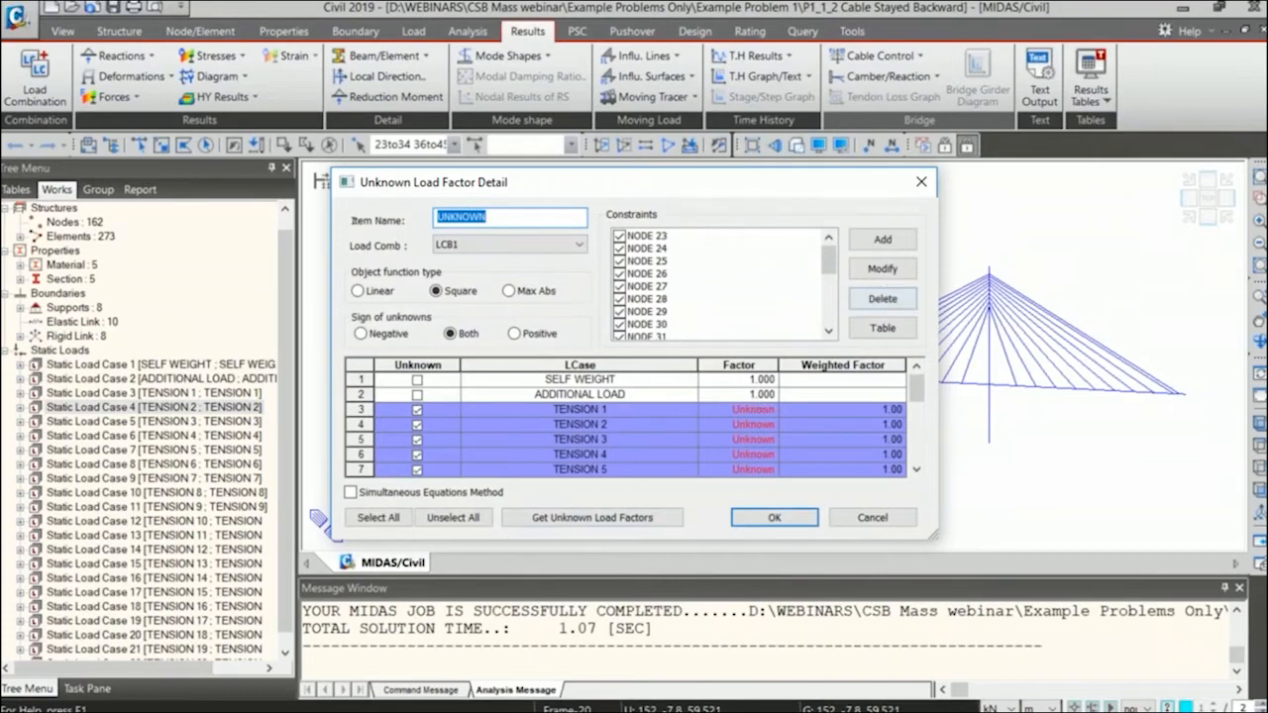
Highlight the upper and lower bounds of the displacement constraints in the constraint table, and view the blank constraint form.
{"action": "left_click", "coordinate": [882, 328]}
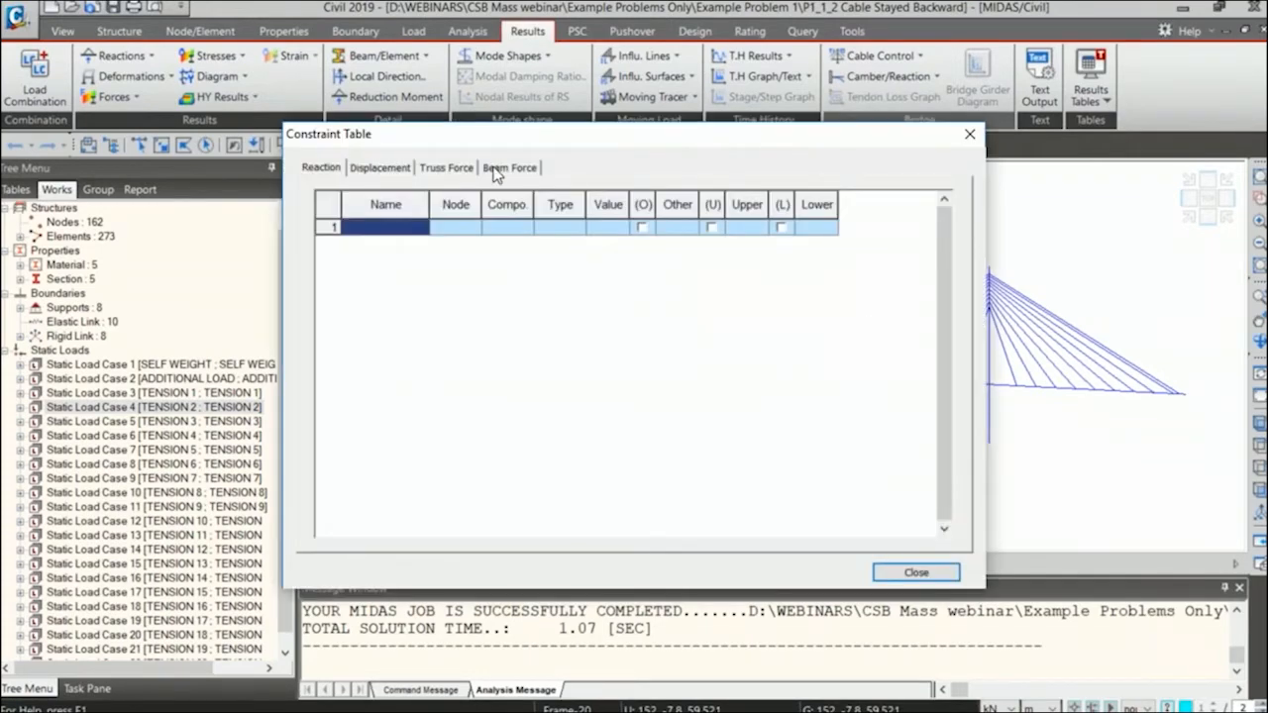
{"action": "left_click", "coordinate": [397, 170]}
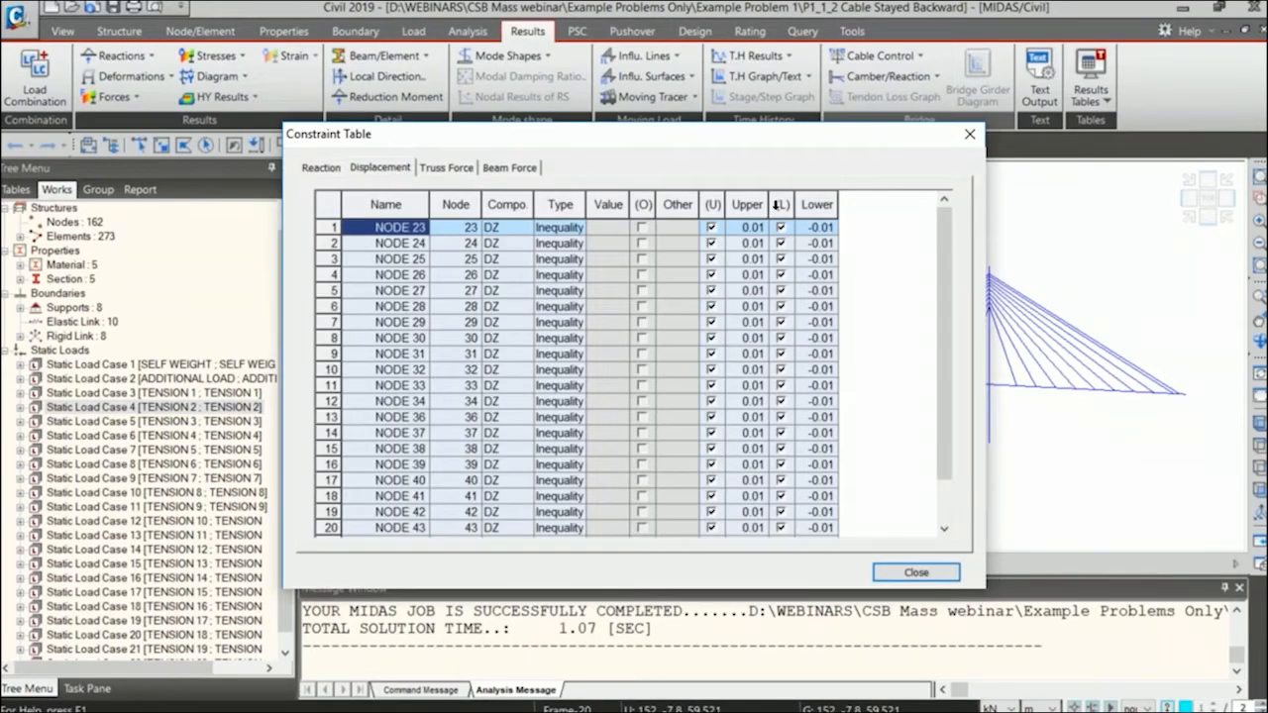
{"action": "left_click_drag", "start_coordinate": [768, 205], "coordinate": [820, 203]}
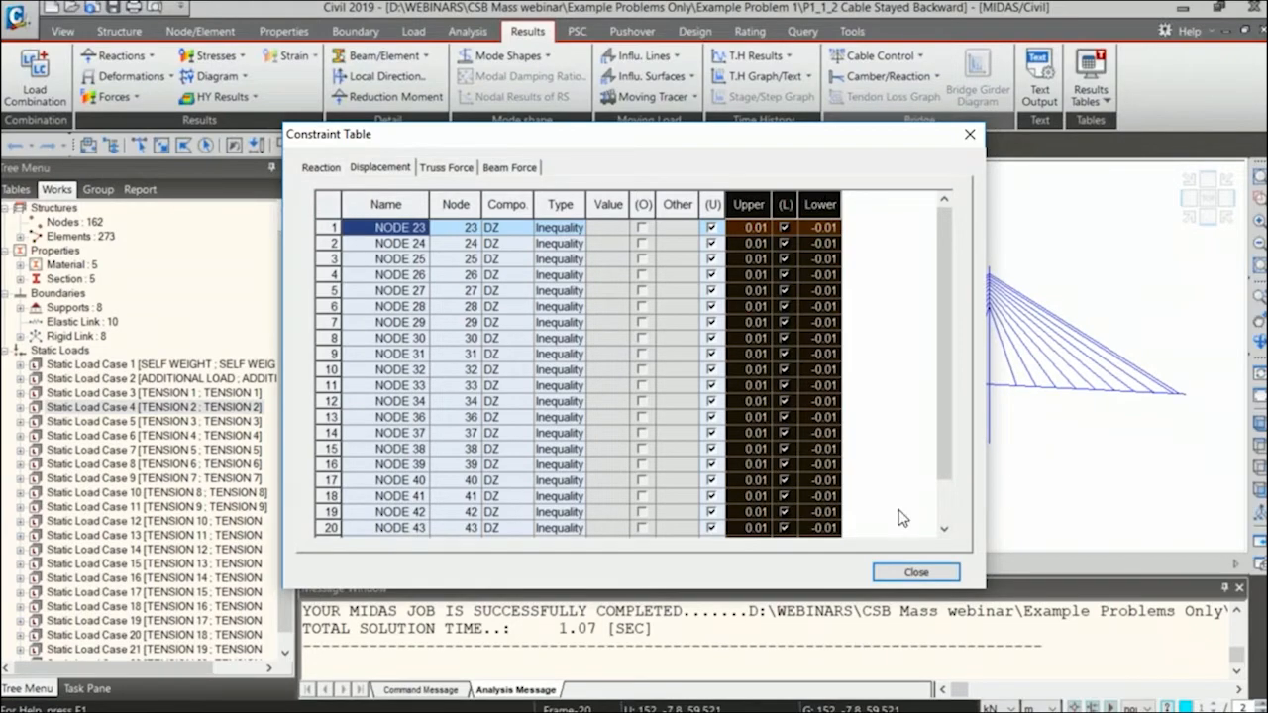
{"action": "left_click", "coordinate": [916, 572]}
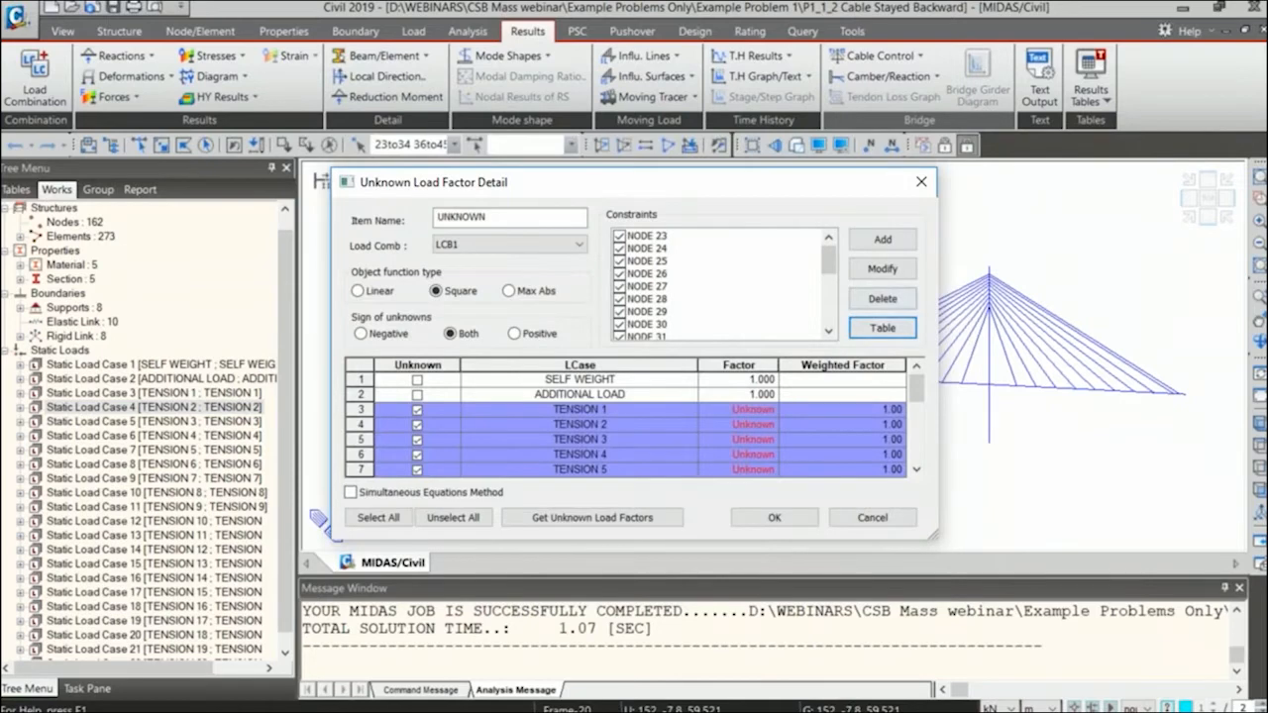
{"action": "left_click", "coordinate": [879, 242]}
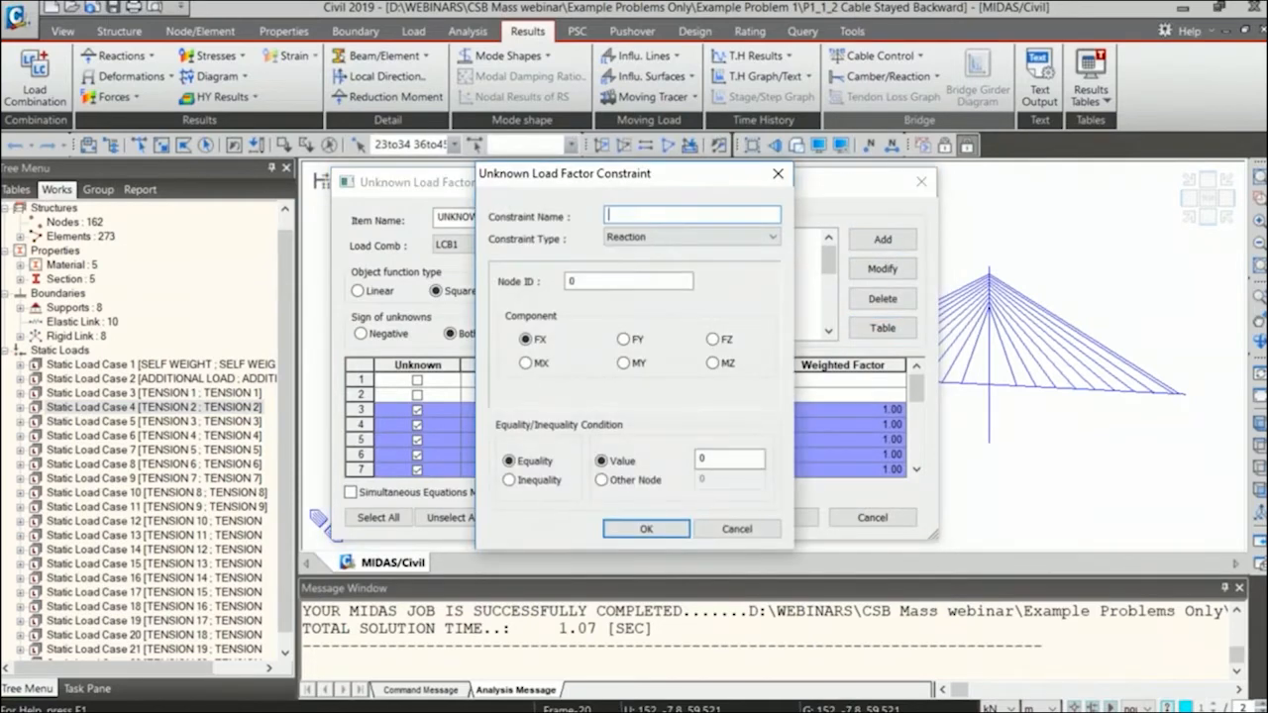
{"action": "left_click", "coordinate": [778, 175]}
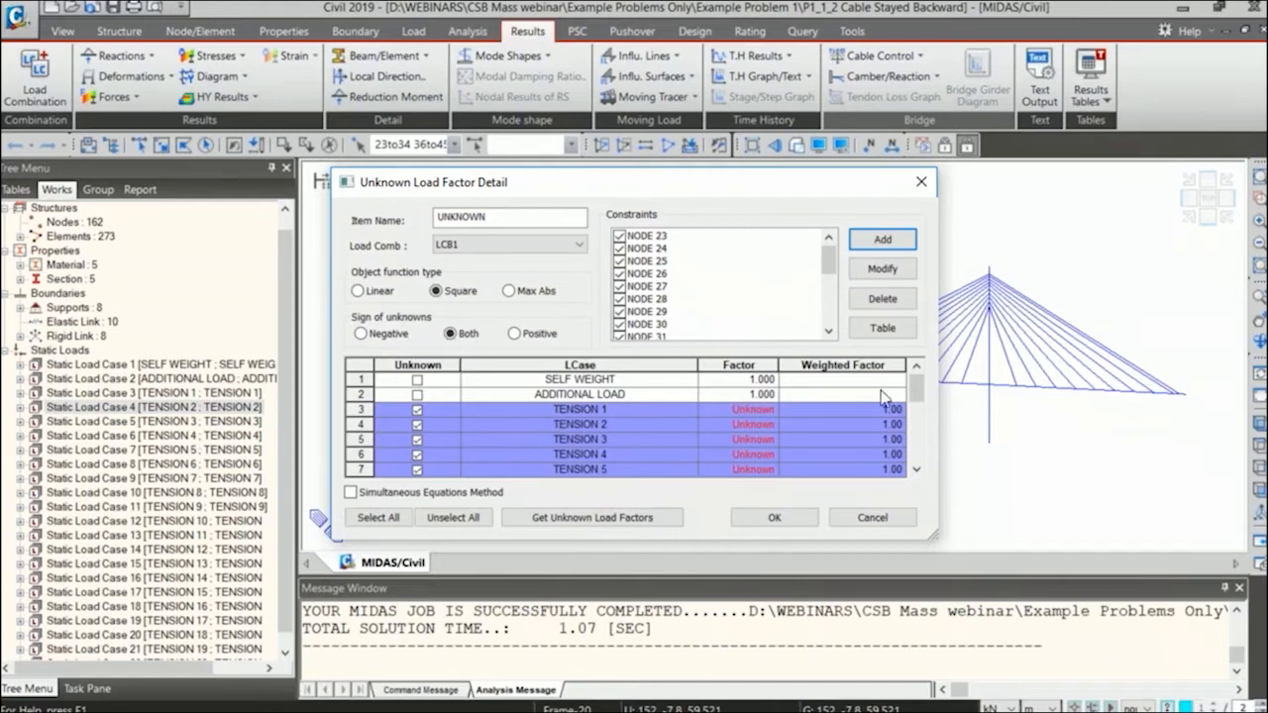
Unmark the TENSION 1 load case as unknown and mark it as unknown again.
{"action": "mouse_move", "coordinate": [916, 394]}
{"action": "left_mouse_down"}
{"action": "mouse_move", "coordinate": [916, 441]}
{"action": "mouse_move", "coordinate": [916, 391]}
{"action": "left_mouse_up"}
{"action": "left_click", "coordinate": [417, 411]}
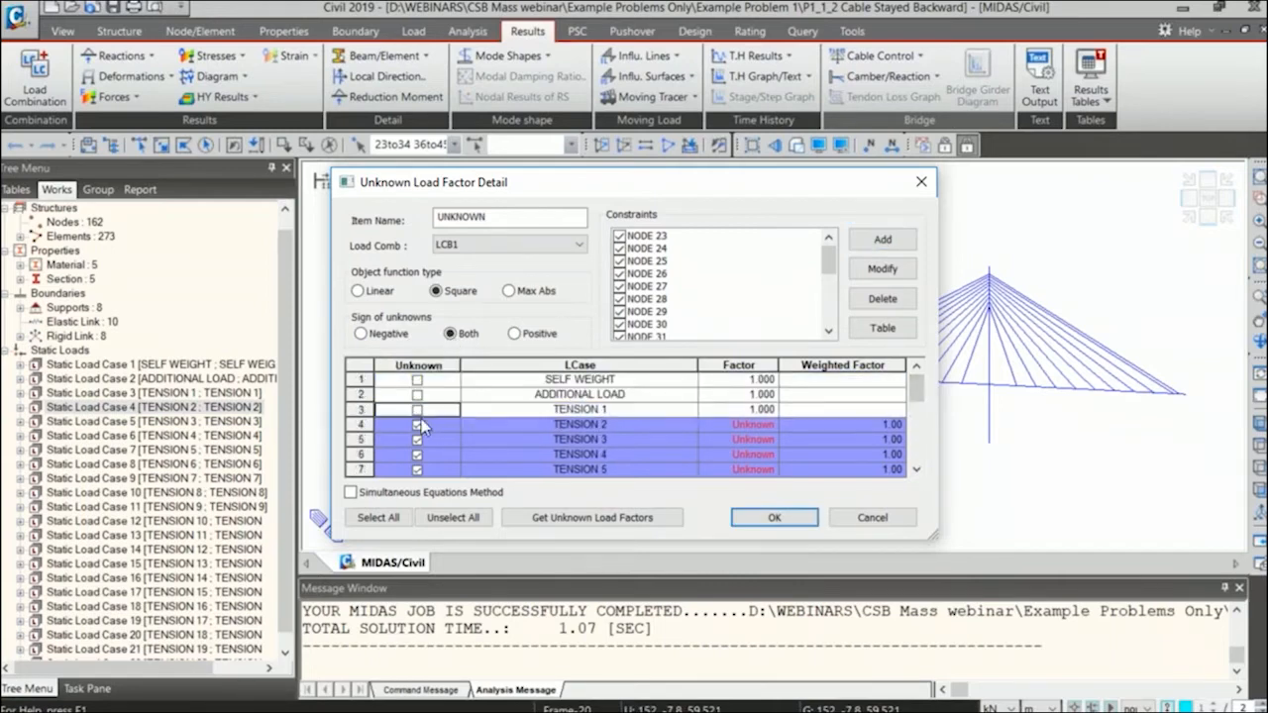
{"action": "left_click", "coordinate": [417, 411]}
{"action": "mouse_move", "coordinate": [916, 389]}
{"action": "left_mouse_down"}
{"action": "mouse_move", "coordinate": [916, 451]}
{"action": "mouse_move", "coordinate": [916, 389]}
{"action": "left_mouse_up"}
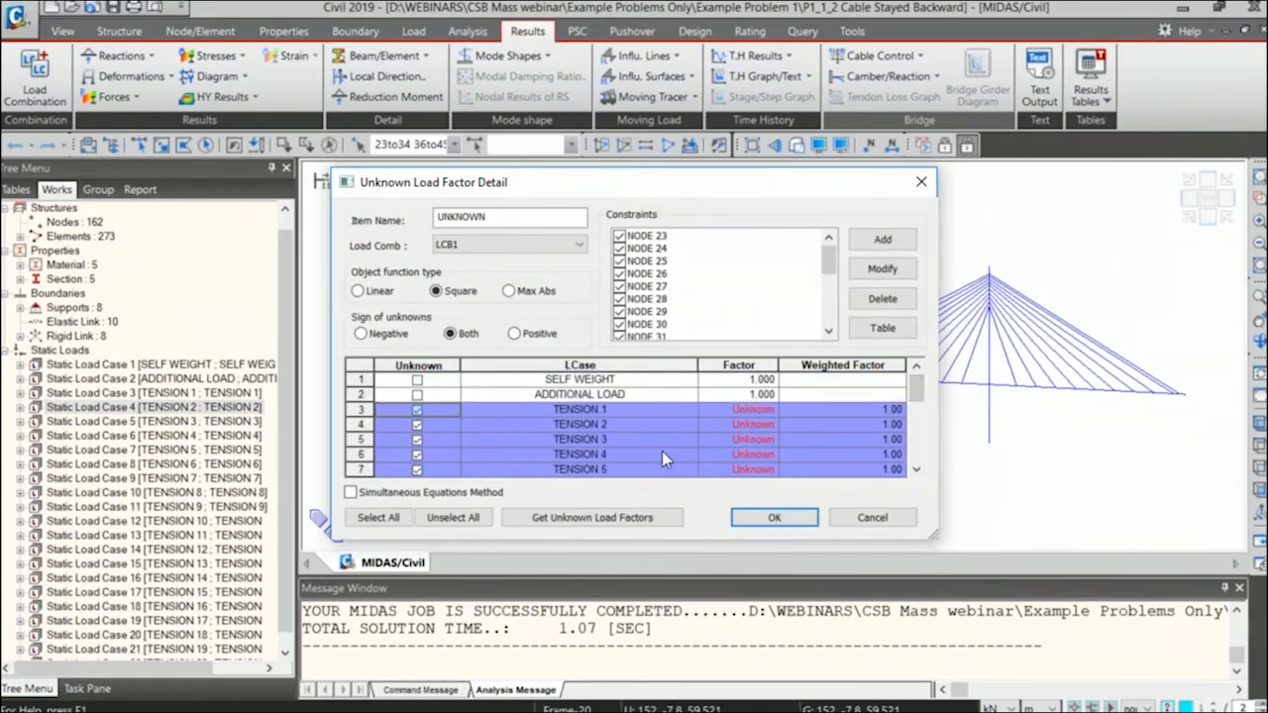
{"action": "mouse_move", "coordinate": [916, 389]}
{"action": "left_mouse_down"}
{"action": "mouse_move", "coordinate": [916, 451]}
{"action": "mouse_move", "coordinate": [916, 389]}
{"action": "left_mouse_up"}
Calculate the unknown load factors for the UNKNOWN group and highlight the Factor row of the result.
{"action": "left_click", "coordinate": [592, 517]}
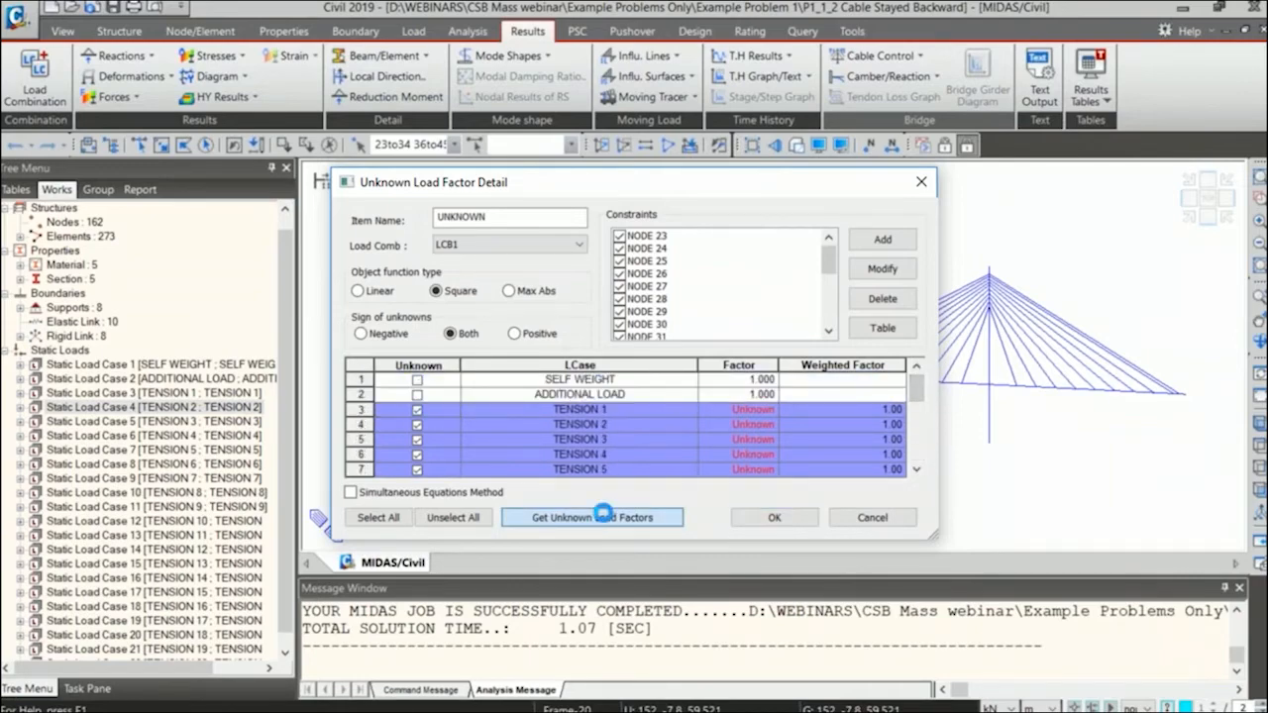
{"action": "left_click_drag", "start_coordinate": [645, 97], "coordinate": [688, 62]}
{"action": "left_click", "coordinate": [300, 129]}
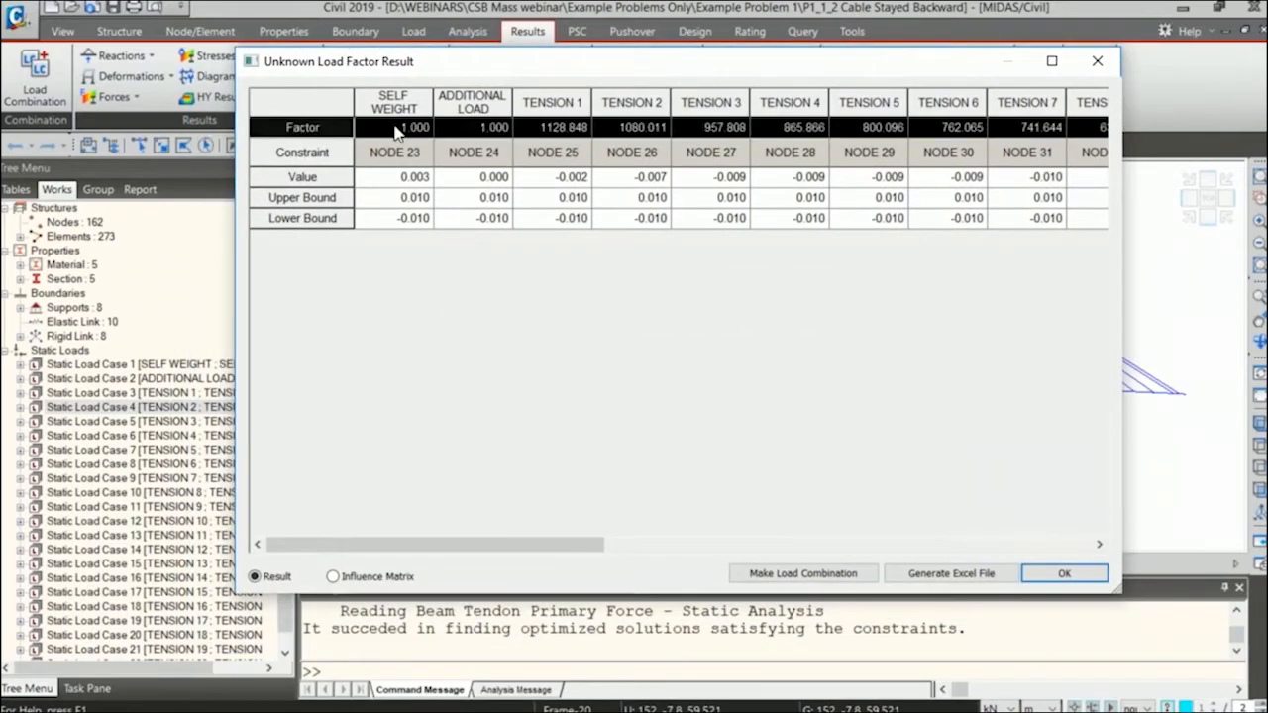
Inspect the individual load factors from TENSION 1 to TENSION 5, and display the influence matrix of the result.
{"action": "left_click", "coordinate": [555, 127]}
{"action": "left_click_drag", "start_coordinate": [545, 128], "coordinate": [618, 136]}
{"action": "left_click", "coordinate": [628, 128]}
{"action": "left_click", "coordinate": [723, 132]}
{"action": "left_click", "coordinate": [814, 128]}
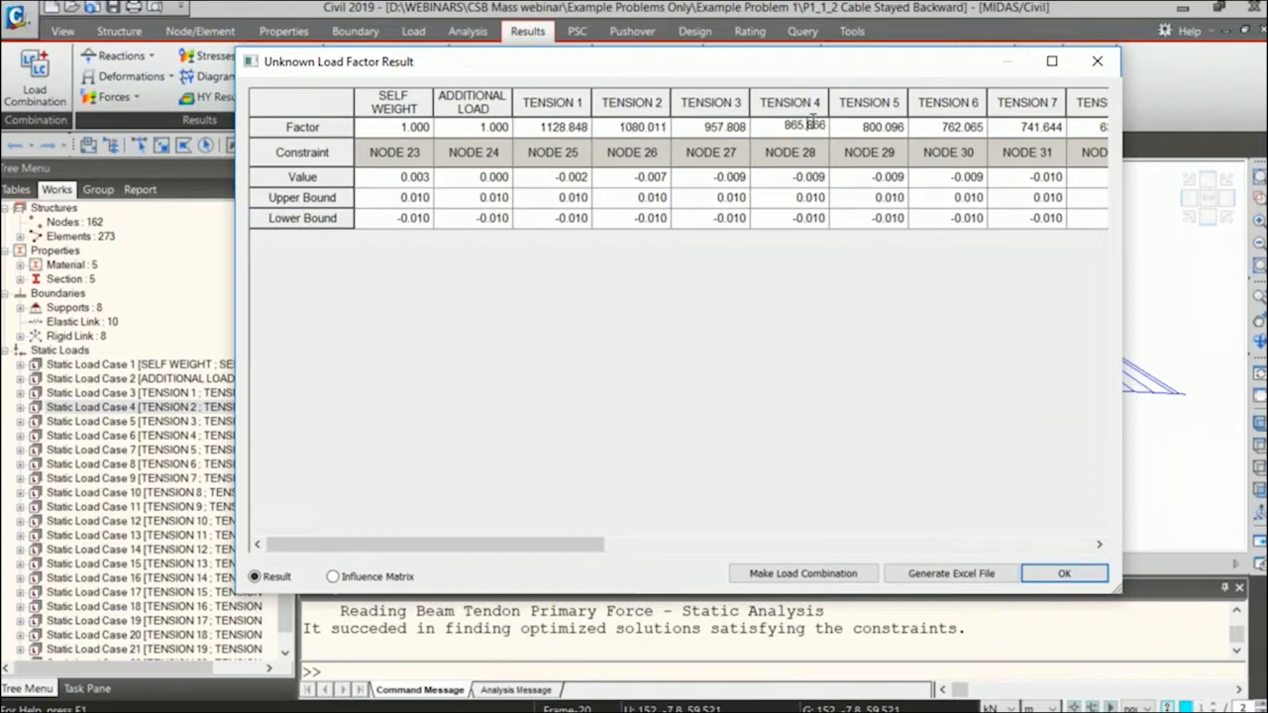
{"action": "left_click", "coordinate": [882, 127]}
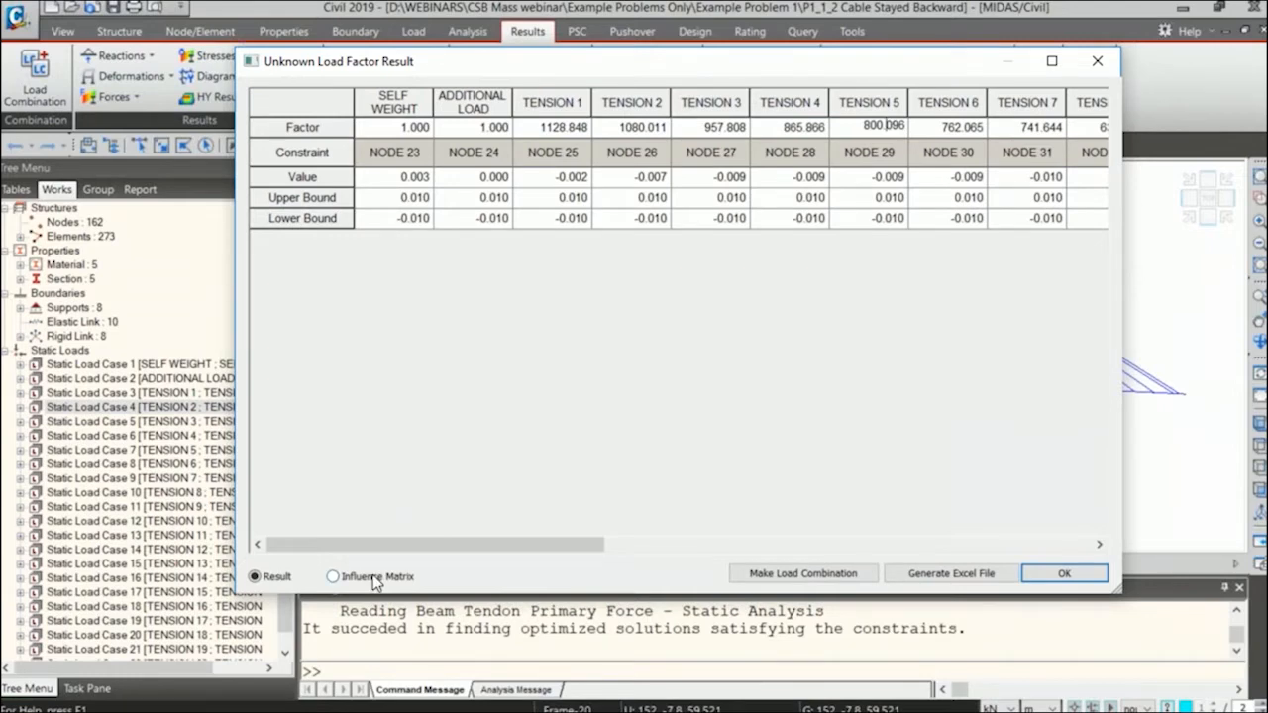
{"action": "left_click", "coordinate": [334, 576]}
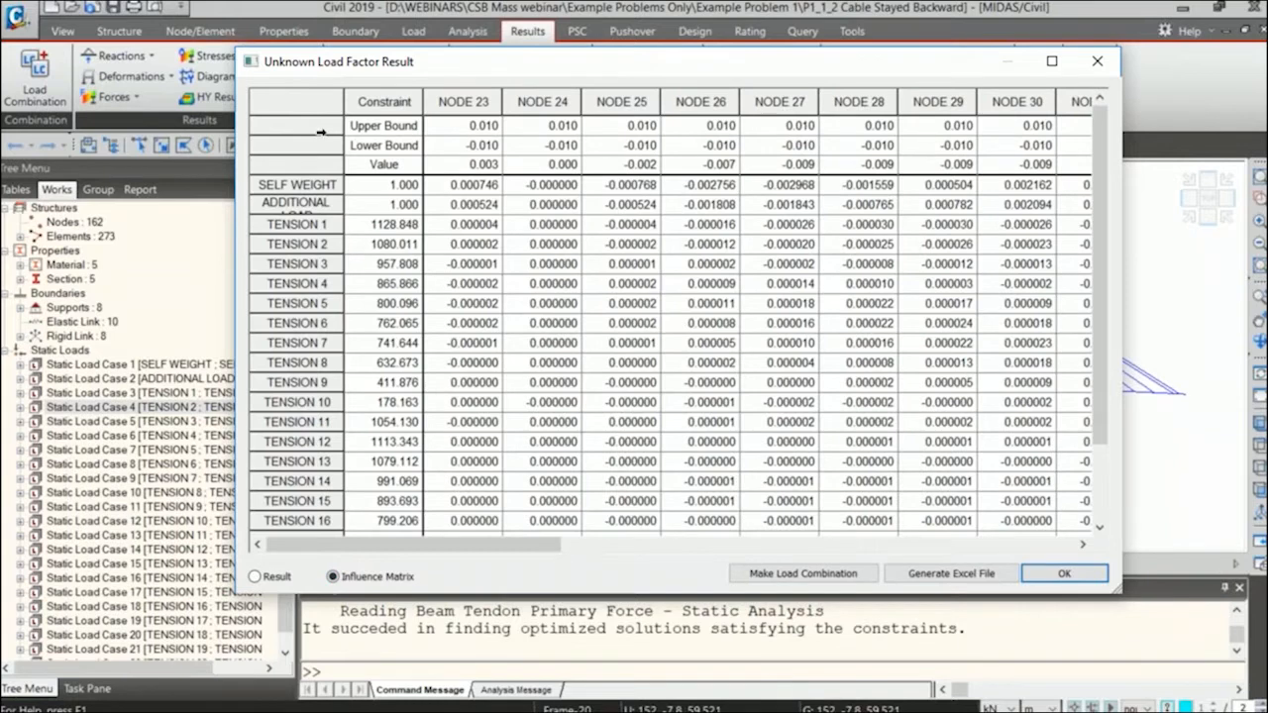
Highlight the factors of the TENSION load cases in the influence matrix and generate a load combination named "Unkown Output" from the result.
{"action": "left_click", "coordinate": [299, 225]}
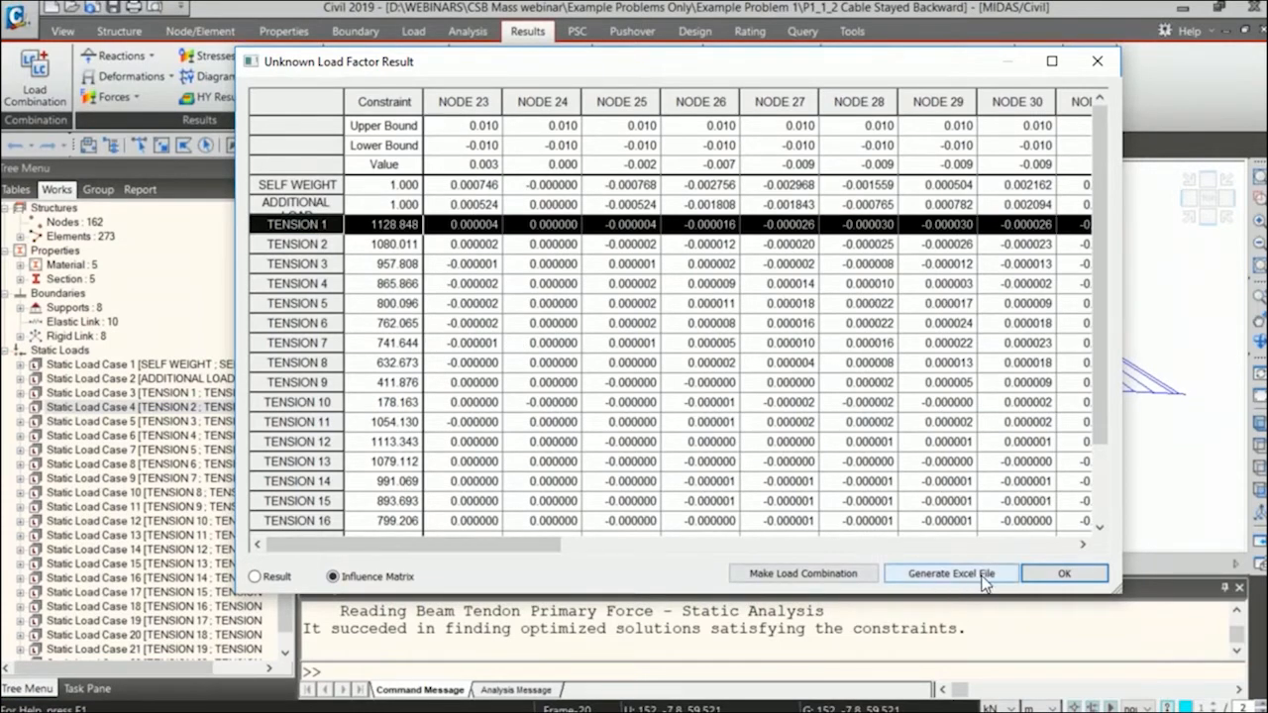
{"action": "left_click_drag", "start_coordinate": [395, 225], "coordinate": [358, 525]}
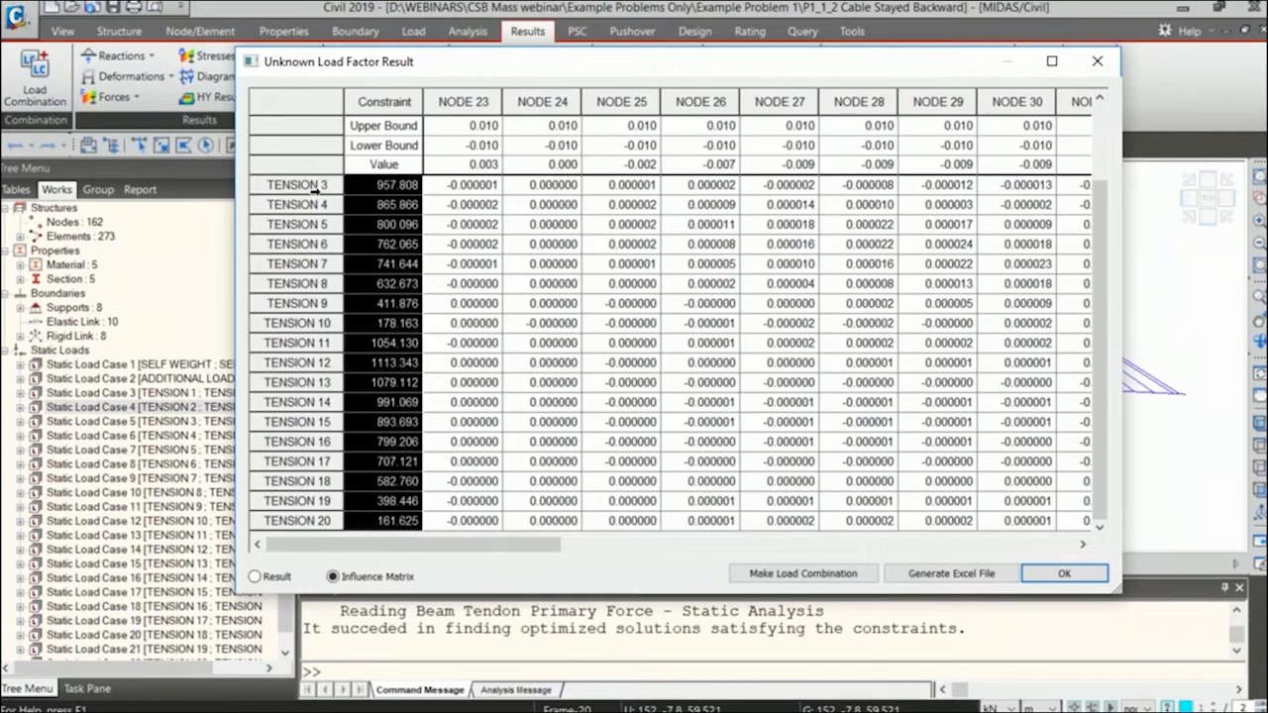
{"action": "left_click", "coordinate": [797, 577]}
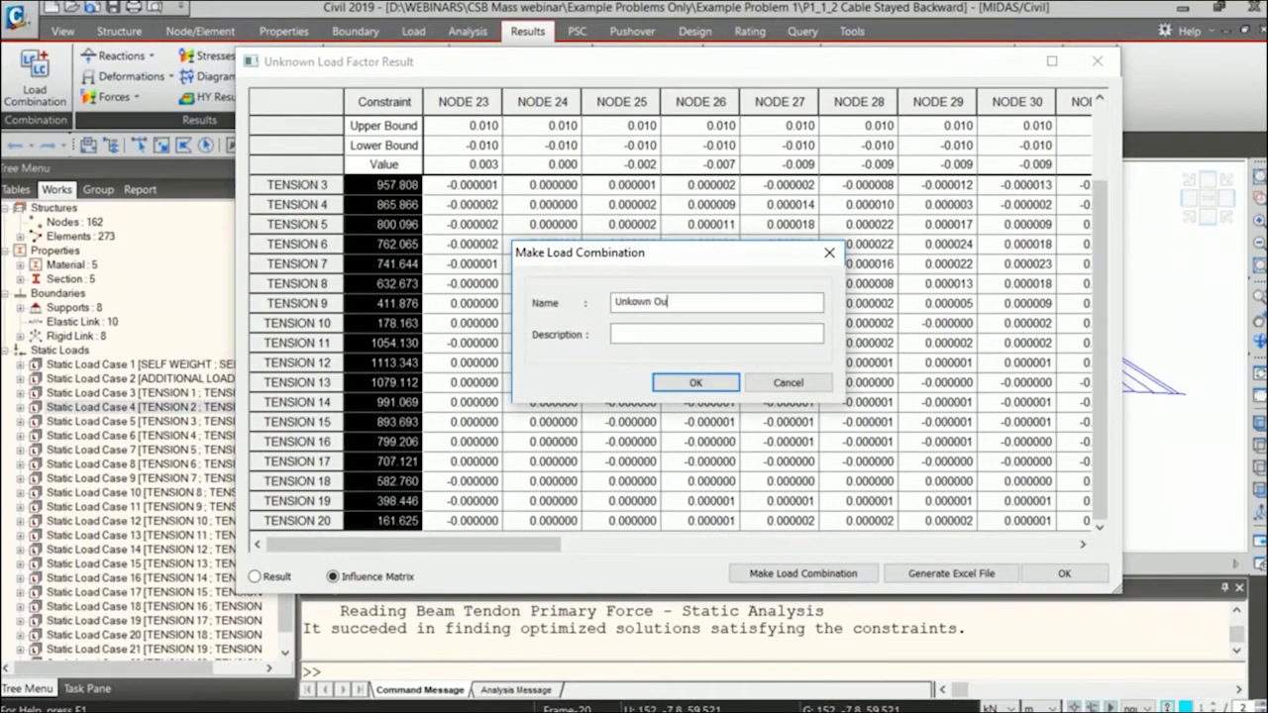
{"action": "left_click", "coordinate": [705, 381]}
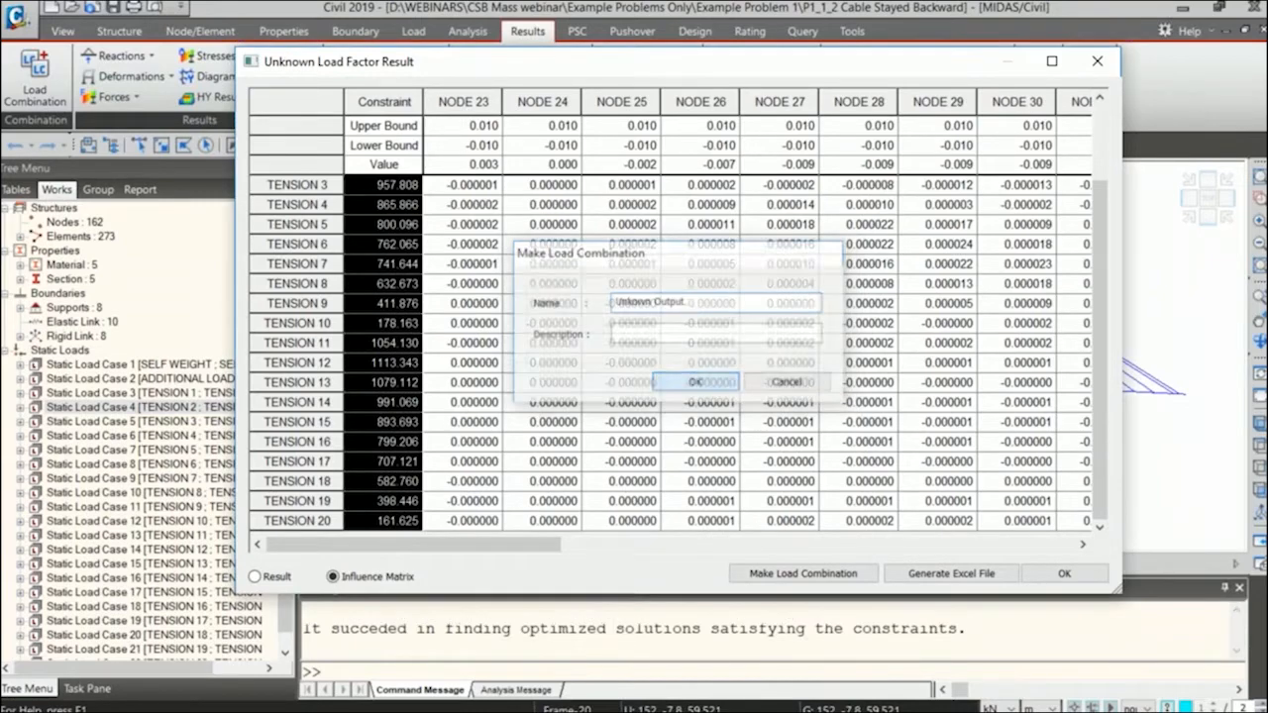
Close the unknown load factor result and group dialogs, and clear the girder node selection.
{"action": "left_click", "coordinate": [1093, 578]}
{"action": "left_click", "coordinate": [770, 517]}
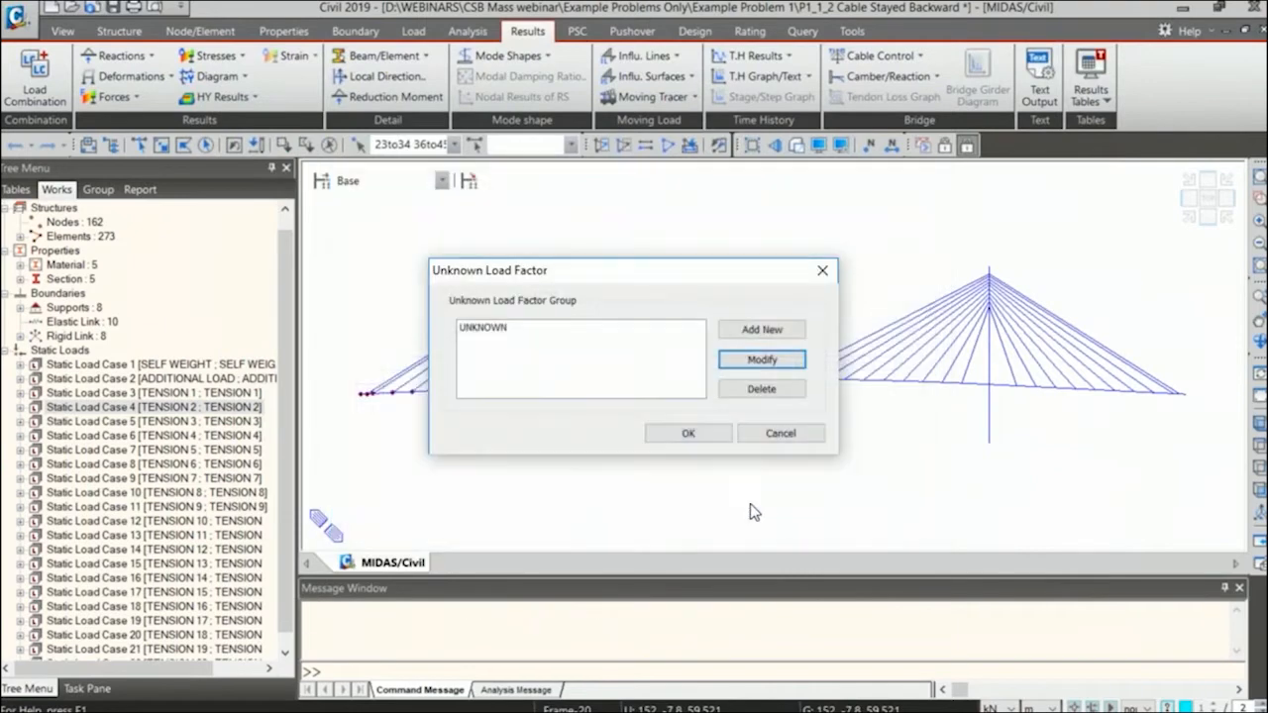
{"action": "left_click", "coordinate": [688, 433]}
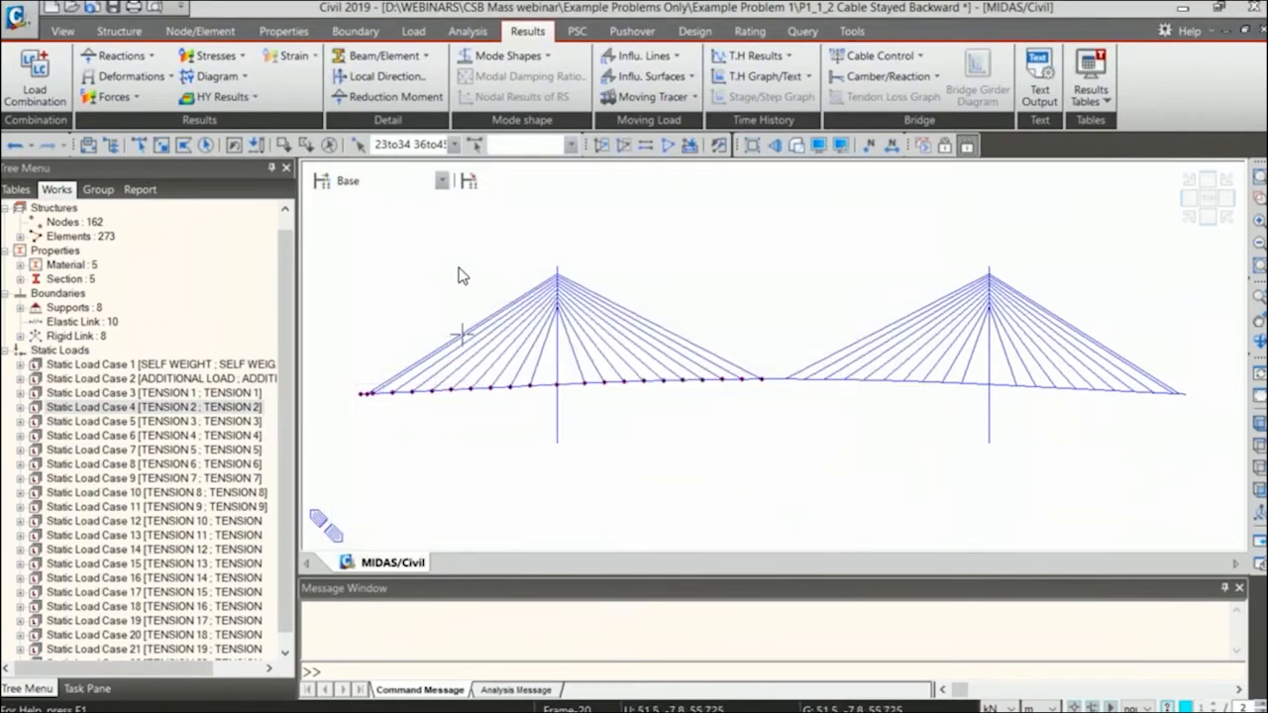
{"action": "key", "text": "Escape"}
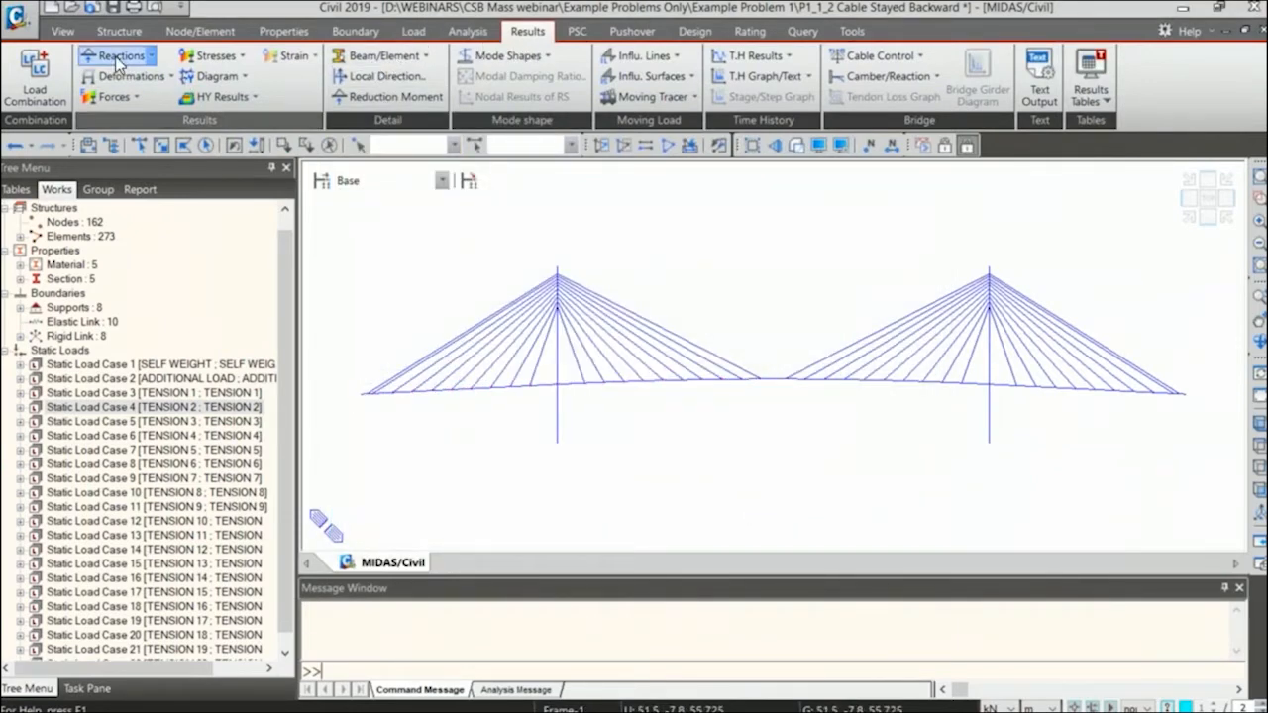
Bring up the deformed shape settings and choose the LCB1 combination.
{"action": "left_click", "coordinate": [125, 78]}
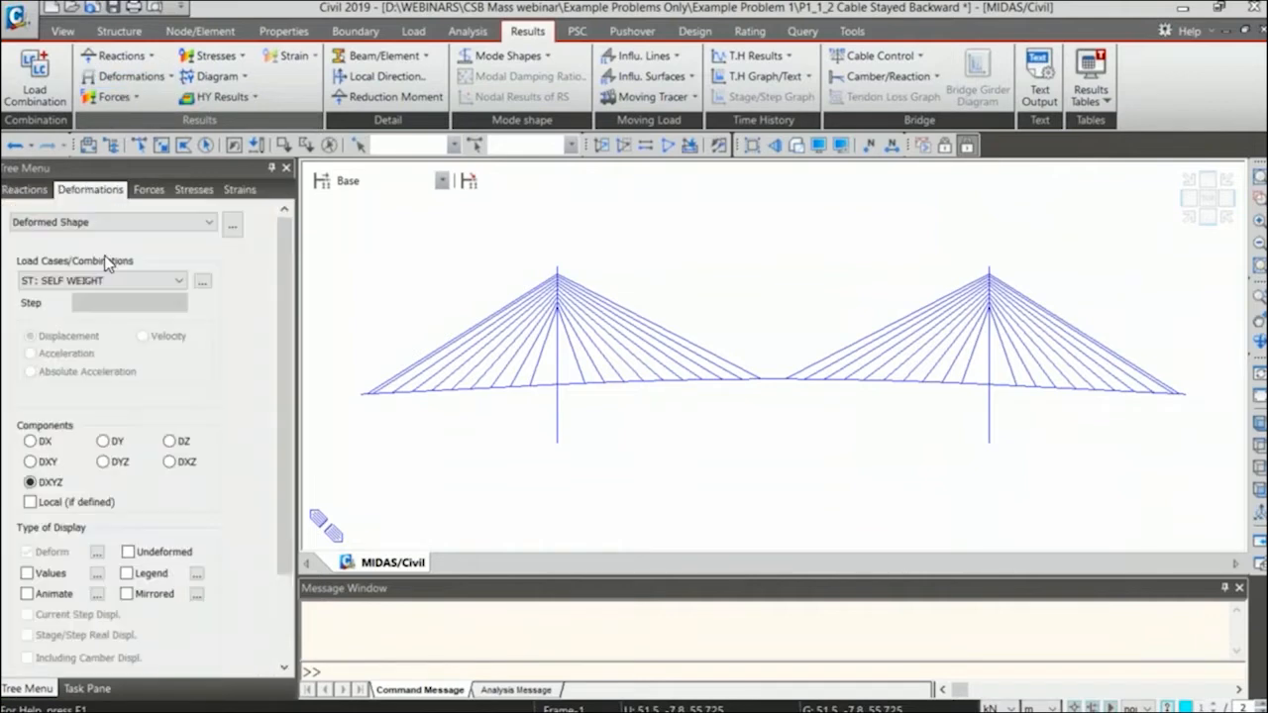
{"action": "left_click", "coordinate": [119, 281]}
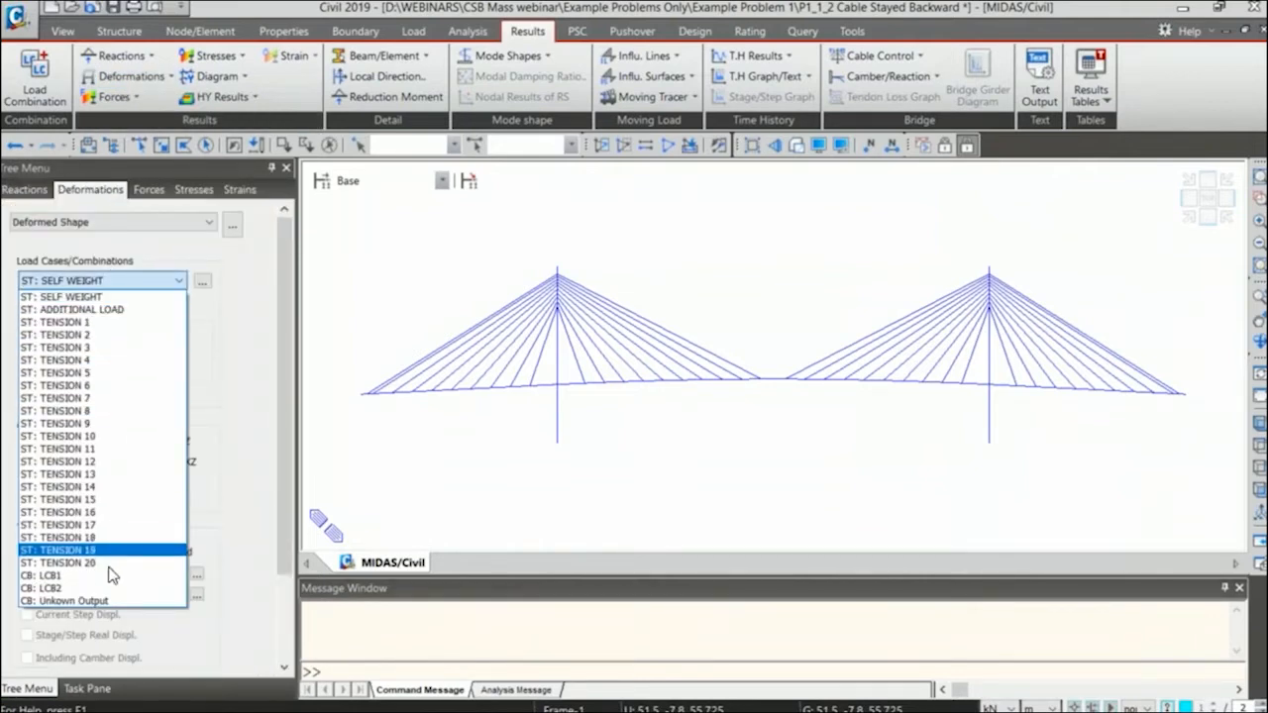
{"action": "left_click", "coordinate": [112, 576]}
{"action": "left_click_drag", "start_coordinate": [282, 379], "coordinate": [285, 506]}
{"action": "left_click_drag", "start_coordinate": [277, 369], "coordinate": [294, 222]}
Review the load combination list and highlight the TENSION 1 to TENSION 20 factors of LCB1.
{"action": "left_click", "coordinate": [35, 81]}
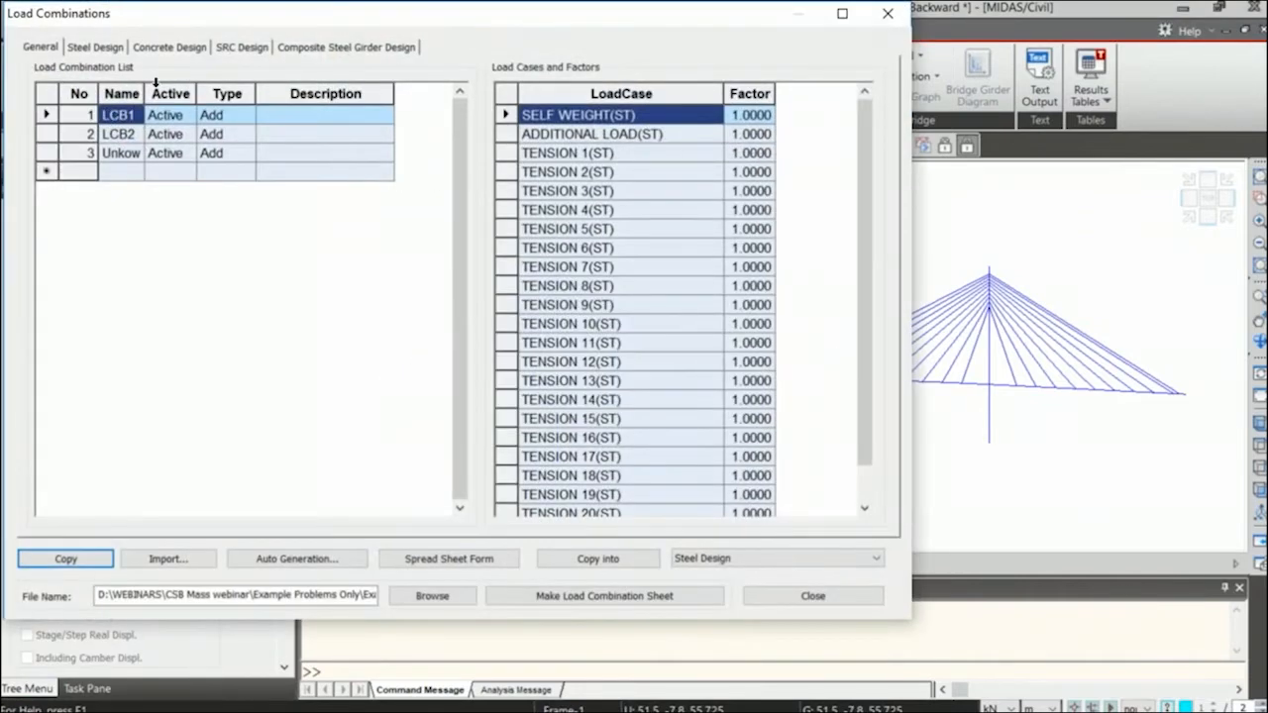
{"action": "left_click_drag", "start_coordinate": [145, 93], "coordinate": [156, 93]}
{"action": "left_click_drag", "start_coordinate": [763, 155], "coordinate": [691, 477]}
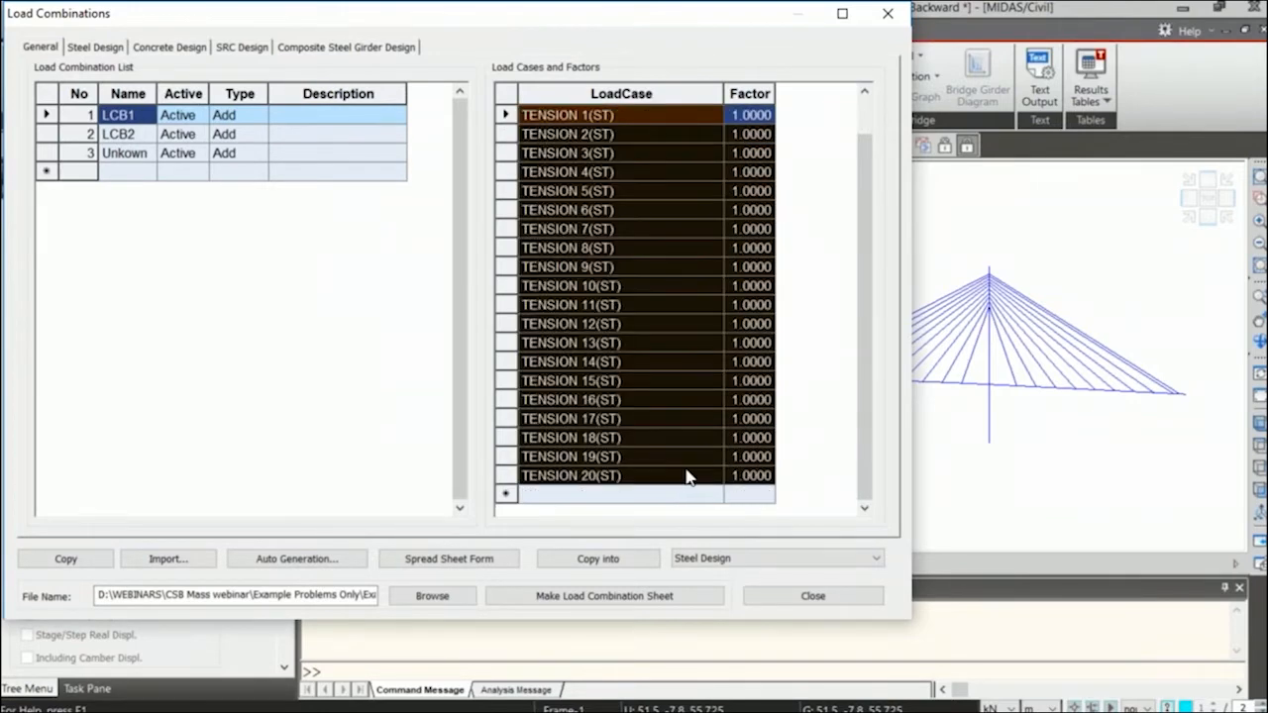
Inspect the TENSION factors of the Unkown Output combination with its full name visible, and close the load combinations.
{"action": "right_click", "coordinate": [115, 156]}
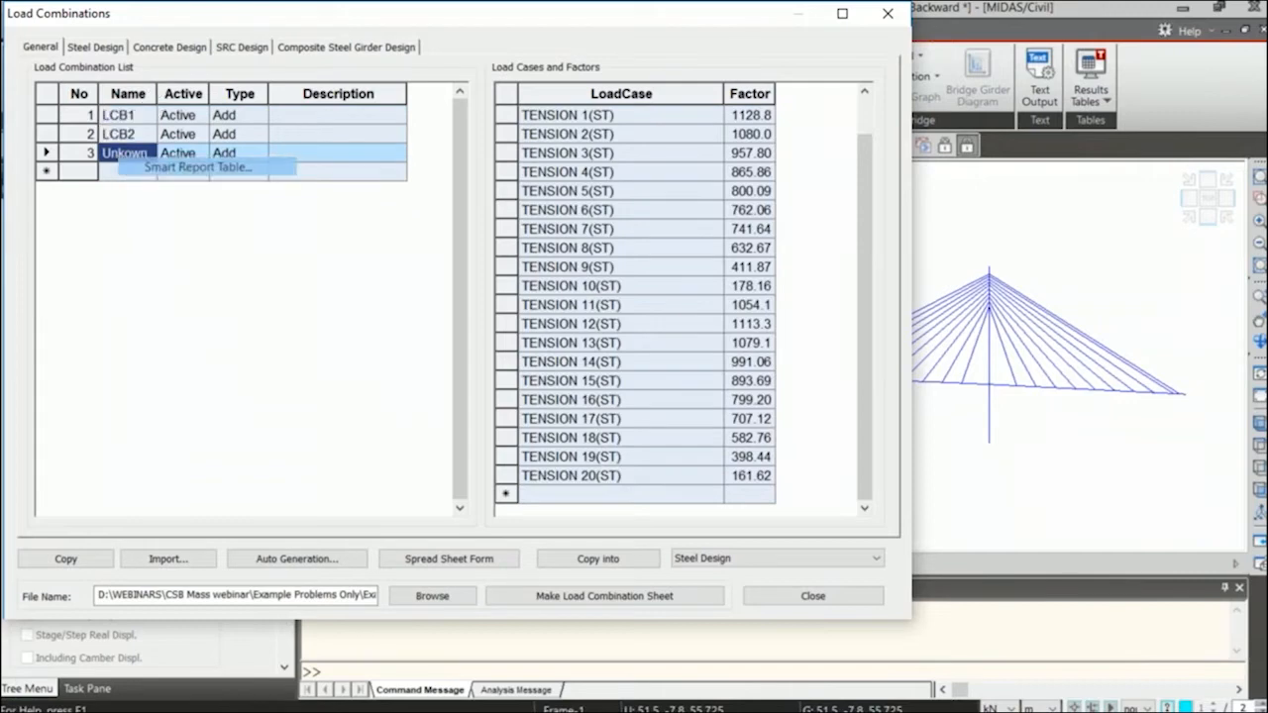
{"action": "left_click", "coordinate": [199, 166]}
{"action": "left_click", "coordinate": [566, 179]}
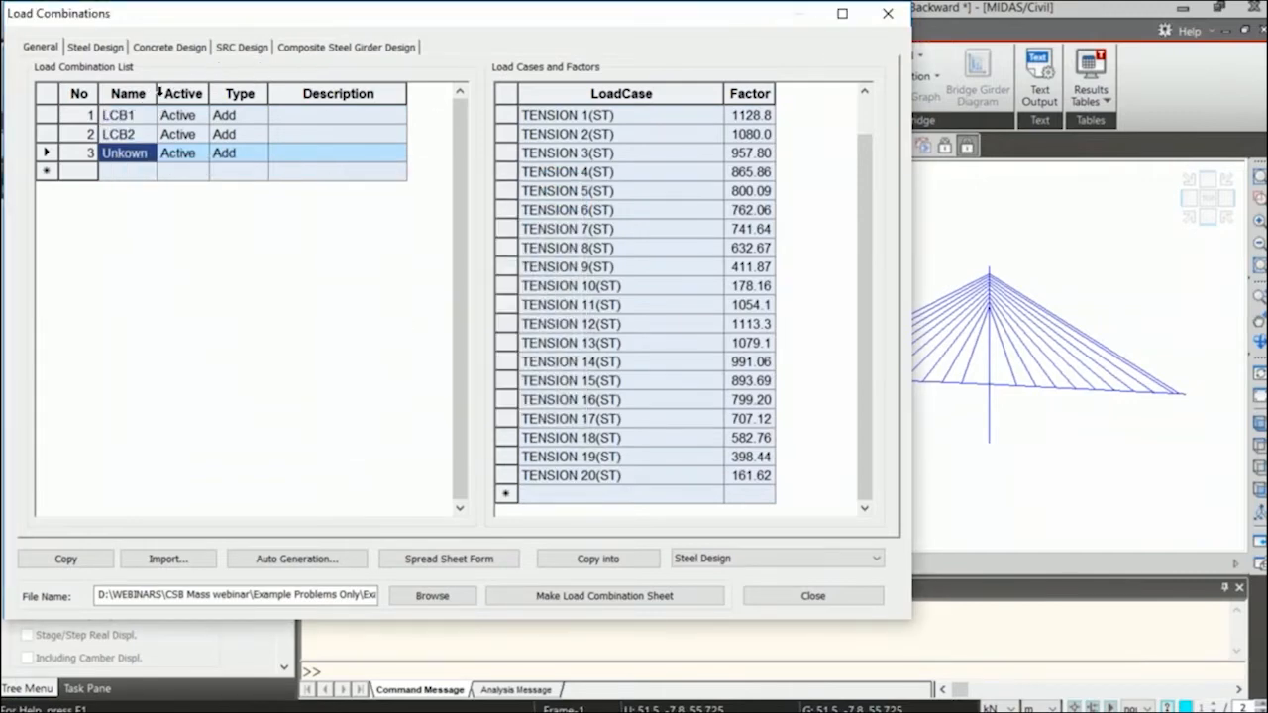
{"action": "double_click", "coordinate": [156, 94]}
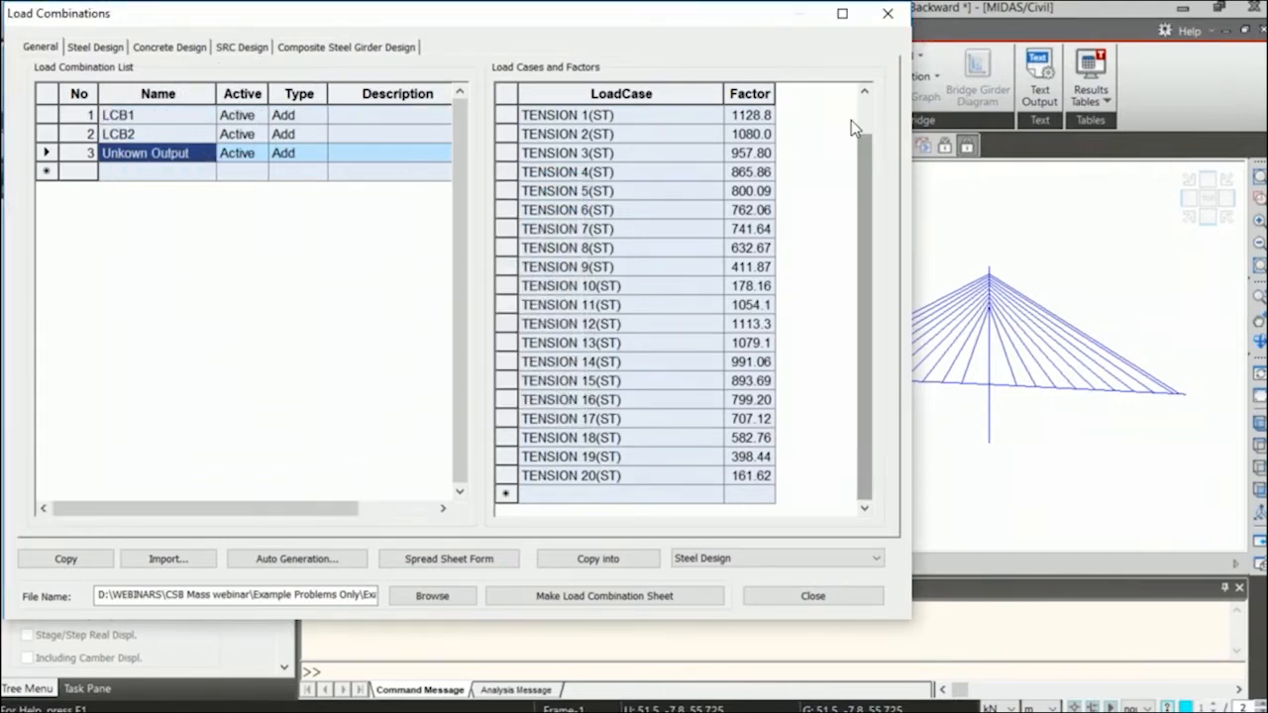
{"action": "scroll", "coordinate": [776, 169], "scroll_direction": "up", "scroll_amount": 1}
{"action": "left_click_drag", "start_coordinate": [750, 154], "coordinate": [735, 515]}
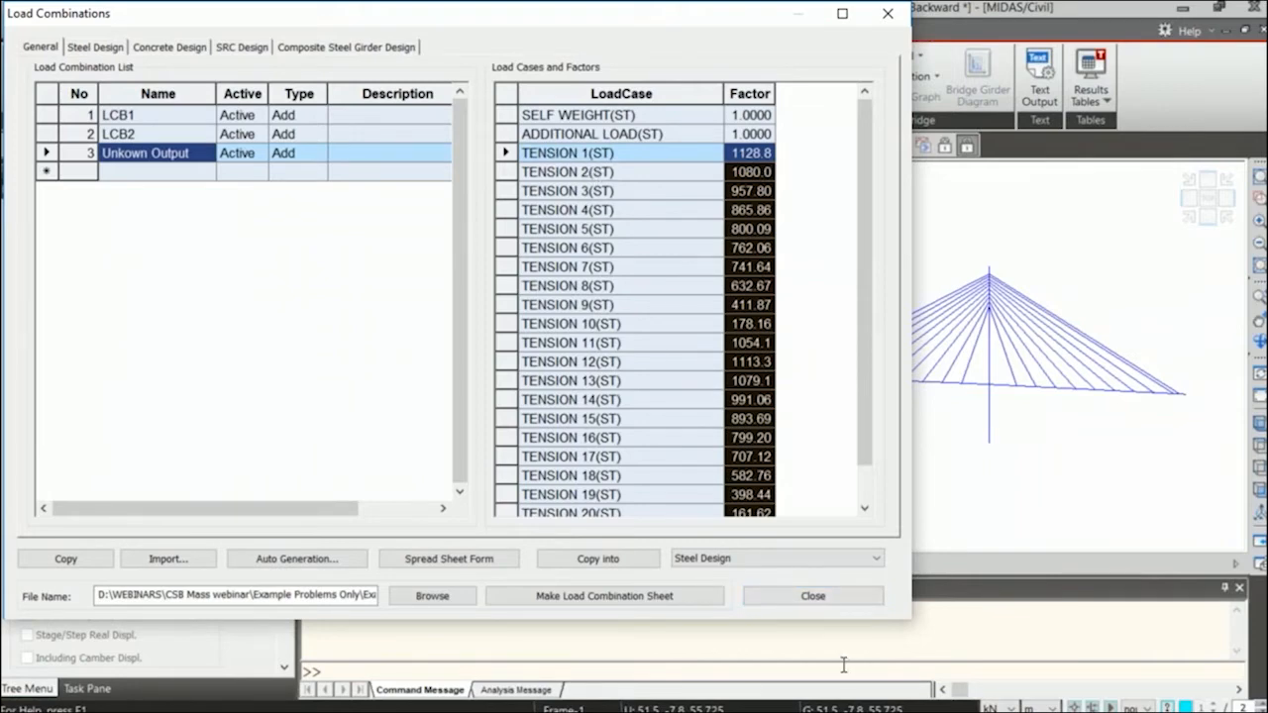
{"action": "left_click", "coordinate": [810, 596]}
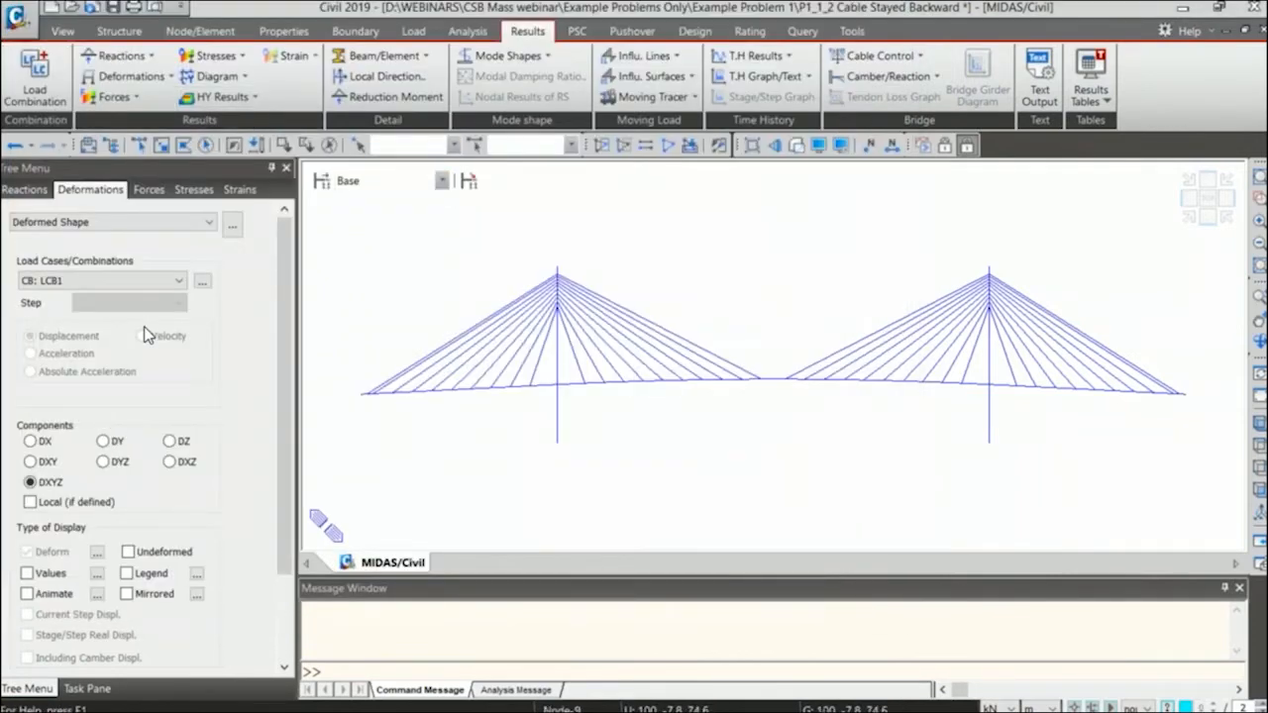
Display the deformed shape for LCB1 with its legend, and select node 46 at midspan.
{"action": "left_click", "coordinate": [148, 280]}
{"action": "left_click", "coordinate": [147, 281]}
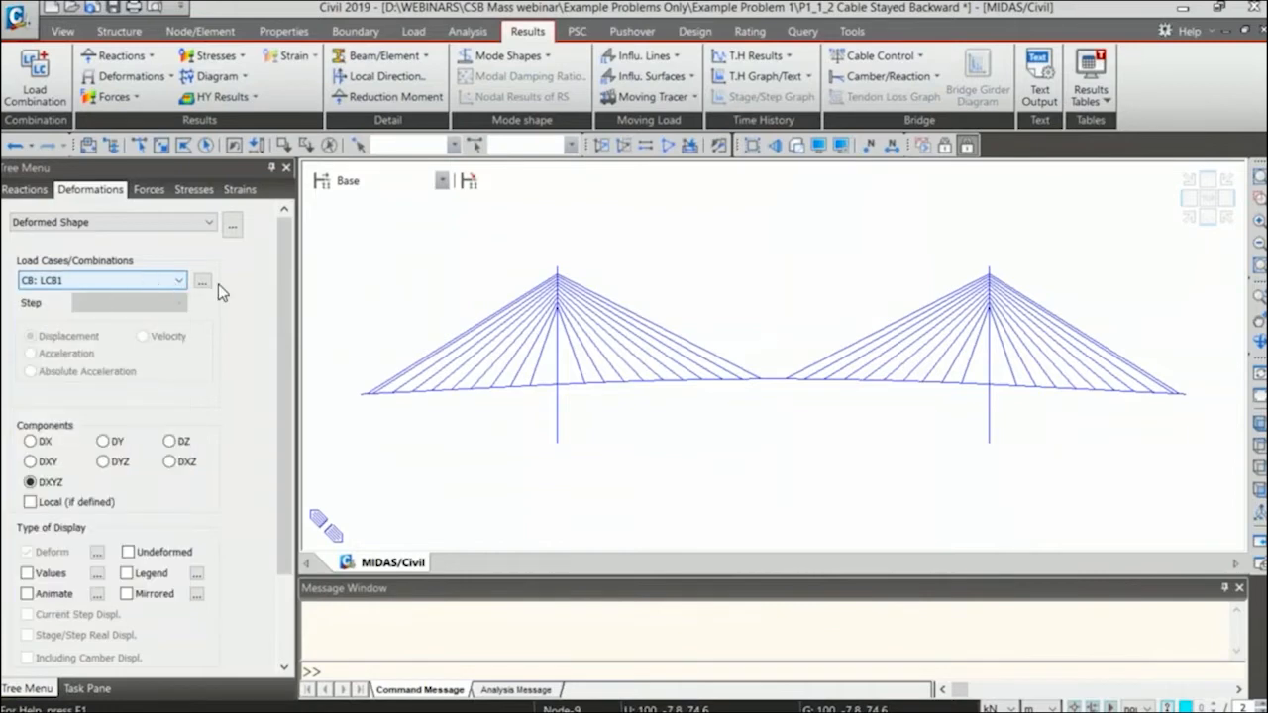
{"action": "left_click_drag", "start_coordinate": [279, 266], "coordinate": [280, 351]}
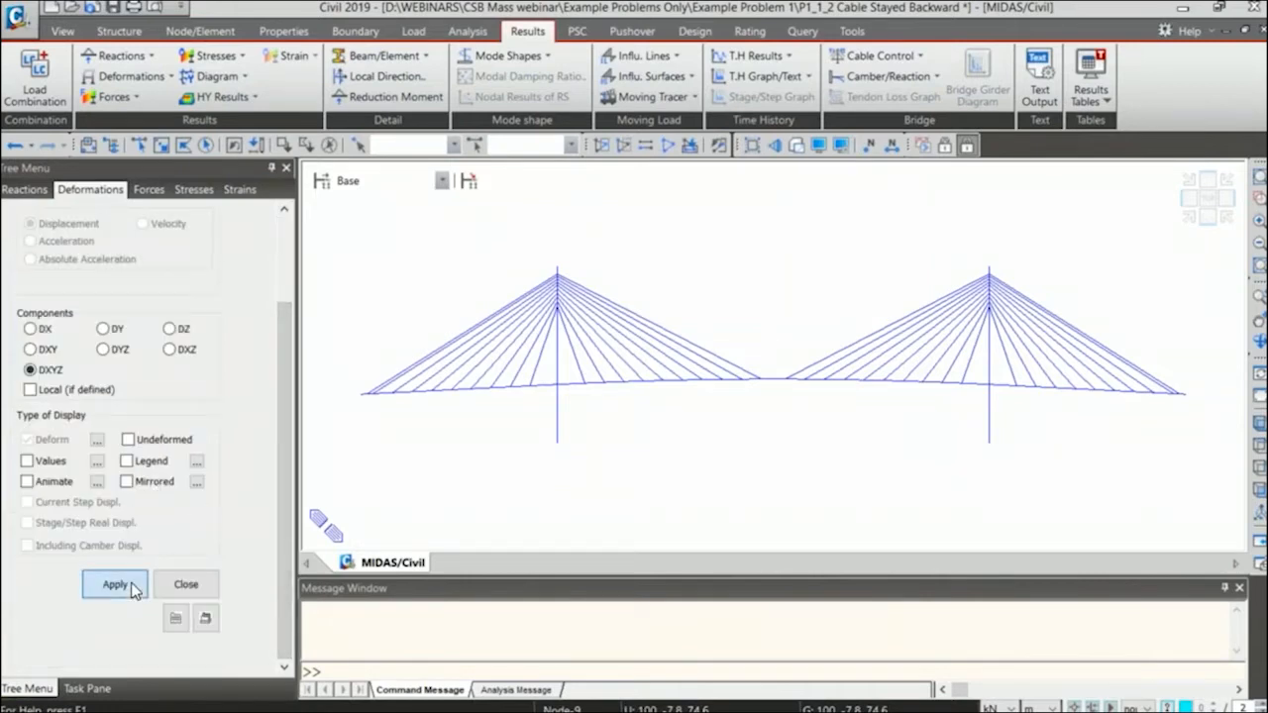
{"action": "left_click", "coordinate": [134, 588]}
{"action": "left_click", "coordinate": [199, 461]}
{"action": "left_click", "coordinate": [662, 358]}
{"action": "left_click", "coordinate": [611, 437]}
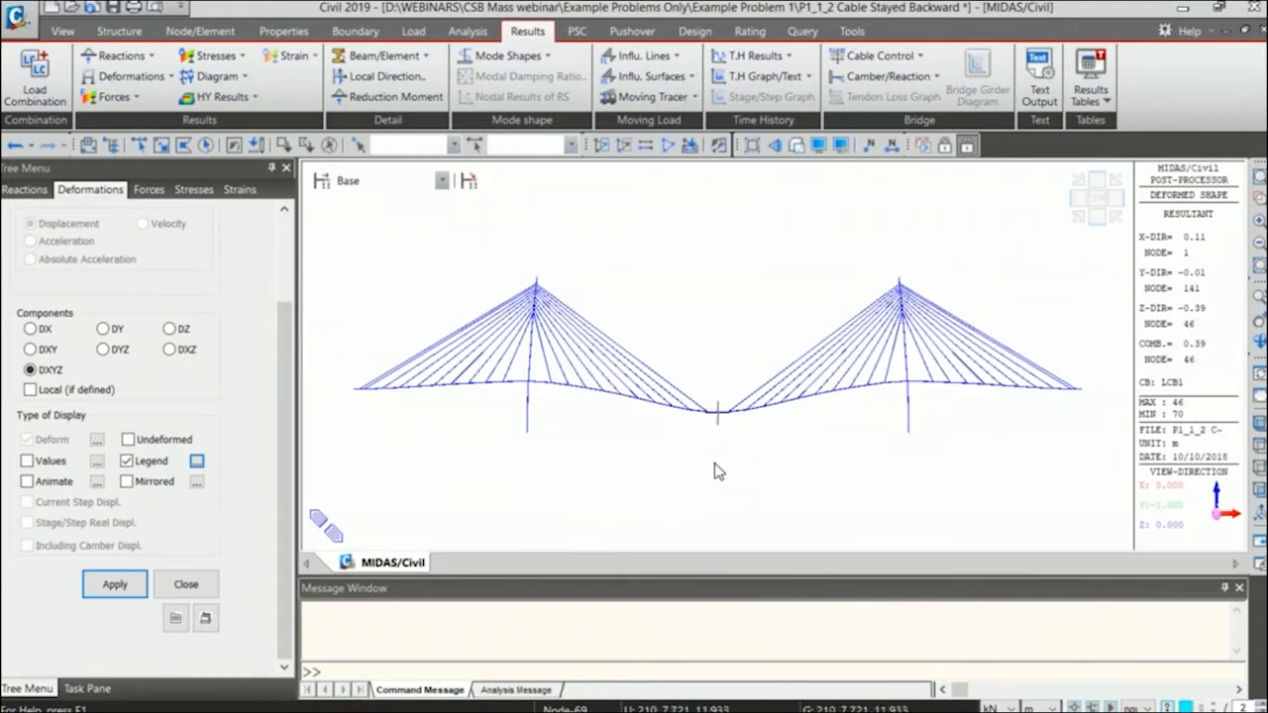
{"action": "left_click", "coordinate": [399, 147]}
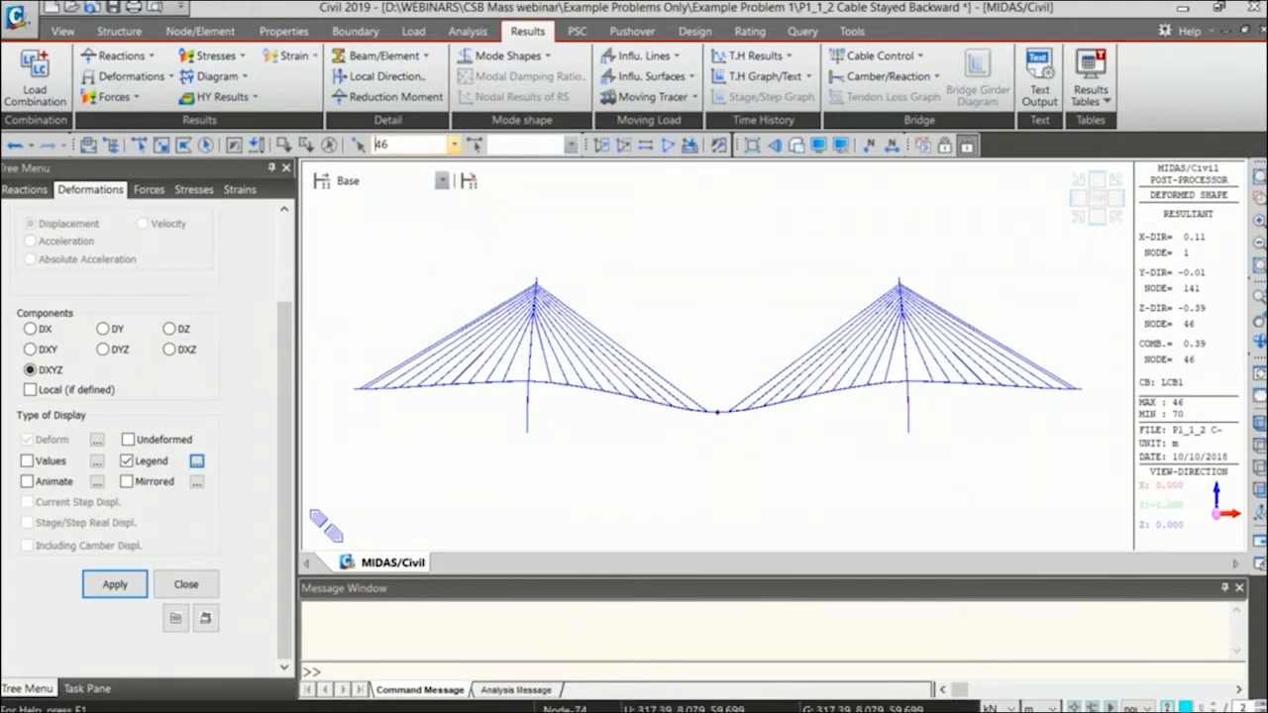
Display the deformed shape for the Unkown Output combination.
{"action": "scroll", "coordinate": [288, 234], "scroll_direction": "up", "scroll_amount": 2}
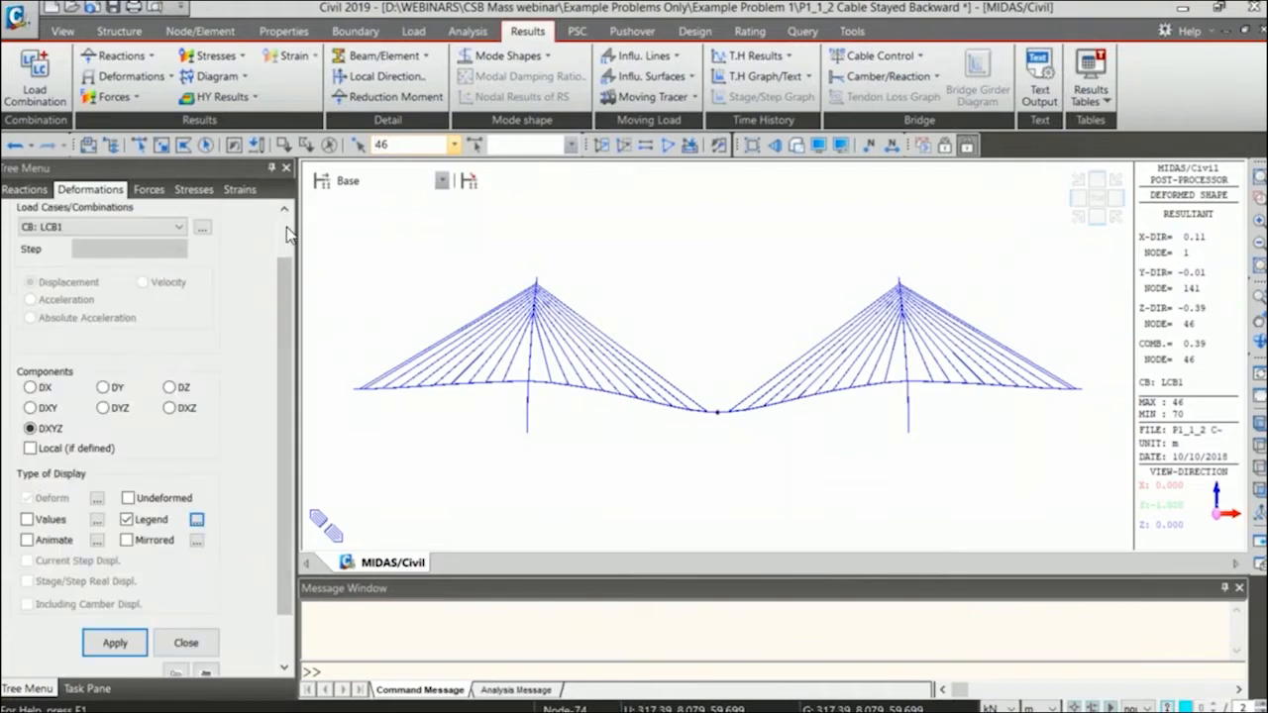
{"action": "scroll", "coordinate": [287, 234], "scroll_direction": "up", "scroll_amount": 2}
{"action": "left_click", "coordinate": [177, 280]}
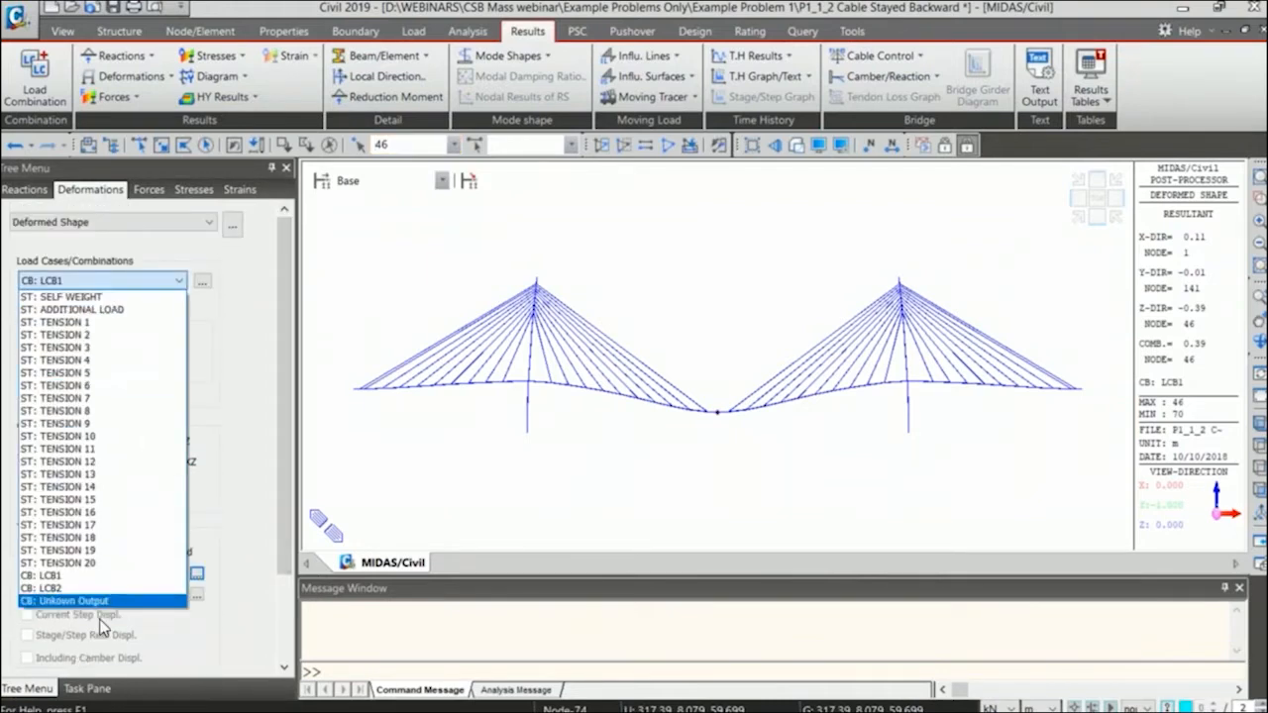
{"action": "left_click", "coordinate": [118, 600]}
{"action": "scroll", "coordinate": [158, 588], "scroll_direction": "down", "scroll_amount": 3}
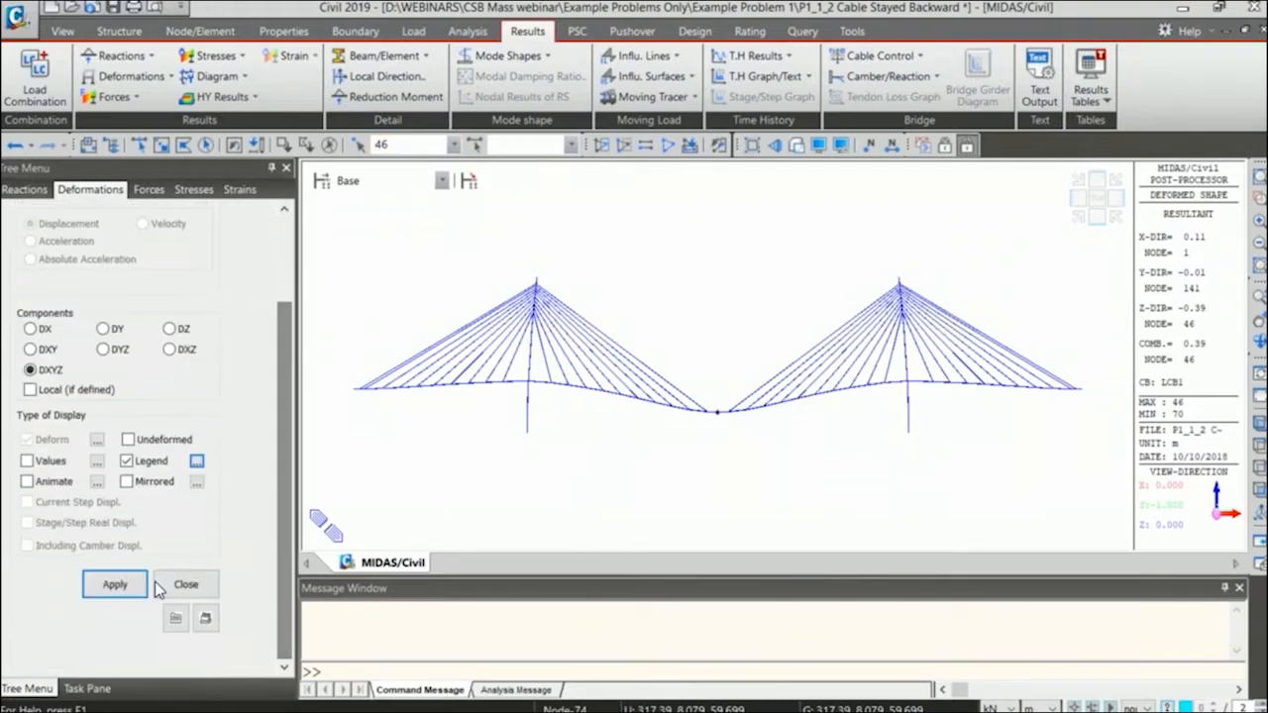
{"action": "left_click", "coordinate": [133, 585]}
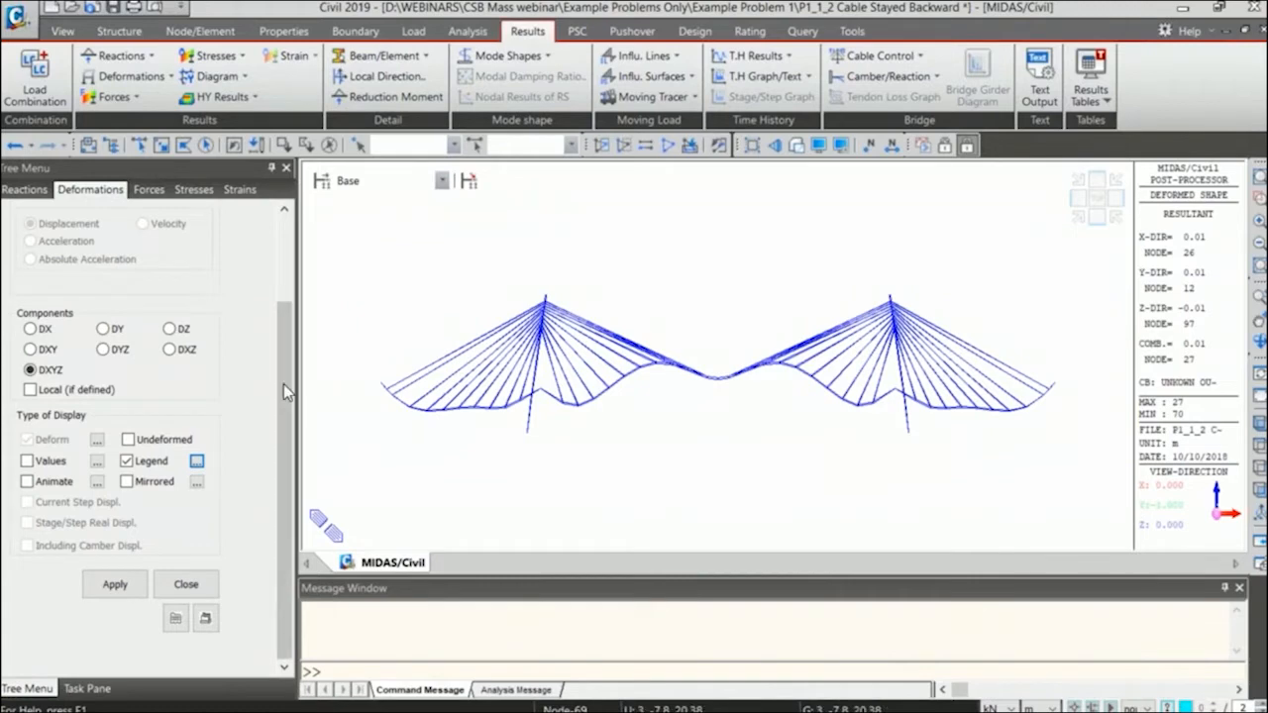
{"action": "left_click_drag", "start_coordinate": [283, 383], "coordinate": [283, 274]}
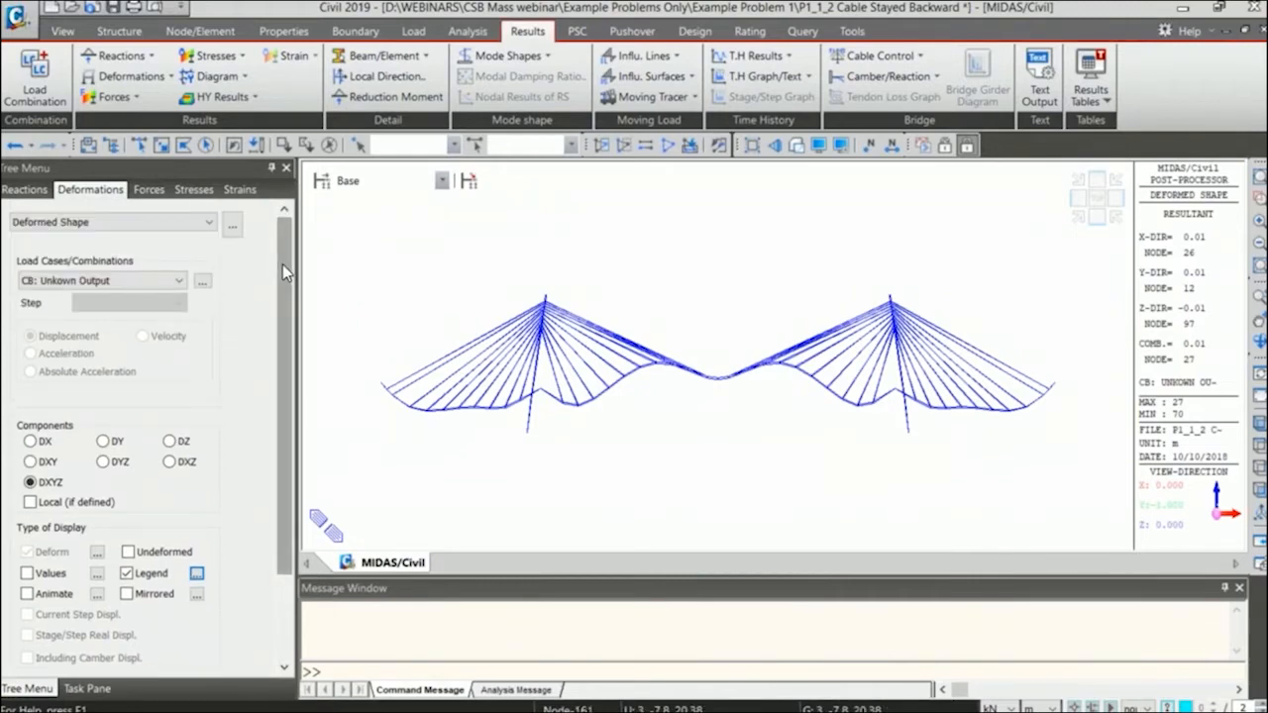
{"action": "scroll", "coordinate": [282, 264], "scroll_direction": "down", "scroll_amount": 5}
{"action": "scroll", "coordinate": [265, 240], "scroll_direction": "up", "scroll_amount": 5}
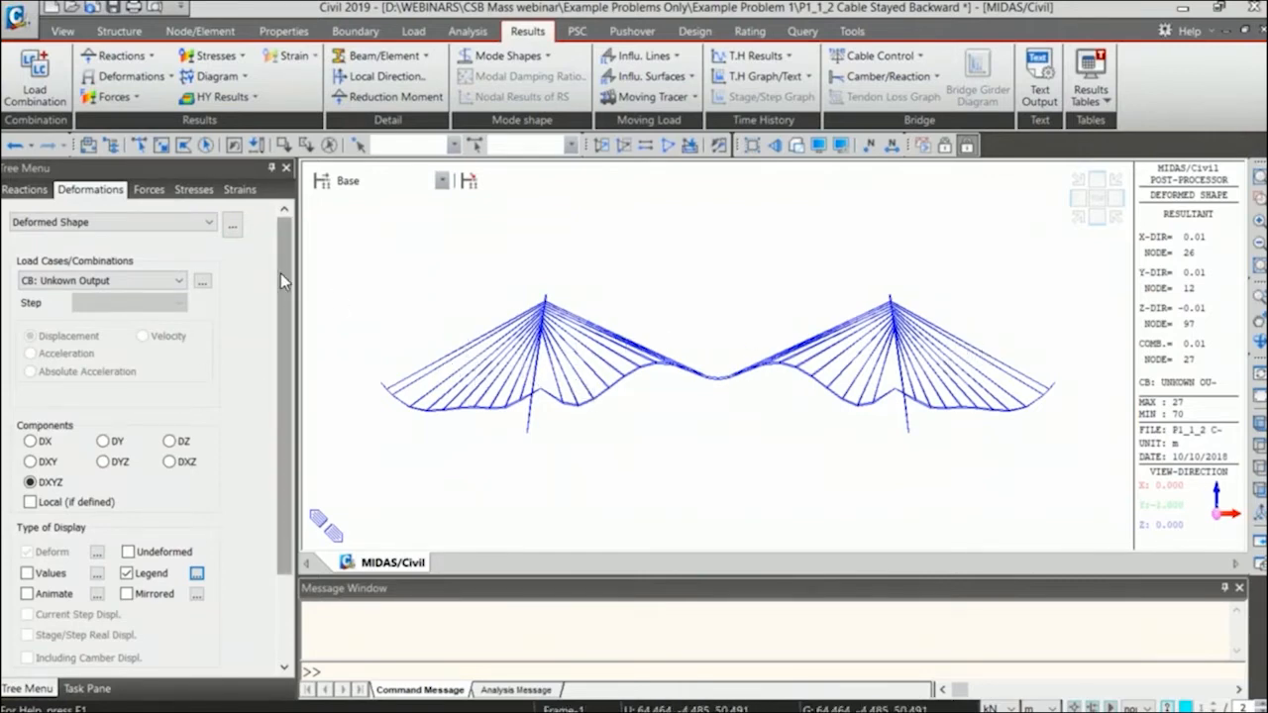
{"action": "scroll", "coordinate": [281, 297], "scroll_direction": "down", "scroll_amount": 3}
{"action": "scroll", "coordinate": [282, 321], "scroll_direction": "up", "scroll_amount": 5}
Display the My beam diagram for Unkown Output without the deformed shape, and close the force display settings.
{"action": "left_click", "coordinate": [111, 97]}
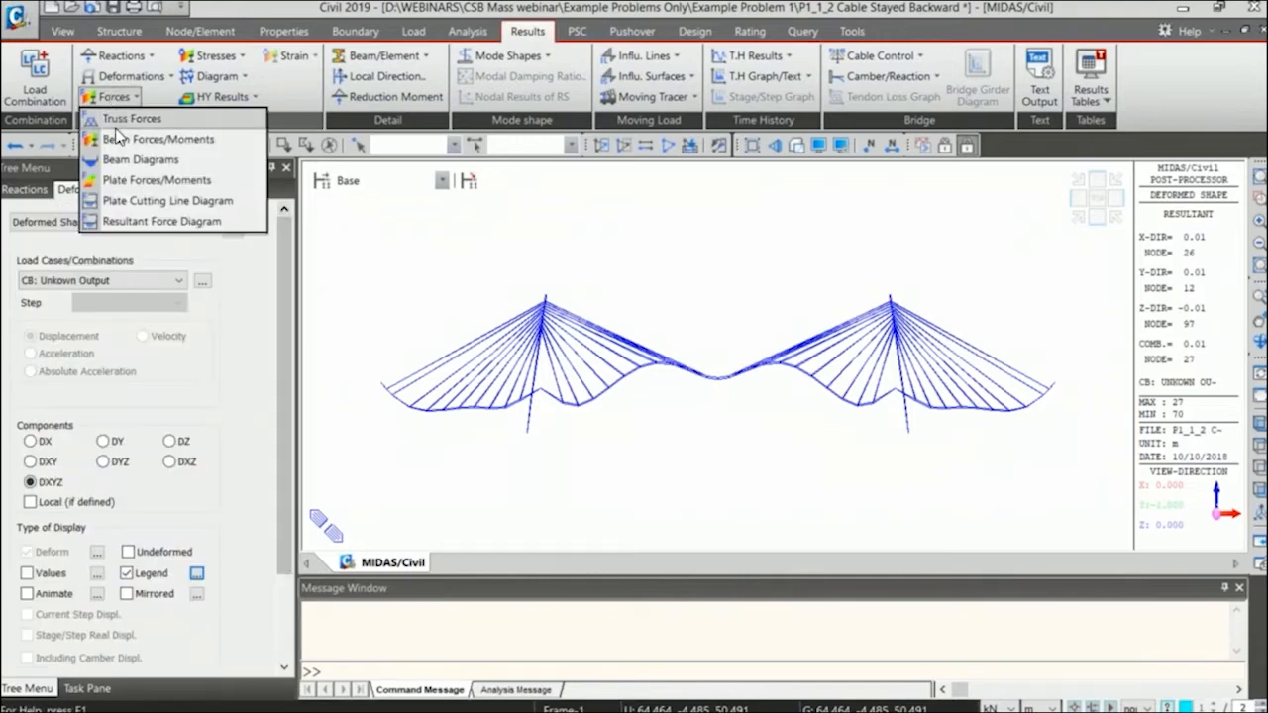
{"action": "left_click", "coordinate": [138, 161]}
{"action": "scroll", "coordinate": [283, 383], "scroll_direction": "down", "scroll_amount": 3}
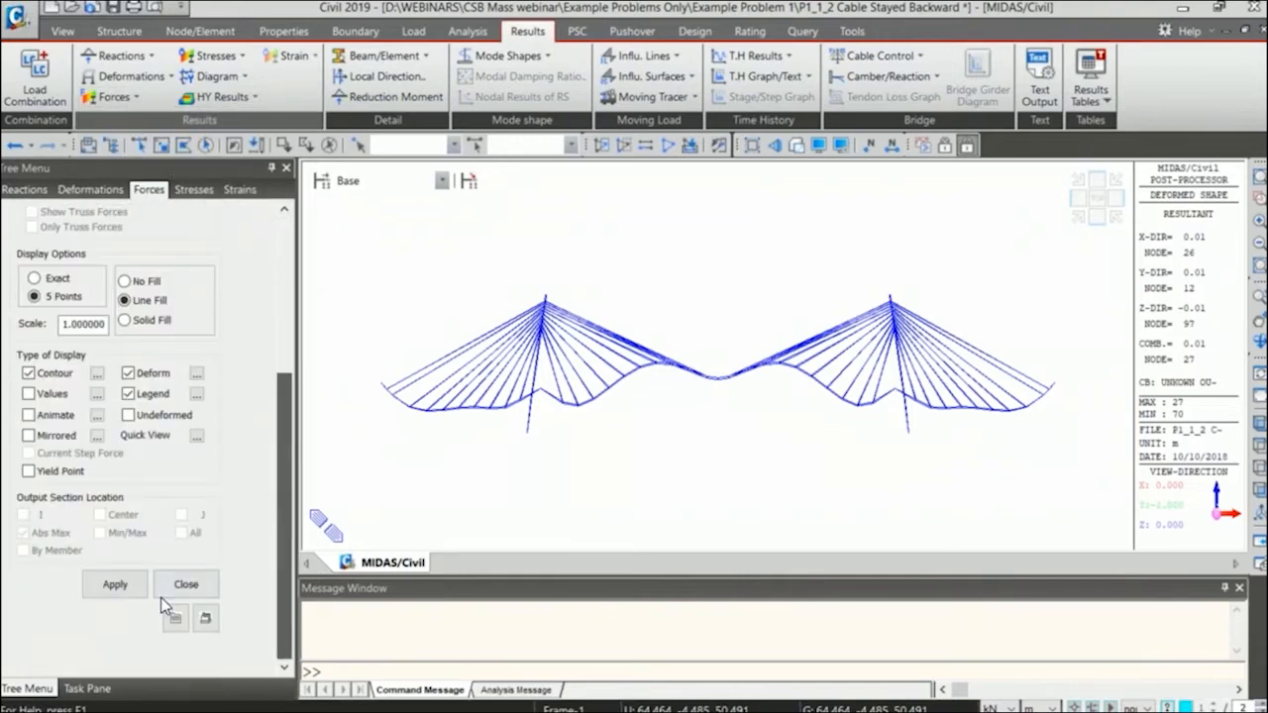
{"action": "left_click", "coordinate": [94, 583]}
{"action": "left_click", "coordinate": [127, 374]}
{"action": "left_click", "coordinate": [116, 585]}
{"action": "left_click_drag", "start_coordinate": [286, 447], "coordinate": [290, 286]}
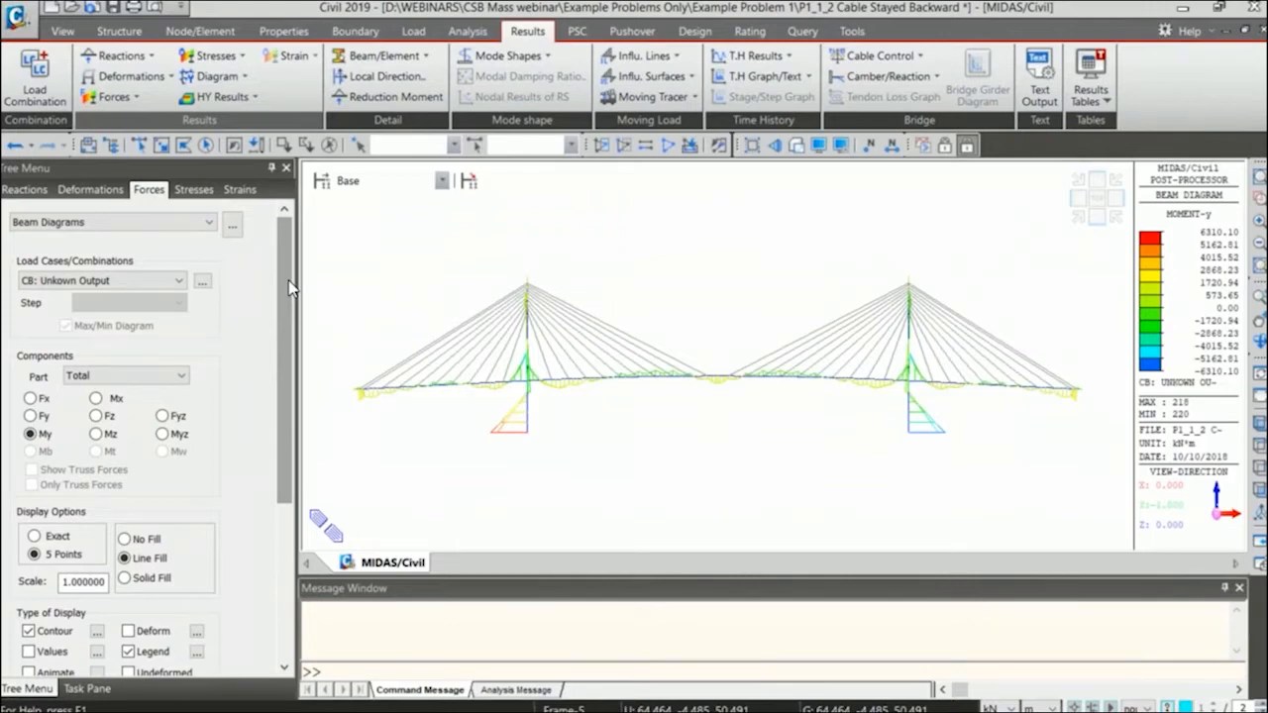
{"action": "scroll", "coordinate": [197, 556], "scroll_direction": "down", "scroll_amount": 5}
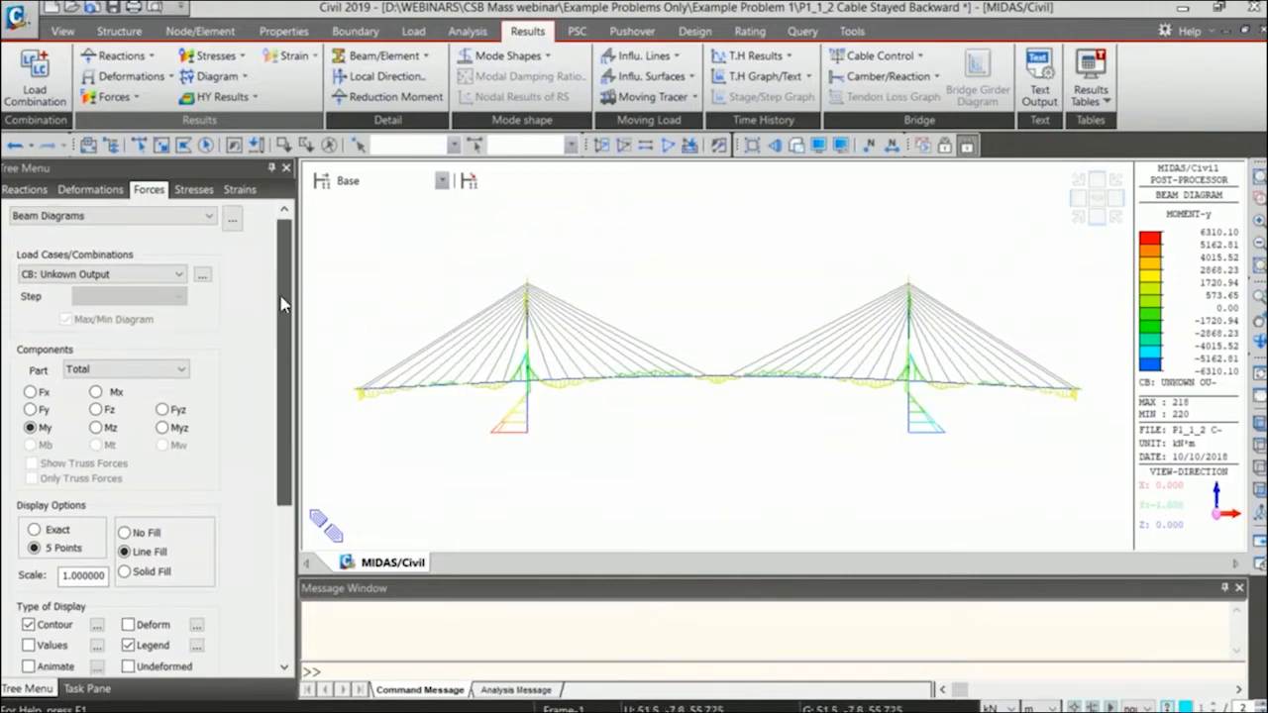
{"action": "left_click", "coordinate": [186, 584]}
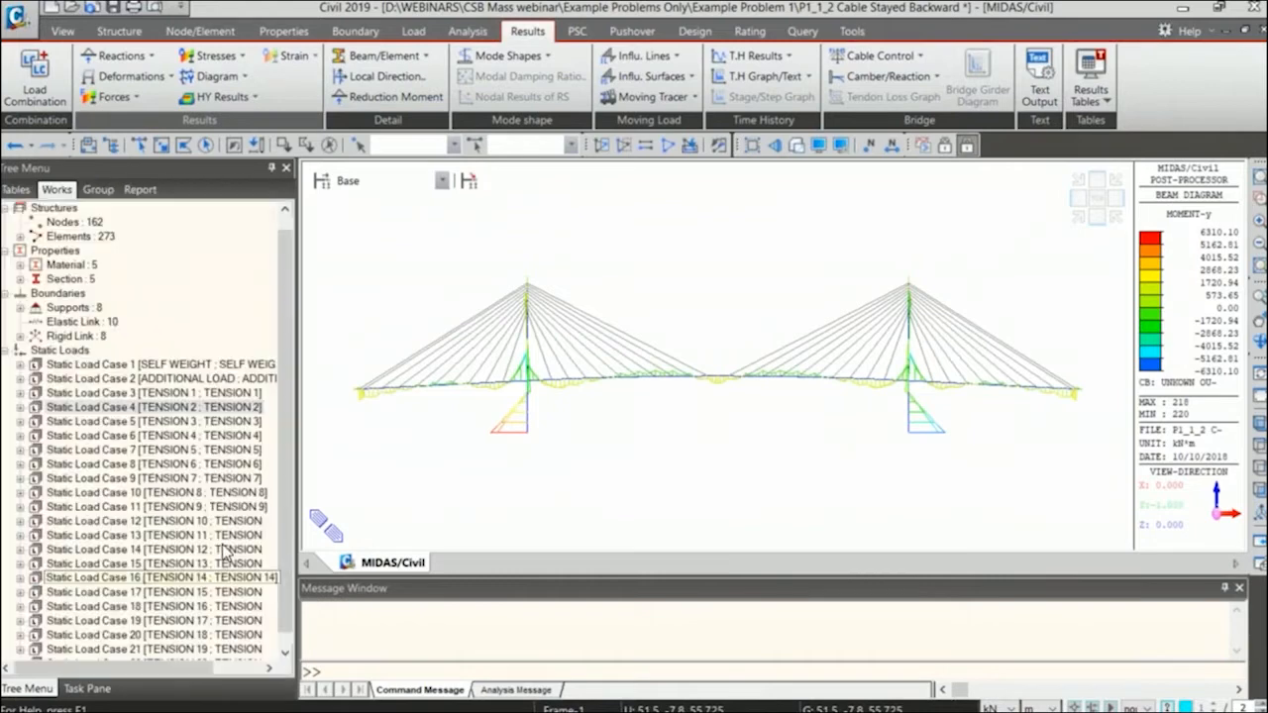
View the pretension loads of the TENSION 1 load case in a table.
{"action": "double_click", "coordinate": [187, 394]}
{"action": "right_click", "coordinate": [147, 407]}
{"action": "left_click", "coordinate": [198, 487]}
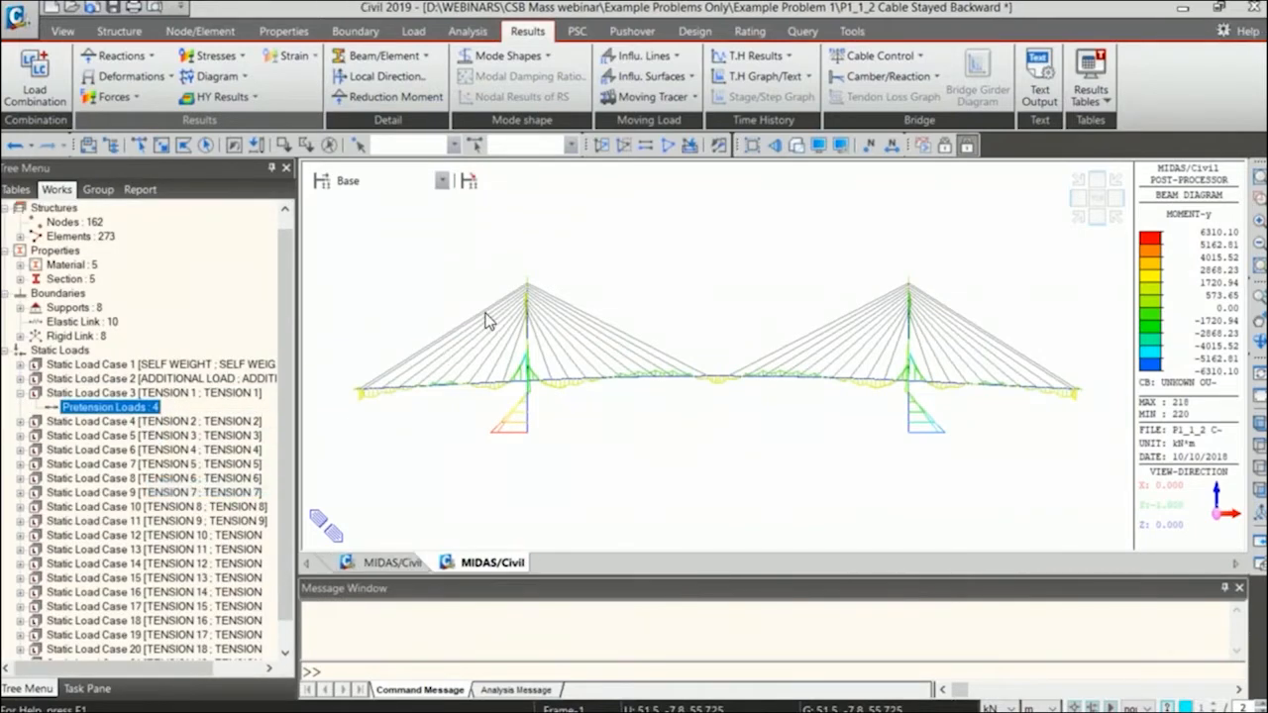
{"action": "scroll", "coordinate": [471, 337], "scroll_direction": "up", "scroll_amount": 12}
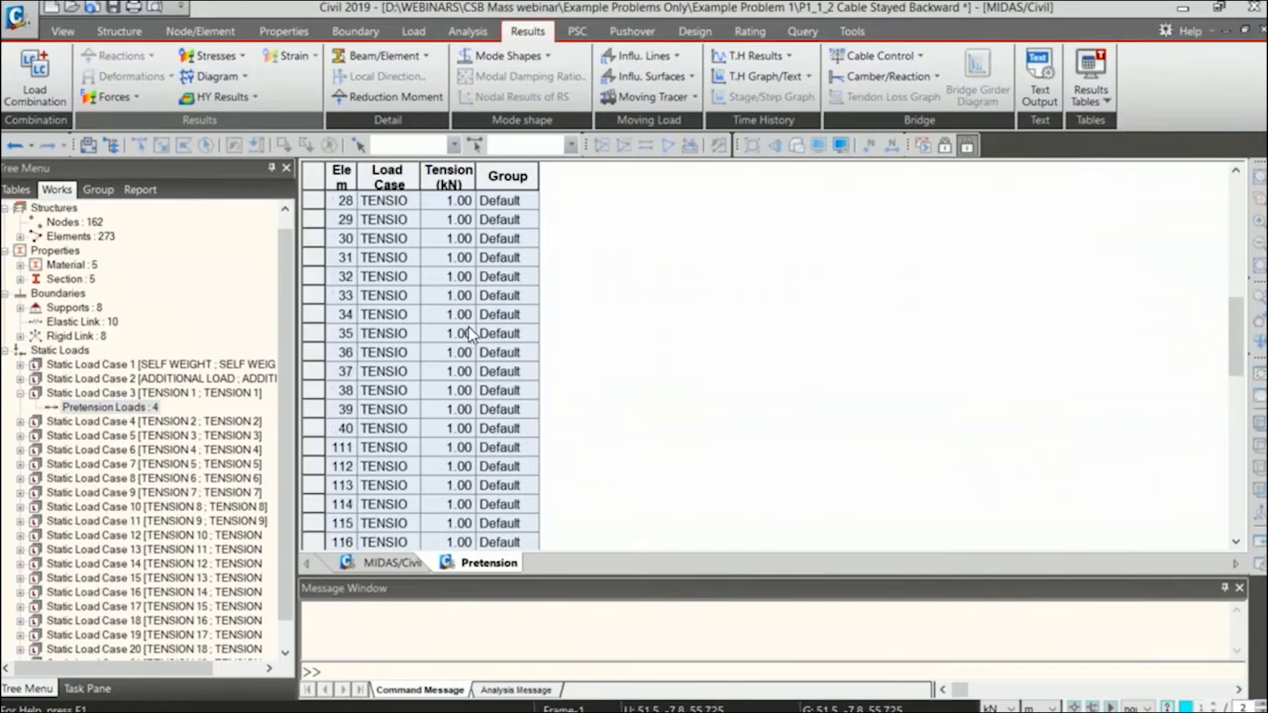
Reopen the load combinations and highlight the TENSION 1 to TENSION 20 factors of Unkown Output.
{"action": "left_click", "coordinate": [35, 79]}
{"action": "left_click", "coordinate": [119, 153]}
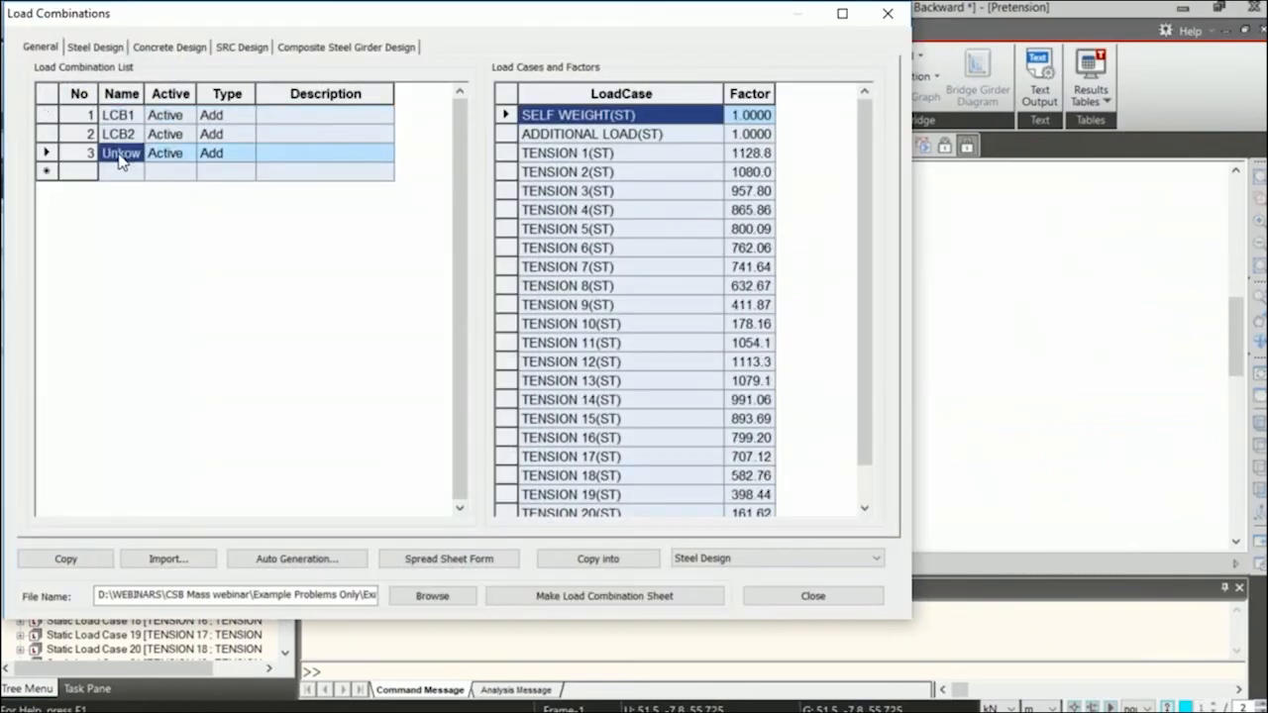
{"action": "left_click_drag", "start_coordinate": [756, 157], "coordinate": [755, 491]}
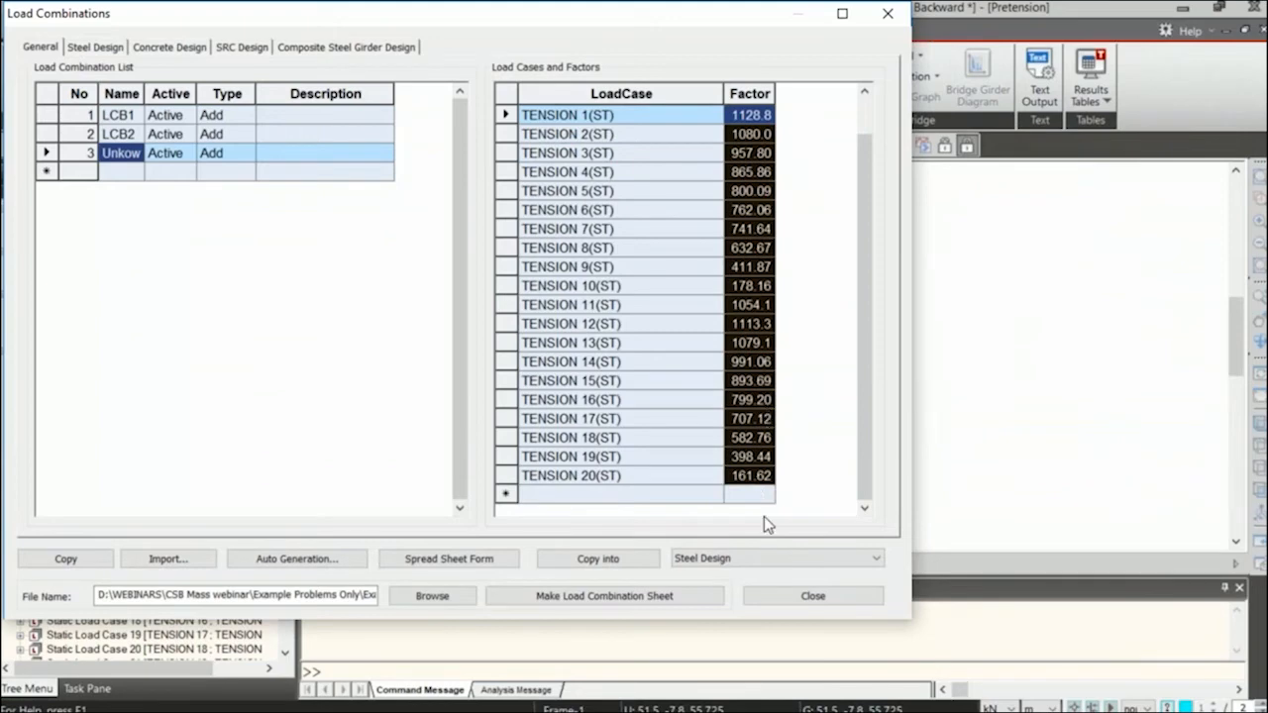
Close the load combinations and the pretension load table to return to the My beam diagram.
{"action": "left_click", "coordinate": [797, 596]}
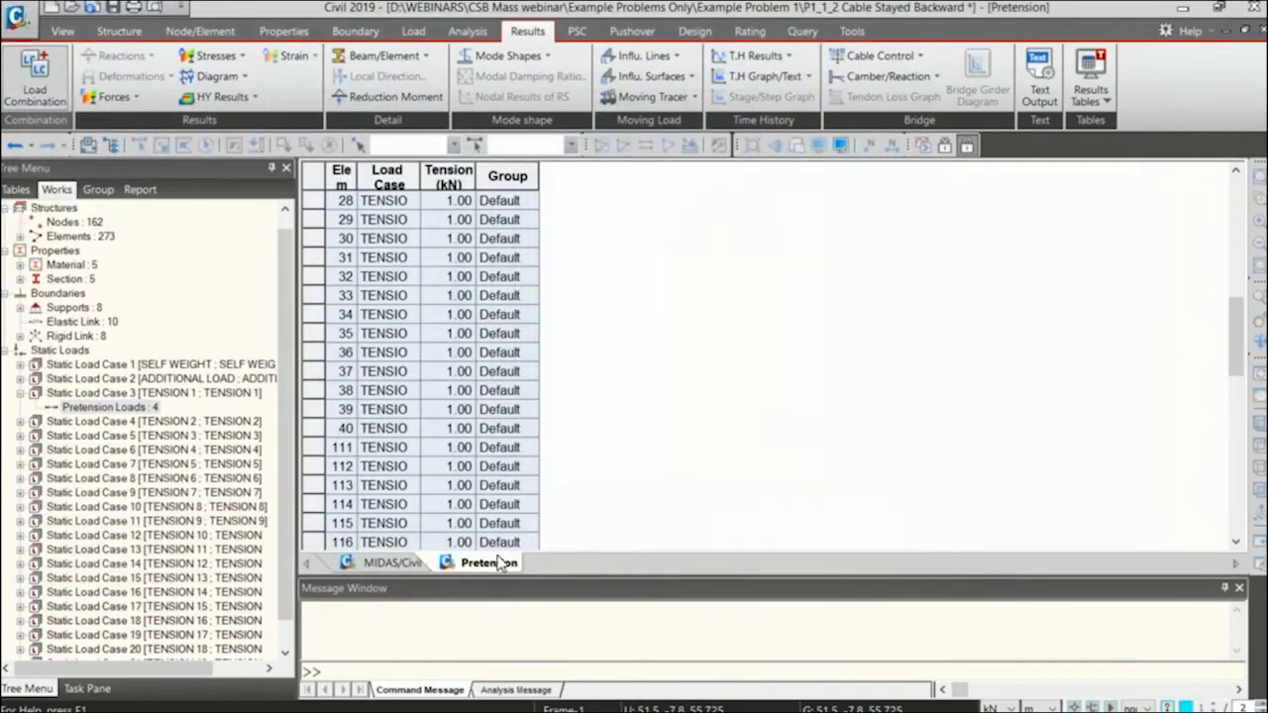
{"action": "middle_click", "coordinate": [497, 567]}
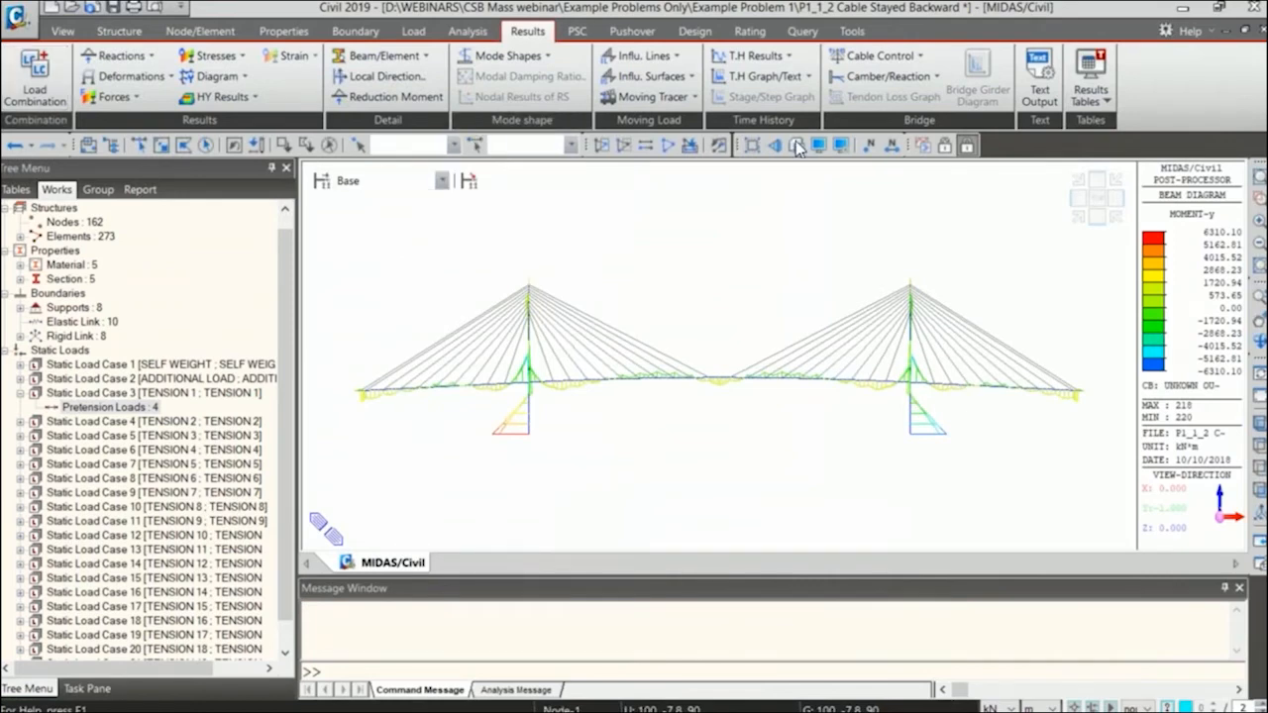
{"action": "left_click", "coordinate": [897, 57]}
{"action": "left_click", "coordinate": [895, 58]}
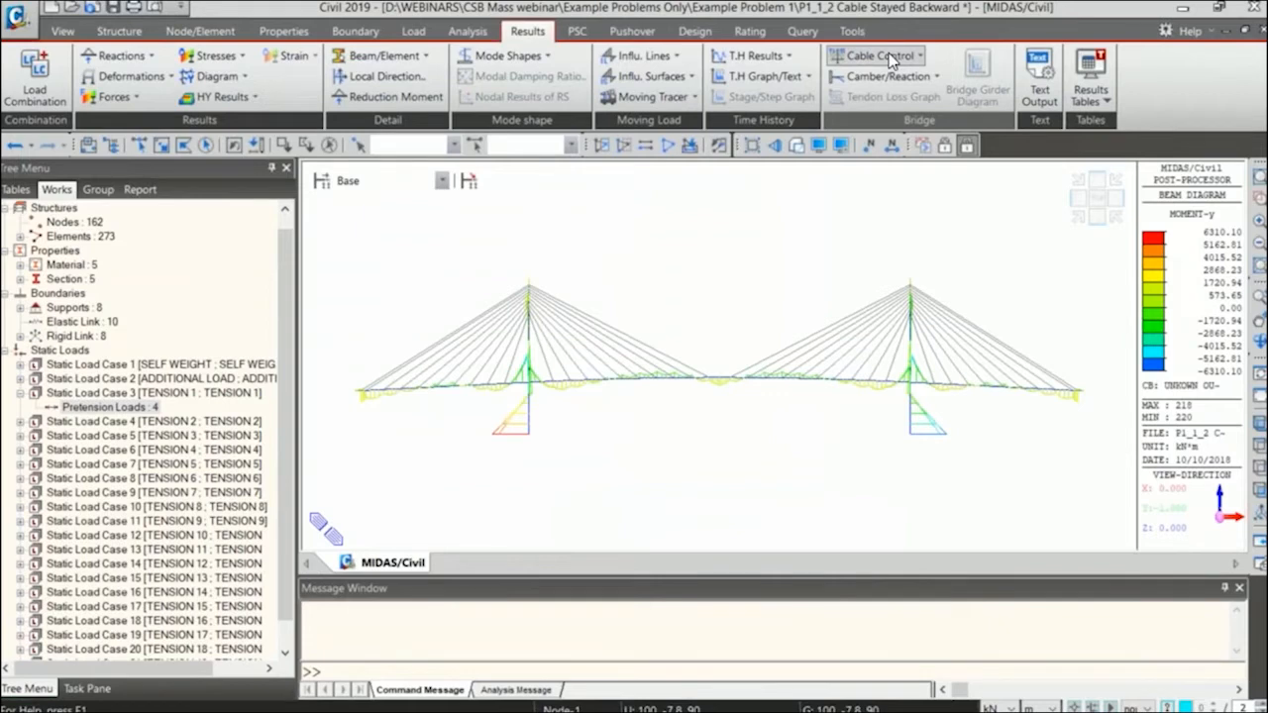
Reopen the table of TENSION 1 pretension loads for review, and return to the model view.
{"action": "right_click", "coordinate": [109, 407]}
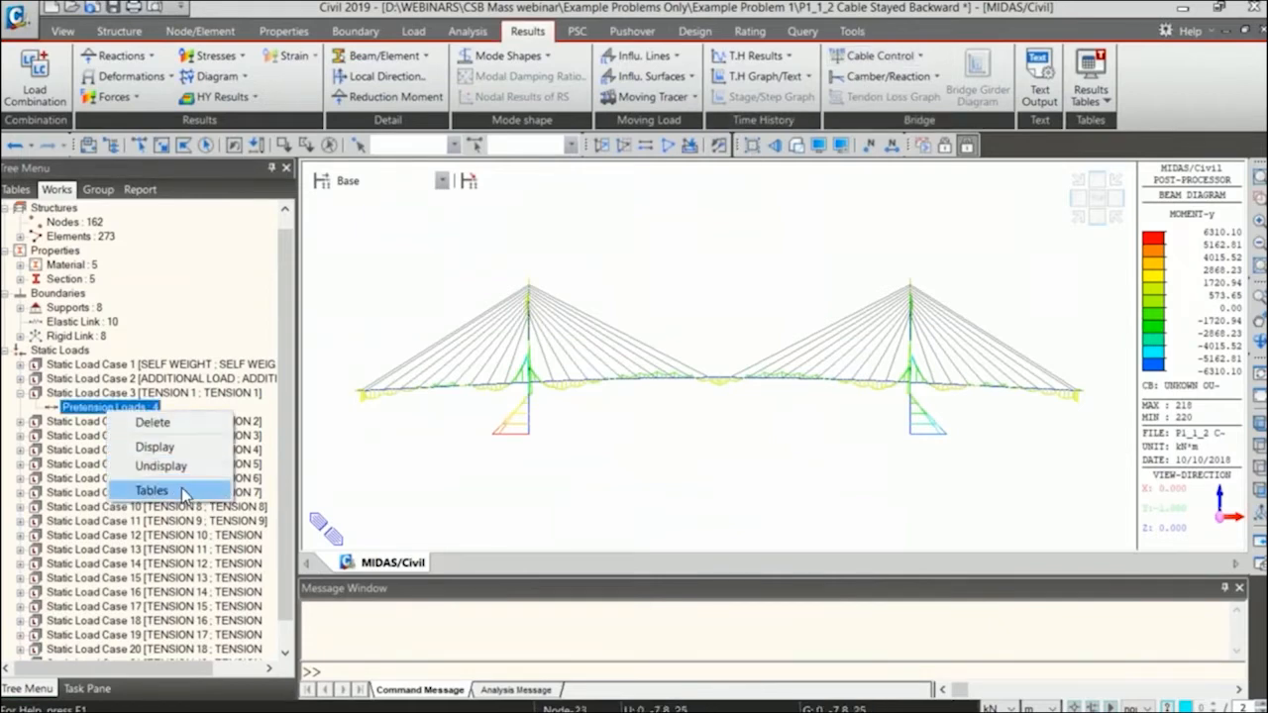
{"action": "left_click", "coordinate": [182, 493]}
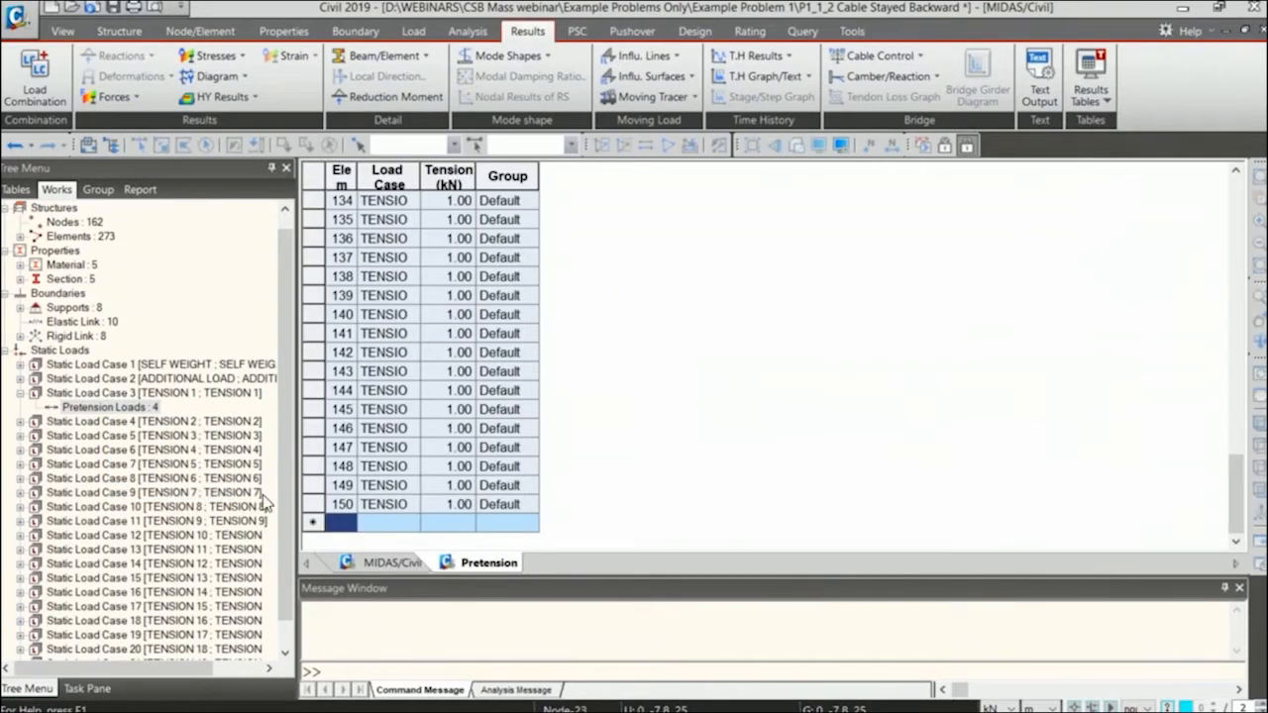
{"action": "left_click", "coordinate": [394, 564]}
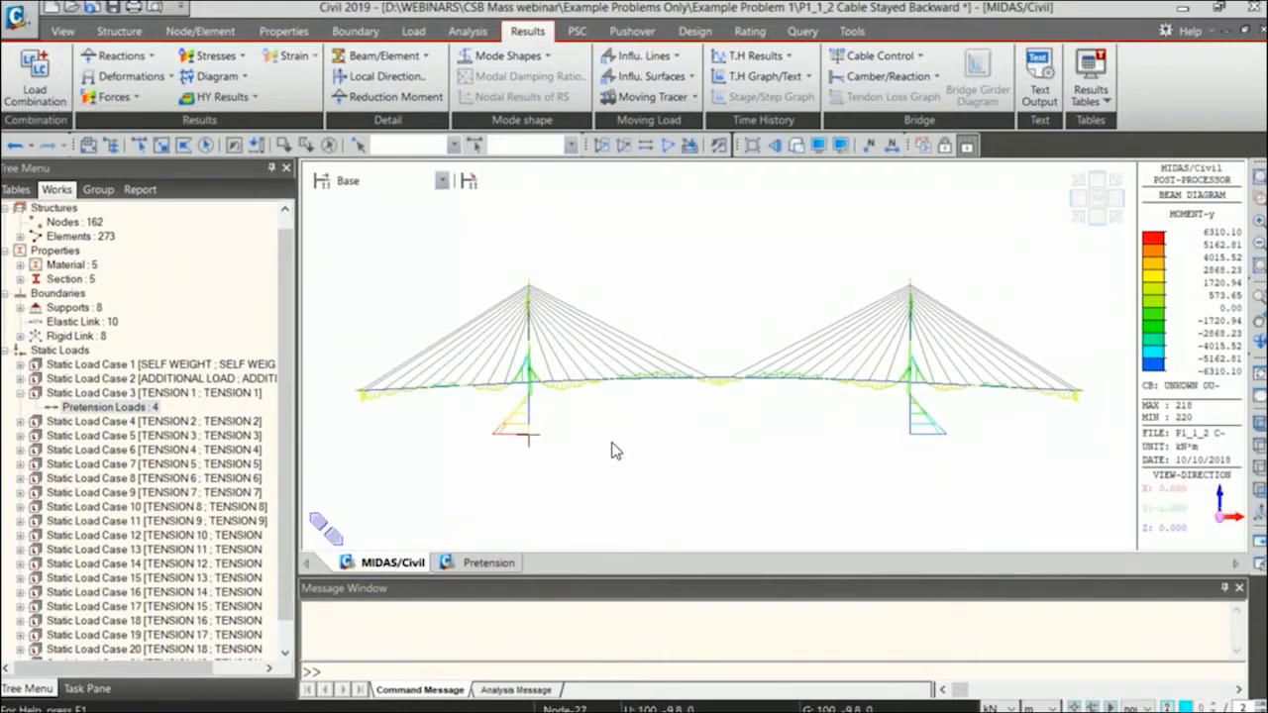
Open Cable Force Tuning for the bridge's cables.
{"action": "left_click", "coordinate": [898, 57]}
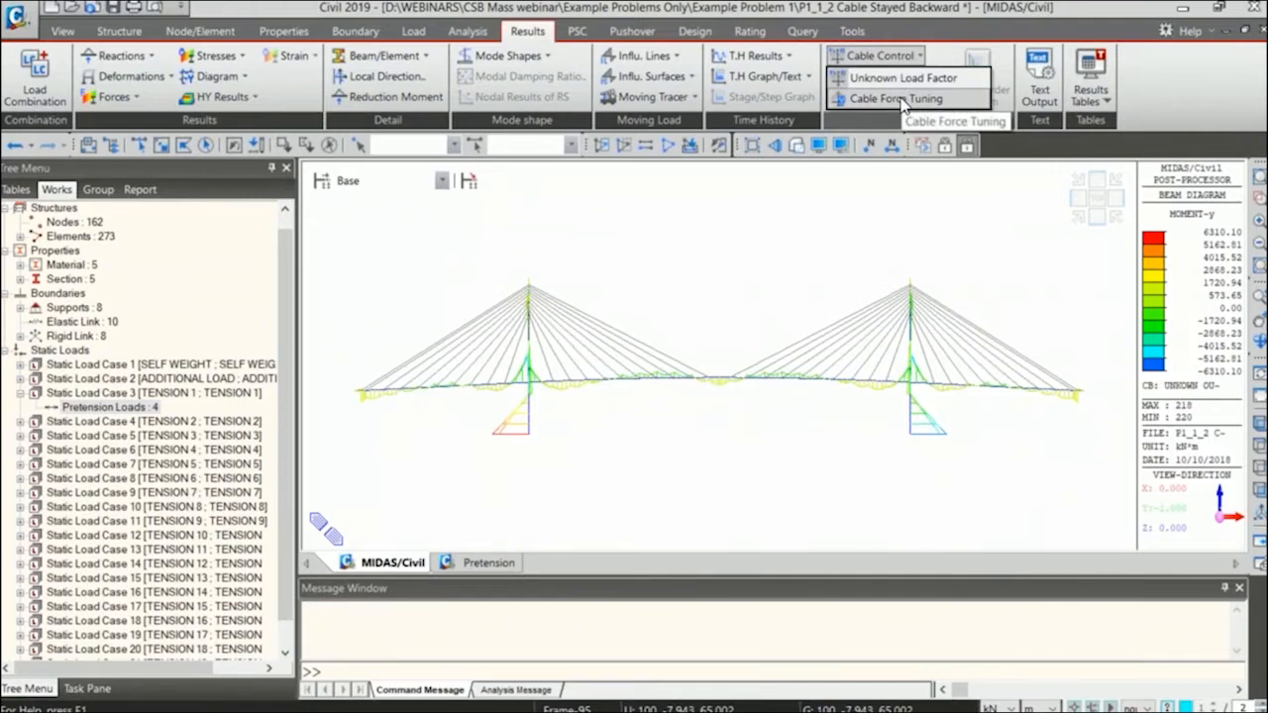
{"action": "left_click", "coordinate": [900, 99]}
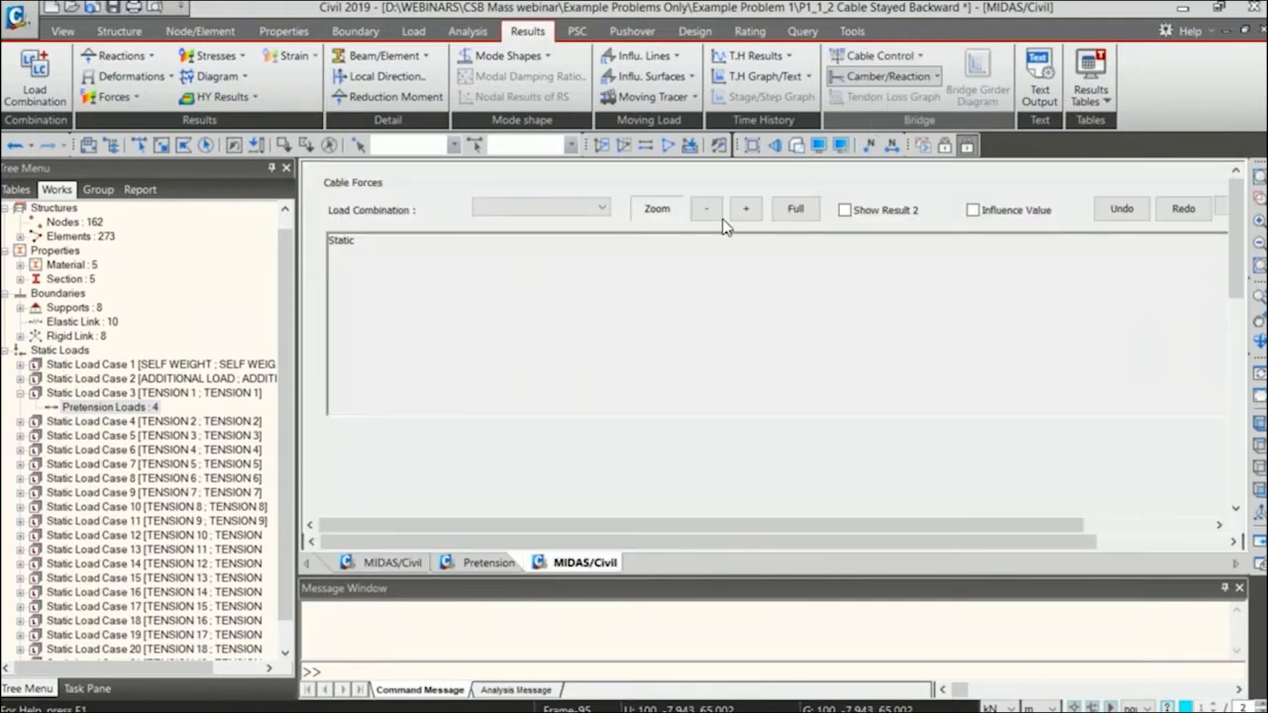
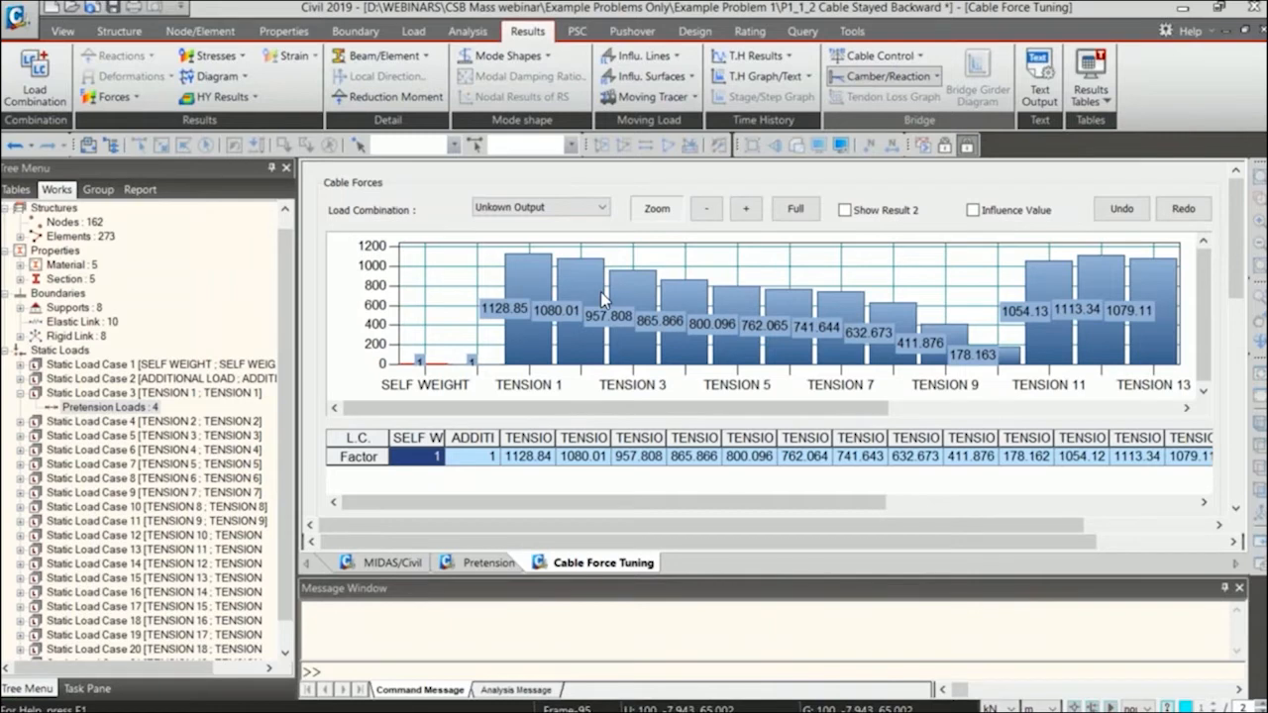
{"action": "left_click", "coordinate": [545, 332]}
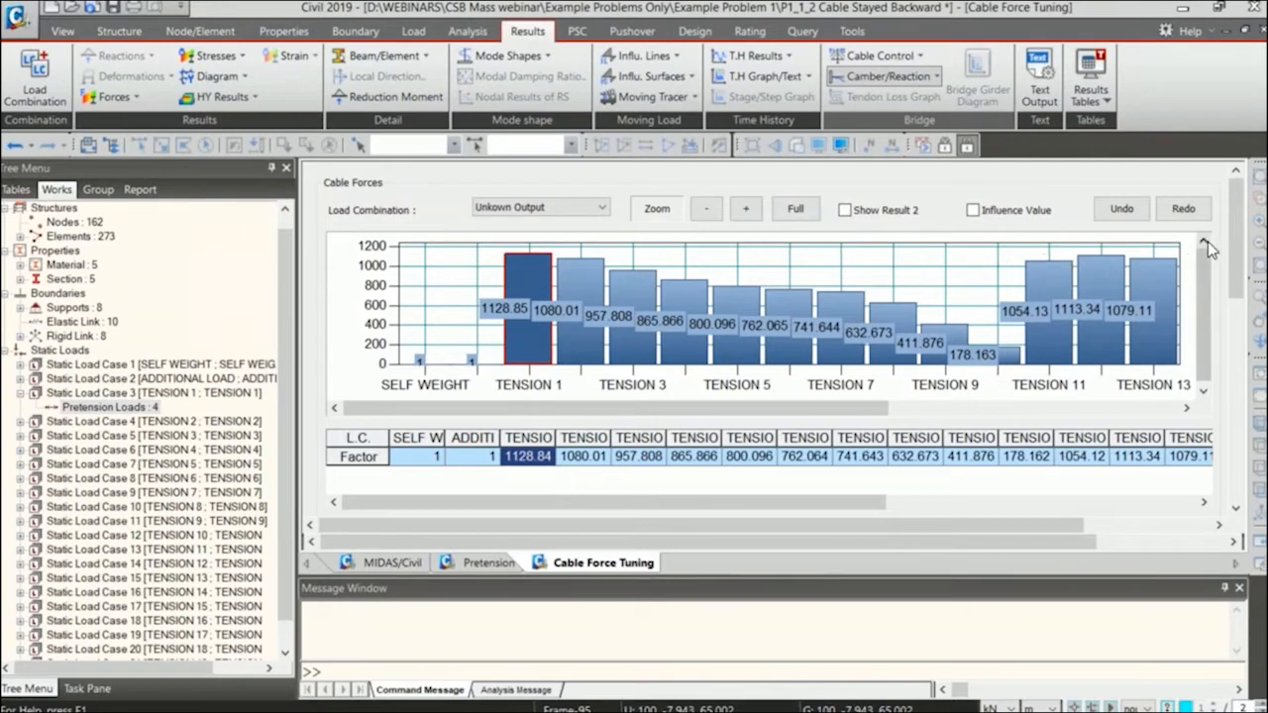
{"action": "scroll", "coordinate": [1198, 329], "scroll_direction": "down", "scroll_amount": 5}
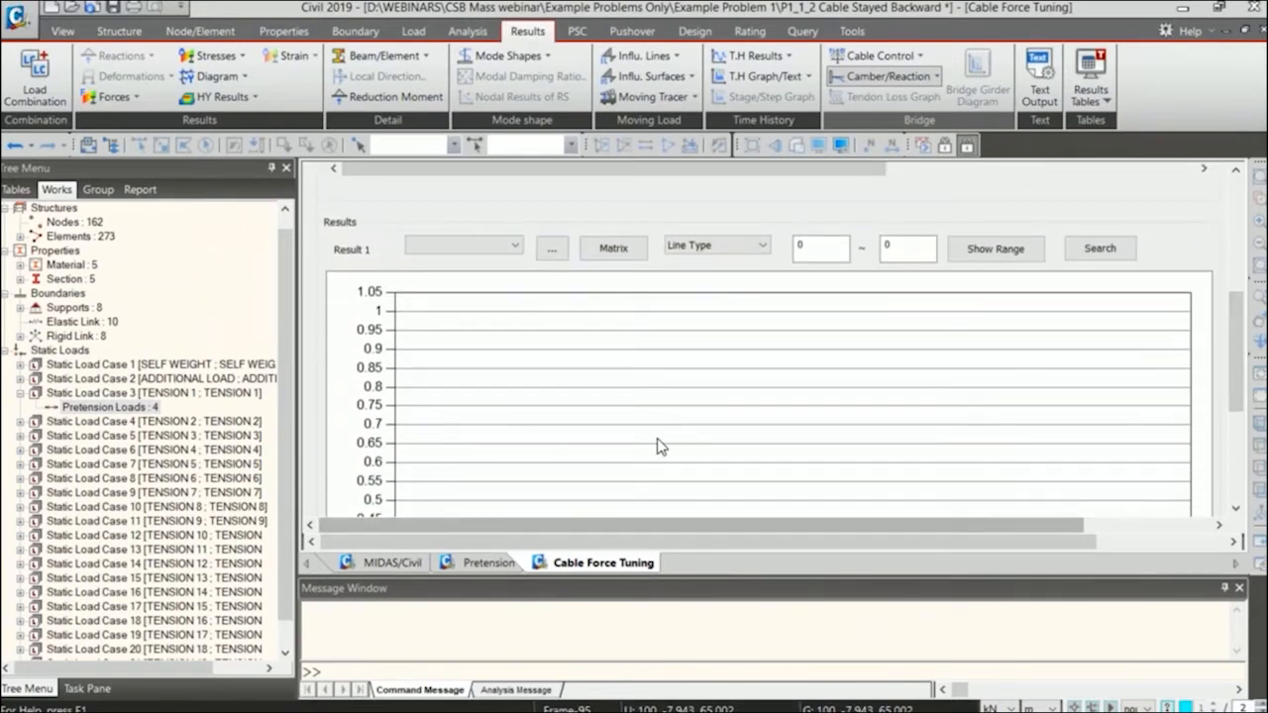
{"action": "left_click", "coordinate": [484, 253]}
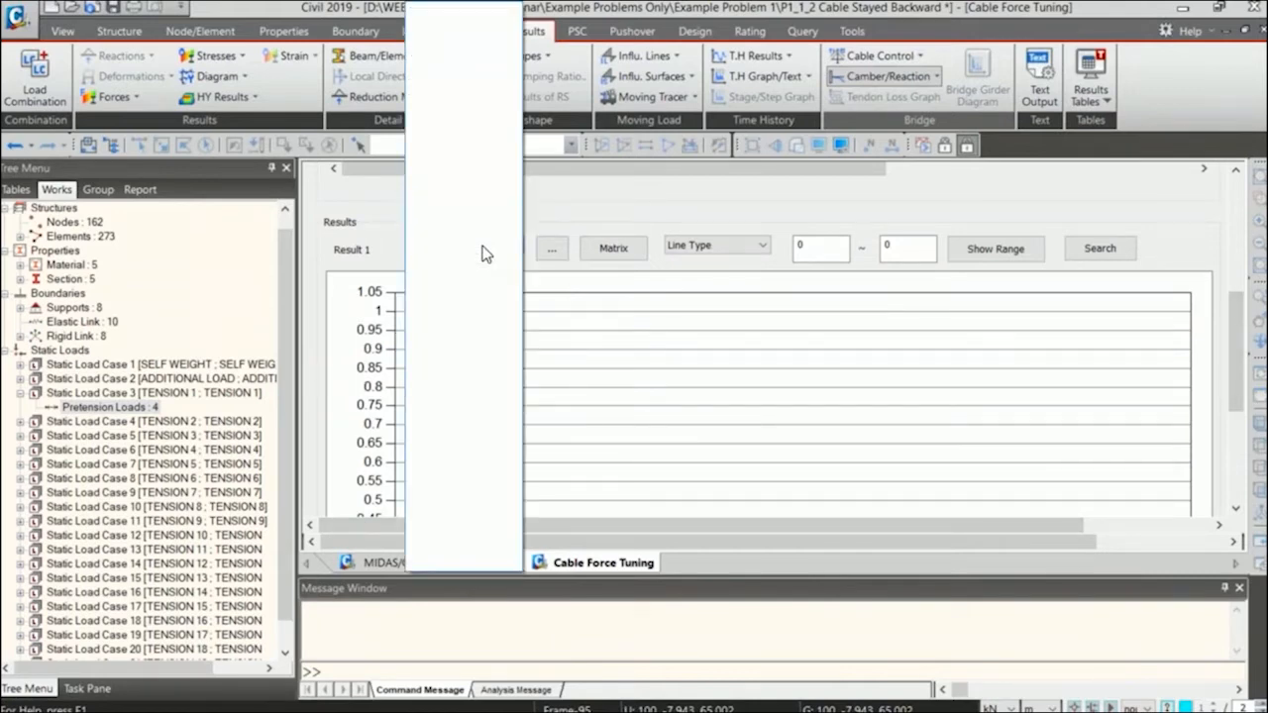
{"action": "left_click", "coordinate": [578, 227]}
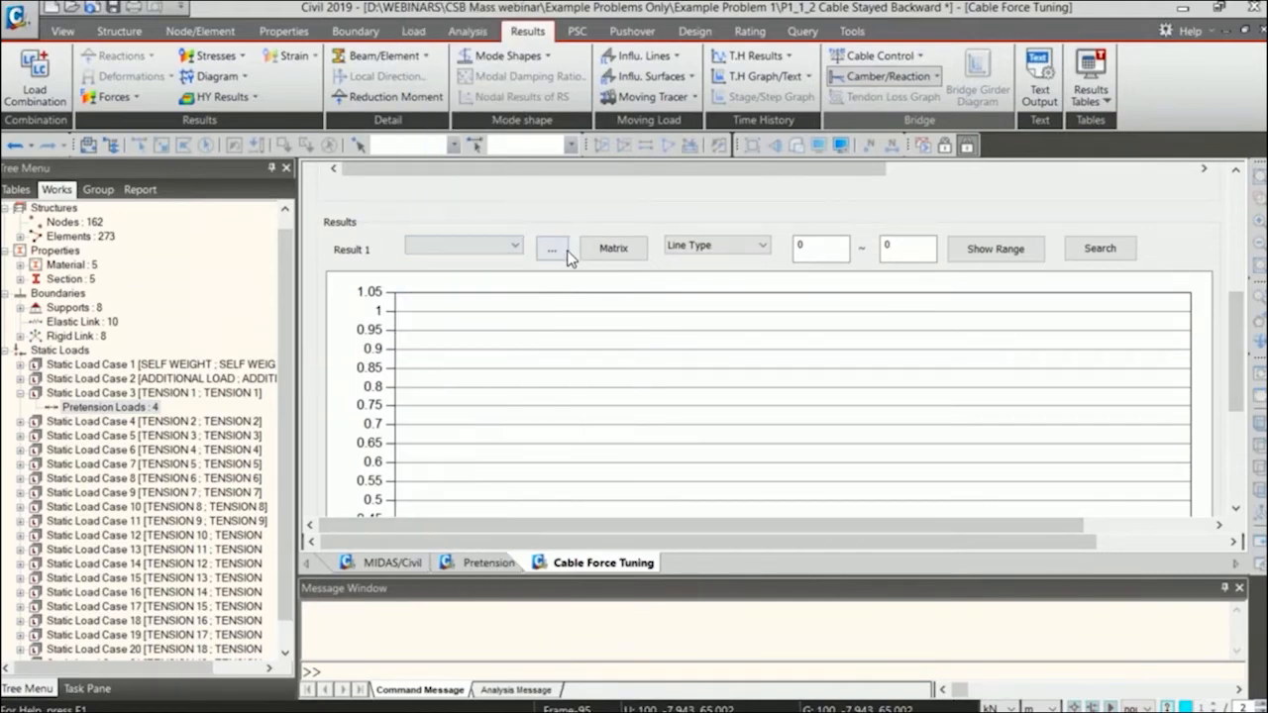
{"action": "left_click", "coordinate": [557, 252]}
{"action": "left_click_drag", "start_coordinate": [626, 137], "coordinate": [591, 116]}
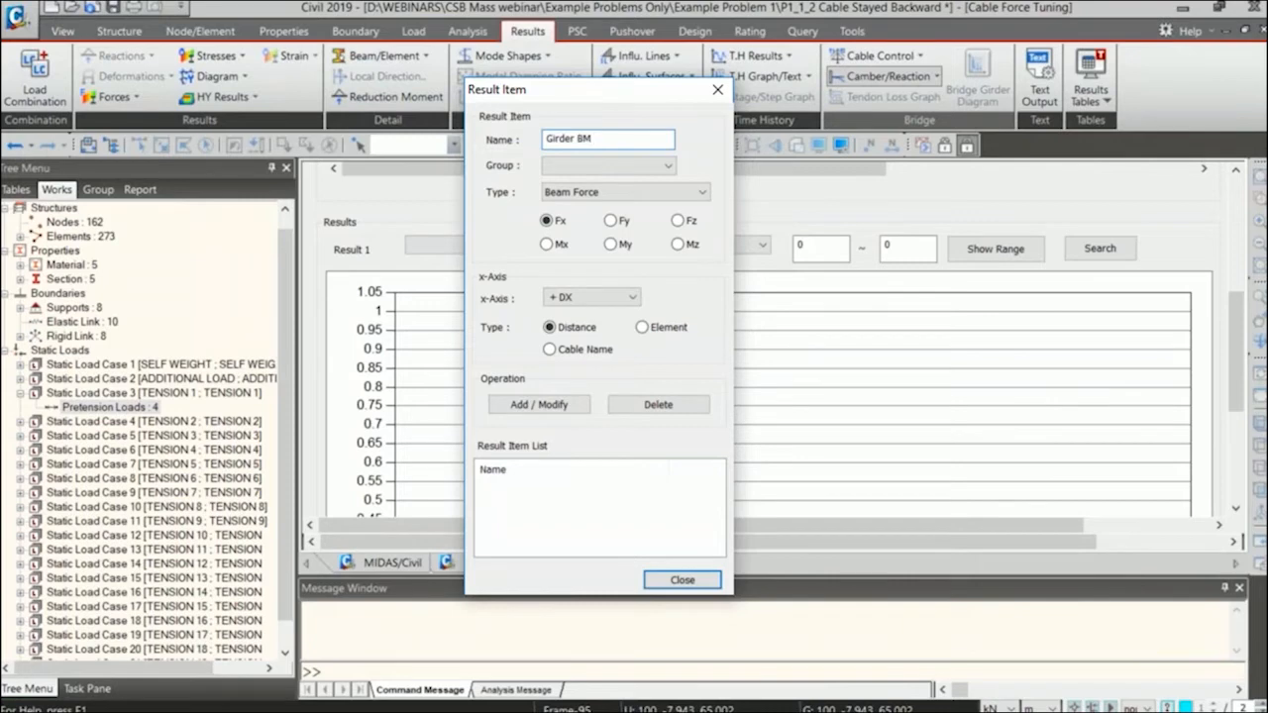
{"action": "left_click", "coordinate": [606, 170]}
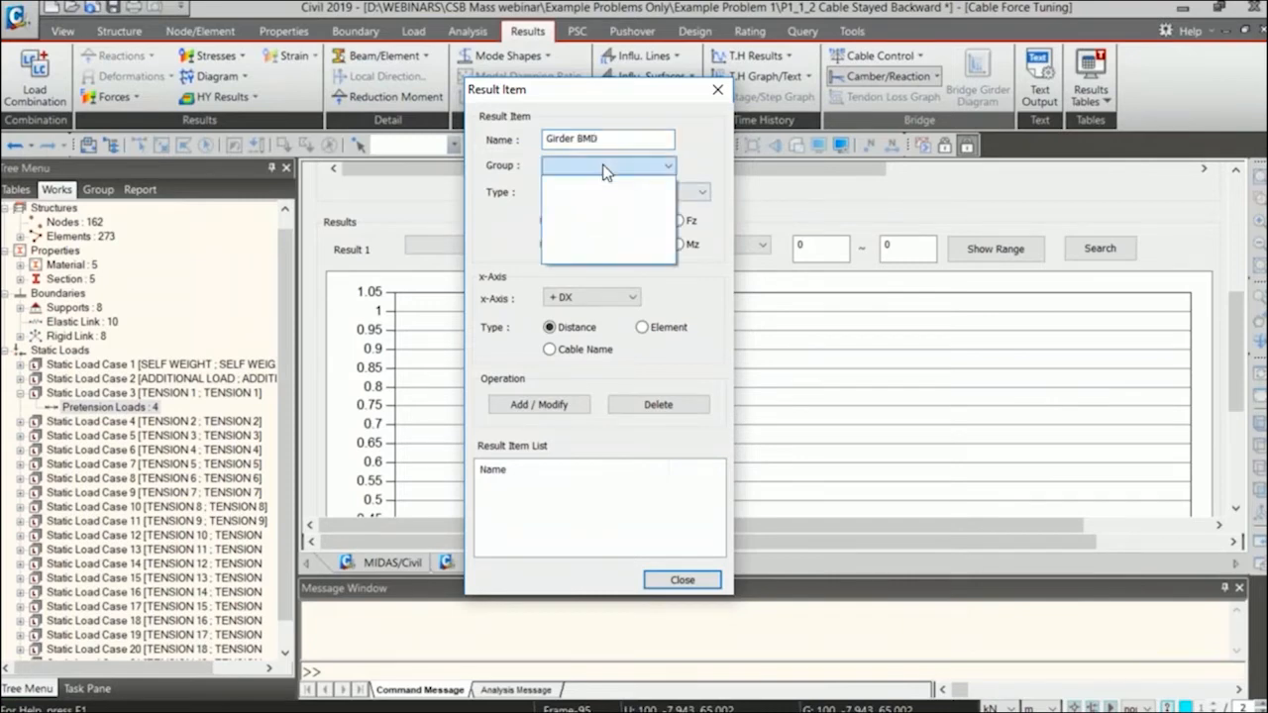
{"action": "left_click", "coordinate": [606, 169]}
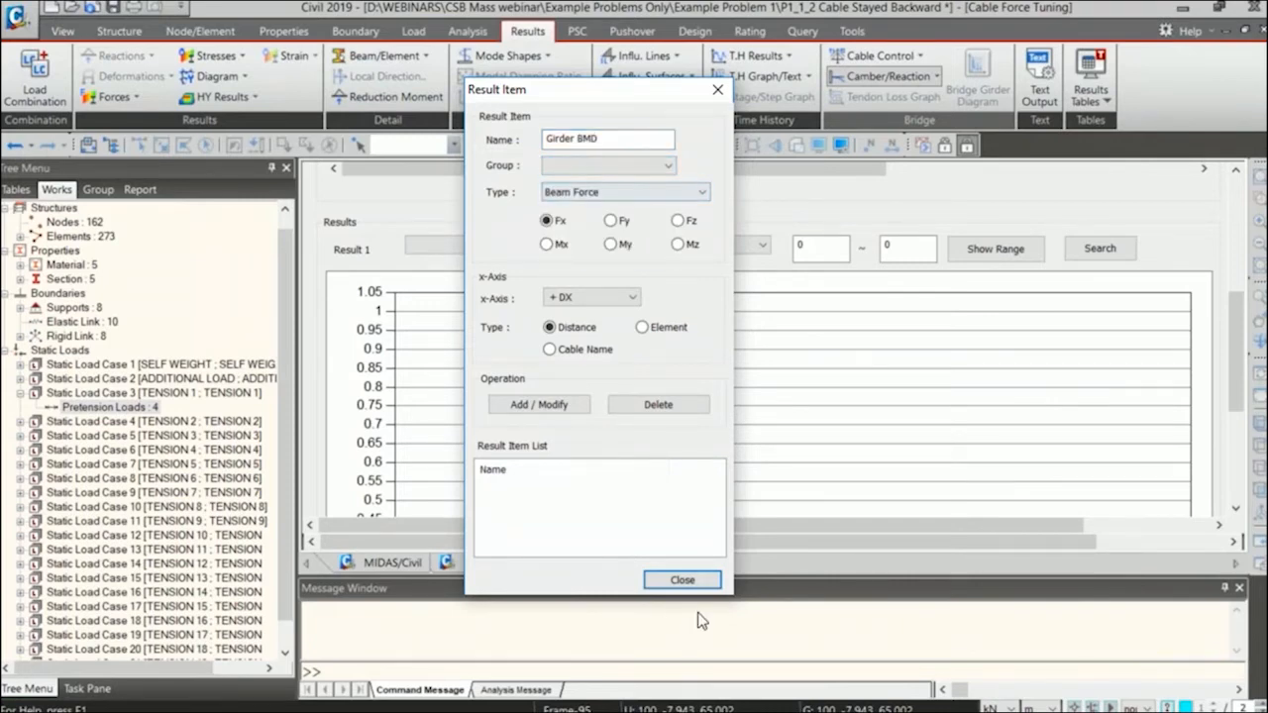
{"action": "left_click", "coordinate": [682, 579]}
Create a new structure group named Girder in the bridge model.
{"action": "left_click", "coordinate": [392, 561]}
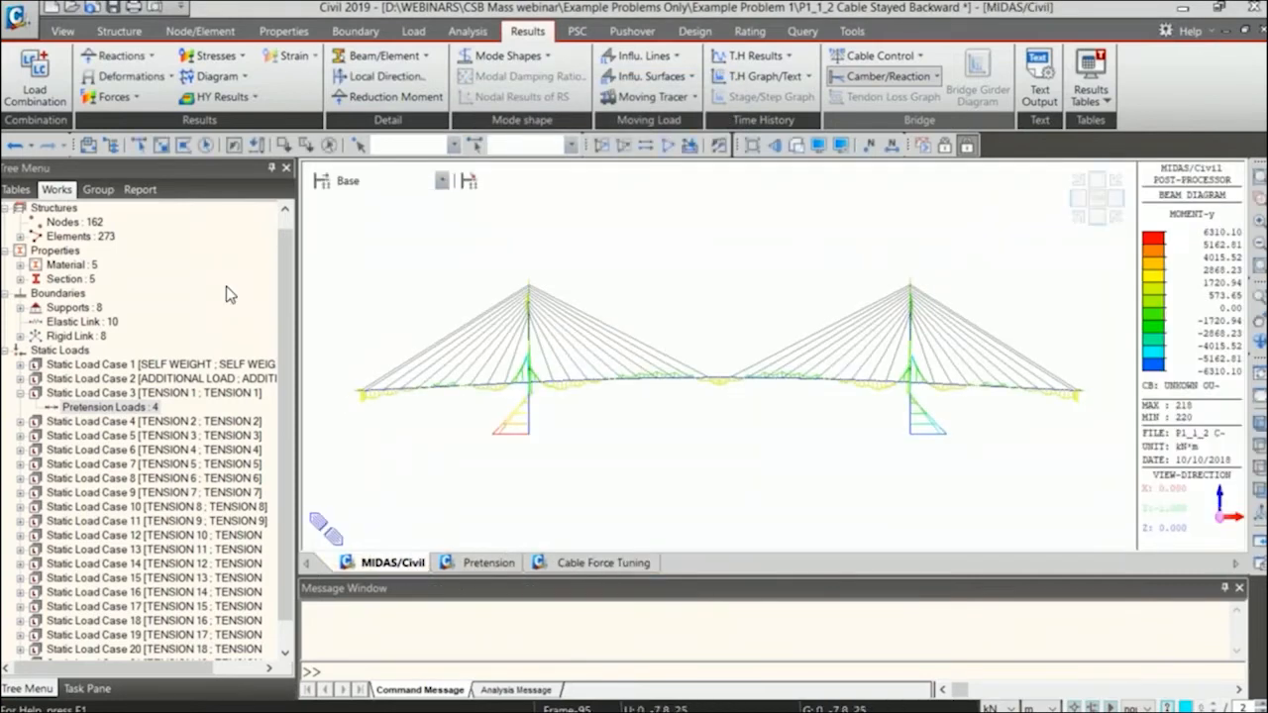
{"action": "left_click", "coordinate": [98, 189]}
{"action": "left_click", "coordinate": [74, 223]}
{"action": "right_click", "coordinate": [77, 226]}
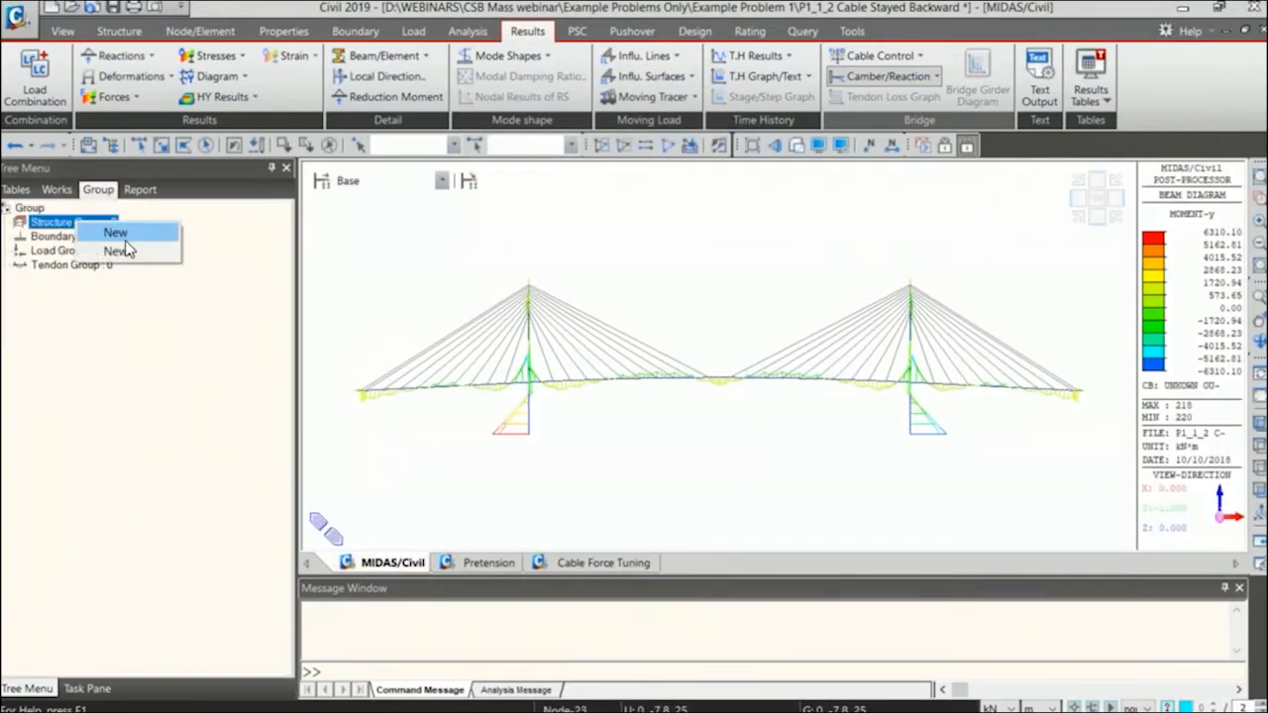
{"action": "left_click", "coordinate": [136, 238]}
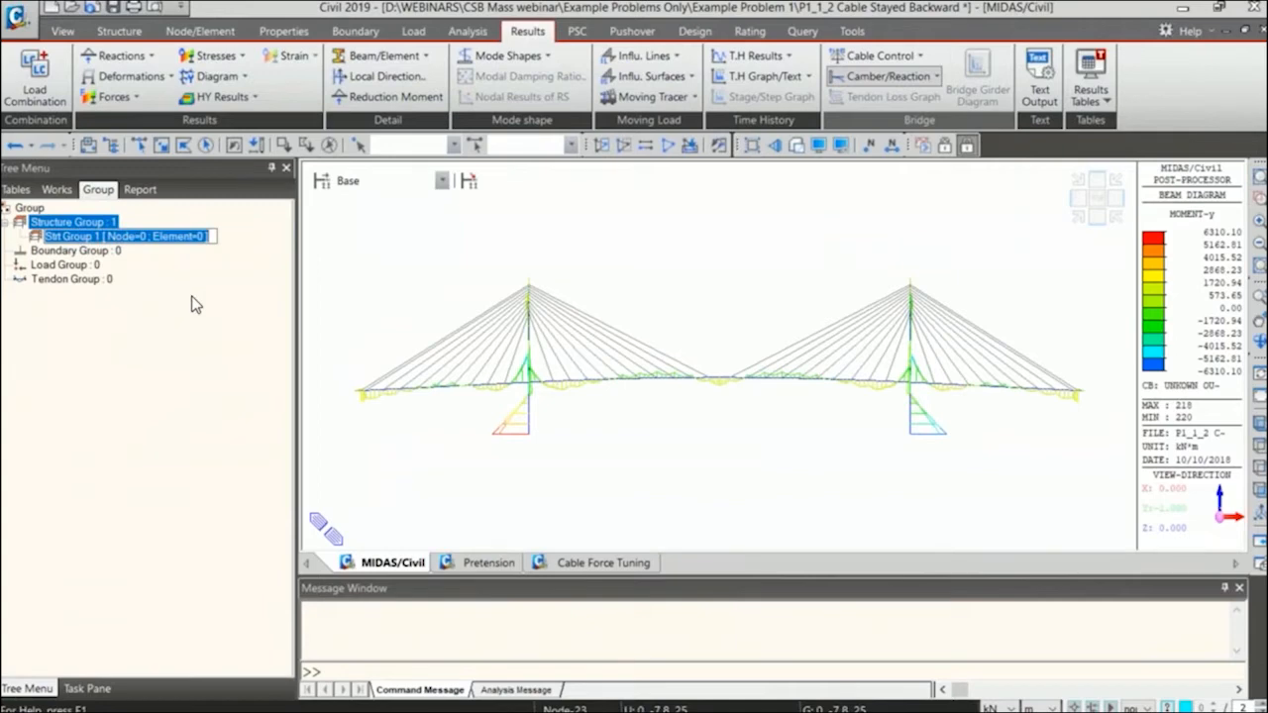
{"action": "type", "text": "Girder"}
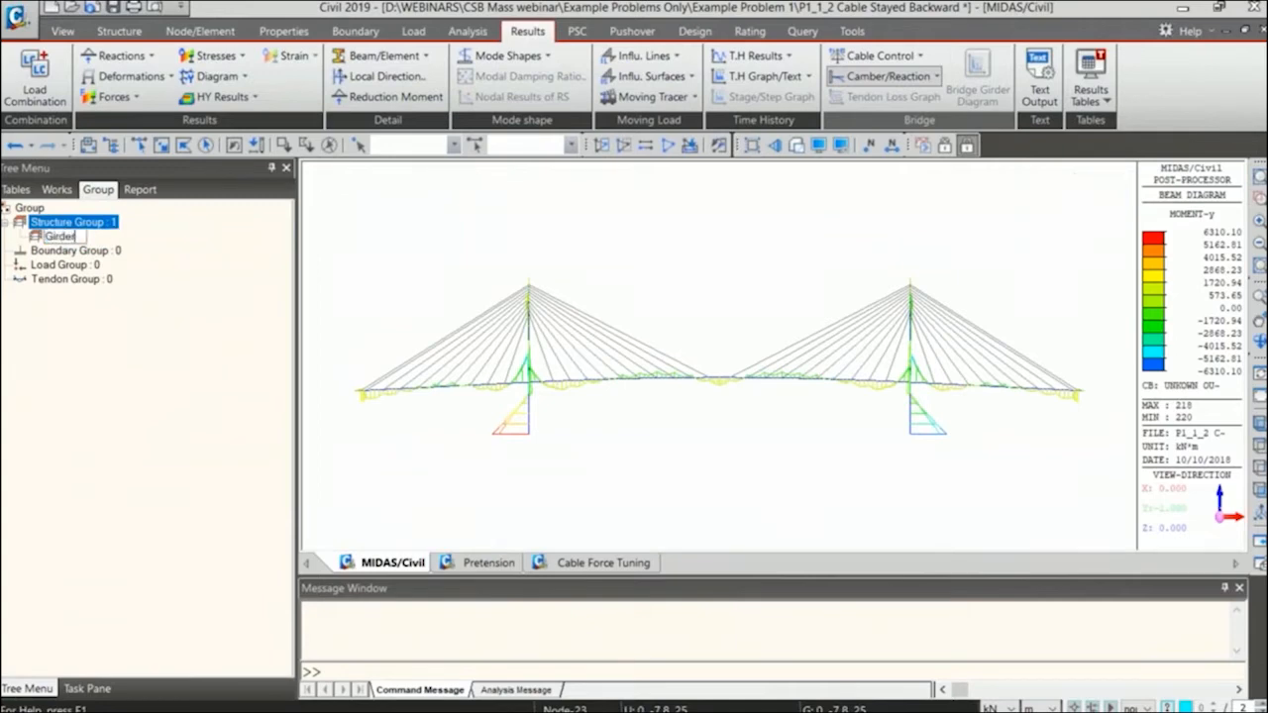
{"action": "key", "text": "Return"}
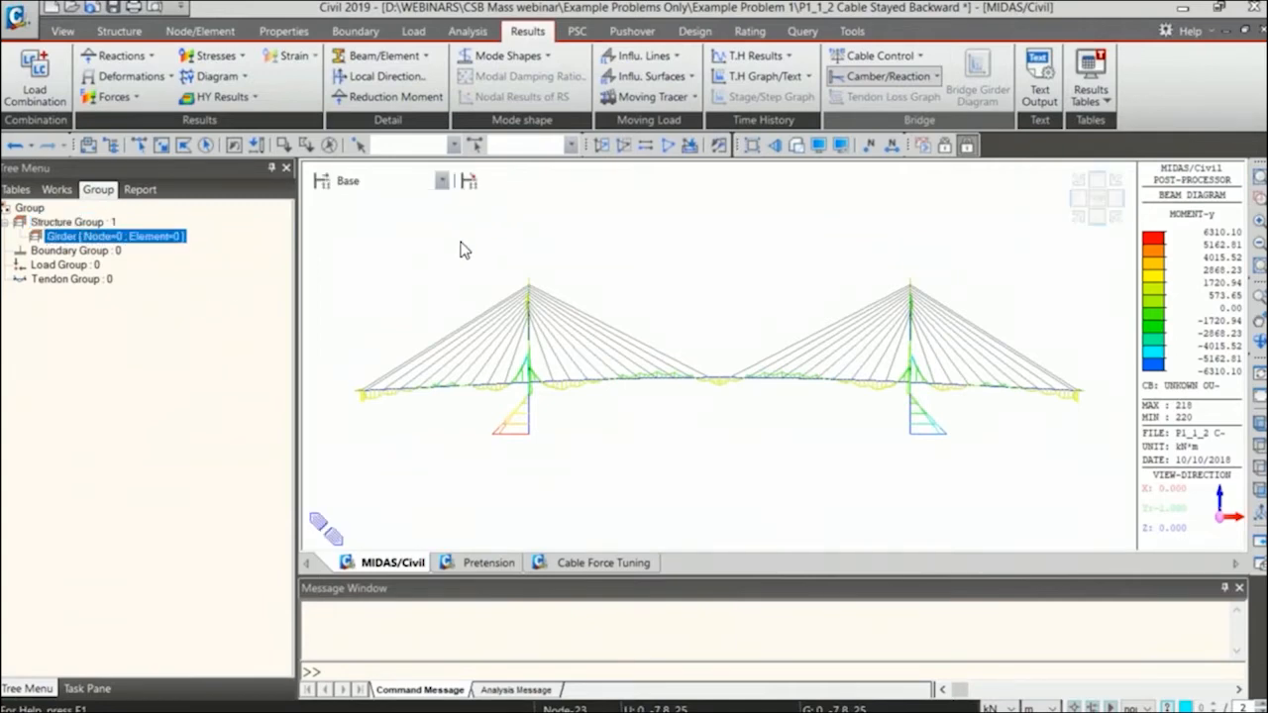
Select all elements with the GIRDER material in a new model window and assign them to the Girder structure group.
{"action": "left_click", "coordinate": [62, 31]}
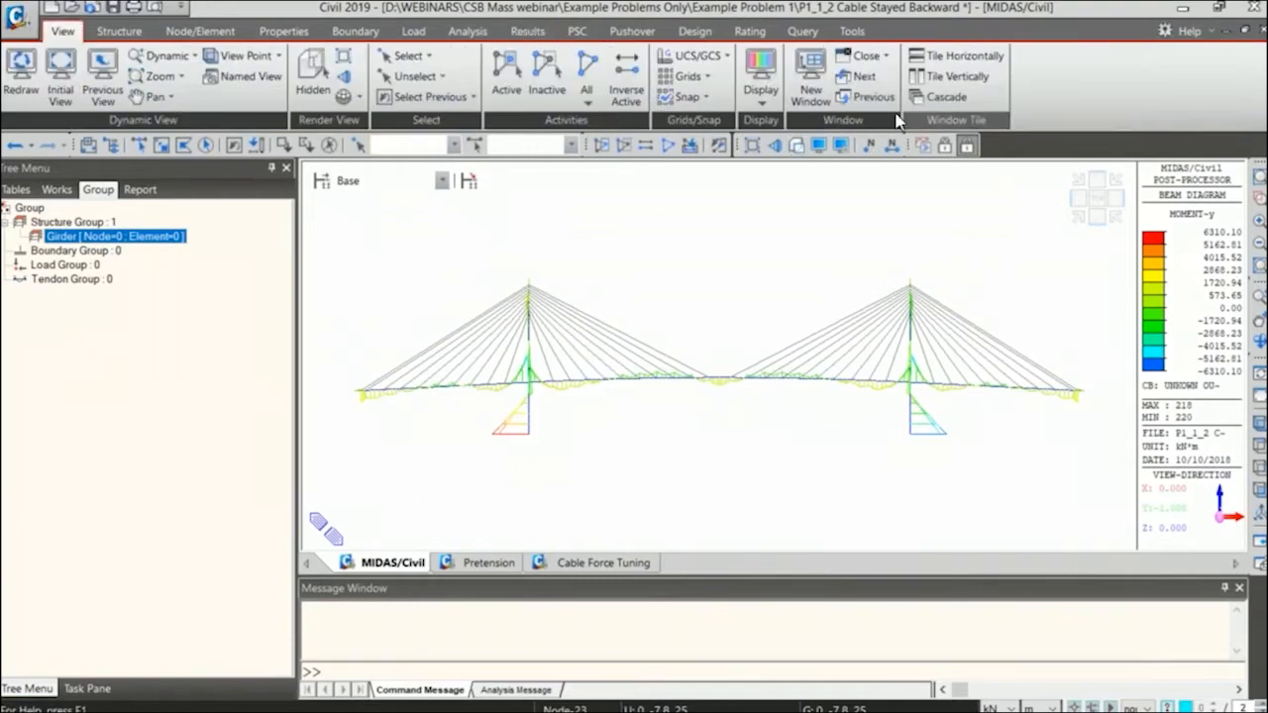
{"action": "left_click", "coordinate": [814, 83]}
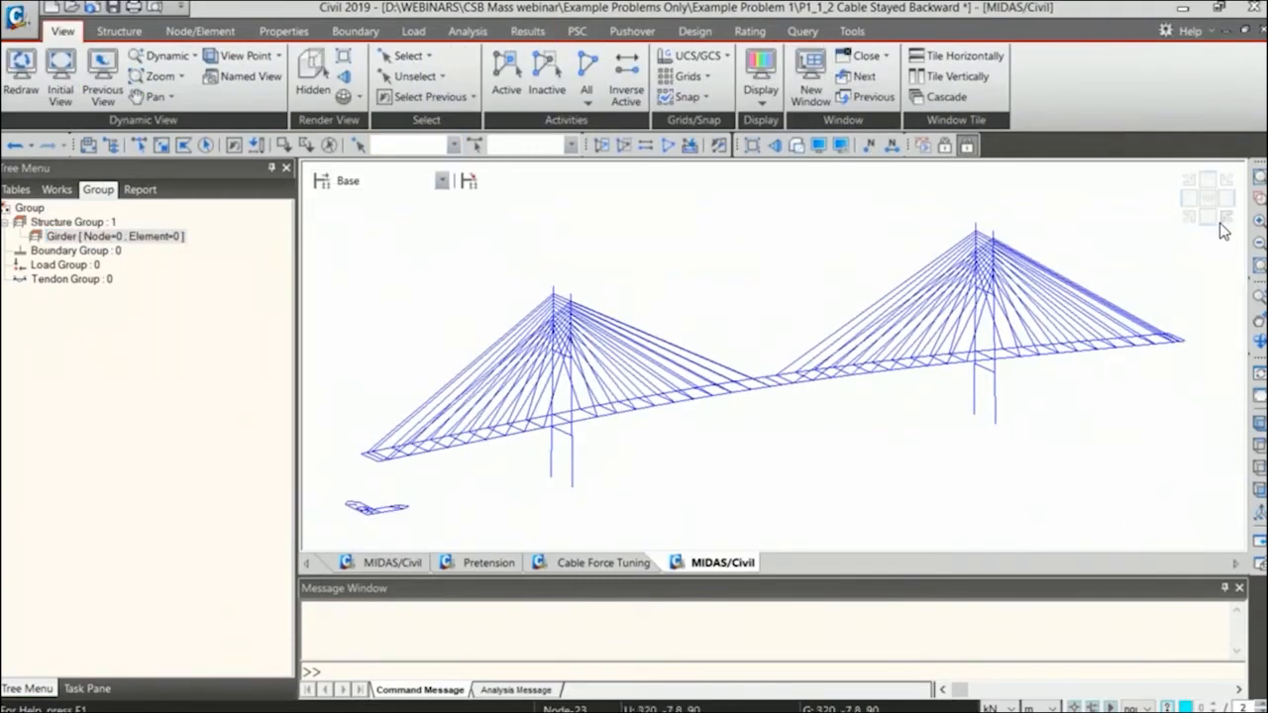
{"action": "left_click", "coordinate": [56, 189]}
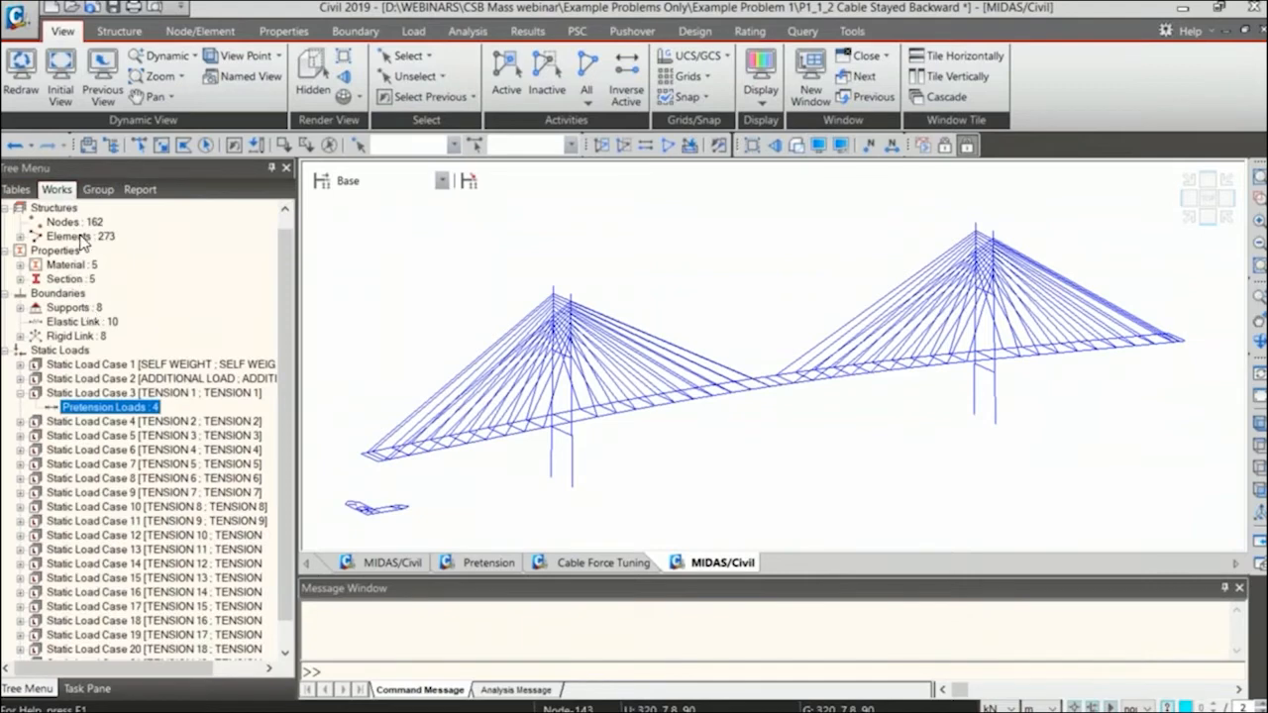
{"action": "double_click", "coordinate": [79, 265]}
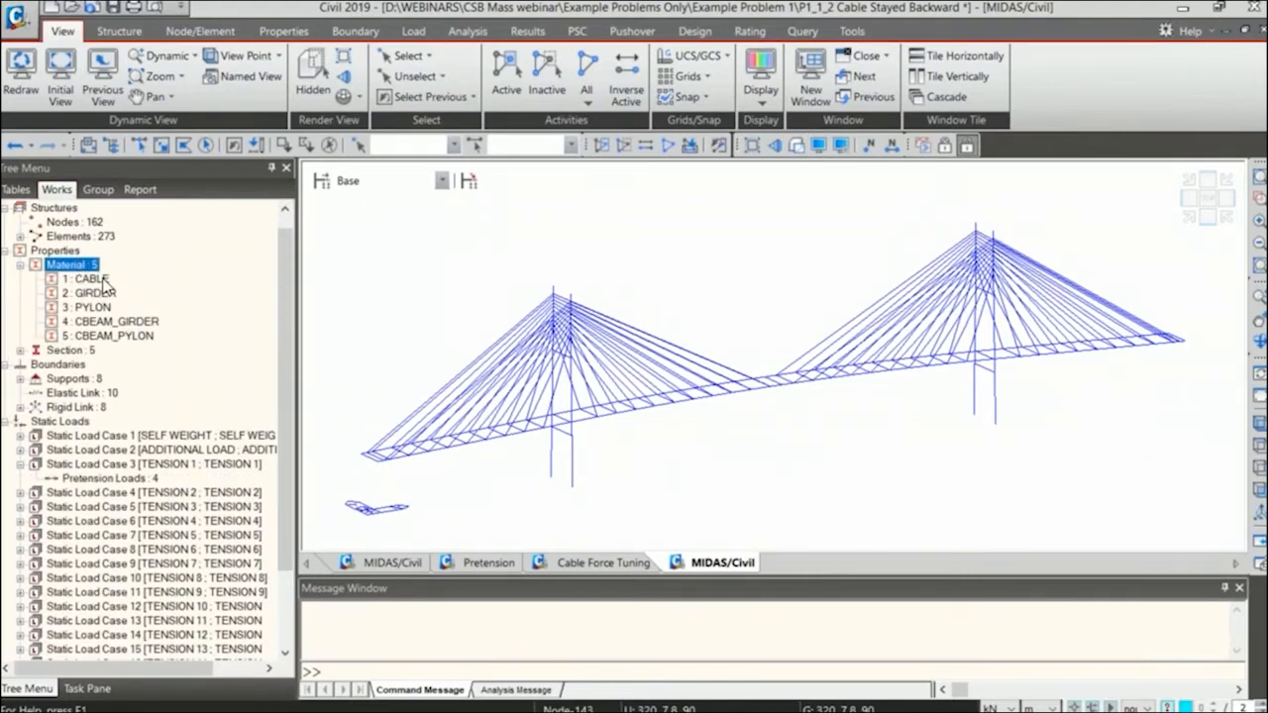
{"action": "double_click", "coordinate": [103, 294]}
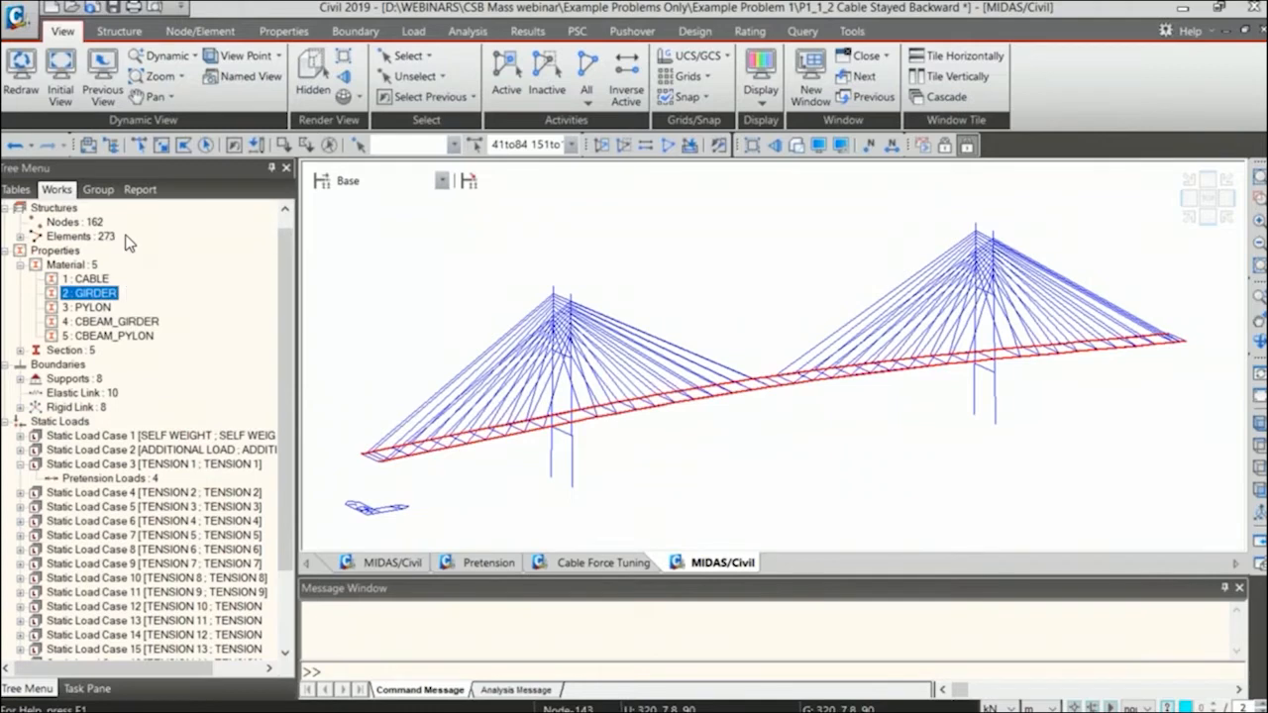
{"action": "left_click", "coordinate": [98, 189]}
{"action": "left_click_drag", "start_coordinate": [321, 250], "coordinate": [327, 255]}
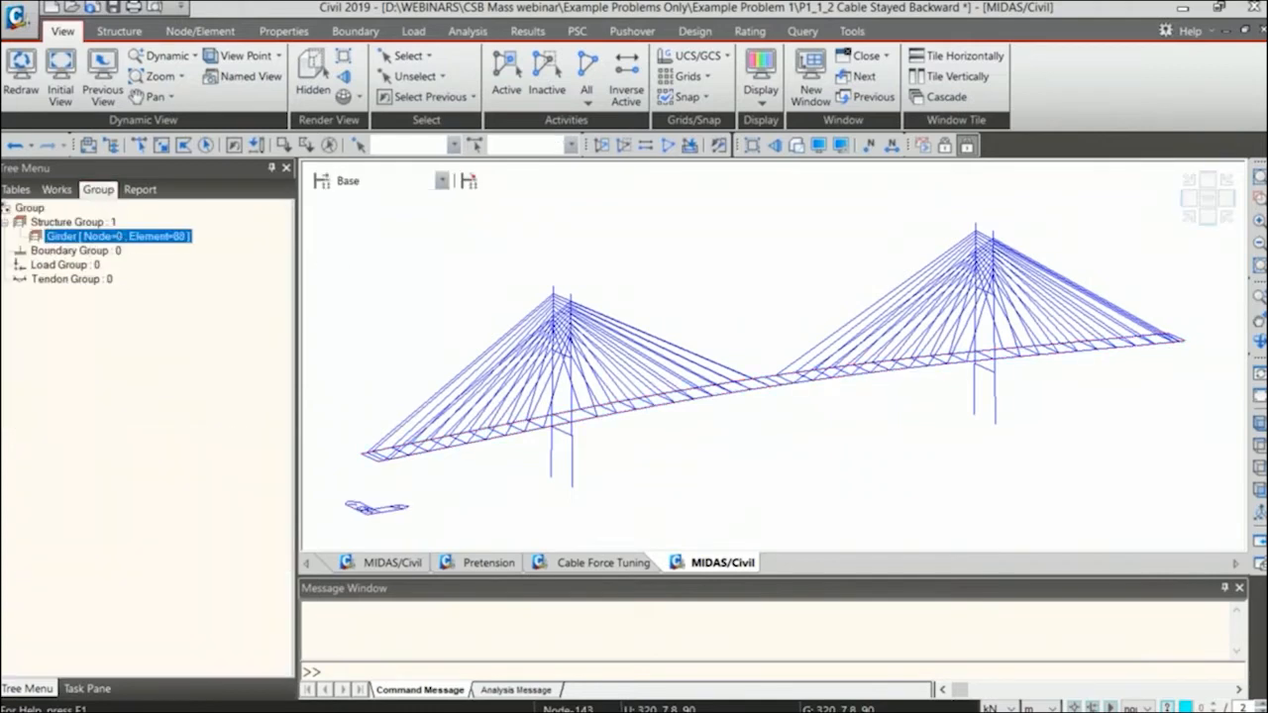
Add a Cable Force Tuning result item named Girder BMD for the Girder group, plotting beam force My against distance along +DX.
{"action": "left_click", "coordinate": [634, 563]}
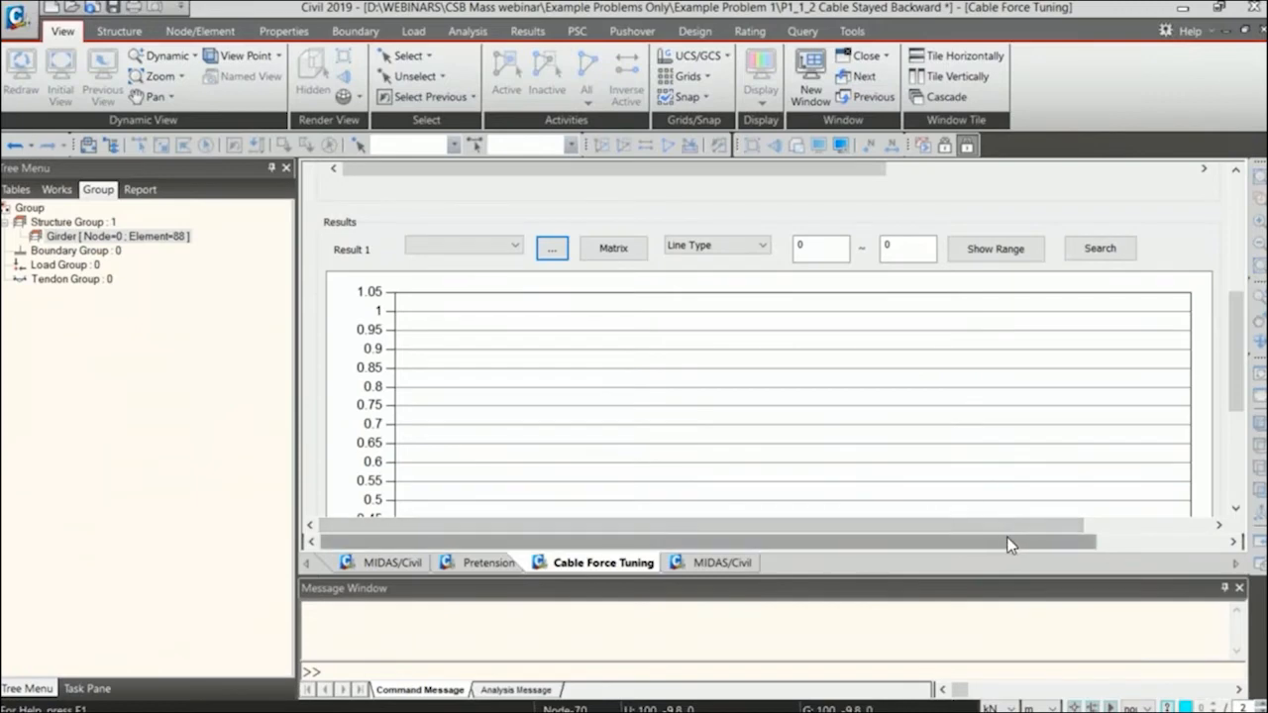
{"action": "left_click", "coordinate": [553, 252]}
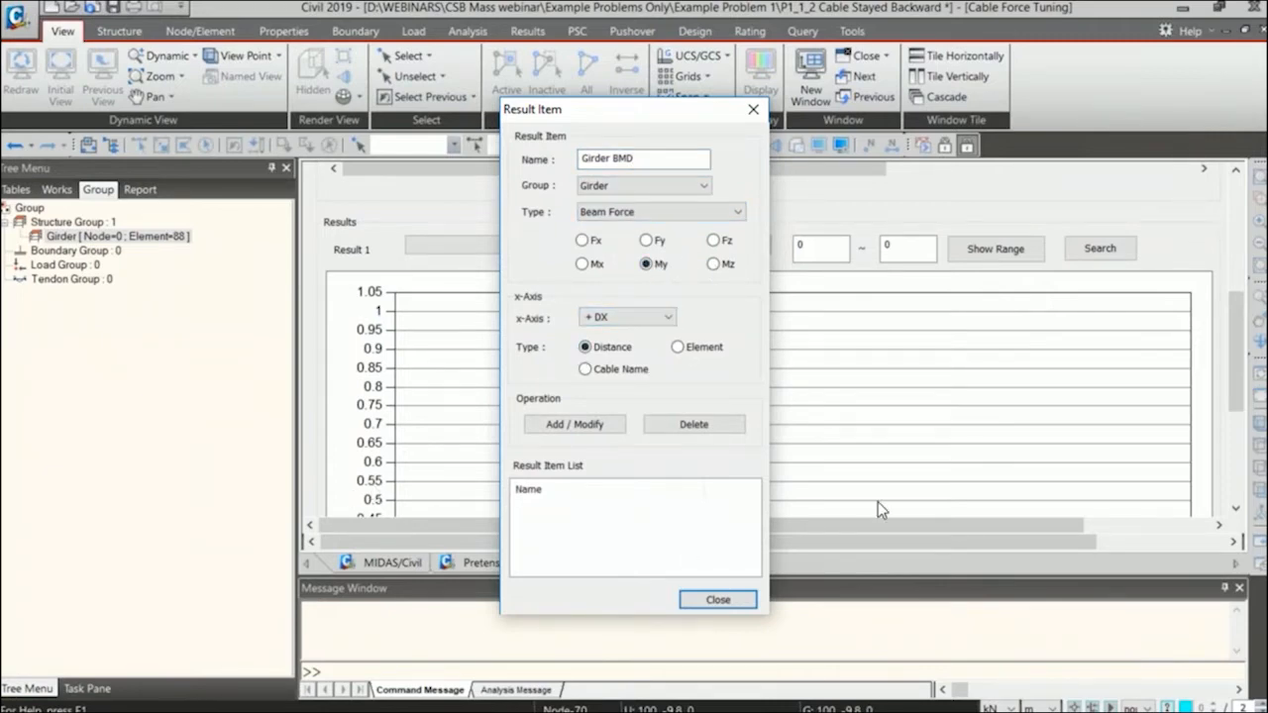
{"action": "left_click", "coordinate": [609, 427]}
{"action": "left_click", "coordinate": [716, 601]}
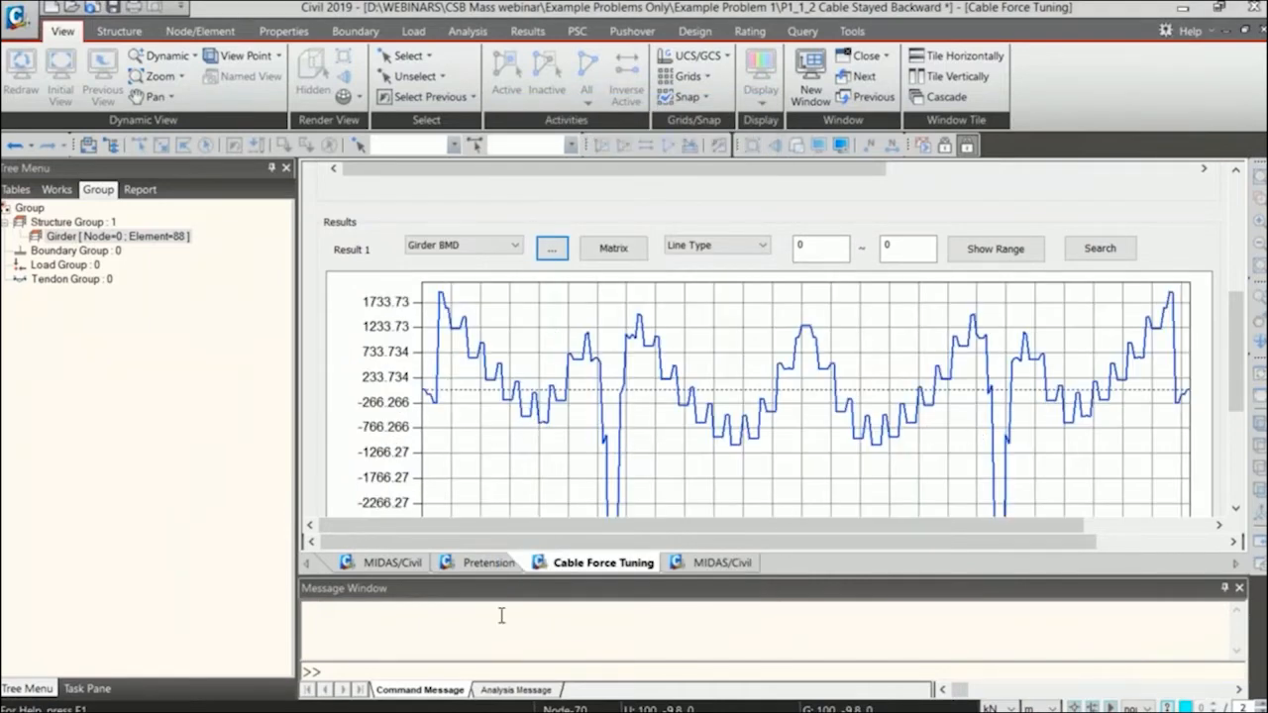
Compare the Girder BMD chart in Cable Force Tuning with the bridge's My beam diagram.
{"action": "left_click", "coordinate": [392, 561]}
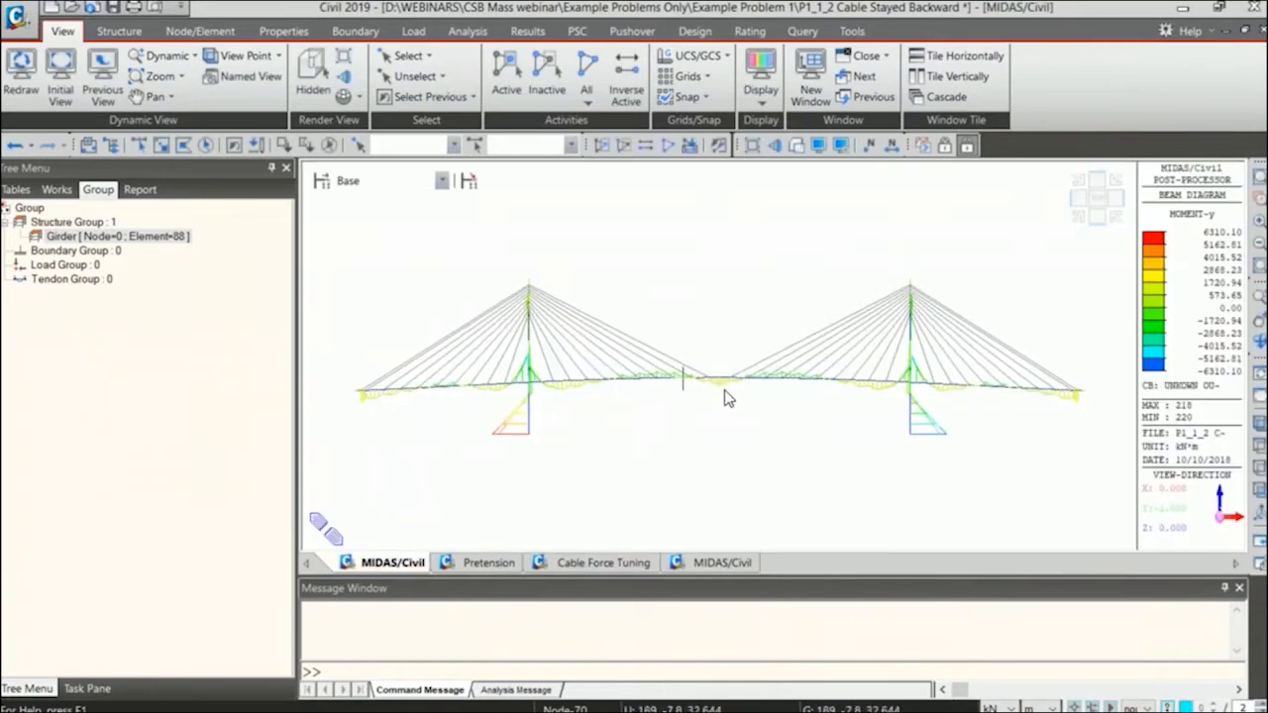
{"action": "left_click", "coordinate": [604, 562]}
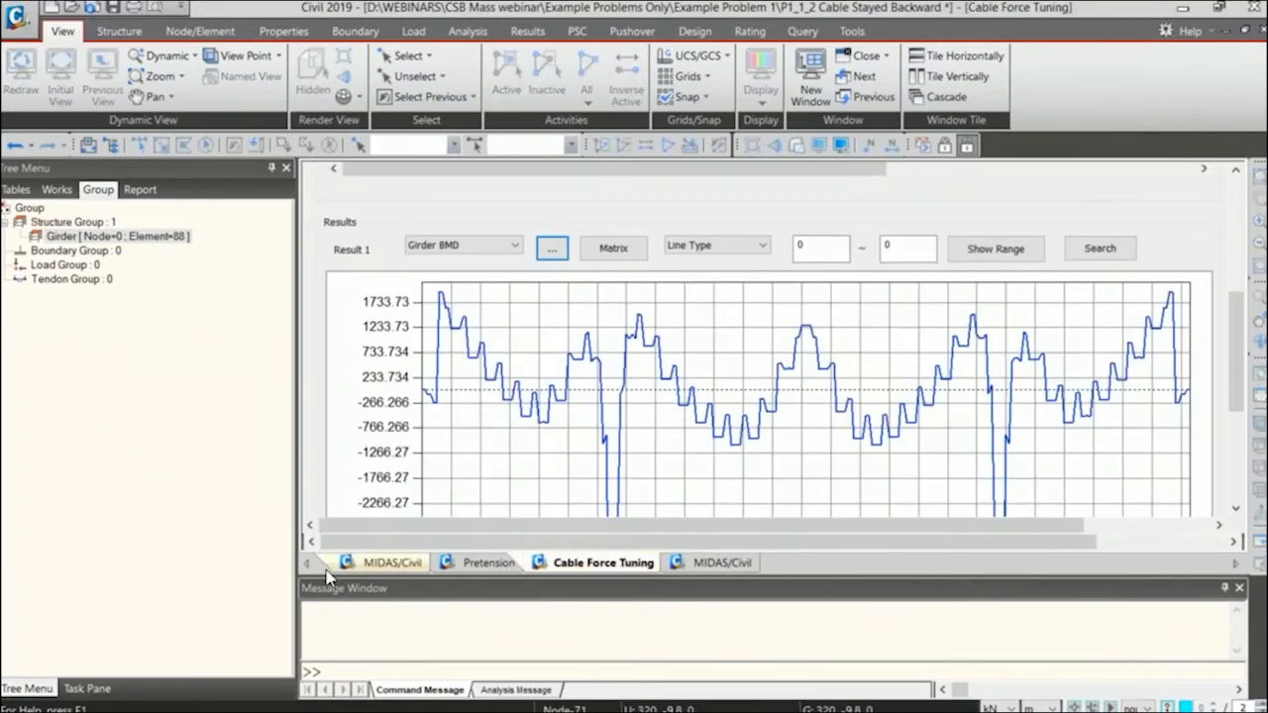
{"action": "left_click", "coordinate": [381, 563]}
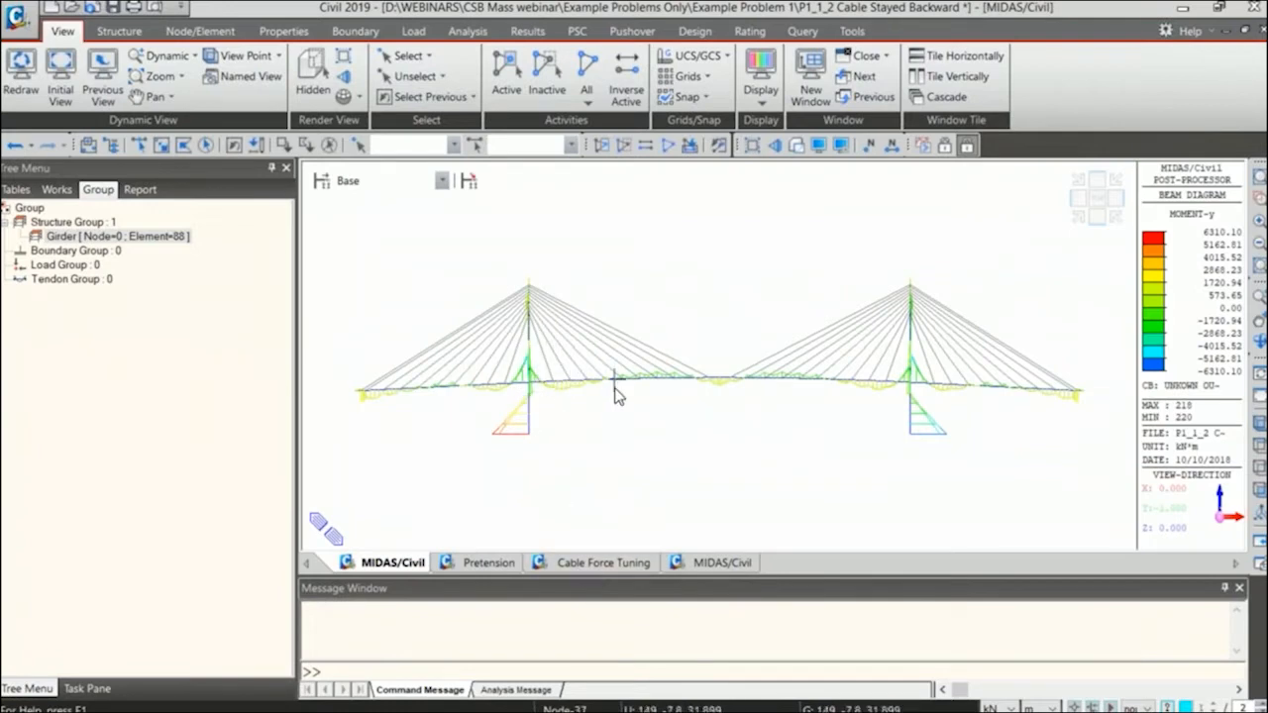
{"action": "left_click", "coordinate": [591, 563]}
{"action": "scroll", "coordinate": [606, 435], "scroll_direction": "down", "scroll_amount": 5}
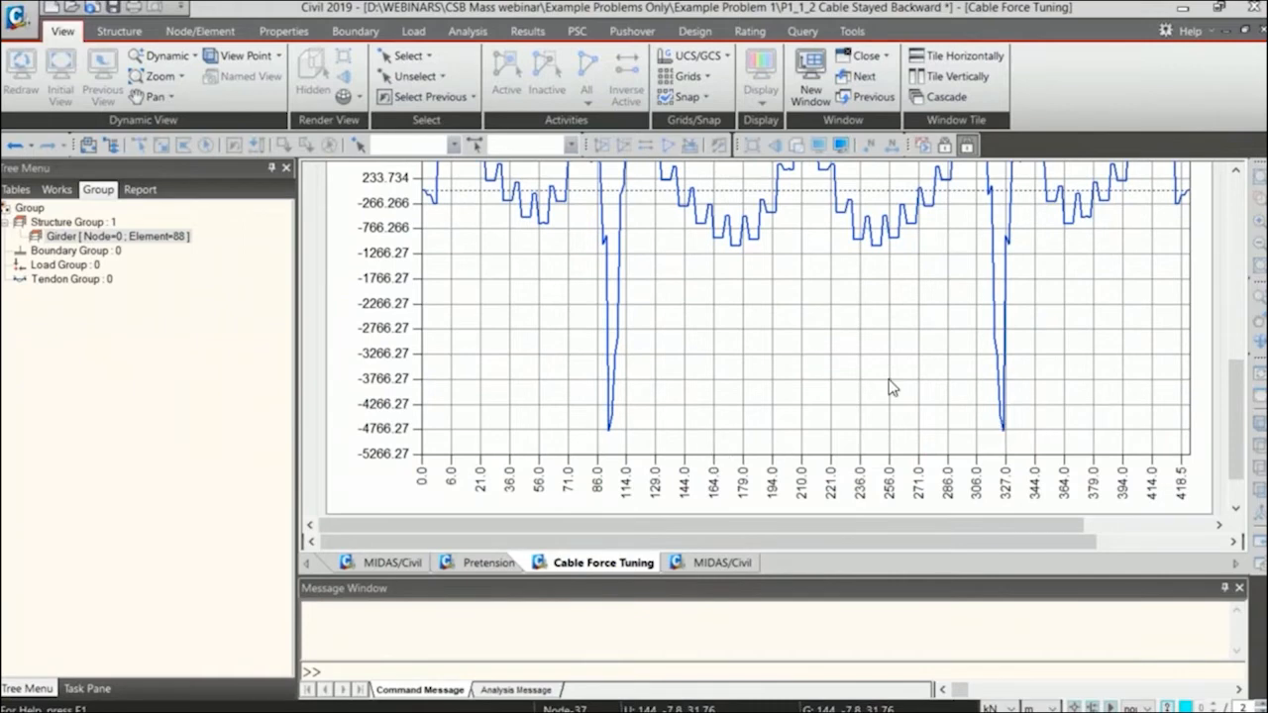
{"action": "scroll", "coordinate": [709, 402], "scroll_direction": "up", "scroll_amount": 5}
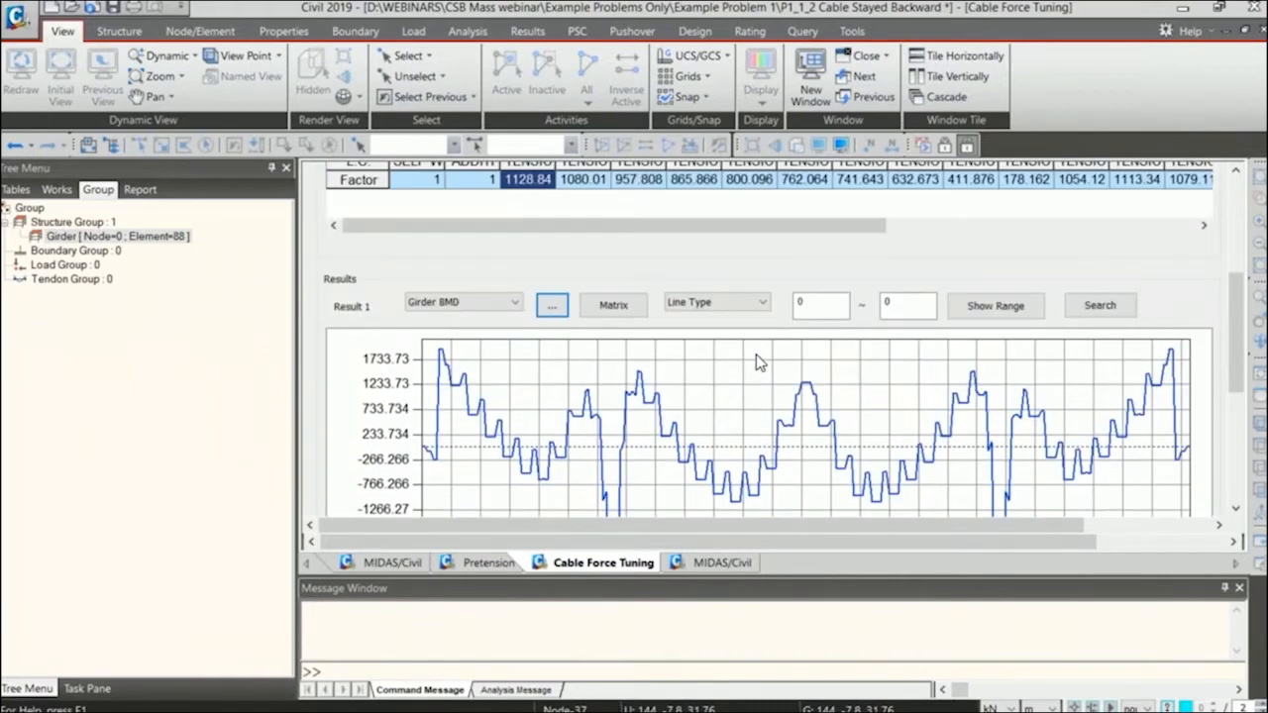
{"action": "scroll", "coordinate": [759, 364], "scroll_direction": "up", "scroll_amount": 2}
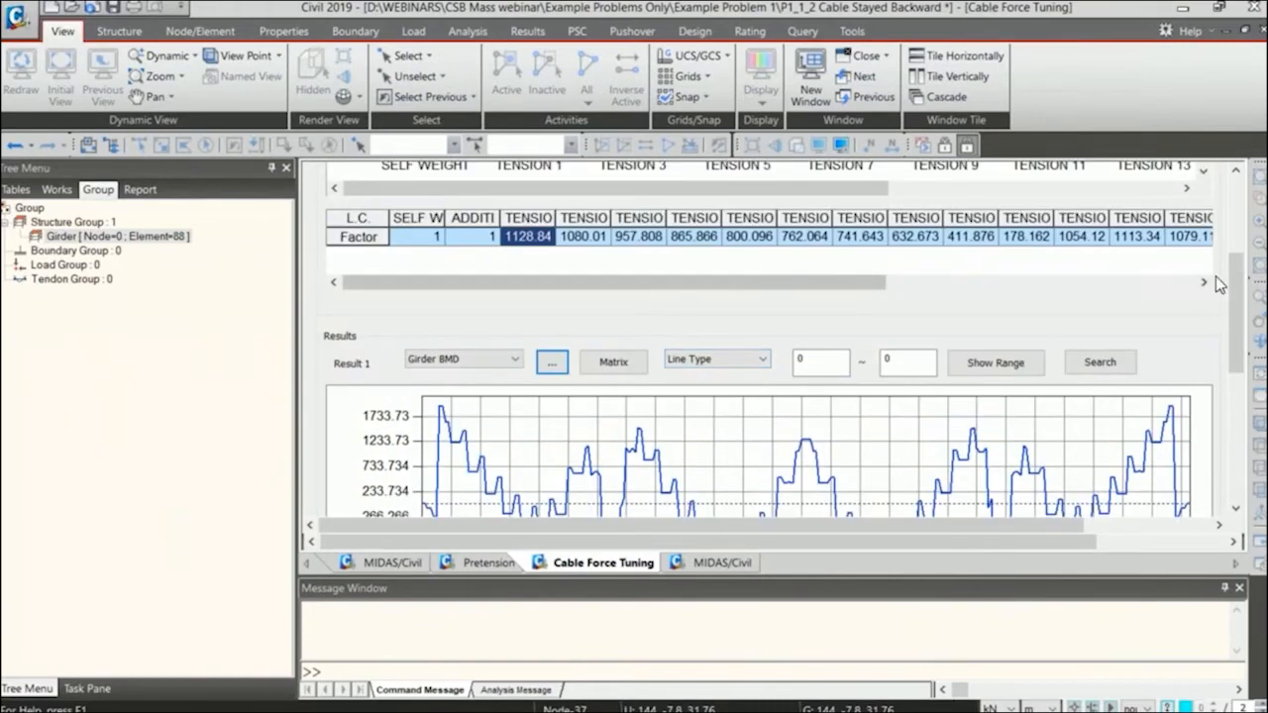
Lower the TENSION 1 factor of the Unkown Output combination to 1112.72, and clear the factor for direct entry.
{"action": "left_click_drag", "start_coordinate": [1233, 273], "coordinate": [1236, 170]}
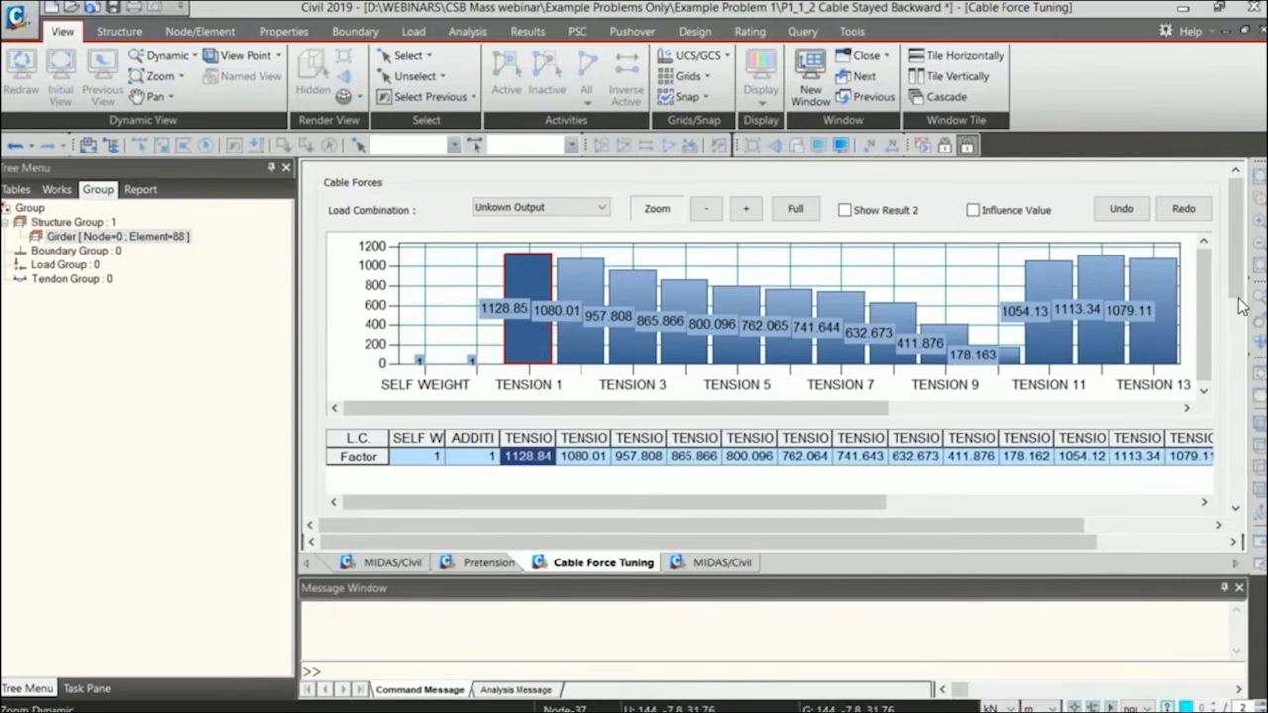
{"action": "scroll", "coordinate": [1215, 370], "scroll_direction": "down", "scroll_amount": 3}
{"action": "scroll", "coordinate": [1214, 369], "scroll_direction": "up", "scroll_amount": 3}
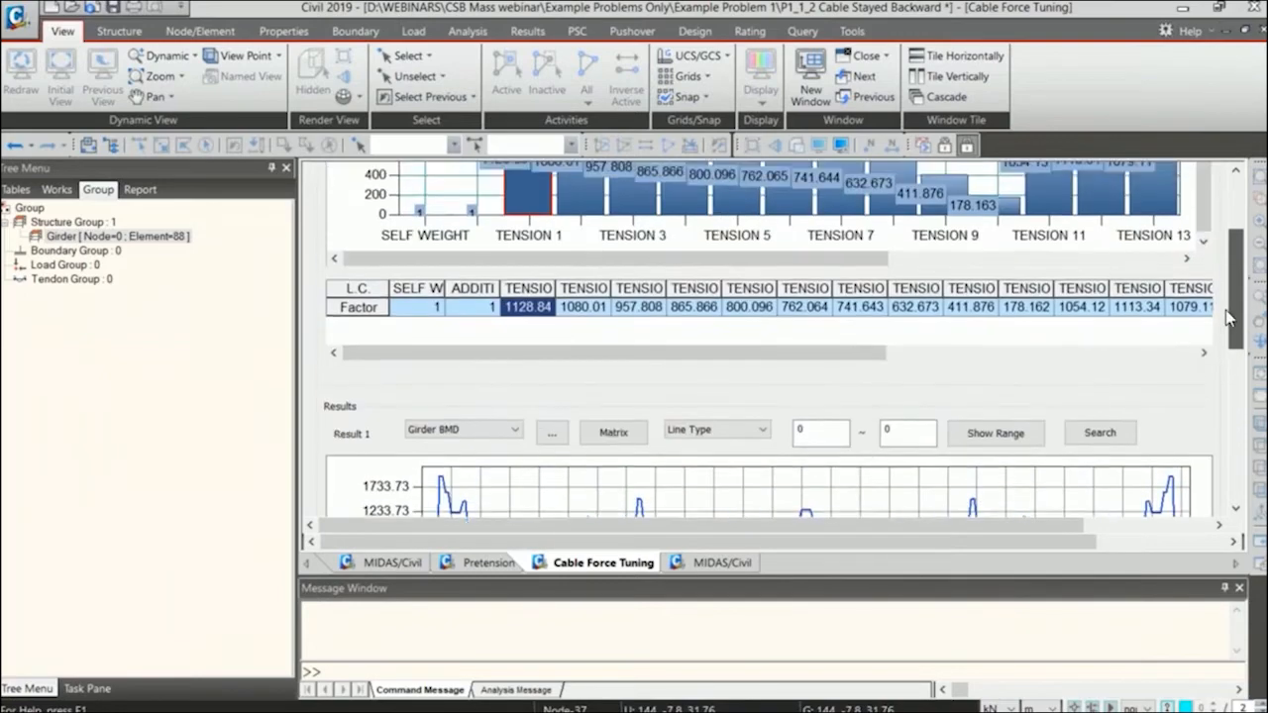
{"action": "left_click_drag", "start_coordinate": [528, 255], "coordinate": [527, 254]}
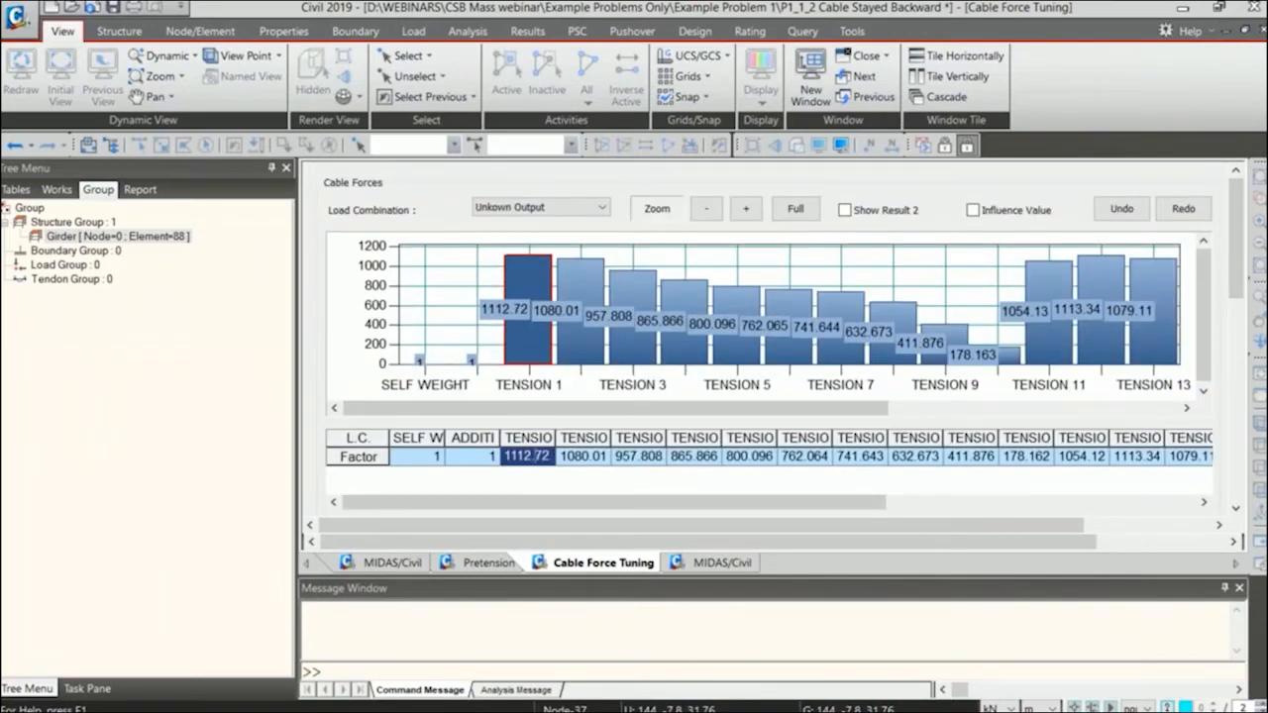
{"action": "double_click", "coordinate": [531, 458]}
{"action": "key", "text": "BackSpace"}
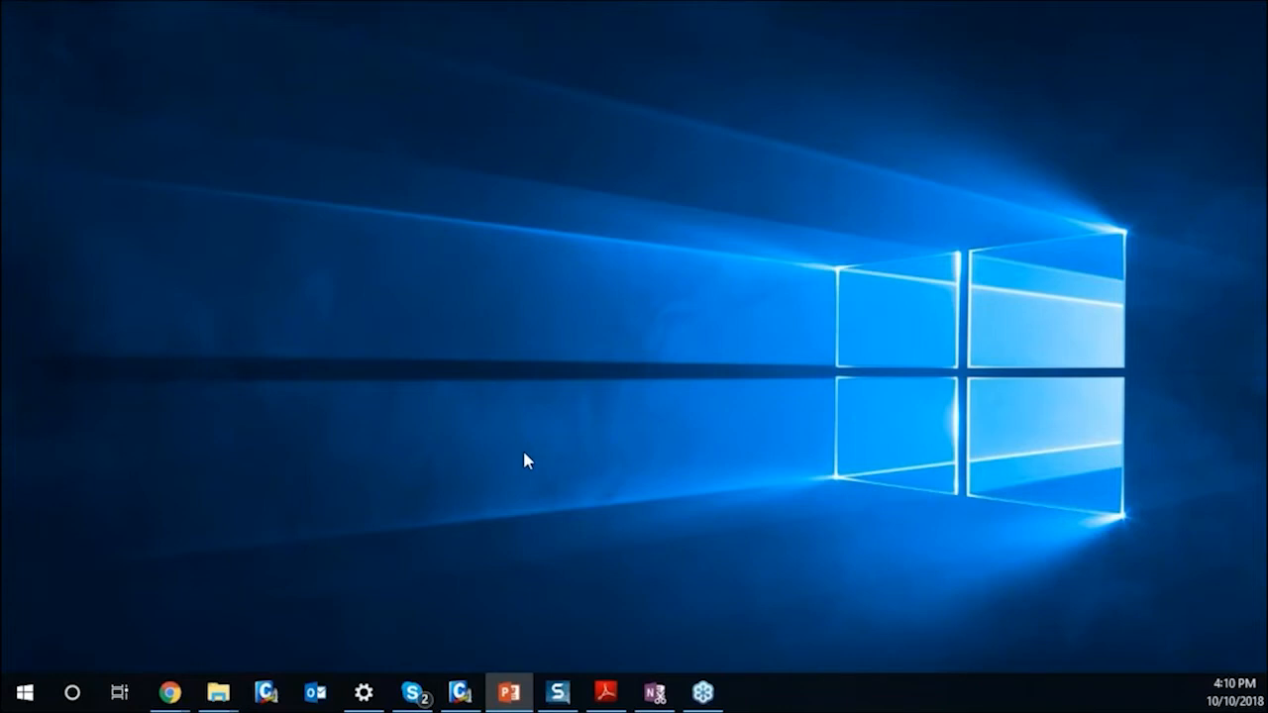
Switch back to midas Civil and open the P1_1_2 Cable Stayed Backward model from the Example Problem 1 folder.
{"action": "left_click", "coordinate": [460, 691]}
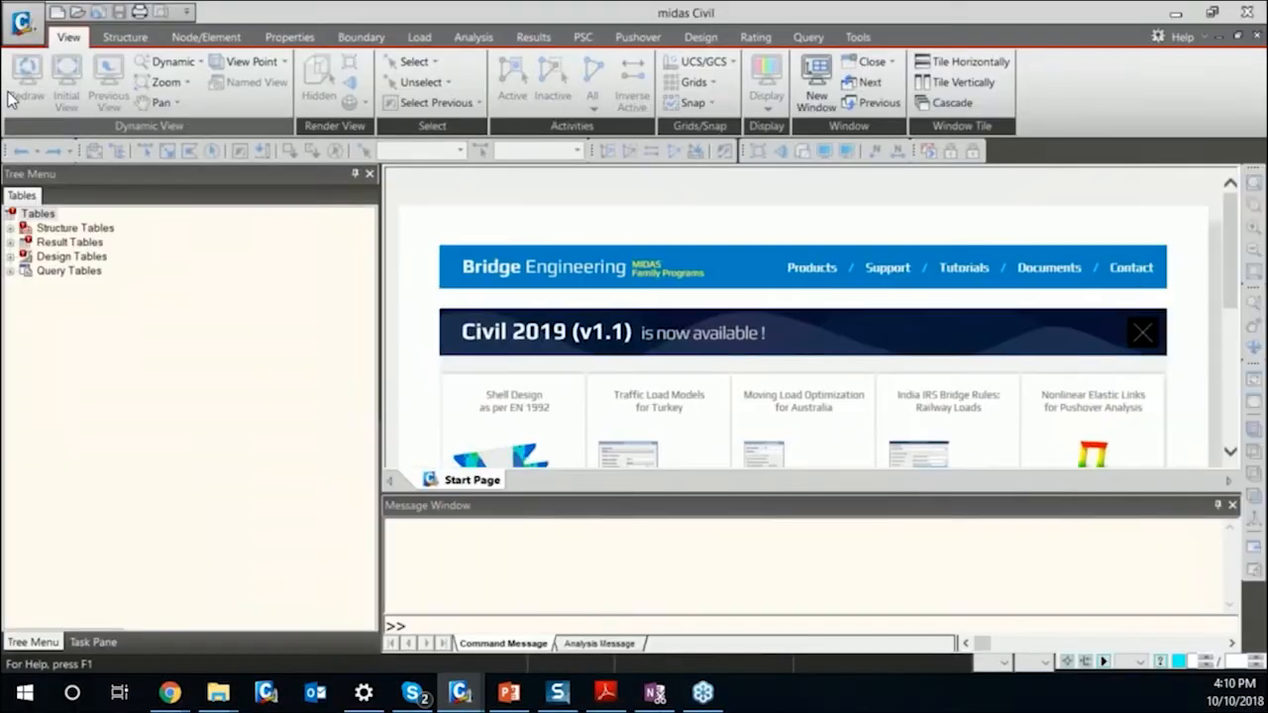
{"action": "left_click", "coordinate": [78, 12]}
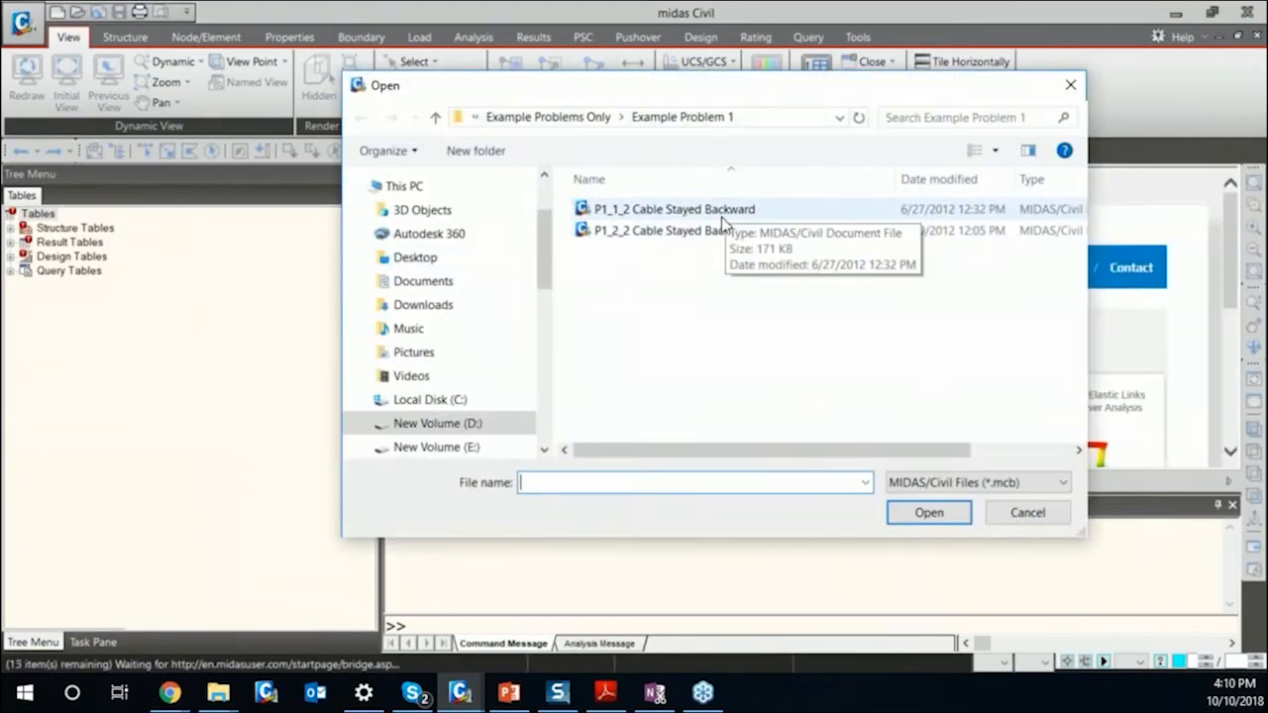
{"action": "left_click", "coordinate": [674, 209]}
{"action": "left_click", "coordinate": [929, 512]}
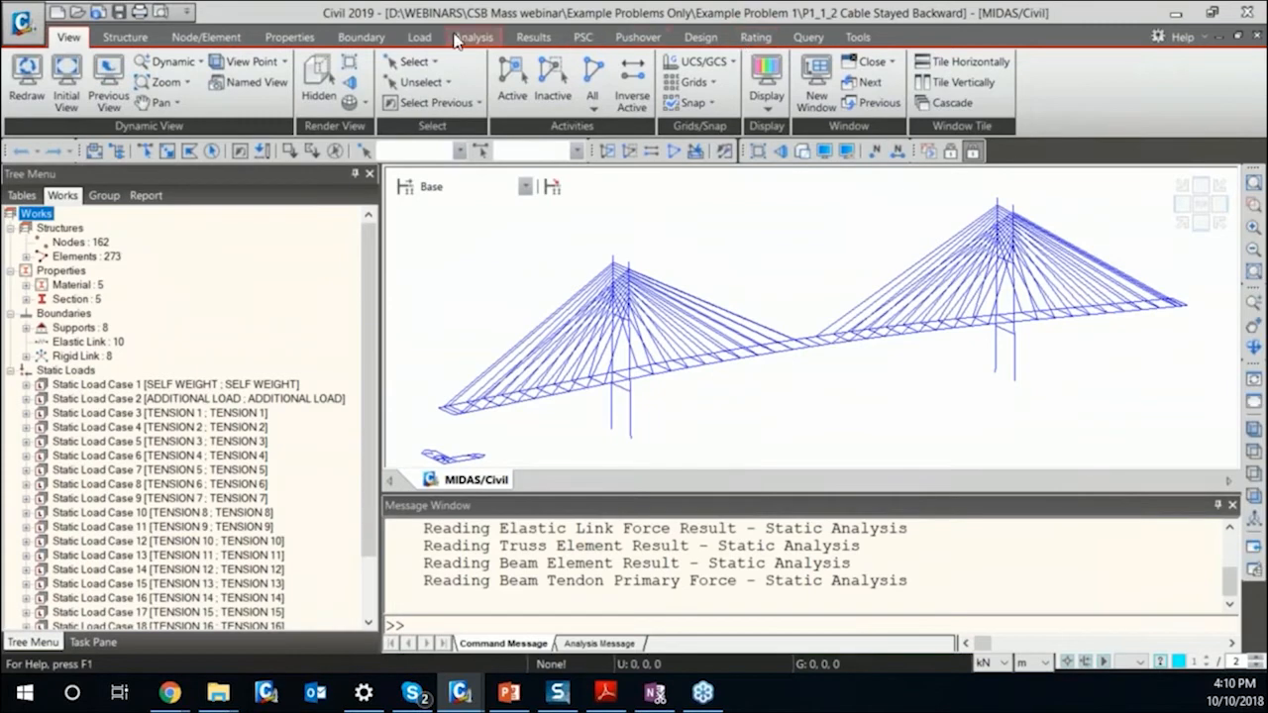
Open Cable Force Tuning and load the LCB2 load combination to list its cable tension factors.
{"action": "left_click", "coordinate": [533, 36]}
{"action": "left_click", "coordinate": [910, 62]}
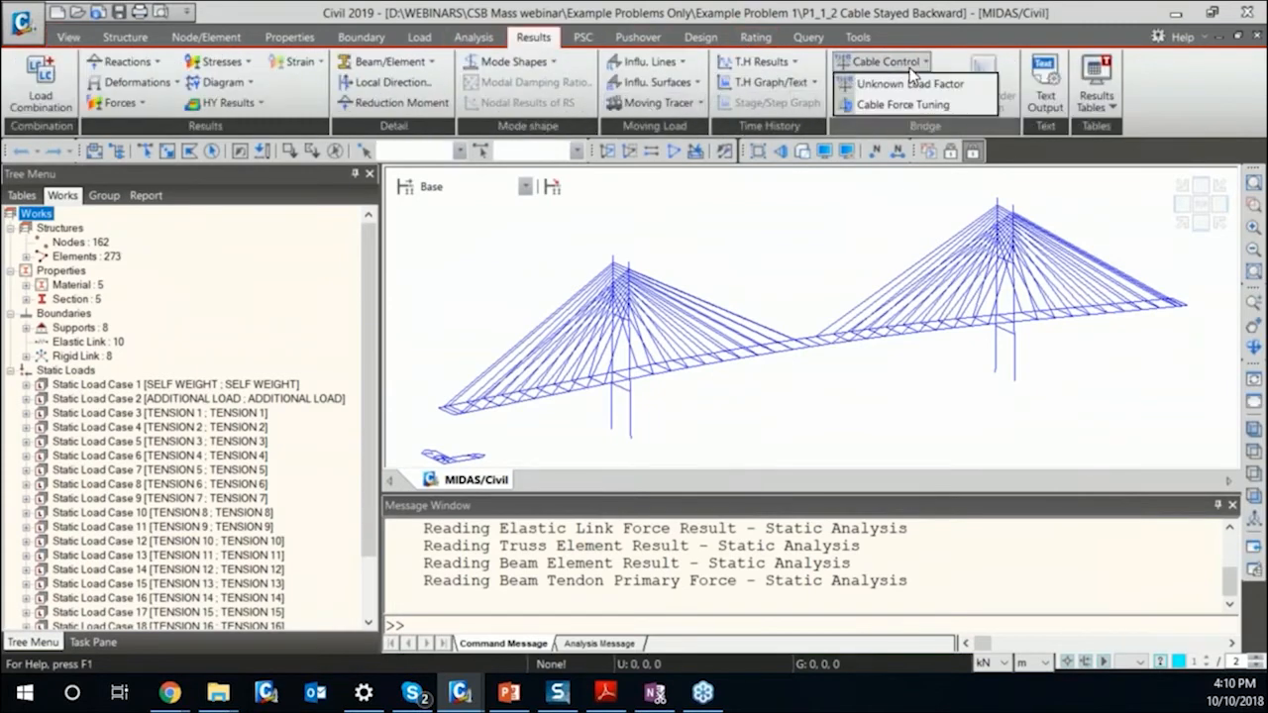
{"action": "left_click", "coordinate": [903, 106]}
{"action": "left_click", "coordinate": [670, 214]}
{"action": "left_click", "coordinate": [628, 242]}
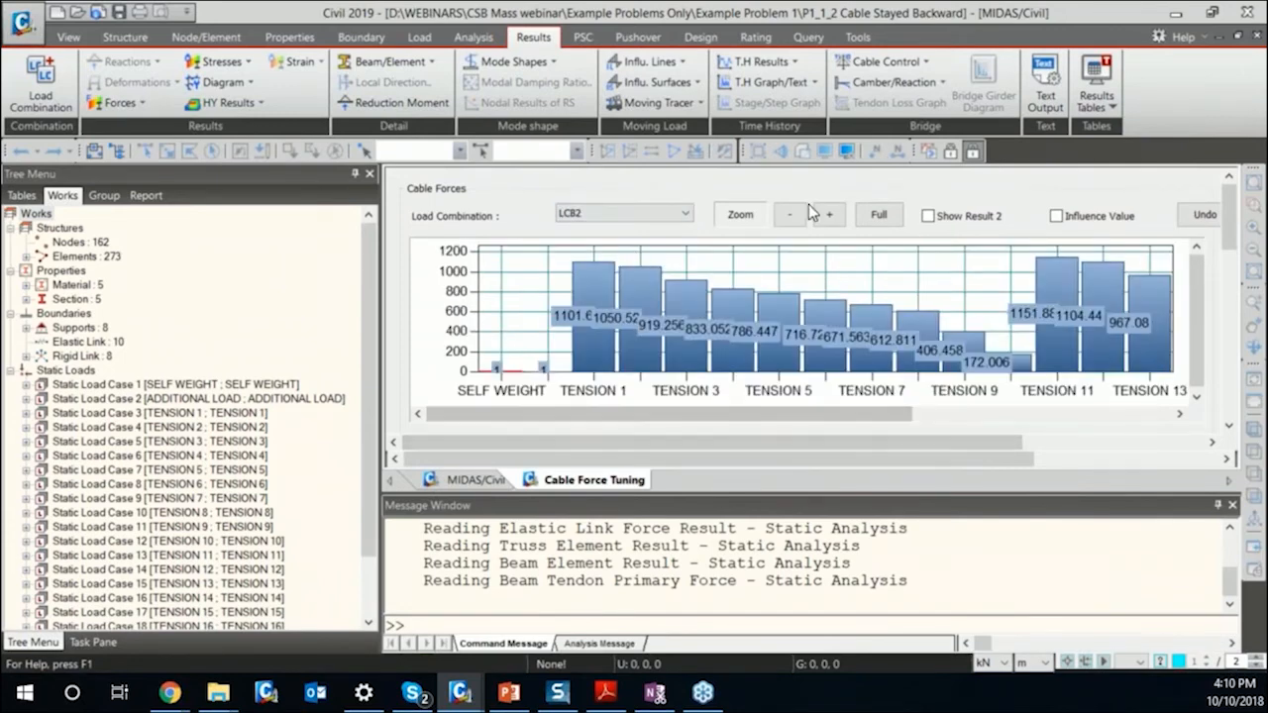
{"action": "left_click_drag", "start_coordinate": [1231, 237], "coordinate": [1226, 287]}
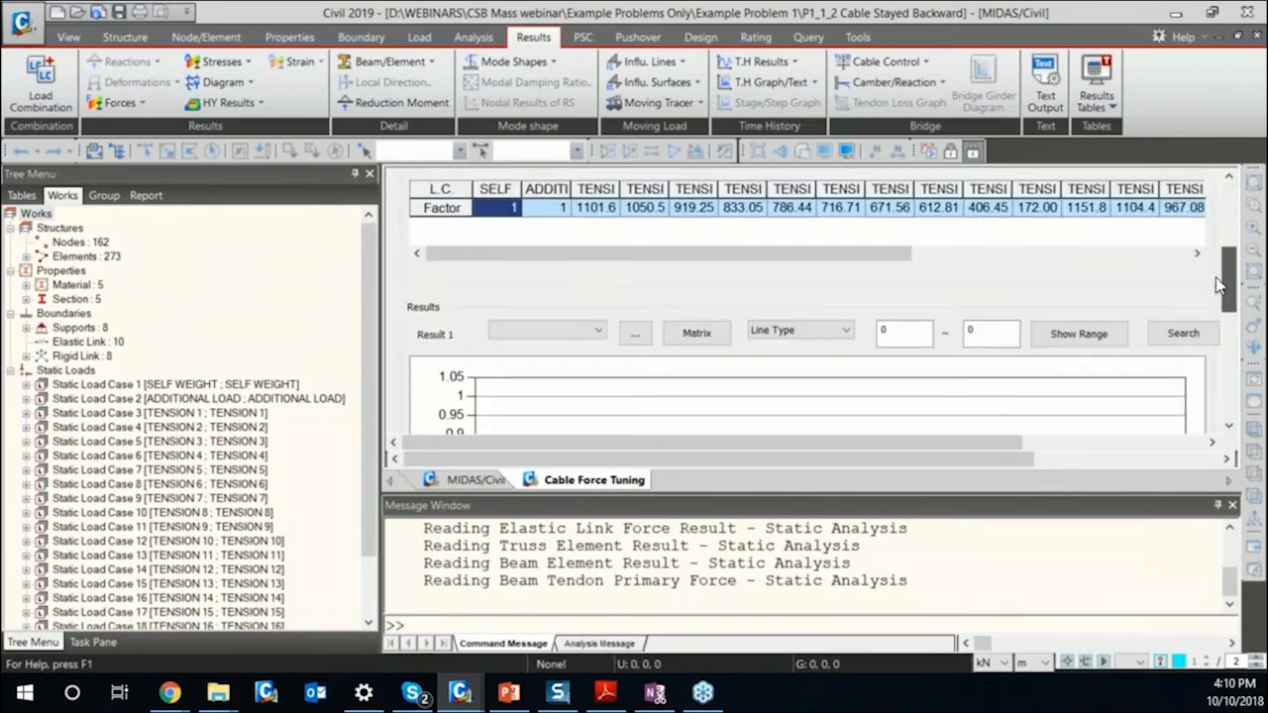
Create a new structure group named Girder.
{"action": "left_click", "coordinate": [104, 195]}
{"action": "right_click", "coordinate": [92, 228]}
{"action": "left_click", "coordinate": [130, 232]}
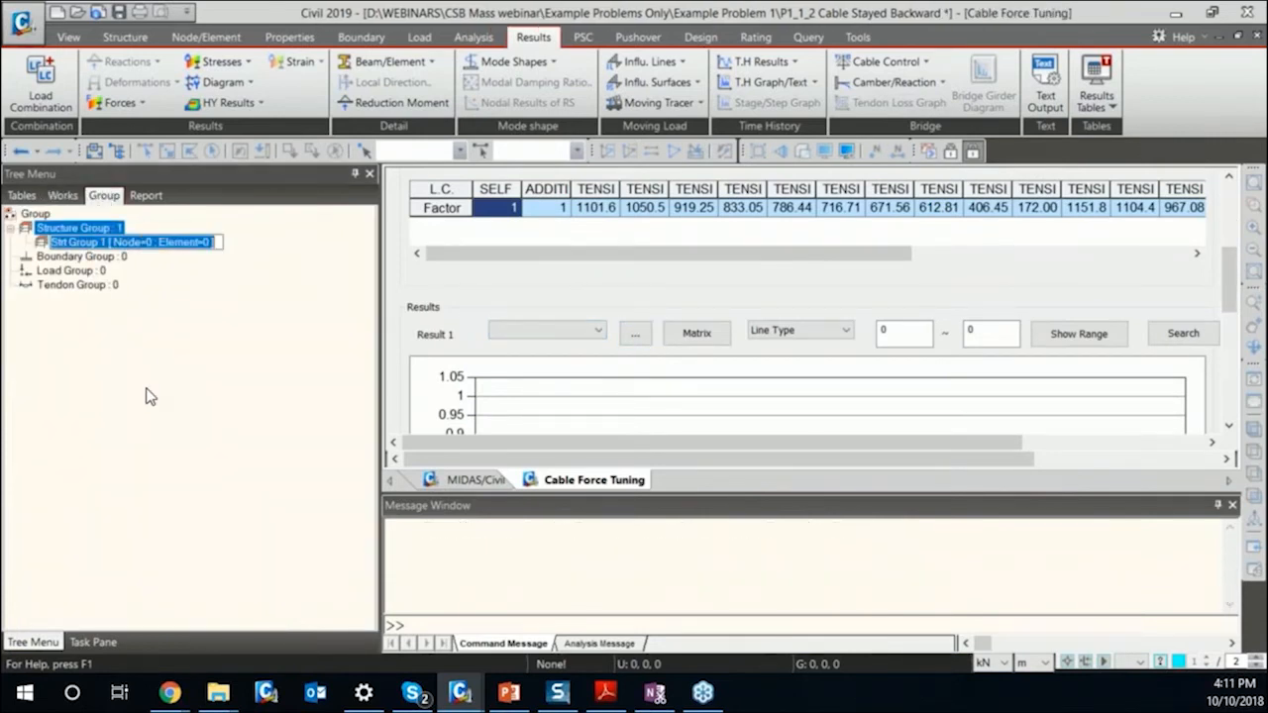
{"action": "type", "text": "Girder"}
{"action": "key", "text": "Return"}
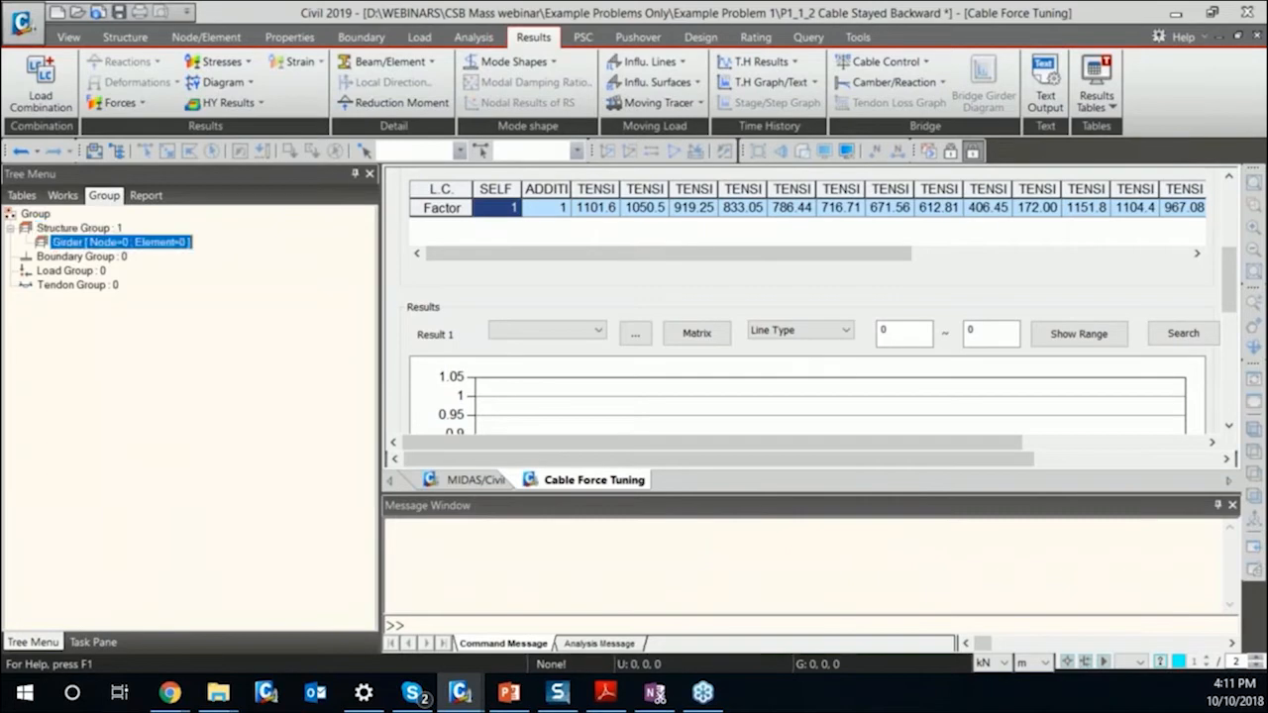
Select all elements with the GIRDER material and assign them to the Girder structure group.
{"action": "left_click", "coordinate": [471, 479]}
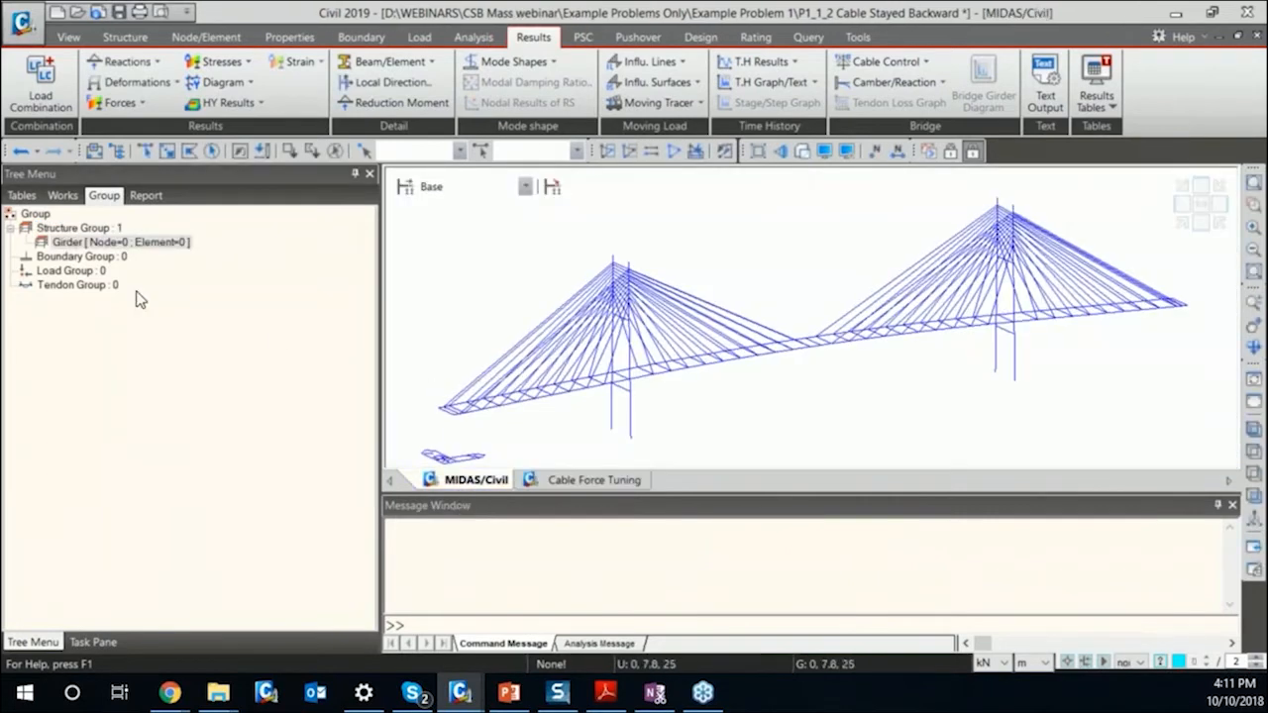
{"action": "left_click", "coordinate": [62, 195]}
{"action": "double_click", "coordinate": [85, 284]}
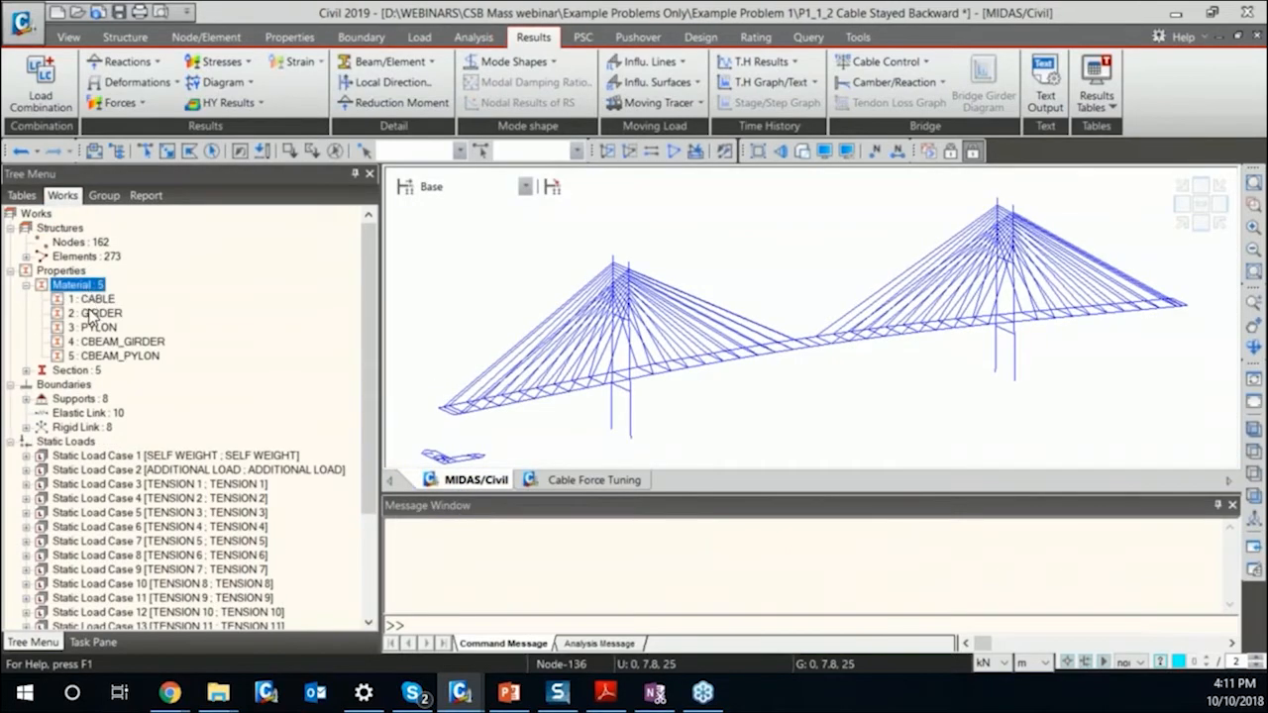
{"action": "left_click", "coordinate": [95, 313]}
{"action": "left_click", "coordinate": [104, 195]}
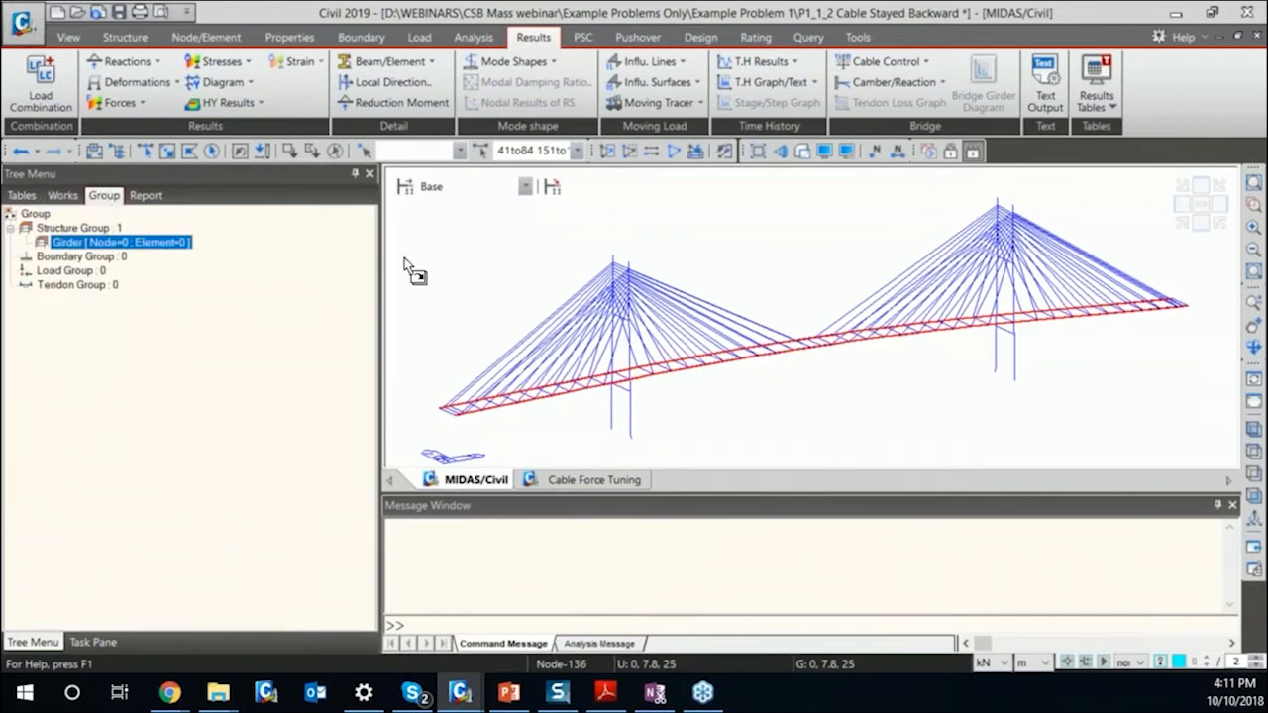
Add a Cable Force Tuning result item named Girder BMD for the Girder group, plotting beam force My against distance along +DX.
{"action": "left_click", "coordinate": [581, 482]}
{"action": "left_click", "coordinate": [557, 332]}
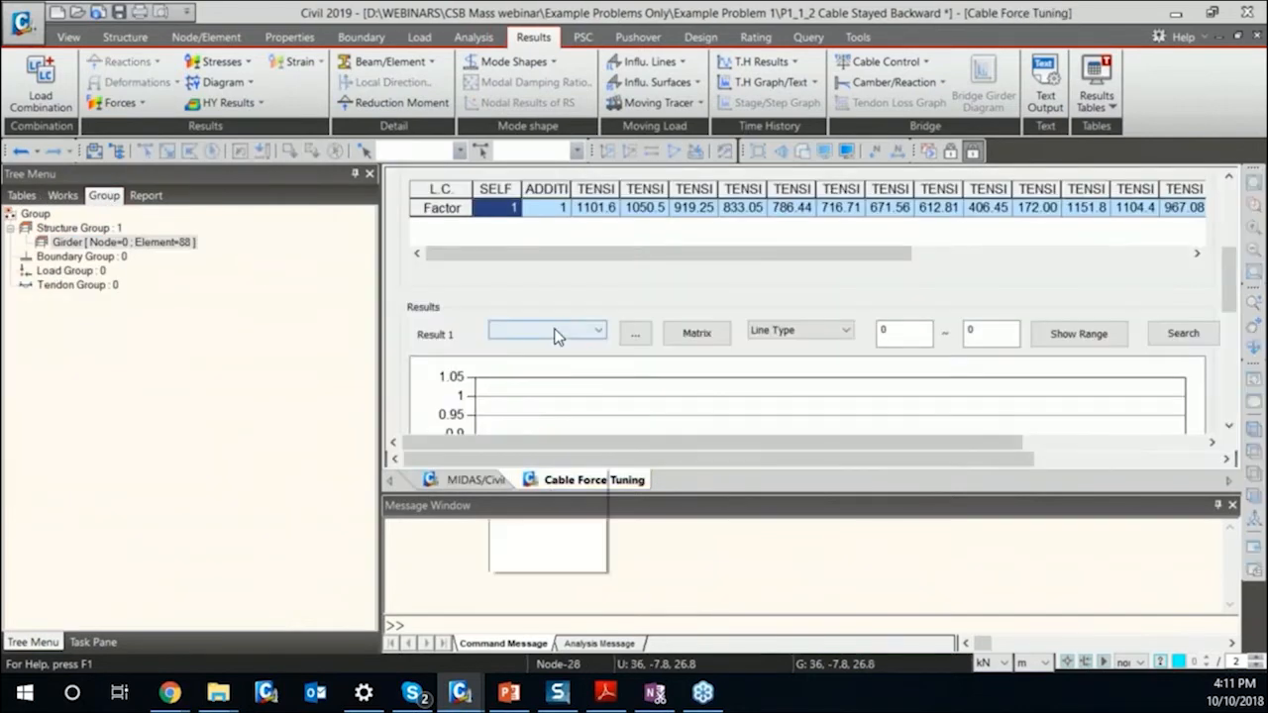
{"action": "left_click", "coordinate": [635, 338]}
{"action": "left_click", "coordinate": [635, 338]}
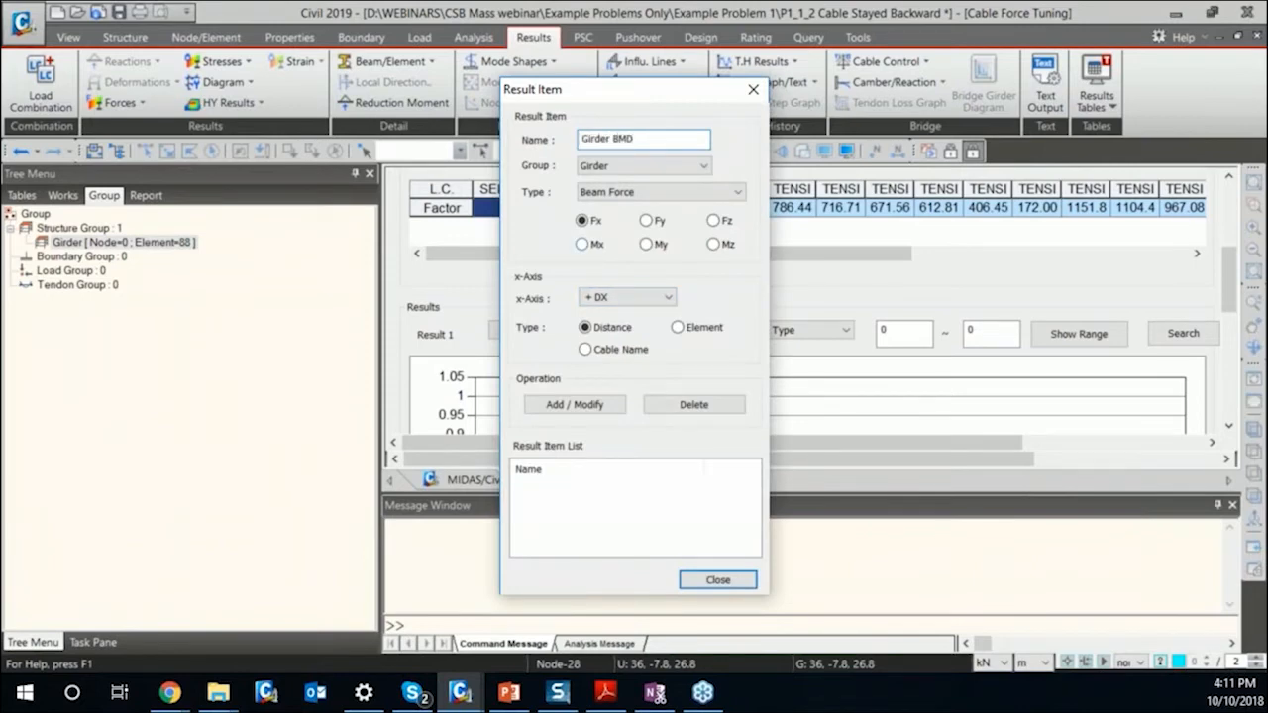
{"action": "left_click", "coordinate": [647, 244]}
{"action": "left_click", "coordinate": [597, 406]}
{"action": "left_click", "coordinate": [716, 581]}
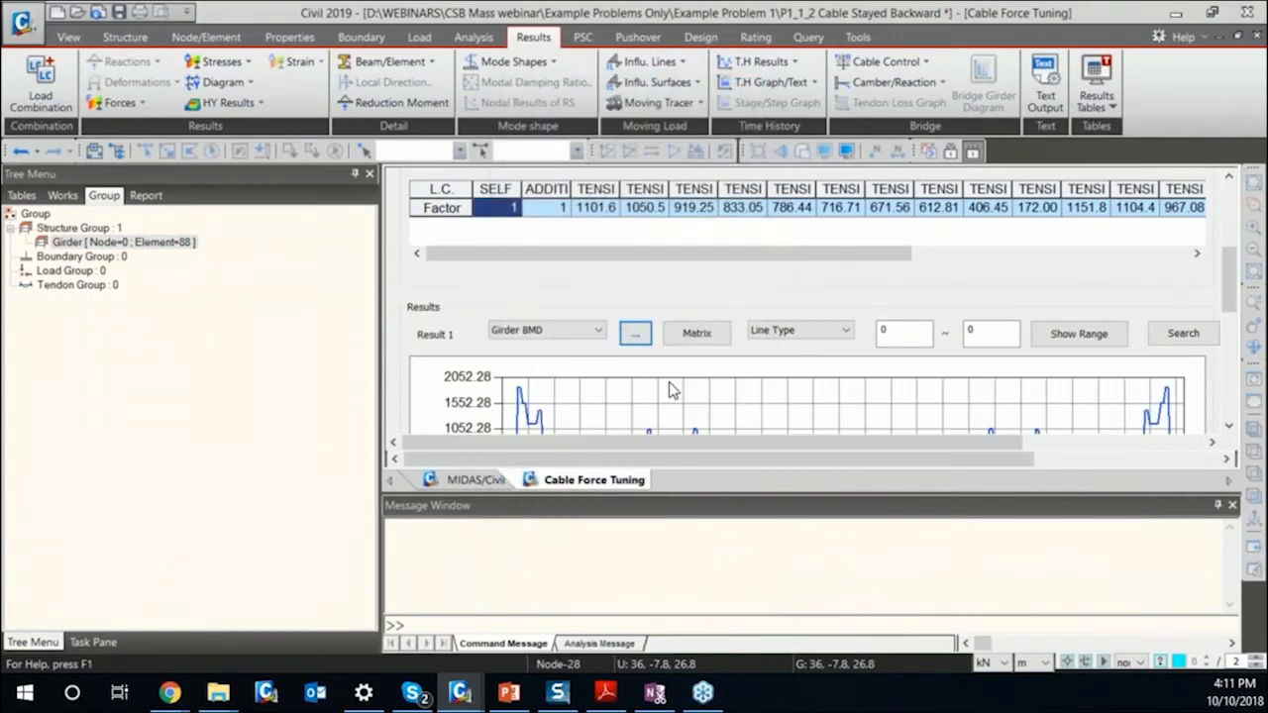
Enlarge the tuning view and lower the LCB2 factors of TENSION 1 to 1013.66 and TENSION 3 to 293.01.
{"action": "left_click_drag", "start_coordinate": [1220, 291], "coordinate": [1226, 231]}
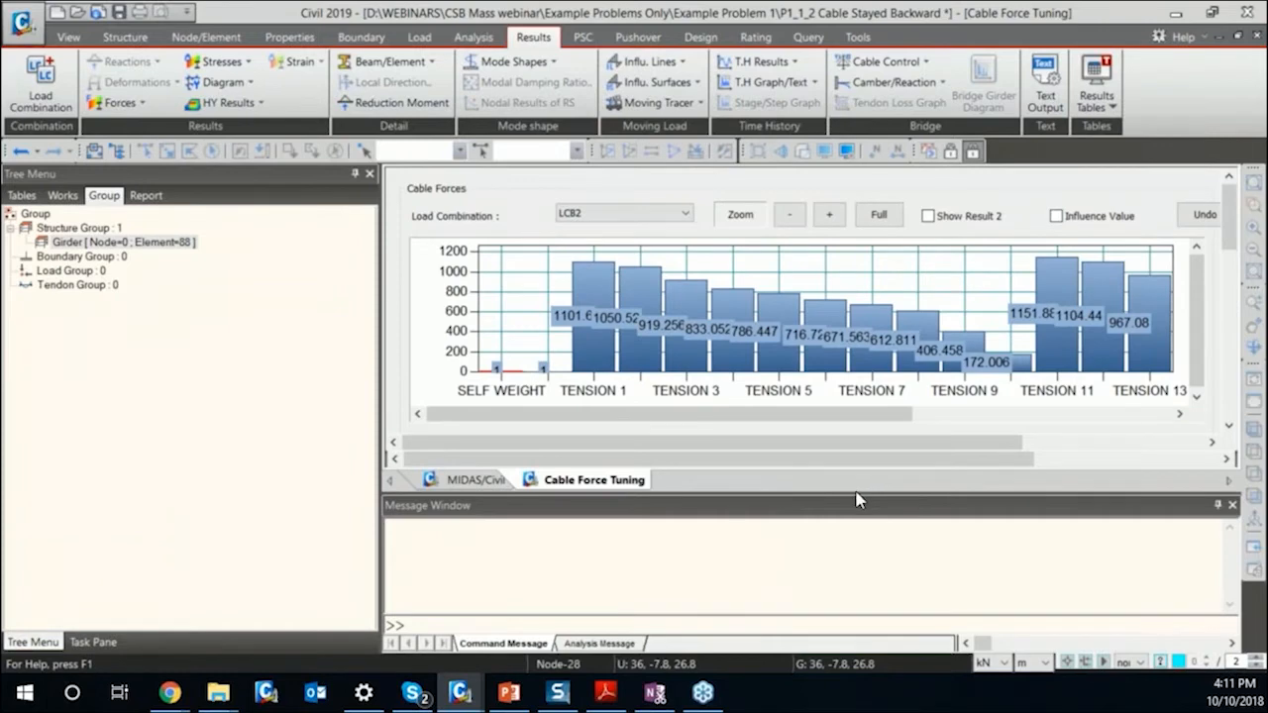
{"action": "left_click_drag", "start_coordinate": [853, 493], "coordinate": [837, 592]}
{"action": "left_click_drag", "start_coordinate": [602, 265], "coordinate": [602, 274]}
{"action": "mouse_move", "coordinate": [1221, 273]}
{"action": "left_mouse_down"}
{"action": "mouse_move", "coordinate": [1228, 369]}
{"action": "mouse_move", "coordinate": [1226, 287]}
{"action": "left_mouse_up"}
{"action": "scroll", "coordinate": [626, 230], "scroll_direction": "up", "scroll_amount": 1}
{"action": "left_click_drag", "start_coordinate": [678, 223], "coordinate": [680, 287]}
{"action": "scroll", "coordinate": [812, 397], "scroll_direction": "down", "scroll_amount": 3}
{"action": "scroll", "coordinate": [782, 376], "scroll_direction": "up", "scroll_amount": 4}
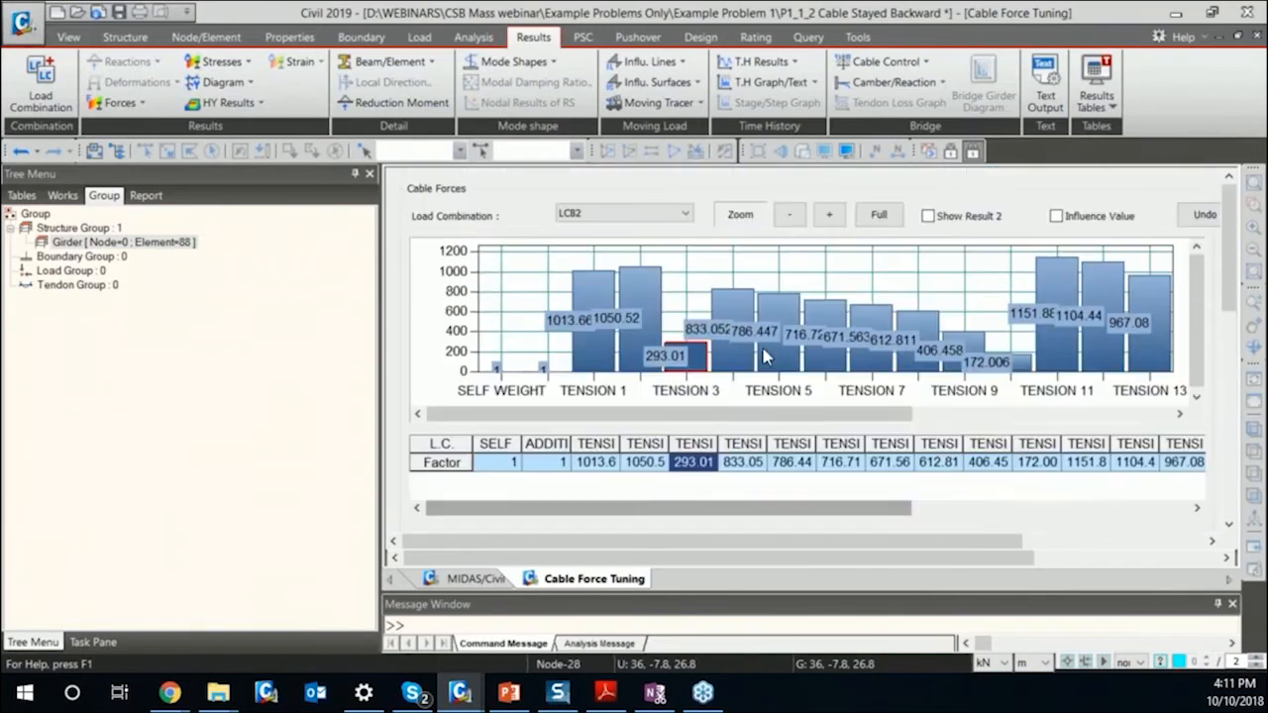
Raise the TENSION 3 factor graphically, and clear the TENSION 1 factor in the table for direct entry.
{"action": "left_click_drag", "start_coordinate": [684, 352], "coordinate": [680, 301]}
{"action": "left_click", "coordinate": [610, 463]}
{"action": "left_click", "coordinate": [612, 462]}
{"action": "key", "text": "BackSpace"}
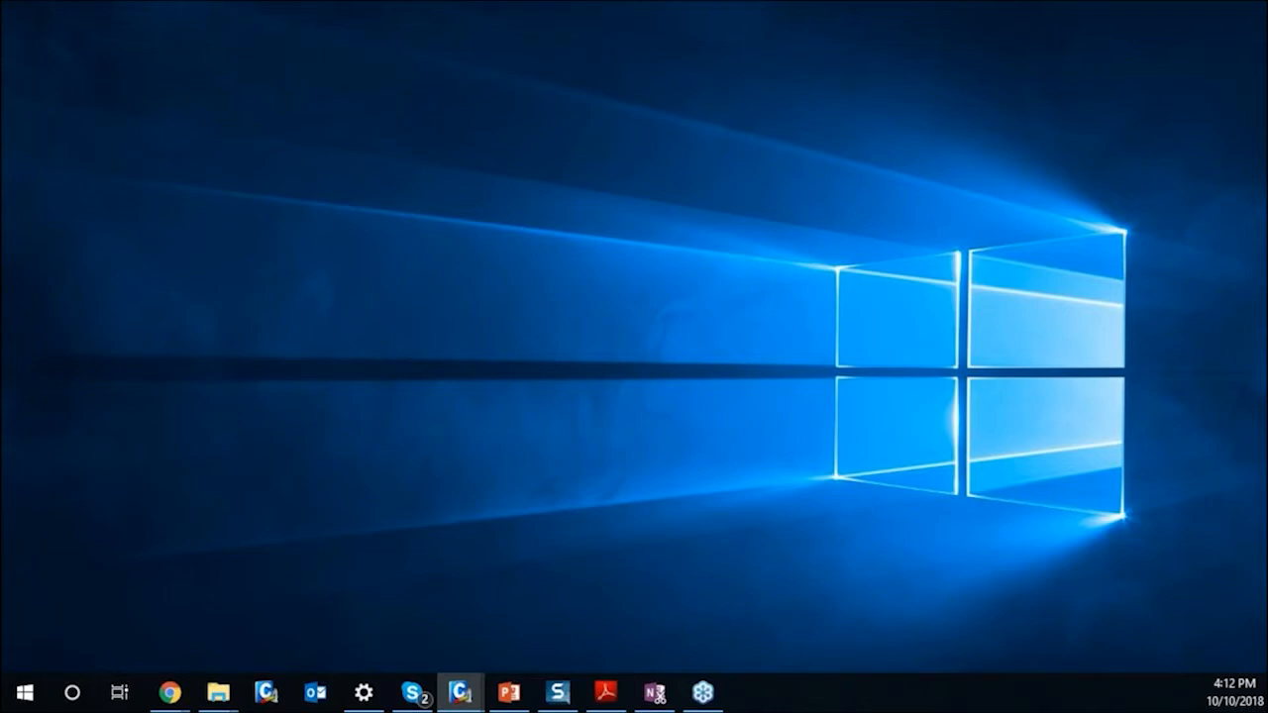
Switch back to midas Civil with the P1_1_2 Cable Stayed Backward model and load combination LCB2 into Cable Force Tuning.
{"action": "left_click", "coordinate": [460, 691]}
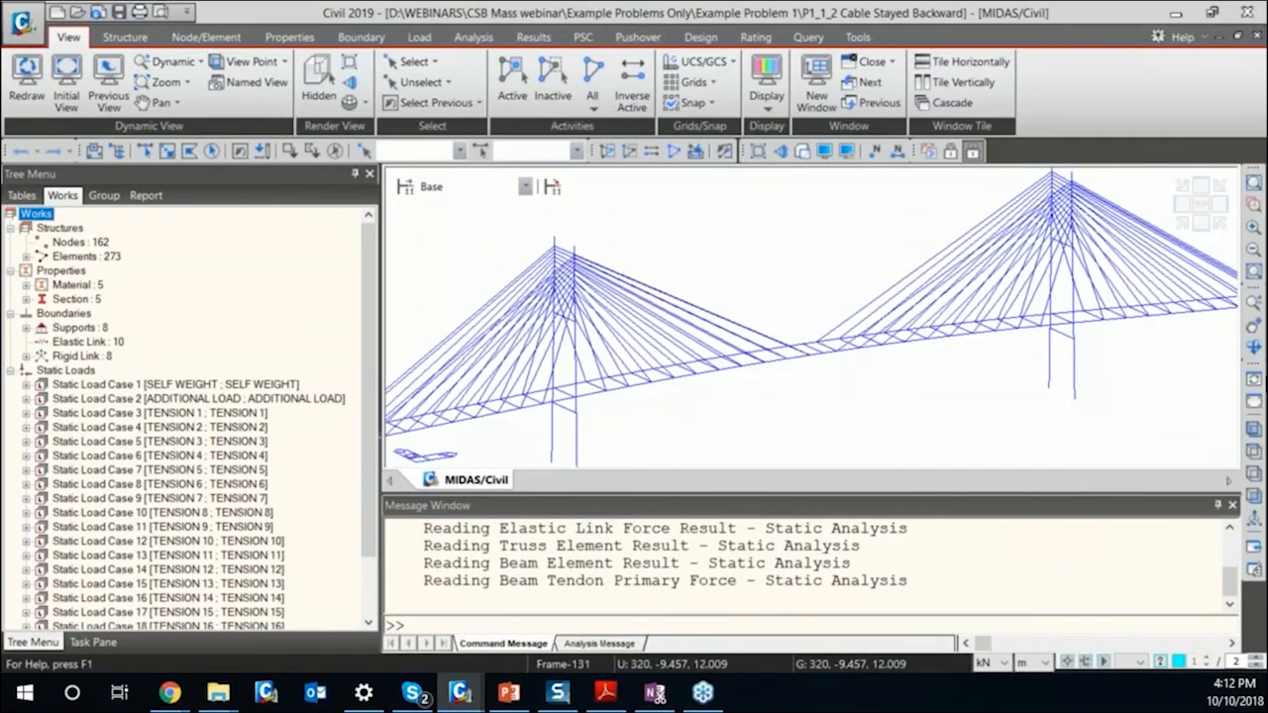
{"action": "left_click", "coordinate": [1200, 225]}
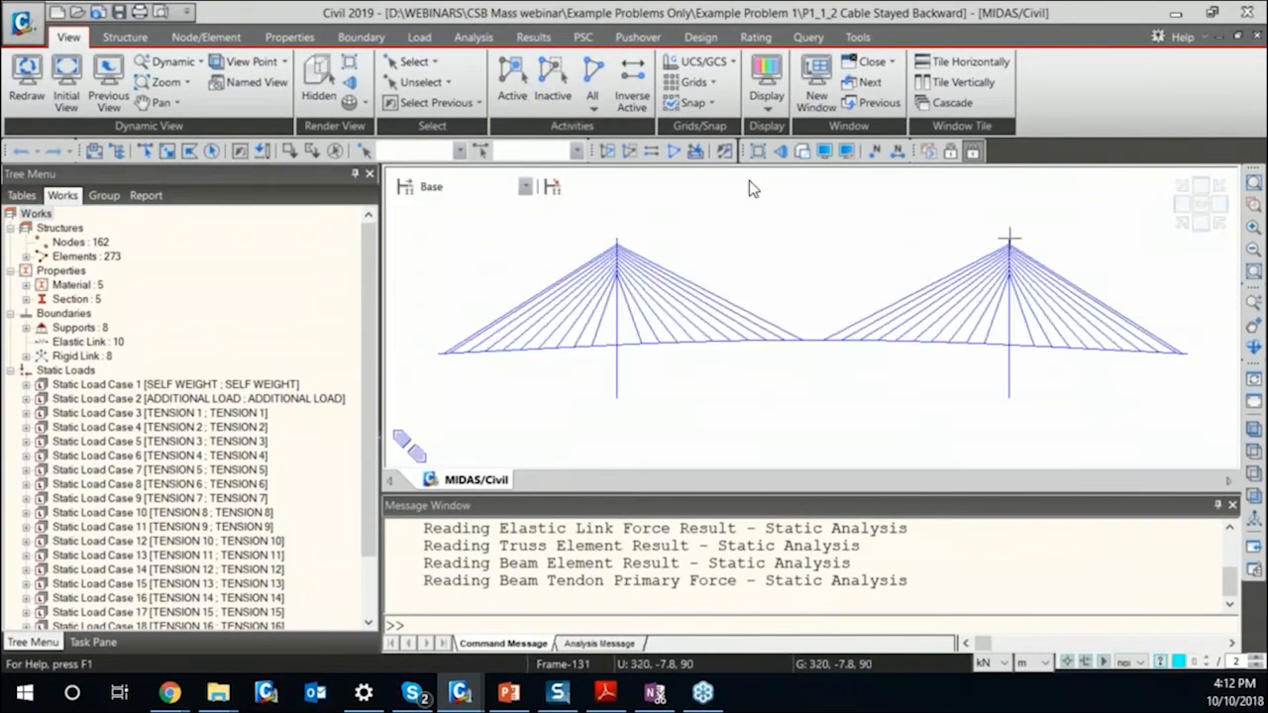
{"action": "left_click", "coordinate": [533, 36]}
{"action": "left_click", "coordinate": [885, 61]}
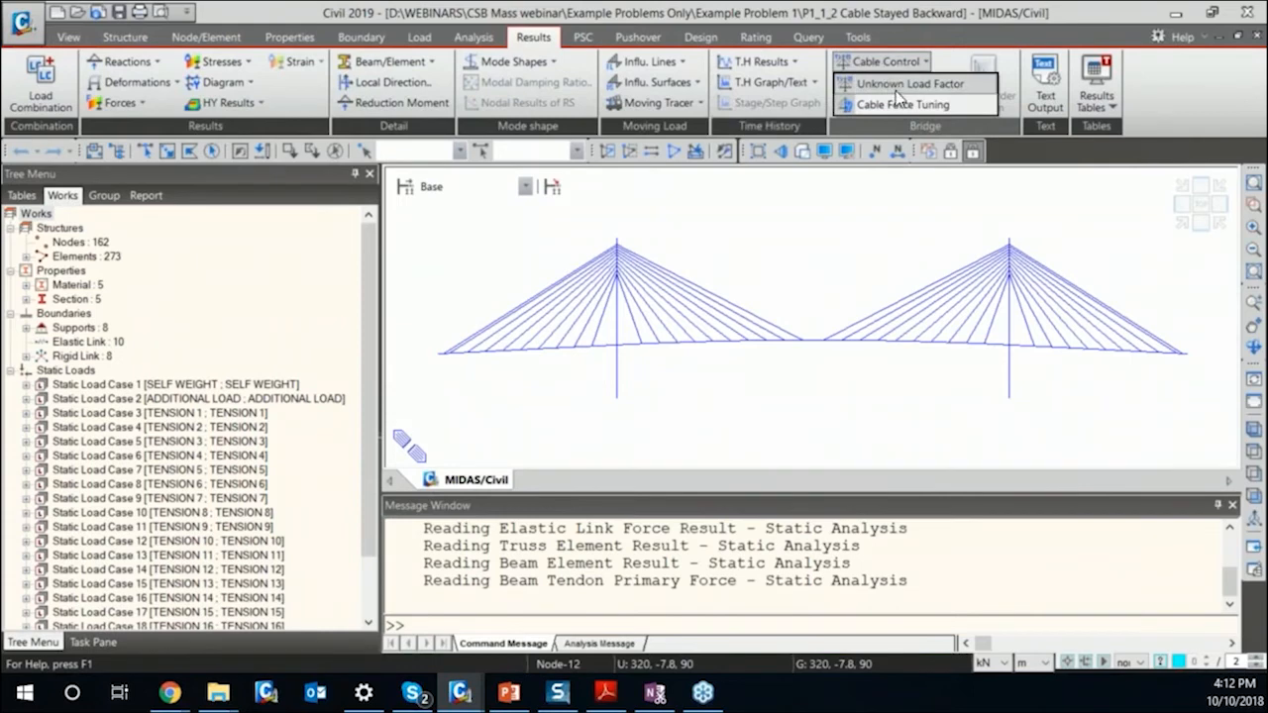
{"action": "left_click", "coordinate": [896, 106]}
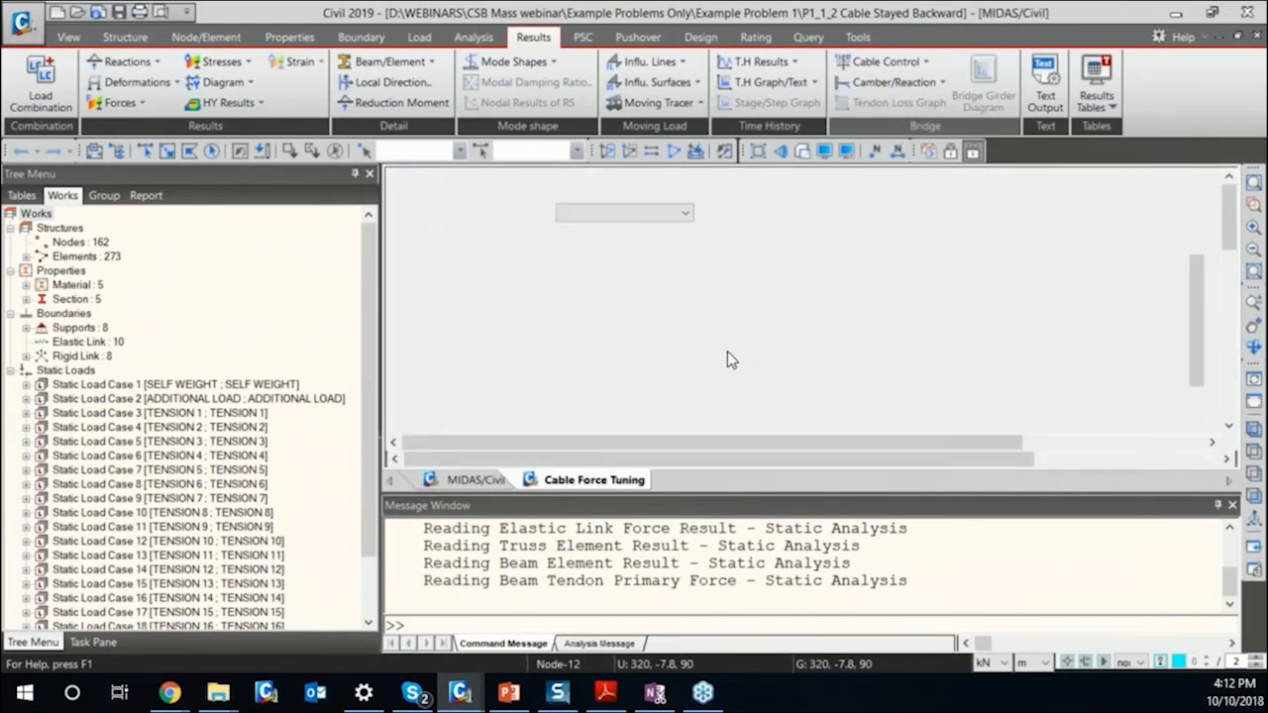
{"action": "left_click", "coordinate": [609, 216]}
{"action": "left_click", "coordinate": [608, 239]}
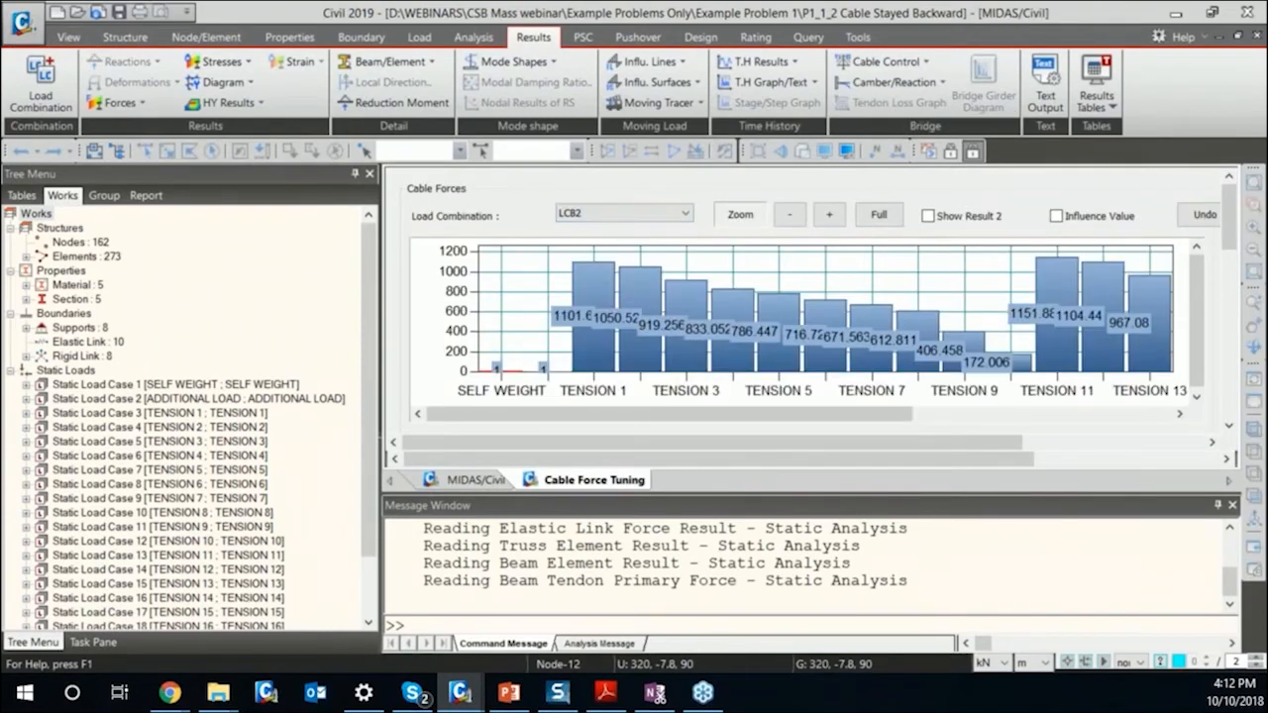
{"action": "scroll", "coordinate": [927, 347], "scroll_direction": "down", "scroll_amount": 5}
{"action": "scroll", "coordinate": [391, 393], "scroll_direction": "up", "scroll_amount": 2}
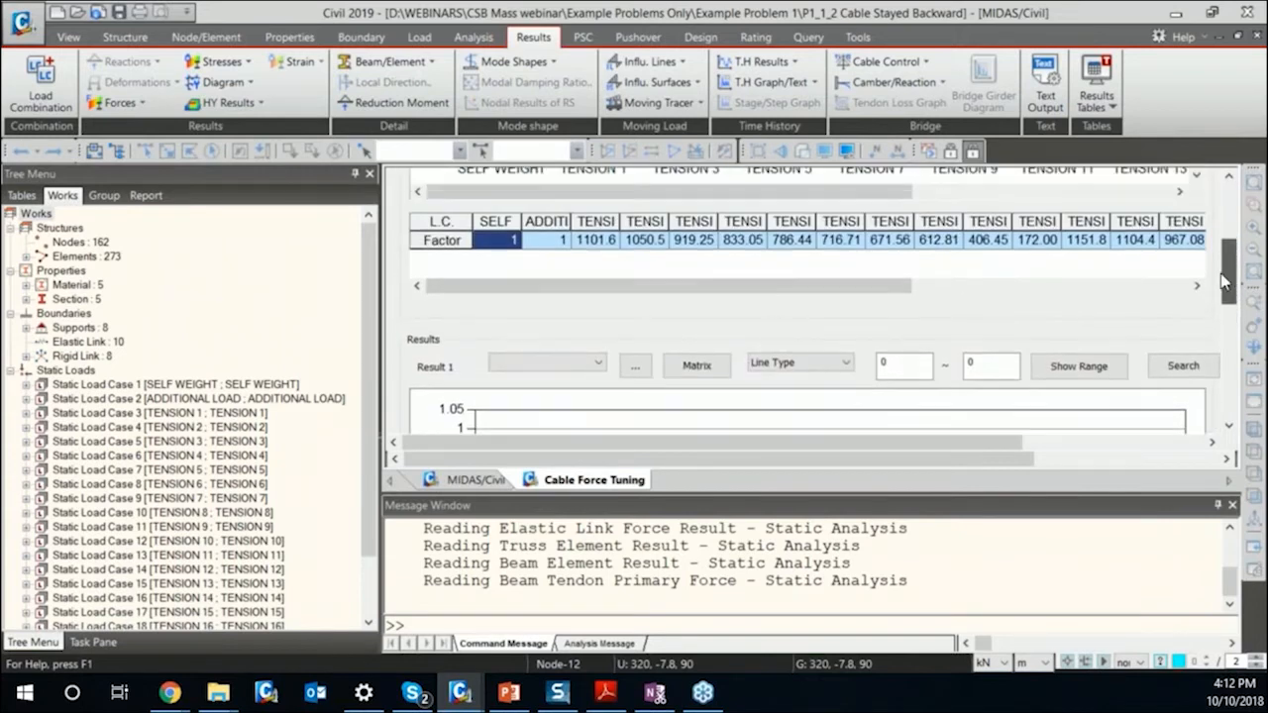
Add a structure group called Girder to the model.
{"action": "left_click", "coordinate": [104, 196]}
{"action": "right_click", "coordinate": [95, 229]}
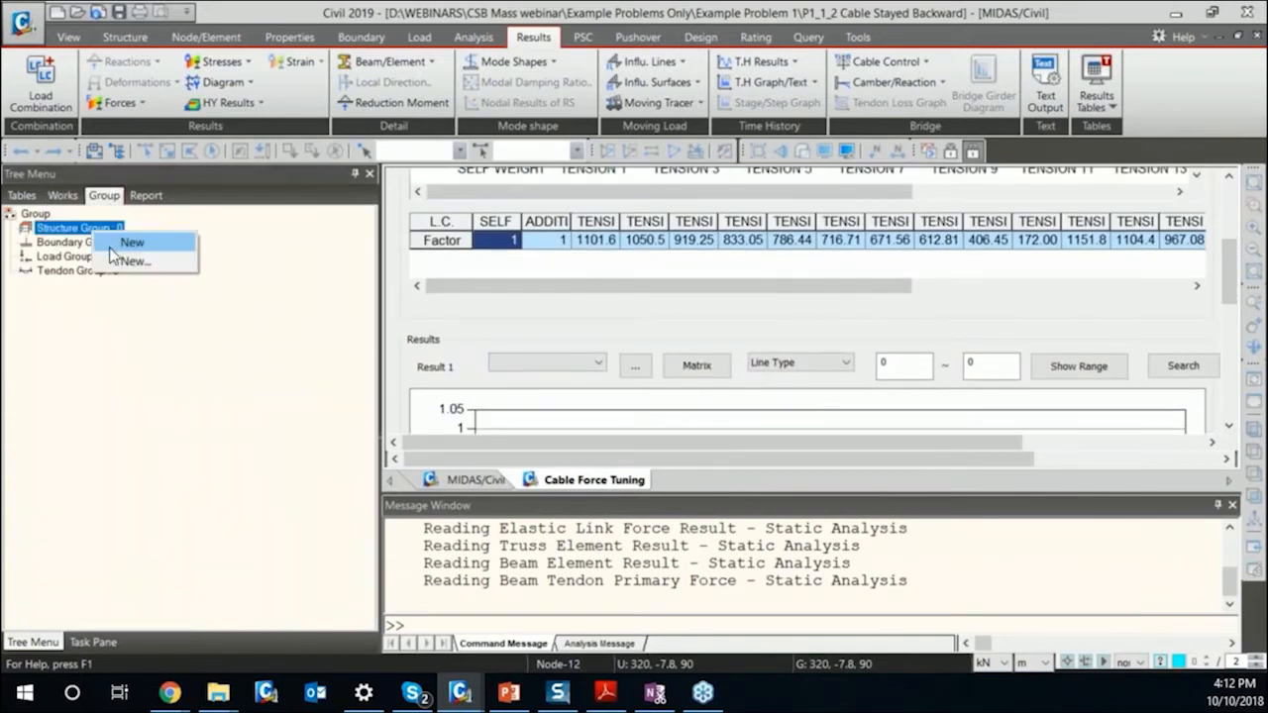
{"action": "left_click", "coordinate": [121, 244]}
{"action": "type", "text": "Girder"}
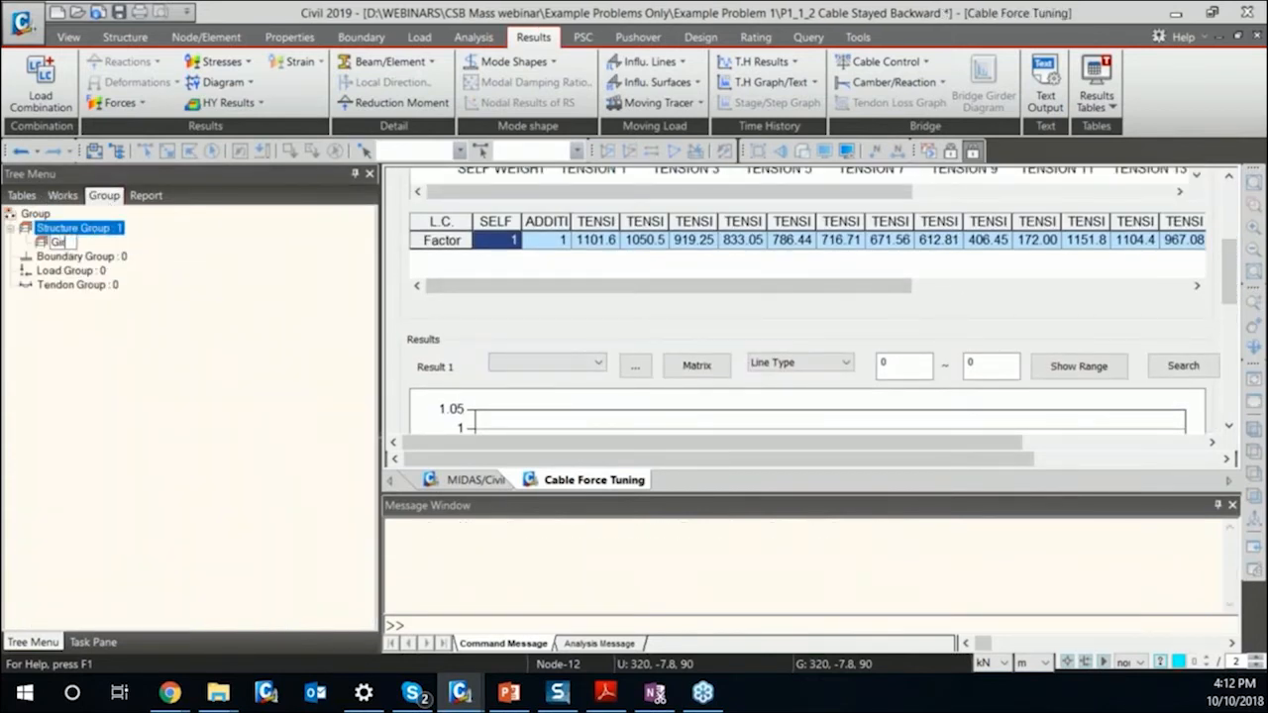
{"action": "key", "text": "Return"}
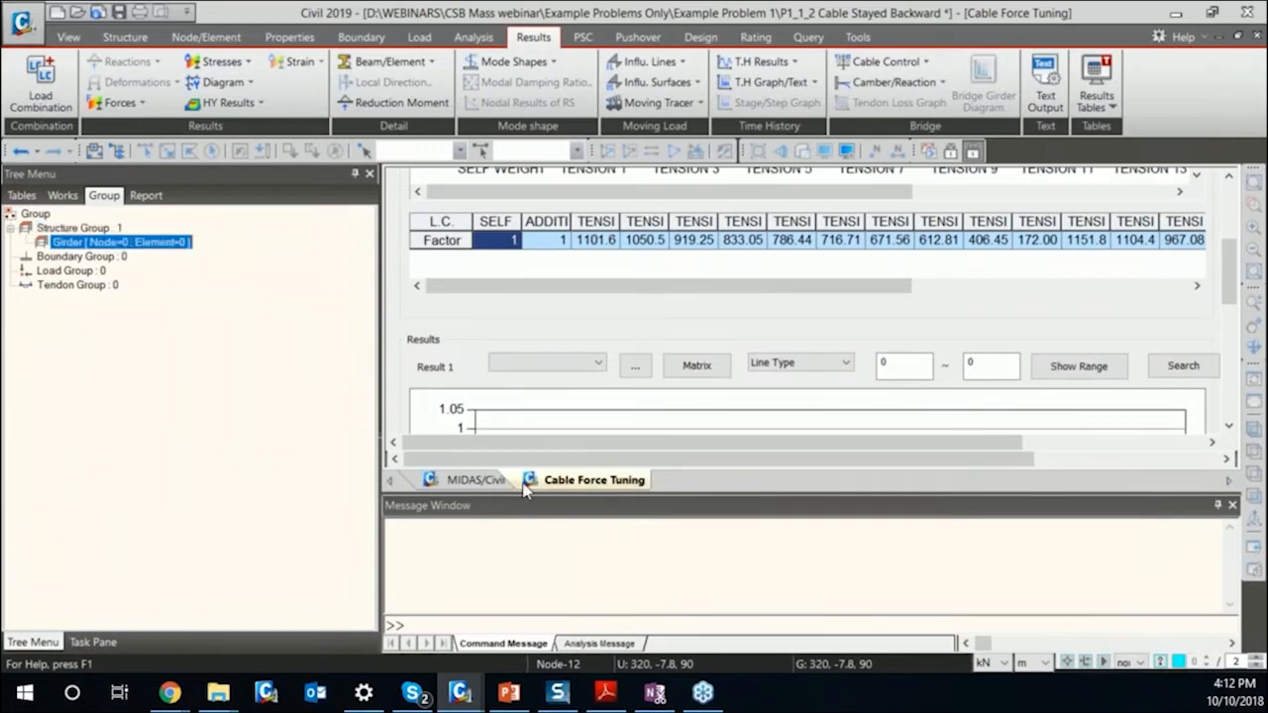
Fill the Girder structure group with all elements that use the GIRDER material.
{"action": "left_click", "coordinate": [475, 480]}
{"action": "left_click", "coordinate": [63, 195]}
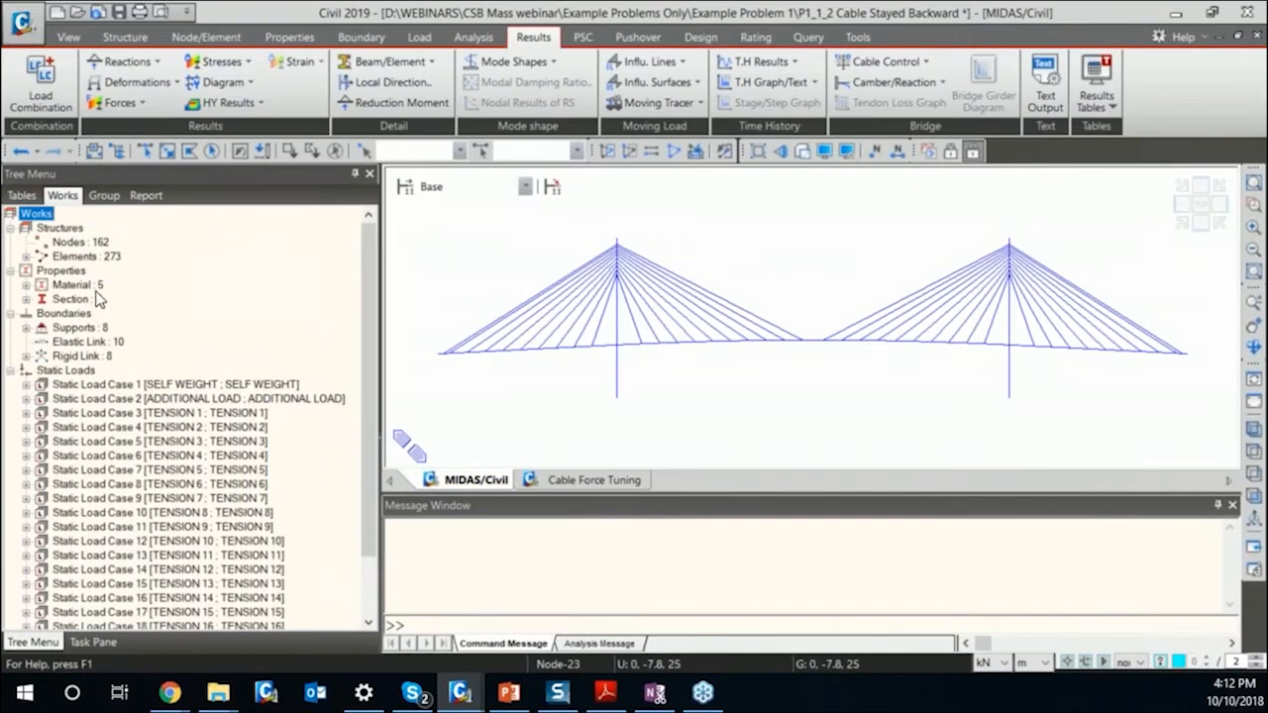
{"action": "double_click", "coordinate": [87, 285]}
{"action": "left_click", "coordinate": [95, 313]}
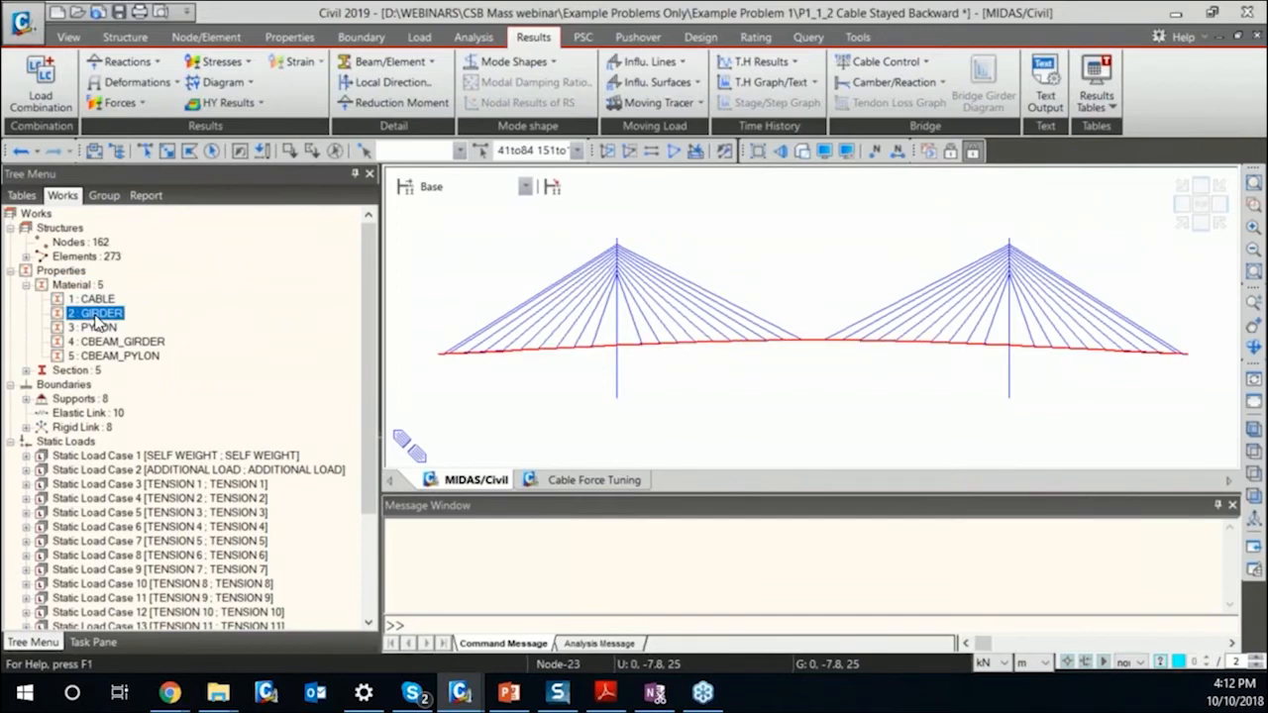
{"action": "left_click", "coordinate": [104, 195]}
{"action": "left_click", "coordinate": [119, 241]}
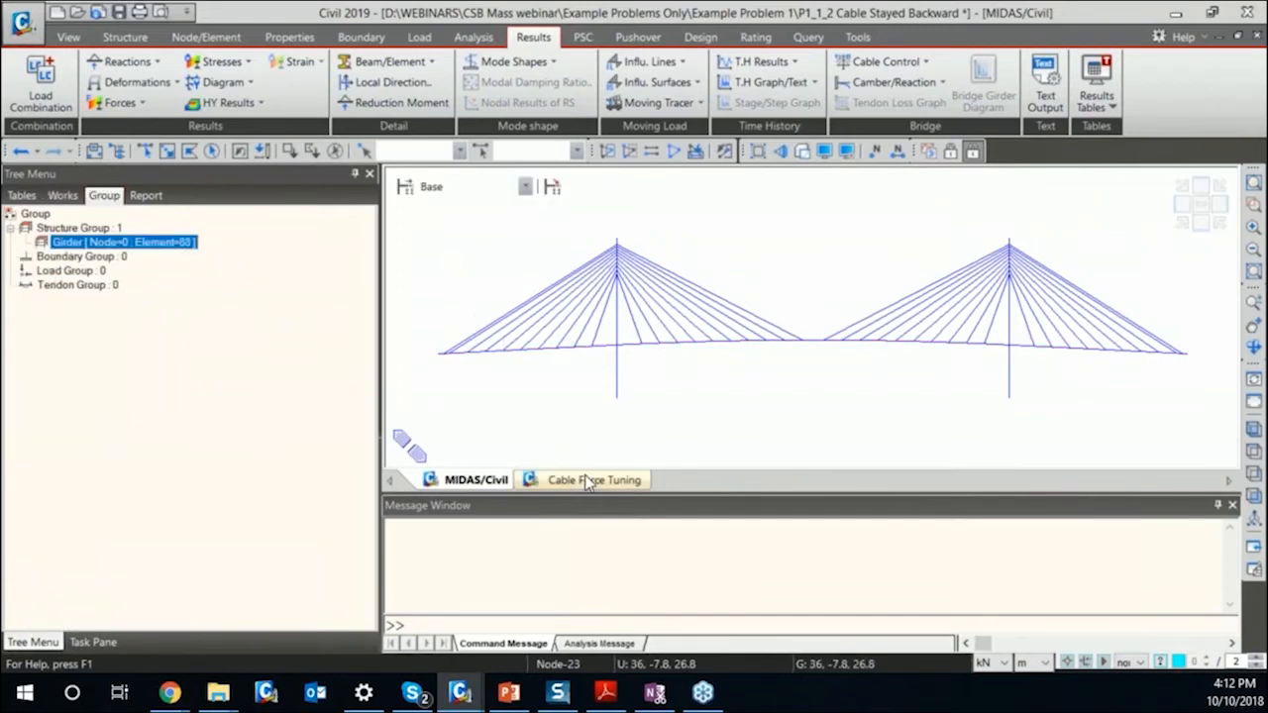
Lower the TENSION 1 factor of LCB2 to 1037.41 in Cable Force Tuning and turn on Influence Value.
{"action": "left_click", "coordinate": [535, 479]}
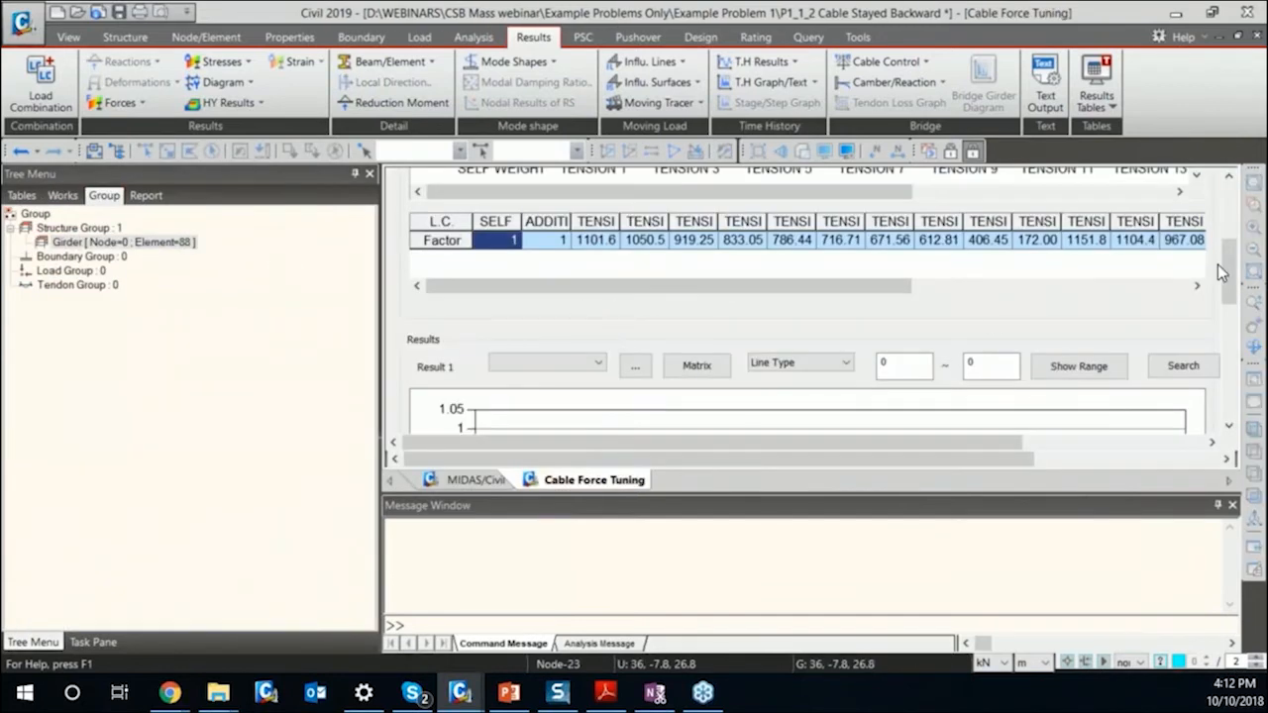
{"action": "scroll", "coordinate": [1218, 264], "scroll_direction": "up", "scroll_amount": 5}
{"action": "left_click_drag", "start_coordinate": [593, 261], "coordinate": [594, 269]}
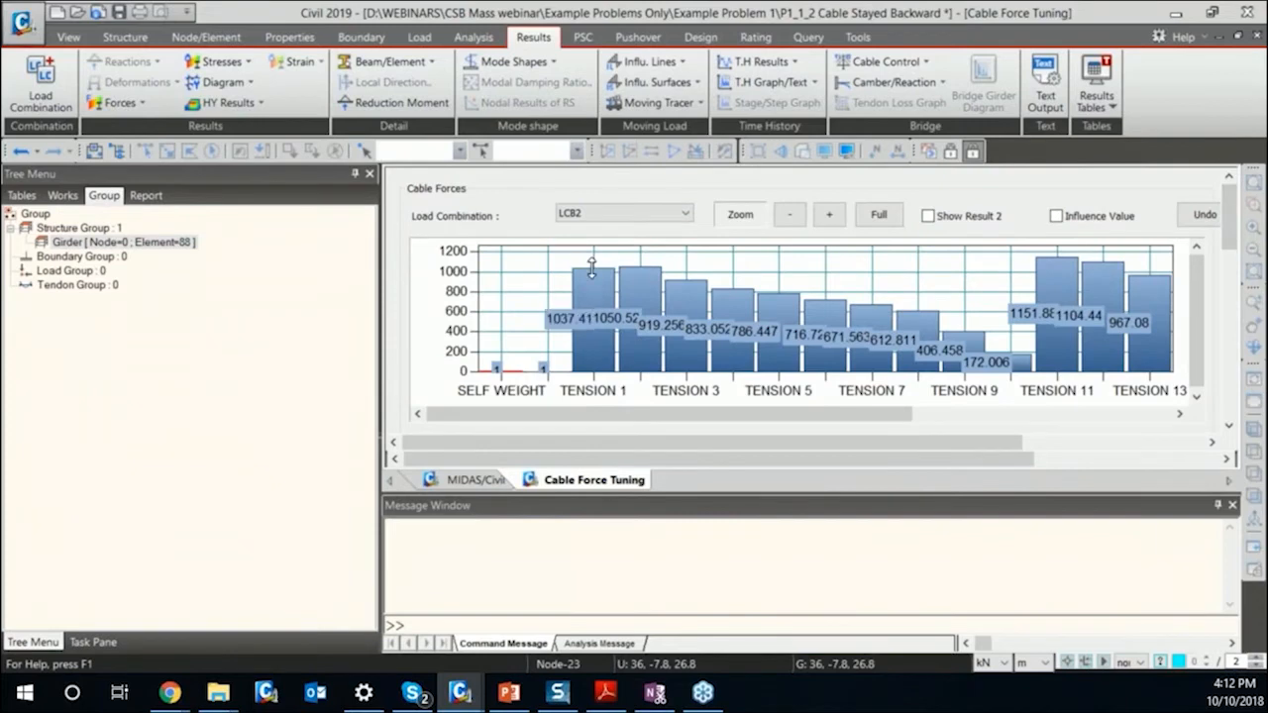
{"action": "left_click", "coordinate": [1109, 214]}
Create a result item named Girder BMD for the Girder group, showing beam force My over distance along +DX.
{"action": "scroll", "coordinate": [1234, 205], "scroll_direction": "down", "scroll_amount": 5}
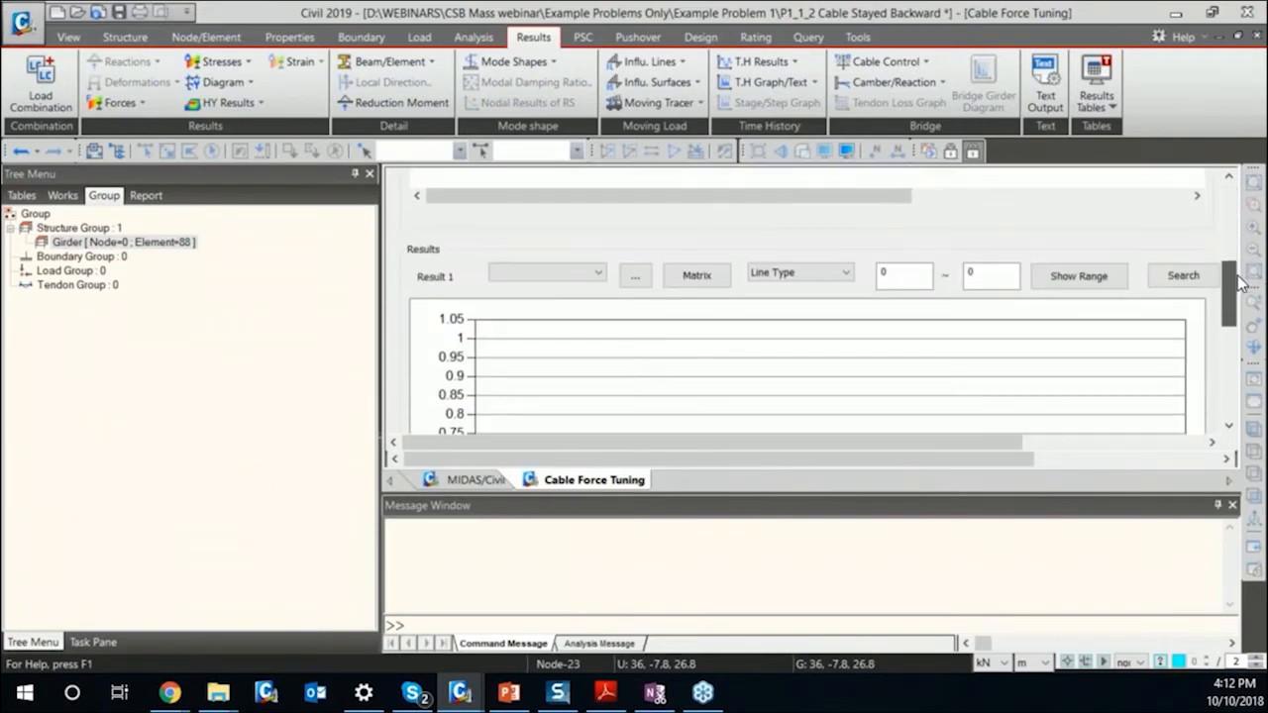
{"action": "left_click", "coordinate": [554, 283]}
{"action": "left_click", "coordinate": [635, 275]}
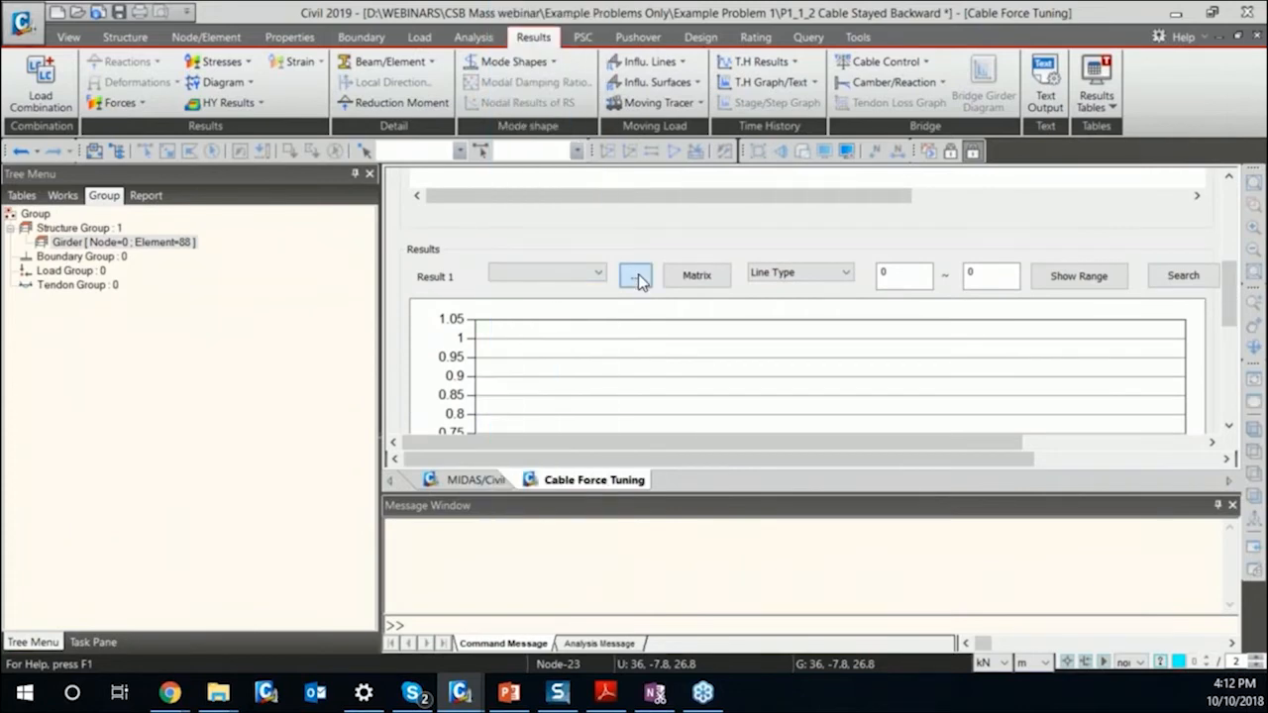
{"action": "left_click", "coordinate": [635, 275]}
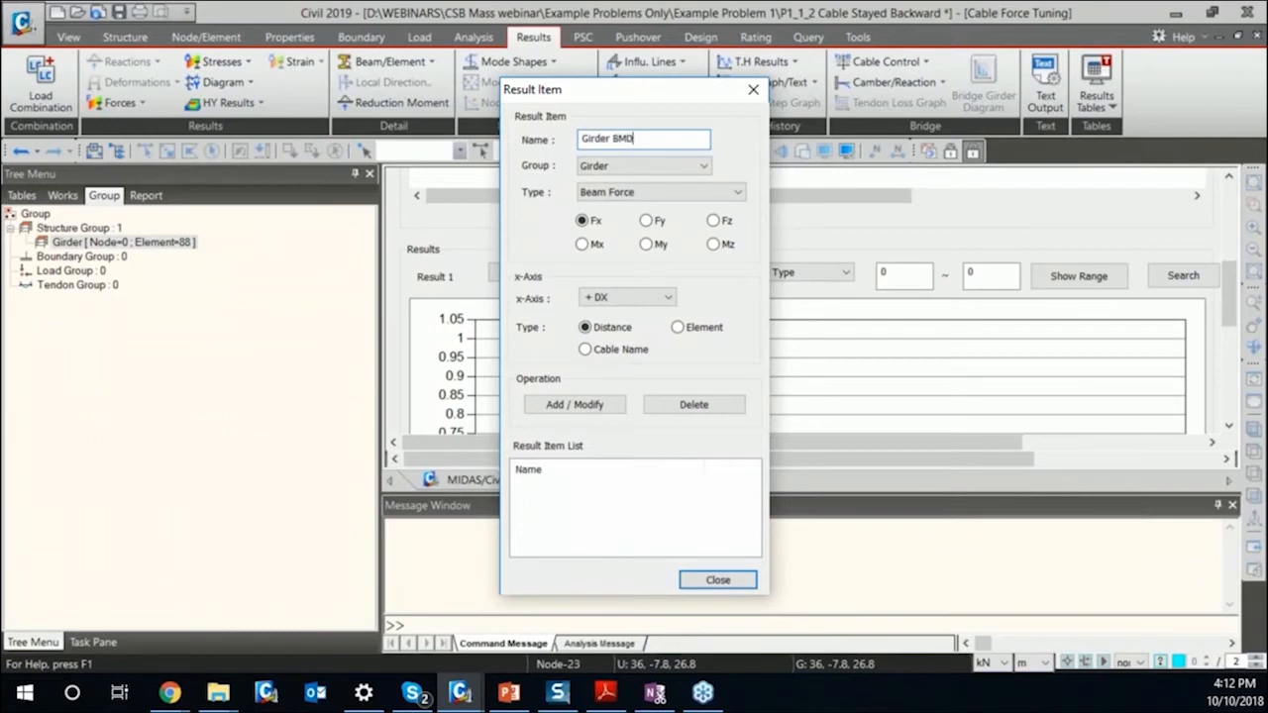
{"action": "left_click", "coordinate": [647, 243]}
{"action": "left_click", "coordinate": [607, 408]}
{"action": "left_click", "coordinate": [719, 580]}
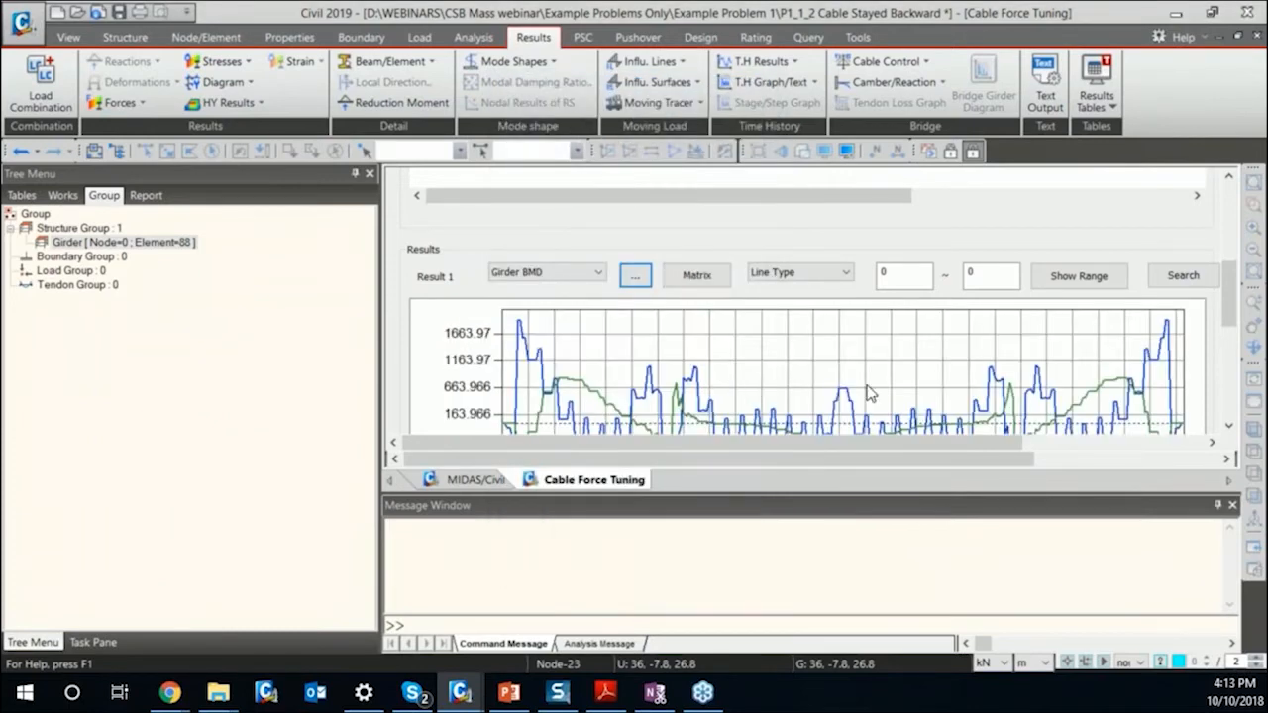
Review the TENSION 1 factor and the Girder BMD chart down to the options for saving or updating the load combination.
{"action": "left_click_drag", "start_coordinate": [1228, 286], "coordinate": [1228, 209]}
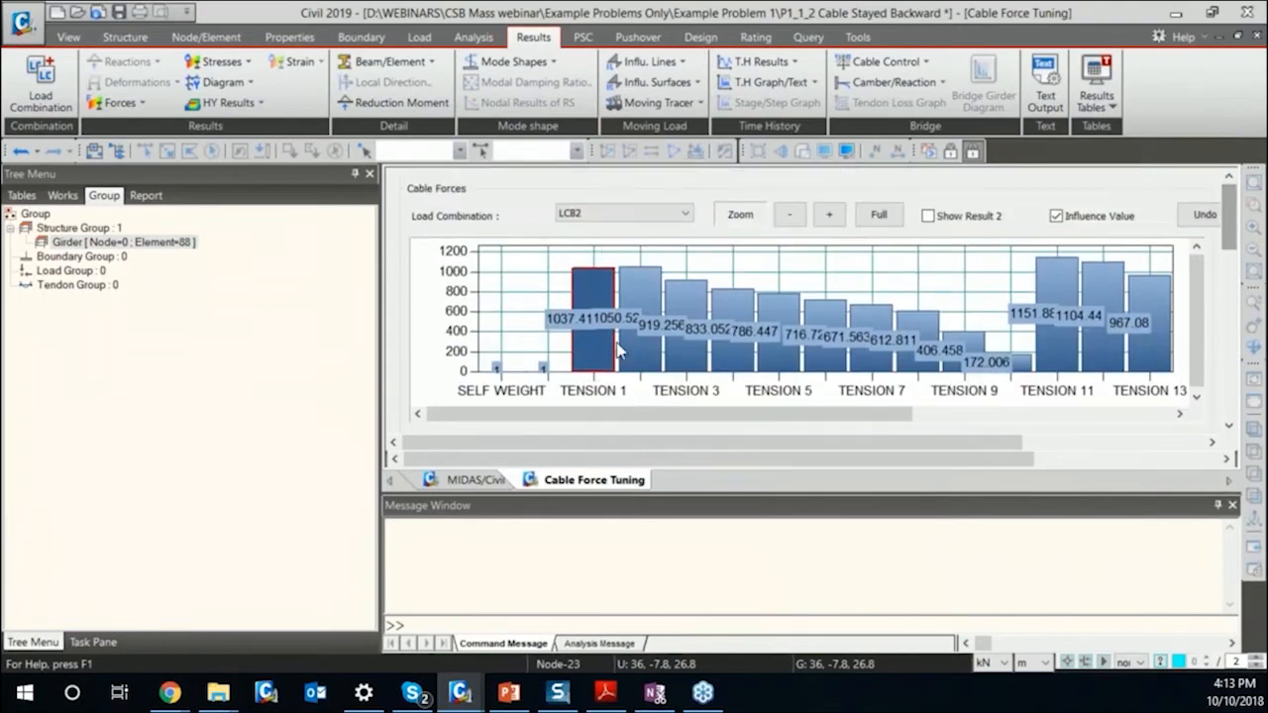
{"action": "mouse_move", "coordinate": [1228, 213]}
{"action": "left_mouse_down"}
{"action": "mouse_move", "coordinate": [1230, 316]}
{"action": "mouse_move", "coordinate": [1229, 230]}
{"action": "left_mouse_up"}
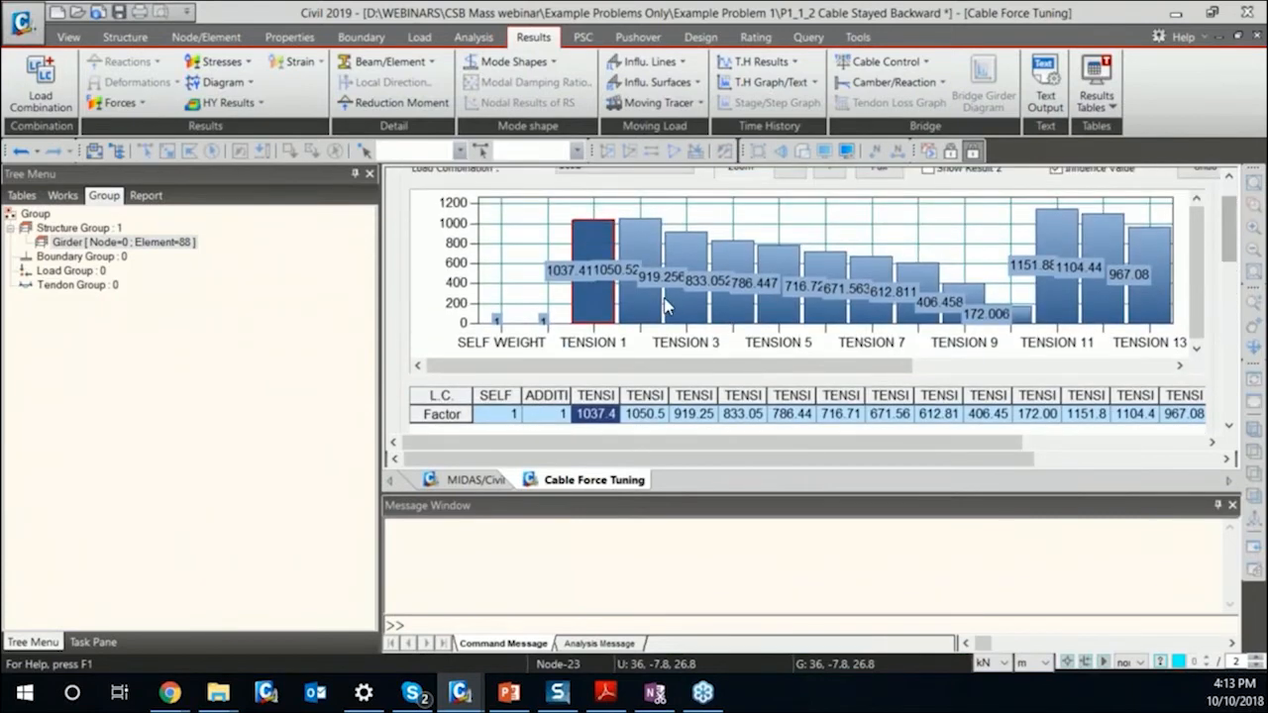
{"action": "left_click_drag", "start_coordinate": [1229, 233], "coordinate": [1210, 416]}
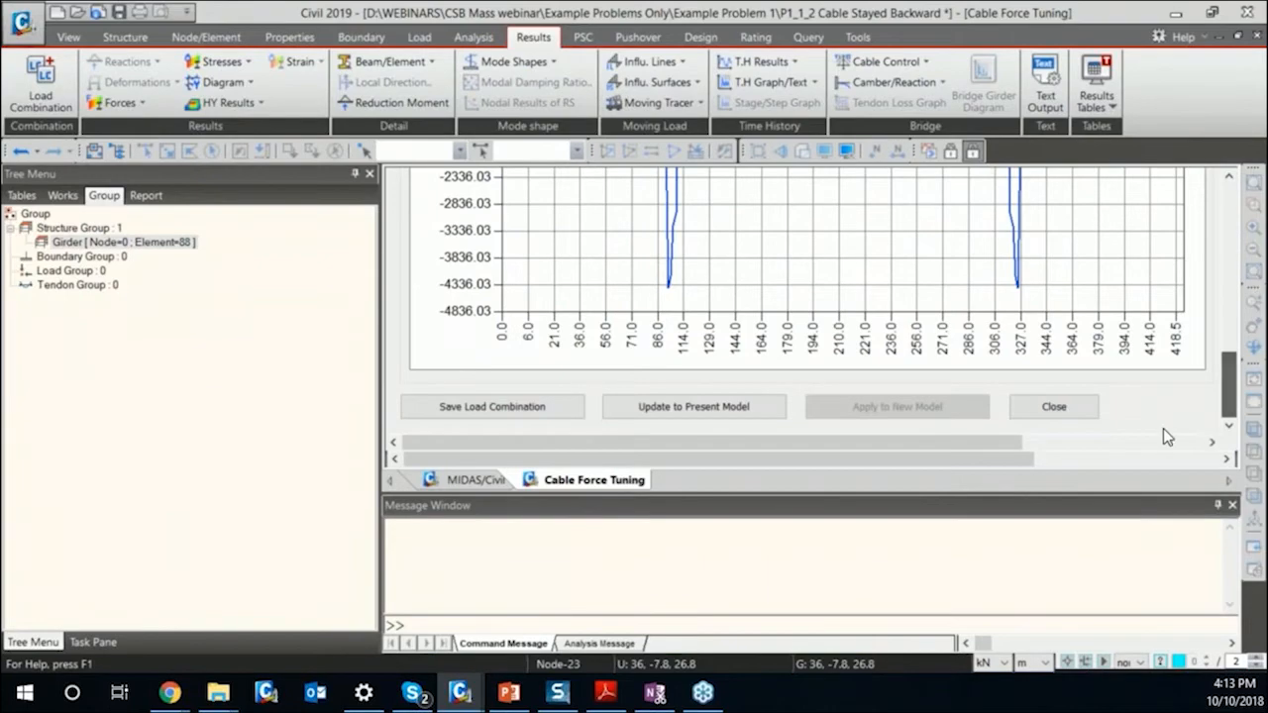
Save the tuned pretension factors as a load combination and check the load combination list.
{"action": "left_click", "coordinate": [495, 408]}
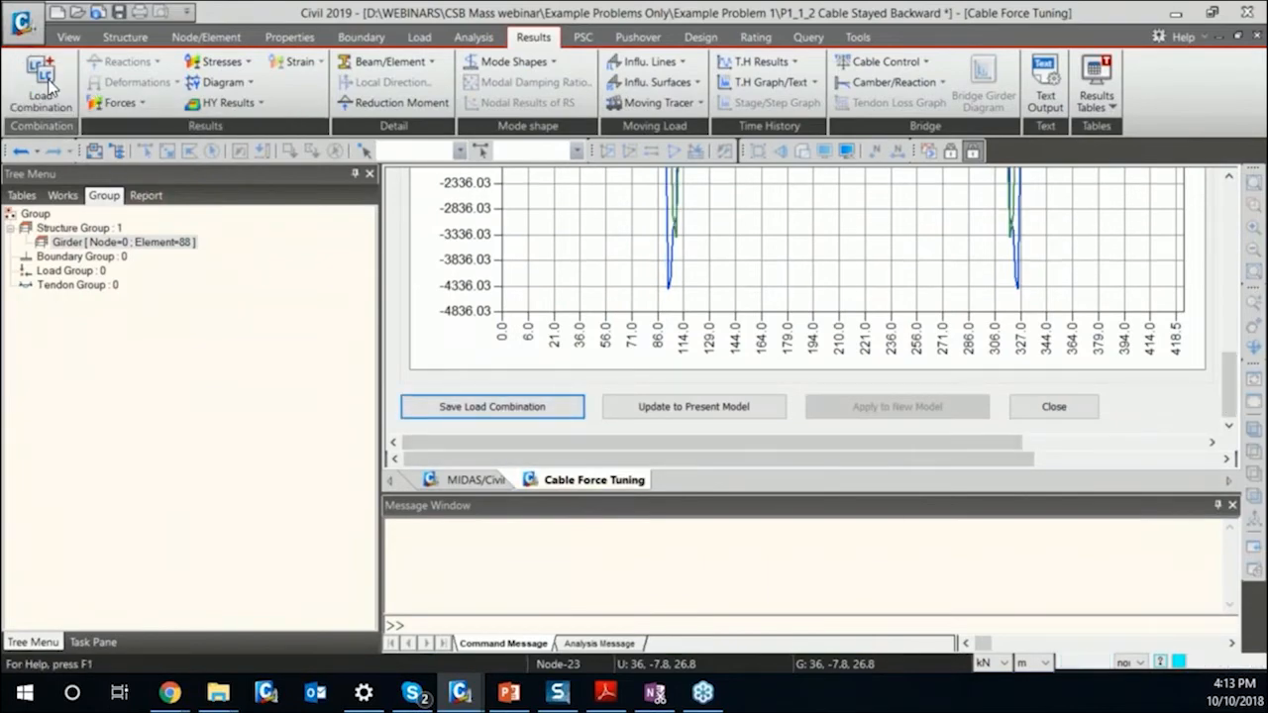
{"action": "left_click", "coordinate": [44, 84]}
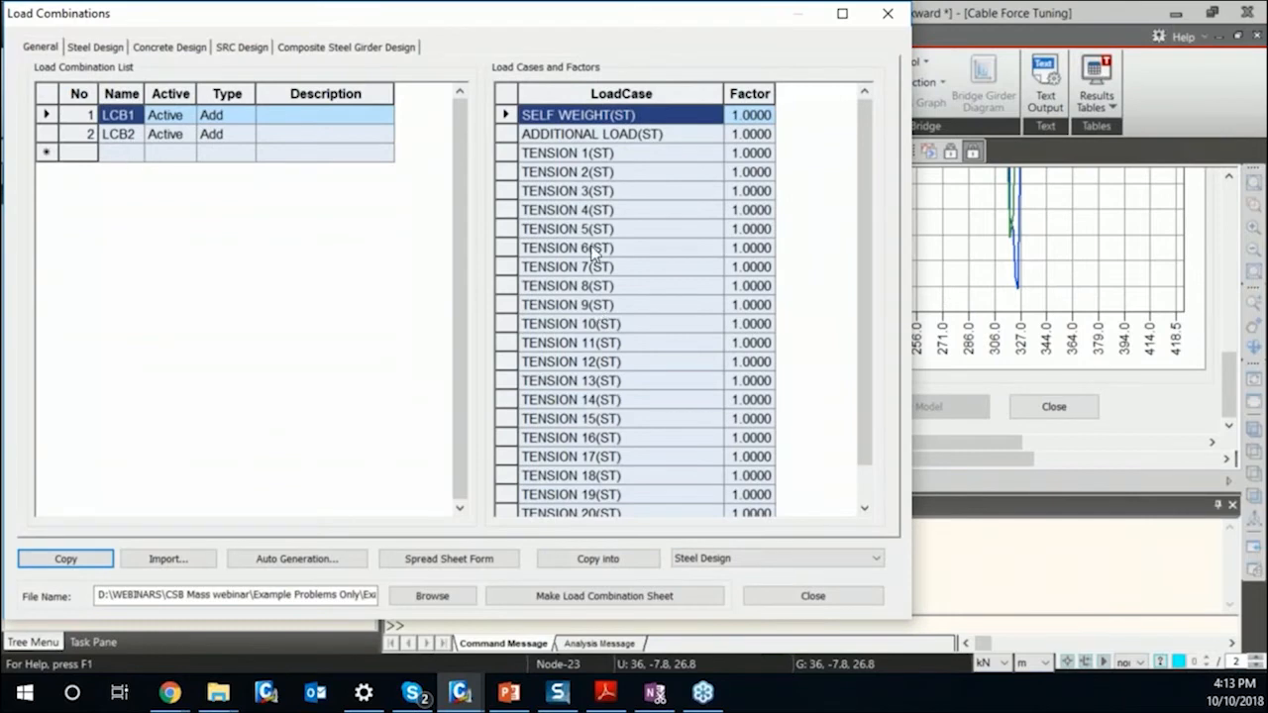
{"action": "left_click", "coordinate": [887, 13]}
Update the present model with the tuned cable pretensions, accepting deletion of the analysis results.
{"action": "left_click_drag", "start_coordinate": [640, 492], "coordinate": [640, 597]}
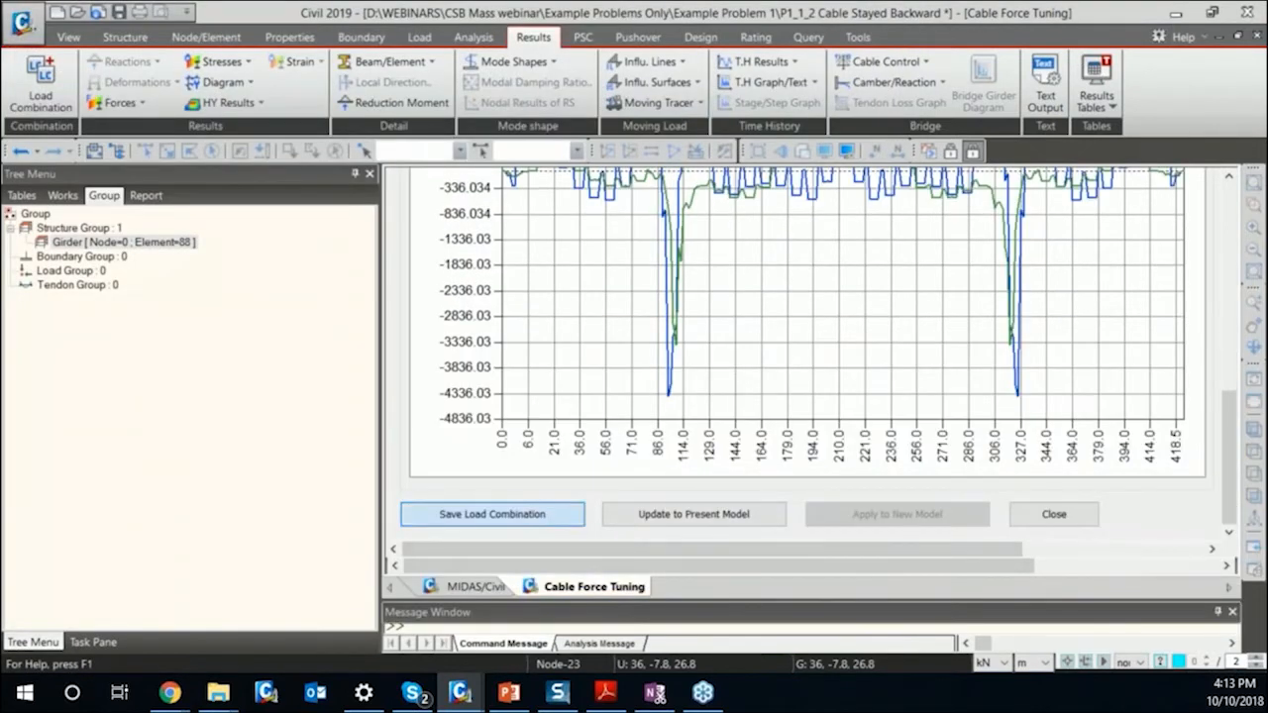
{"action": "left_click", "coordinate": [679, 516]}
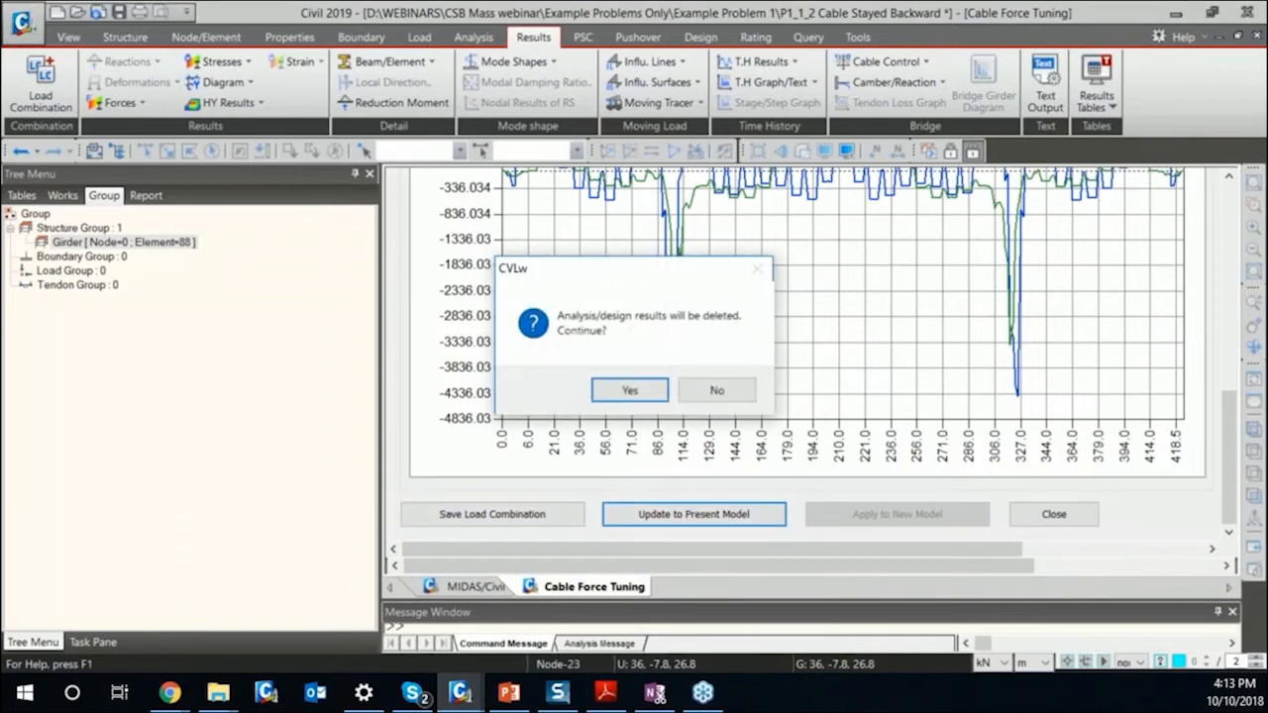
{"action": "left_click", "coordinate": [630, 389]}
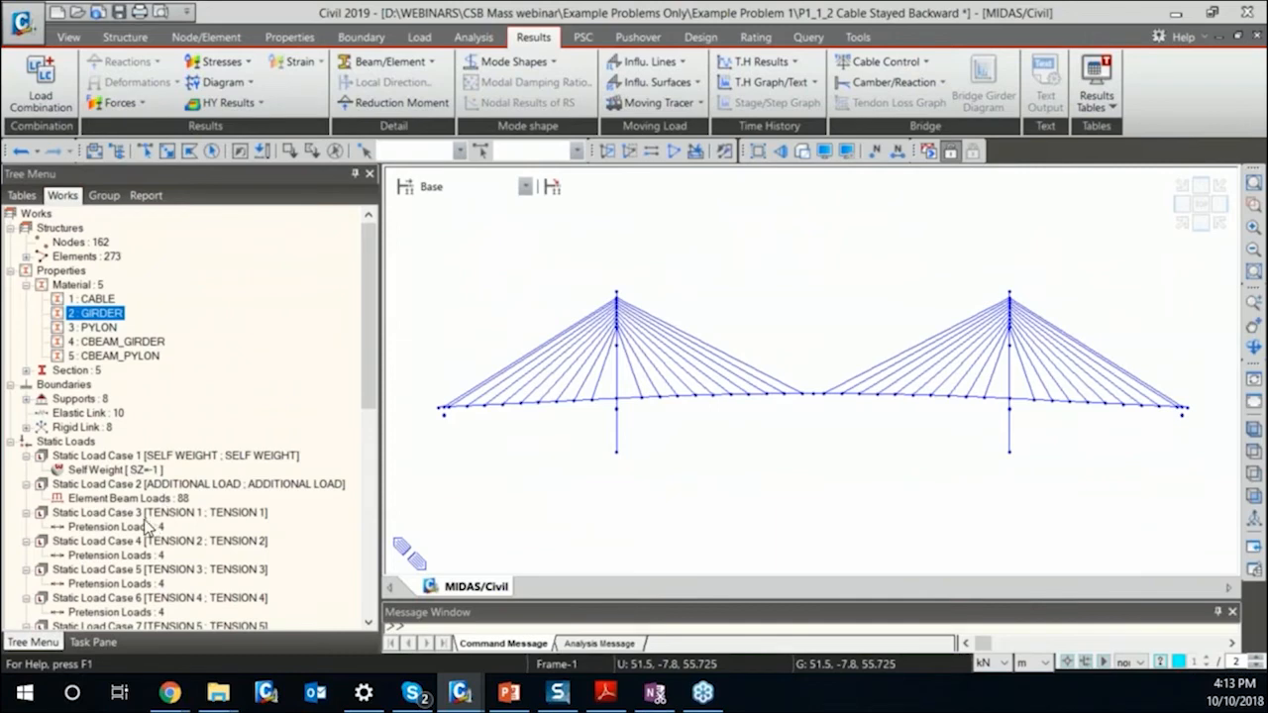
Display the pretension loads of the TENSION 1 and TENSION 2 load cases on the bridge model.
{"action": "left_click", "coordinate": [154, 526]}
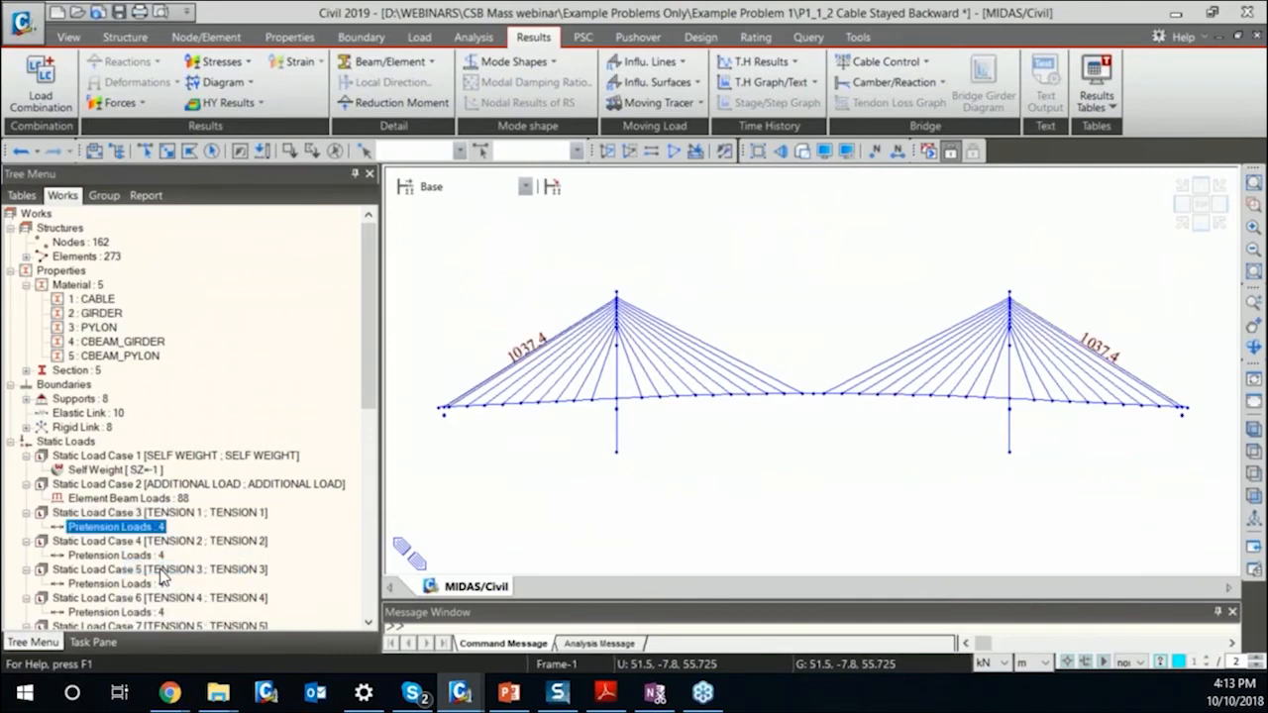
{"action": "right_click", "coordinate": [134, 556]}
{"action": "left_click", "coordinate": [179, 598]}
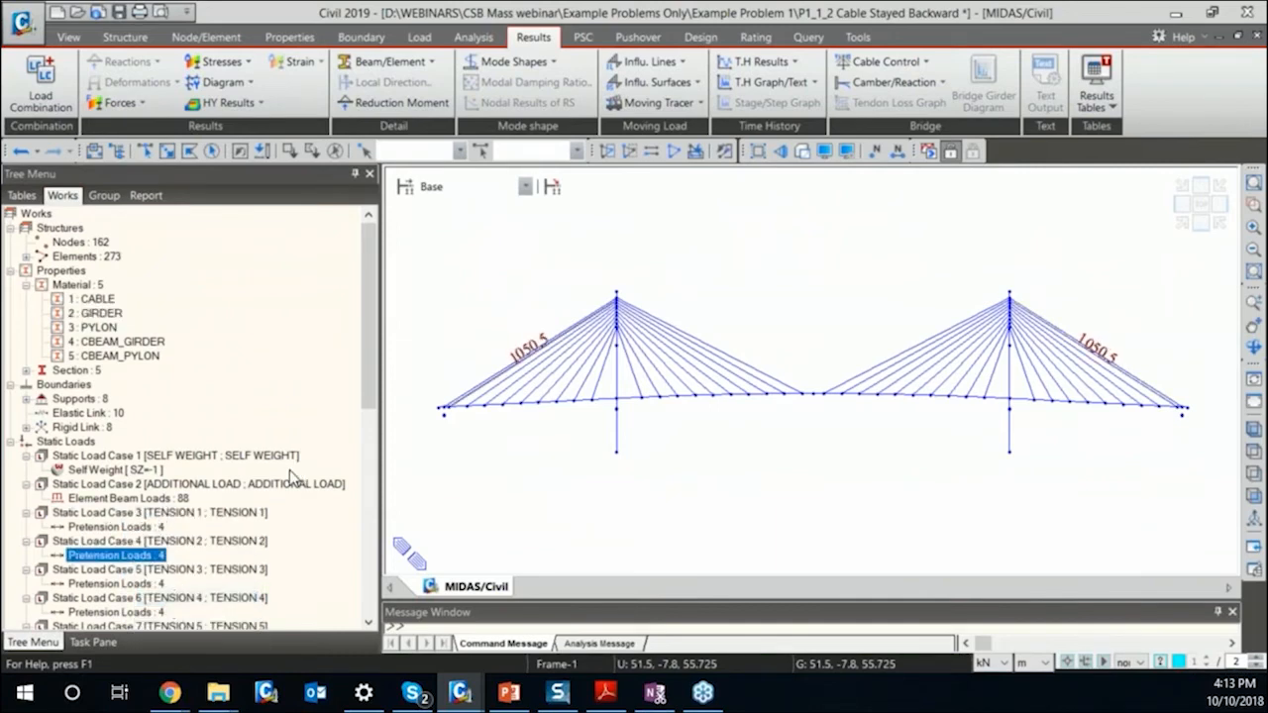
Open the pretension load table, widen its Tension column and review the values assigned to the cable elements.
{"action": "right_click", "coordinate": [152, 556]}
{"action": "left_click", "coordinate": [183, 611]}
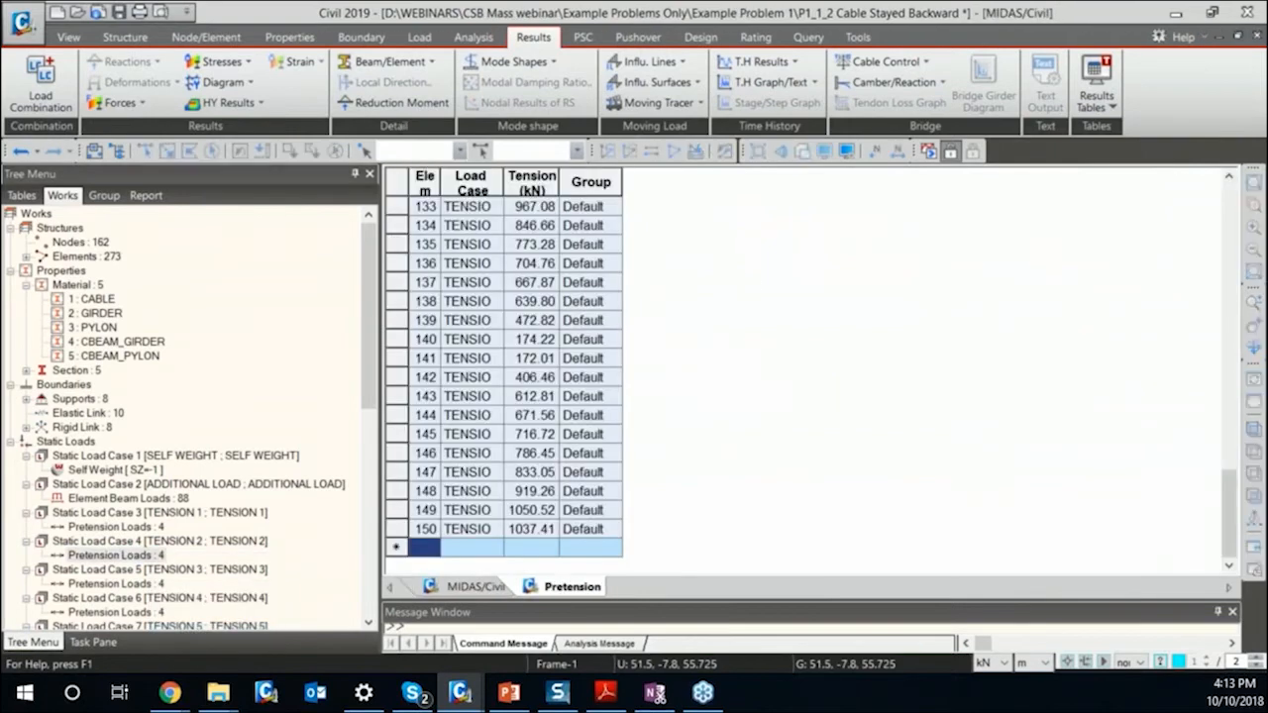
{"action": "left_click_drag", "start_coordinate": [560, 184], "coordinate": [644, 184]}
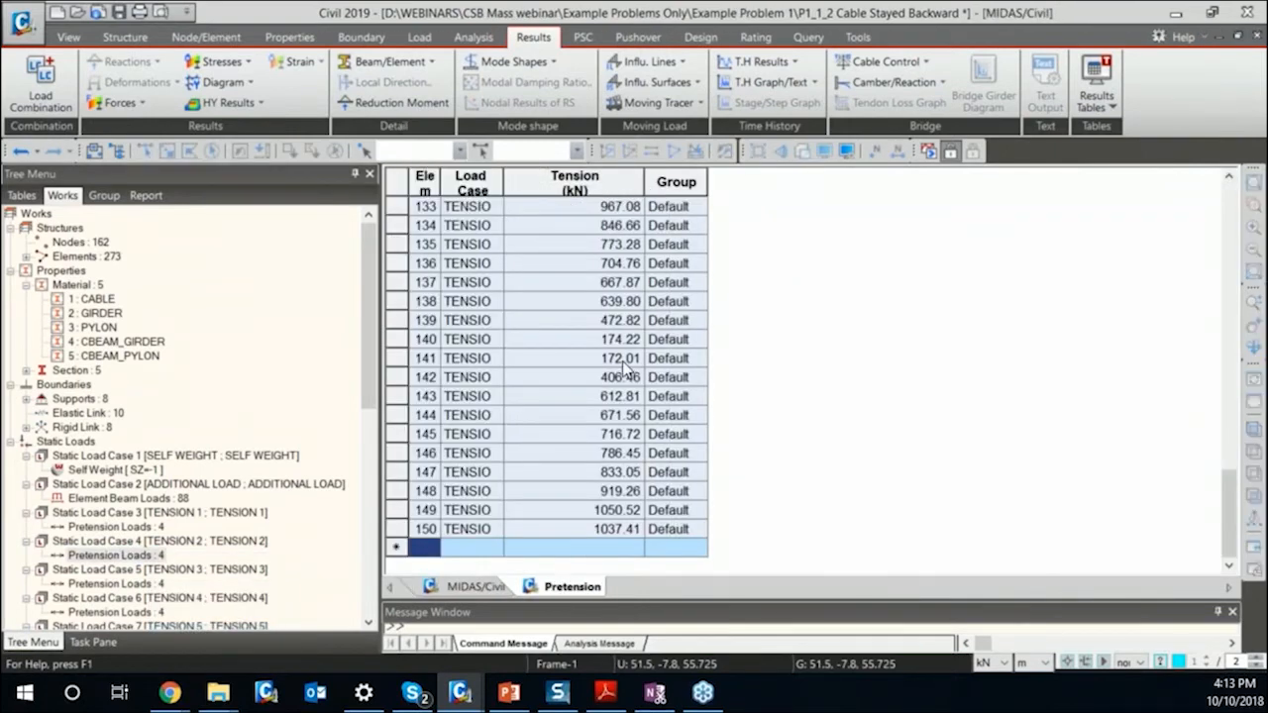
{"action": "scroll", "coordinate": [622, 367], "scroll_direction": "up", "scroll_amount": 20}
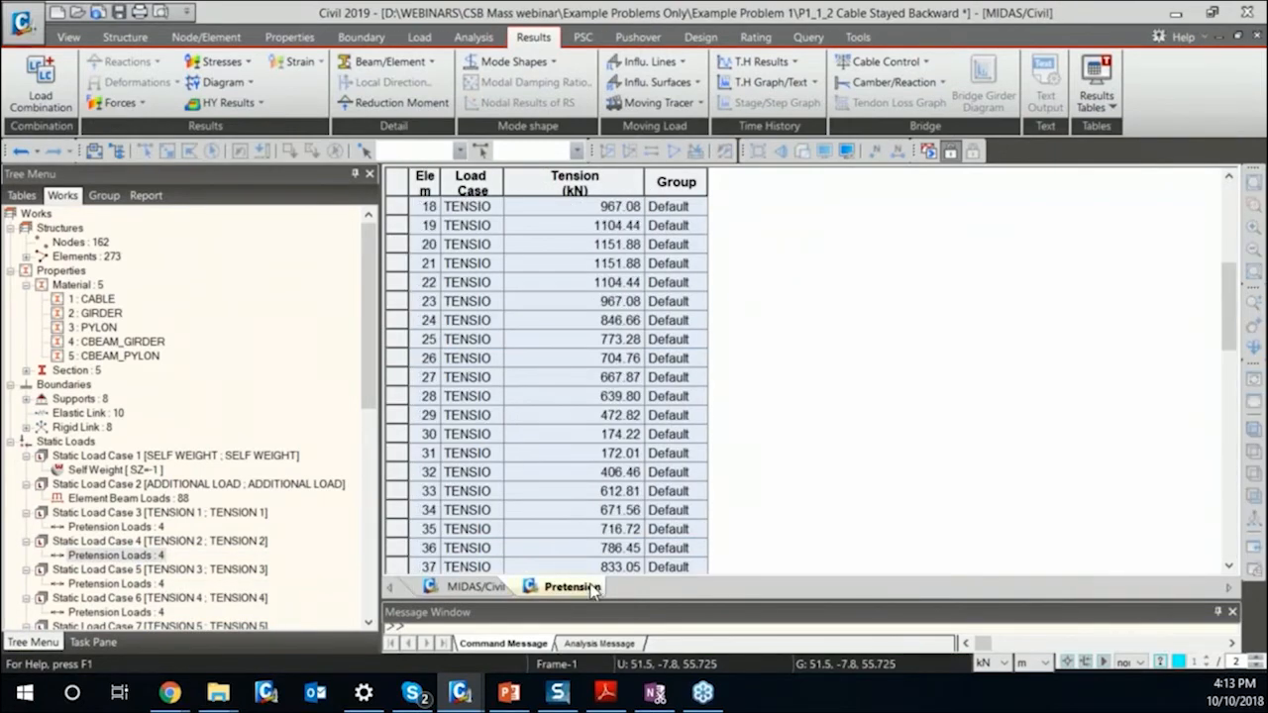
{"action": "left_click", "coordinate": [592, 587]}
{"action": "key", "text": "alt+Tab"}
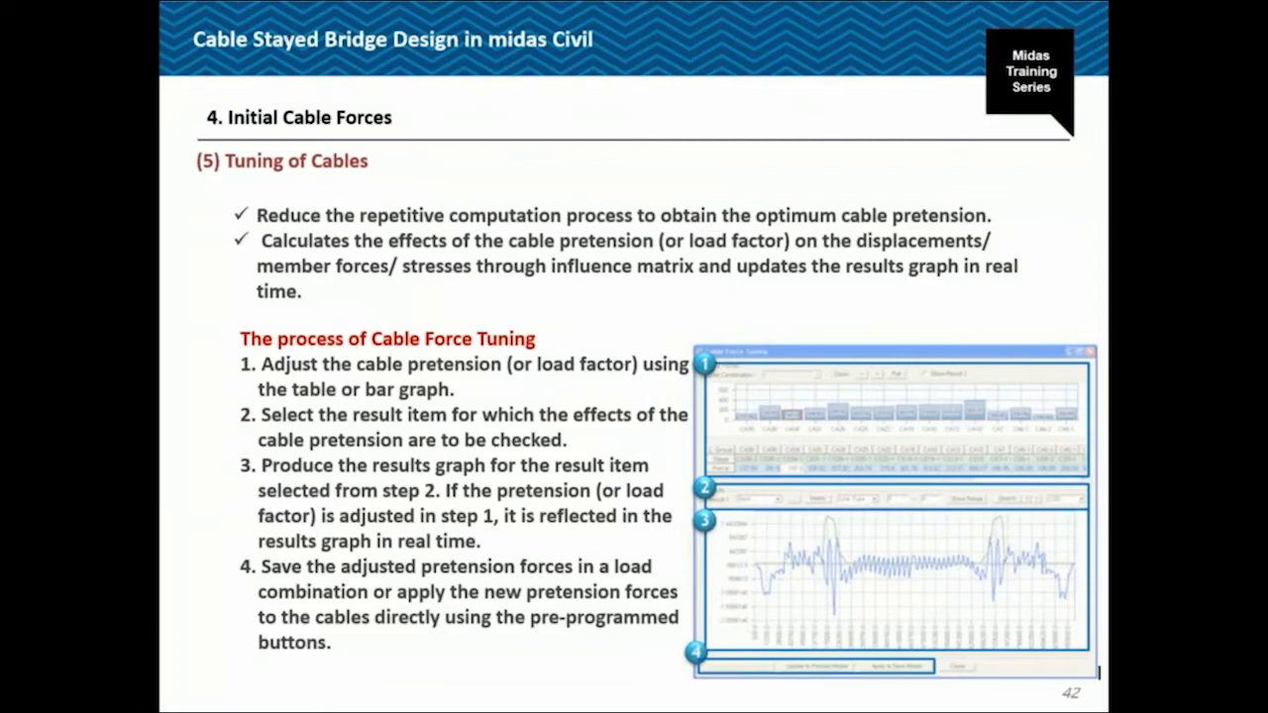
{"action": "key", "text": "Right"}
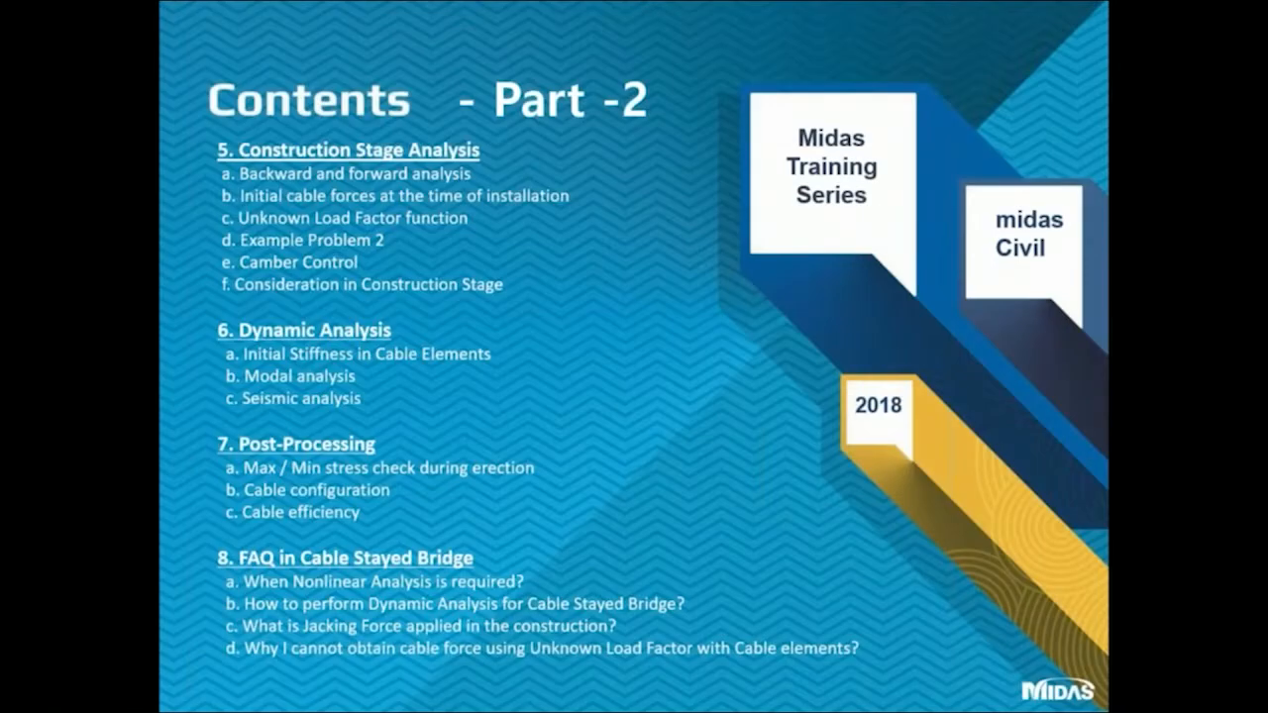
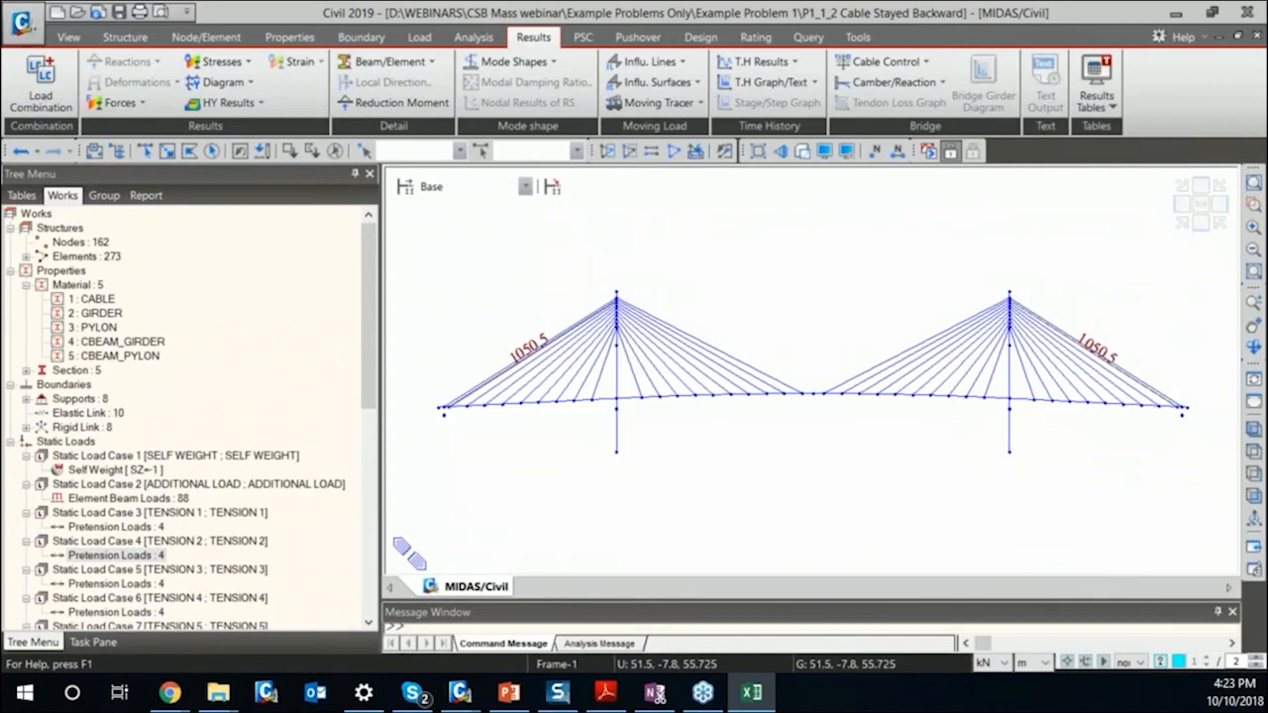
Switch to the P2 Excel workbook and examine the bridge diagram and girder data on the 1 Problem sheet.
{"action": "double_click", "coordinate": [855, 144]}
{"action": "scroll", "coordinate": [510, 447], "scroll_direction": "down", "scroll_amount": 6}
{"action": "scroll", "coordinate": [510, 447], "scroll_direction": "down", "scroll_amount": 2}
{"action": "scroll", "coordinate": [510, 448], "scroll_direction": "up", "scroll_amount": 7}
{"action": "scroll", "coordinate": [511, 447], "scroll_direction": "down", "scroll_amount": 4}
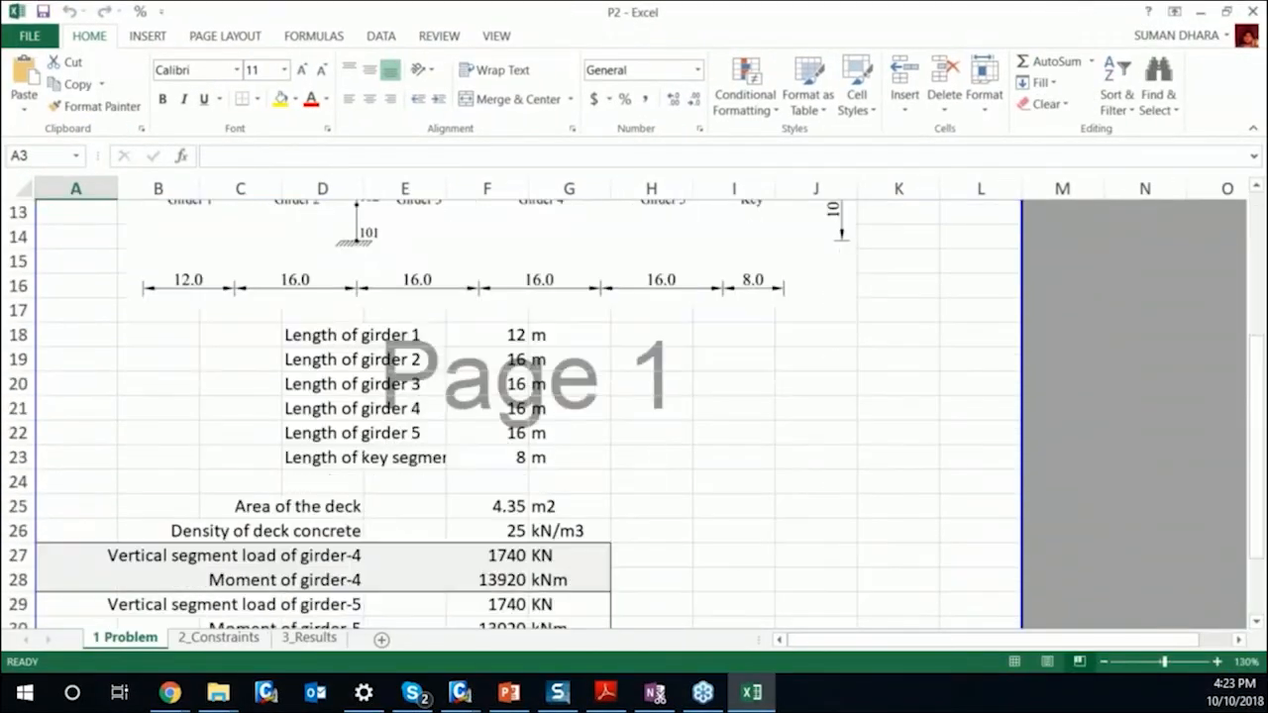
{"action": "scroll", "coordinate": [285, 414], "scroll_direction": "up", "scroll_amount": 3}
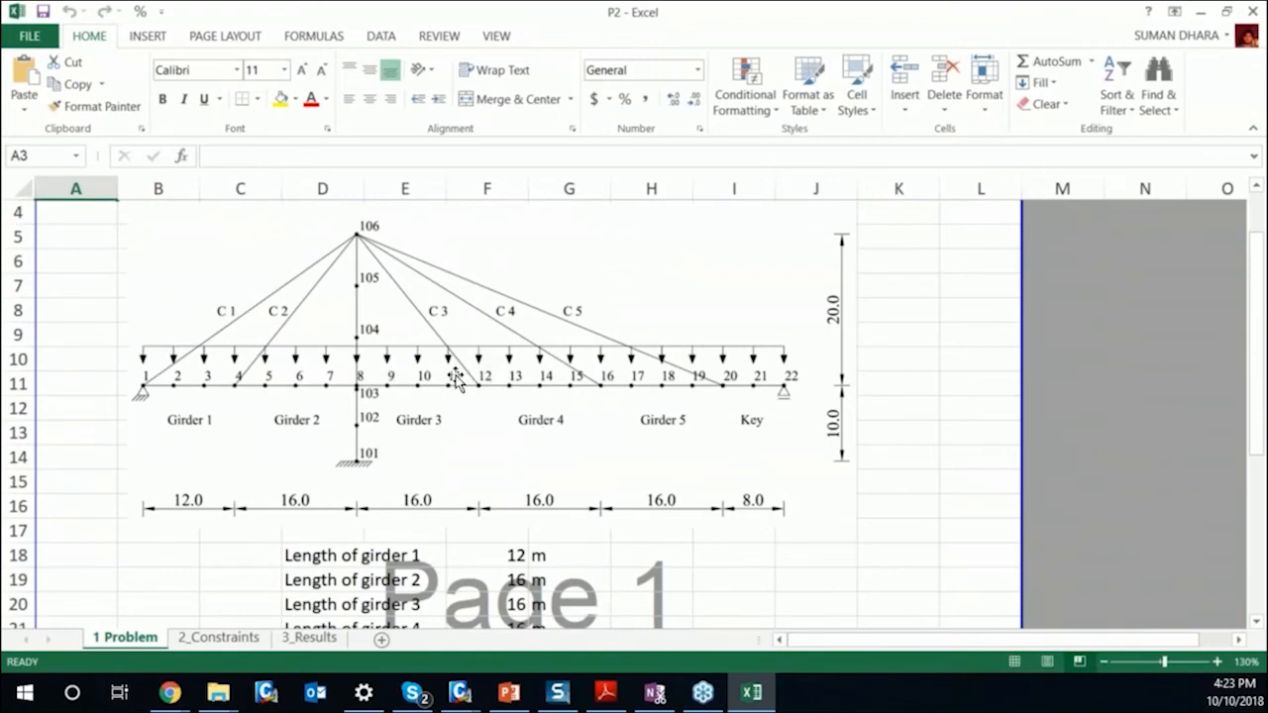
{"action": "scroll", "coordinate": [453, 373], "scroll_direction": "down", "scroll_amount": 1}
{"action": "scroll", "coordinate": [455, 379], "scroll_direction": "up", "scroll_amount": 2}
{"action": "scroll", "coordinate": [455, 379], "scroll_direction": "down", "scroll_amount": 6}
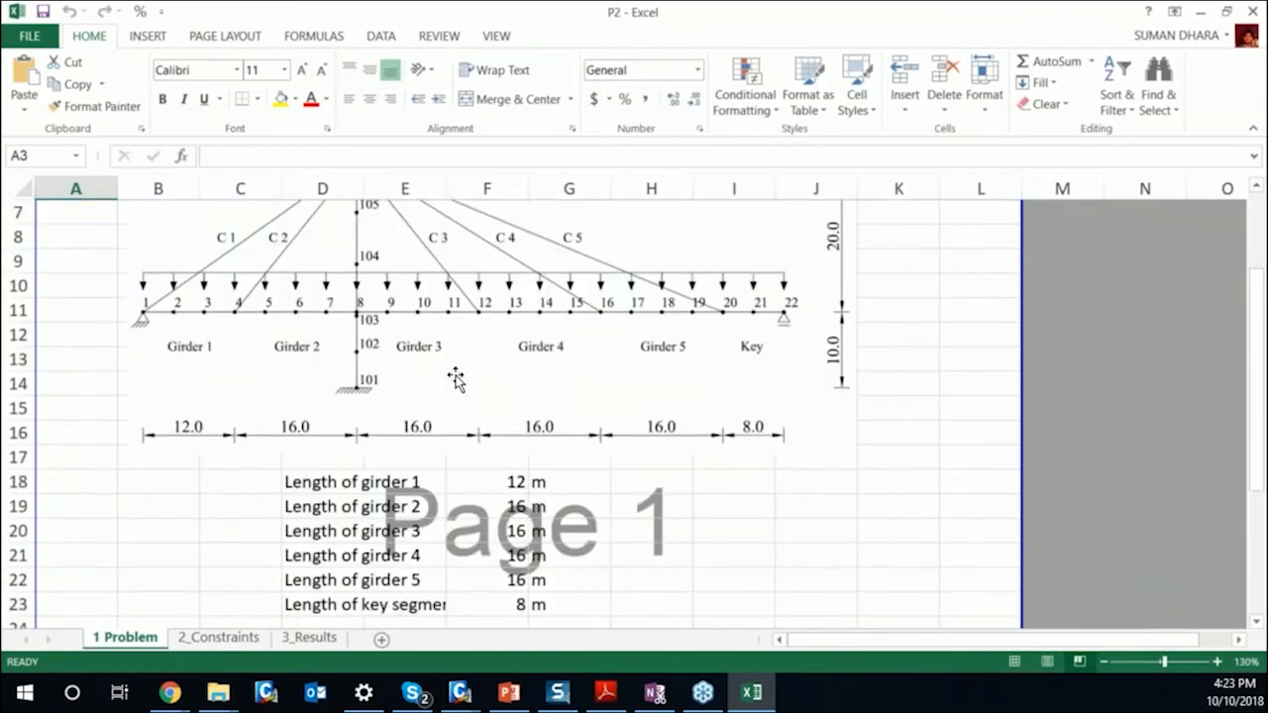
{"action": "left_click_drag", "start_coordinate": [175, 401], "coordinate": [340, 437]}
{"action": "left_click", "coordinate": [340, 437]}
{"action": "scroll", "coordinate": [538, 476], "scroll_direction": "up", "scroll_amount": 6}
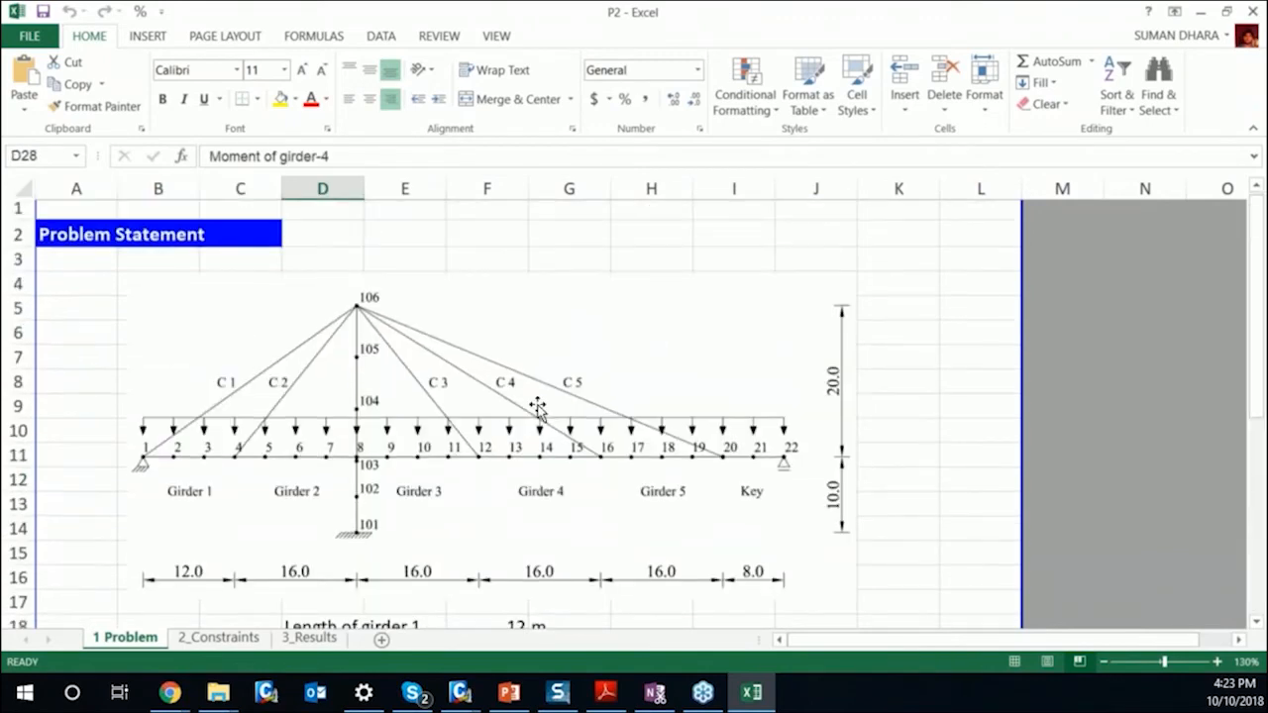
{"action": "scroll", "coordinate": [325, 462], "scroll_direction": "down", "scroll_amount": 3}
{"action": "scroll", "coordinate": [326, 462], "scroll_direction": "down", "scroll_amount": 4}
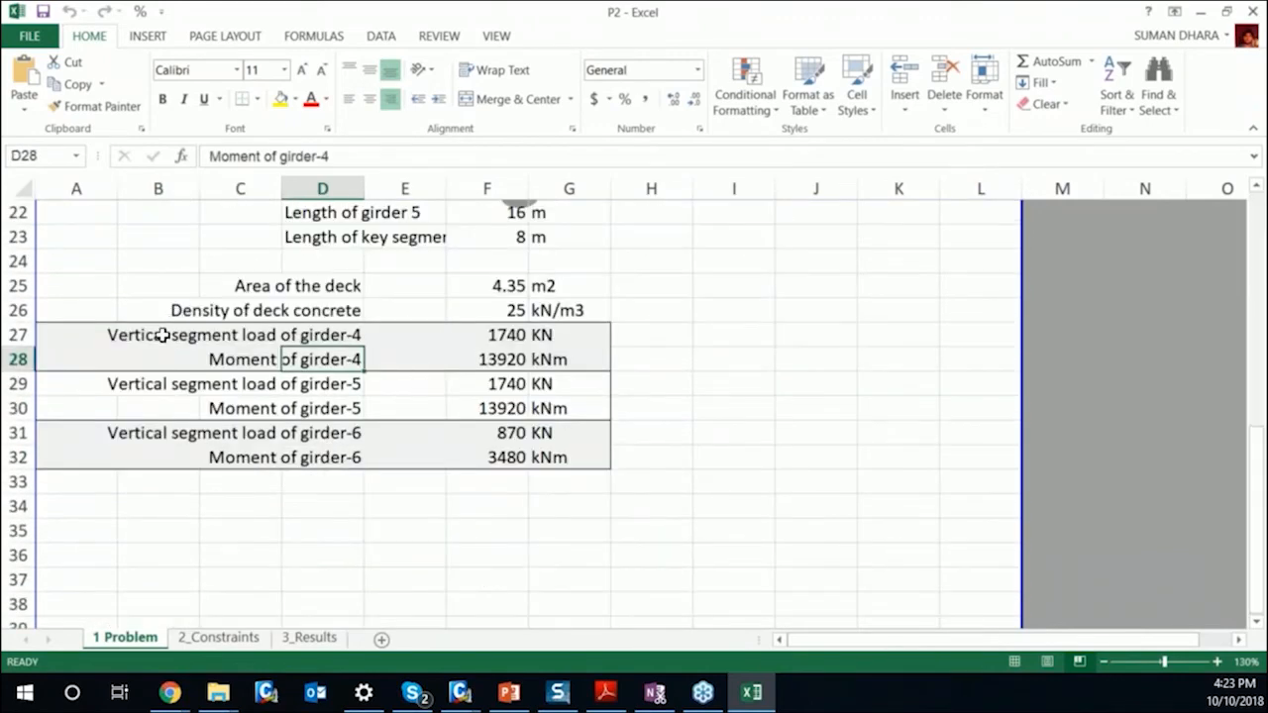
Highlight the girder and key segment lengths, followed by the segment loads and moments of girders 4 to 6.
{"action": "scroll", "coordinate": [485, 317], "scroll_direction": "up", "scroll_amount": 4}
{"action": "left_click_drag", "start_coordinate": [520, 404], "coordinate": [535, 535]}
{"action": "scroll", "coordinate": [462, 538], "scroll_direction": "down", "scroll_amount": 3}
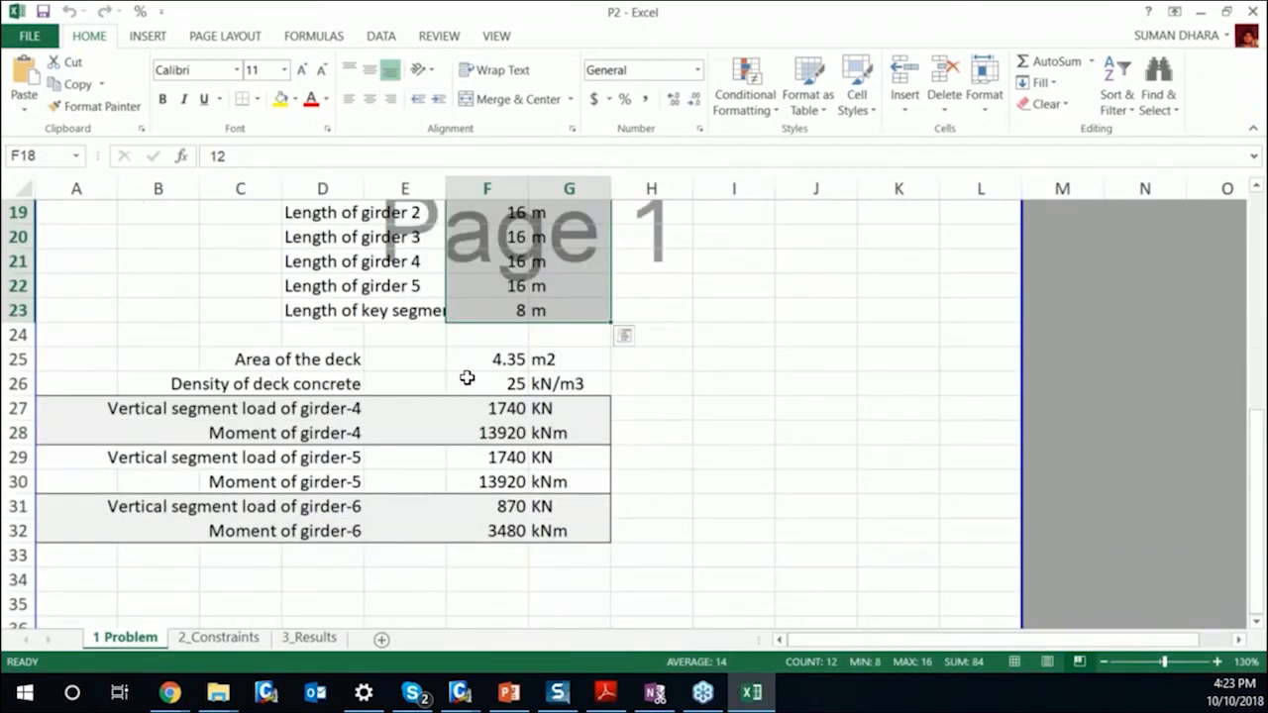
{"action": "left_click_drag", "start_coordinate": [512, 403], "coordinate": [520, 529]}
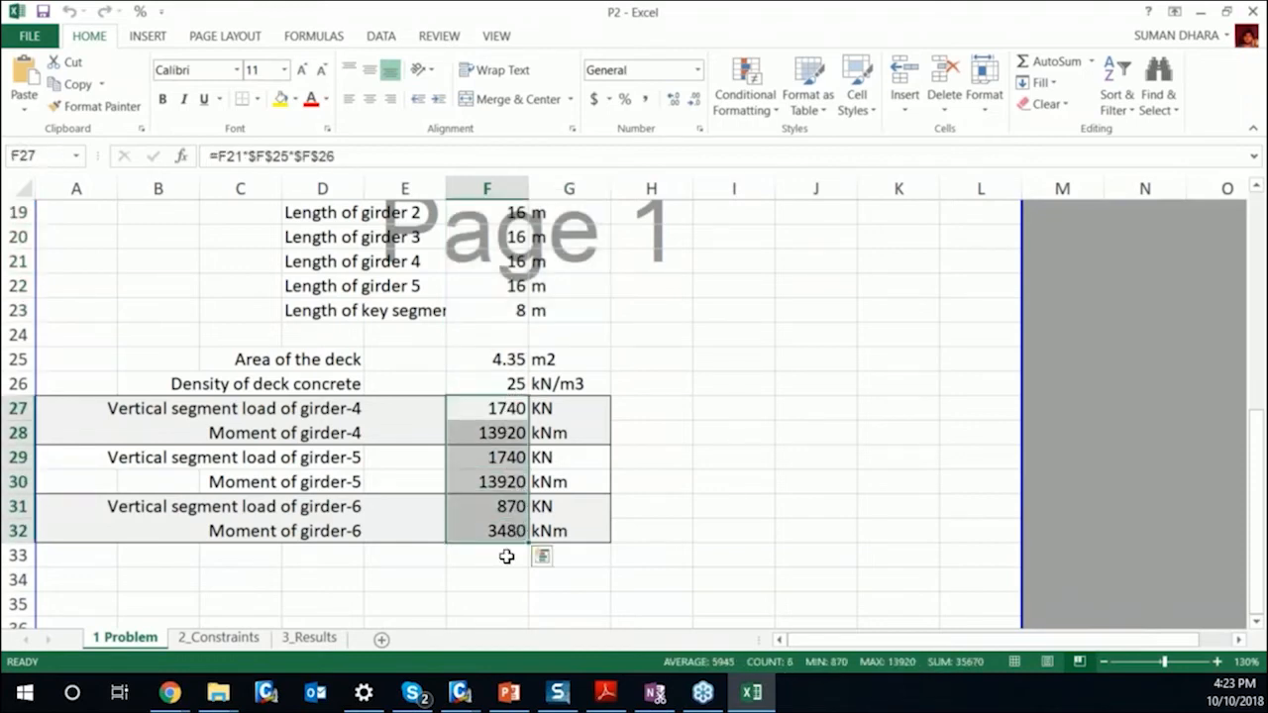
{"action": "left_click", "coordinate": [500, 555]}
Examine the bridge layout and the dead-load bending moment diagram on the 2_Constraints sheet.
{"action": "left_click", "coordinate": [219, 637]}
{"action": "scroll", "coordinate": [693, 390], "scroll_direction": "up", "scroll_amount": 13}
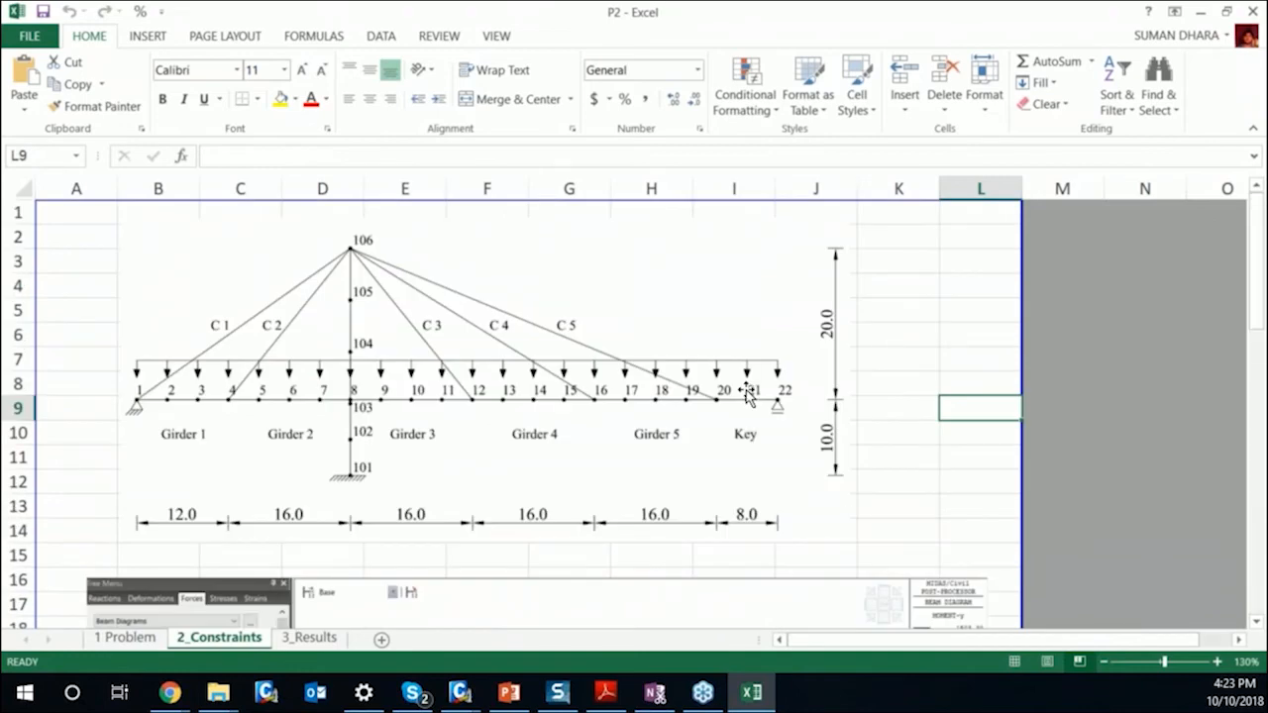
{"action": "scroll", "coordinate": [746, 396], "scroll_direction": "down", "scroll_amount": 3}
{"action": "scroll", "coordinate": [747, 396], "scroll_direction": "up", "scroll_amount": 1}
{"action": "scroll", "coordinate": [747, 396], "scroll_direction": "down", "scroll_amount": 2}
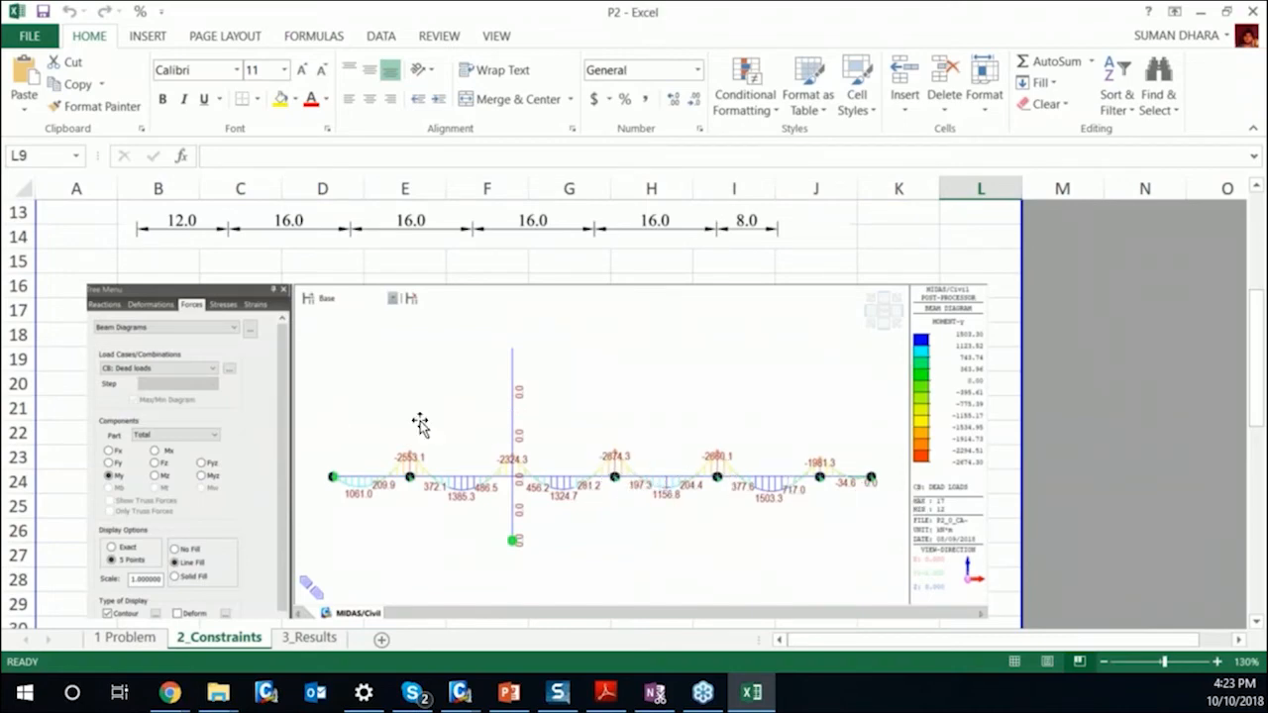
{"action": "scroll", "coordinate": [805, 422], "scroll_direction": "down", "scroll_amount": 2}
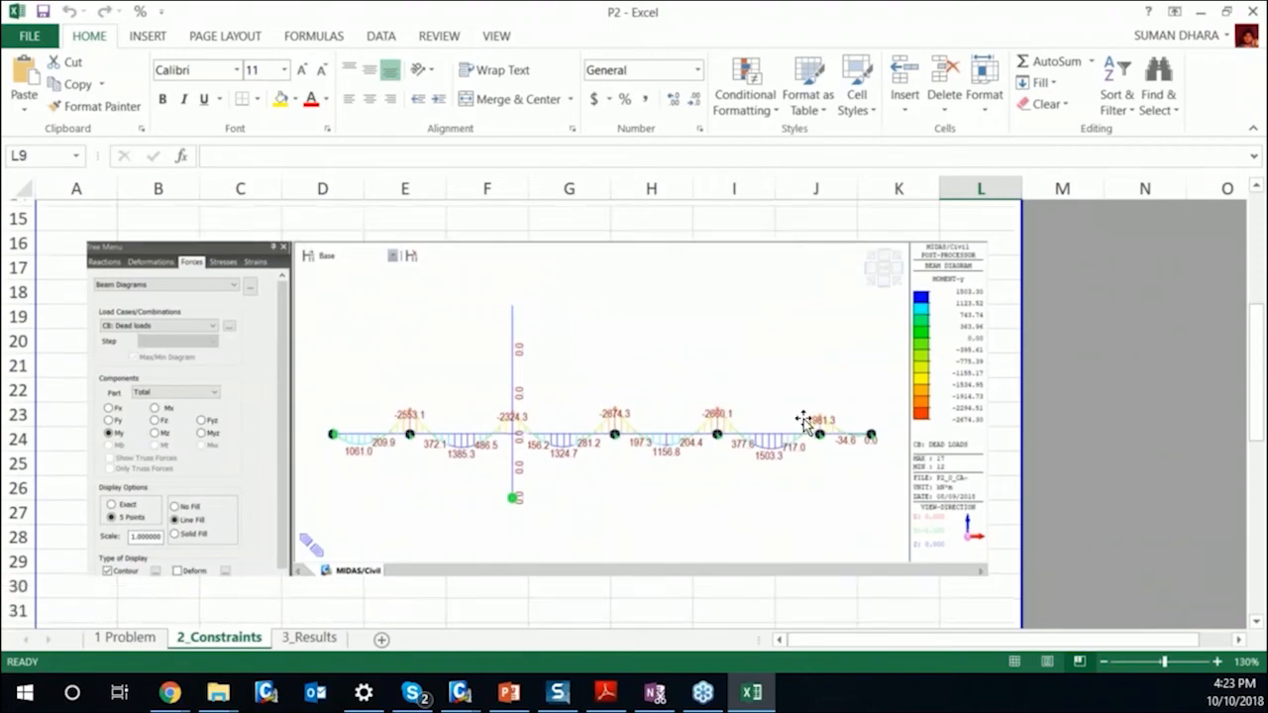
{"action": "scroll", "coordinate": [731, 447], "scroll_direction": "up", "scroll_amount": 3}
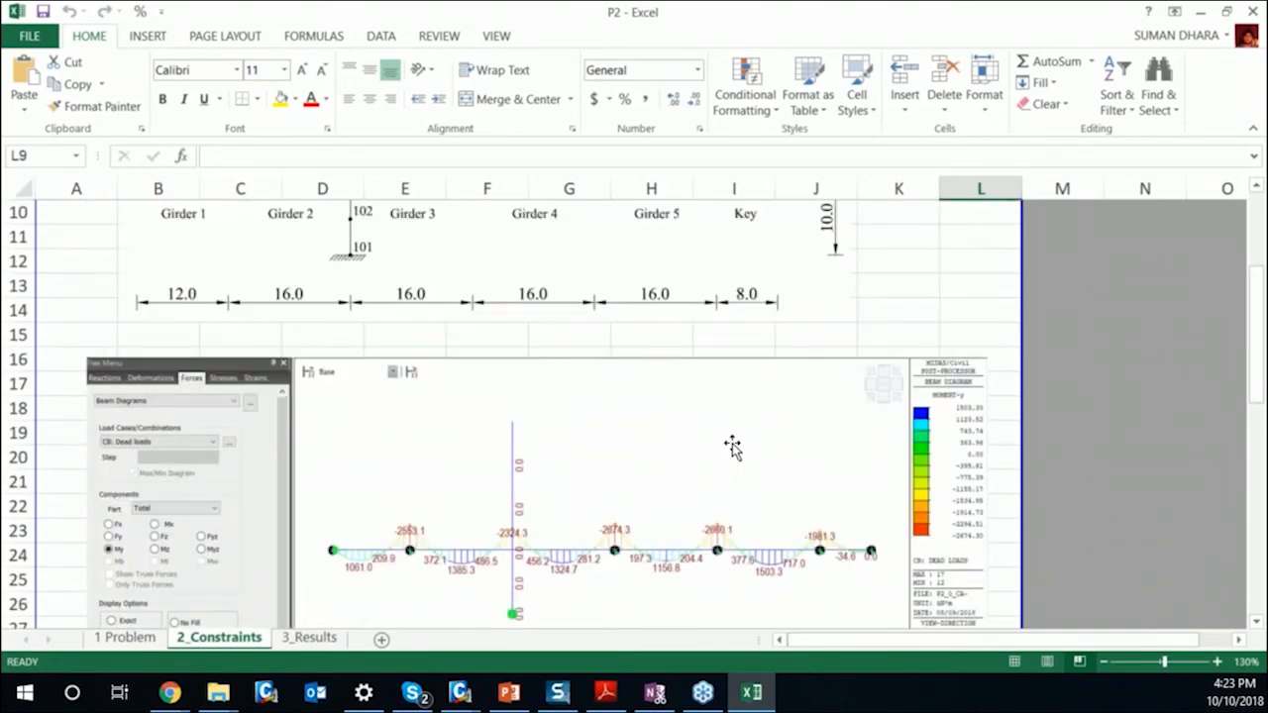
{"action": "scroll", "coordinate": [731, 448], "scroll_direction": "down", "scroll_amount": 1}
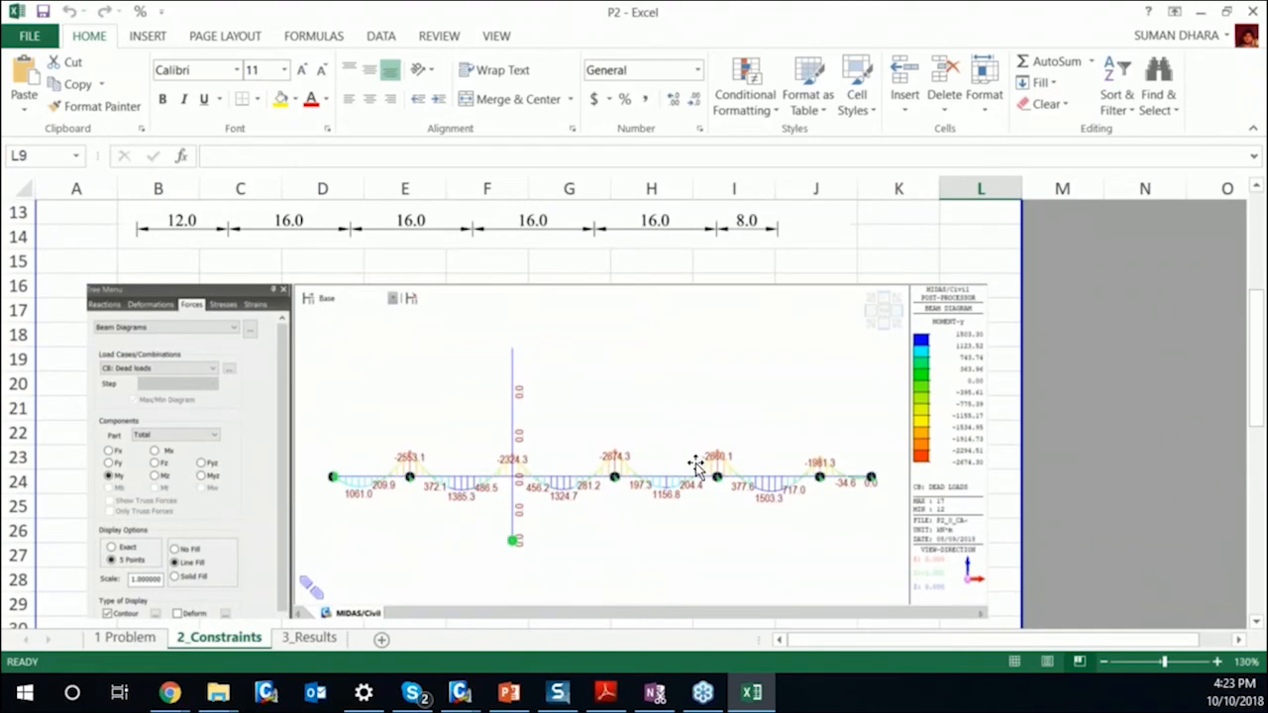
{"action": "scroll", "coordinate": [696, 465], "scroll_direction": "down", "scroll_amount": 3}
{"action": "scroll", "coordinate": [697, 453], "scroll_direction": "up", "scroll_amount": 2}
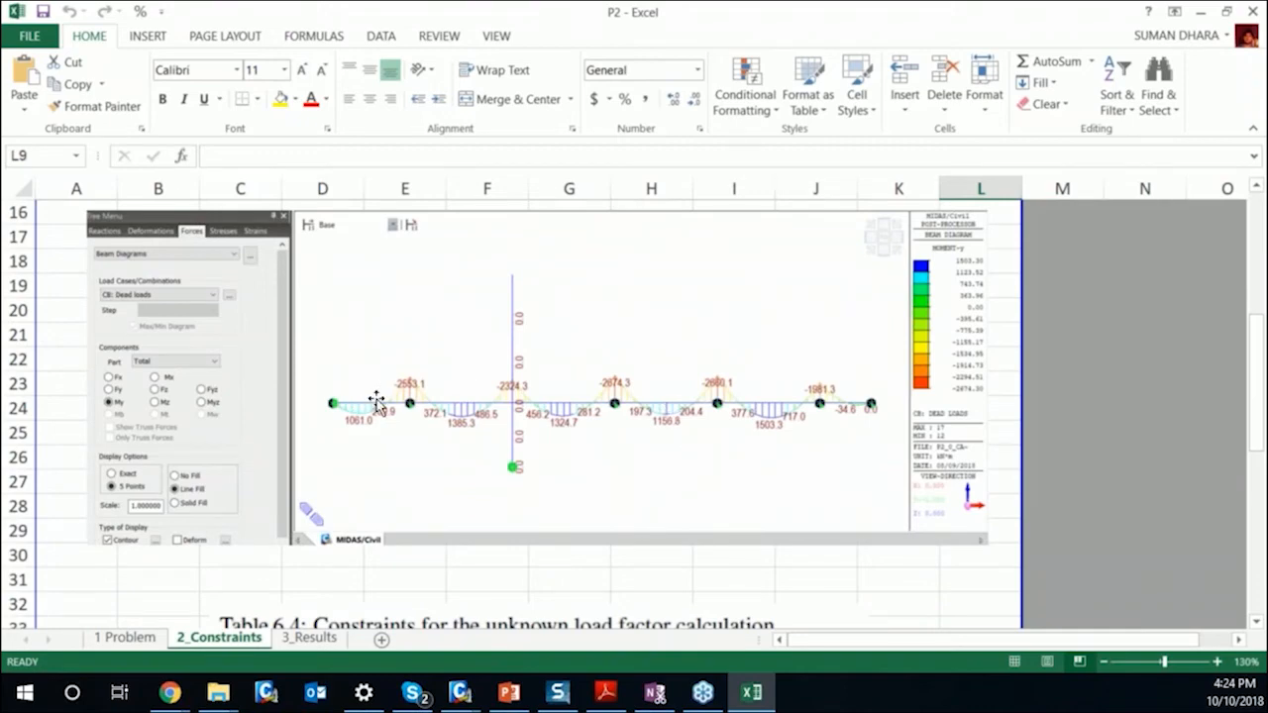
Compare the dead-load moment diagram with the target bending moments and vertical displacements in Table 6.4.
{"action": "scroll", "coordinate": [618, 414], "scroll_direction": "down", "scroll_amount": 1}
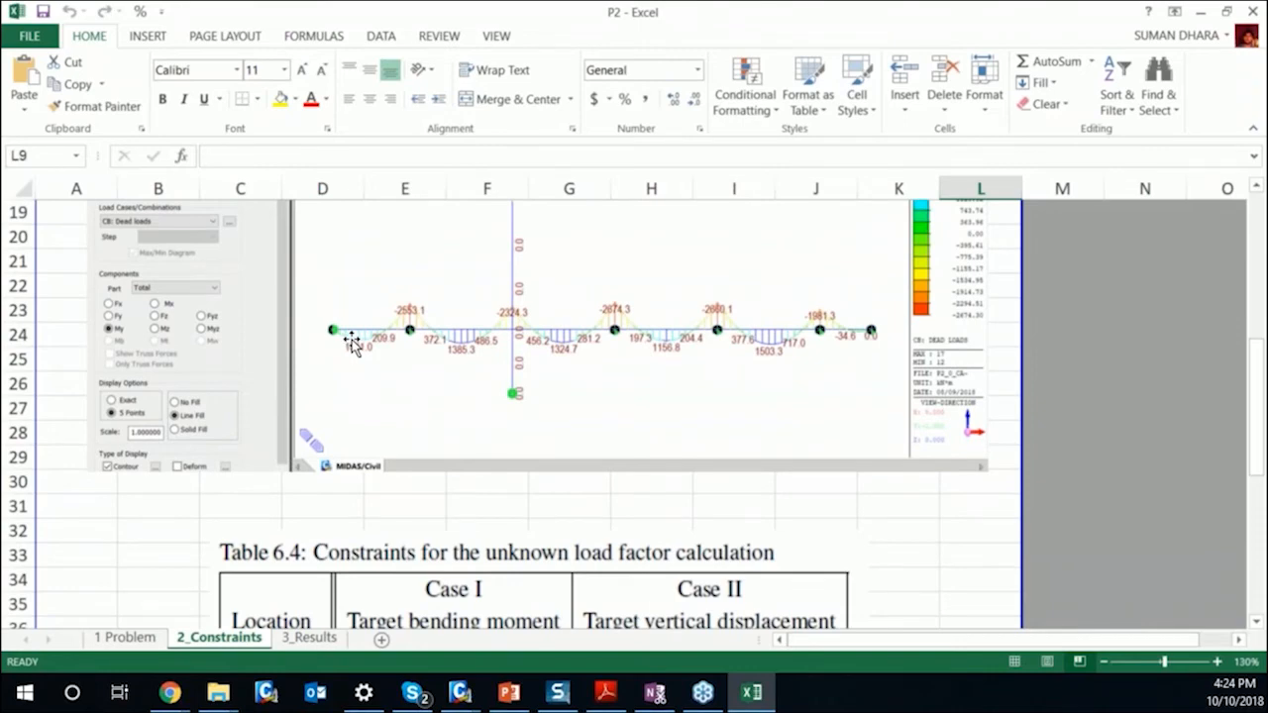
{"action": "scroll", "coordinate": [489, 375], "scroll_direction": "down", "scroll_amount": 3}
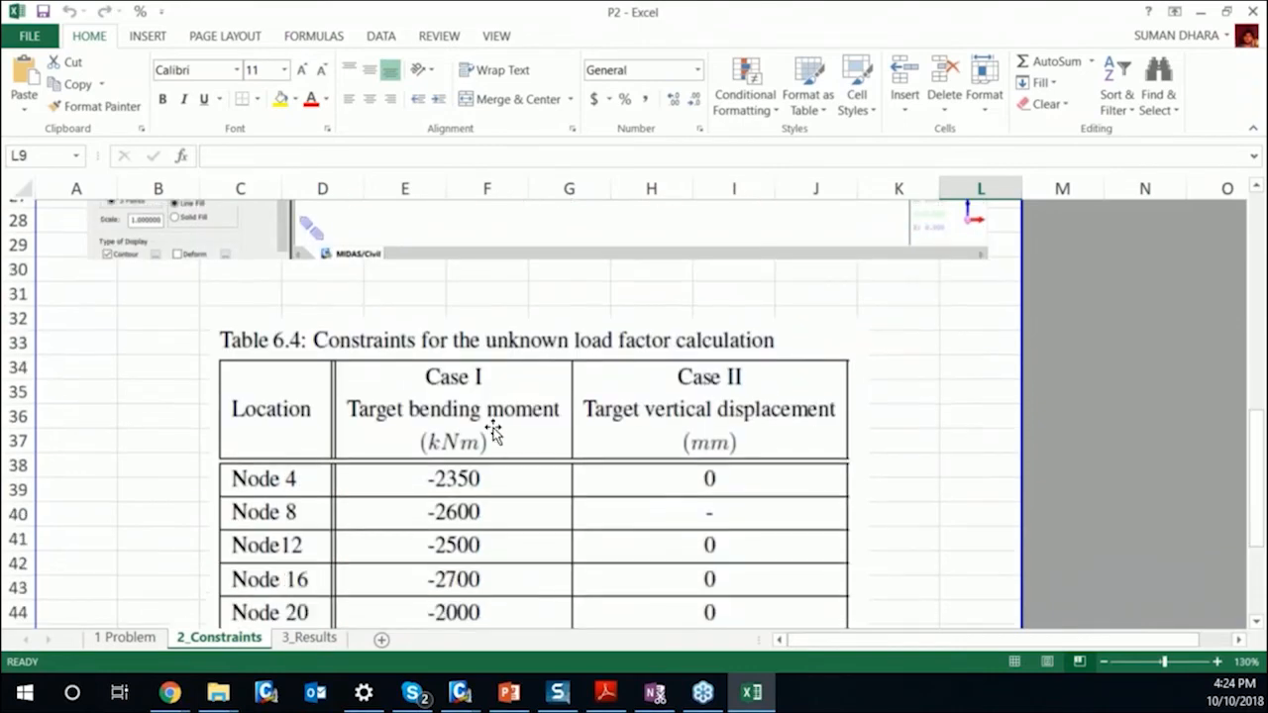
{"action": "scroll", "coordinate": [602, 451], "scroll_direction": "up", "scroll_amount": 5}
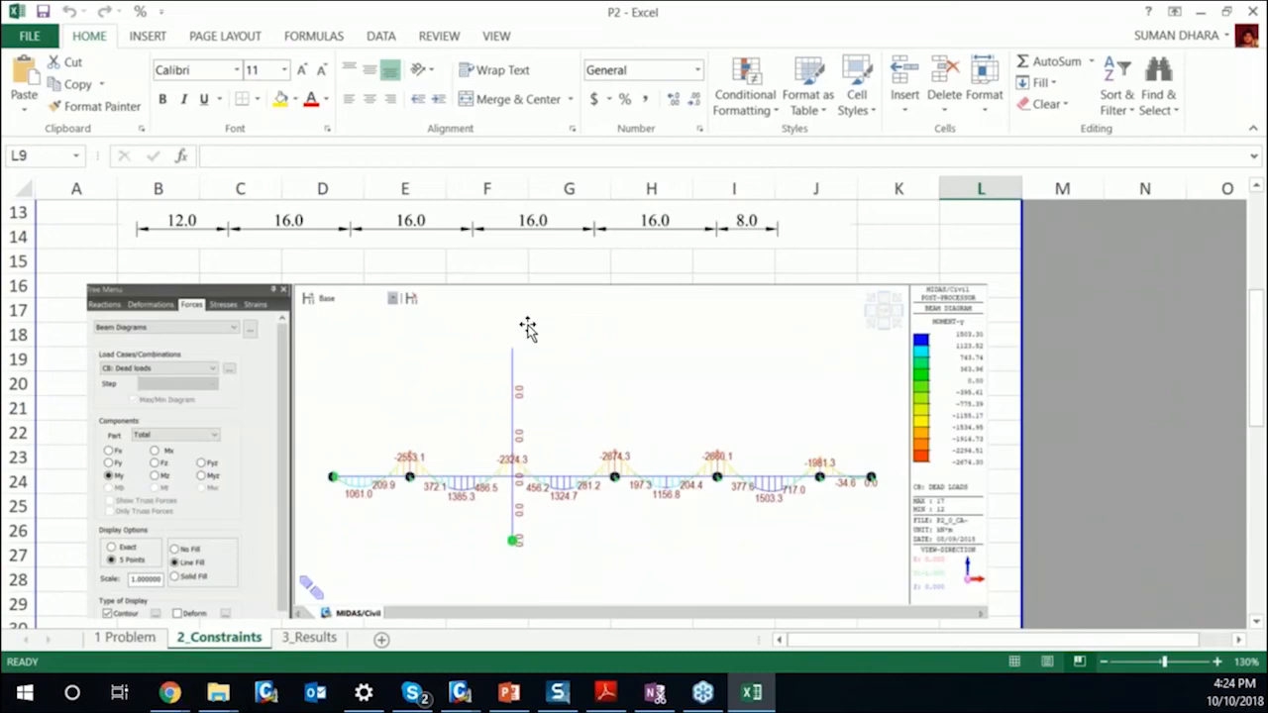
{"action": "scroll", "coordinate": [528, 330], "scroll_direction": "down", "scroll_amount": 5}
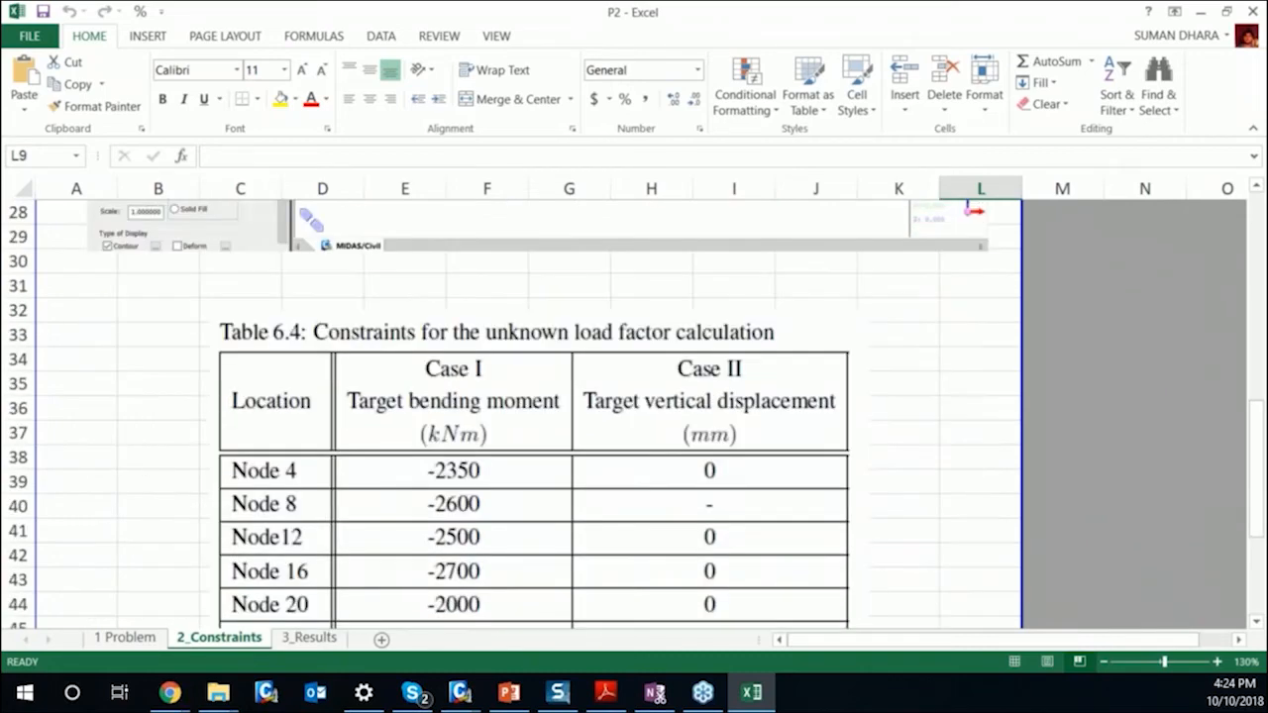
{"action": "scroll", "coordinate": [524, 363], "scroll_direction": "up", "scroll_amount": 4}
{"action": "scroll", "coordinate": [455, 346], "scroll_direction": "down", "scroll_amount": 1}
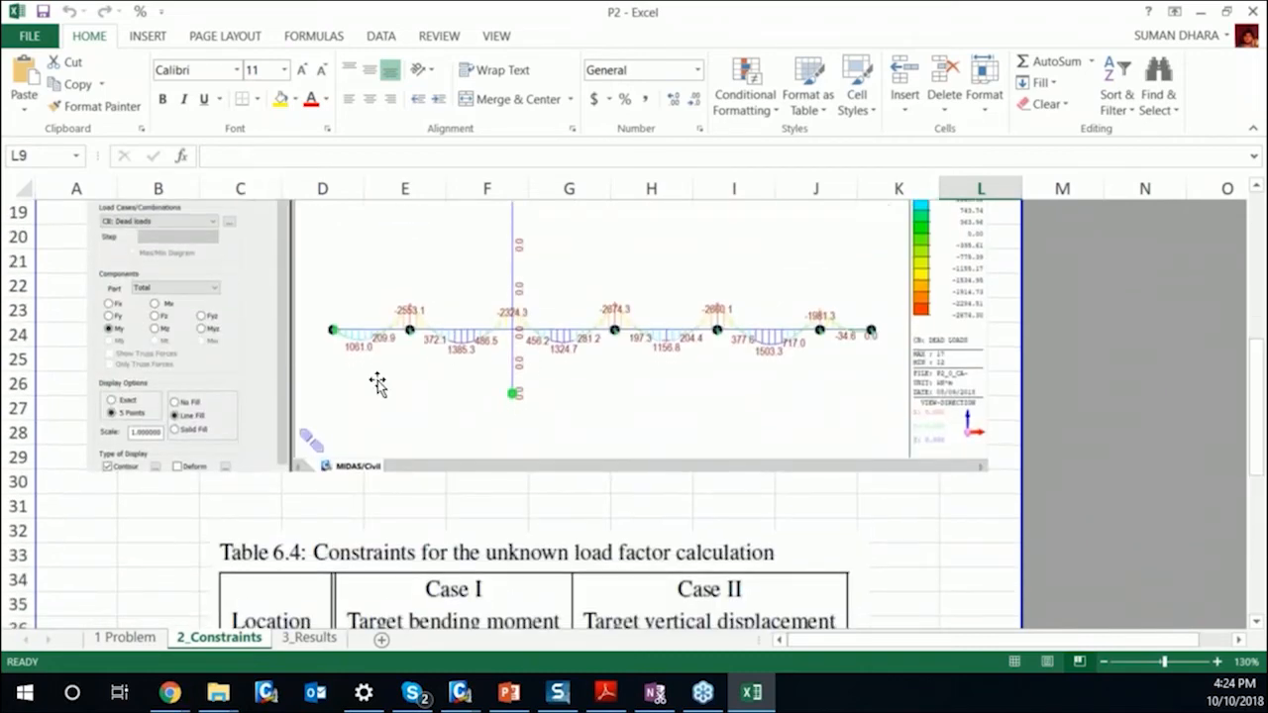
{"action": "scroll", "coordinate": [376, 382], "scroll_direction": "down", "scroll_amount": 3}
{"action": "scroll", "coordinate": [453, 557], "scroll_direction": "down", "scroll_amount": 2}
{"action": "scroll", "coordinate": [455, 557], "scroll_direction": "up", "scroll_amount": 9}
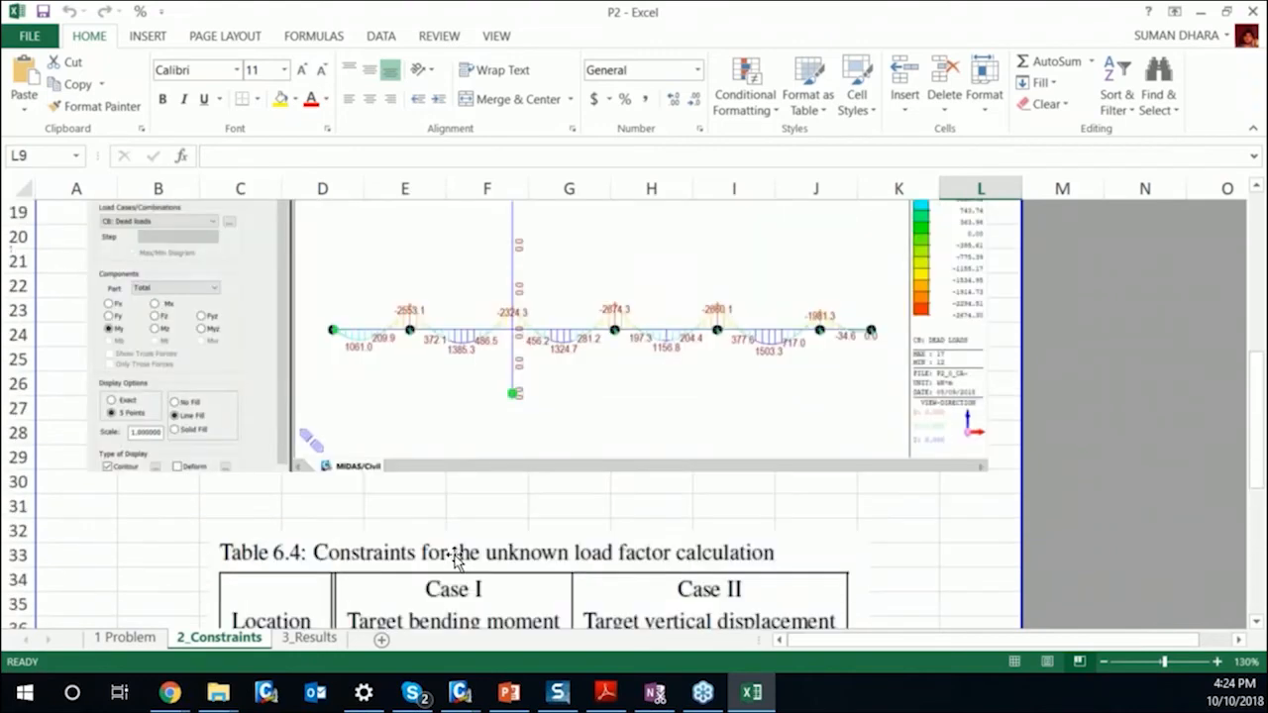
{"action": "scroll", "coordinate": [478, 505], "scroll_direction": "down", "scroll_amount": 2}
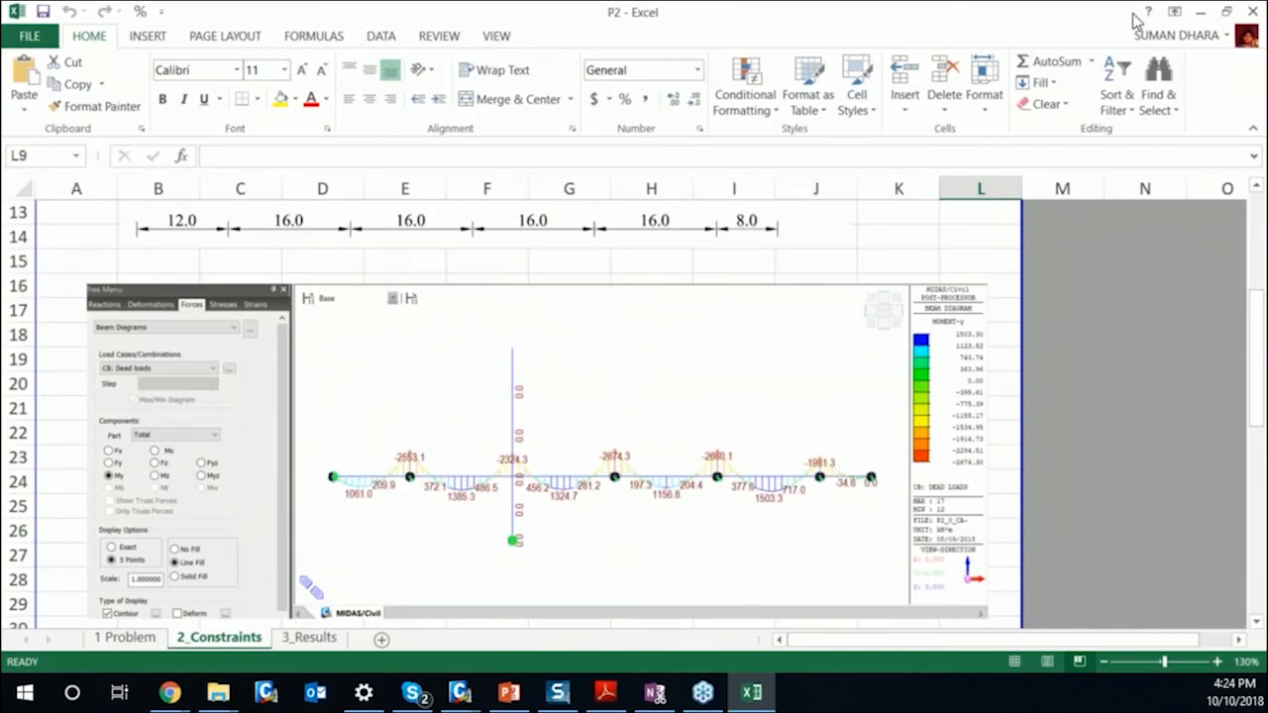
Return to MIDAS Civil and open the model "P2_2_Cable Stayed Unknown -Forward CS" from the Example Problem 2 folder.
{"action": "left_click", "coordinate": [1199, 12]}
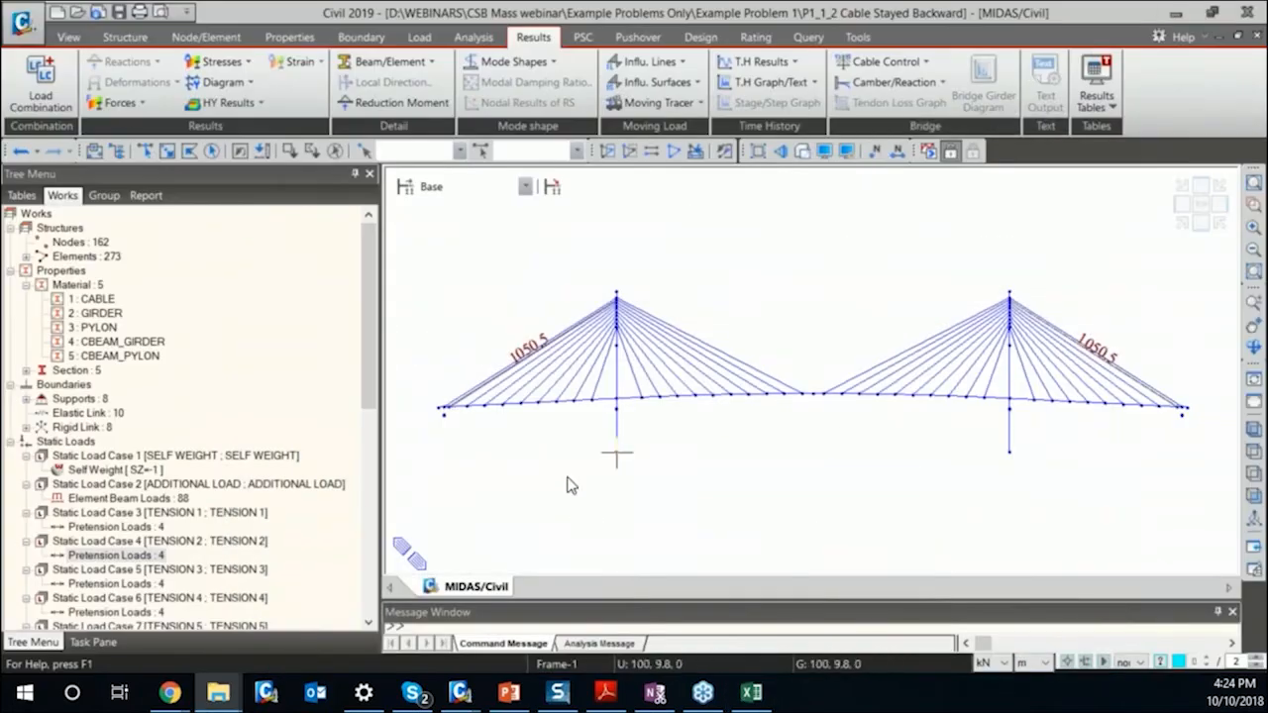
{"action": "left_click", "coordinate": [77, 12]}
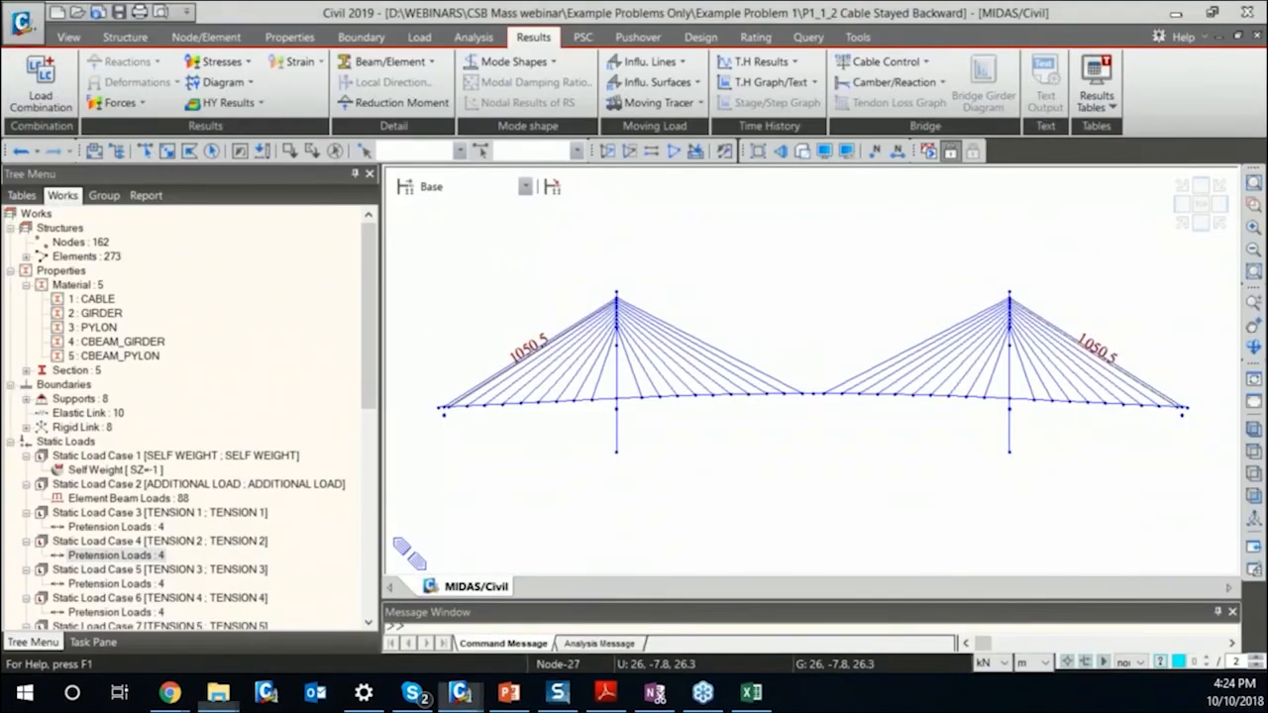
{"action": "left_click", "coordinate": [242, 48]}
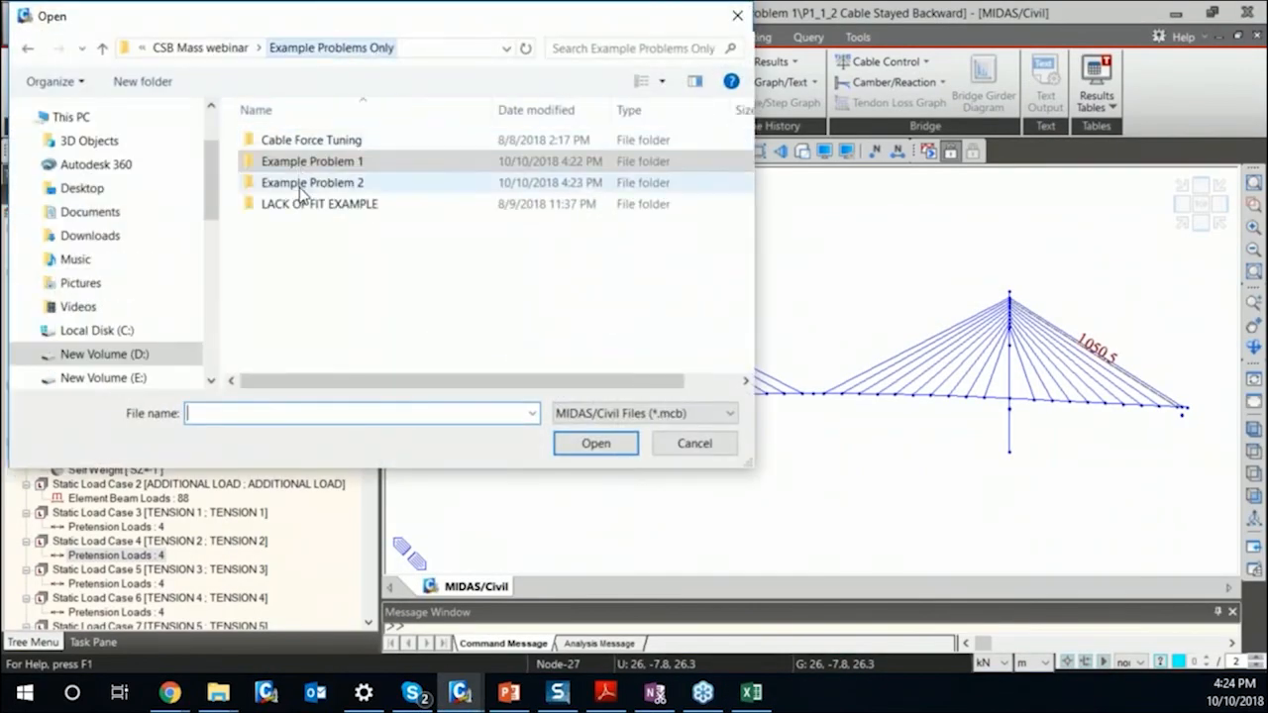
{"action": "double_click", "coordinate": [297, 182]}
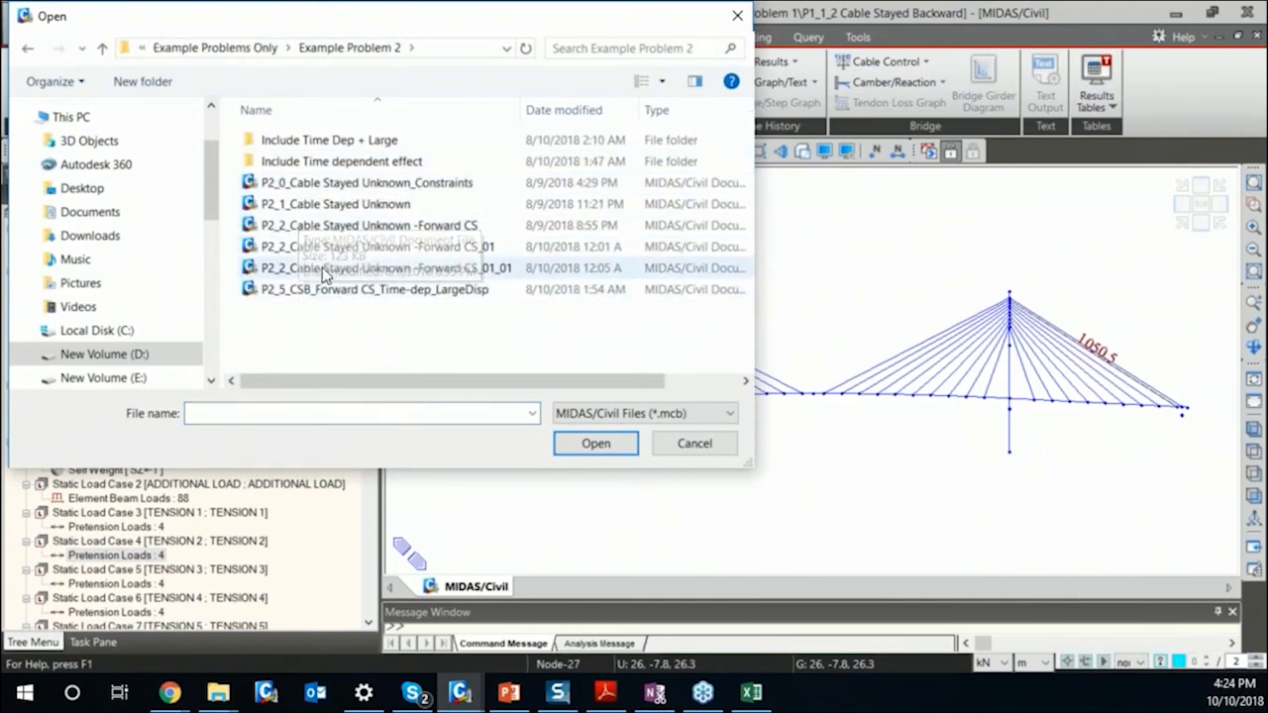
{"action": "left_click", "coordinate": [369, 208]}
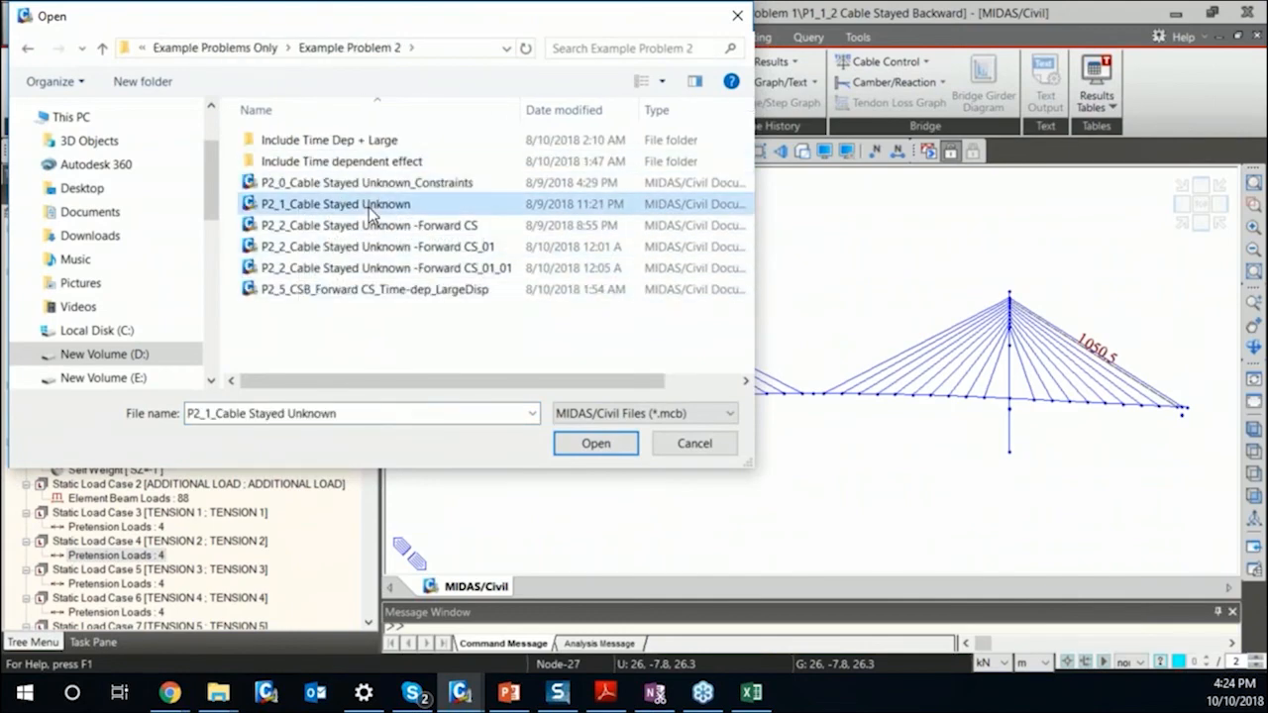
{"action": "left_click", "coordinate": [466, 226]}
{"action": "left_click", "coordinate": [595, 445]}
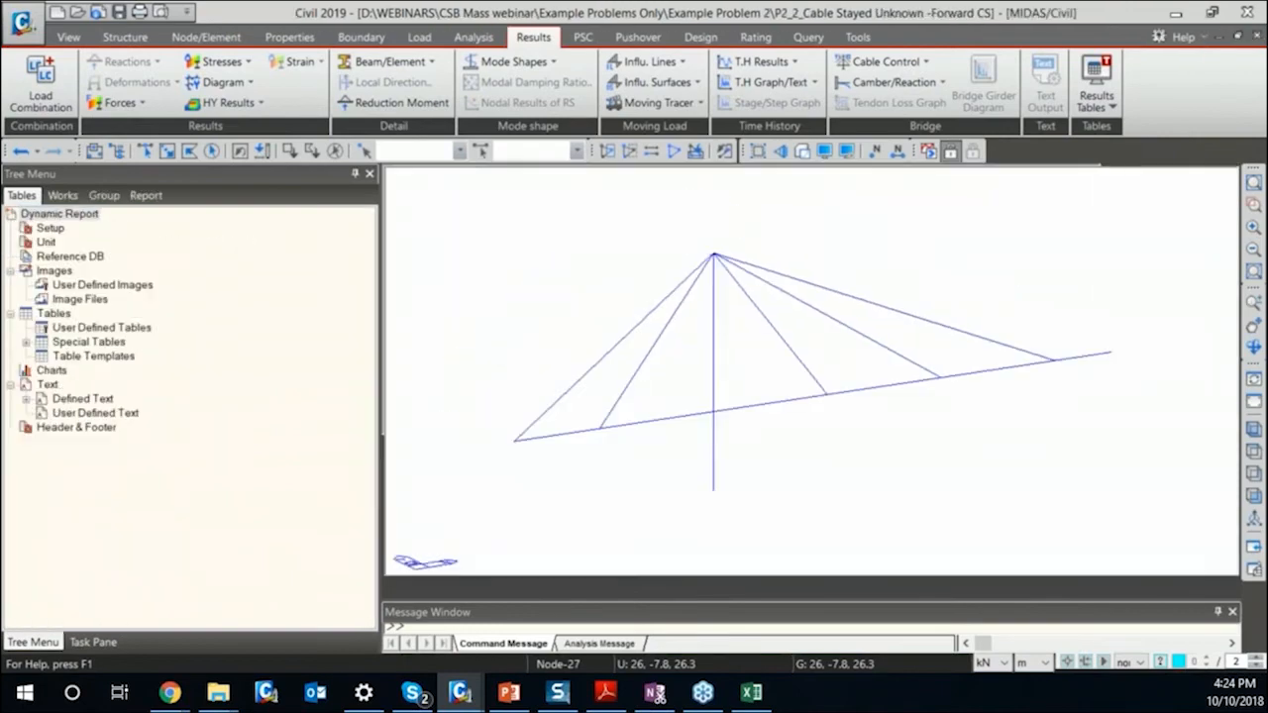
Set the bridge model to a front view and display construction stage CS01.
{"action": "left_click", "coordinate": [1209, 226]}
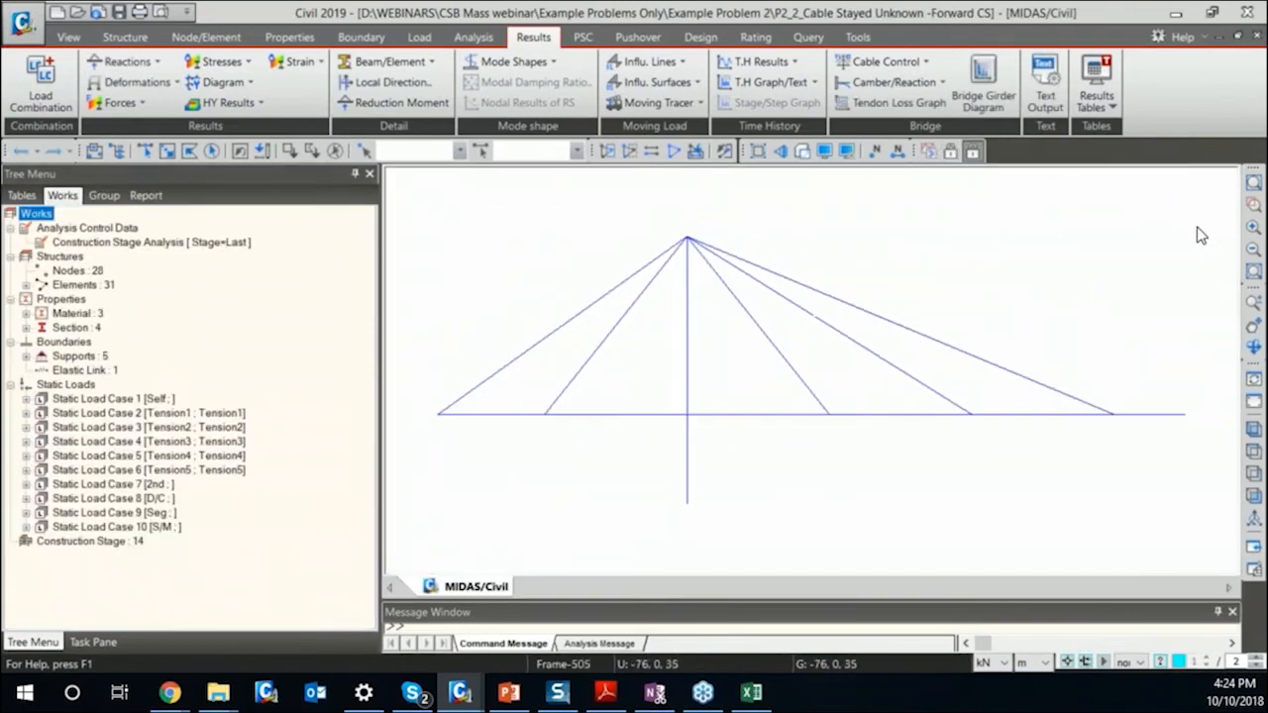
{"action": "left_click", "coordinate": [472, 196]}
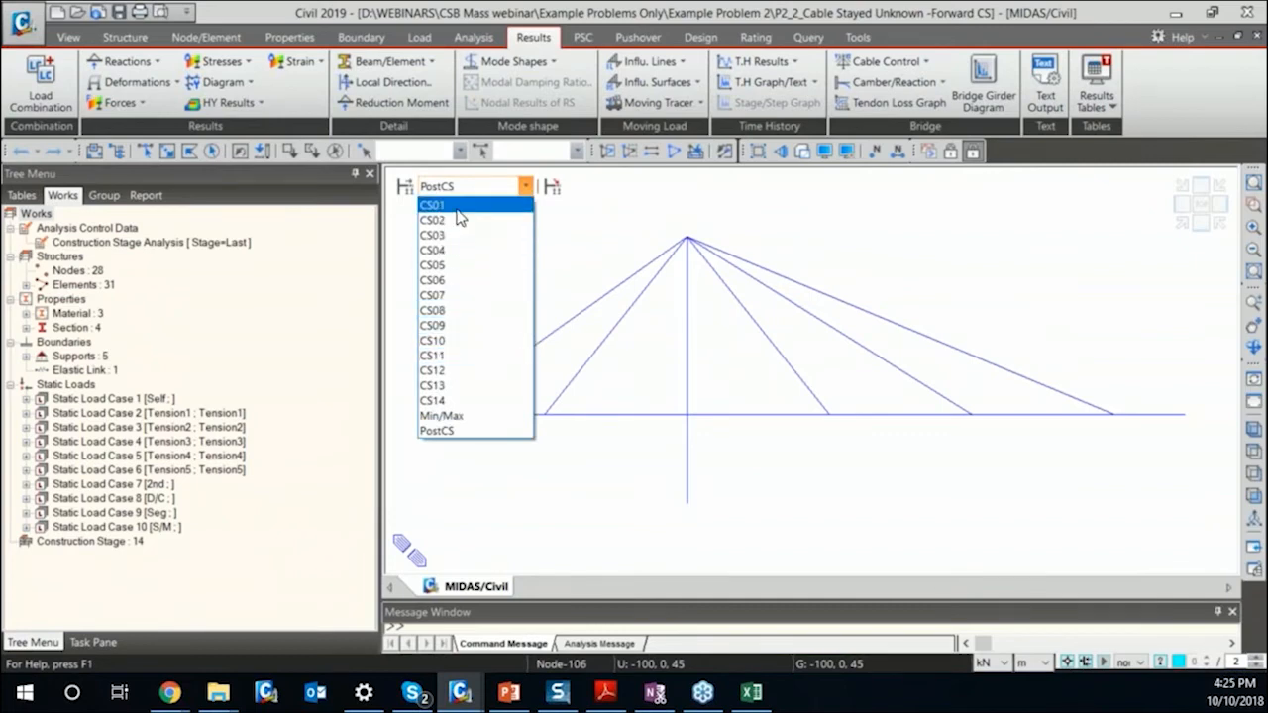
{"action": "left_click", "coordinate": [459, 210]}
{"action": "left_click", "coordinate": [481, 187]}
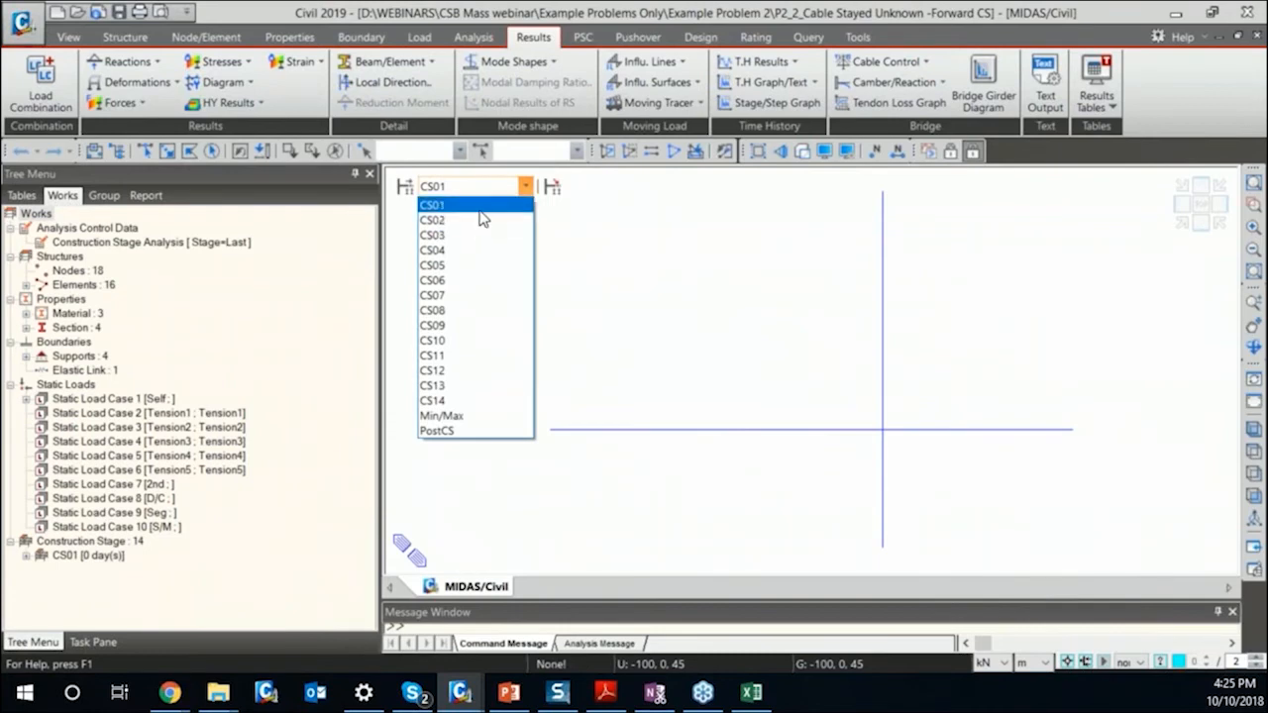
{"action": "left_click", "coordinate": [480, 211]}
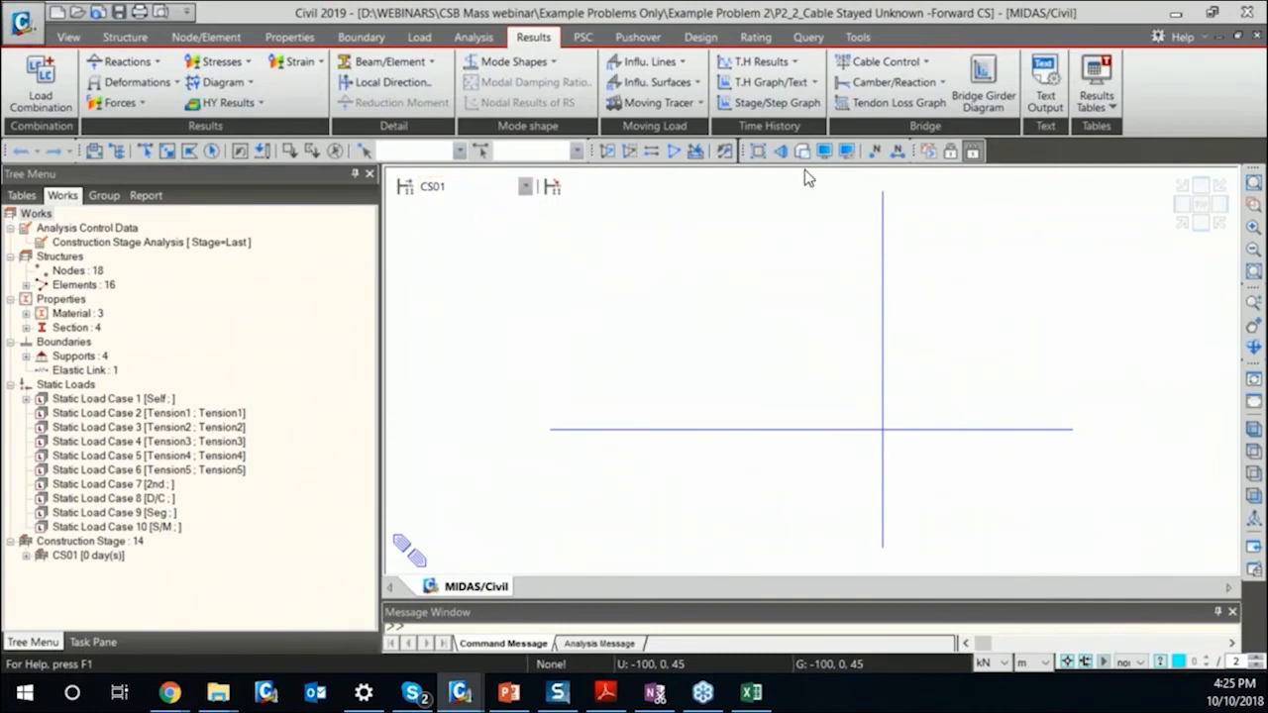
Turn on the display of all available boundary items, including supports and links, on the CS01 model.
{"action": "left_click", "coordinate": [823, 151]}
{"action": "left_click", "coordinate": [601, 127]}
{"action": "left_click_drag", "start_coordinate": [546, 241], "coordinate": [513, 507]}
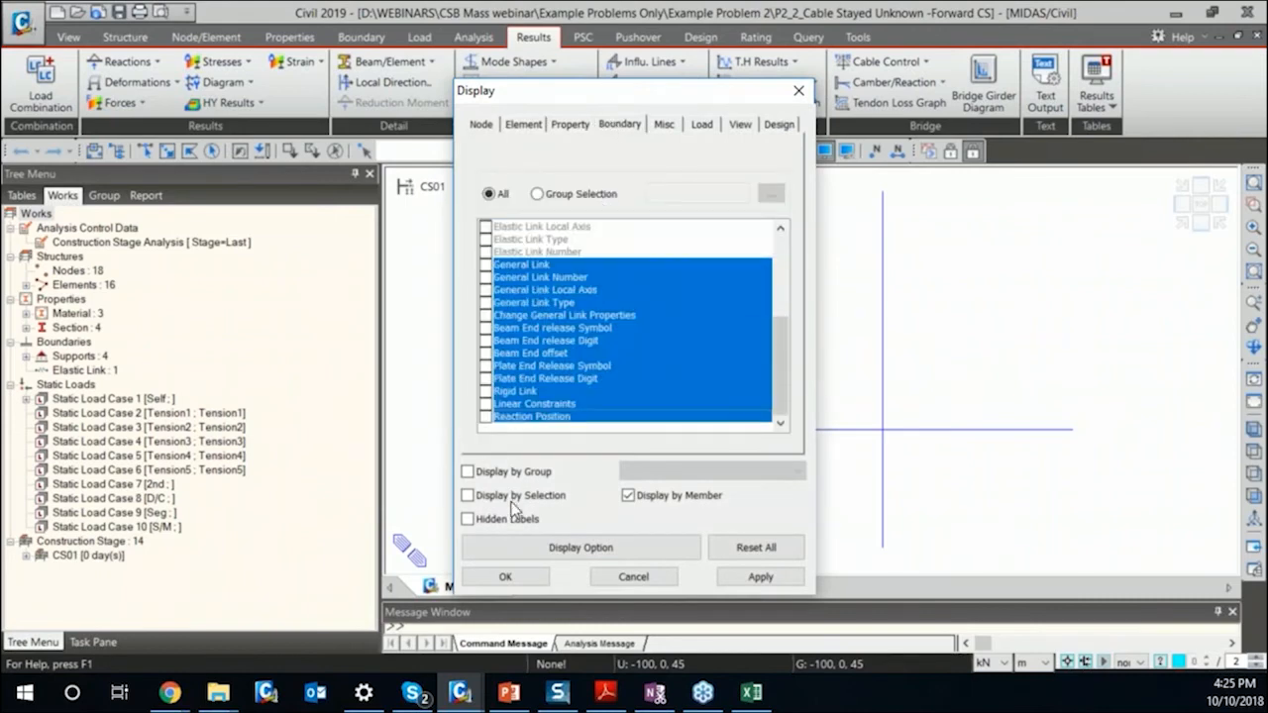
{"action": "left_click", "coordinate": [486, 417]}
{"action": "left_click", "coordinate": [759, 577]}
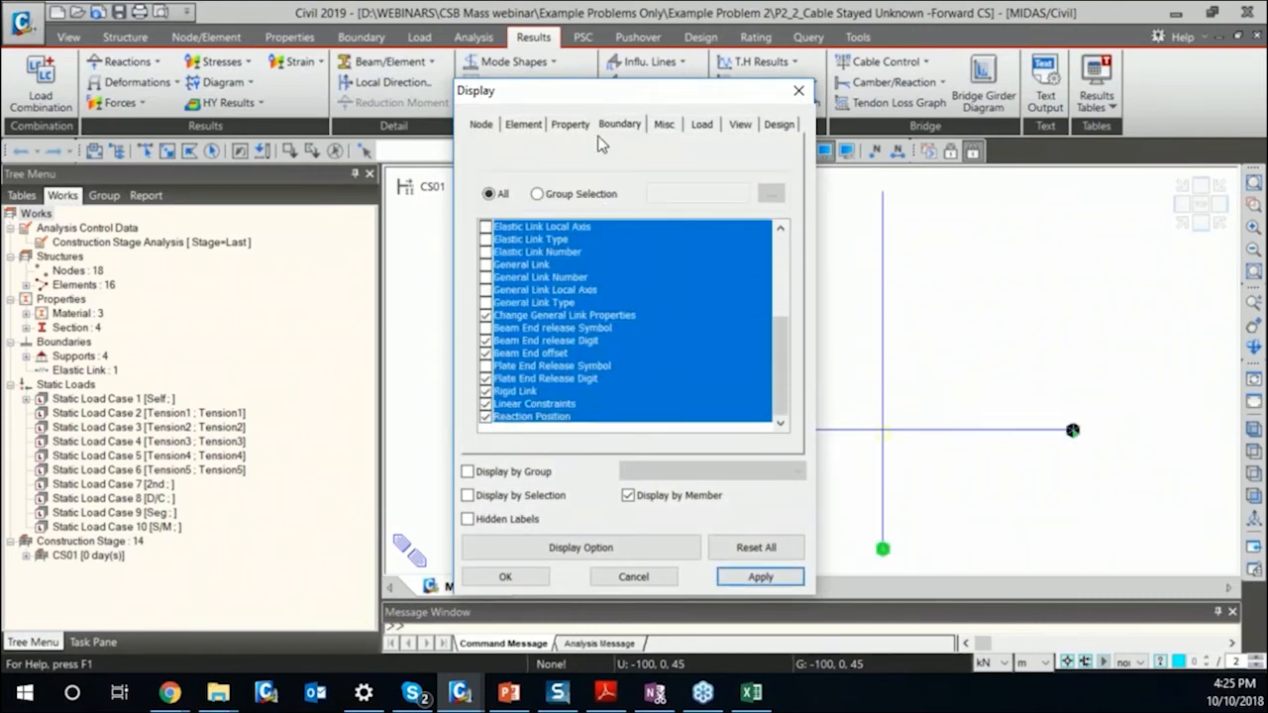
Turn on the display of all available load items on the model and close the display settings.
{"action": "left_click", "coordinate": [701, 126]}
{"action": "left_click_drag", "start_coordinate": [516, 268], "coordinate": [516, 485]}
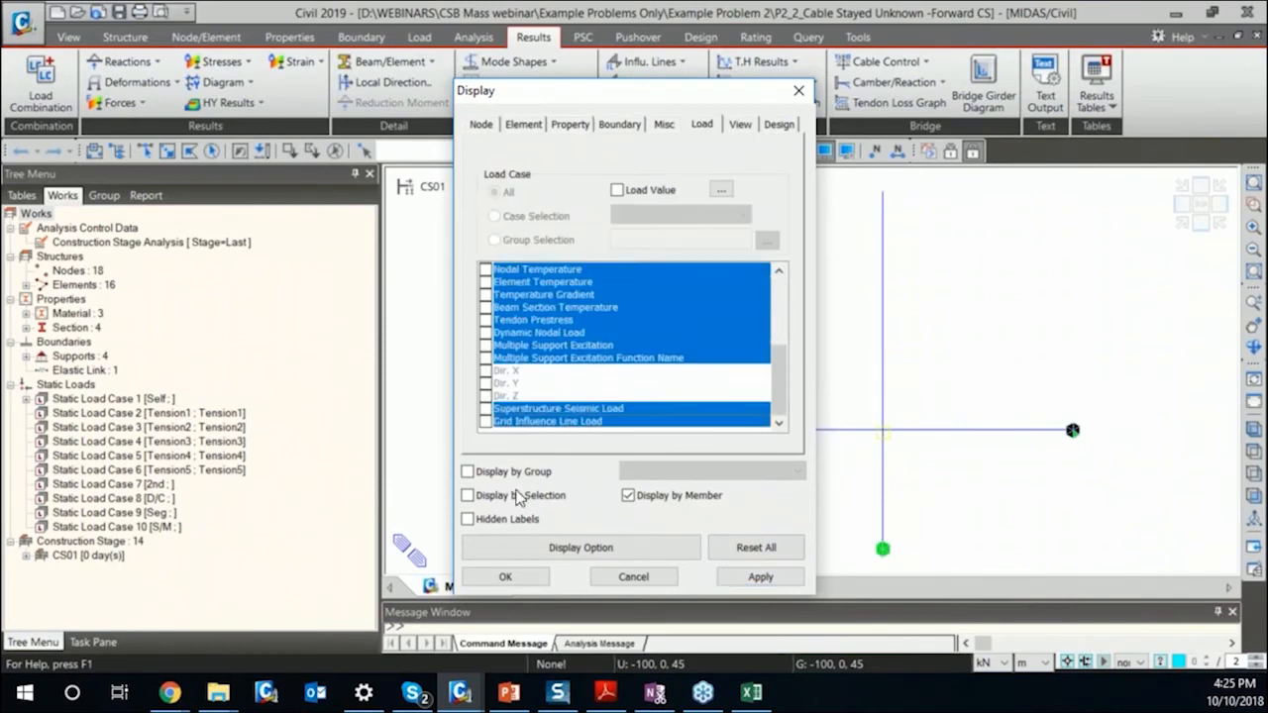
{"action": "left_click", "coordinate": [485, 424]}
{"action": "left_click", "coordinate": [505, 576]}
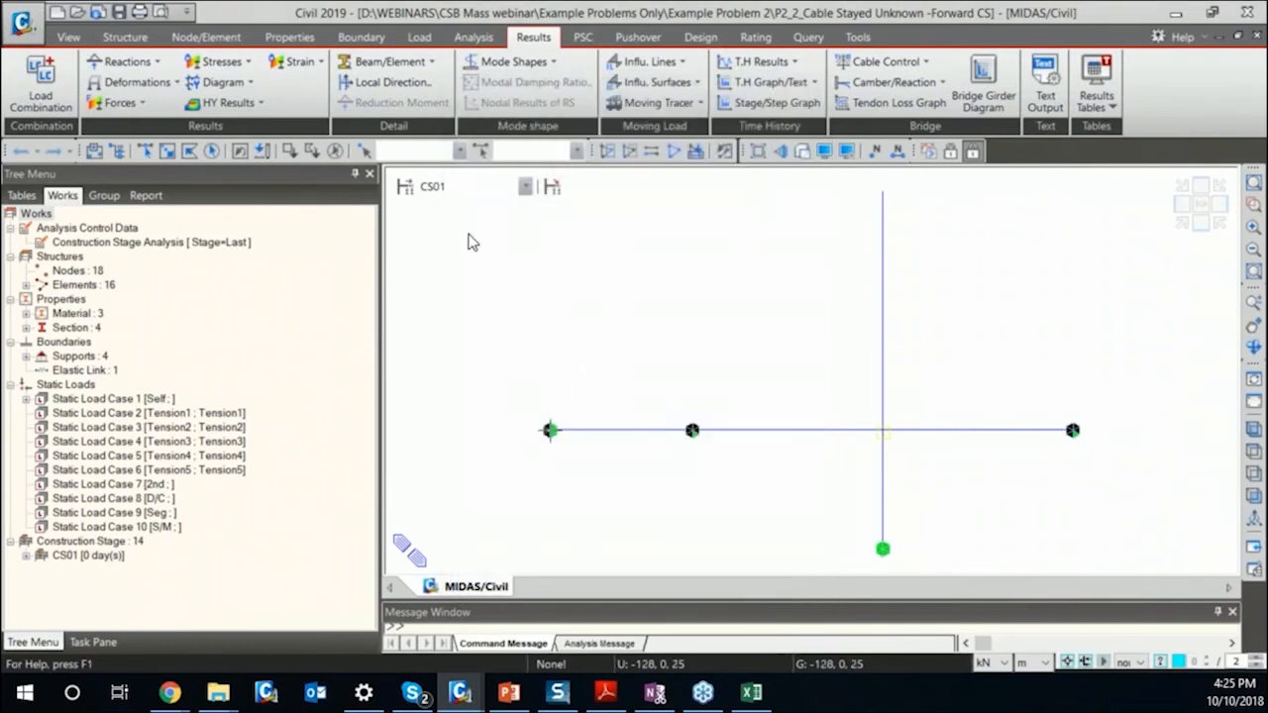
Step through construction stages CS02, CS03, CS04 and CS05 to examine how the cables and girder are erected.
{"action": "left_click", "coordinate": [460, 188]}
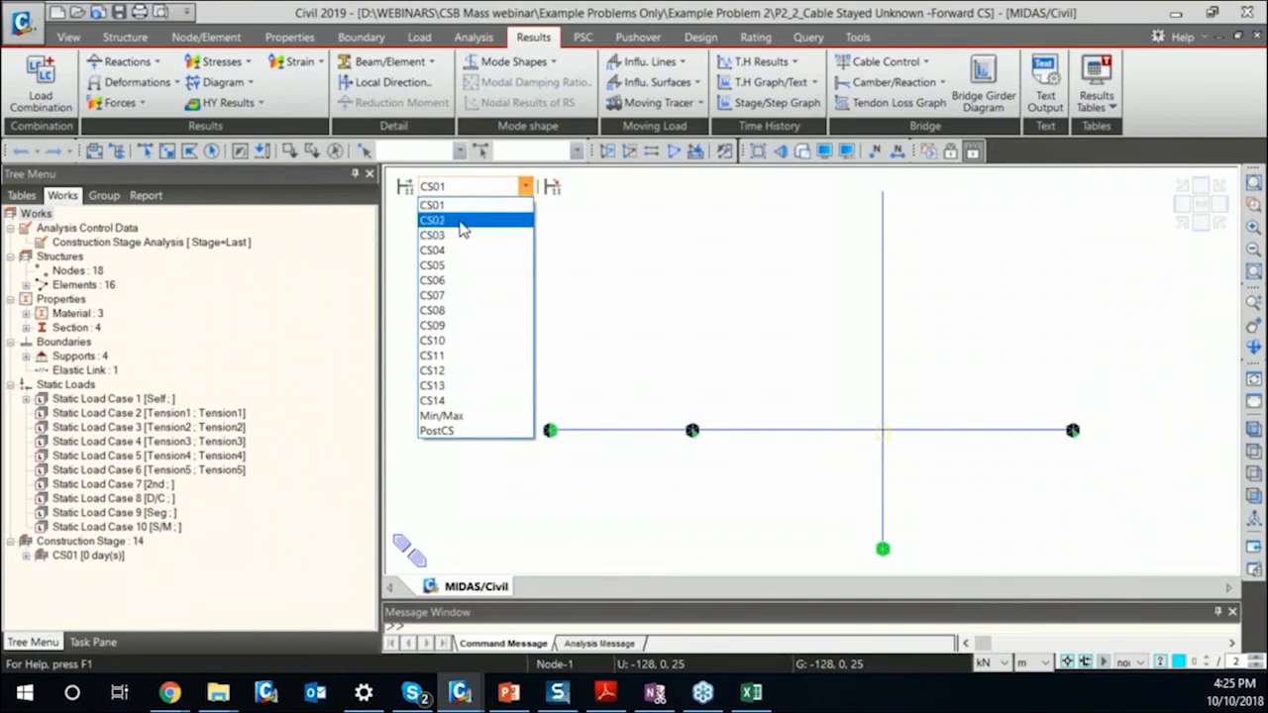
{"action": "left_click", "coordinate": [436, 220]}
{"action": "left_click", "coordinate": [475, 188]}
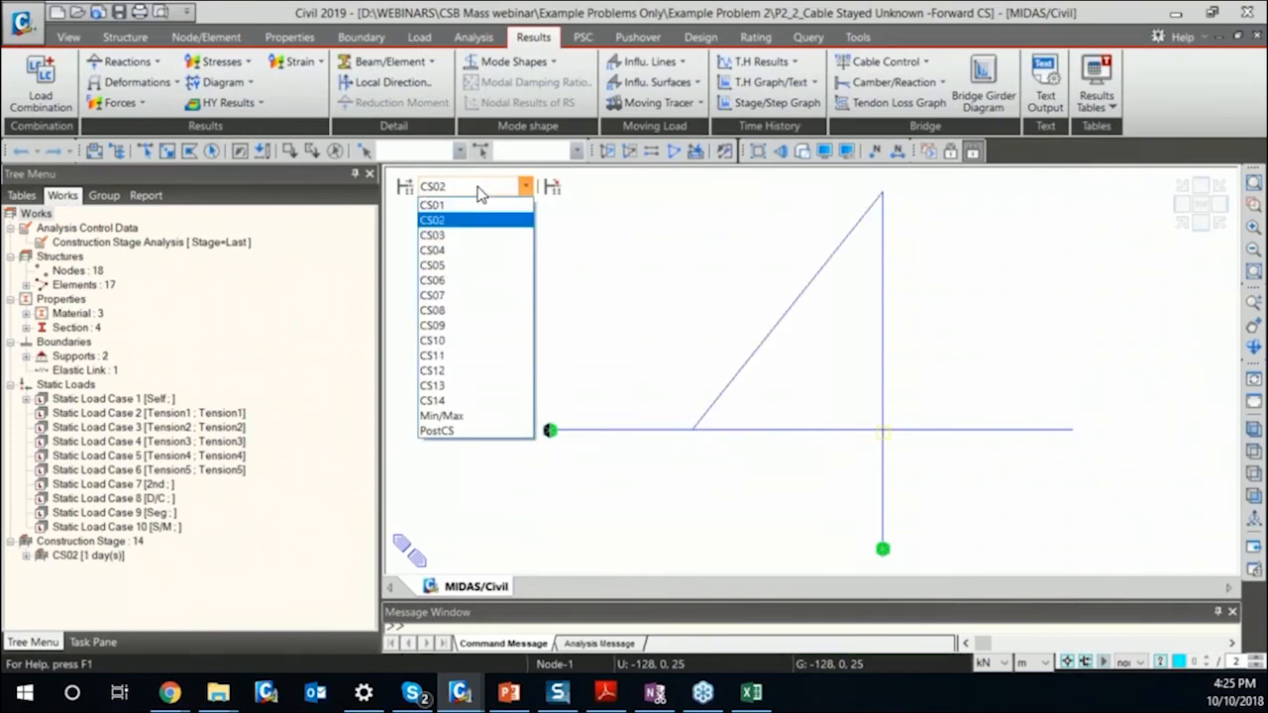
{"action": "left_click", "coordinate": [480, 234]}
{"action": "left_click", "coordinate": [524, 186]}
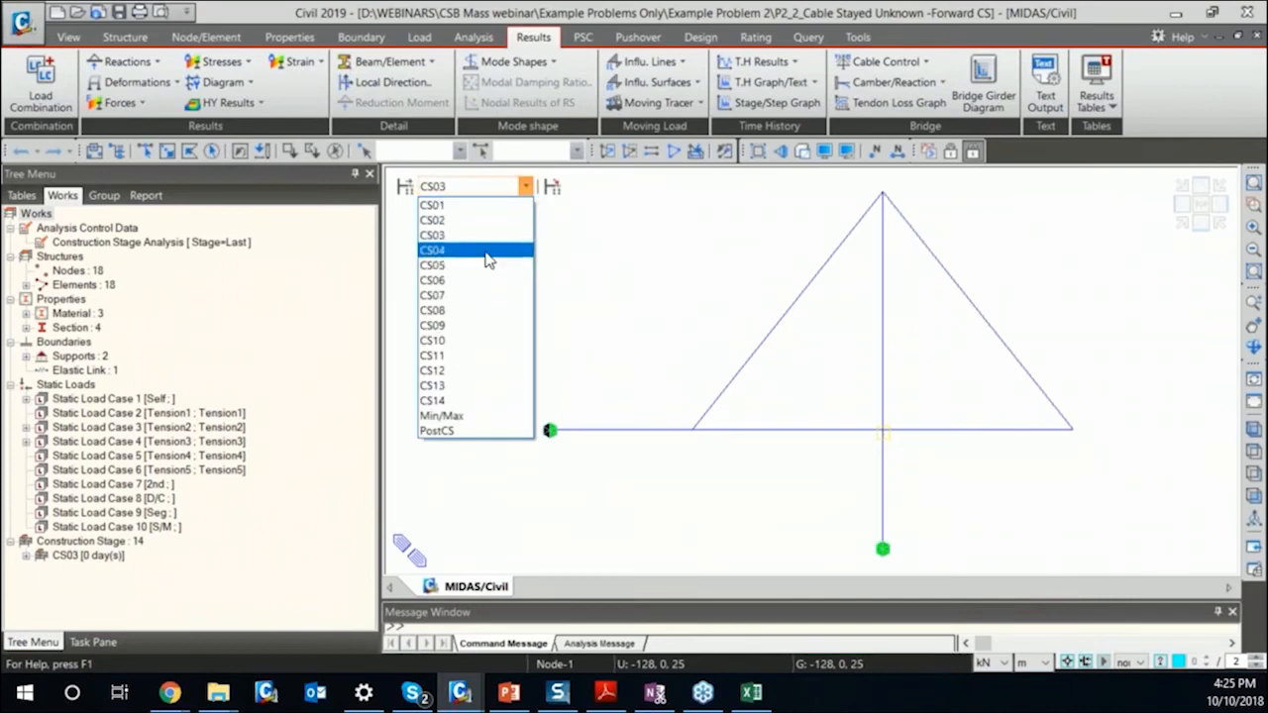
{"action": "left_click", "coordinate": [485, 251]}
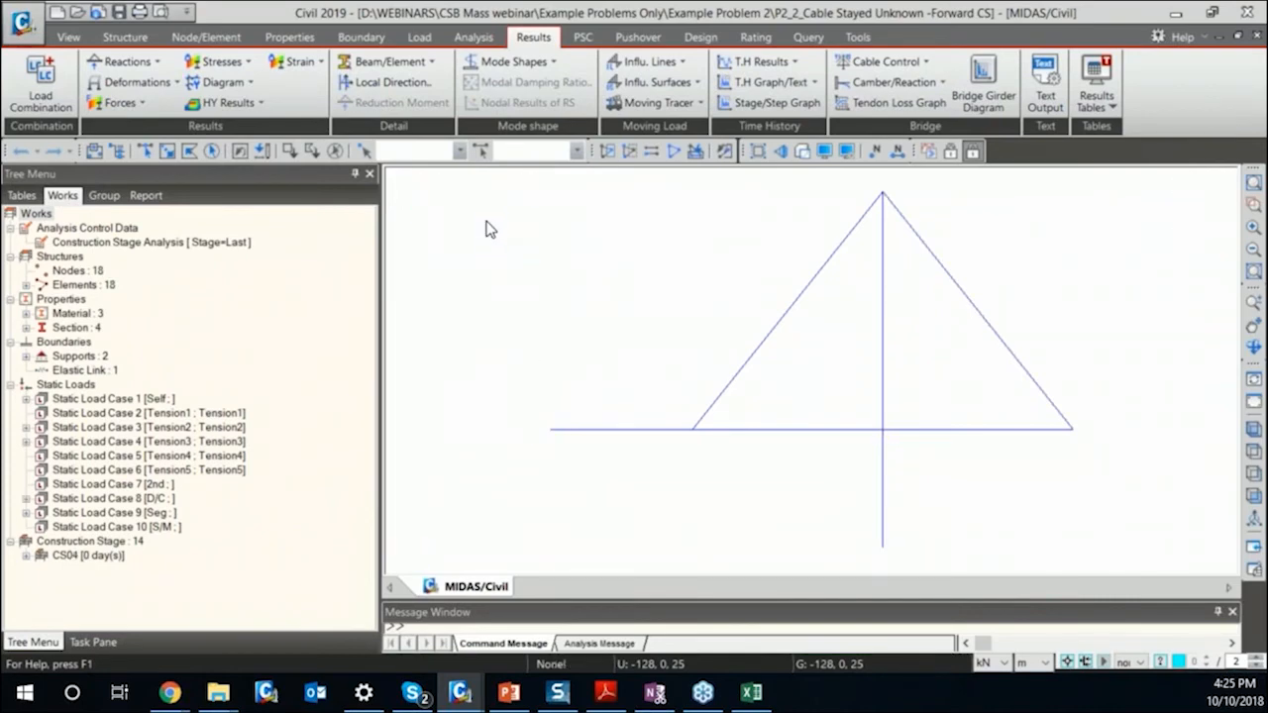
{"action": "double_click", "coordinate": [486, 189]}
{"action": "left_click", "coordinate": [485, 189]}
{"action": "left_click", "coordinate": [501, 263]}
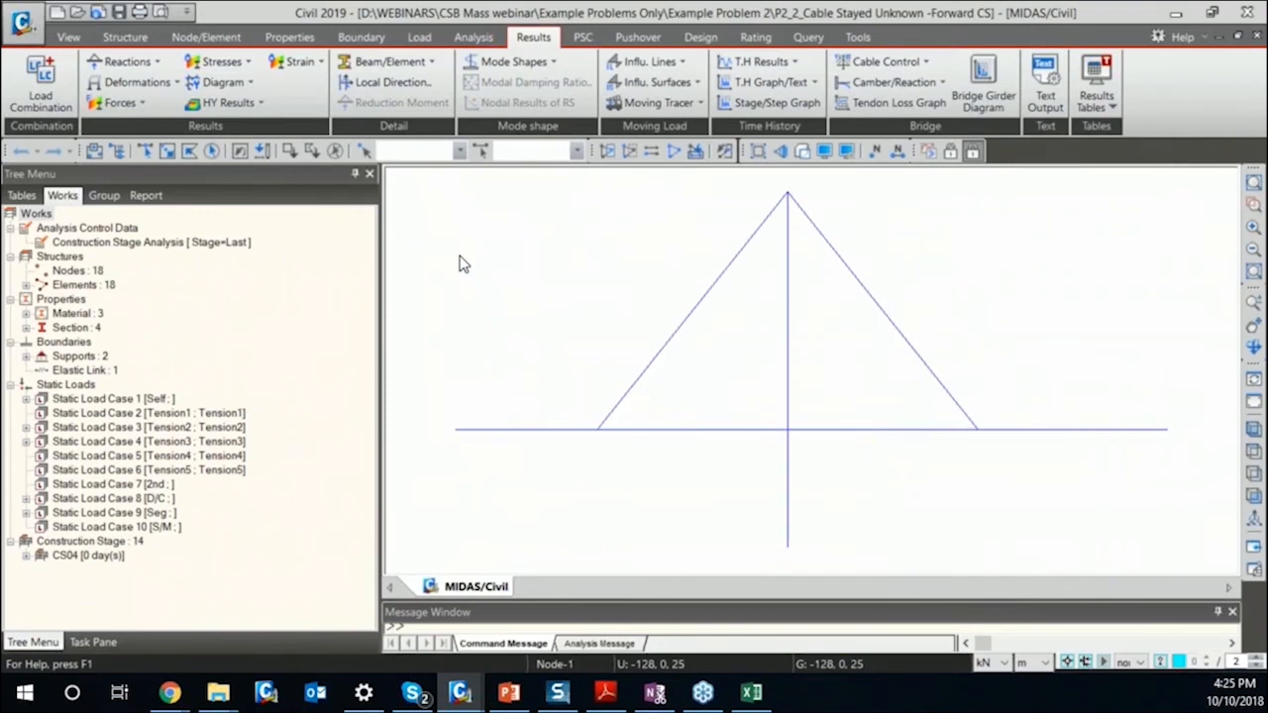
{"action": "left_click", "coordinate": [462, 189]}
{"action": "left_click", "coordinate": [554, 230]}
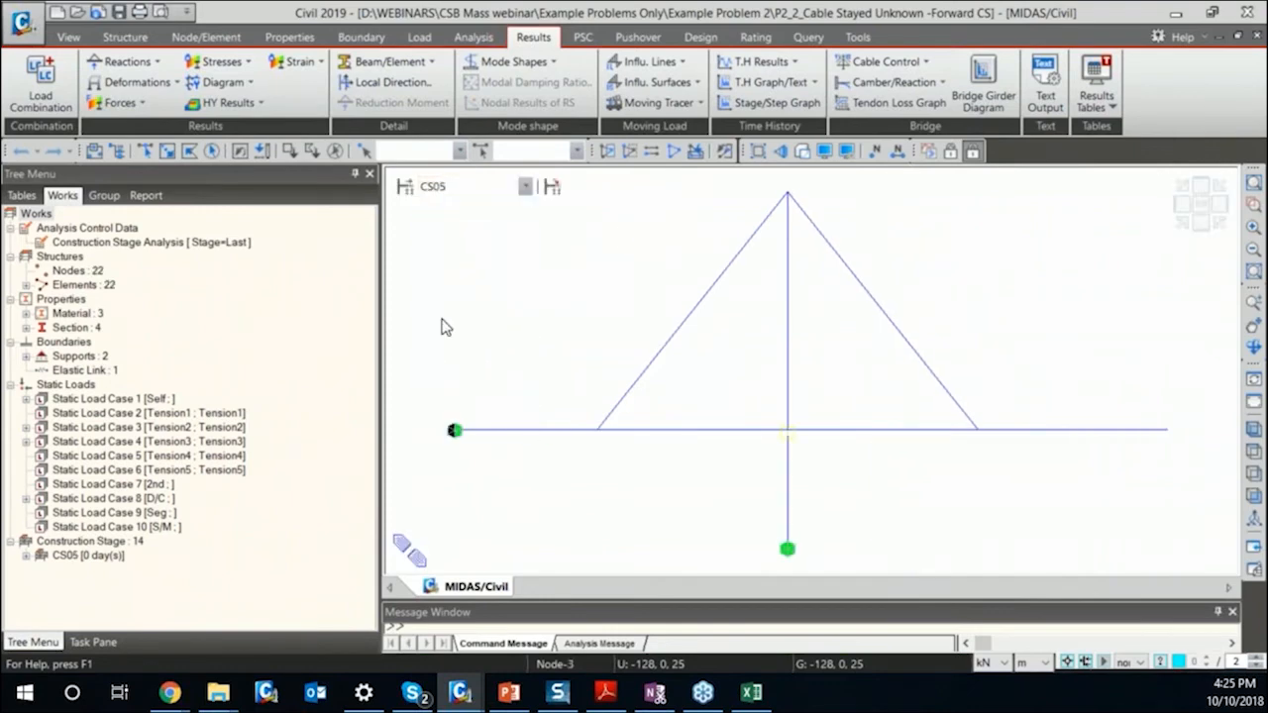
Display the nodal load of the D/C static load case on the CS05 model.
{"action": "left_click", "coordinate": [112, 499]}
{"action": "double_click", "coordinate": [112, 498]}
{"action": "right_click", "coordinate": [114, 513]}
{"action": "left_click", "coordinate": [174, 547]}
Step through construction stages CS06 and CS07 and on to the final stage CS14.
{"action": "left_click", "coordinate": [525, 186]}
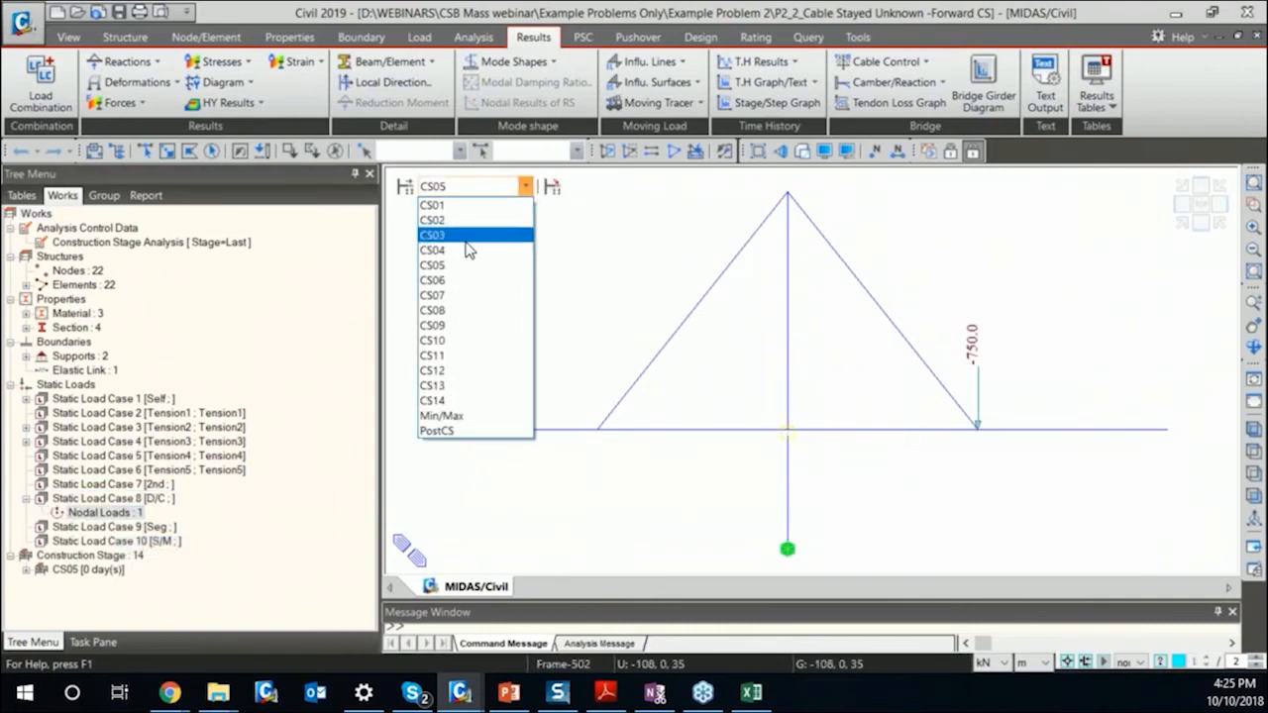
{"action": "left_click", "coordinate": [458, 278]}
{"action": "left_click", "coordinate": [463, 189]}
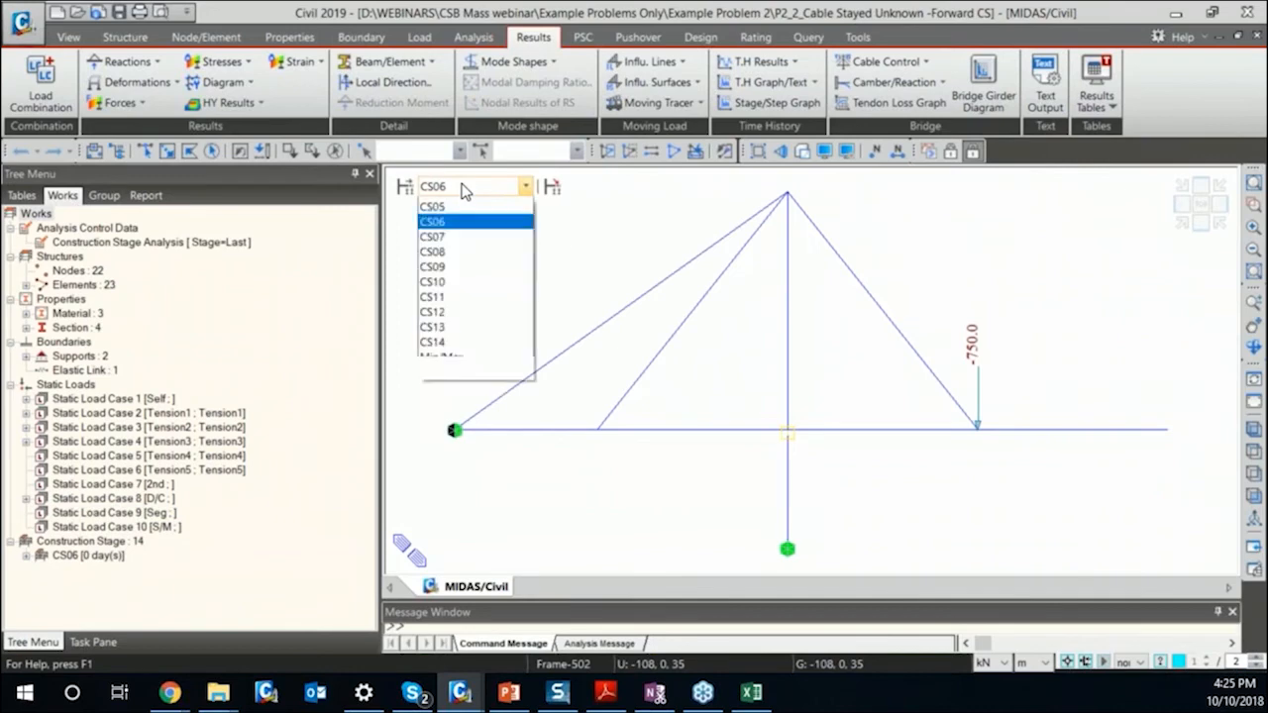
{"action": "left_click", "coordinate": [453, 281]}
{"action": "left_click", "coordinate": [469, 189]}
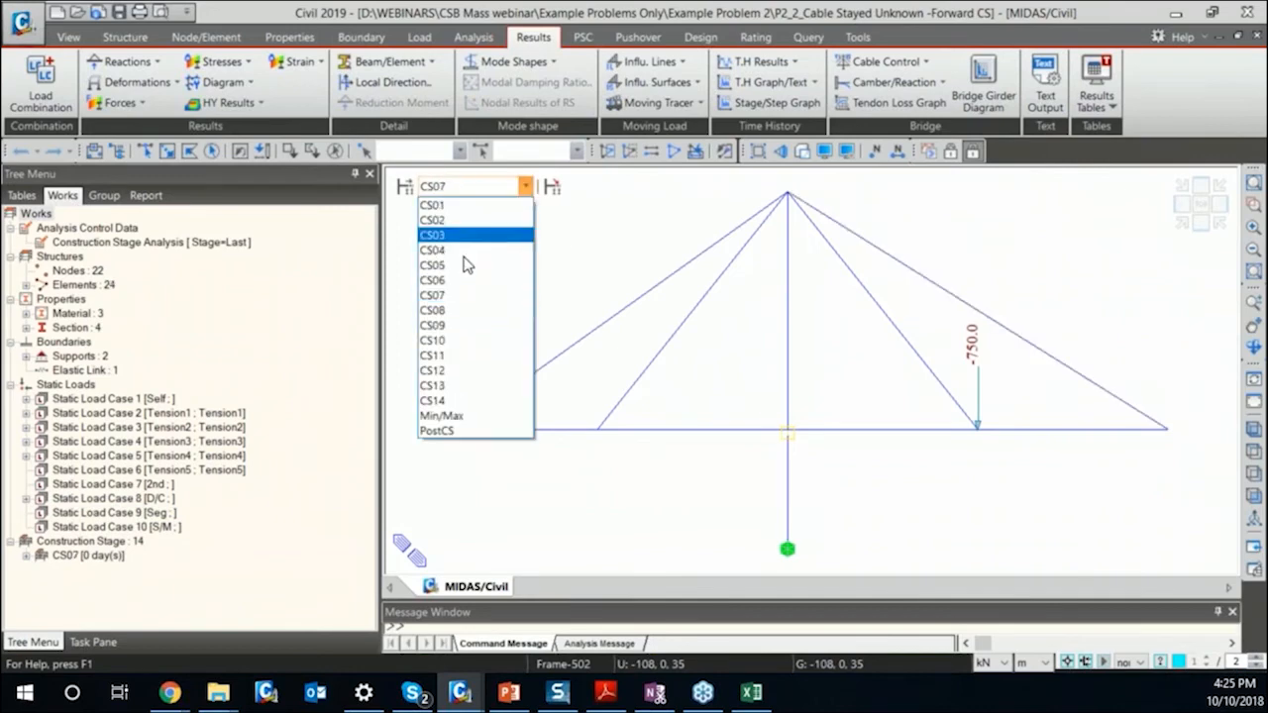
{"action": "left_click", "coordinate": [458, 378]}
{"action": "left_click", "coordinate": [523, 186]}
{"action": "left_click", "coordinate": [465, 401]}
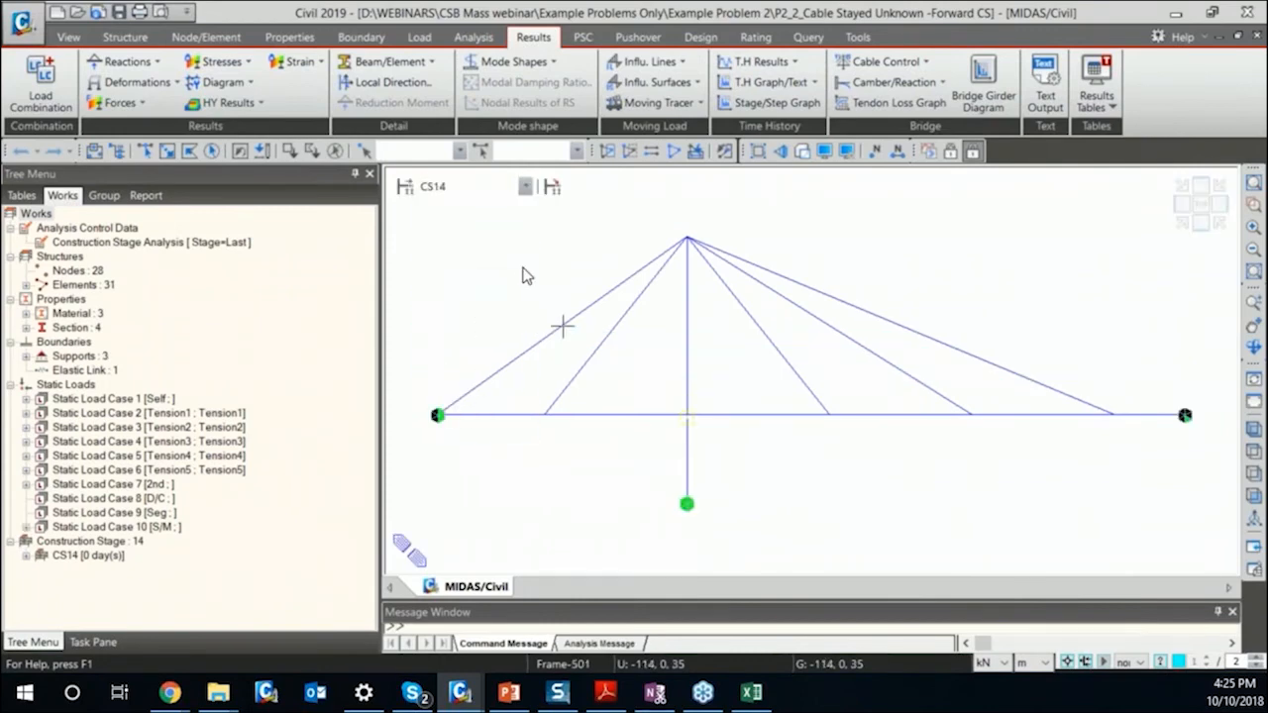
Return to construction stage CS02 and view the static load case definitions, closing them without changes.
{"action": "left_click", "coordinate": [451, 186]}
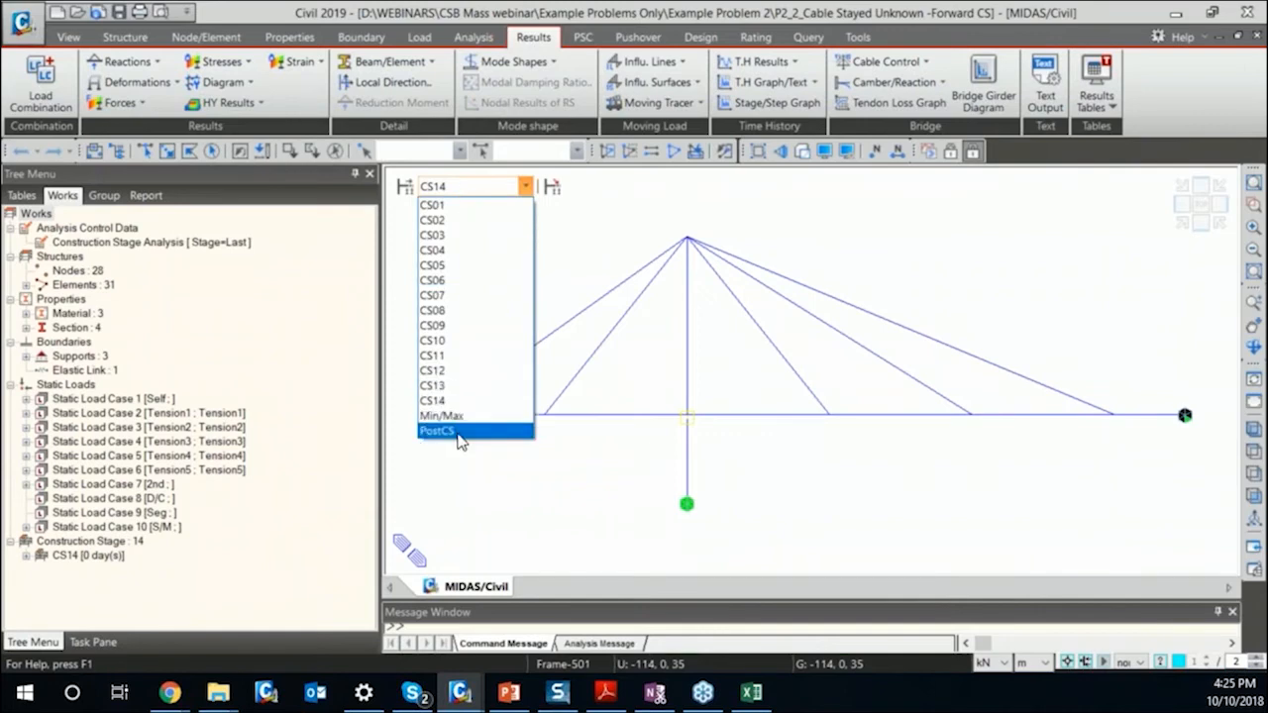
{"action": "left_click", "coordinate": [468, 235]}
{"action": "left_click", "coordinate": [450, 186]}
{"action": "left_click", "coordinate": [472, 218]}
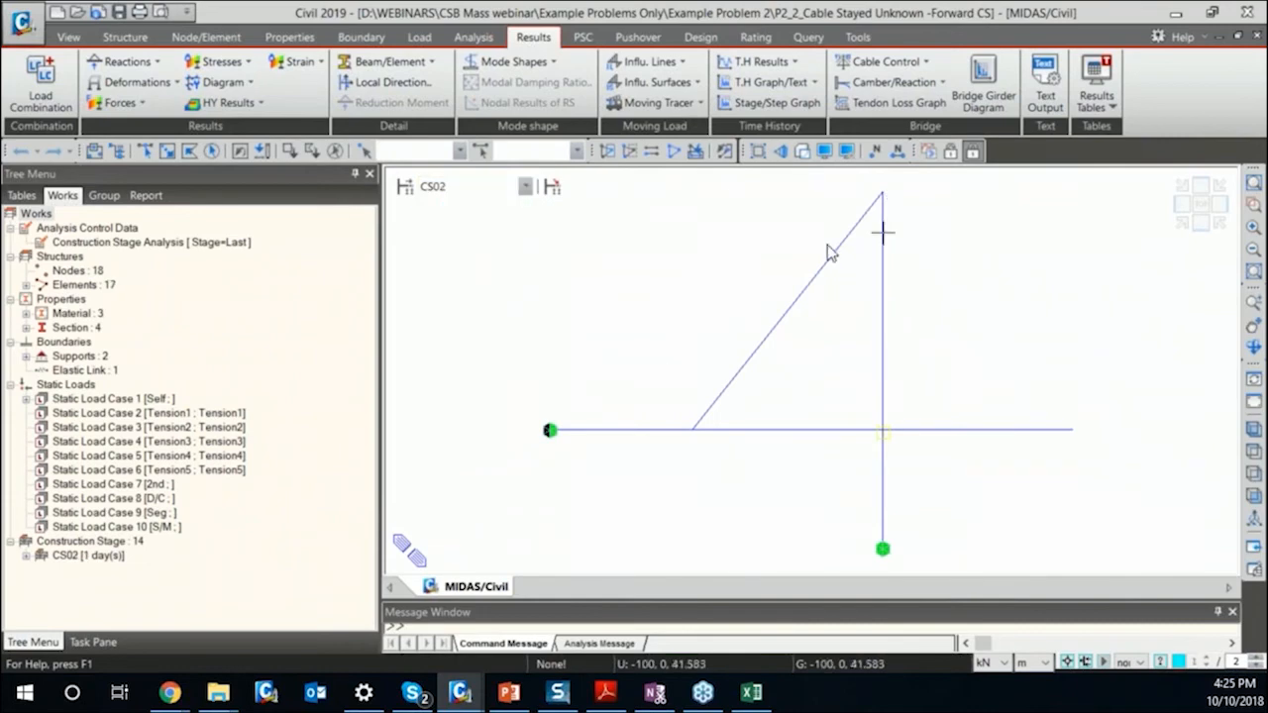
{"action": "double_click", "coordinate": [184, 415]}
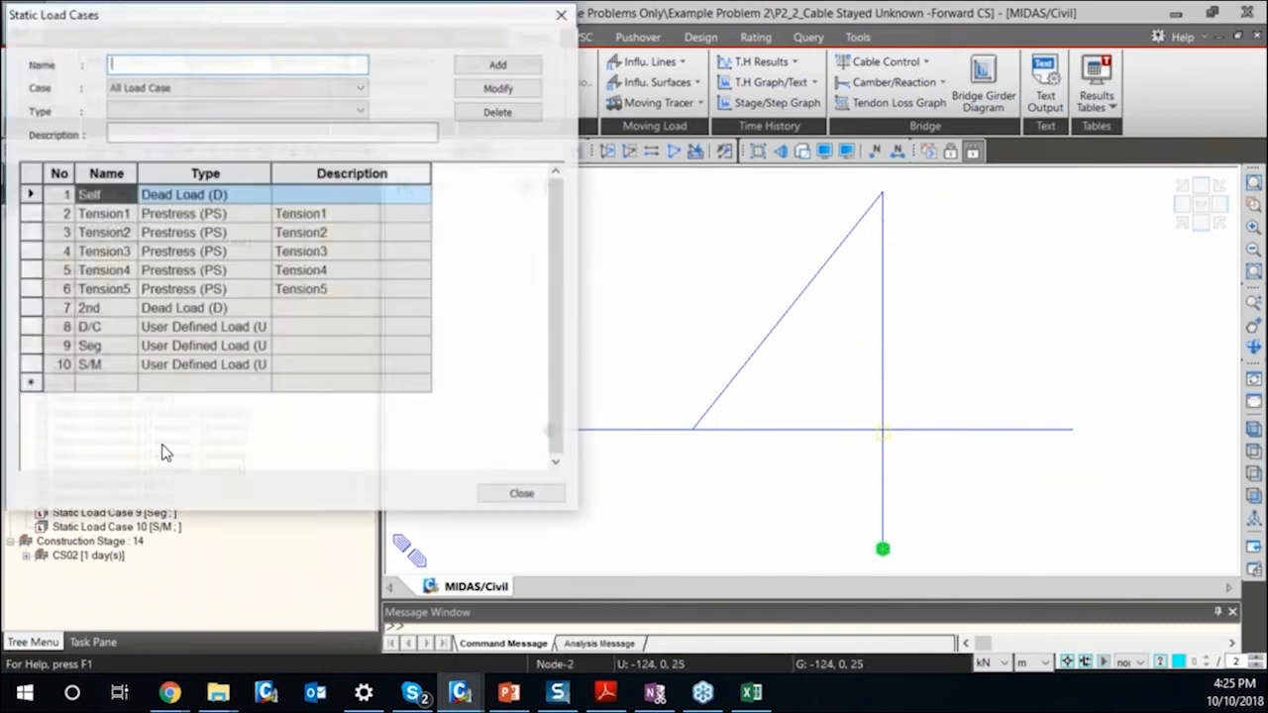
{"action": "left_click", "coordinate": [521, 492]}
Show construction stage CS03 and display the pretension load of the Tension3 load case on the model.
{"action": "left_click", "coordinate": [525, 186]}
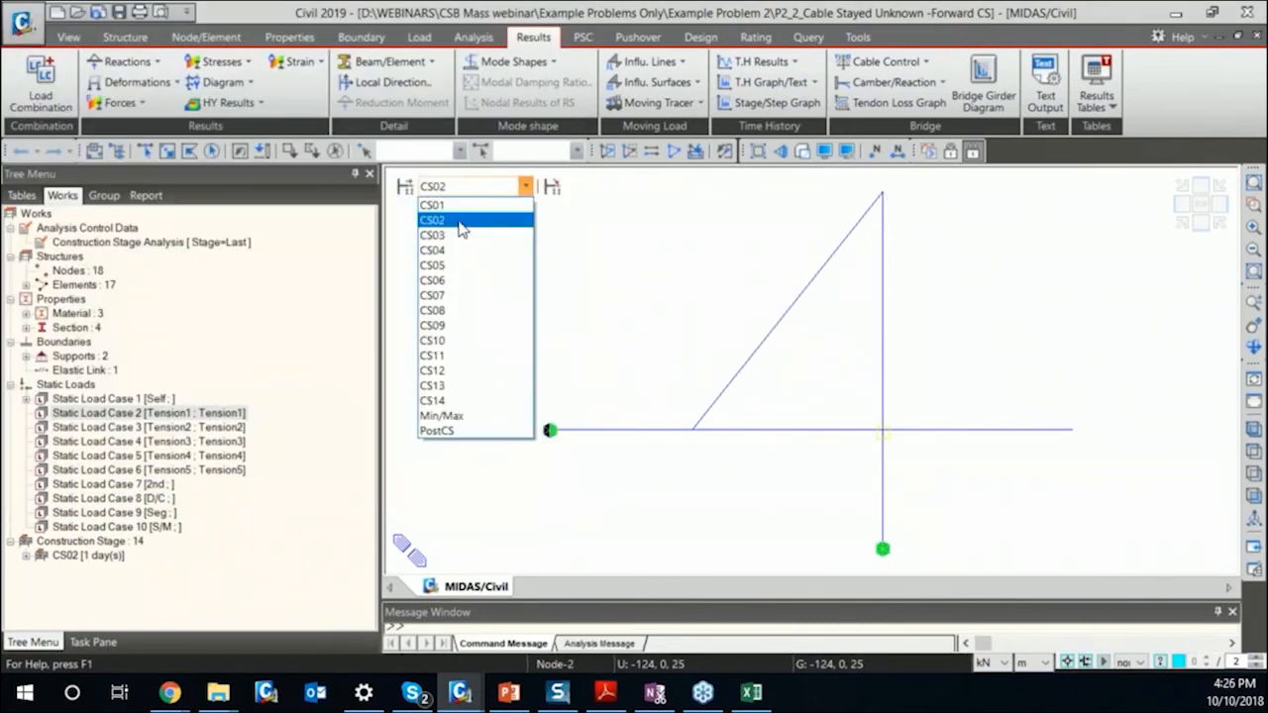
{"action": "left_click", "coordinate": [459, 236]}
{"action": "double_click", "coordinate": [145, 442]}
{"action": "right_click", "coordinate": [128, 459]}
{"action": "left_click", "coordinate": [180, 495]}
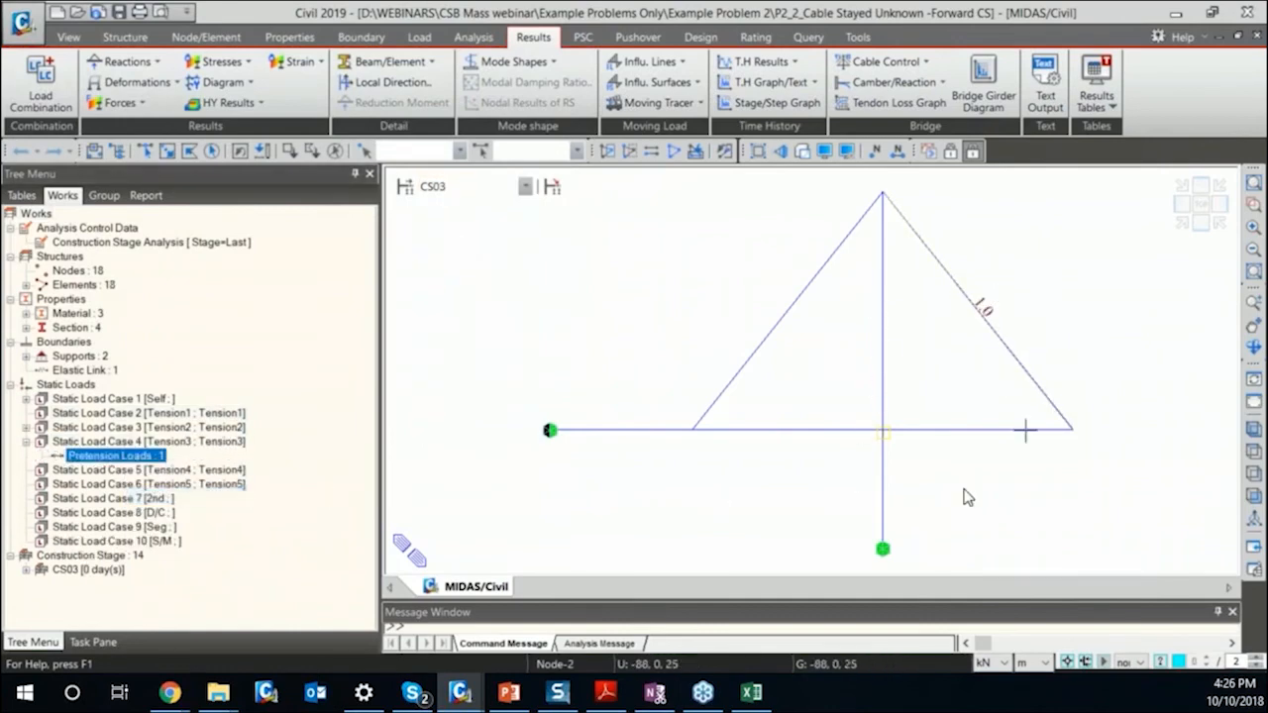
Review the pretension loads table for the Tension3 load case, then close it and collapse the load case entry.
{"action": "right_click", "coordinate": [145, 456]}
{"action": "left_click", "coordinate": [178, 526]}
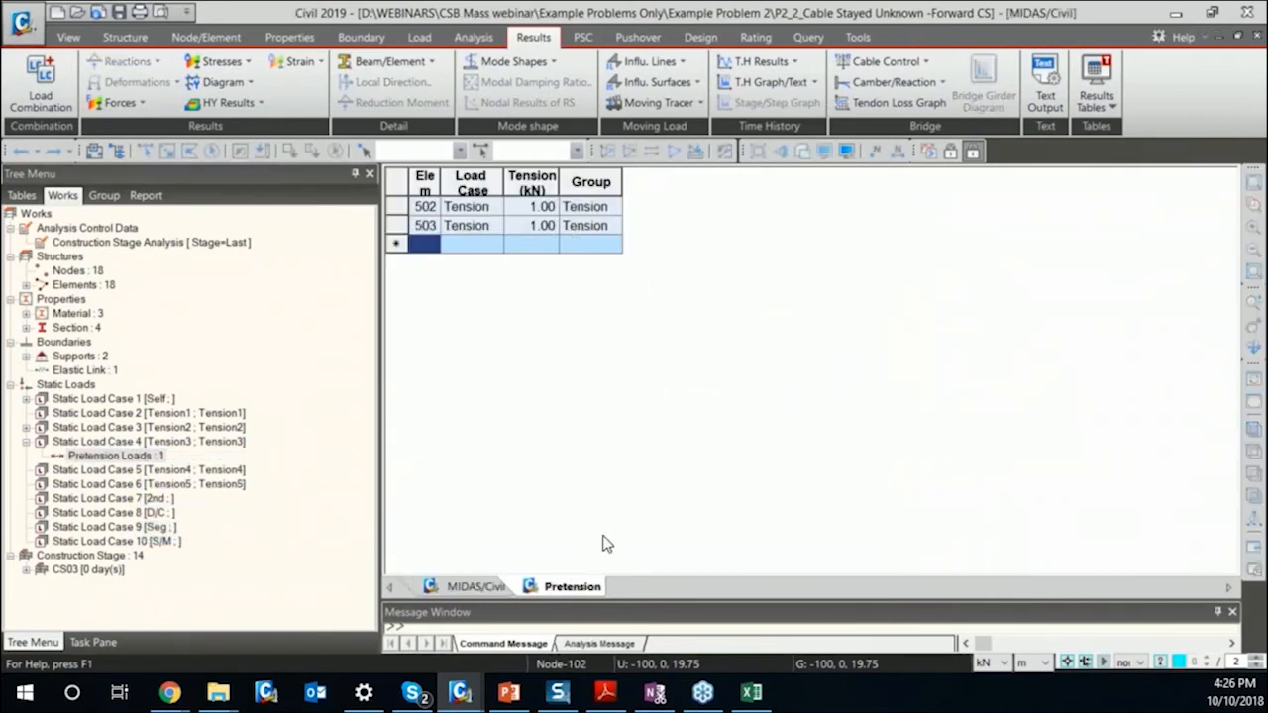
{"action": "middle_click", "coordinate": [594, 595]}
{"action": "double_click", "coordinate": [163, 443]}
Switch the model to the PostCS stage and open the "Forward" unknown load factor group for modification.
{"action": "left_click", "coordinate": [525, 186]}
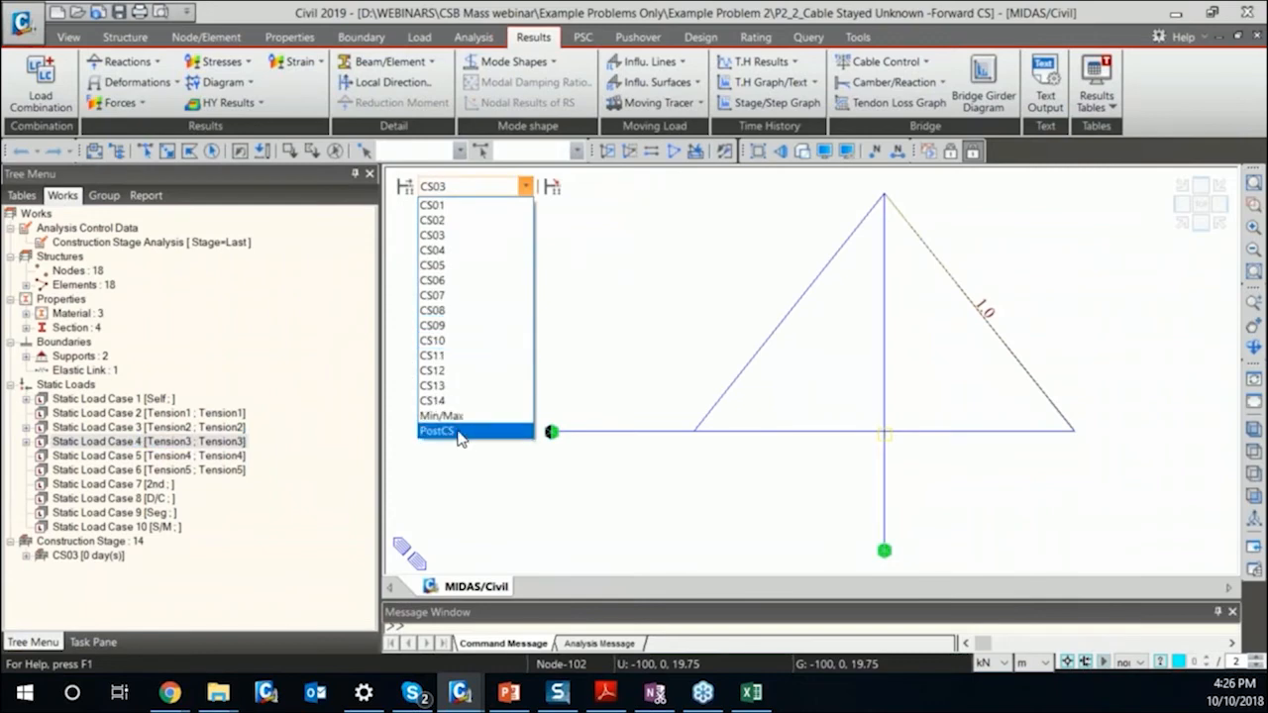
{"action": "left_click", "coordinate": [458, 432]}
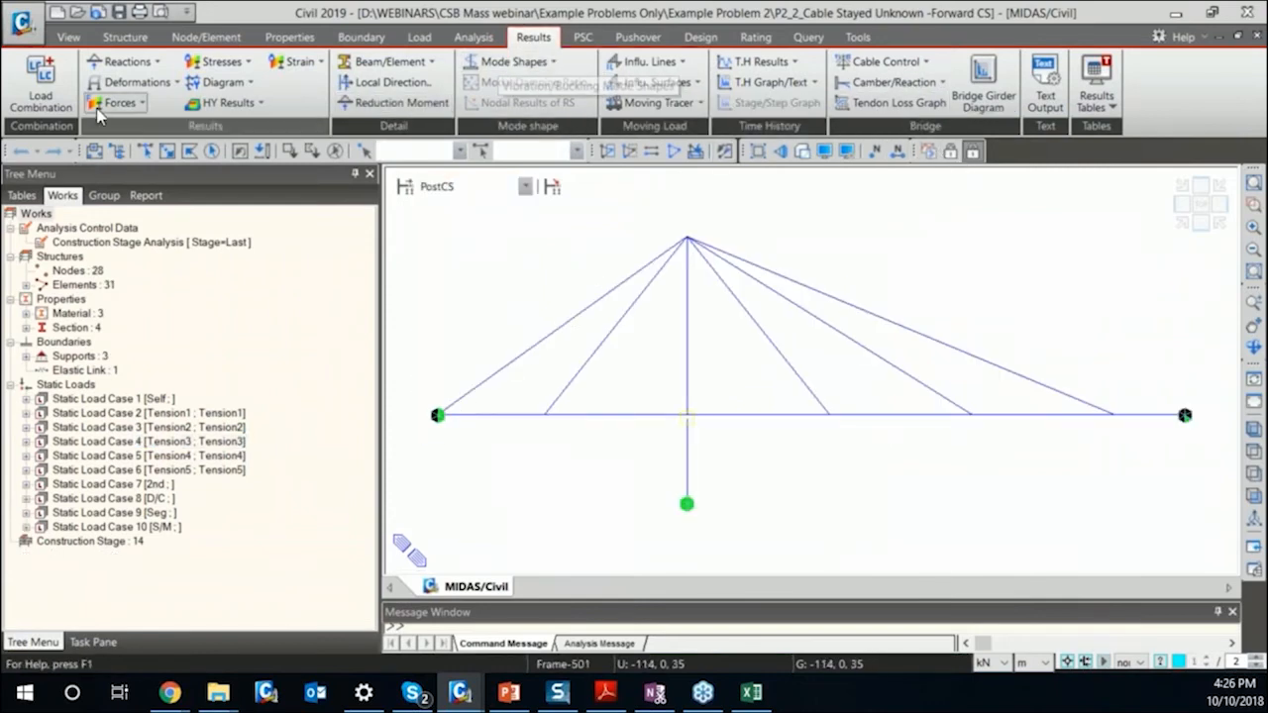
{"action": "left_click", "coordinate": [927, 64]}
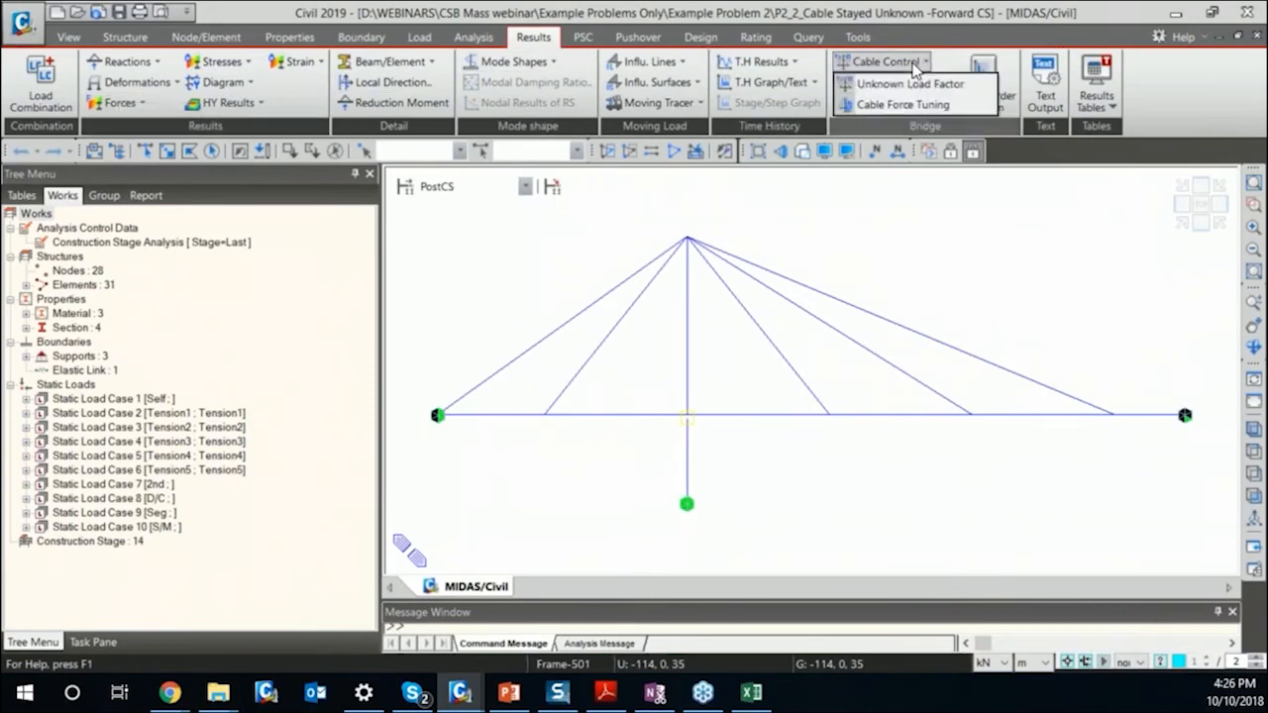
{"action": "left_click", "coordinate": [925, 87]}
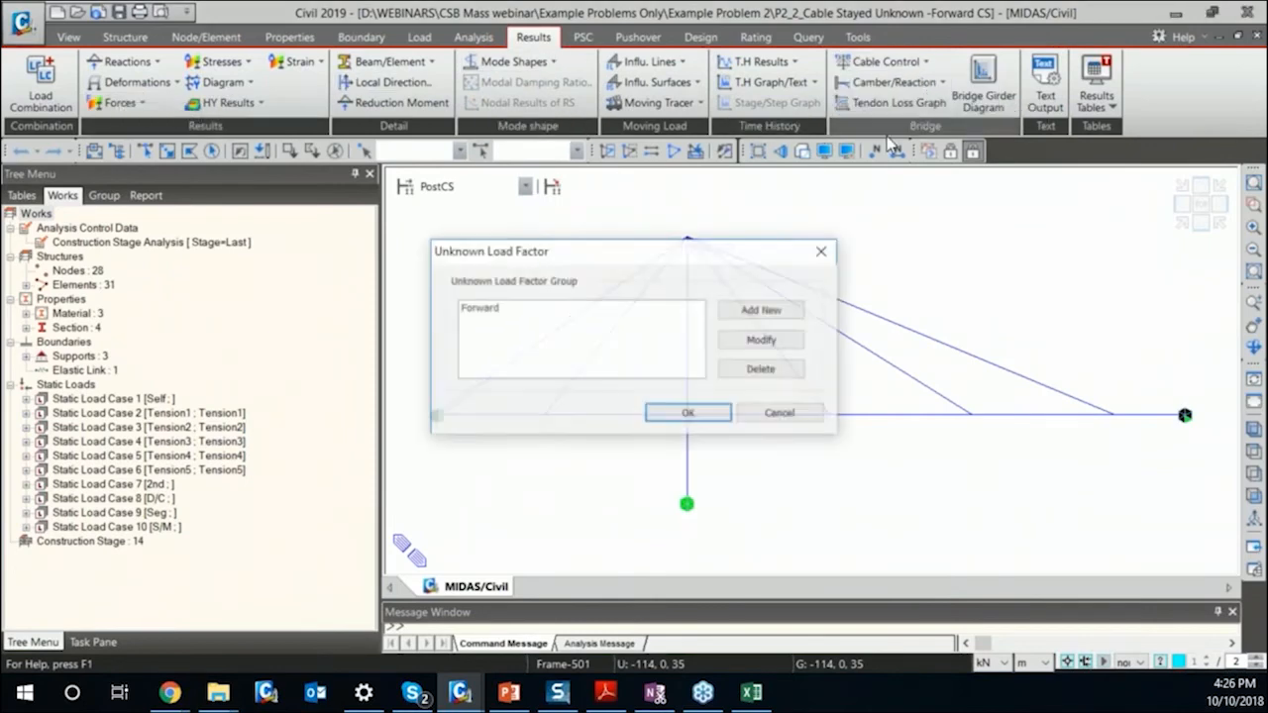
{"action": "left_click_drag", "start_coordinate": [555, 252], "coordinate": [397, 220]}
{"action": "left_click", "coordinate": [392, 278]}
{"action": "left_click", "coordinate": [597, 309]}
{"action": "left_click_drag", "start_coordinate": [611, 180], "coordinate": [654, 200]}
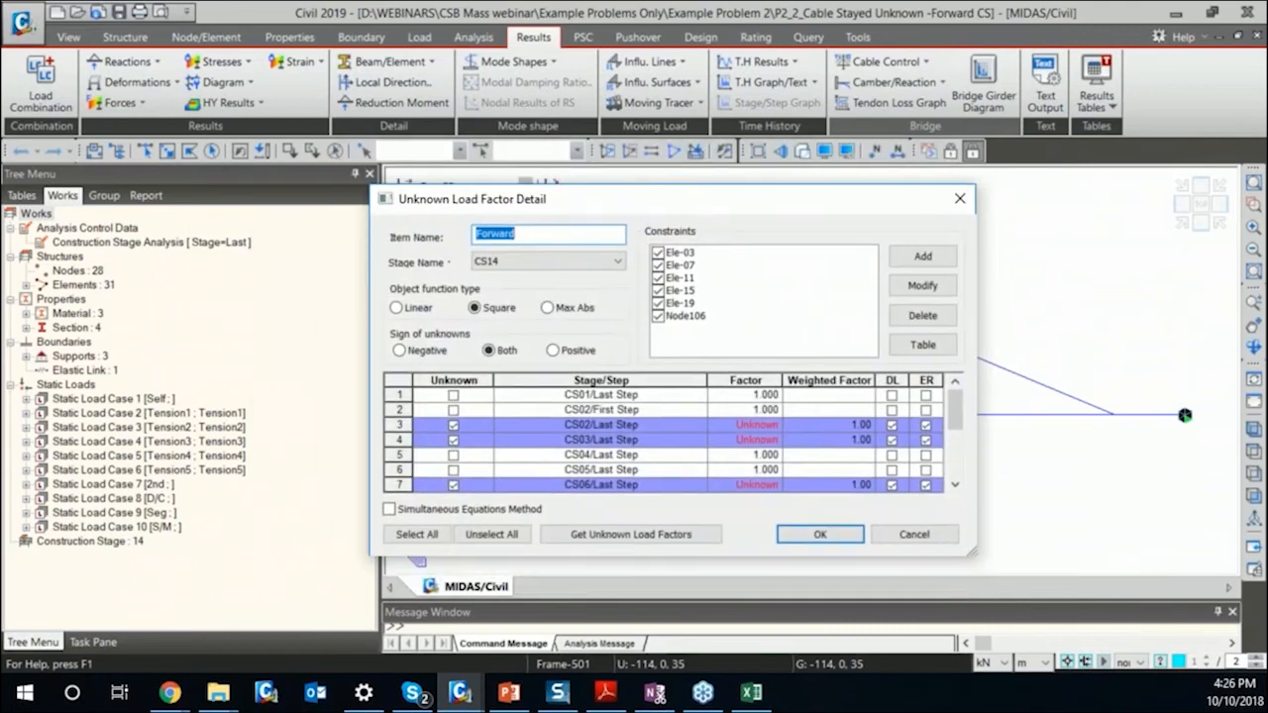
Review the beam force and displacement constraints in the constraint table, including their upper and lower bounds, and close it.
{"action": "left_click", "coordinate": [922, 344]}
{"action": "left_click", "coordinate": [426, 186]}
{"action": "left_click", "coordinate": [480, 187]}
{"action": "left_click", "coordinate": [426, 189]}
{"action": "left_click", "coordinate": [547, 187]}
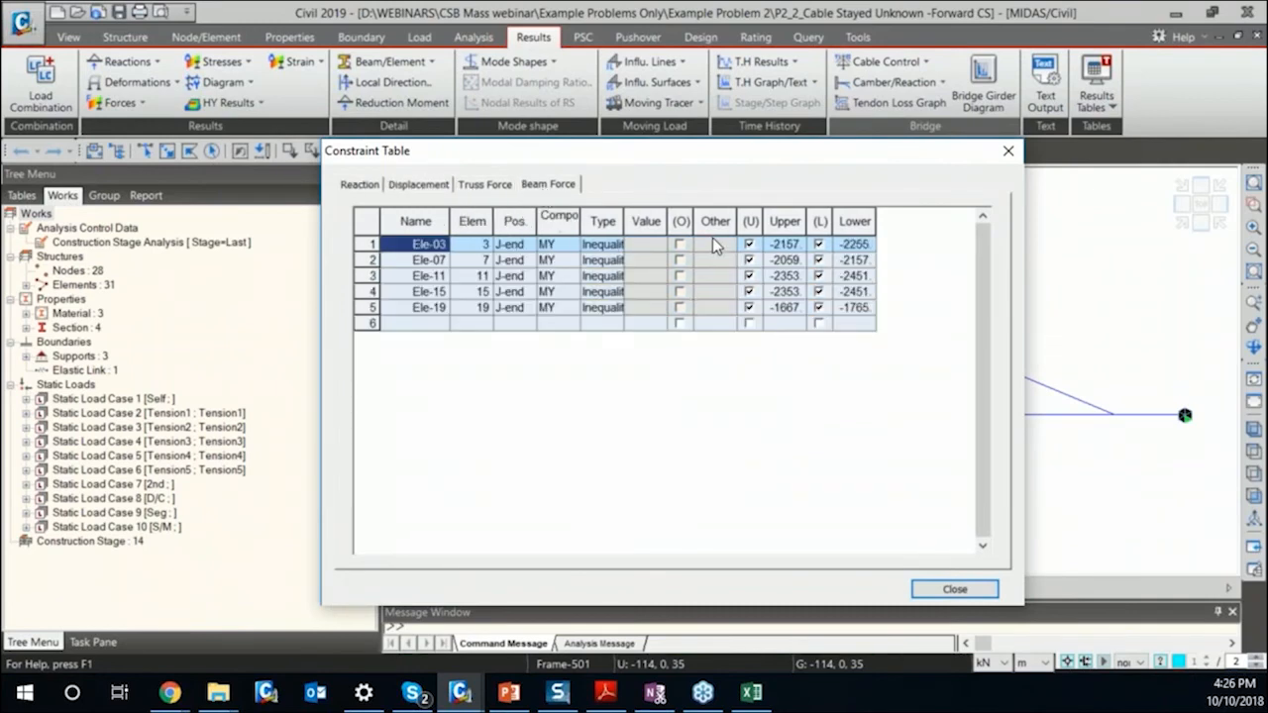
{"action": "left_click_drag", "start_coordinate": [778, 225], "coordinate": [853, 241]}
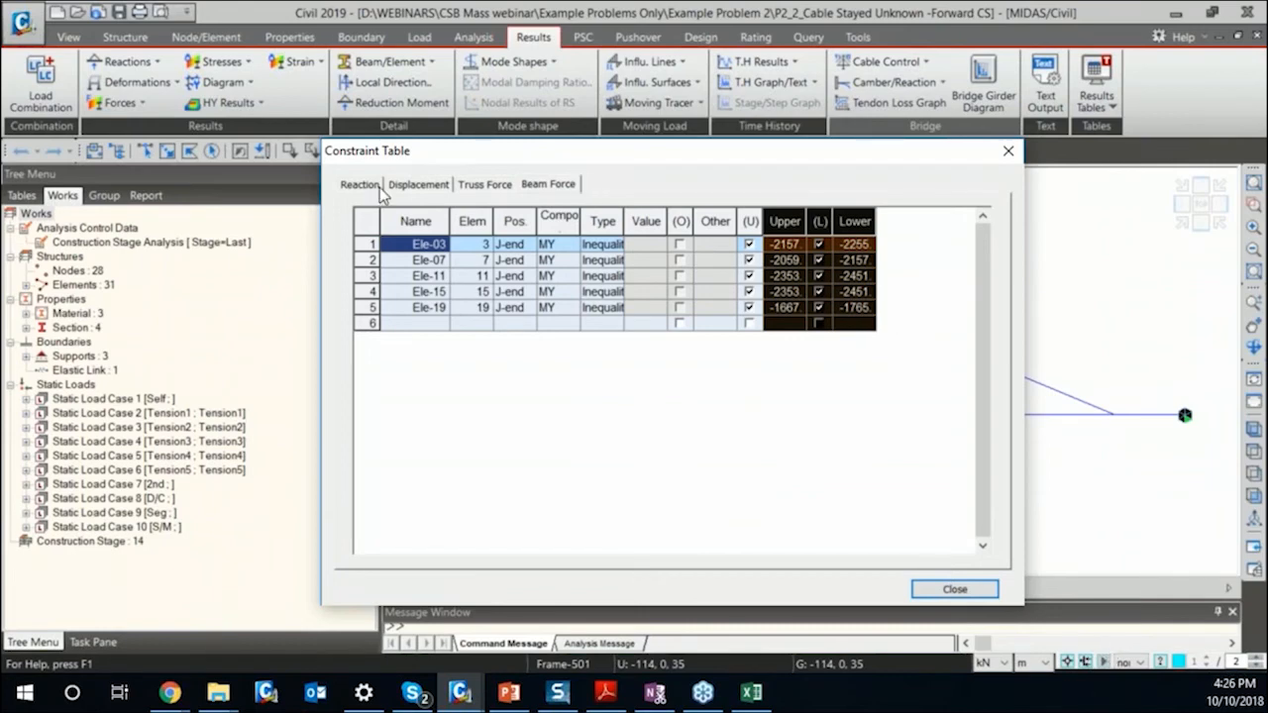
{"action": "left_click", "coordinate": [424, 186]}
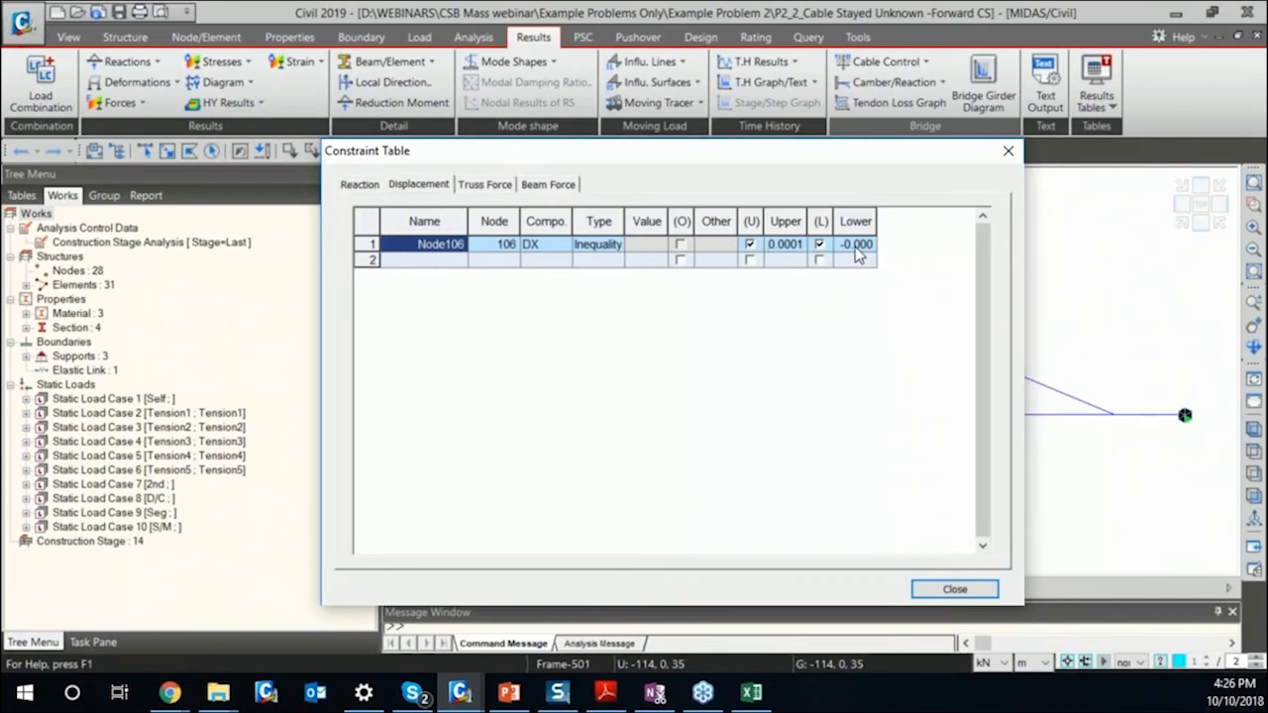
{"action": "left_click", "coordinate": [954, 588]}
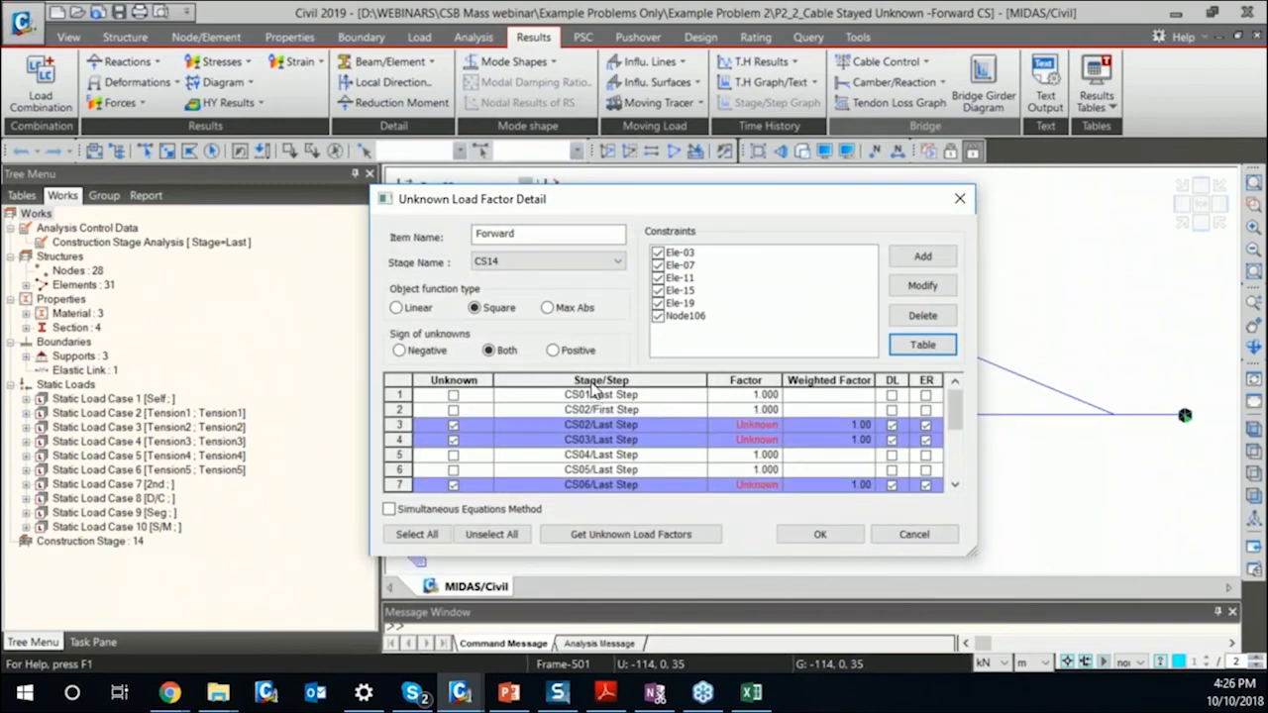
Keep CS14 as the stage of the "Forward" group, check the unknown stage steps and calculate the unknown load factors.
{"action": "left_click", "coordinate": [551, 262]}
{"action": "left_click", "coordinate": [554, 270]}
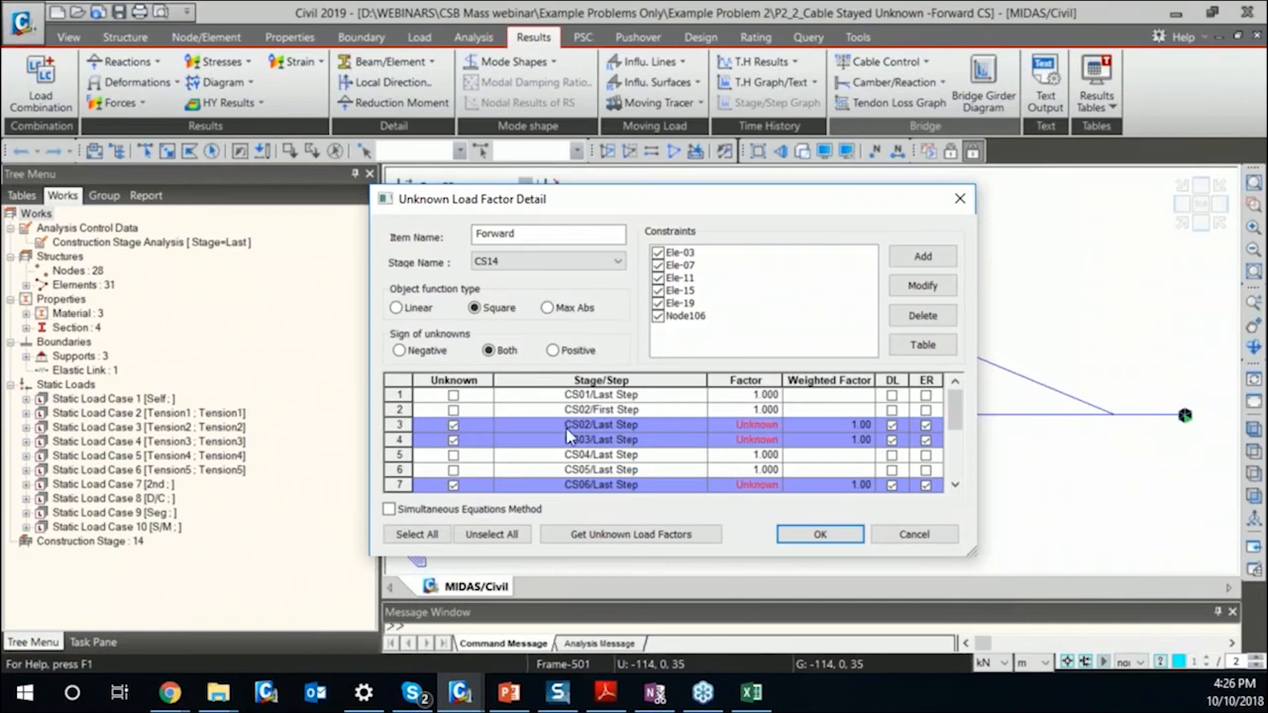
{"action": "mouse_move", "coordinate": [955, 408]}
{"action": "left_mouse_down"}
{"action": "mouse_move", "coordinate": [955, 464]}
{"action": "mouse_move", "coordinate": [952, 414]}
{"action": "left_mouse_up"}
{"action": "left_click", "coordinate": [633, 536]}
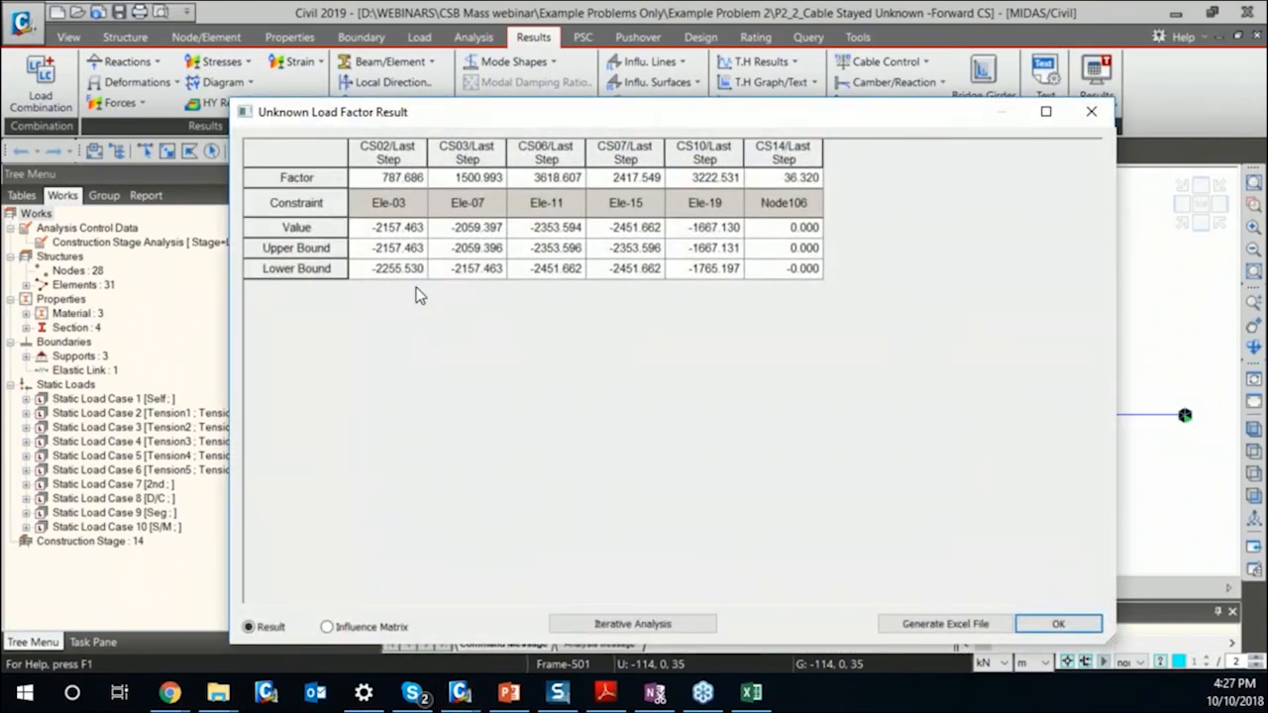
Examine the calculated factor row and the individual construction stage columns in the unknown load factor result.
{"action": "left_click", "coordinate": [308, 175]}
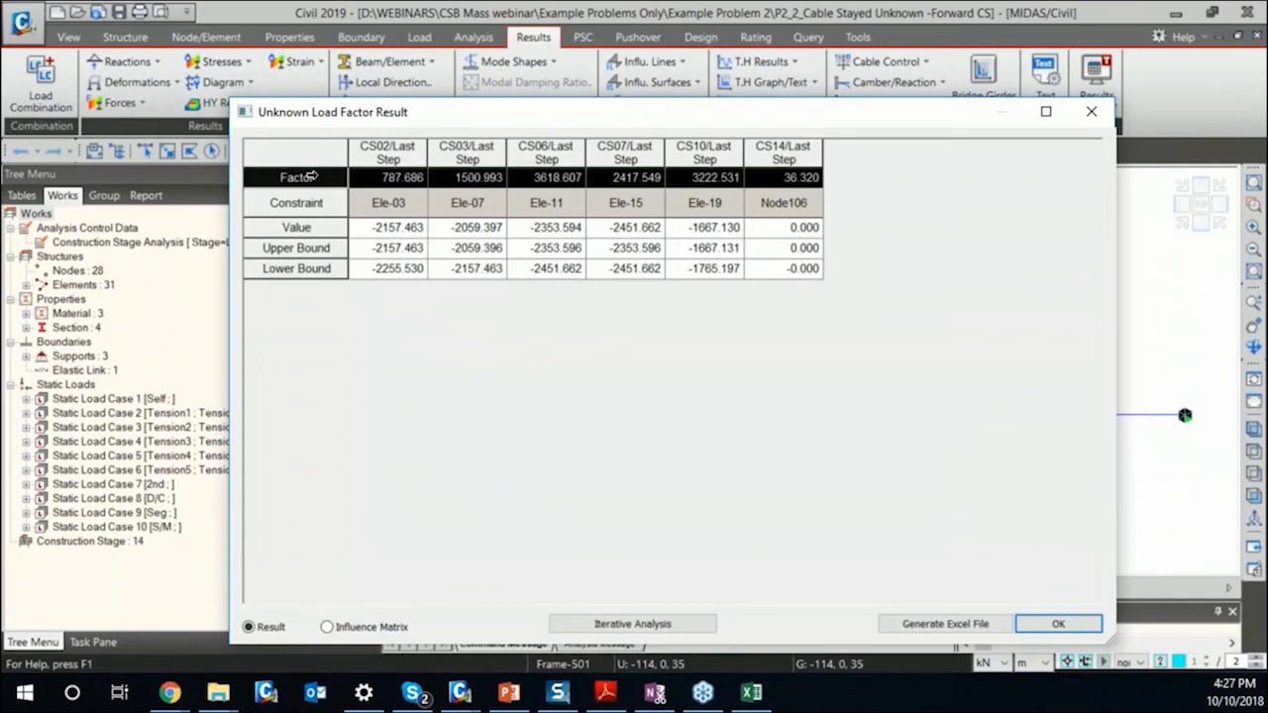
{"action": "left_click", "coordinate": [406, 175]}
{"action": "left_click", "coordinate": [446, 170]}
{"action": "left_click", "coordinate": [566, 162]}
{"action": "left_click", "coordinate": [649, 180]}
{"action": "left_click", "coordinate": [721, 151]}
{"action": "left_click", "coordinate": [560, 153]}
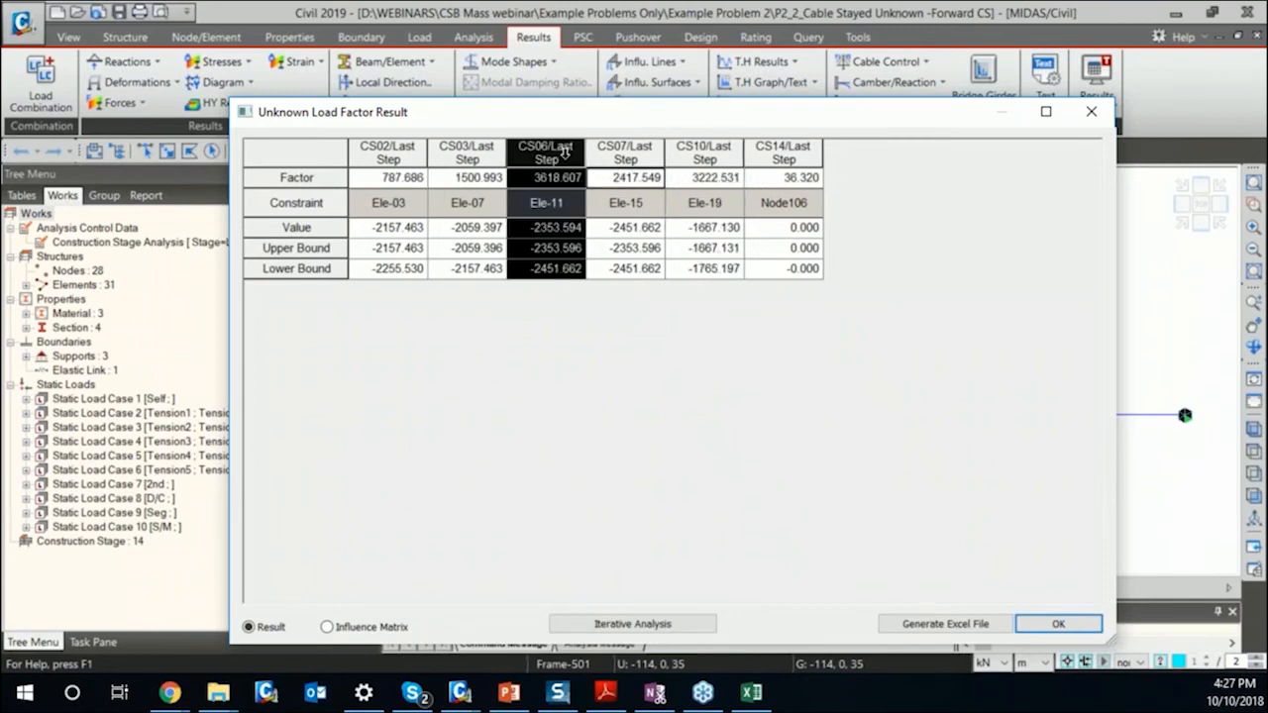
{"action": "left_click", "coordinate": [440, 148]}
{"action": "left_click", "coordinate": [374, 151]}
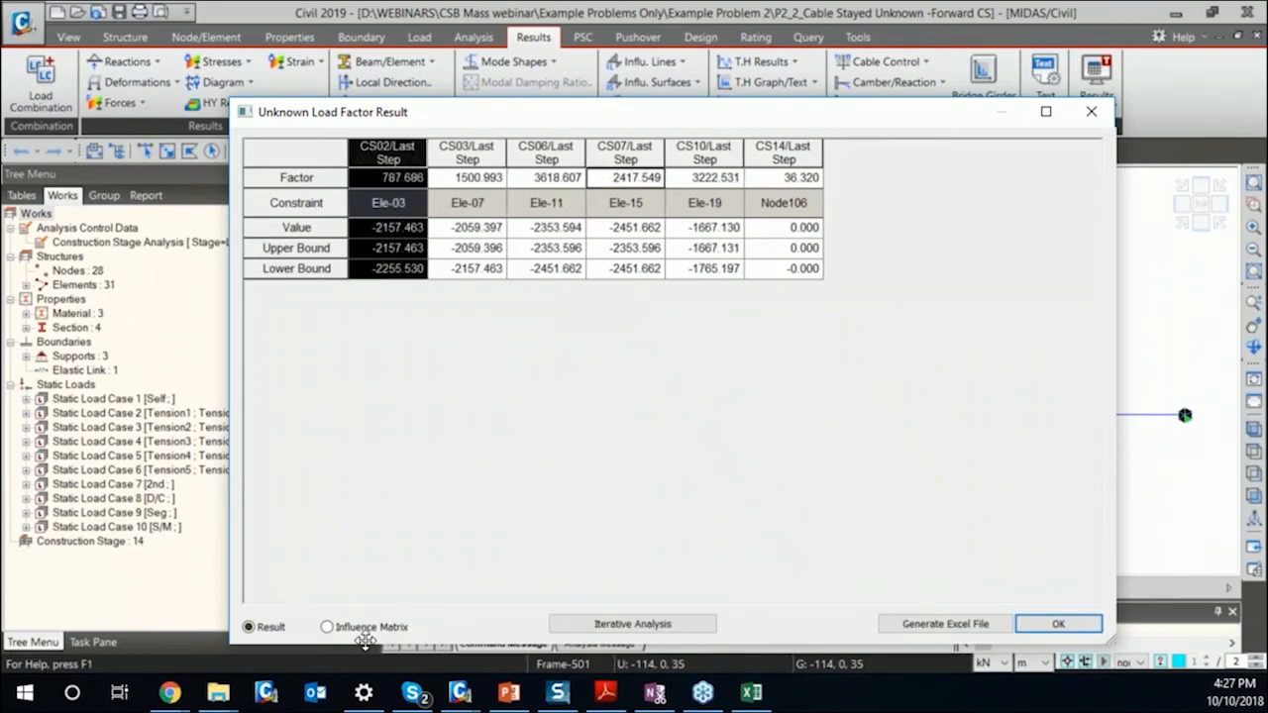
View the influence matrix of the unknown load factor result and close the result window.
{"action": "left_click", "coordinate": [328, 626]}
{"action": "left_click", "coordinate": [407, 218]}
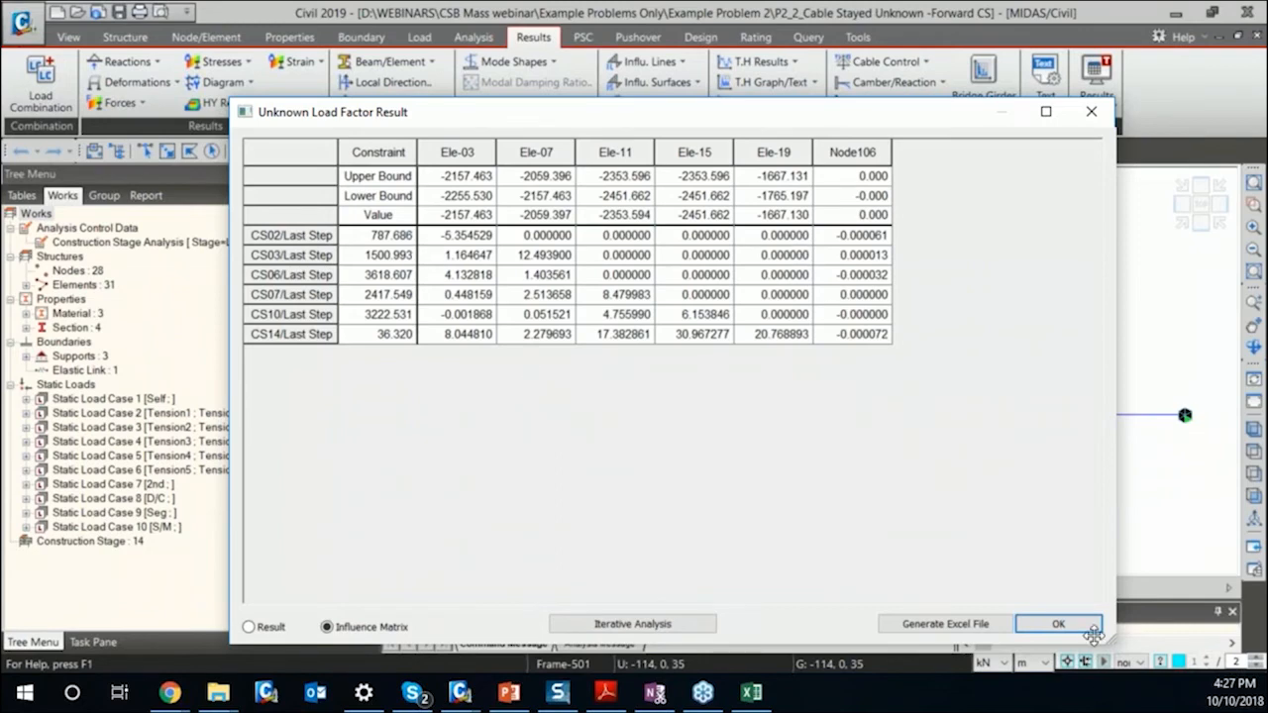
{"action": "left_click", "coordinate": [1056, 623]}
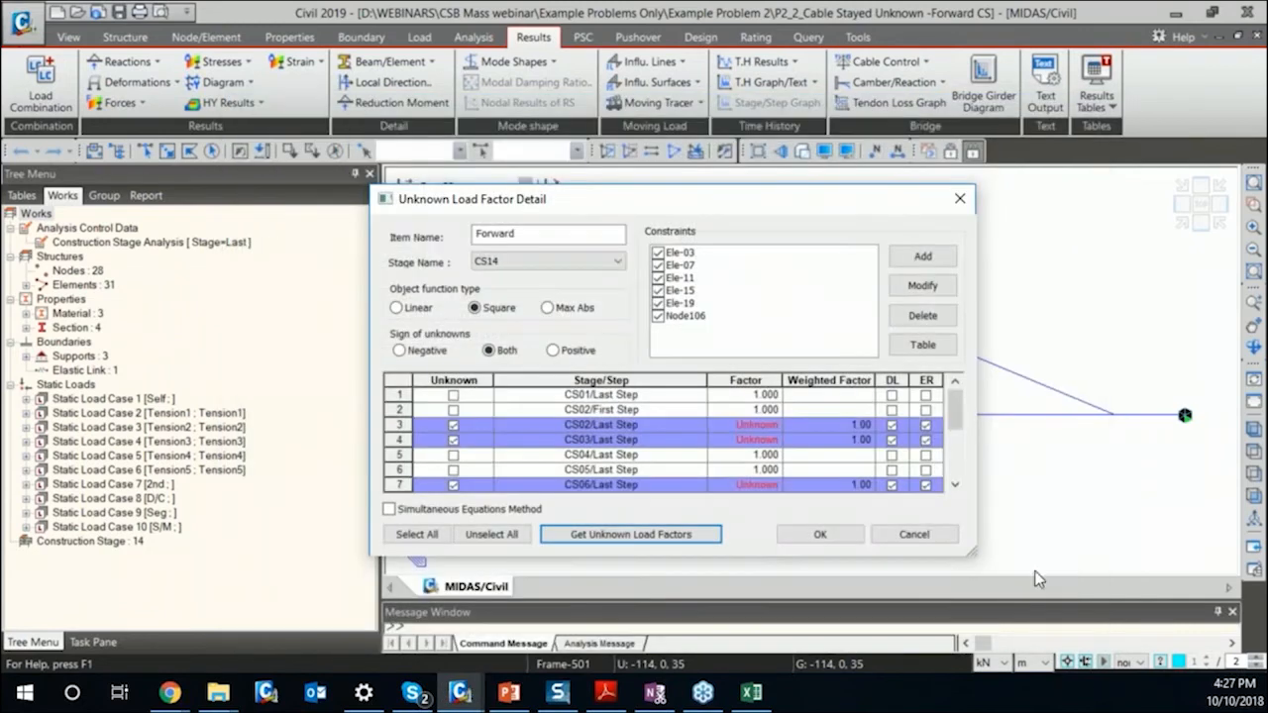
Accept the "Forward" unknown load factor settings and open the load combinations.
{"action": "left_click", "coordinate": [849, 539]}
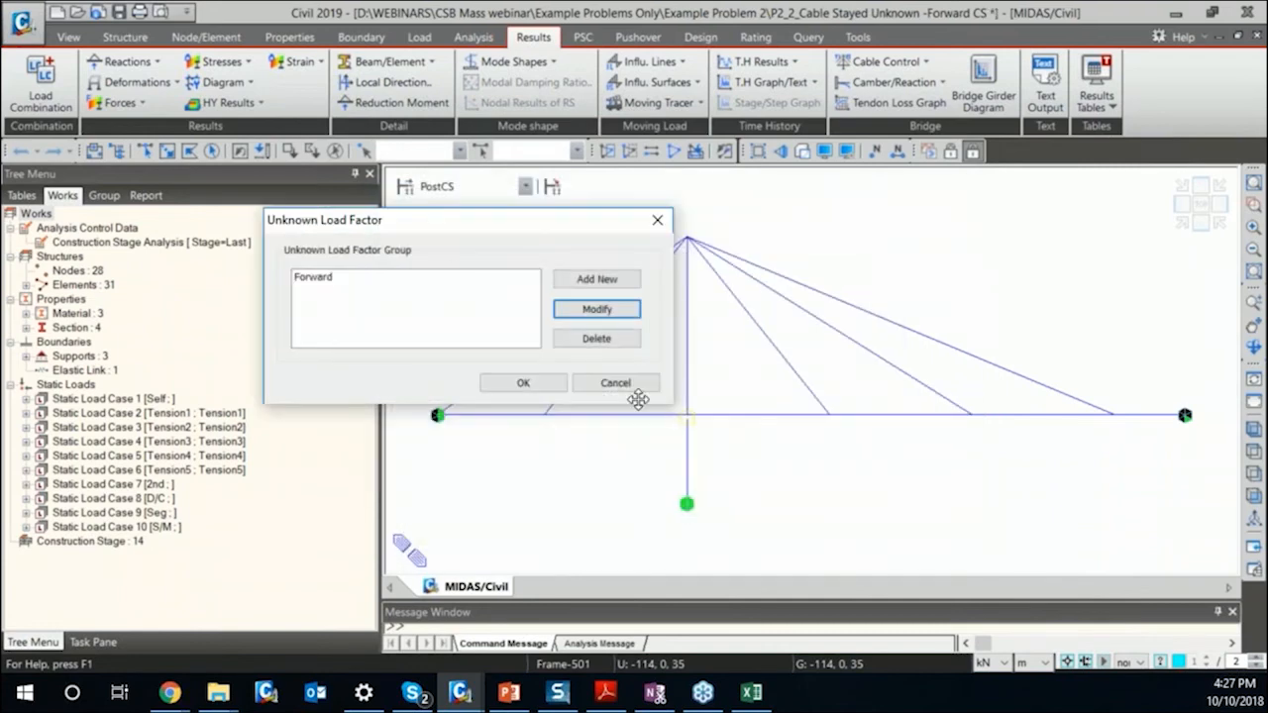
{"action": "left_click", "coordinate": [550, 385]}
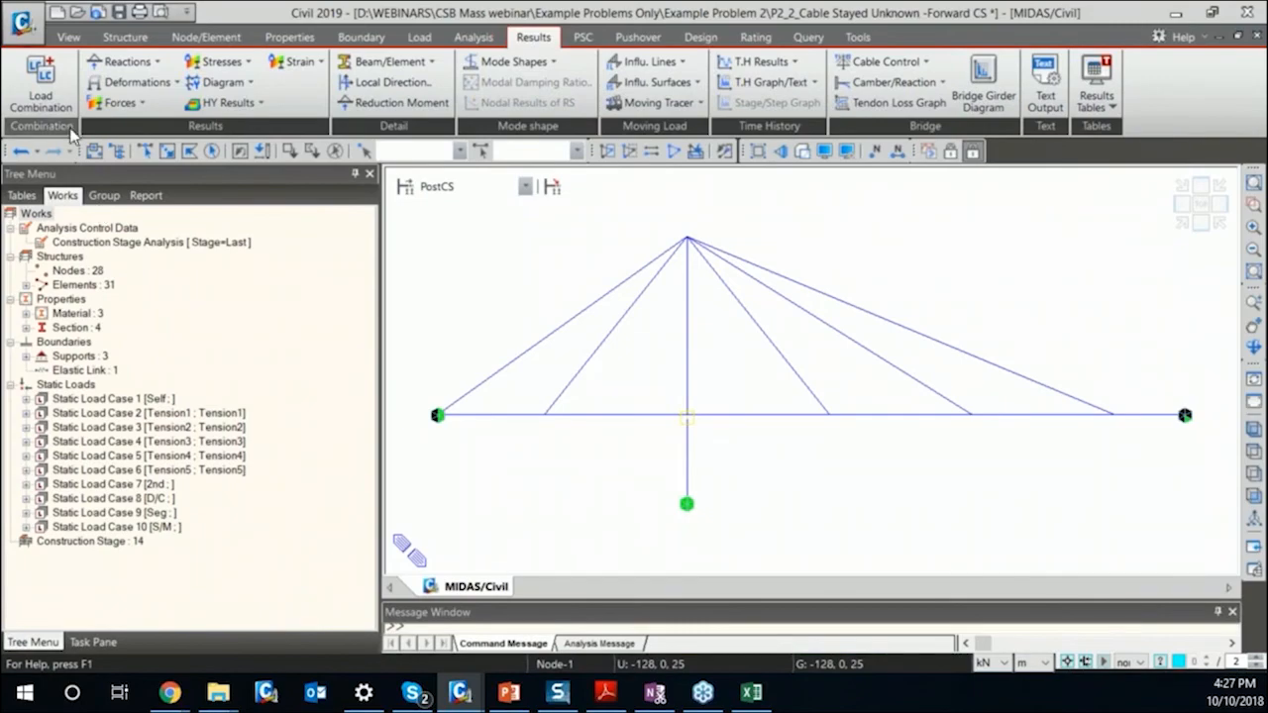
{"action": "left_click", "coordinate": [47, 104]}
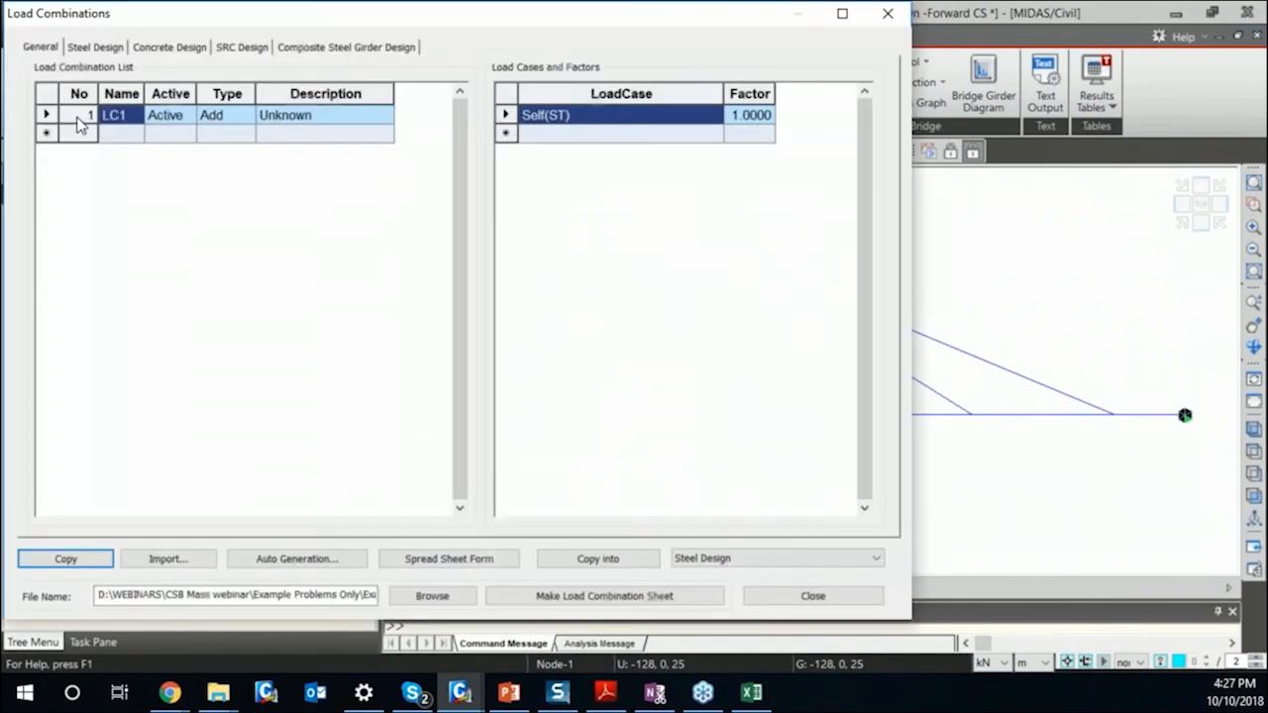
Close the load combinations and open P2_5_CSB_Forward CS_Time-dep_LargeDisp from the "Include Time Dep + Large" folder, saving the current model's changes.
{"action": "left_click", "coordinate": [887, 12]}
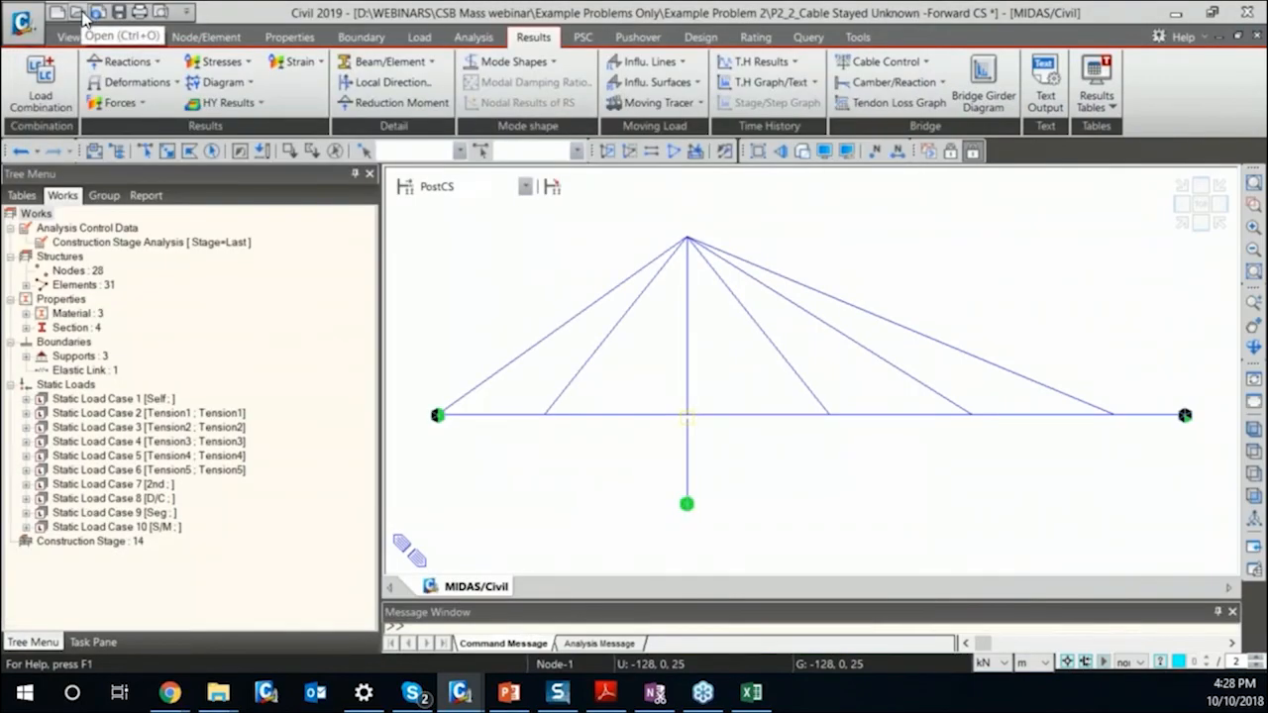
{"action": "left_click", "coordinate": [84, 14]}
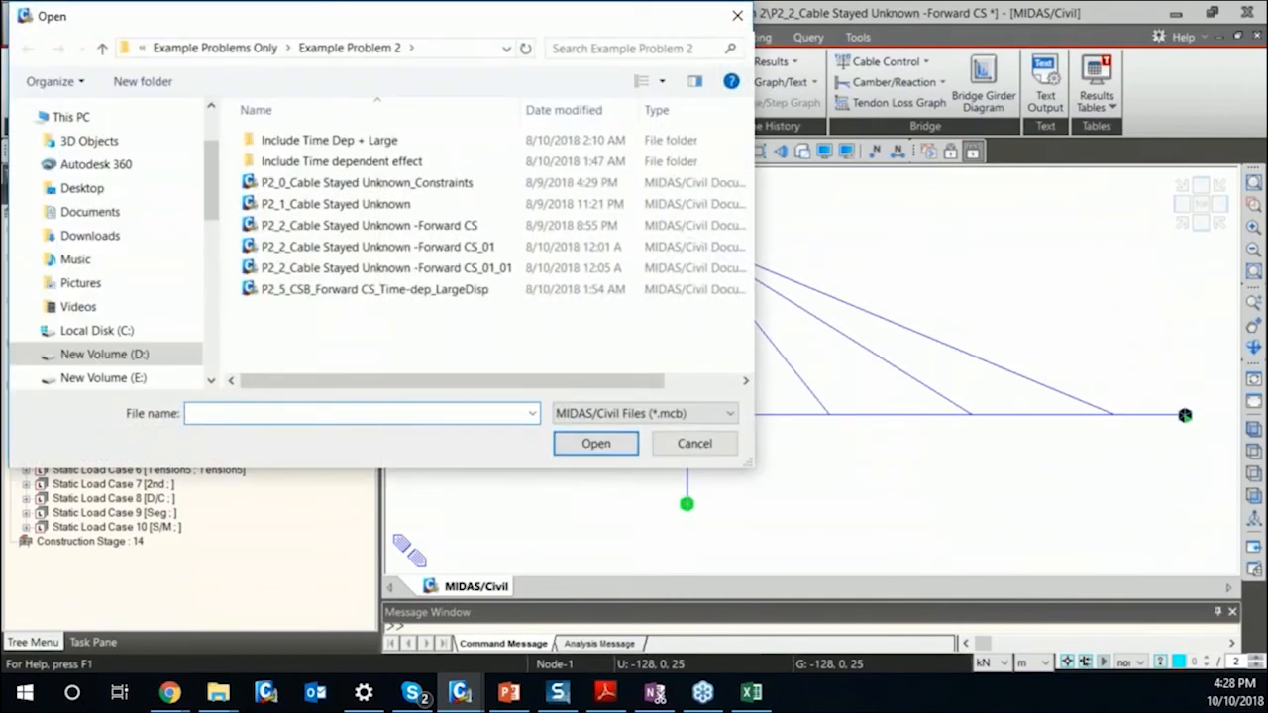
{"action": "left_click", "coordinate": [431, 296]}
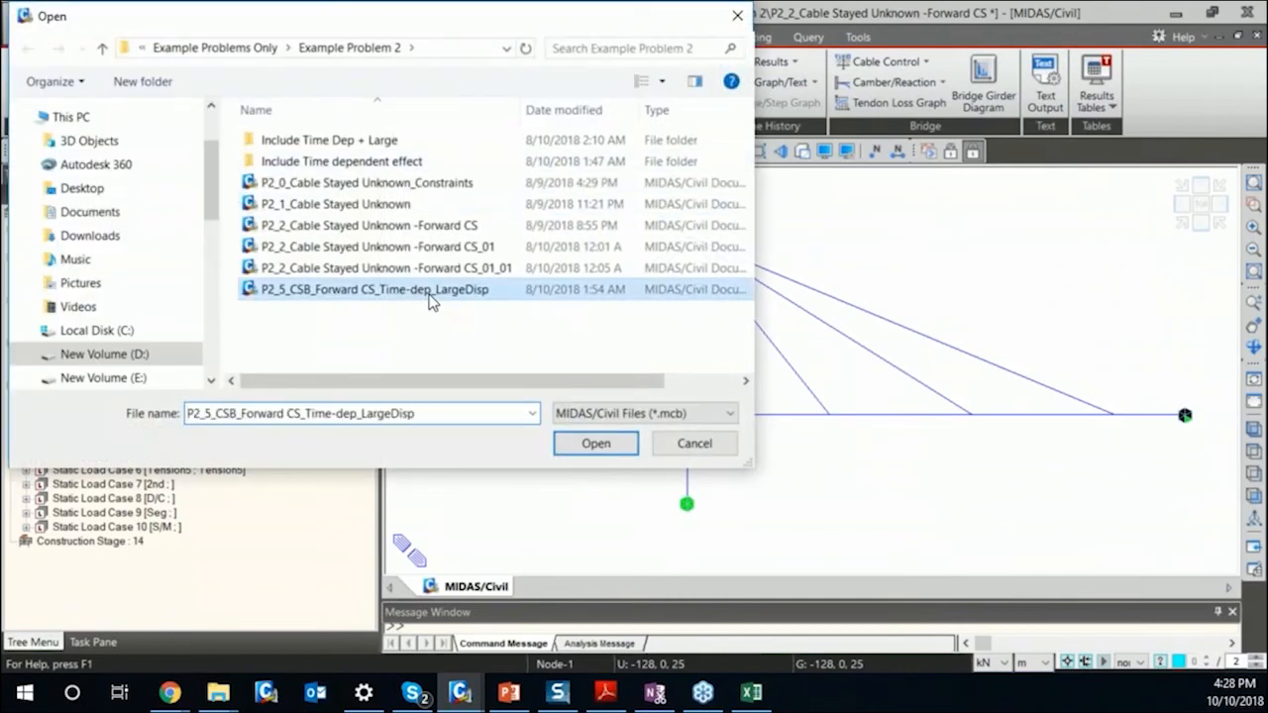
{"action": "double_click", "coordinate": [377, 141]}
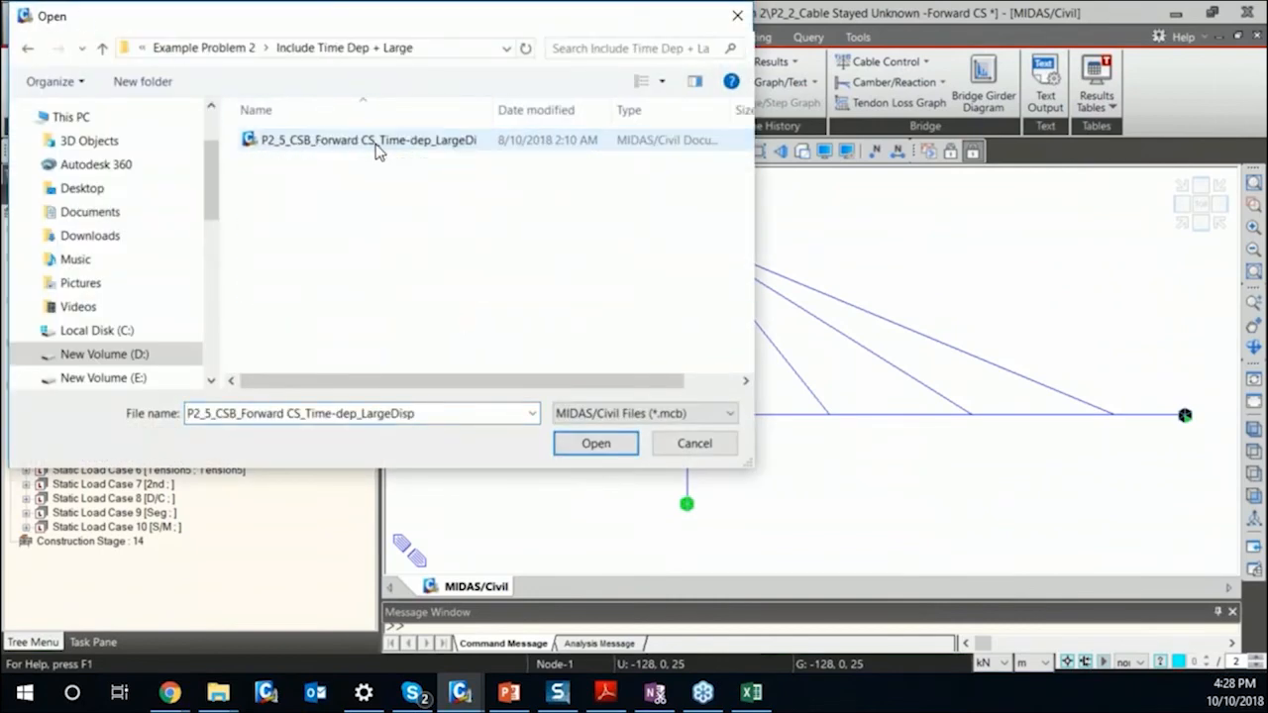
{"action": "left_click", "coordinate": [377, 146]}
{"action": "left_click_drag", "start_coordinate": [493, 107], "coordinate": [587, 107]}
{"action": "left_click", "coordinate": [616, 445]}
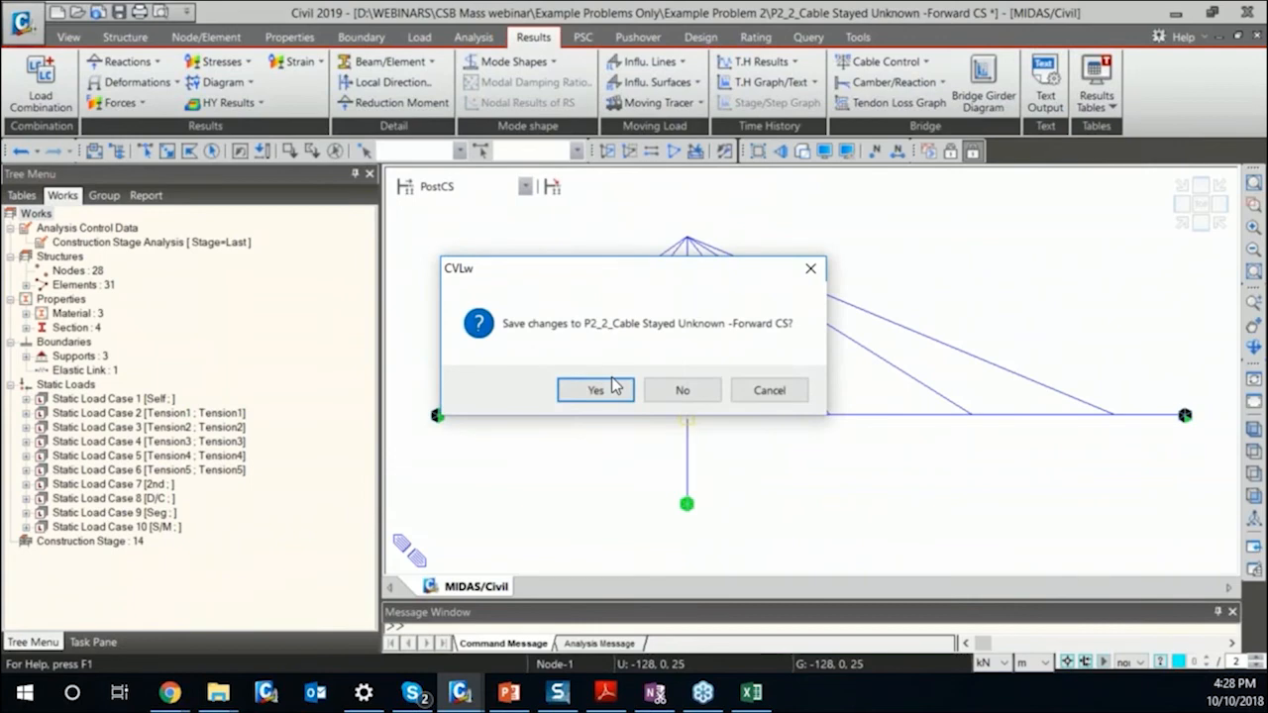
{"action": "left_click", "coordinate": [614, 388]}
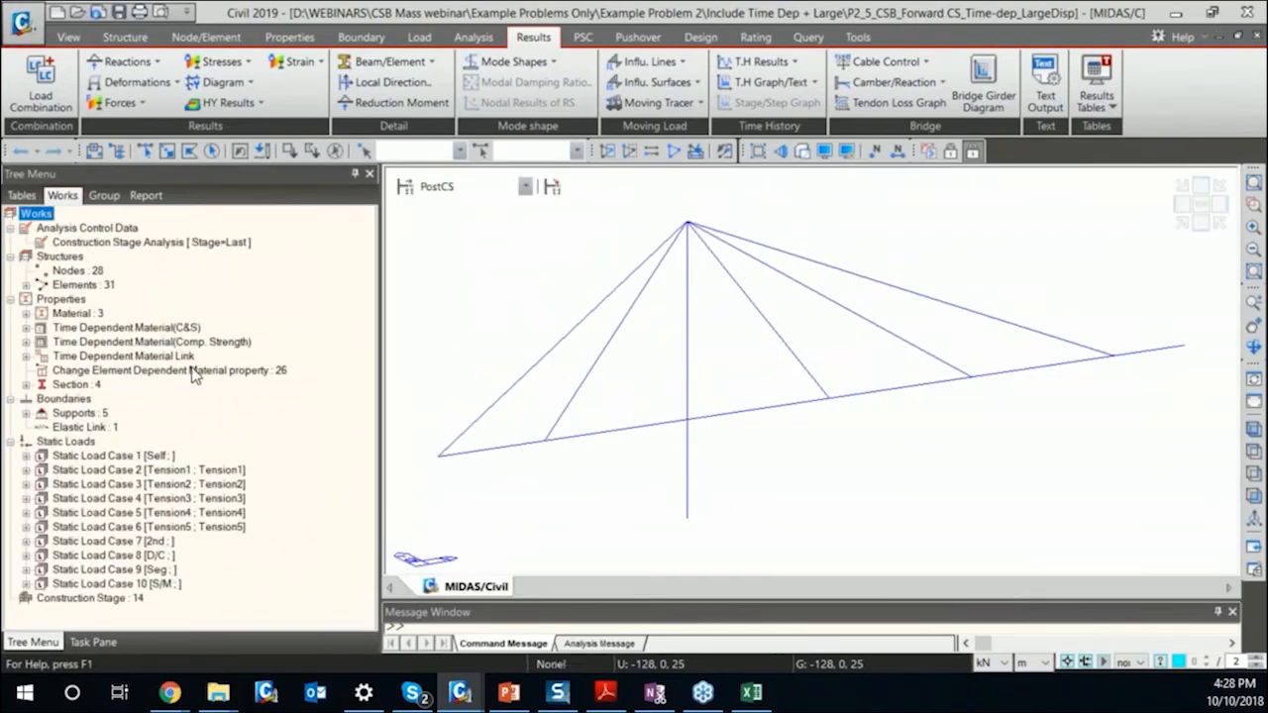
View the creep and shrinkage properties of the M35 C&S time dependent material and close them.
{"action": "double_click", "coordinate": [138, 329]}
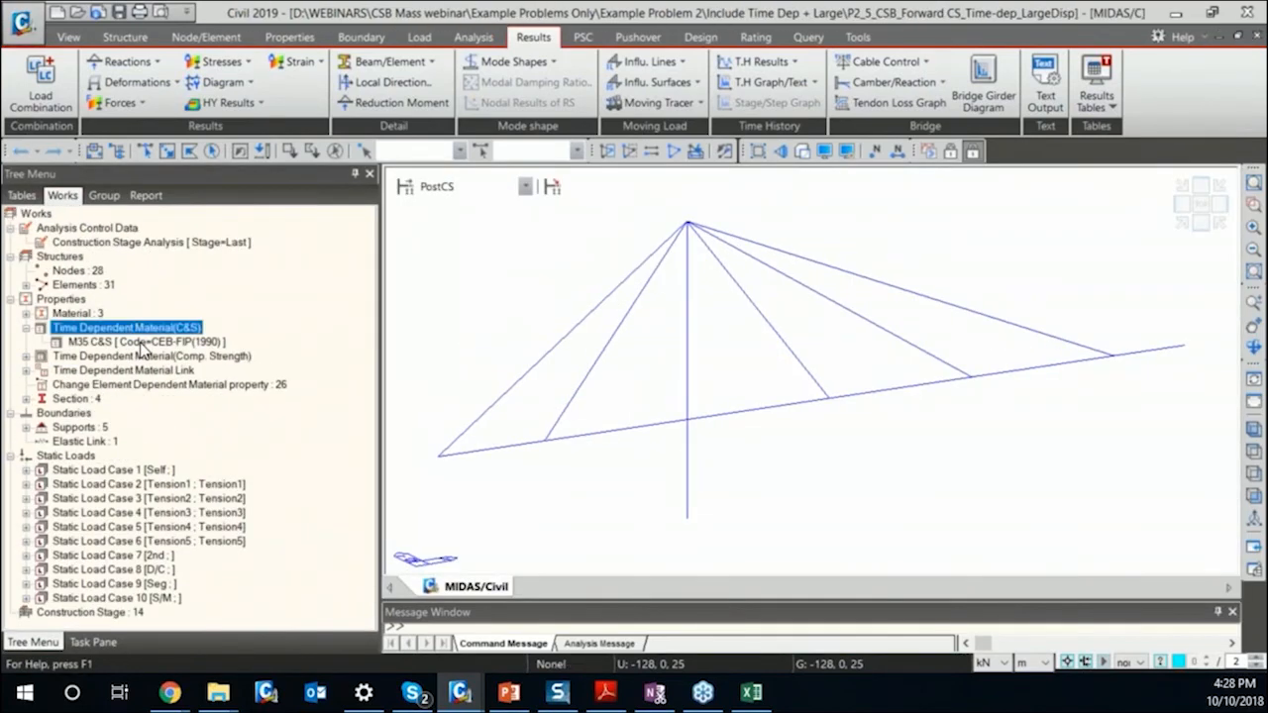
{"action": "right_click", "coordinate": [180, 343]}
{"action": "left_click", "coordinate": [230, 380]}
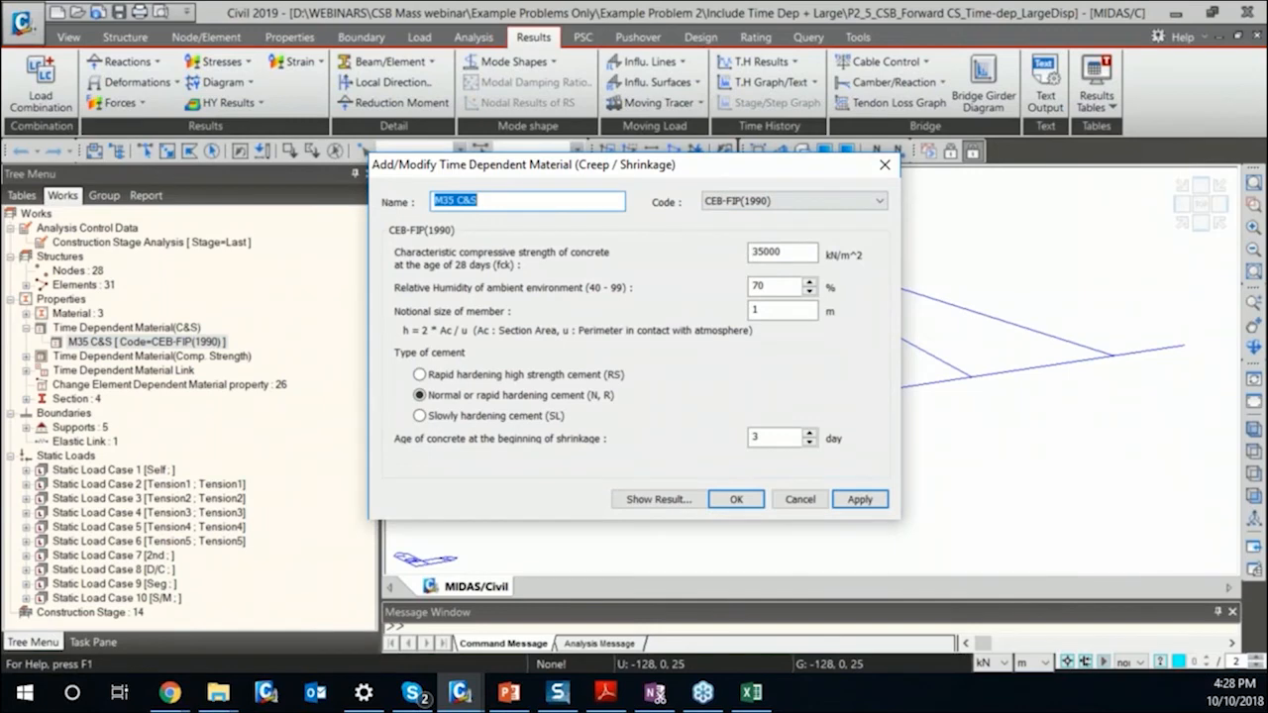
{"action": "left_click", "coordinate": [885, 167]}
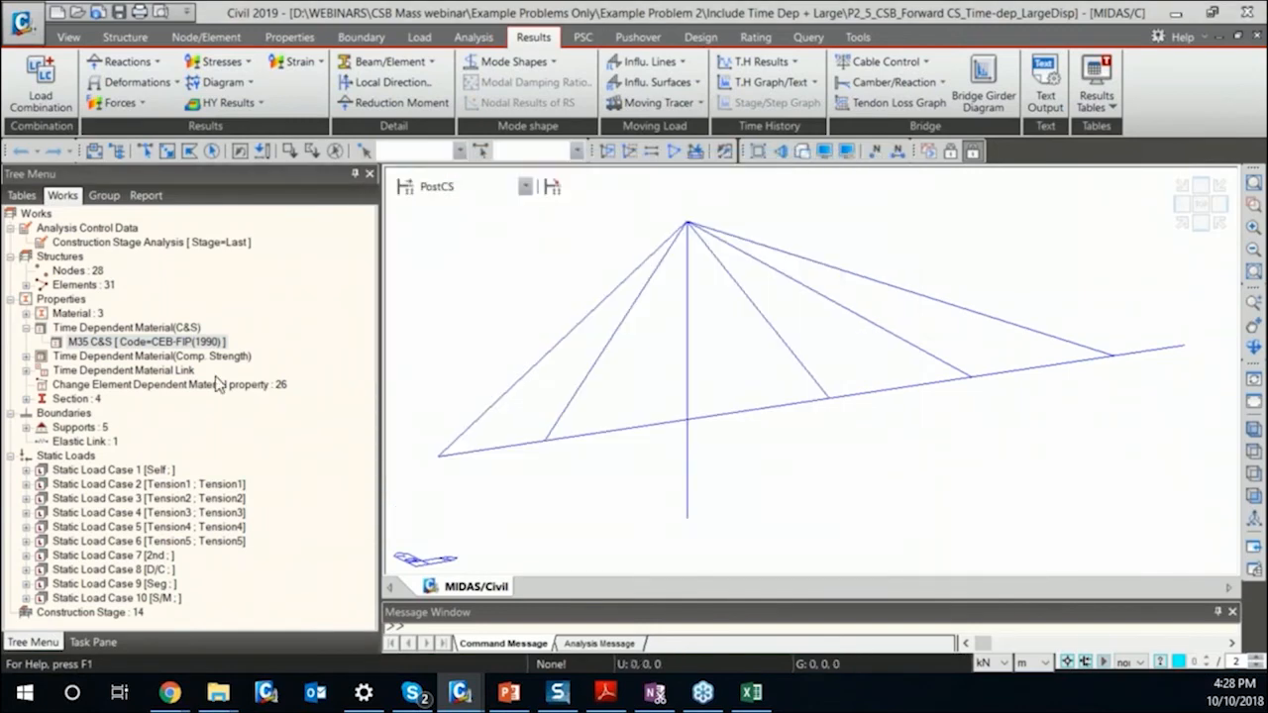
Look through the time dependent compressive strength material and the time dependent material links of the deck and pylon.
{"action": "double_click", "coordinate": [169, 356]}
{"action": "left_click", "coordinate": [167, 384]}
{"action": "double_click", "coordinate": [166, 386]}
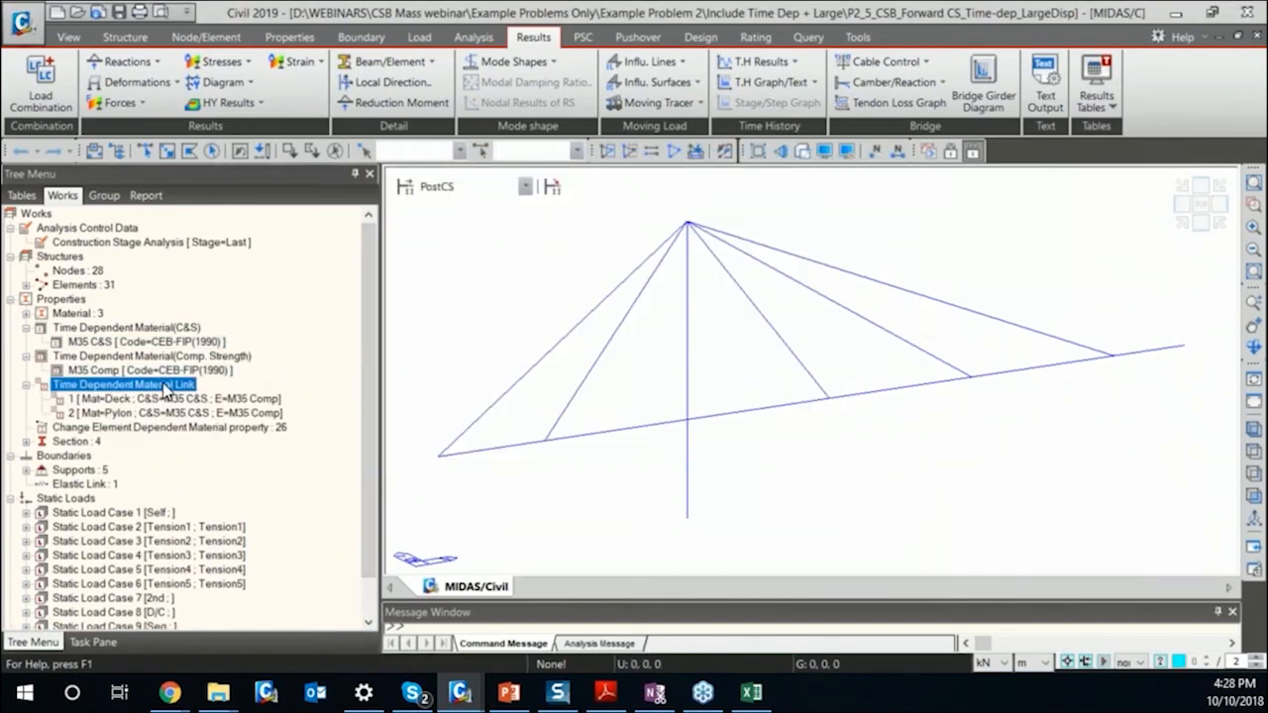
{"action": "double_click", "coordinate": [182, 385]}
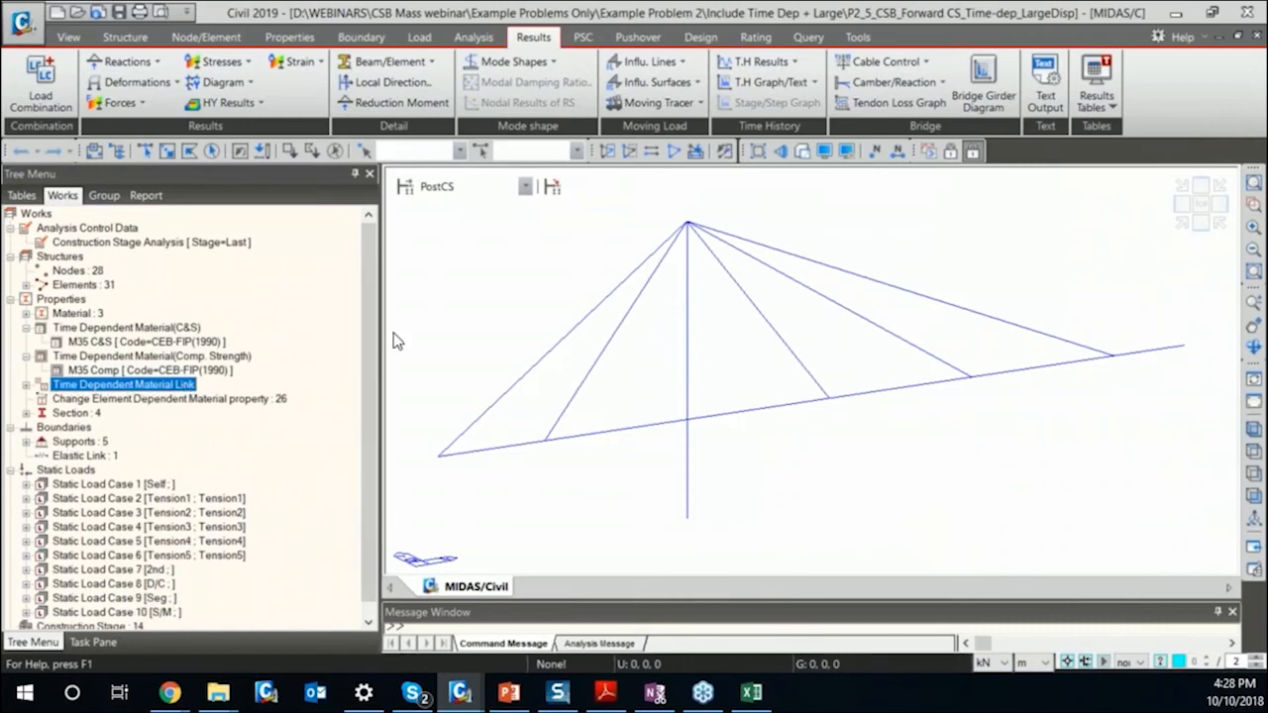
Display the pretension load of static load case Tension1 on the model.
{"action": "scroll", "coordinate": [371, 372], "scroll_direction": "down", "scroll_amount": 1}
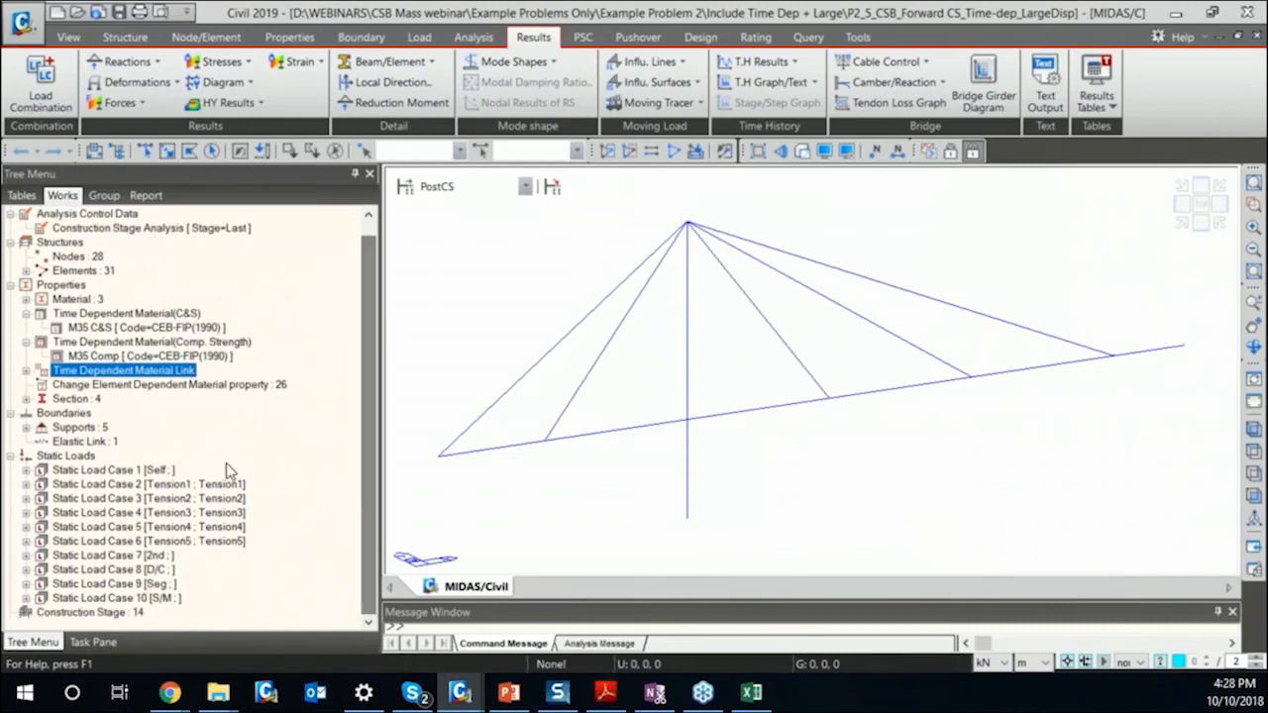
{"action": "double_click", "coordinate": [148, 484]}
{"action": "right_click", "coordinate": [145, 500]}
{"action": "left_click", "coordinate": [184, 545]}
{"action": "right_click", "coordinate": [167, 503]}
{"action": "left_click", "coordinate": [188, 530]}
{"action": "double_click", "coordinate": [210, 484]}
{"action": "double_click", "coordinate": [169, 486]}
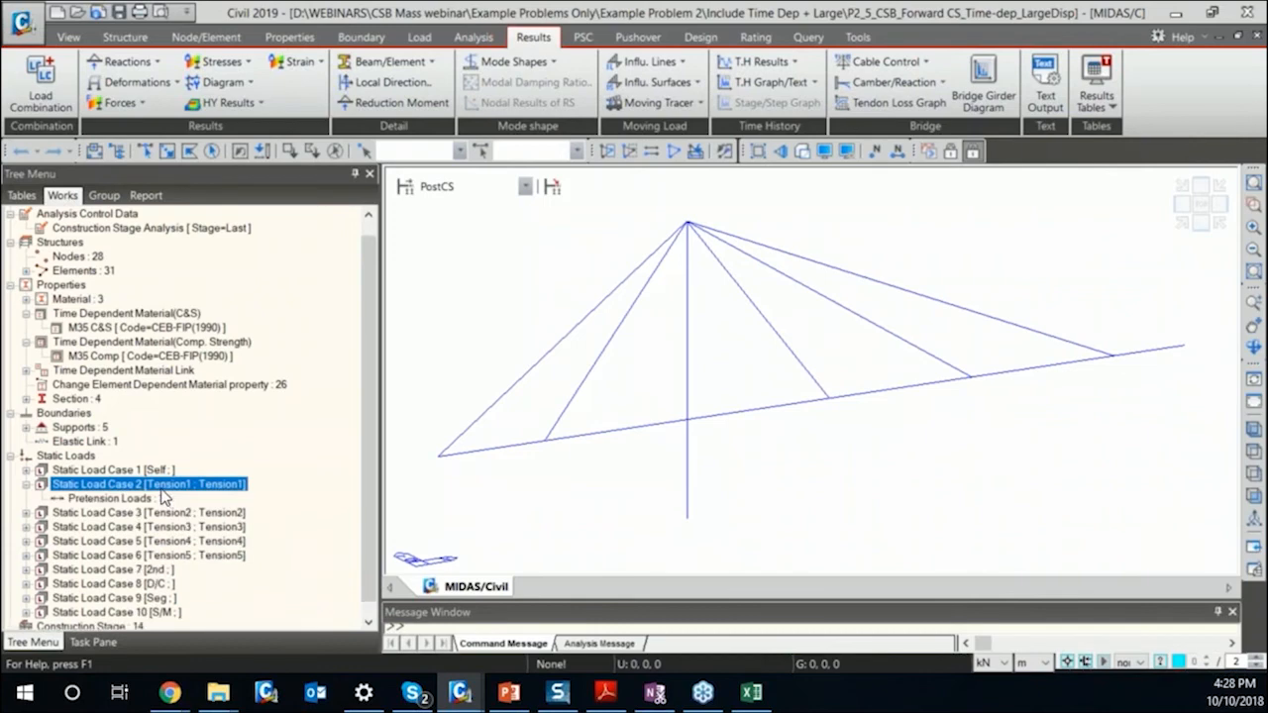
{"action": "right_click", "coordinate": [159, 499]}
{"action": "left_click", "coordinate": [198, 553]}
{"action": "right_click", "coordinate": [178, 501]}
{"action": "left_click", "coordinate": [210, 527]}
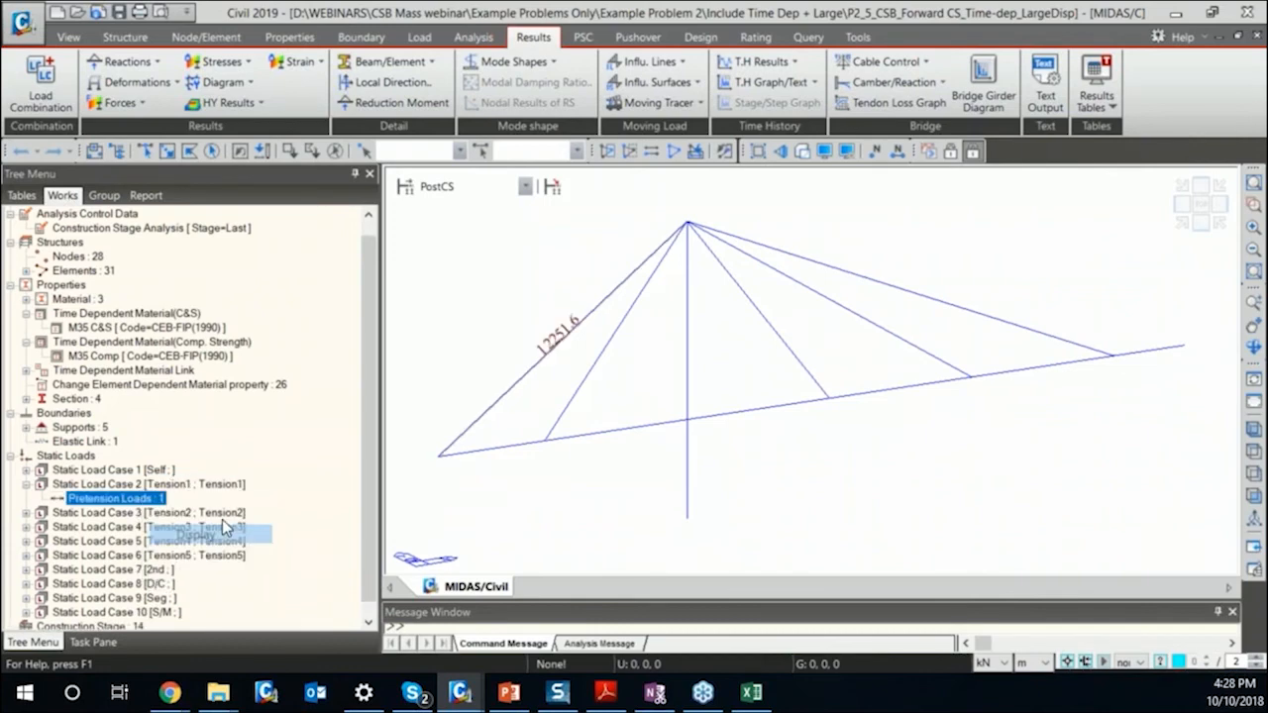
{"action": "double_click", "coordinate": [166, 484]}
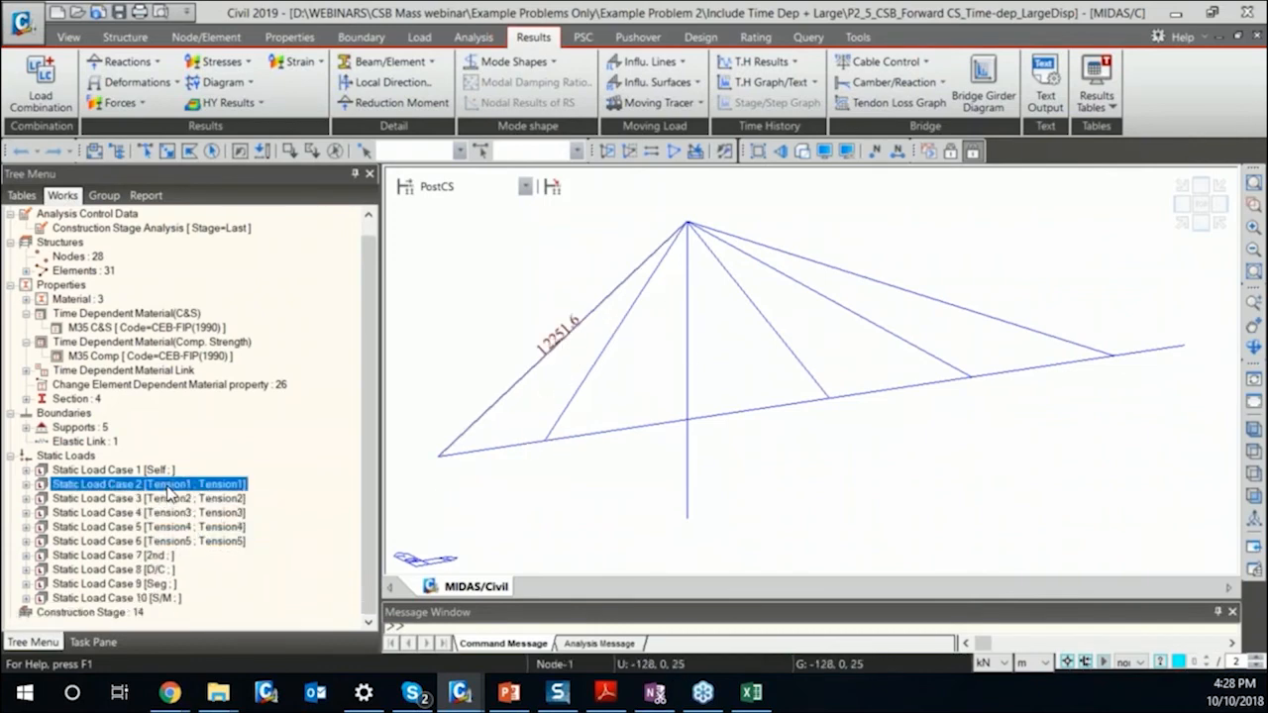
Open the "Forward" unknown load factor group for modification and calculate its unknown load factors.
{"action": "left_click", "coordinate": [892, 62]}
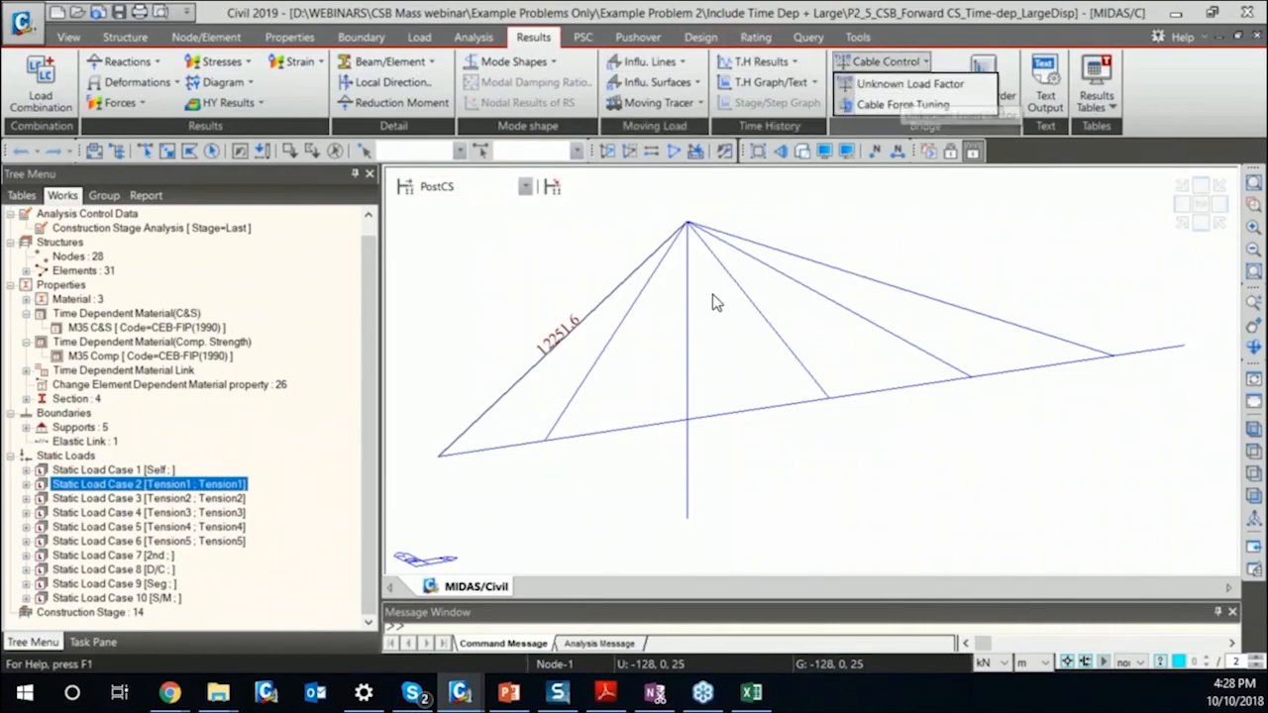
{"action": "left_click", "coordinate": [533, 285]}
{"action": "left_click", "coordinate": [890, 62]}
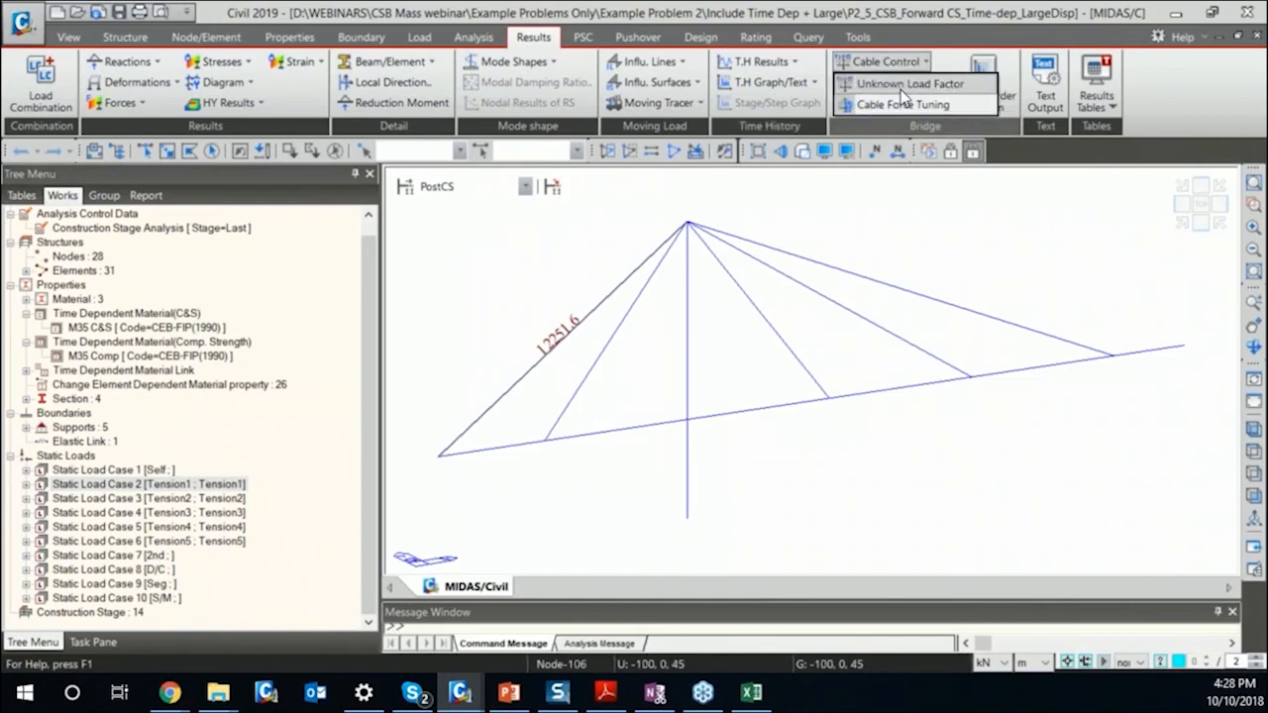
{"action": "left_click", "coordinate": [903, 85]}
{"action": "left_click", "coordinate": [565, 313]}
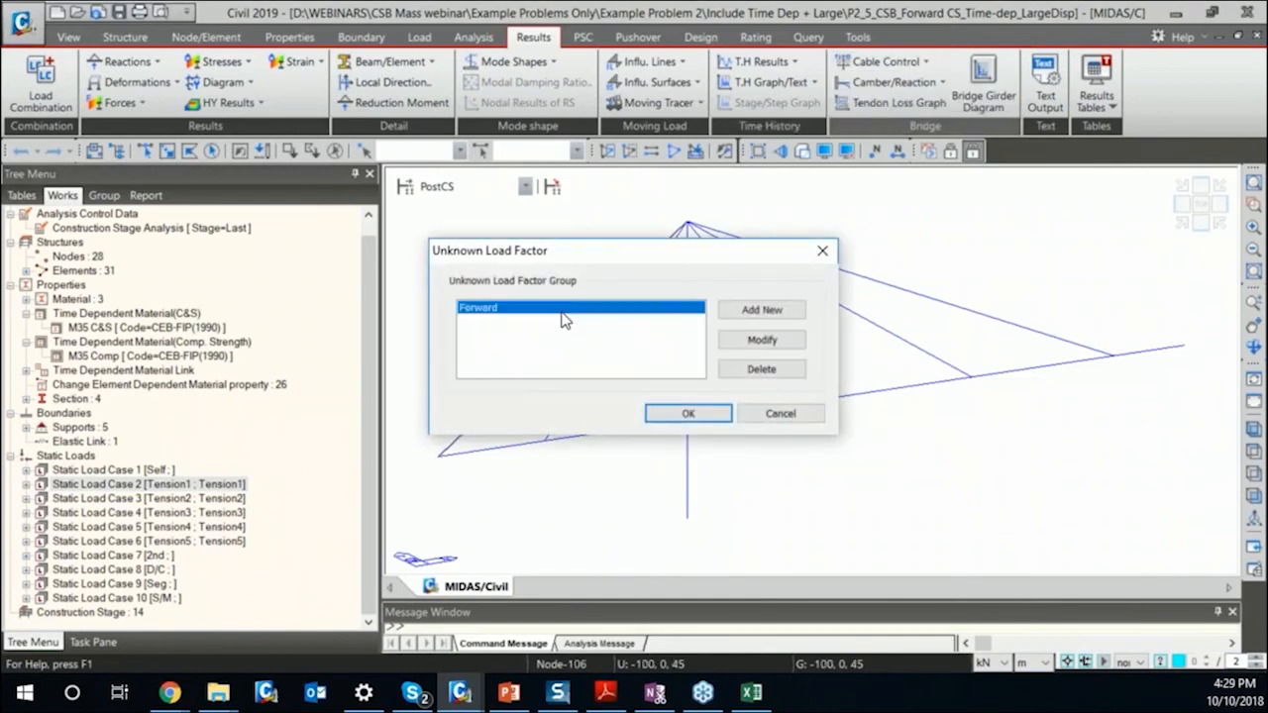
{"action": "left_click", "coordinate": [761, 340]}
{"action": "left_click", "coordinate": [572, 499]}
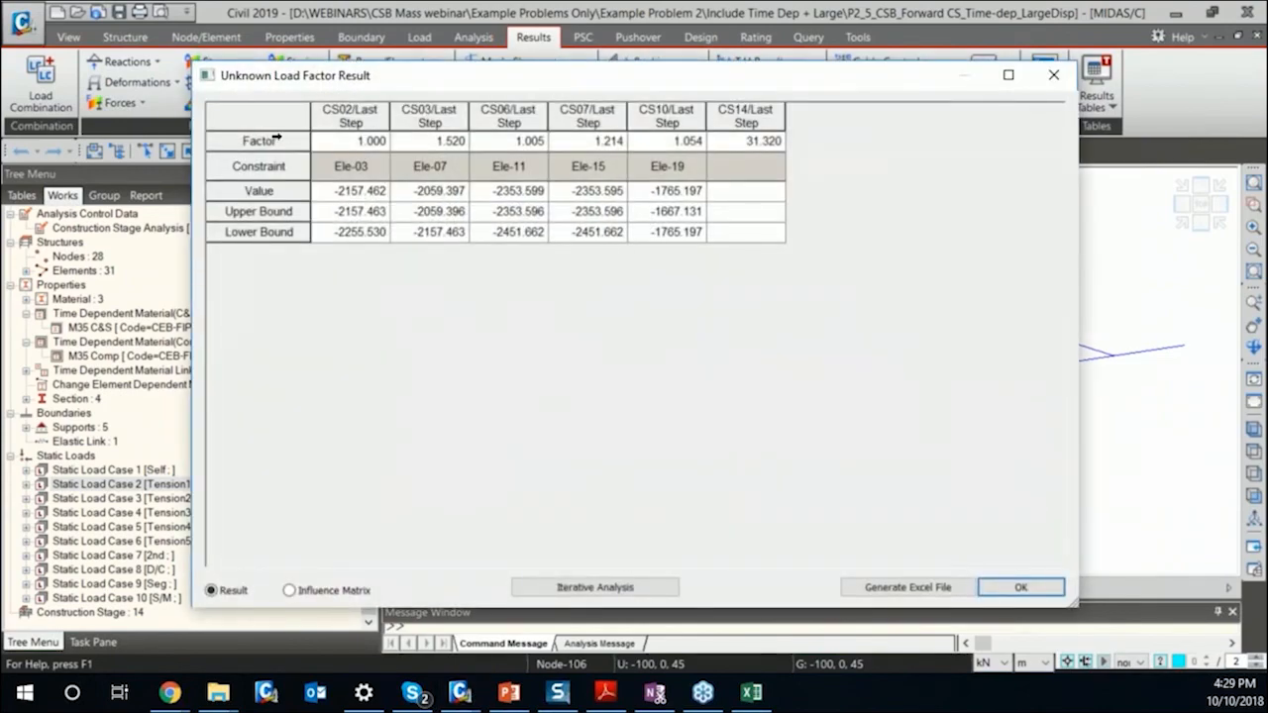
Examine the calculated factors from CS02 to CS14, close the result and cancel the "Forward" group's detail settings.
{"action": "left_click", "coordinate": [269, 139]}
{"action": "left_click_drag", "start_coordinate": [368, 147], "coordinate": [736, 145]}
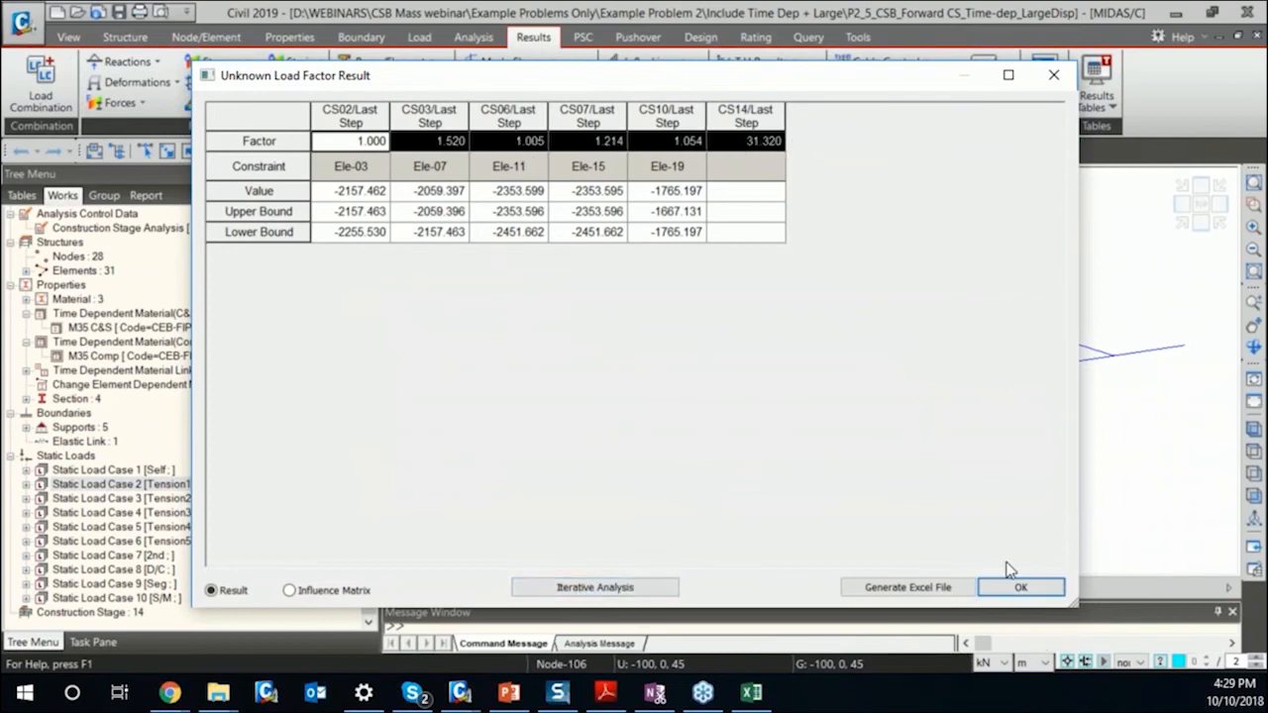
{"action": "left_click", "coordinate": [1035, 590]}
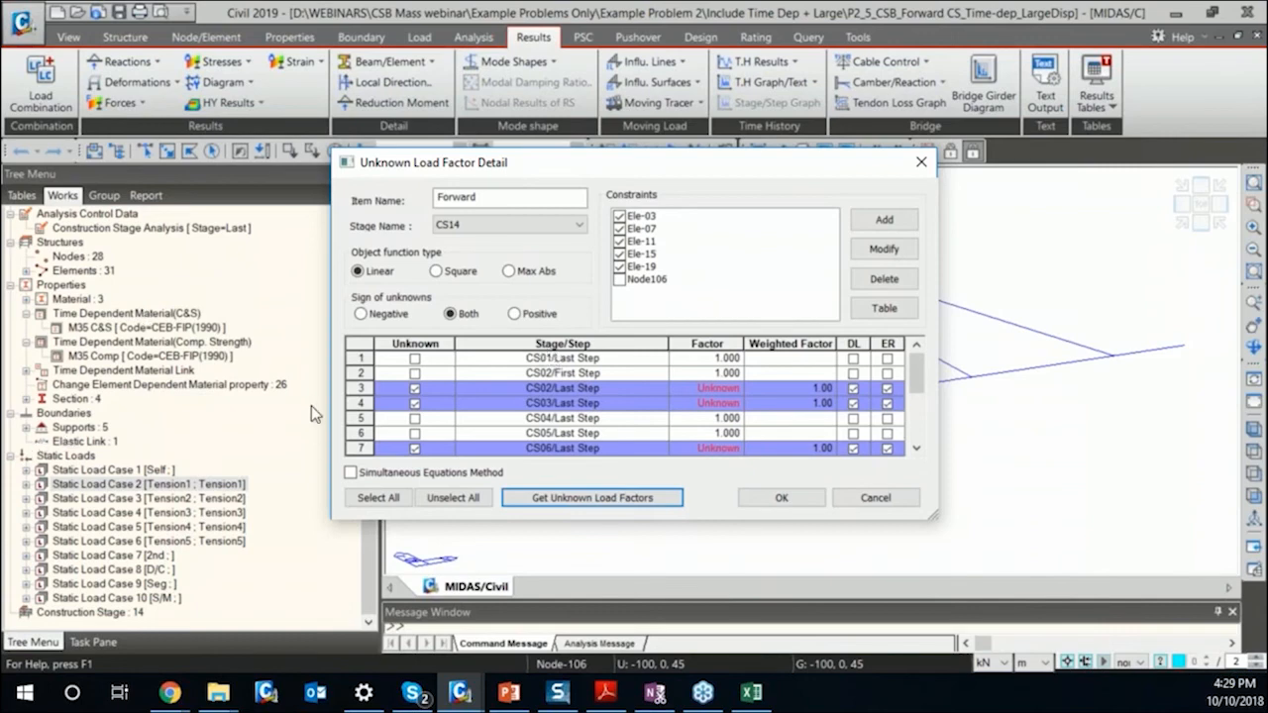
{"action": "left_click", "coordinate": [656, 499]}
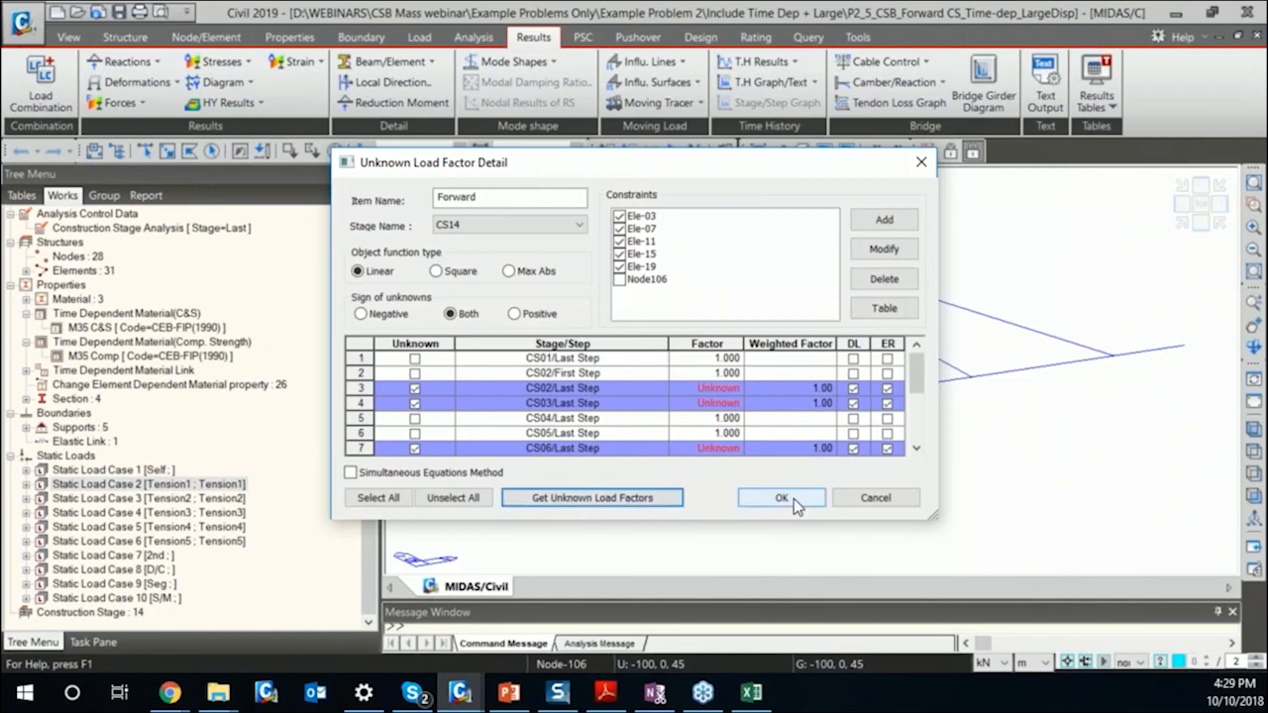
{"action": "left_click", "coordinate": [895, 498]}
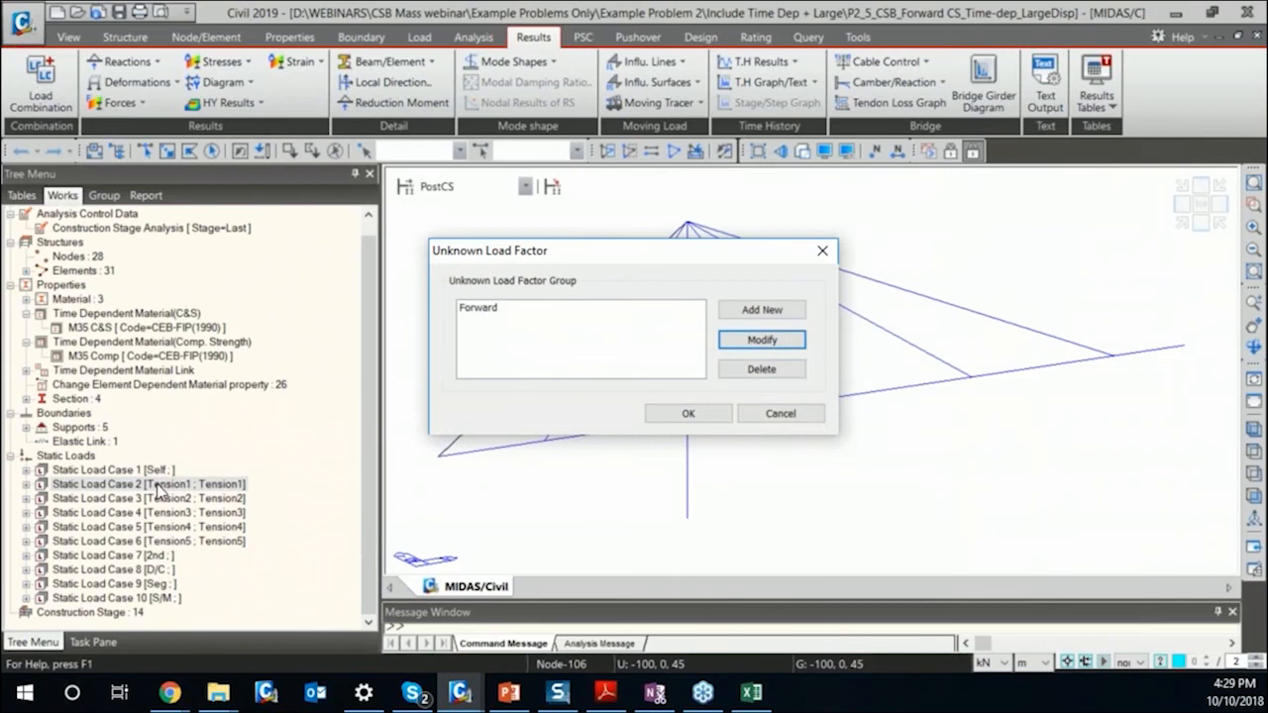
Switch to the PowerPoint presentation showing the camber control slide.
{"action": "key", "text": "alt+Tab"}
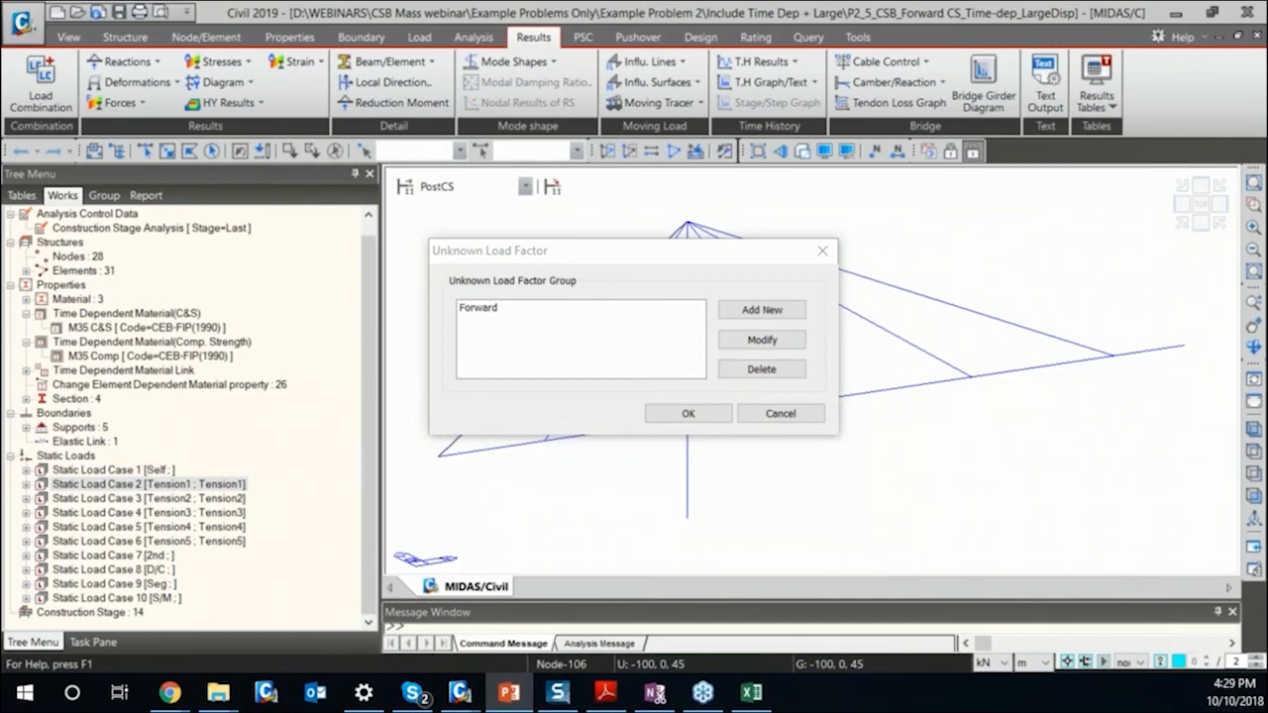
{"action": "left_click", "coordinate": [508, 692]}
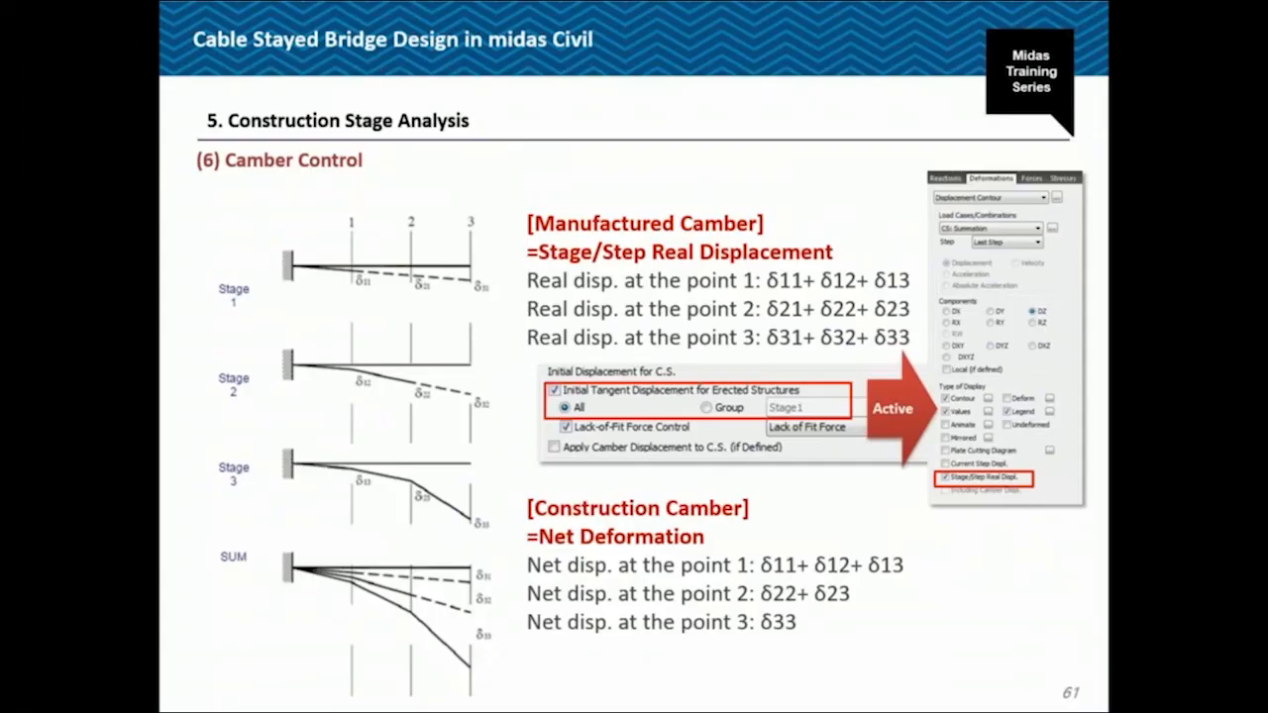
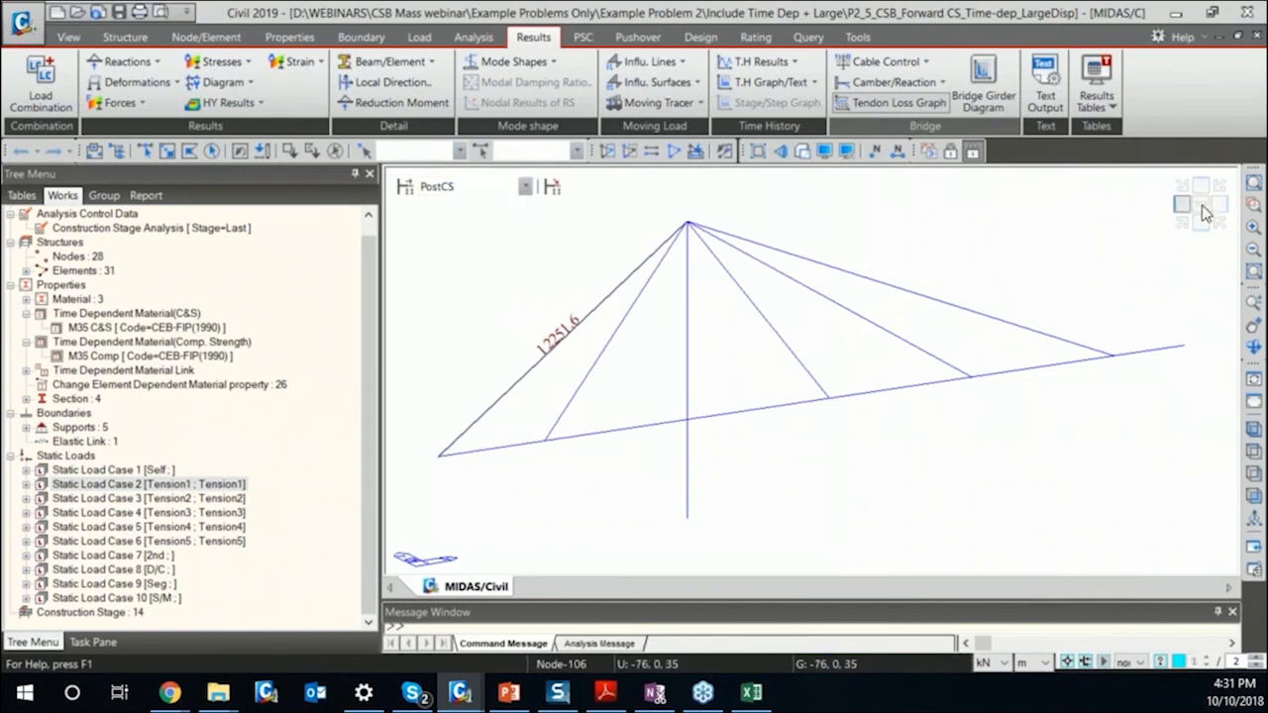
View the model in front elevation, return to preprocessing mode and create a new structure group named "GIrder +".
{"action": "left_click", "coordinate": [1200, 218]}
{"action": "left_click", "coordinate": [104, 195]}
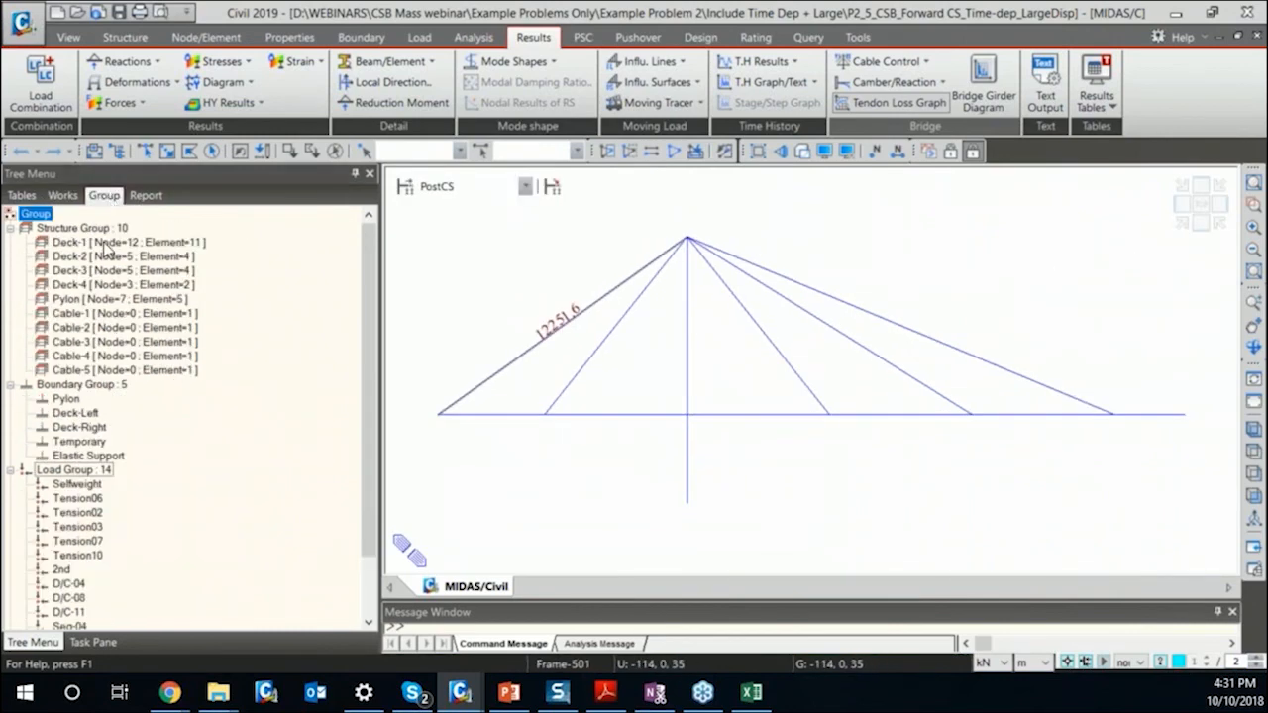
{"action": "right_click", "coordinate": [89, 231]}
{"action": "key", "text": "Escape"}
{"action": "left_click", "coordinate": [936, 146]}
{"action": "left_click_drag", "start_coordinate": [99, 241], "coordinate": [121, 241]}
{"action": "left_click", "coordinate": [121, 242]}
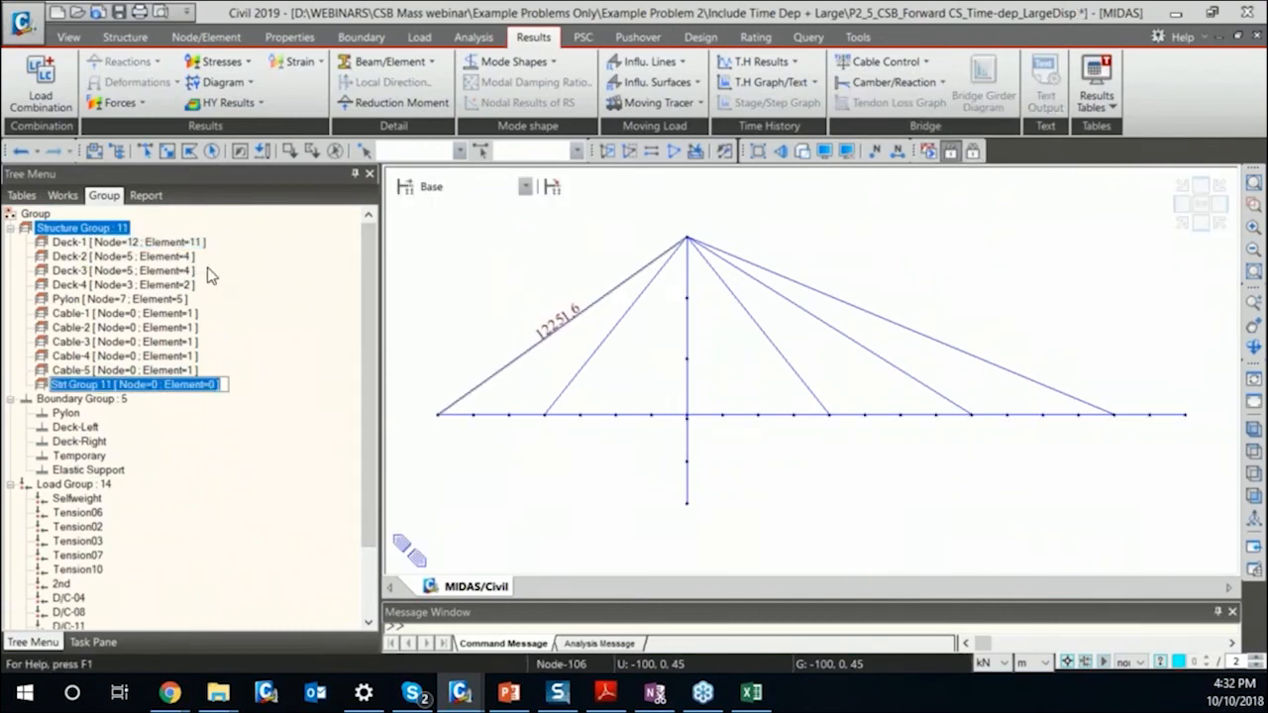
{"action": "type", "text": "Girder"}
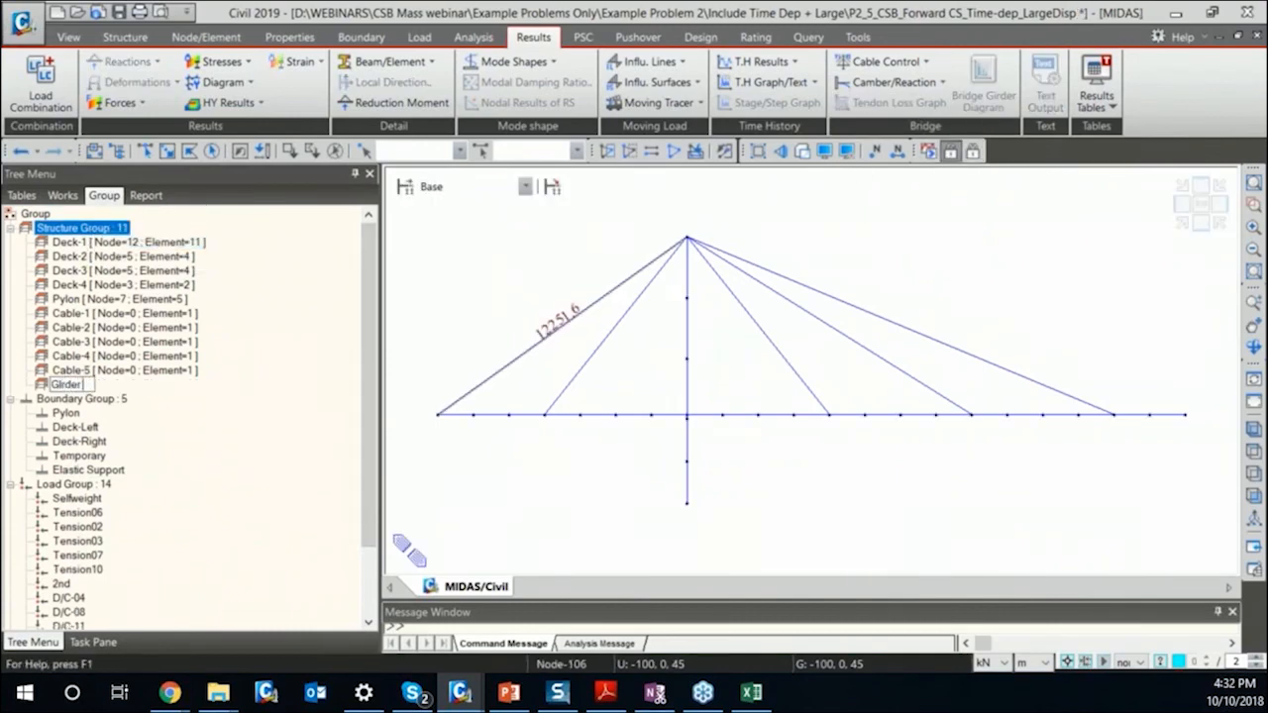
{"action": "type", "text": " +"}
{"action": "key", "text": "Return"}
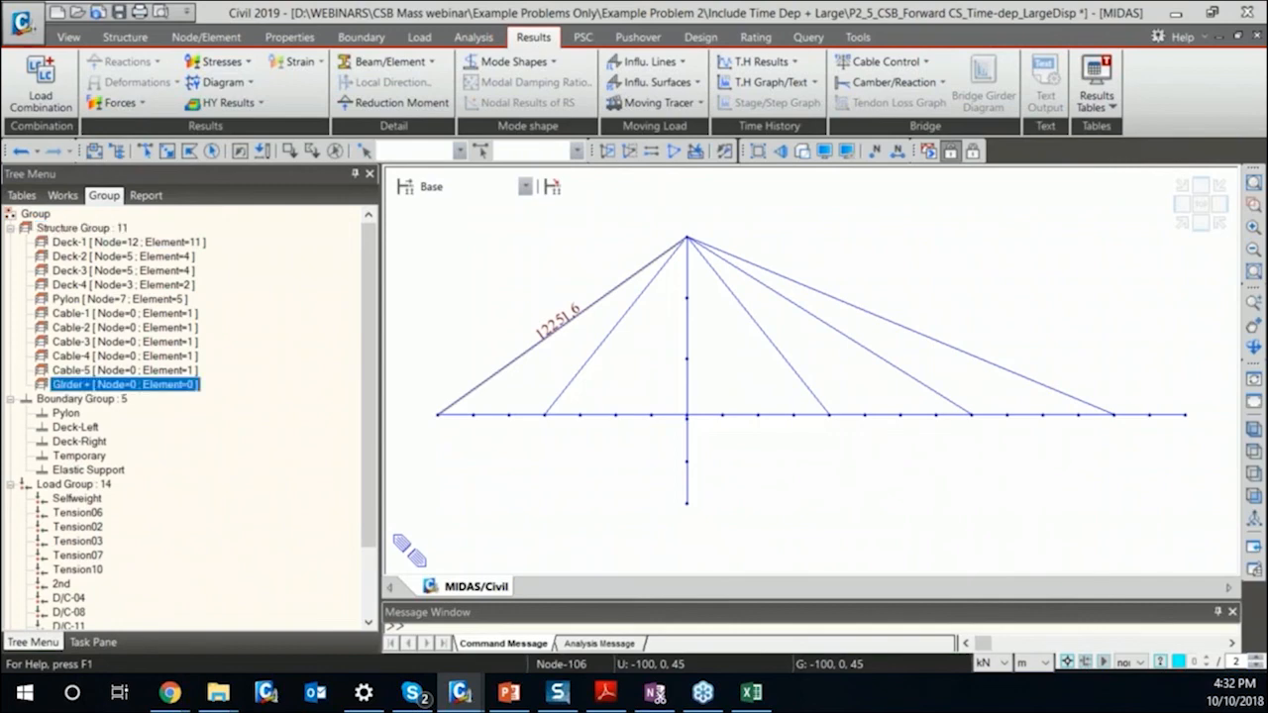
Select the elements with the Deck material, exclude those left of the pylon and assign the rest to structure group "GIrder +".
{"action": "left_click", "coordinate": [145, 151]}
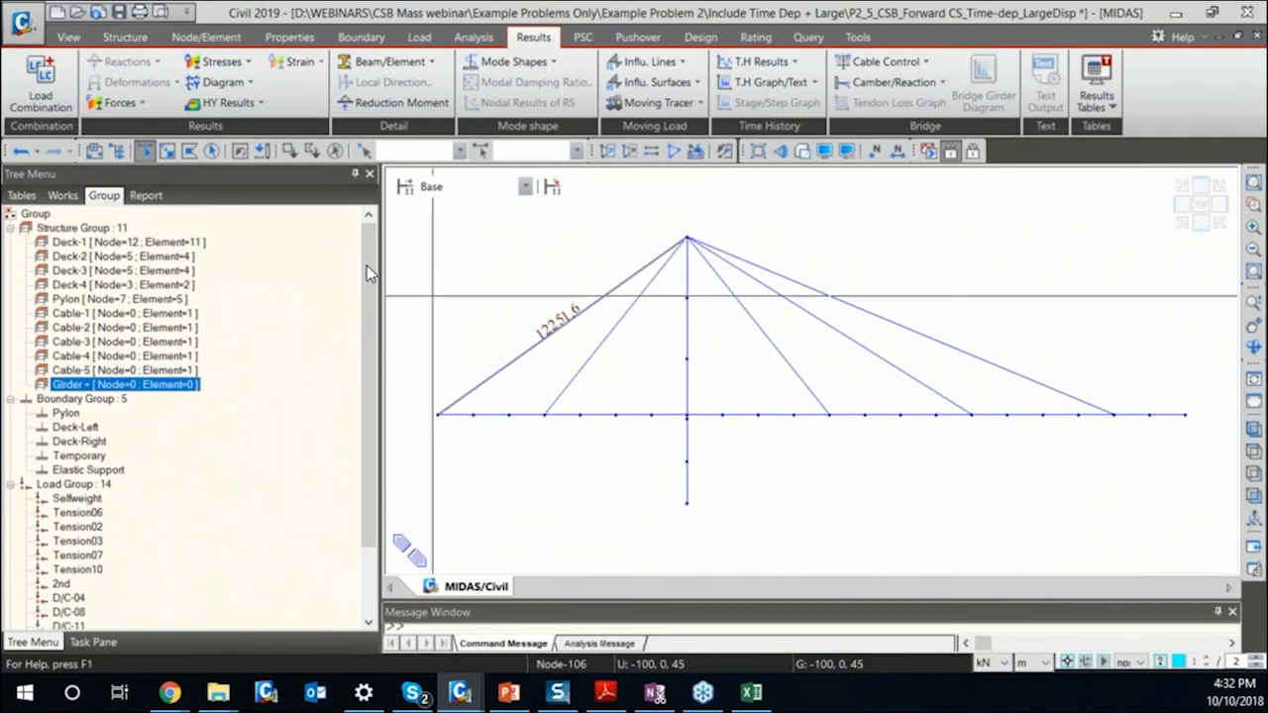
{"action": "left_click", "coordinate": [62, 195]}
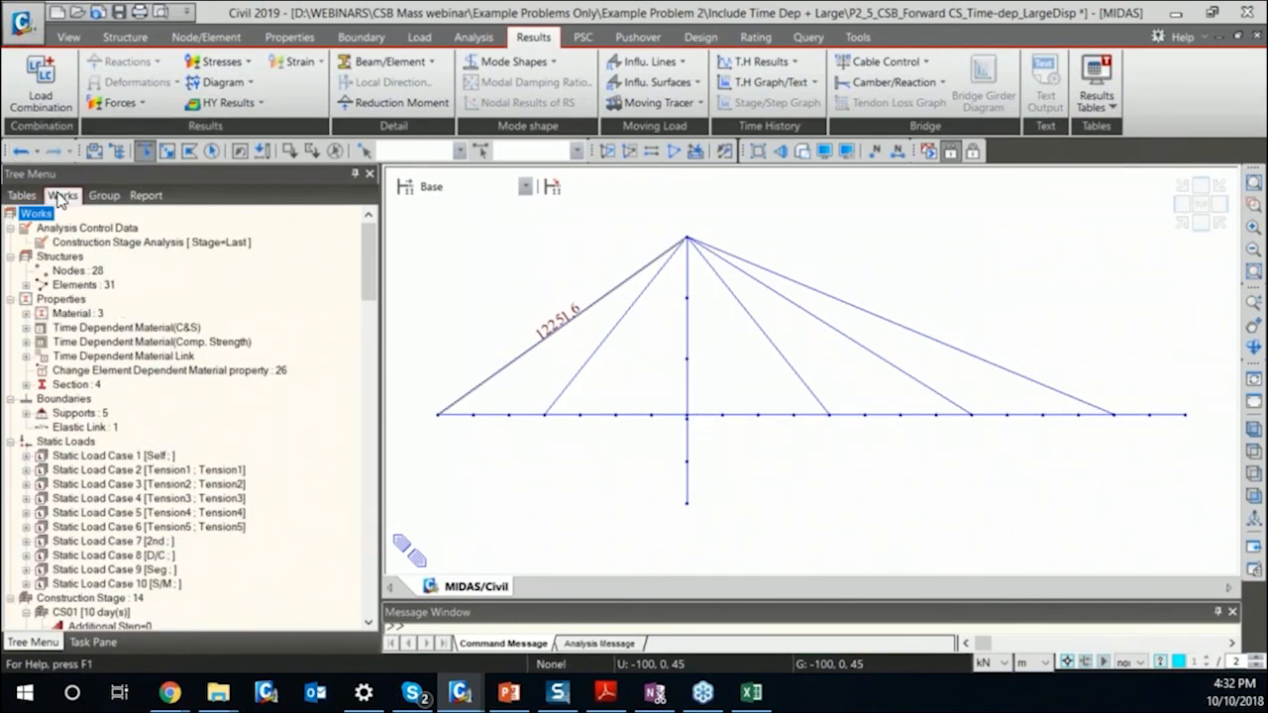
{"action": "double_click", "coordinate": [83, 287]}
{"action": "double_click", "coordinate": [89, 313]}
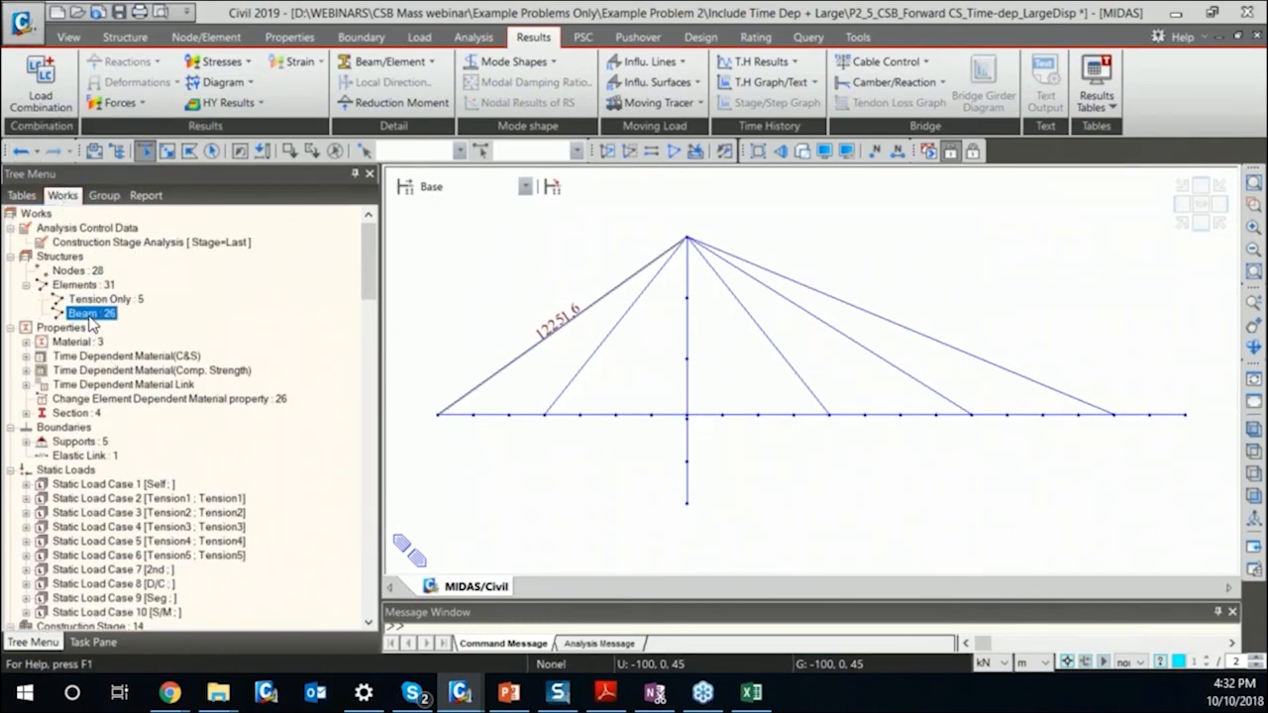
{"action": "double_click", "coordinate": [85, 343]}
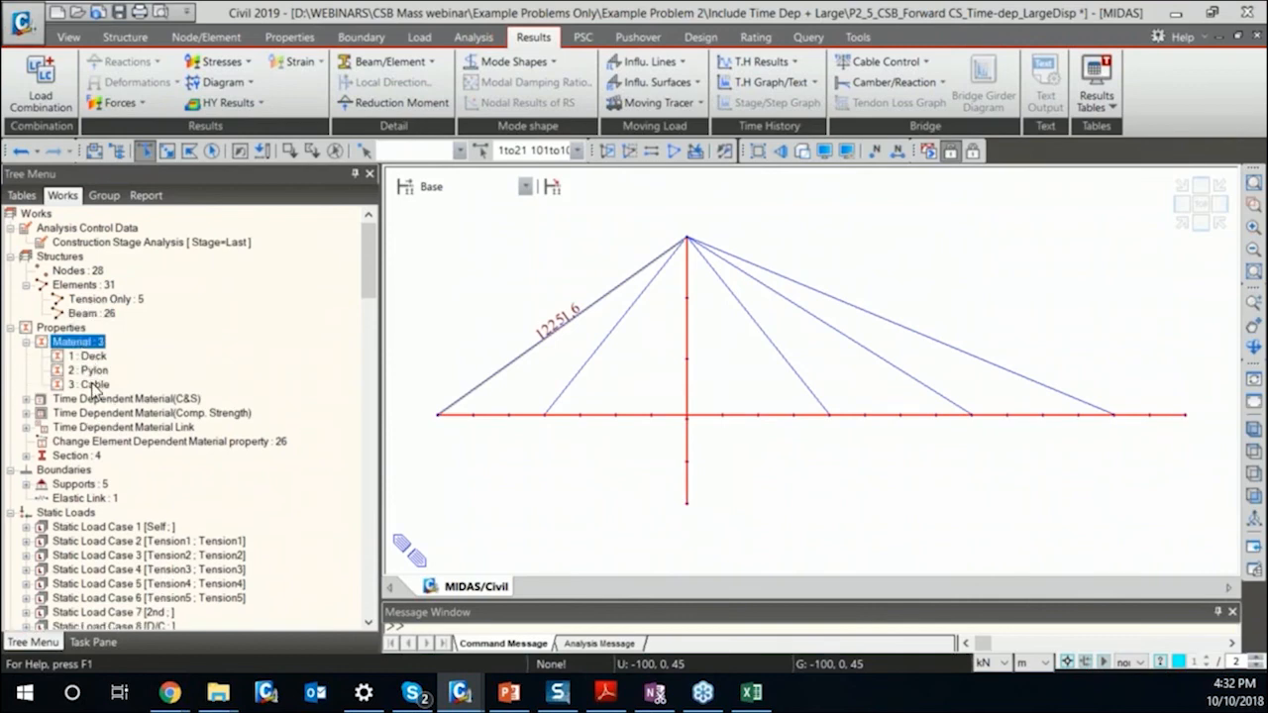
{"action": "double_click", "coordinate": [87, 356]}
{"action": "left_click", "coordinate": [103, 196]}
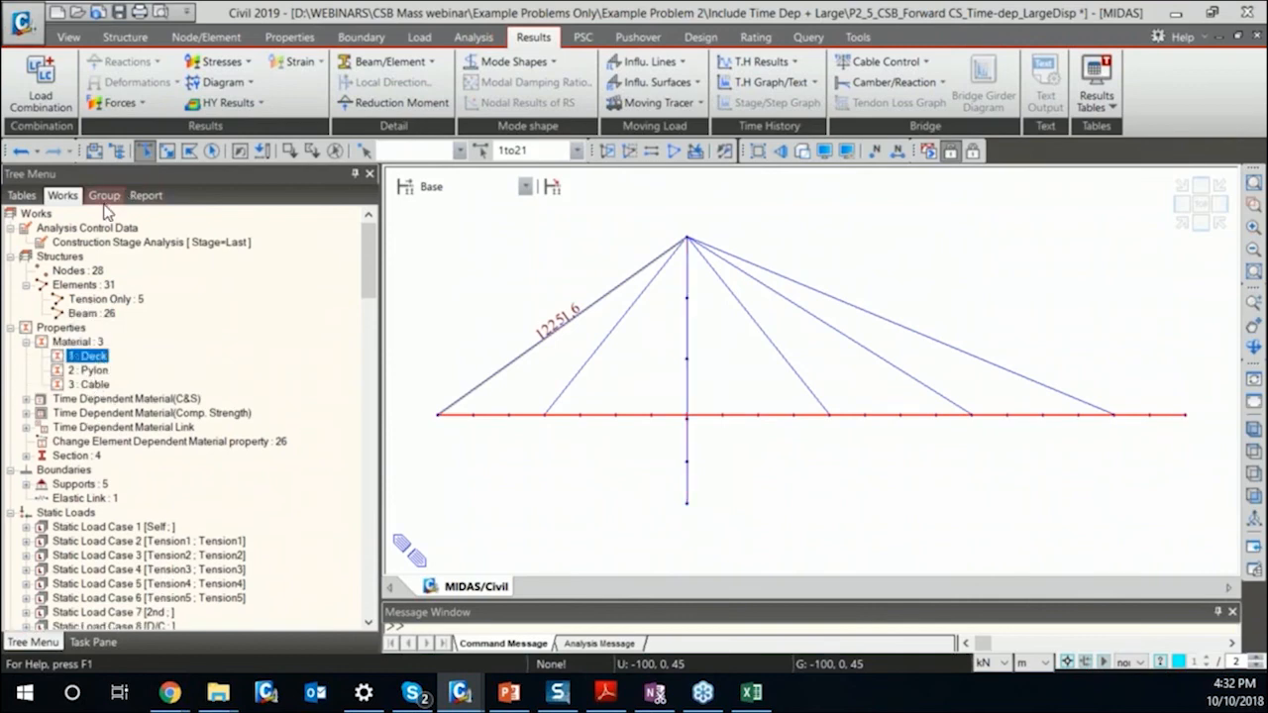
{"action": "left_click", "coordinate": [288, 150]}
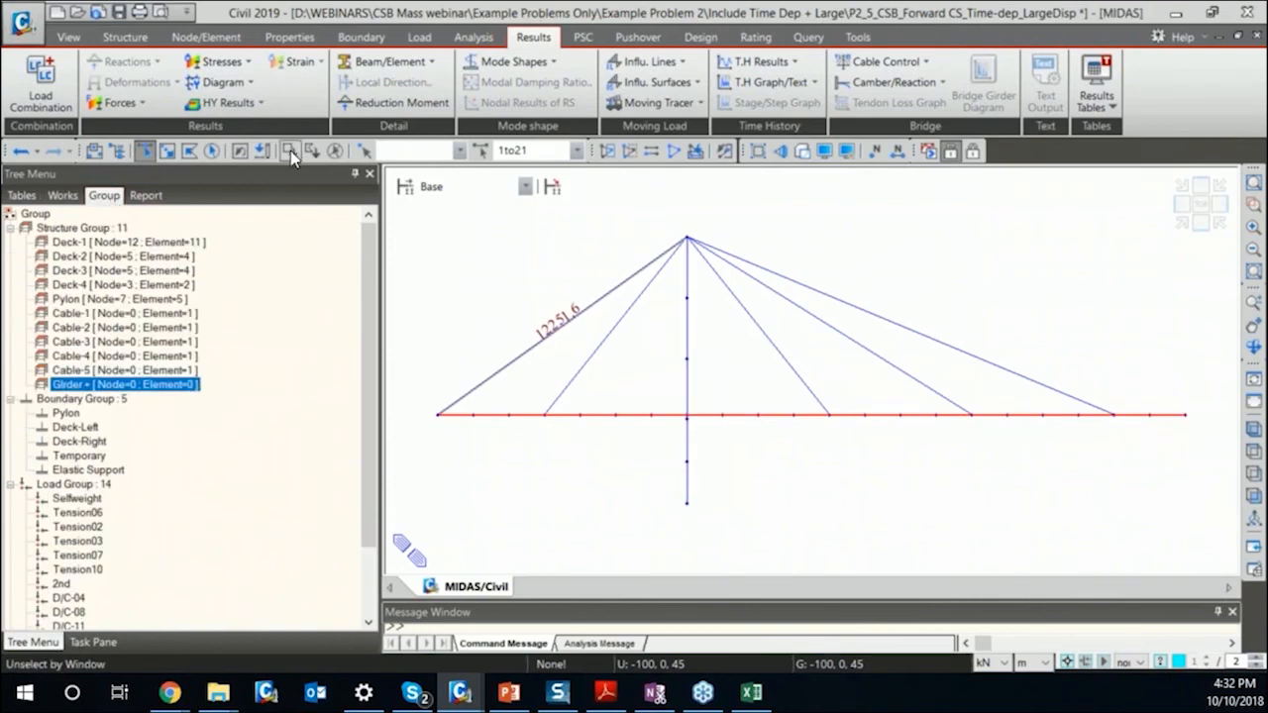
{"action": "left_click_drag", "start_coordinate": [416, 382], "coordinate": [705, 446]}
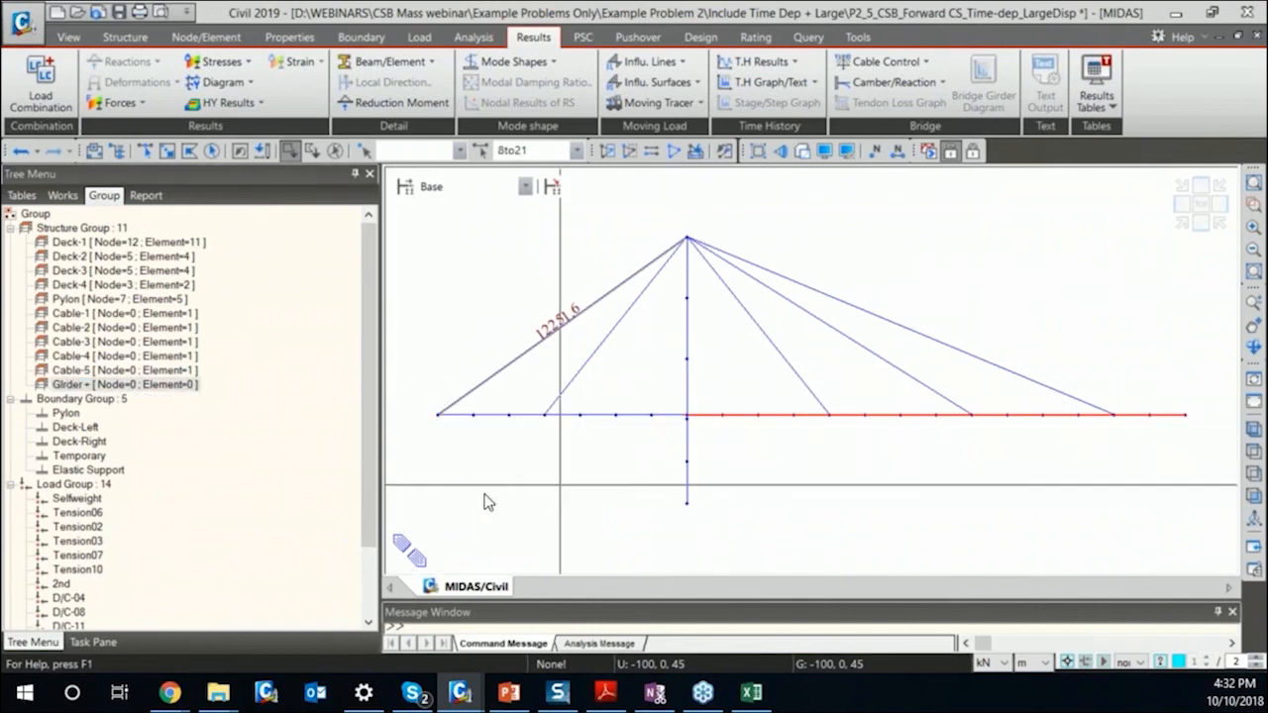
{"action": "left_click_drag", "start_coordinate": [183, 385], "coordinate": [578, 371]}
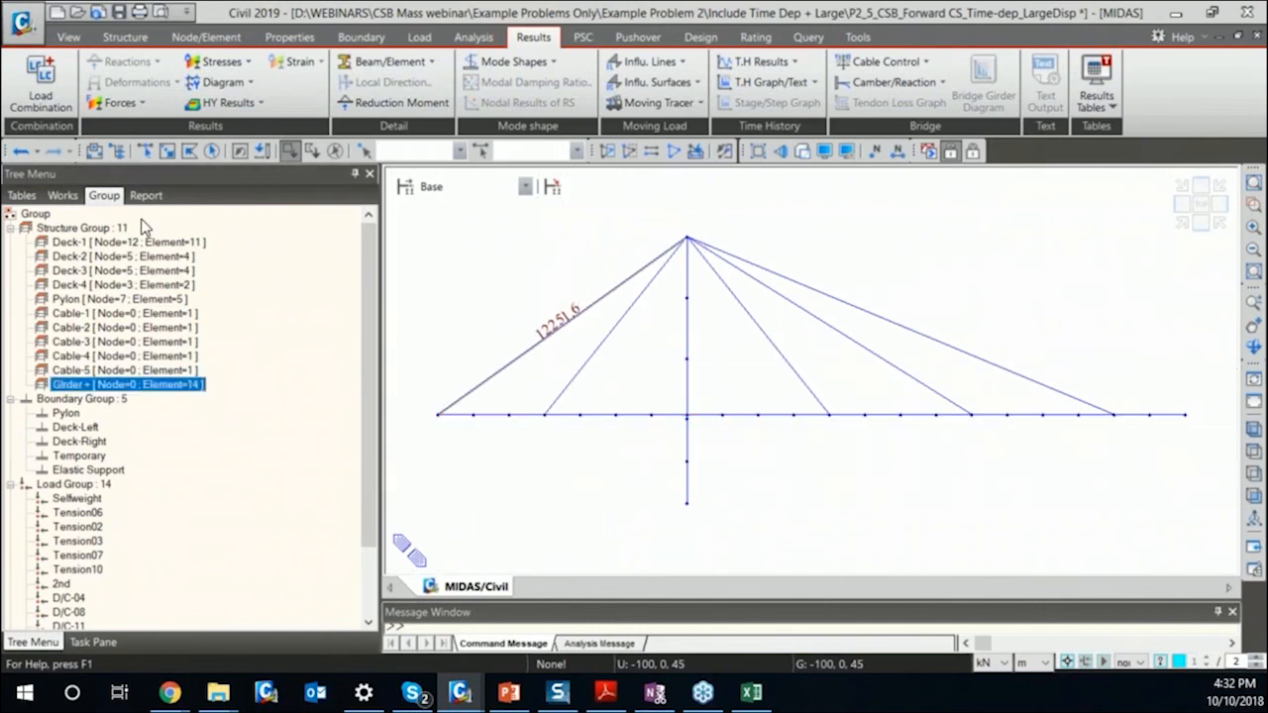
Create another new structure group named "Girder -".
{"action": "left_click", "coordinate": [96, 230]}
{"action": "right_click", "coordinate": [96, 230]}
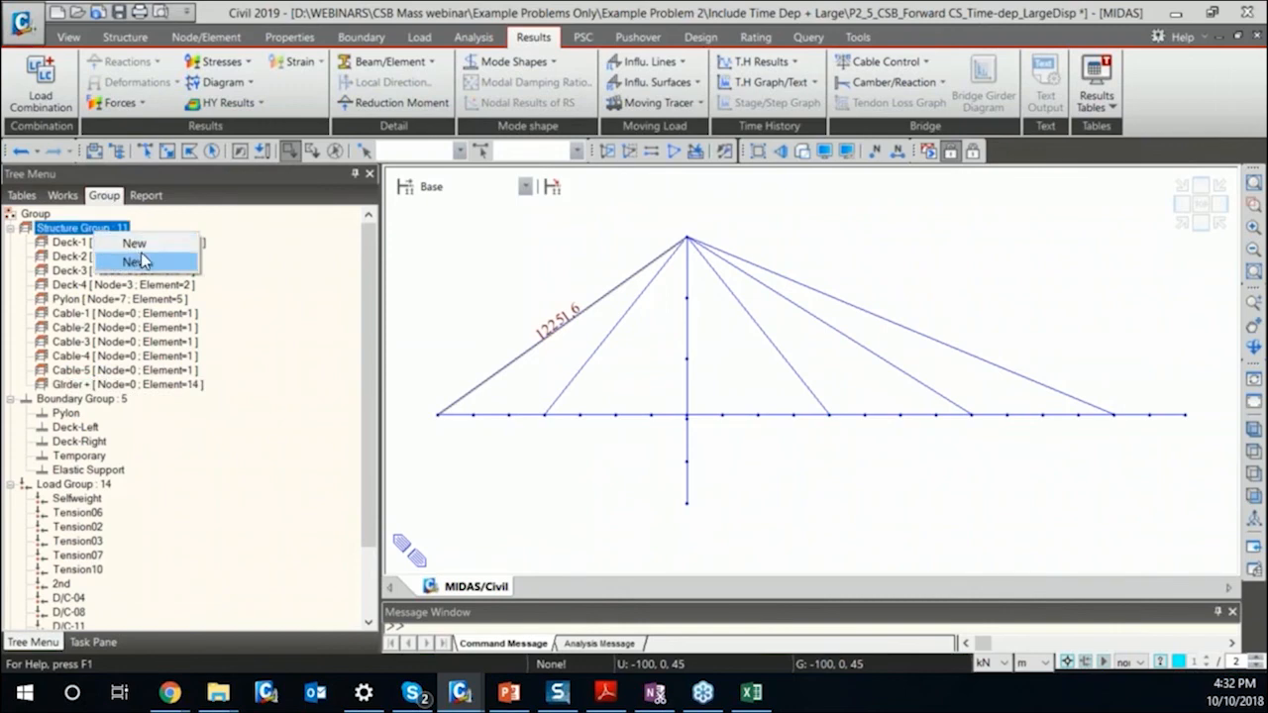
{"action": "left_click", "coordinate": [145, 256]}
{"action": "type", "text": "Gi"}
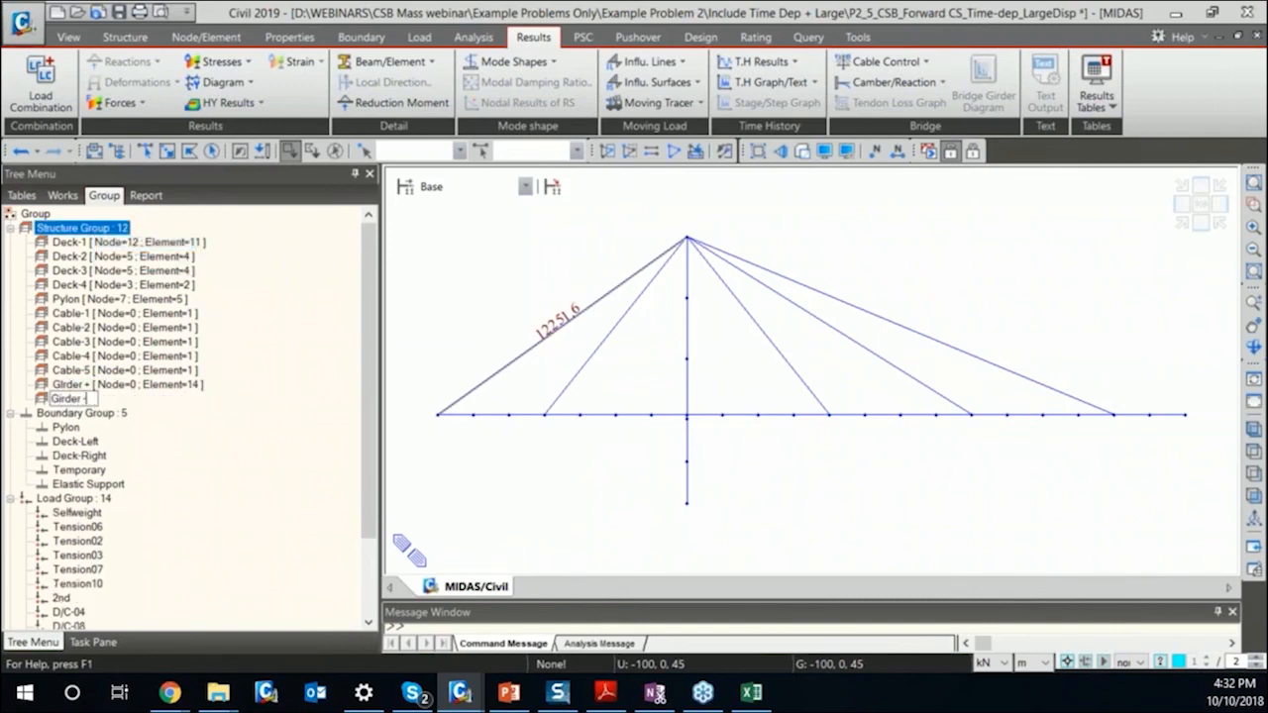
{"action": "type", "text": "rder -"}
{"action": "key", "text": "Return"}
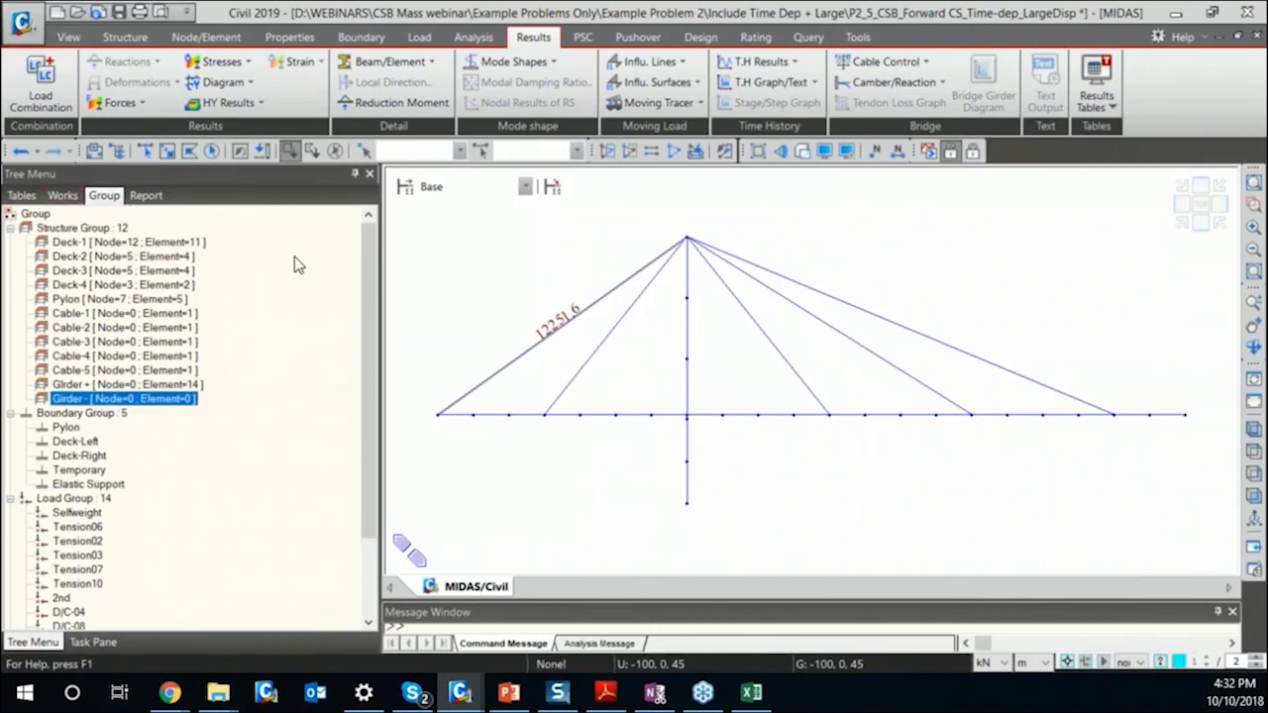
Select the Deck material elements, exclude those right of the pylon and assign the remaining ones to structure group "Girder -".
{"action": "key", "text": "ctrl+shift+q"}
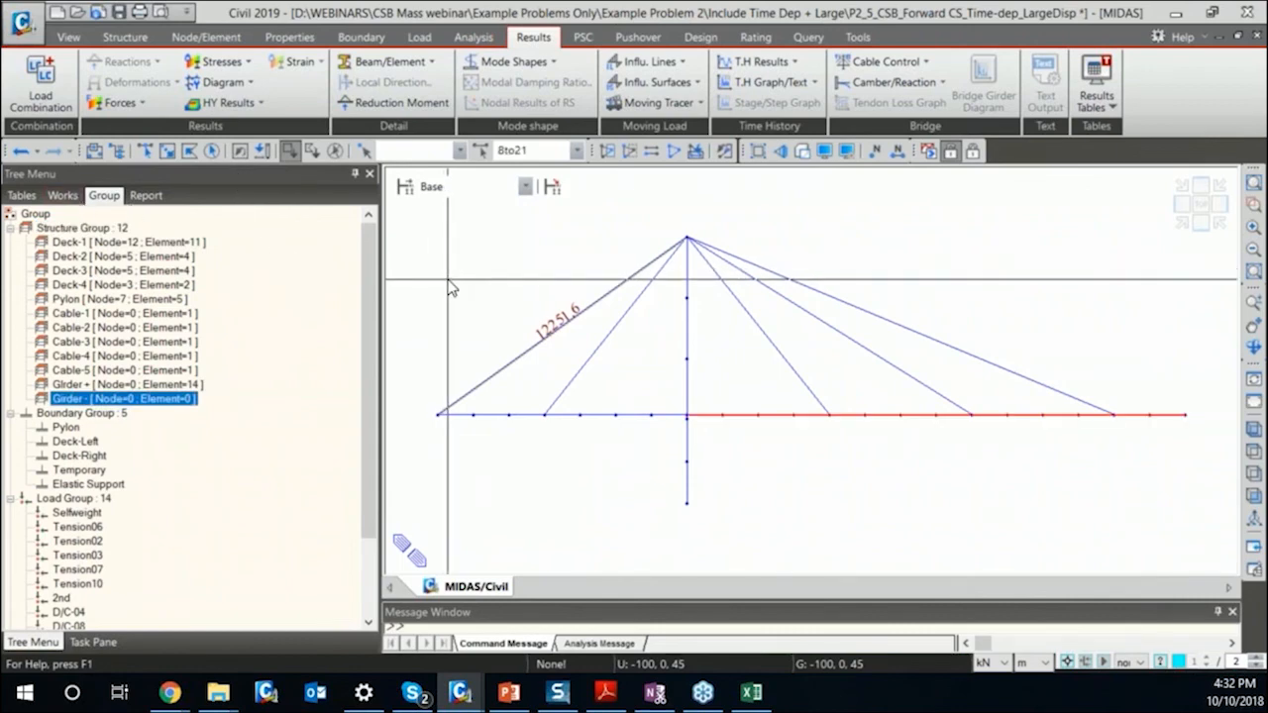
{"action": "key", "text": "Escape"}
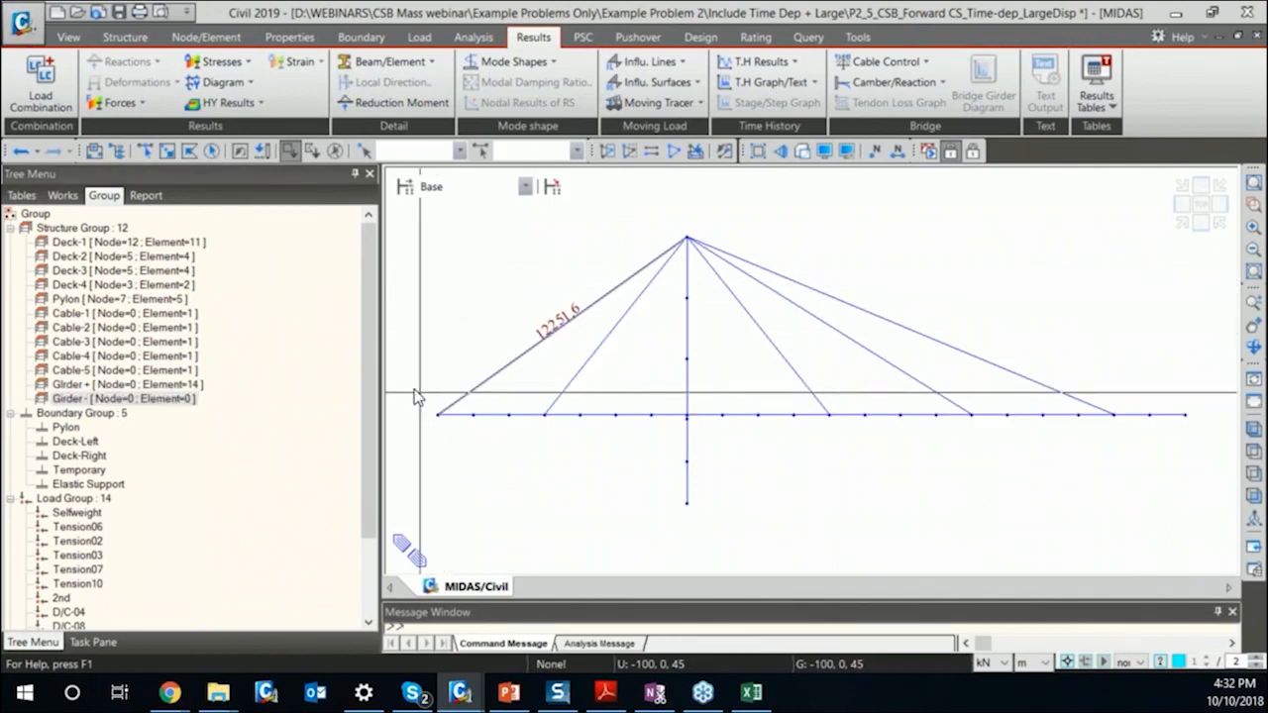
{"action": "left_click", "coordinate": [62, 195]}
{"action": "double_click", "coordinate": [87, 355]}
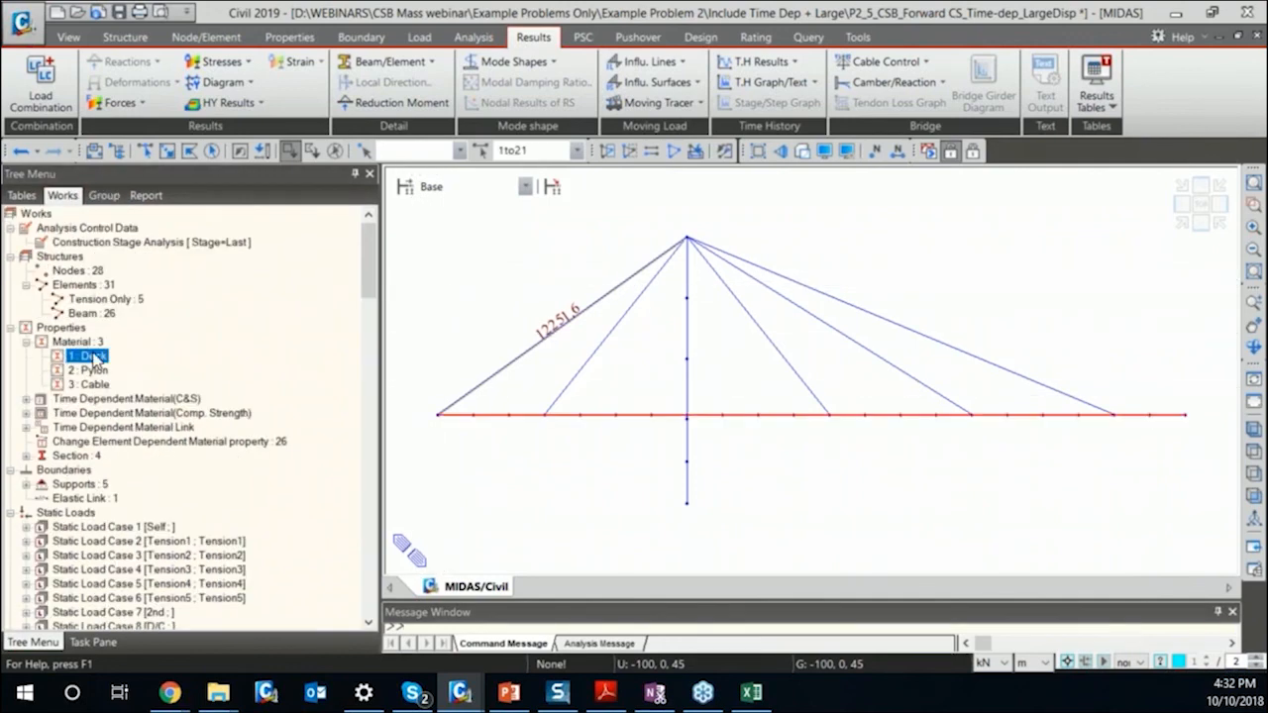
{"action": "left_click_drag", "start_coordinate": [668, 398], "coordinate": [1218, 448]}
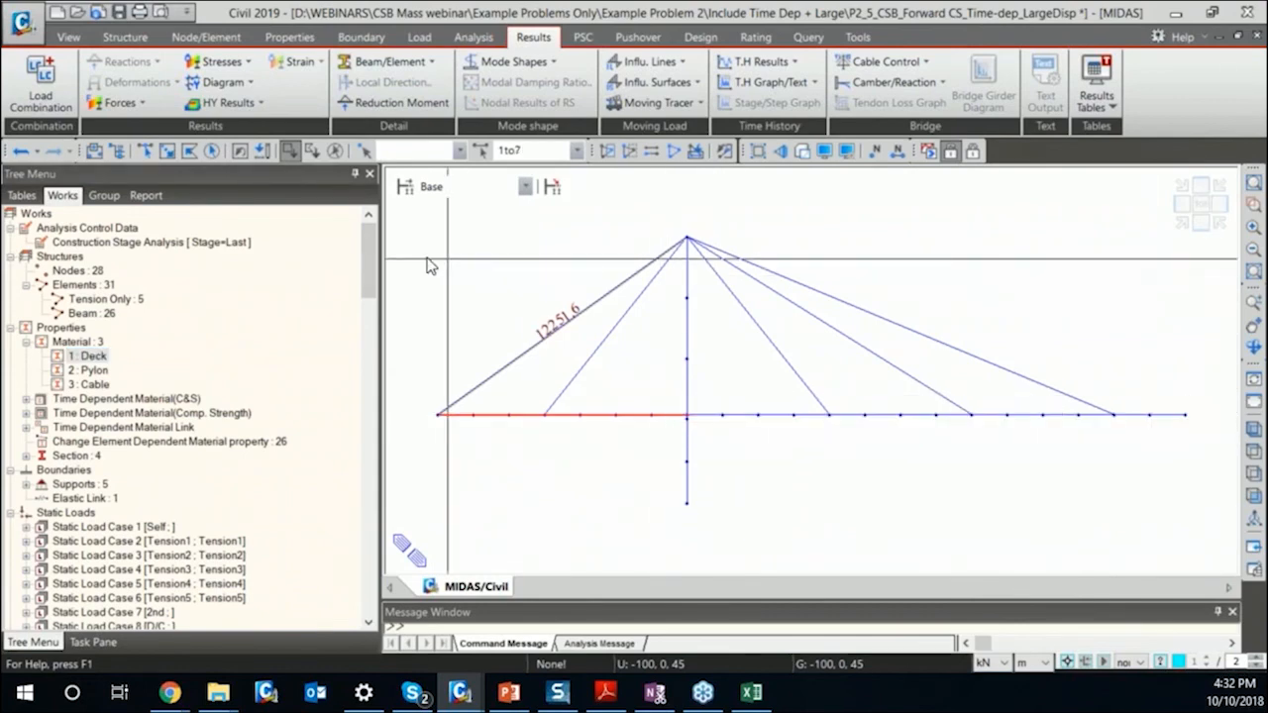
{"action": "left_click", "coordinate": [103, 195]}
{"action": "left_click_drag", "start_coordinate": [119, 401], "coordinate": [535, 327]}
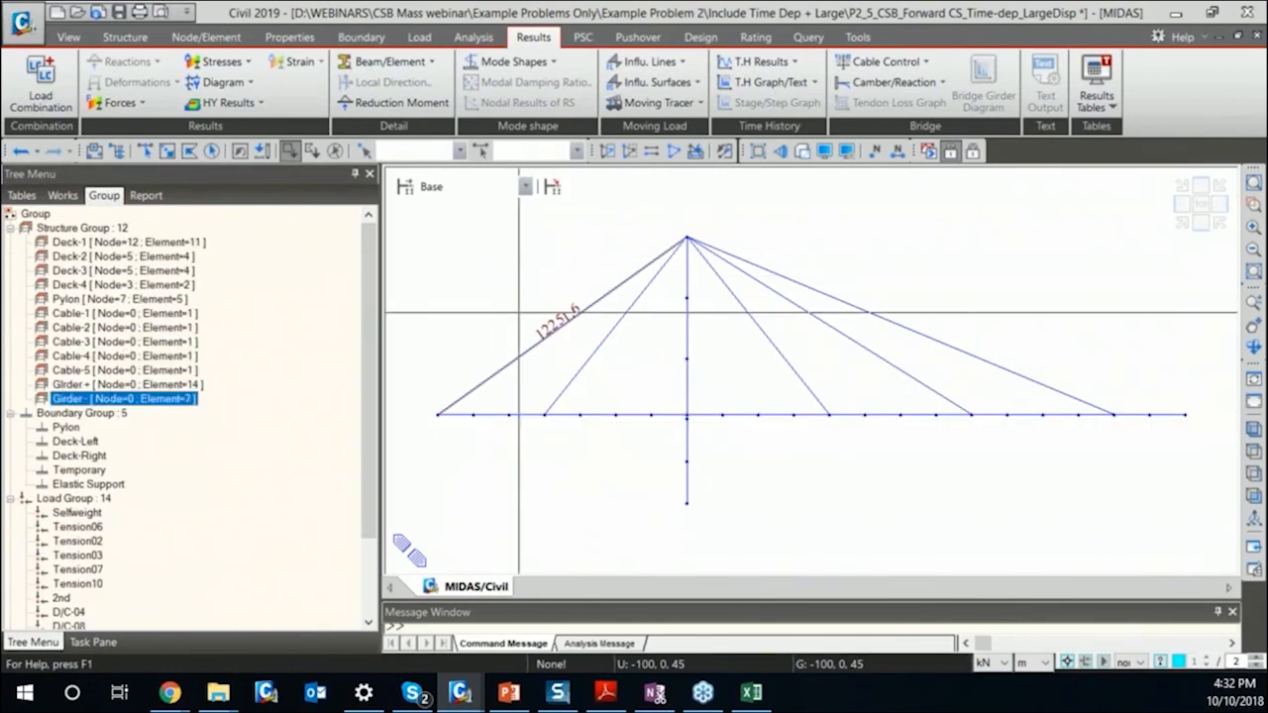
Return to post-processing mode and add structure group "GIrder +" to General Camber Control with constructed direction +DX.
{"action": "left_click", "coordinate": [974, 152]}
{"action": "left_click", "coordinate": [897, 82]}
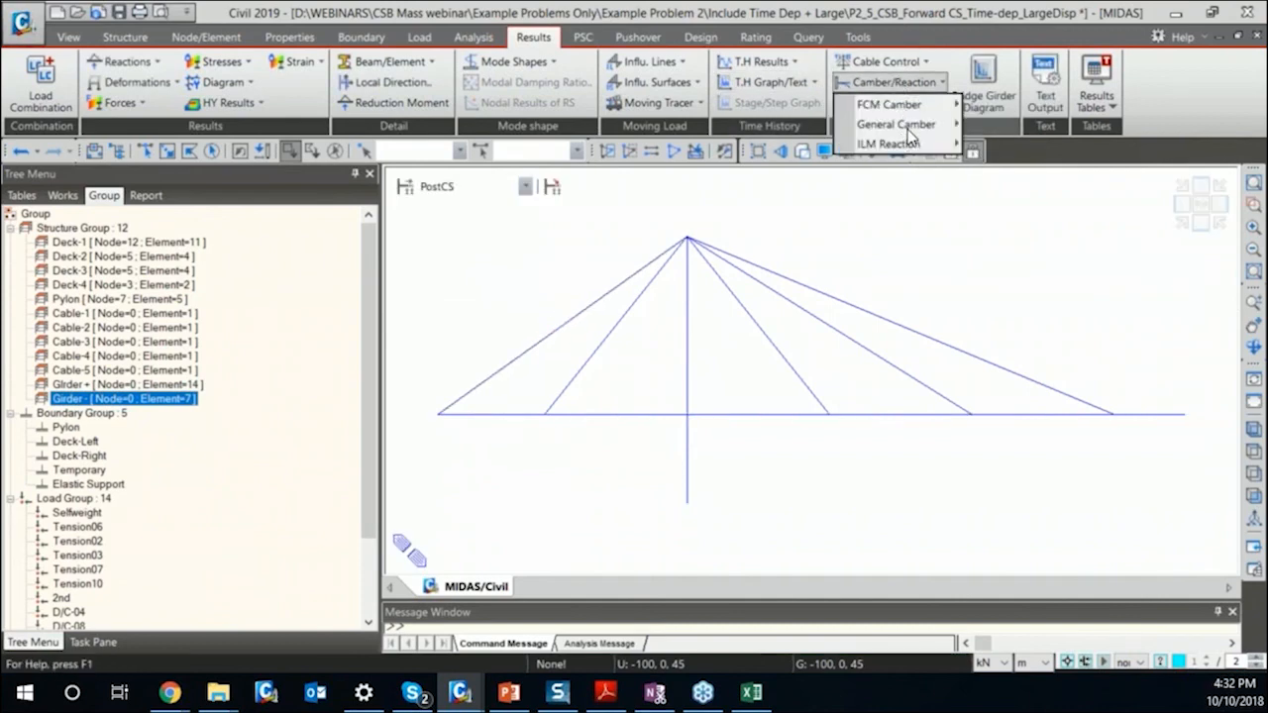
{"action": "mouse_move", "coordinate": [901, 125]}
{"action": "left_click", "coordinate": [1025, 127]}
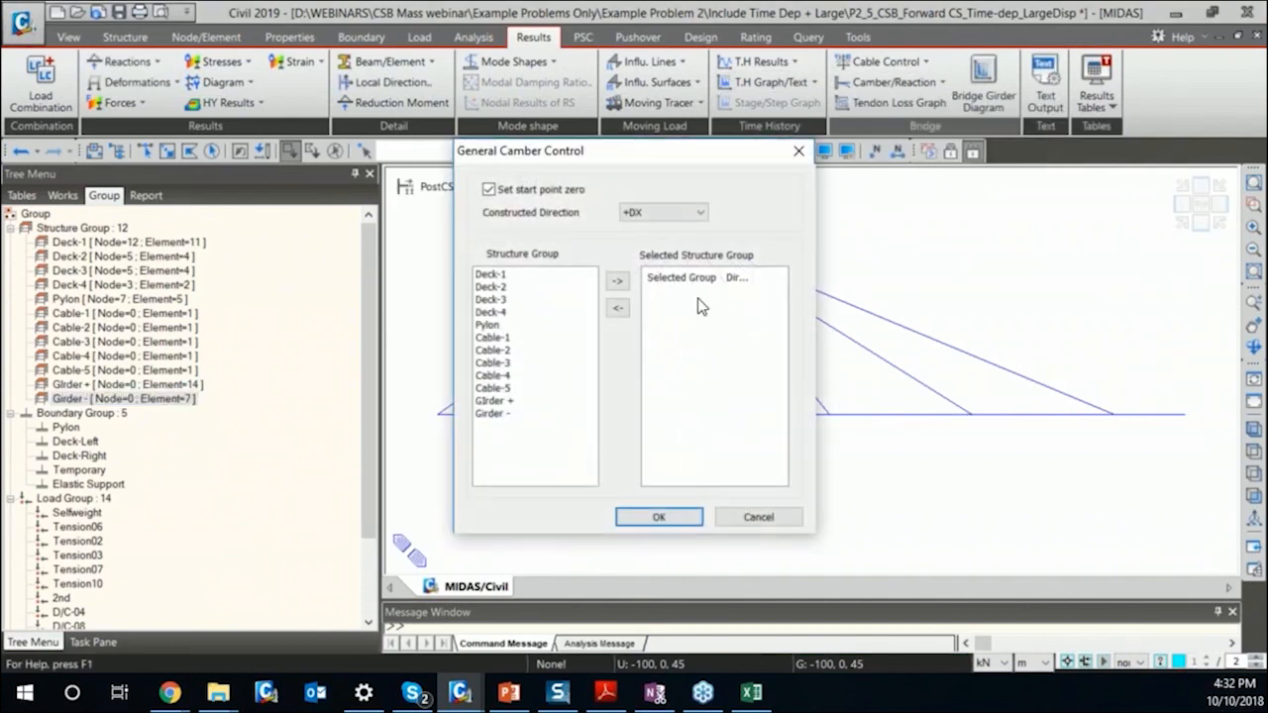
{"action": "left_click", "coordinate": [511, 402]}
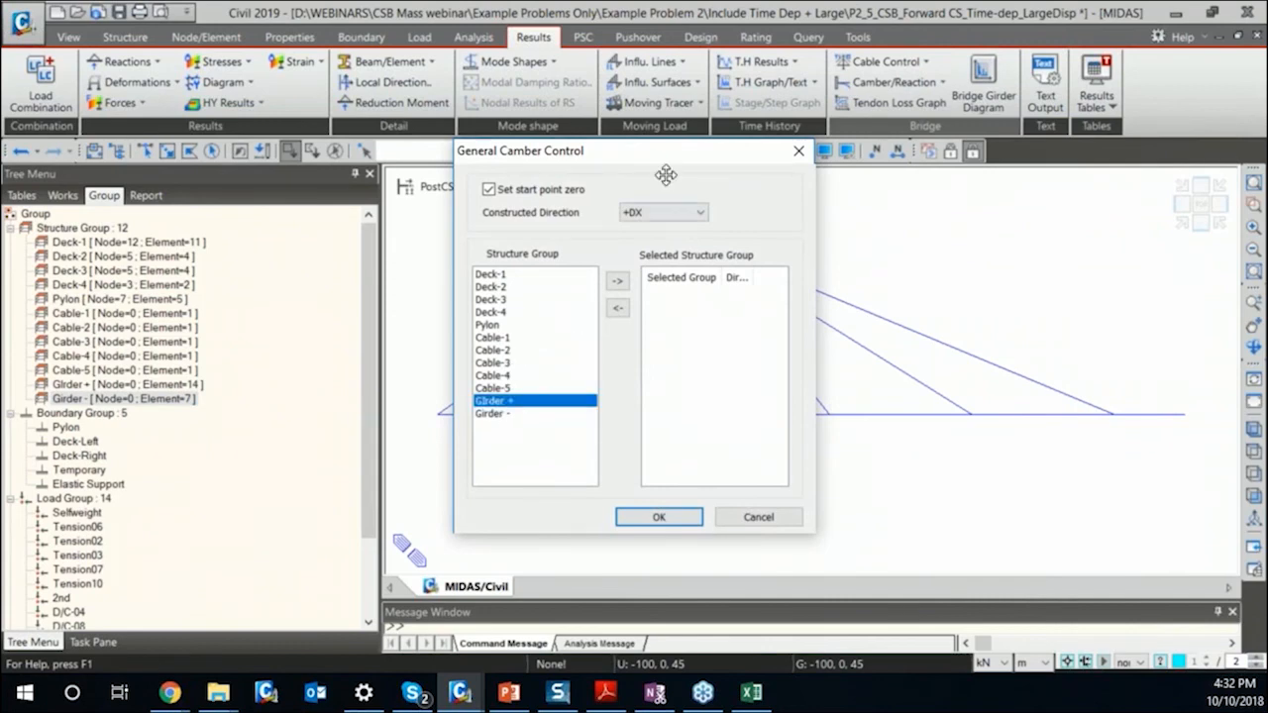
{"action": "left_click", "coordinate": [616, 282]}
Add structure group "Girder -" to the general camber control with constructed direction -DX and apply the settings.
{"action": "left_click", "coordinate": [672, 213]}
{"action": "left_click", "coordinate": [650, 234]}
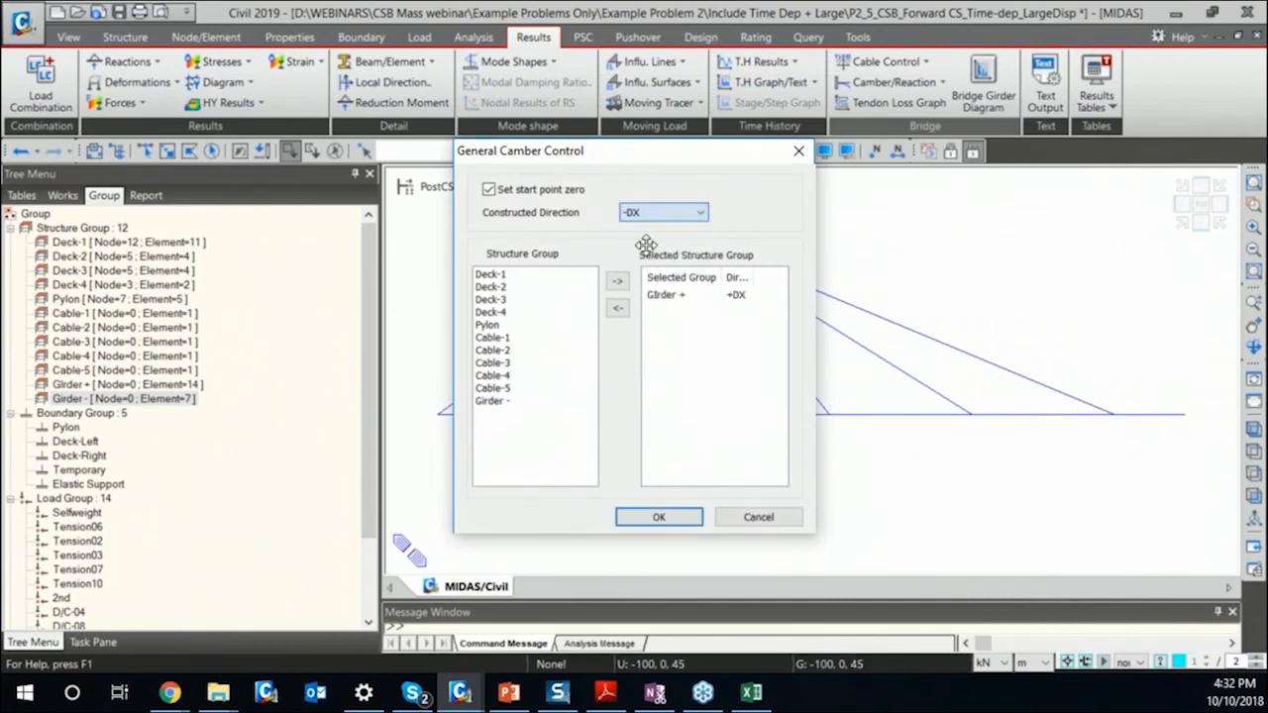
{"action": "left_click", "coordinate": [511, 403]}
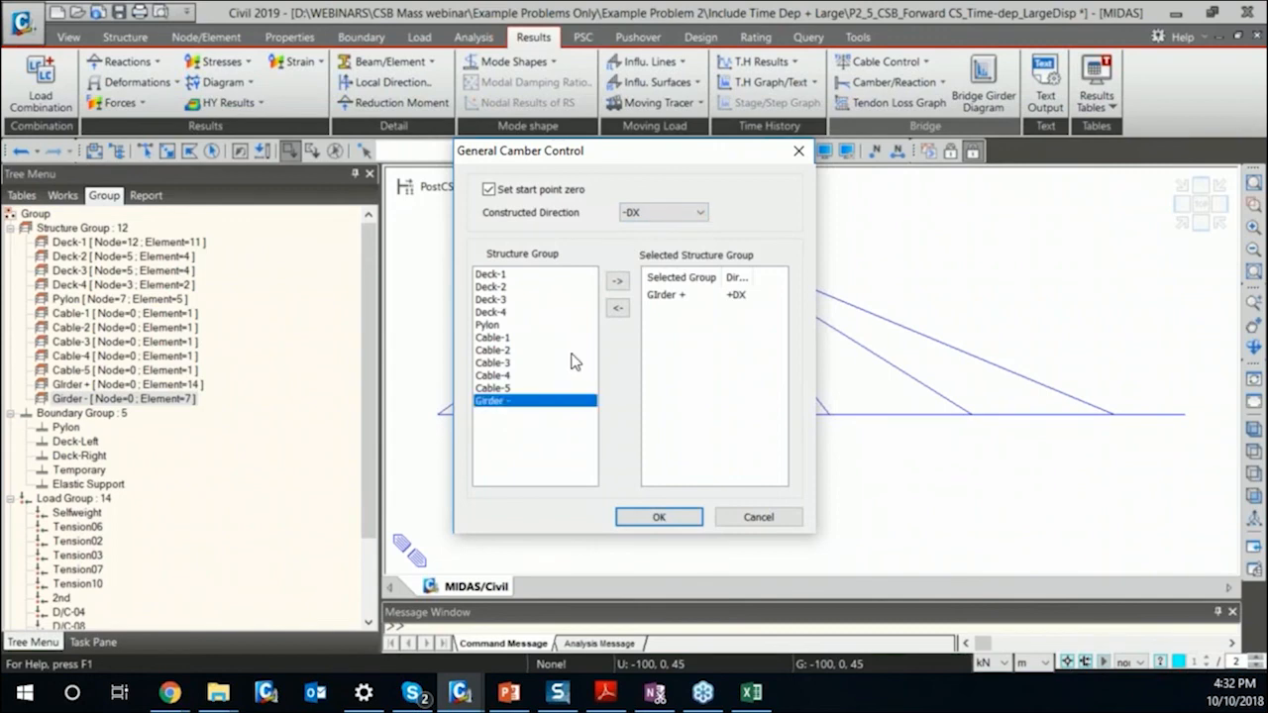
{"action": "left_click", "coordinate": [620, 283]}
{"action": "left_click", "coordinate": [679, 522]}
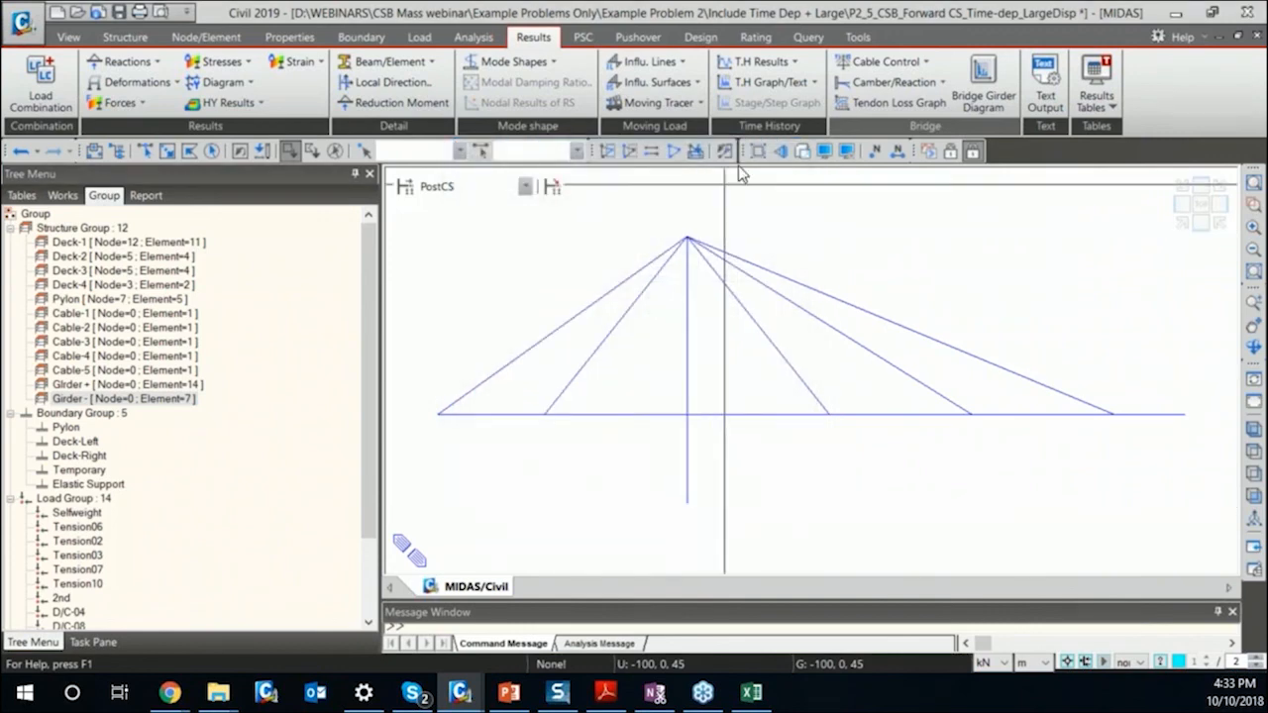
Try to display the general camber graph for the Summation load case.
{"action": "left_click", "coordinate": [912, 86]}
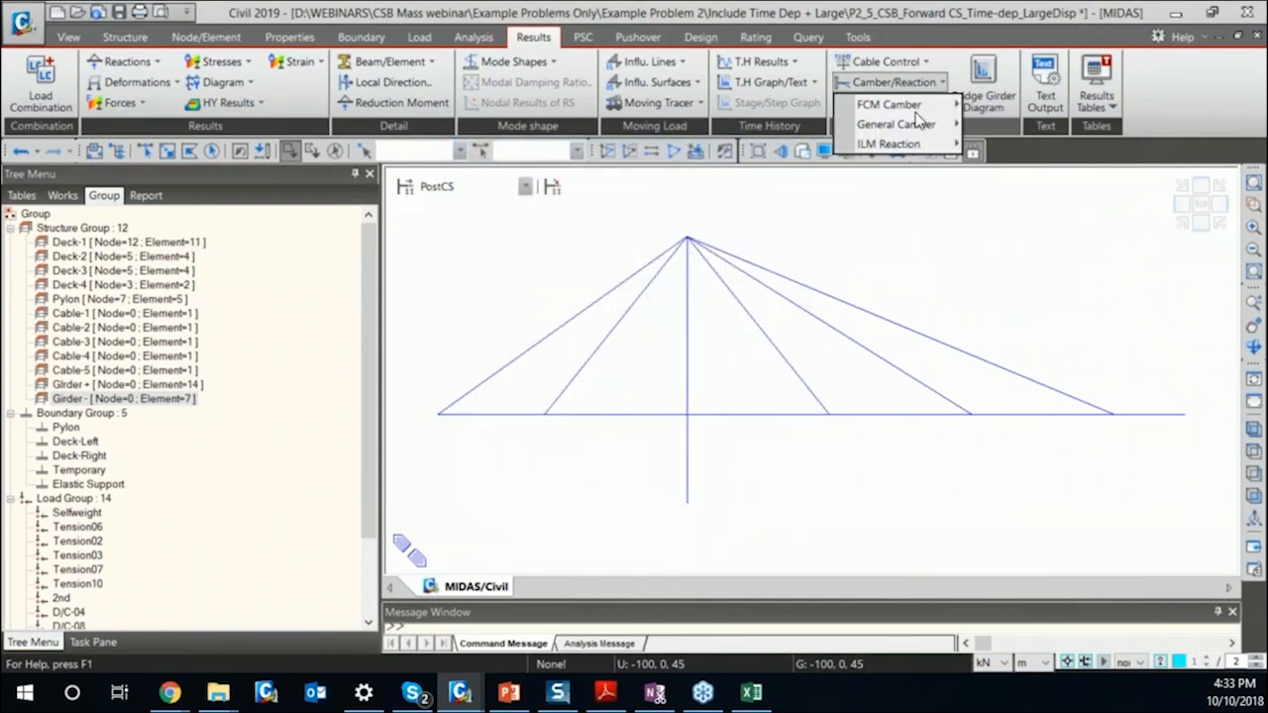
{"action": "mouse_move", "coordinate": [926, 124]}
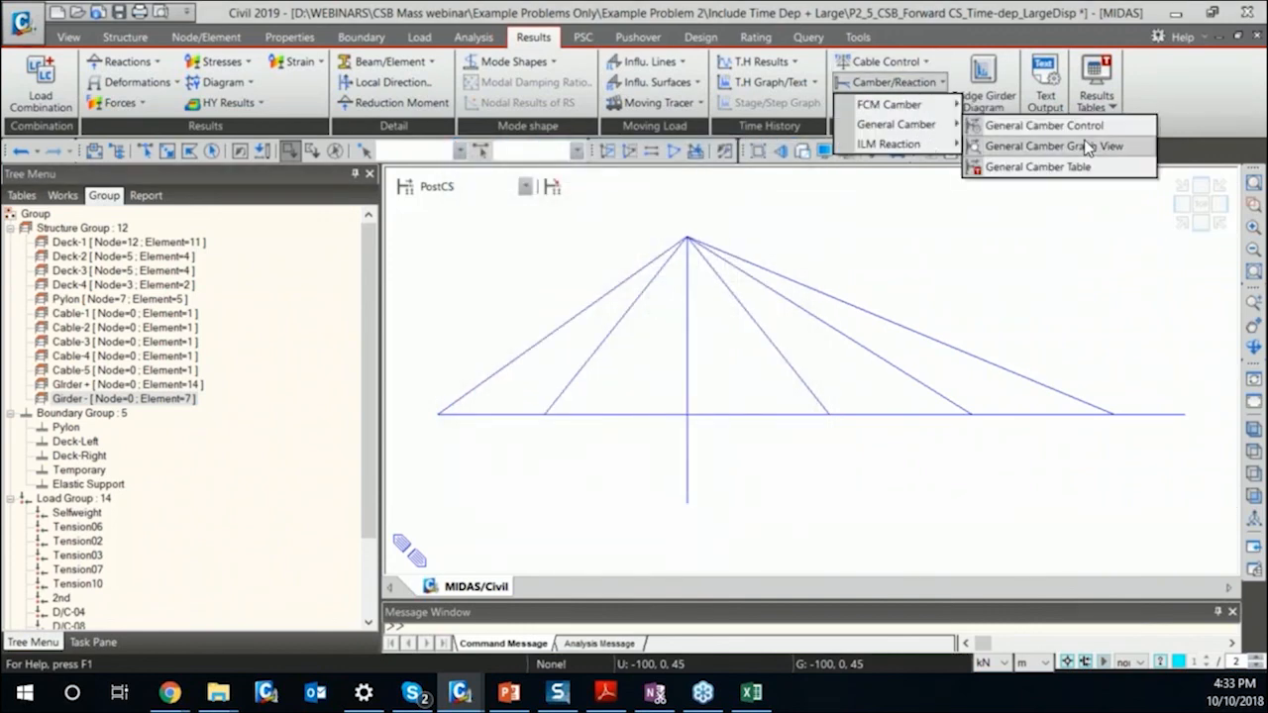
{"action": "left_click", "coordinate": [1121, 148]}
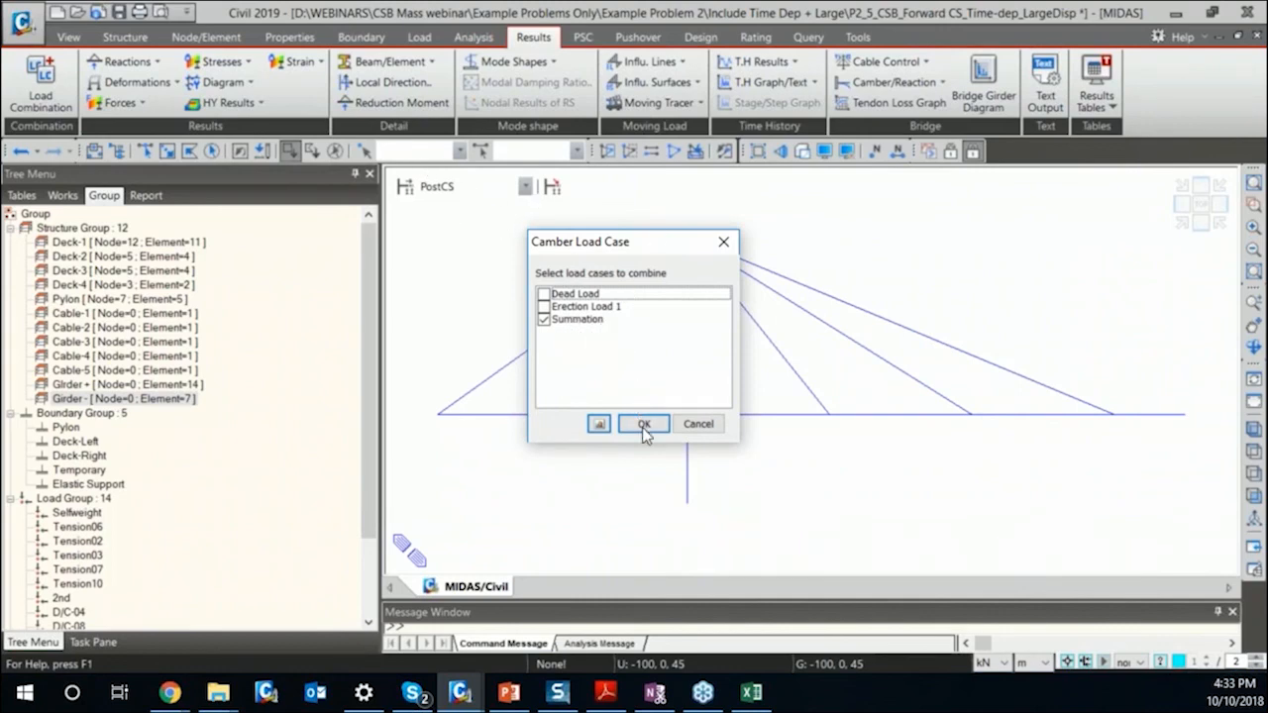
{"action": "left_click", "coordinate": [572, 309]}
{"action": "left_click", "coordinate": [574, 319]}
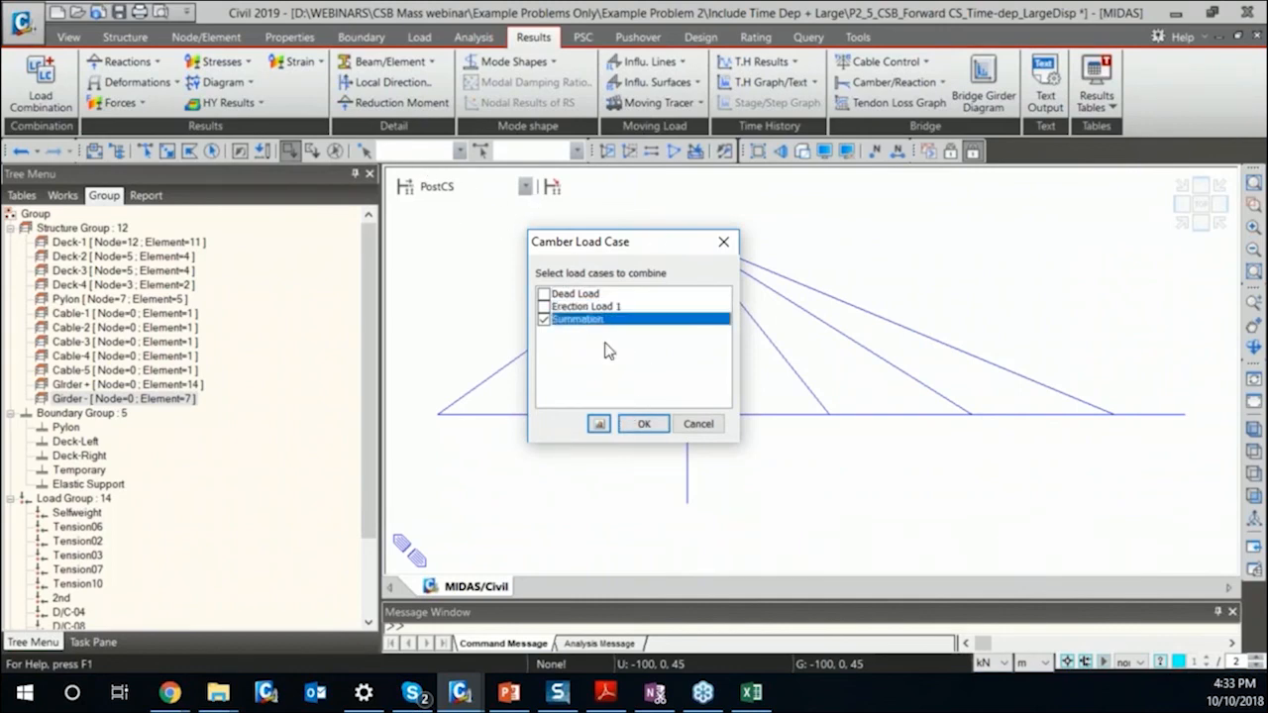
{"action": "left_click", "coordinate": [644, 424]}
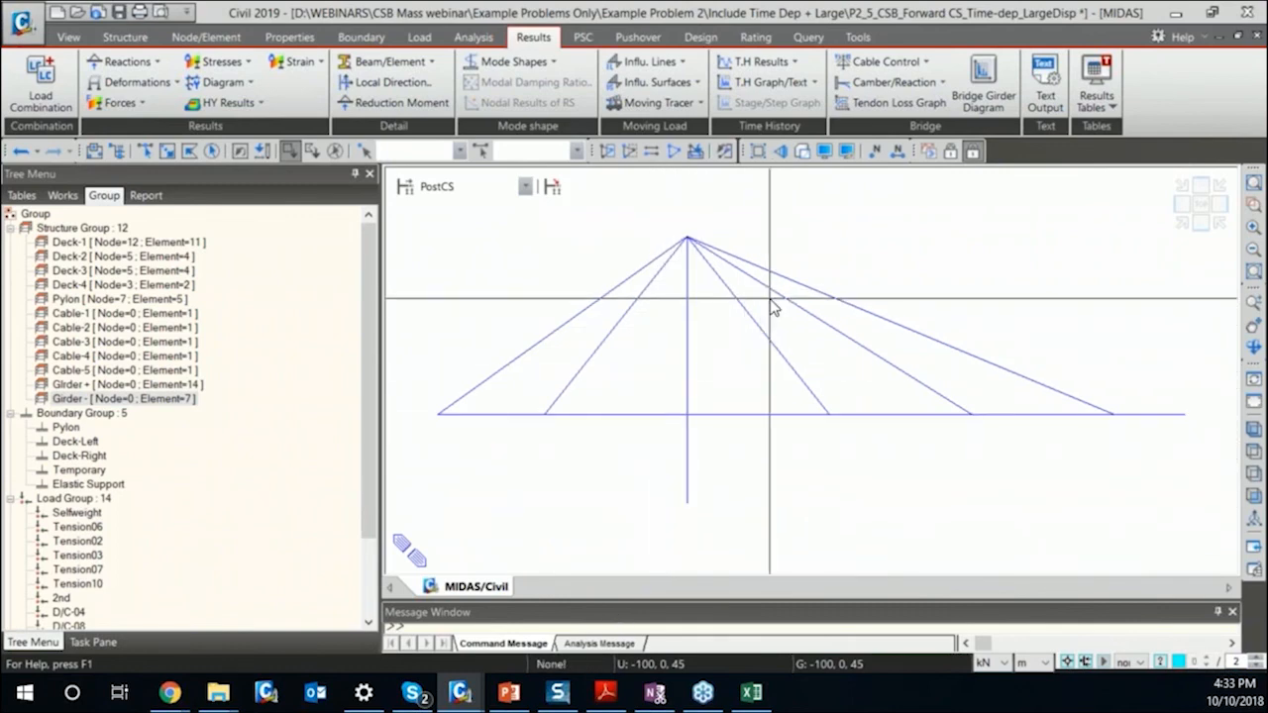
Request the general camber graph once more and bring up the tree of the model's defined data.
{"action": "left_click", "coordinate": [892, 82]}
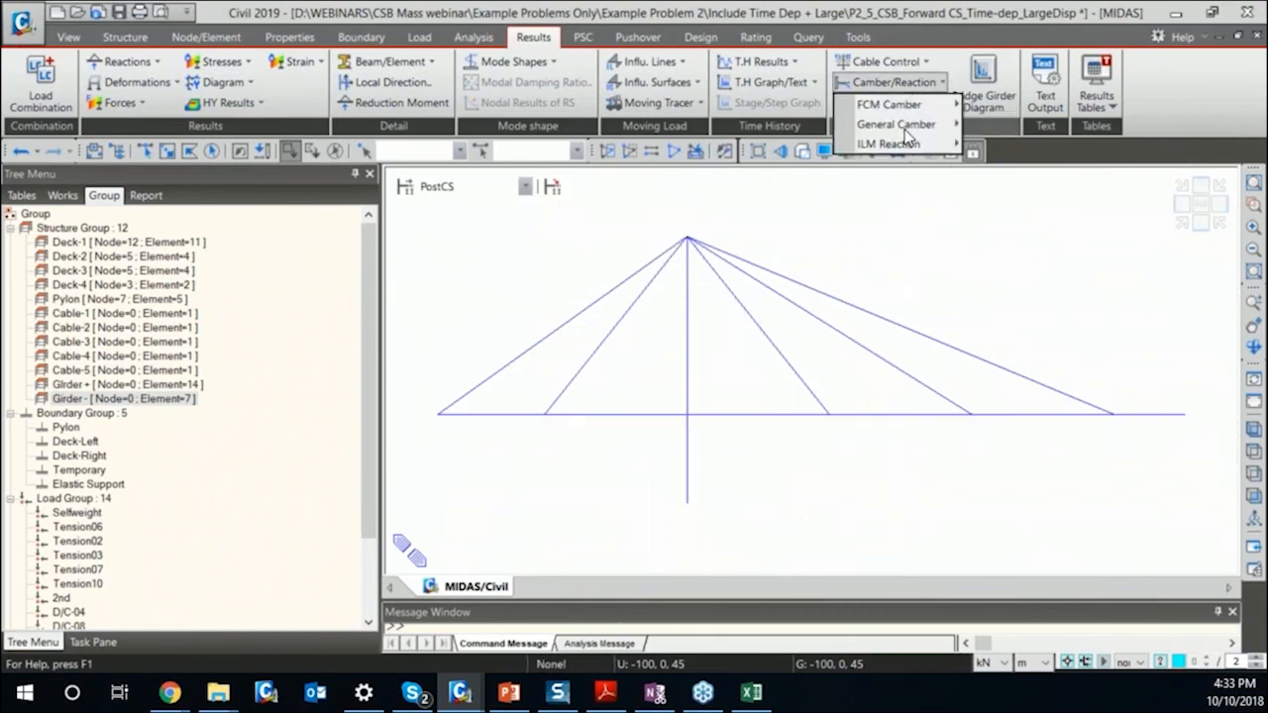
{"action": "mouse_move", "coordinate": [909, 125]}
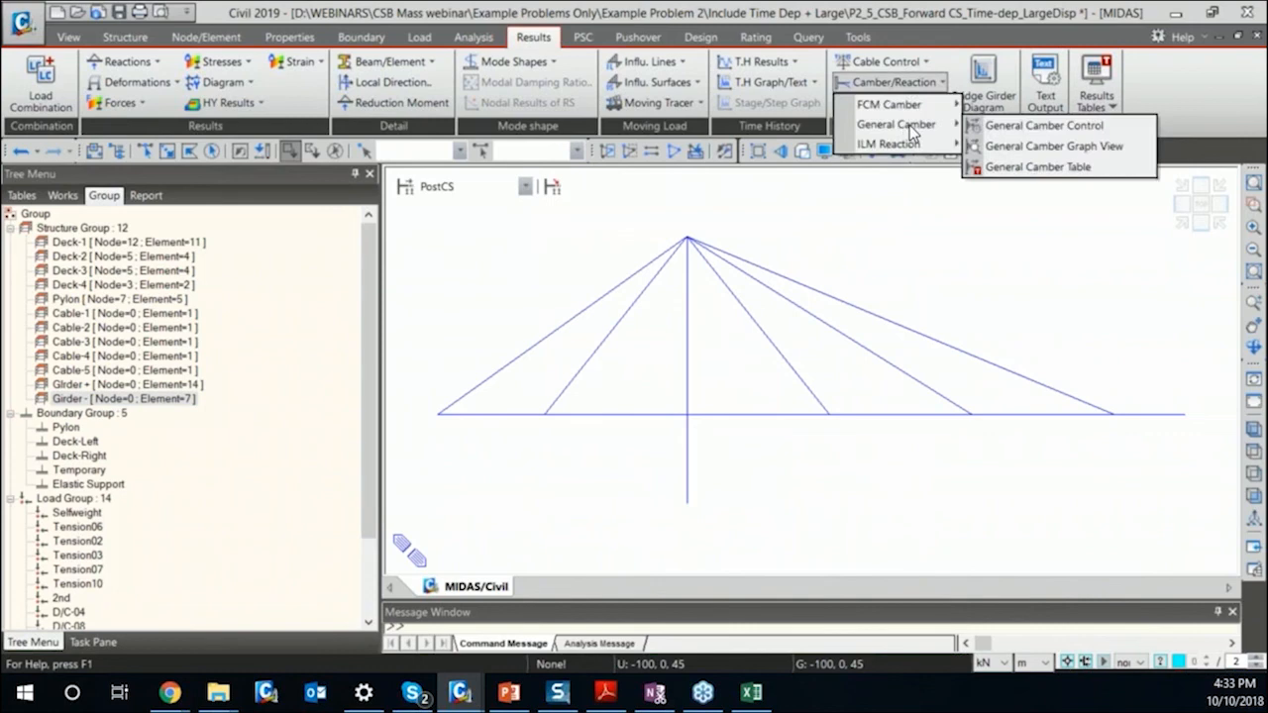
{"action": "left_click", "coordinate": [1036, 148]}
{"action": "left_click", "coordinate": [636, 420]}
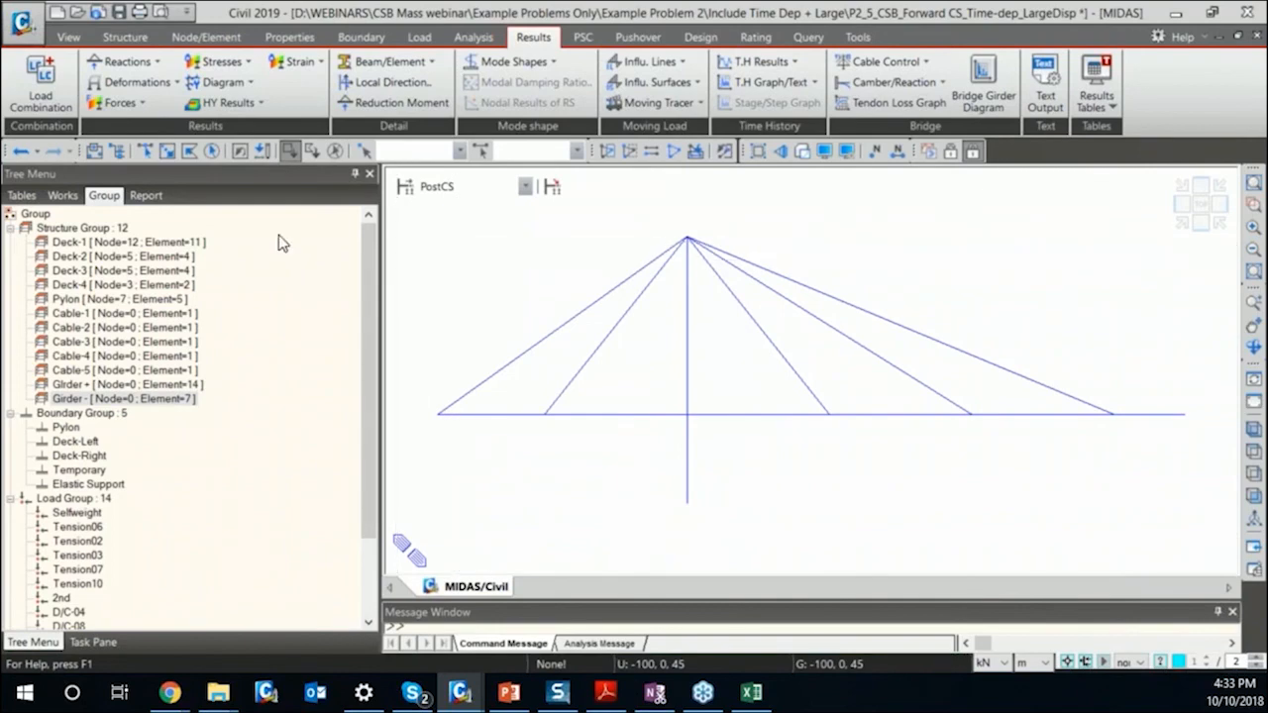
{"action": "left_click", "coordinate": [62, 195]}
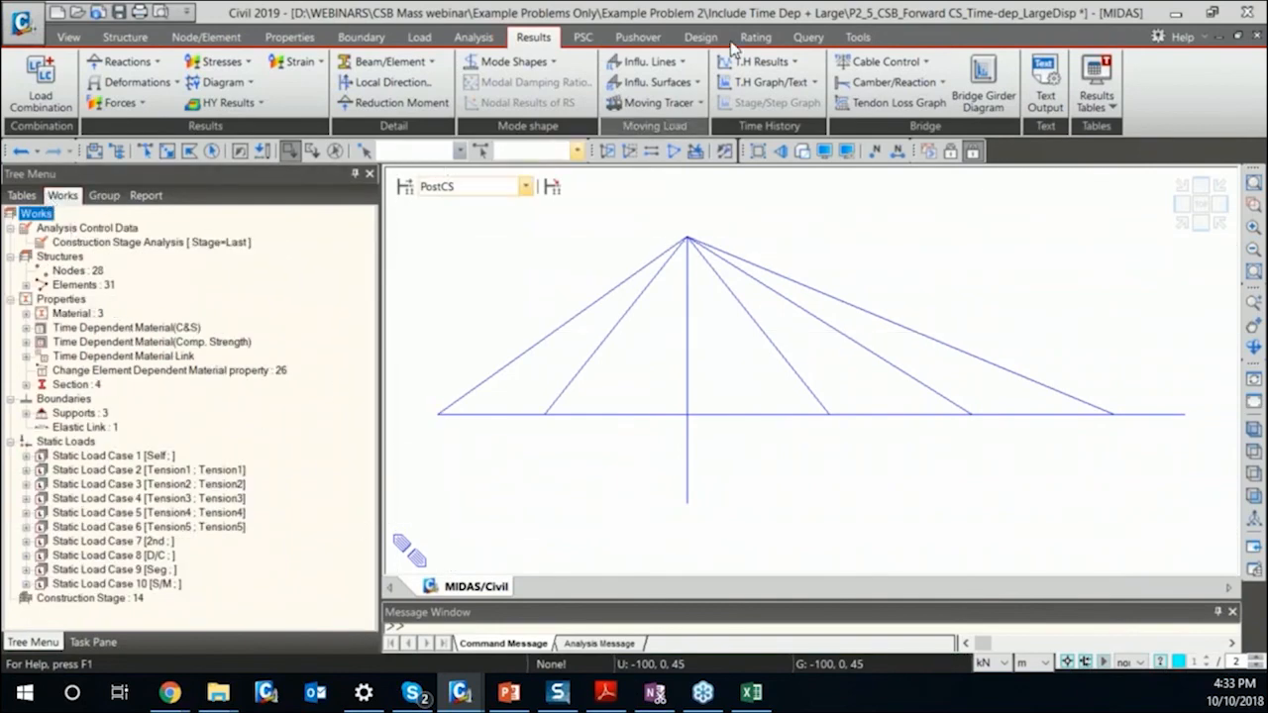
Enlarge the message window to read the messages and select the elements of structure group GIrder + from the model's groups.
{"action": "left_click_drag", "start_coordinate": [554, 602], "coordinate": [580, 464]}
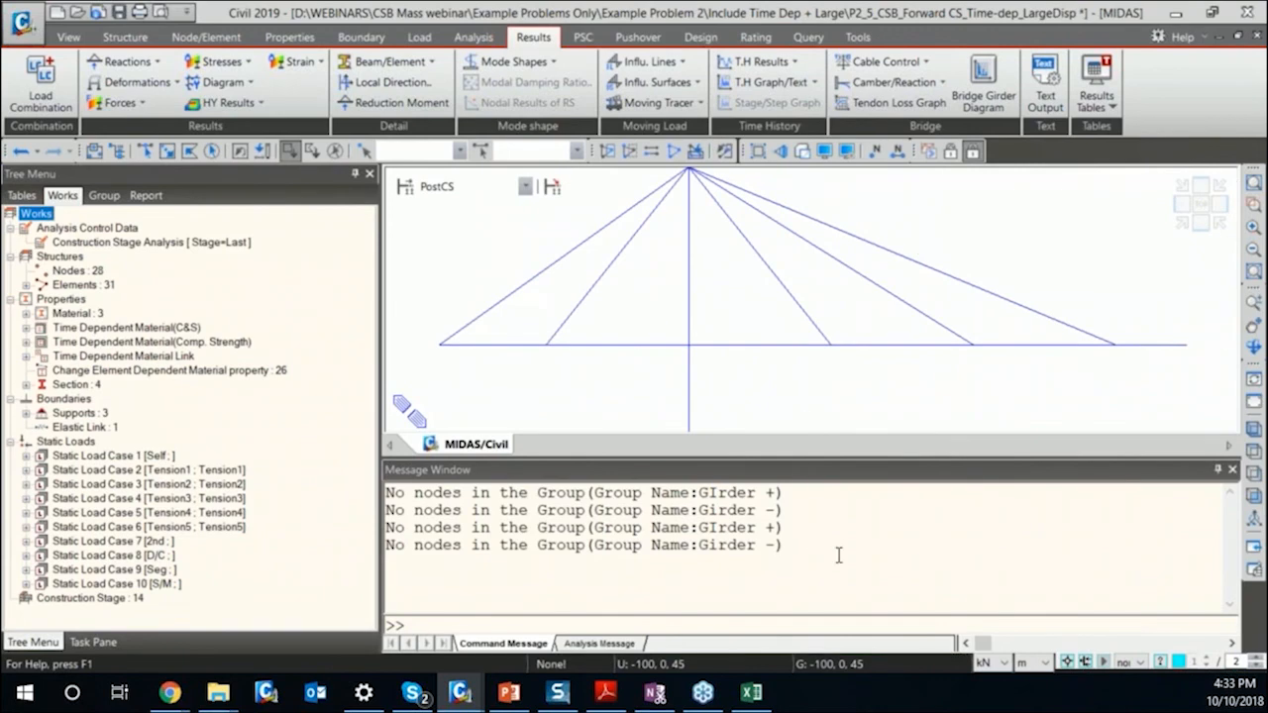
{"action": "left_click", "coordinate": [104, 195]}
{"action": "double_click", "coordinate": [158, 384]}
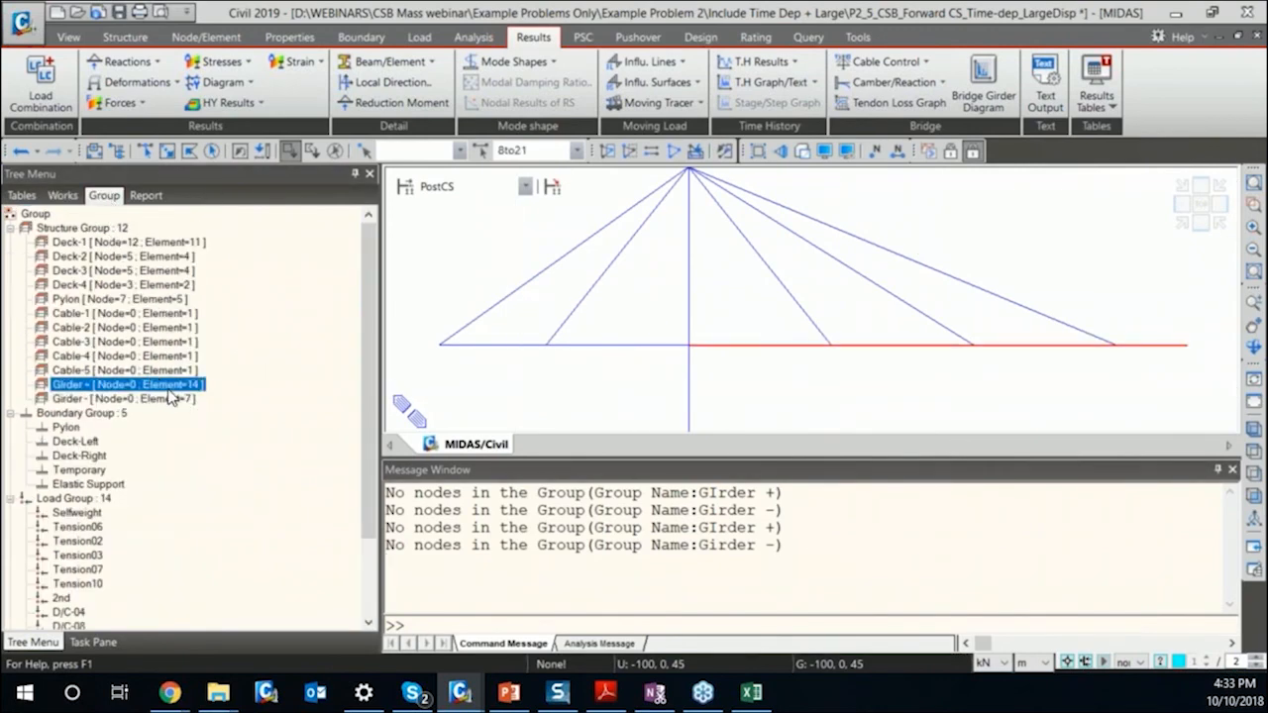
Try to isolate the GIrder + elements and assign all their nodes to that group in the PostCS stage.
{"action": "left_click", "coordinate": [627, 159]}
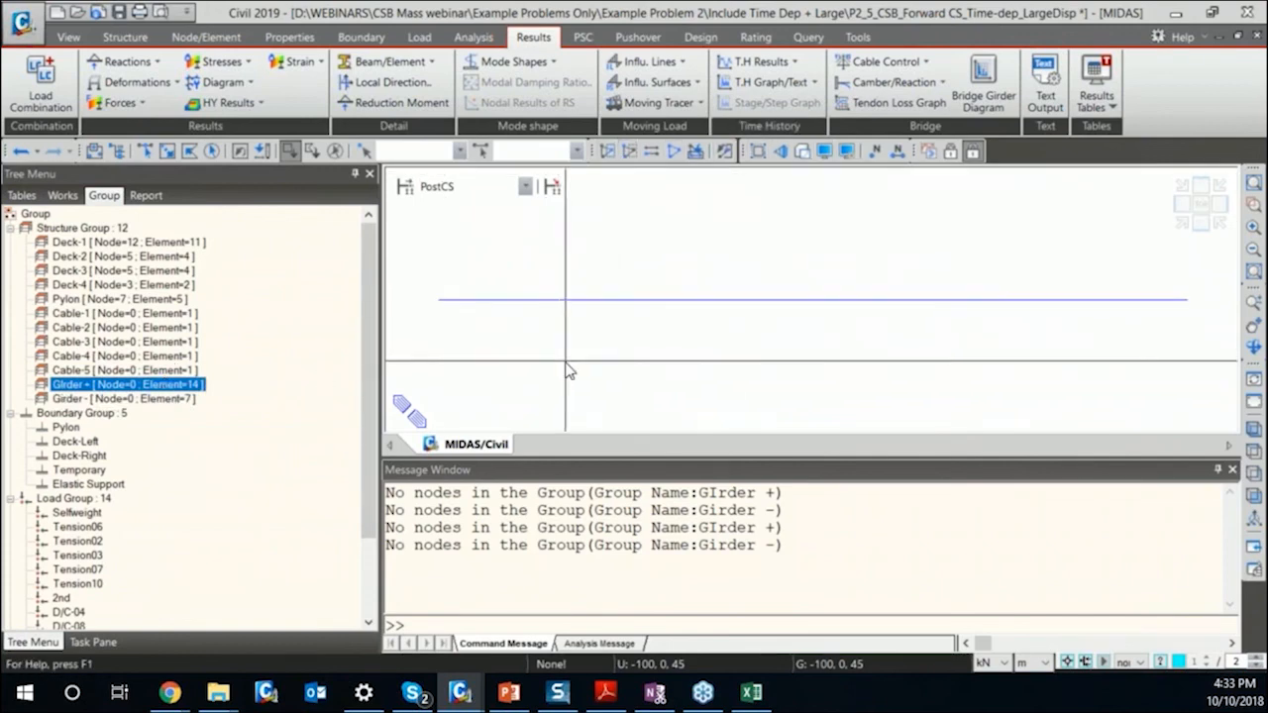
{"action": "key", "text": "ctrl+shift+a"}
{"action": "left_click_drag", "start_coordinate": [177, 387], "coordinate": [816, 336]}
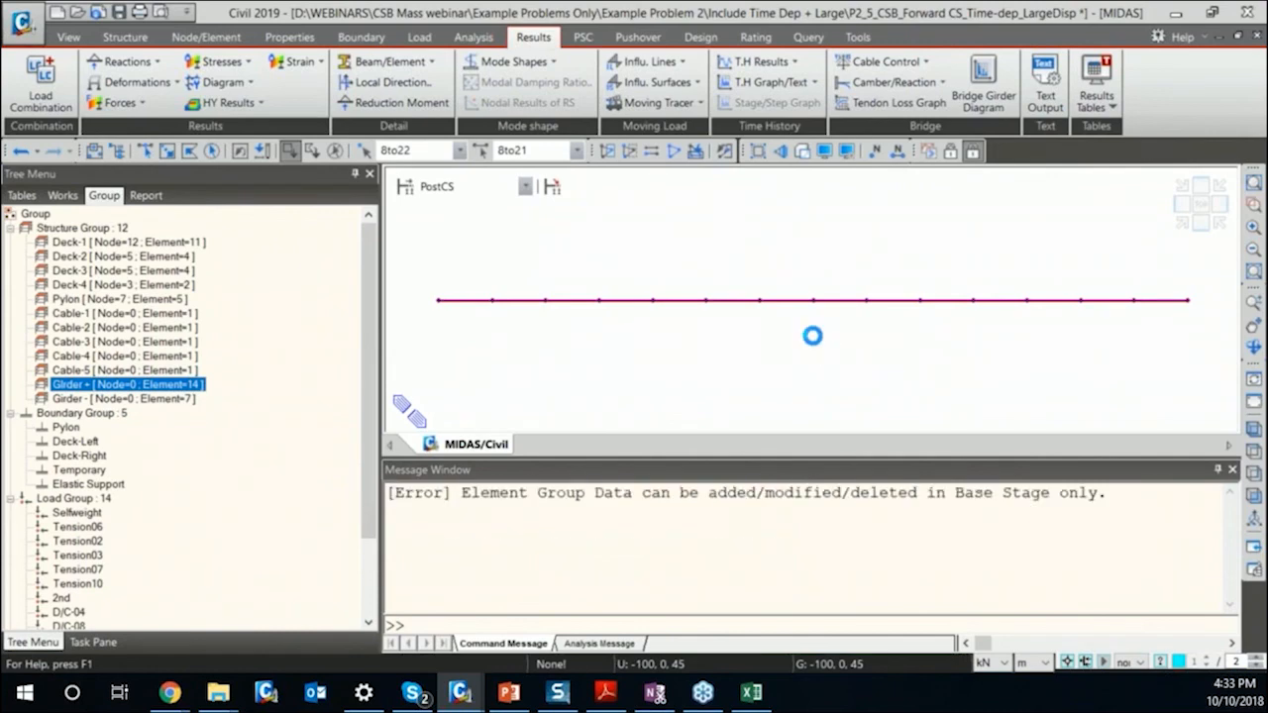
Return to preprocessing mode, isolate the GIrder + elements, assign all their nodes to structure group GIrder +, and reactivate the whole model.
{"action": "left_click", "coordinate": [936, 149]}
{"action": "left_click", "coordinate": [176, 384]}
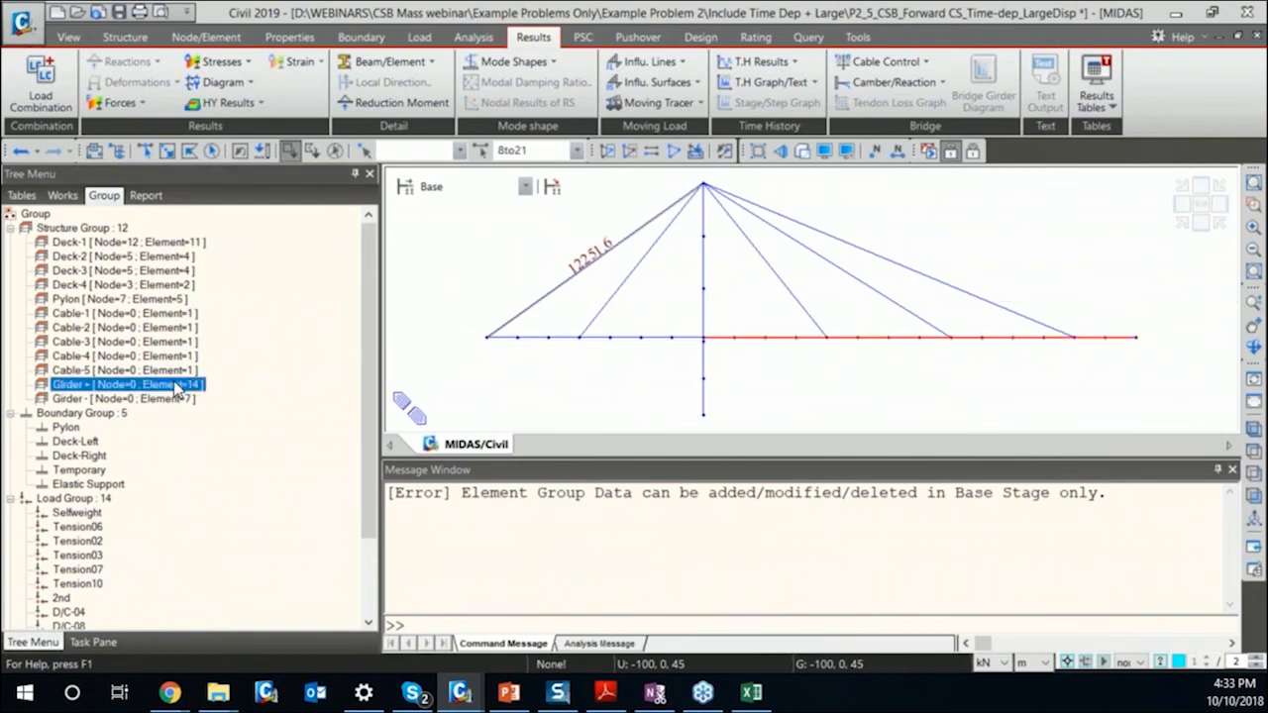
{"action": "left_click", "coordinate": [609, 151]}
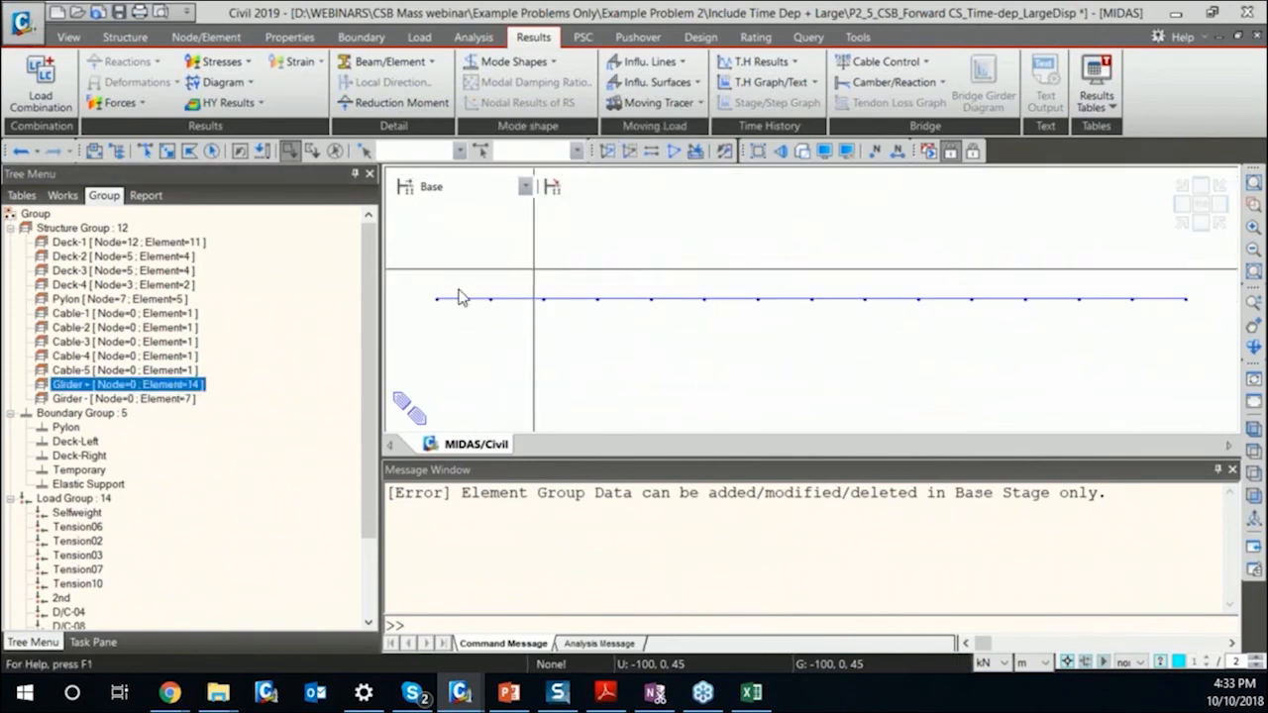
{"action": "left_click", "coordinate": [215, 152]}
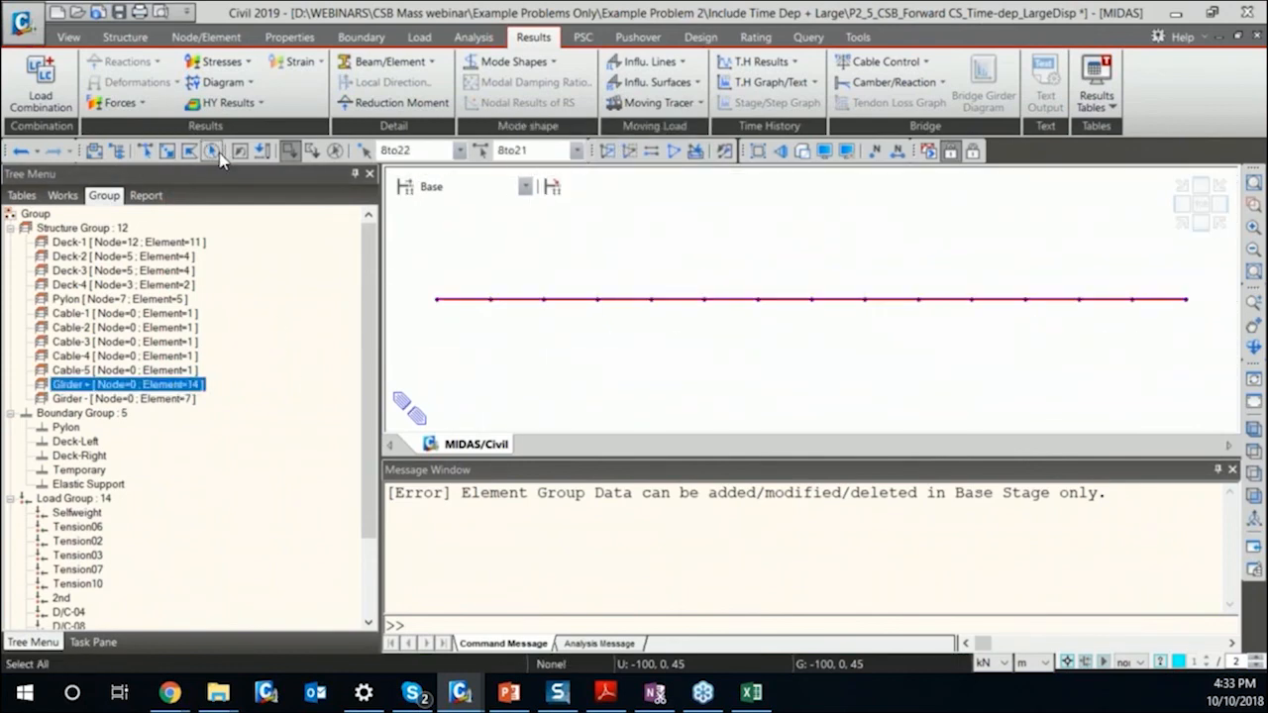
{"action": "left_click_drag", "start_coordinate": [132, 383], "coordinate": [644, 300]}
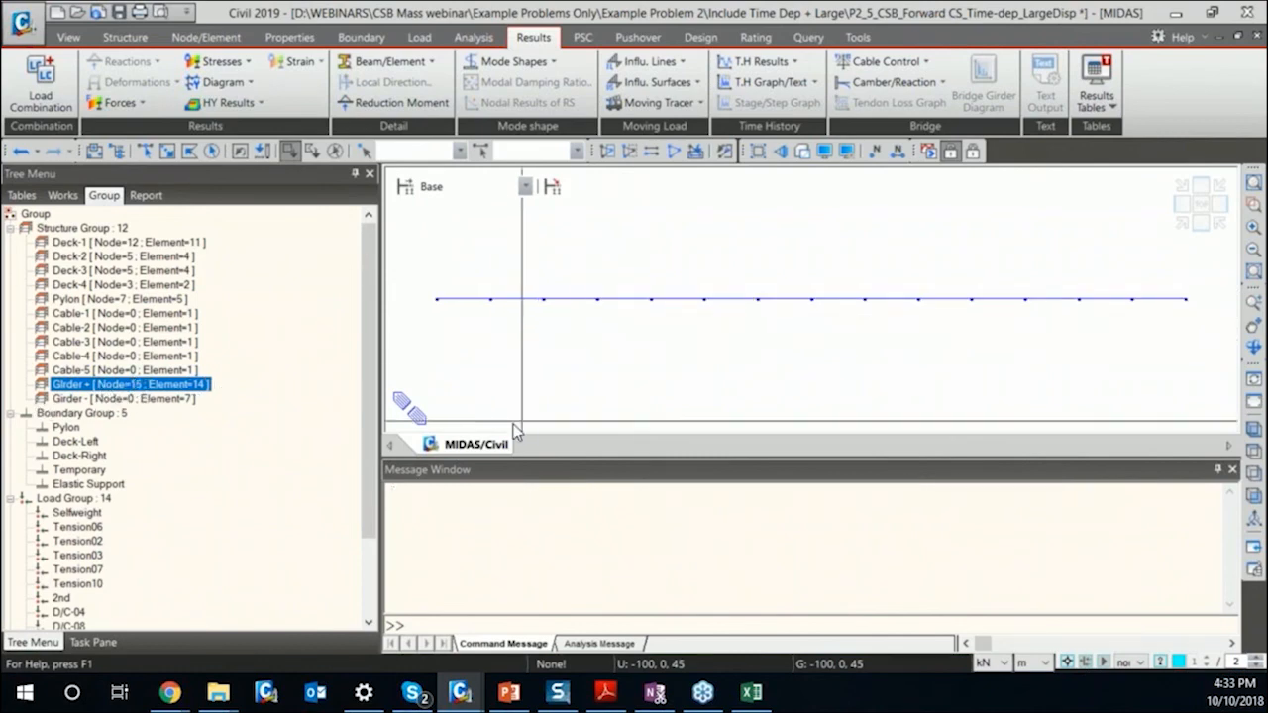
{"action": "key", "text": "ctrl+a"}
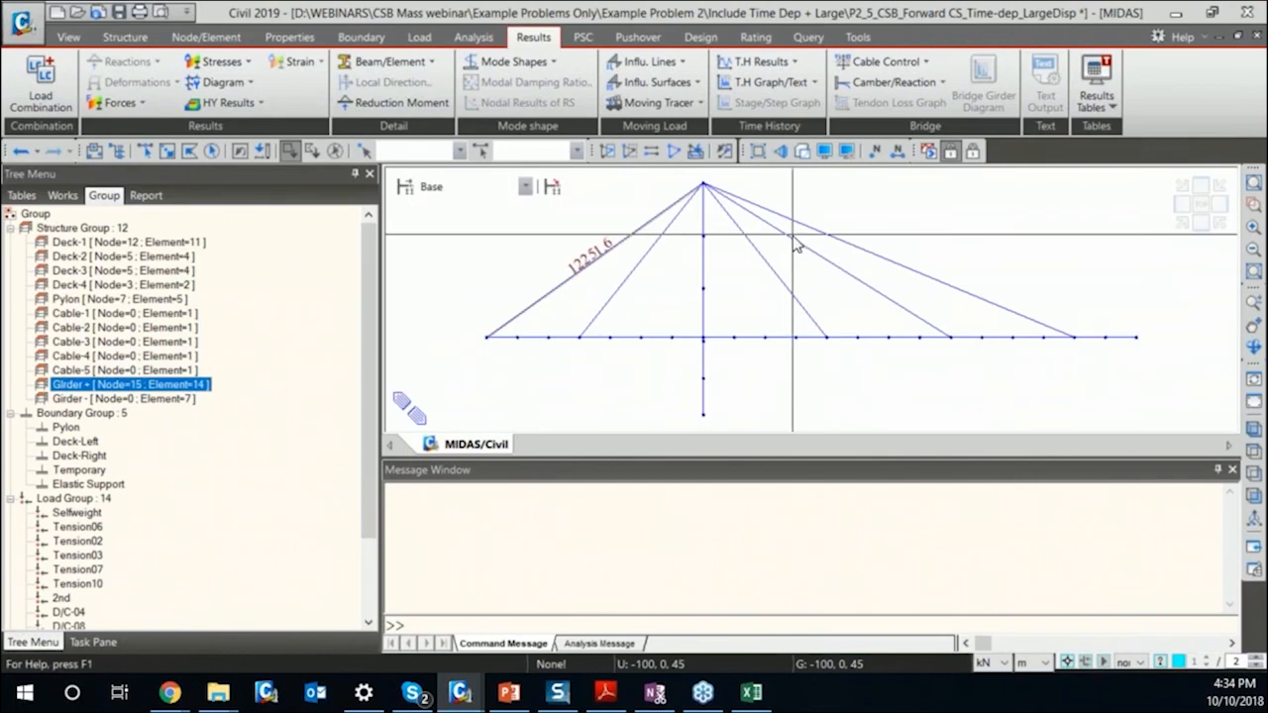
Isolate the Girder - elements, assign all their nodes to structure group Girder -, and reactivate the whole model.
{"action": "left_click", "coordinate": [163, 399]}
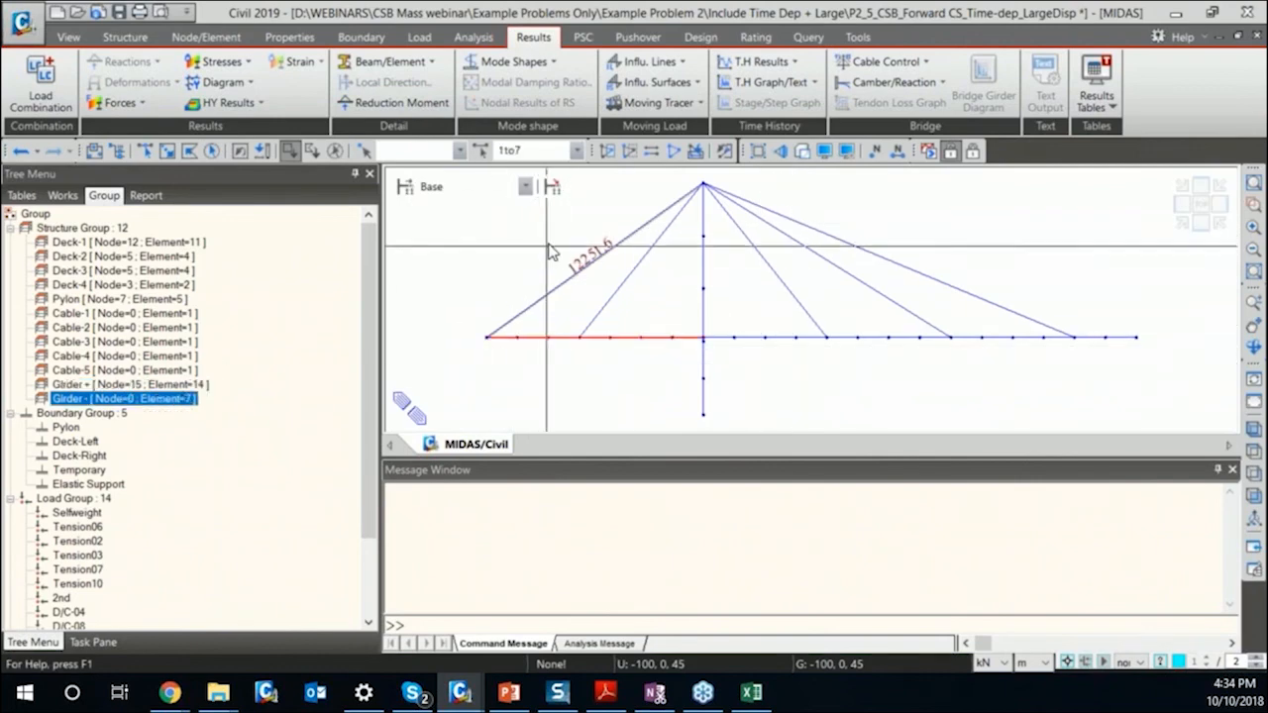
{"action": "key", "text": "F2"}
{"action": "left_click", "coordinate": [212, 151]}
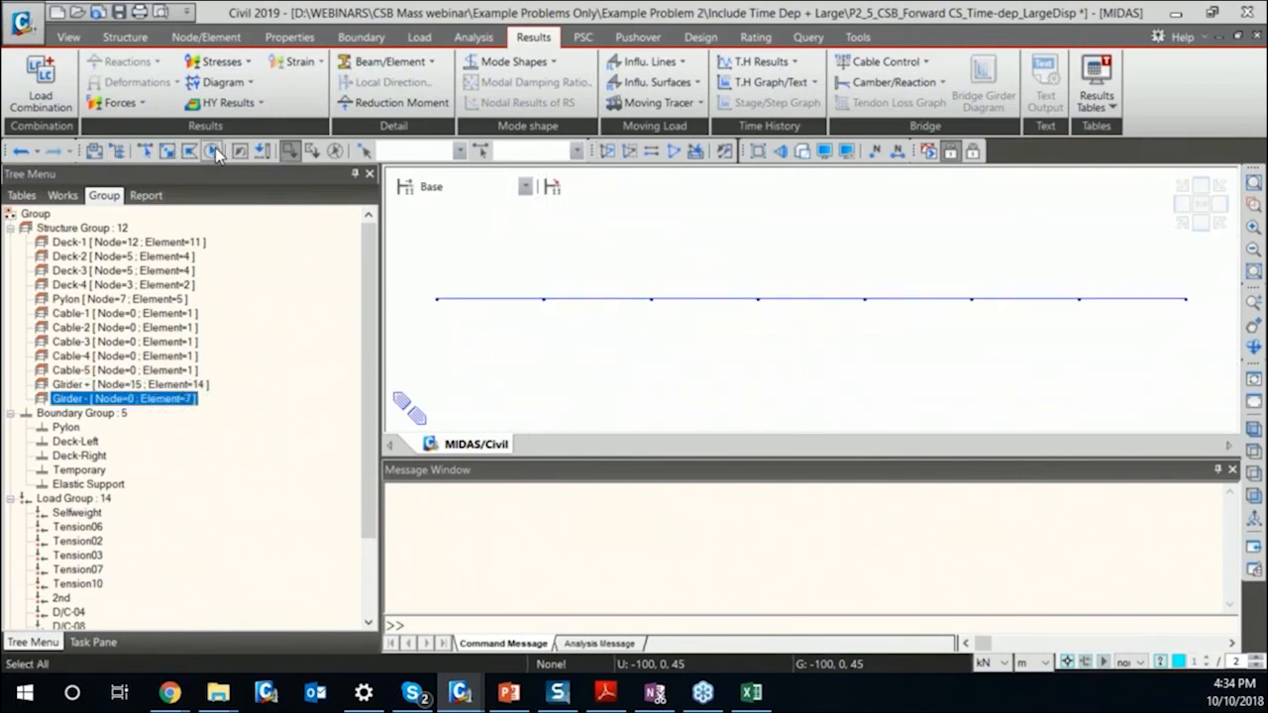
{"action": "left_click_drag", "start_coordinate": [179, 400], "coordinate": [612, 377]}
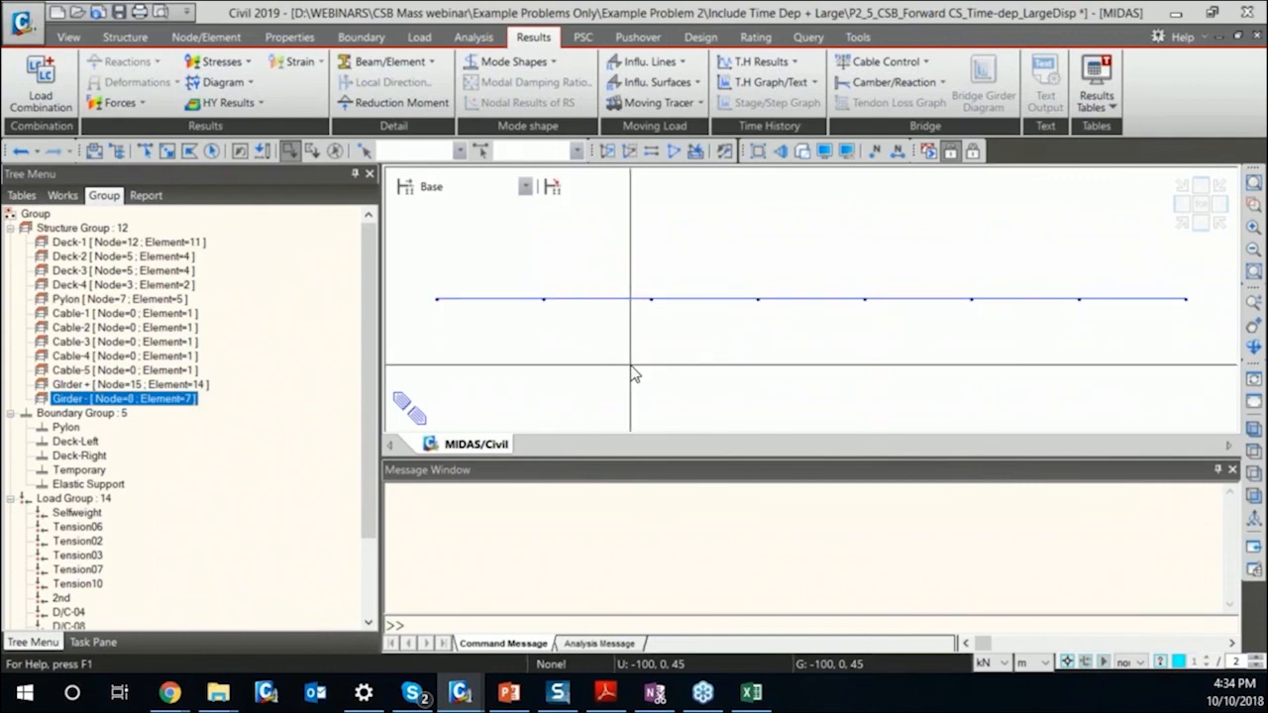
{"action": "key", "text": "ctrl+a"}
Return to post-processing mode and generate the general camber graphs for the Summation load case.
{"action": "left_click", "coordinate": [973, 151]}
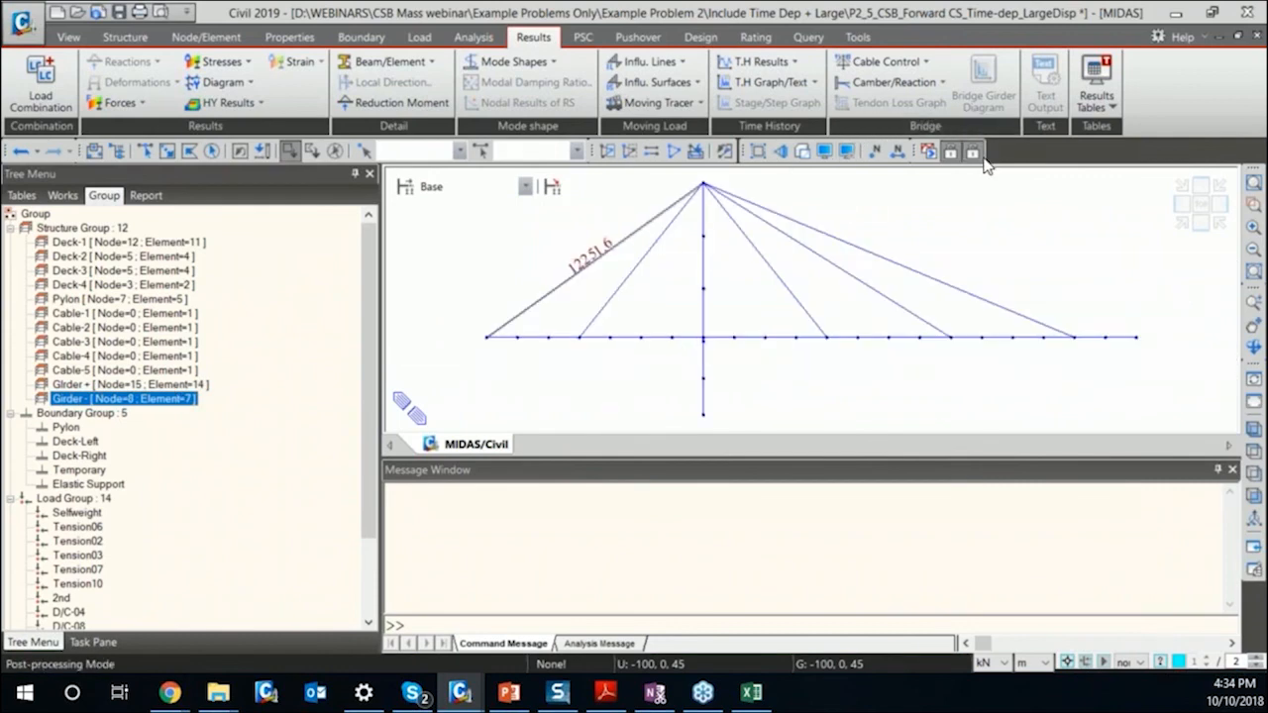
{"action": "left_click", "coordinate": [896, 82]}
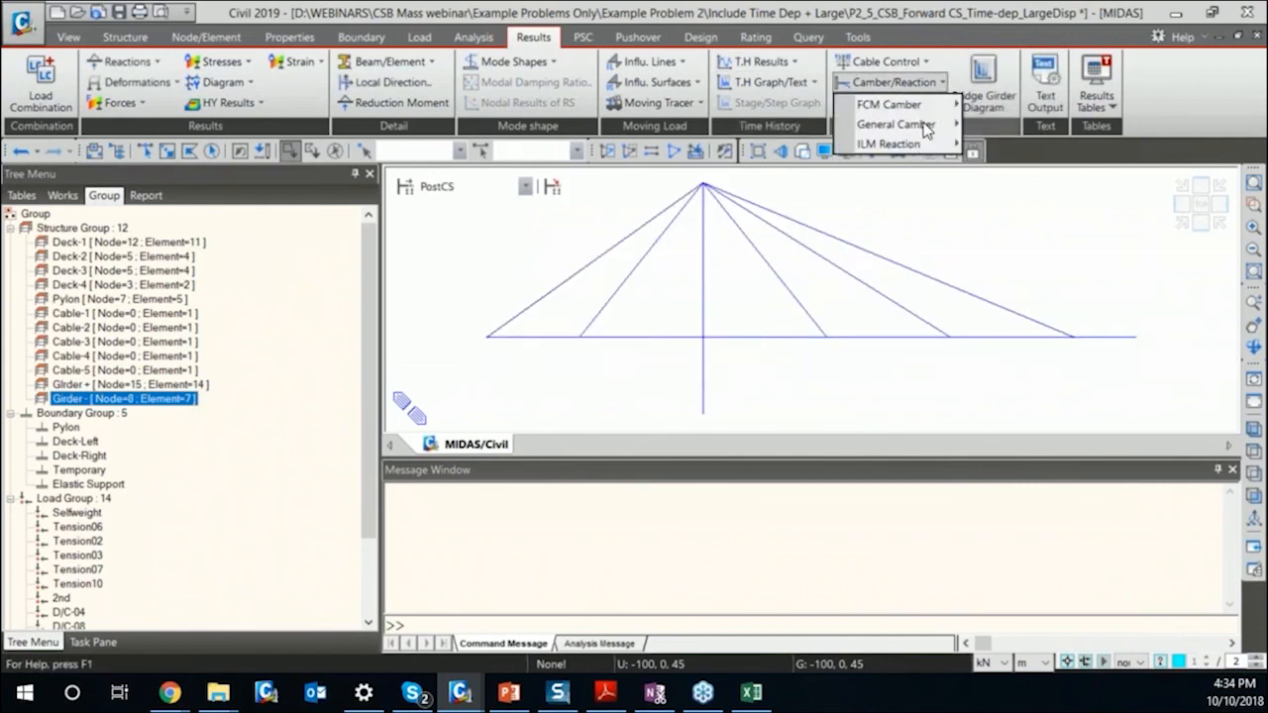
{"action": "mouse_move", "coordinate": [926, 126]}
{"action": "left_click", "coordinate": [1056, 146]}
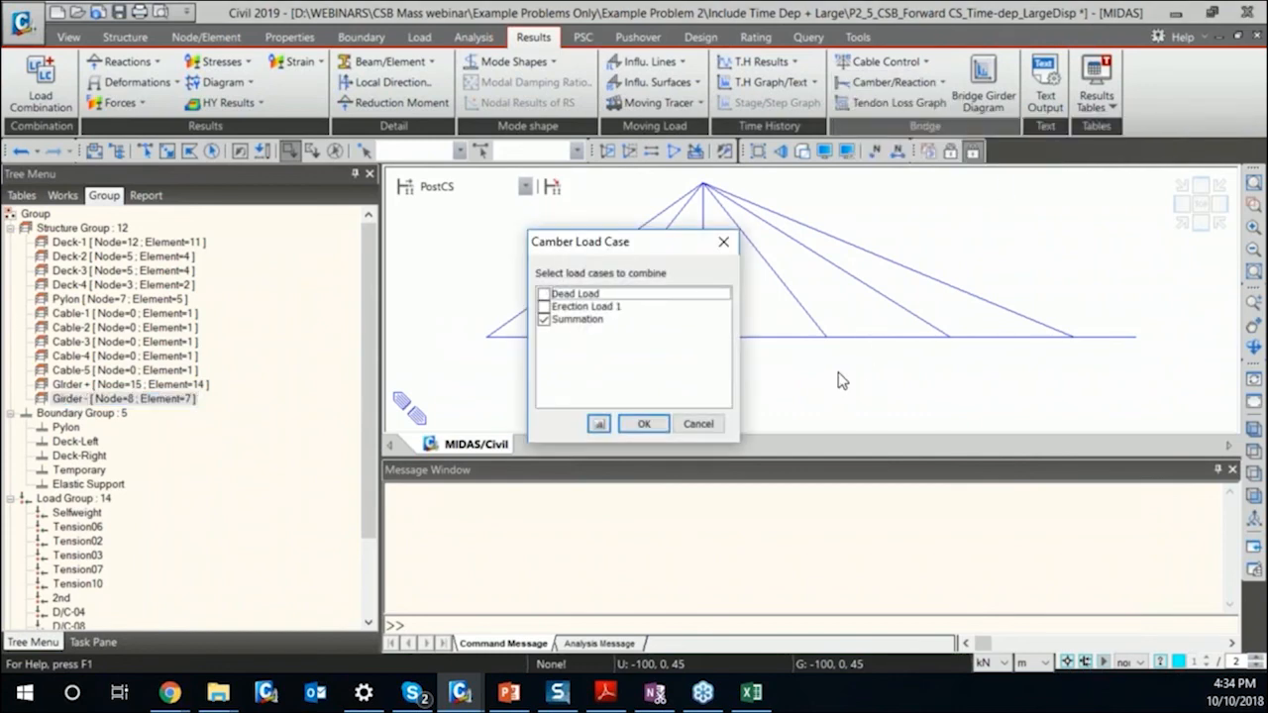
{"action": "left_click", "coordinate": [661, 429]}
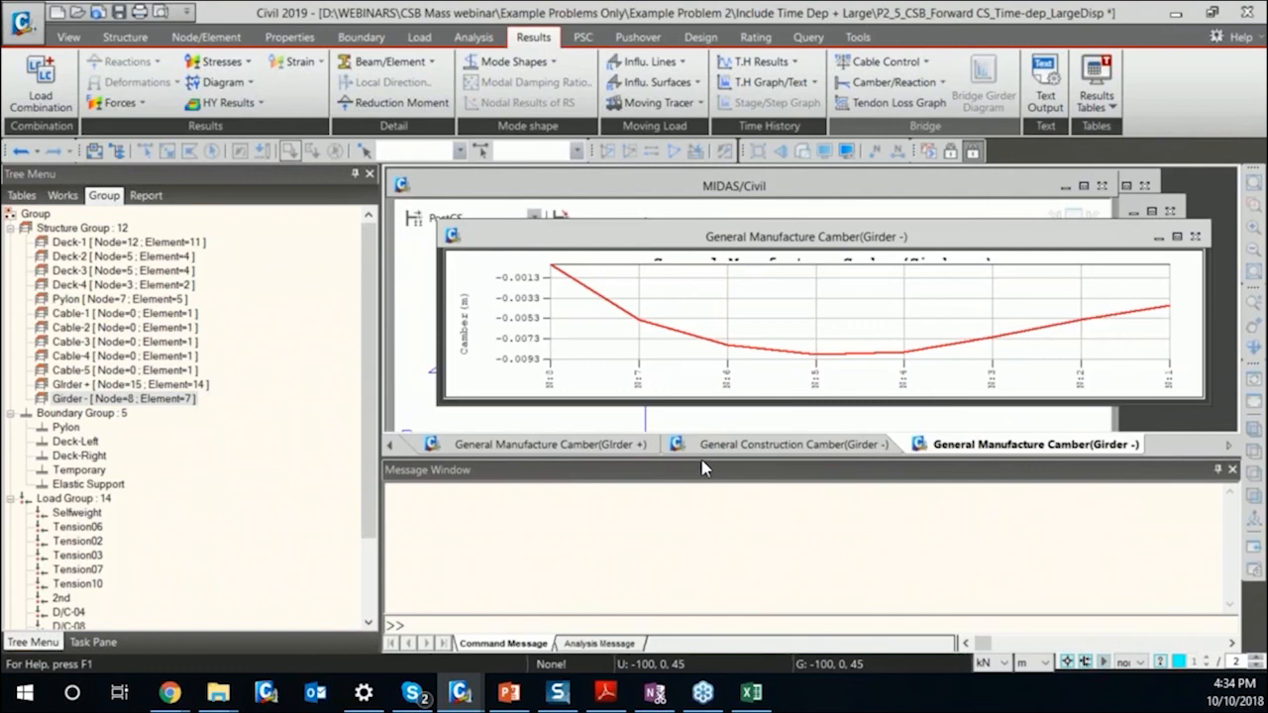
Enlarge the graph area and review the manufacture and construction camber graphs for Girder - and the construction camber graph for GIrder +.
{"action": "left_click_drag", "start_coordinate": [704, 468], "coordinate": [699, 565]}
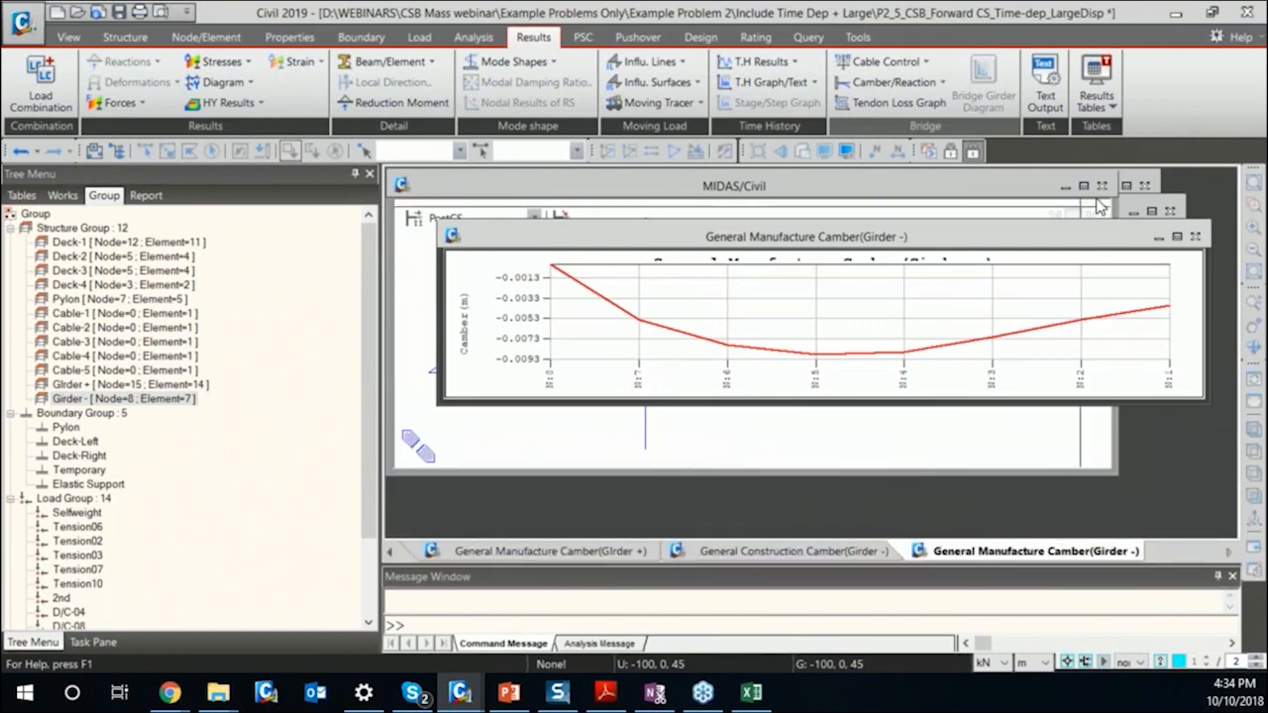
{"action": "left_click", "coordinate": [1177, 238]}
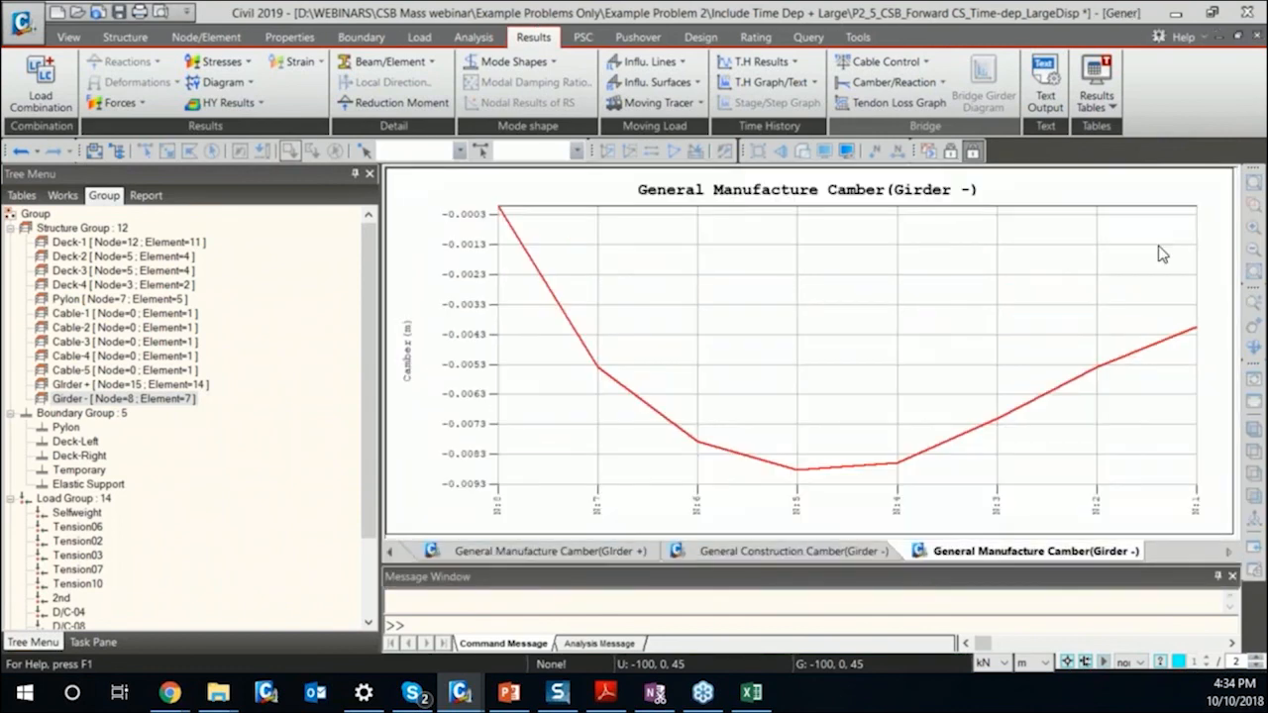
{"action": "left_click", "coordinate": [833, 553]}
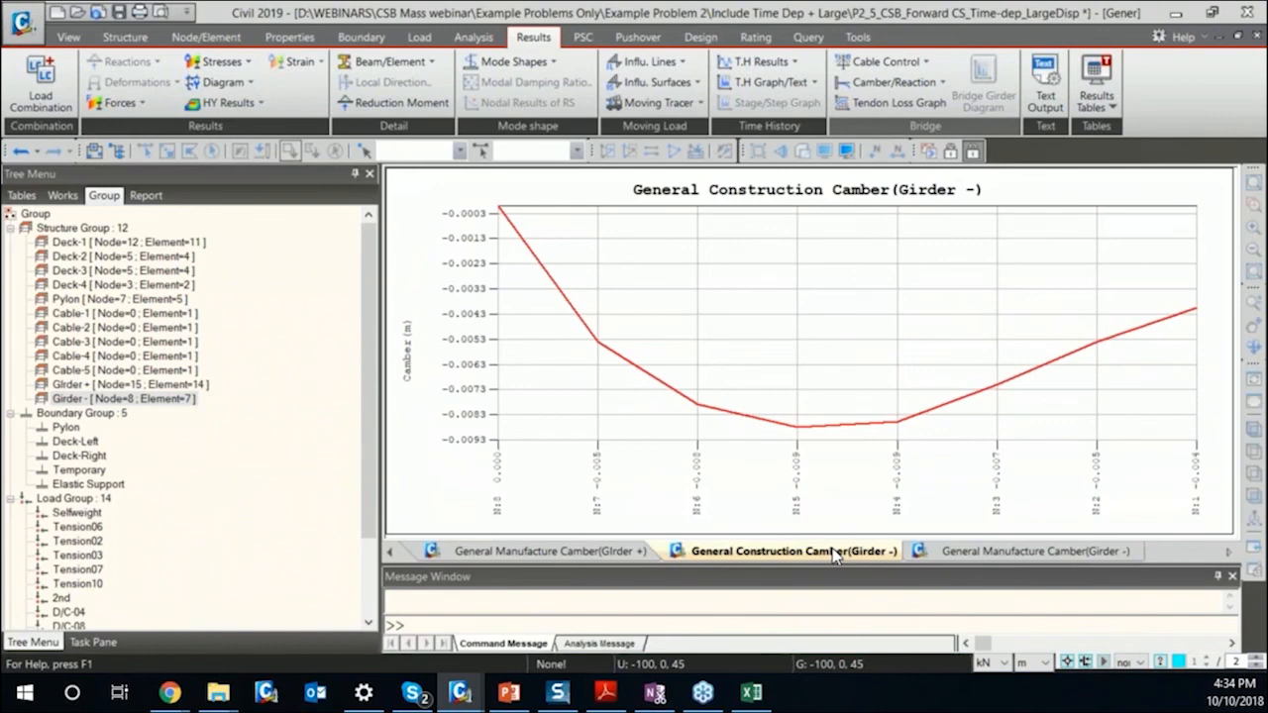
{"action": "left_click", "coordinate": [387, 554]}
{"action": "left_click", "coordinate": [387, 554]}
{"action": "left_click", "coordinate": [617, 553]}
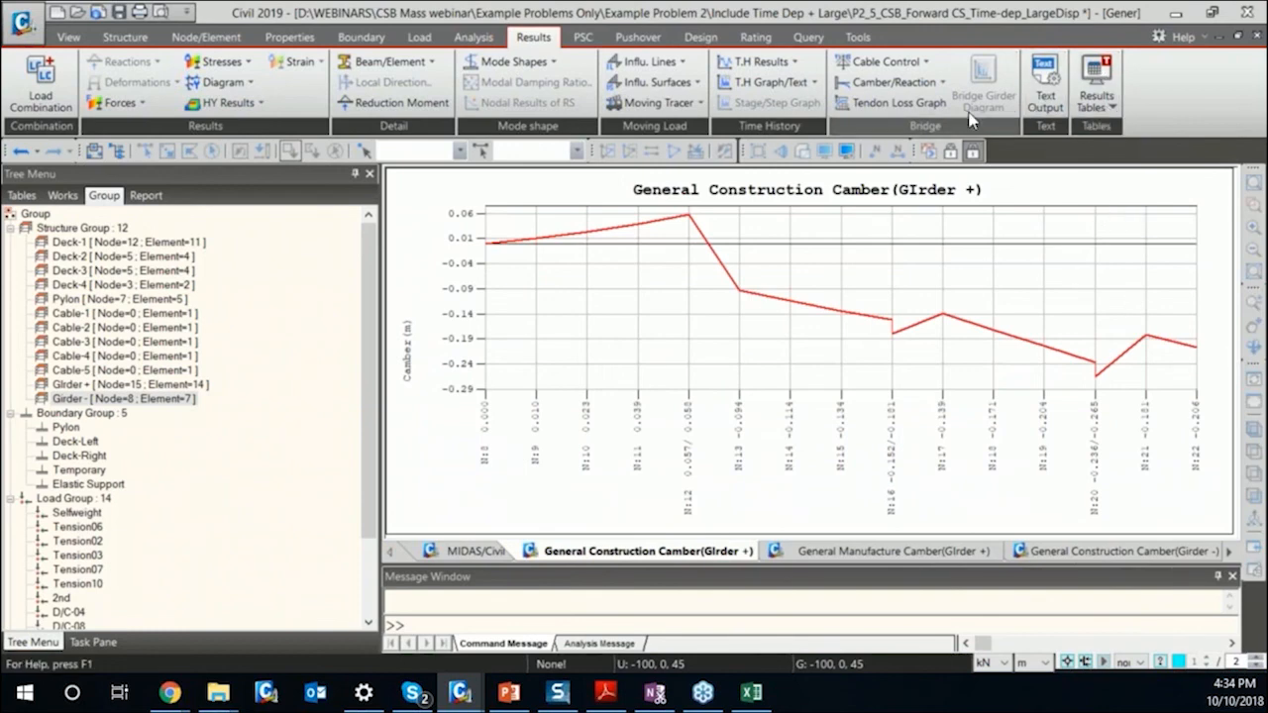
Generate the general camber tables for both girder groups.
{"action": "left_click", "coordinate": [896, 84]}
{"action": "mouse_move", "coordinate": [903, 127]}
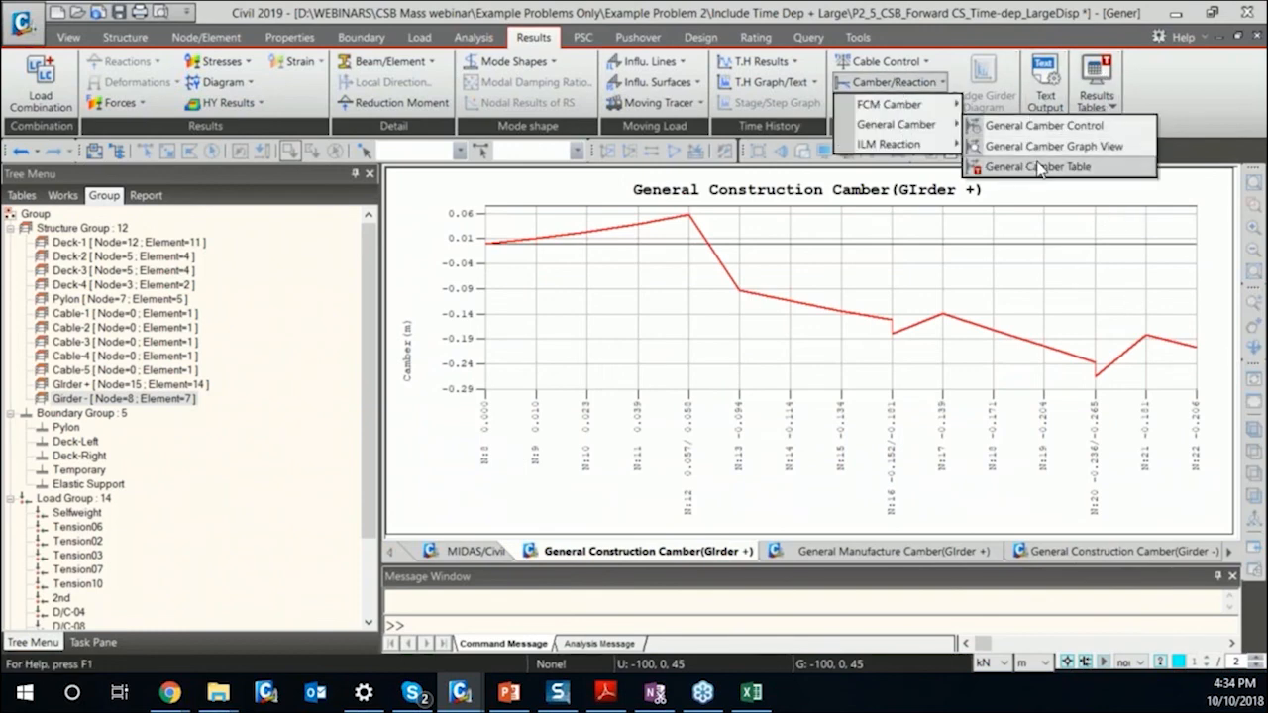
{"action": "left_click", "coordinate": [1039, 166]}
{"action": "left_click", "coordinate": [641, 423]}
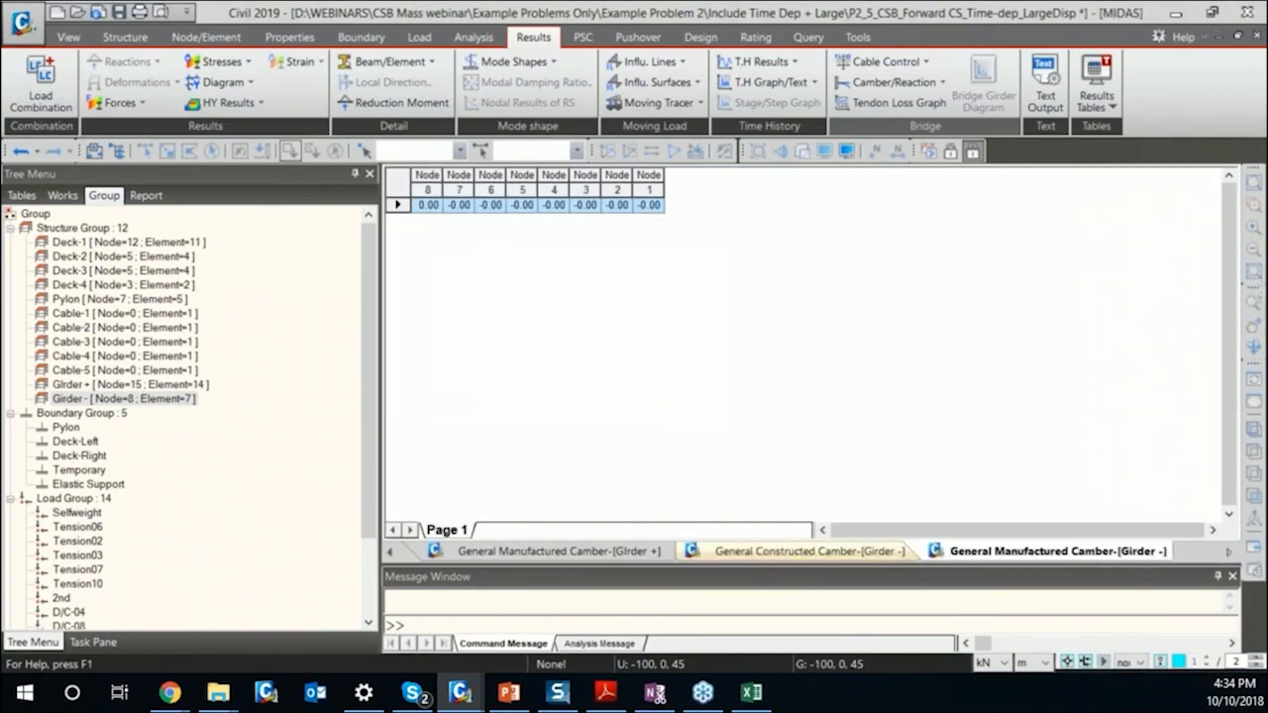
Review the constructed camber table of Girder -, its camber graphs, and the stage-by-stage constructed camber table of GIrder +.
{"action": "left_click", "coordinate": [807, 550]}
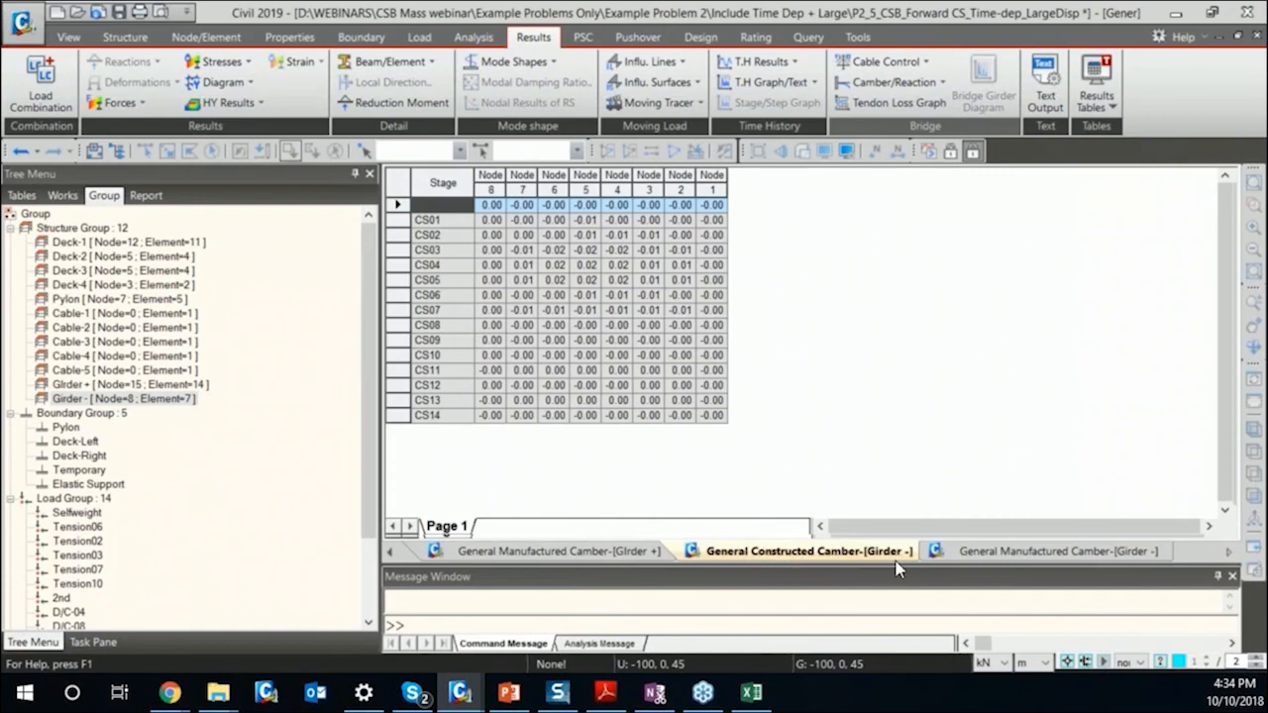
{"action": "left_click", "coordinate": [390, 555]}
{"action": "left_click", "coordinate": [389, 555]}
{"action": "left_click", "coordinate": [389, 555]}
{"action": "left_click", "coordinate": [552, 560]}
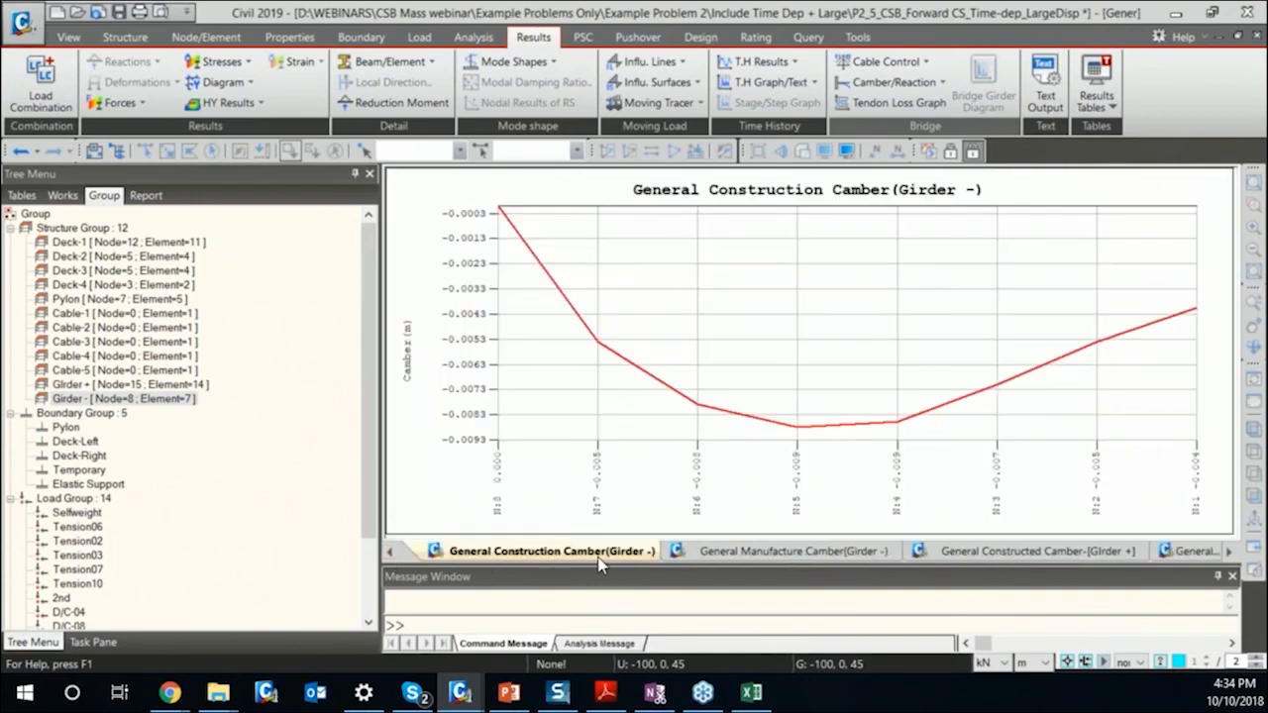
{"action": "left_click", "coordinate": [789, 556]}
{"action": "left_click", "coordinate": [1033, 556]}
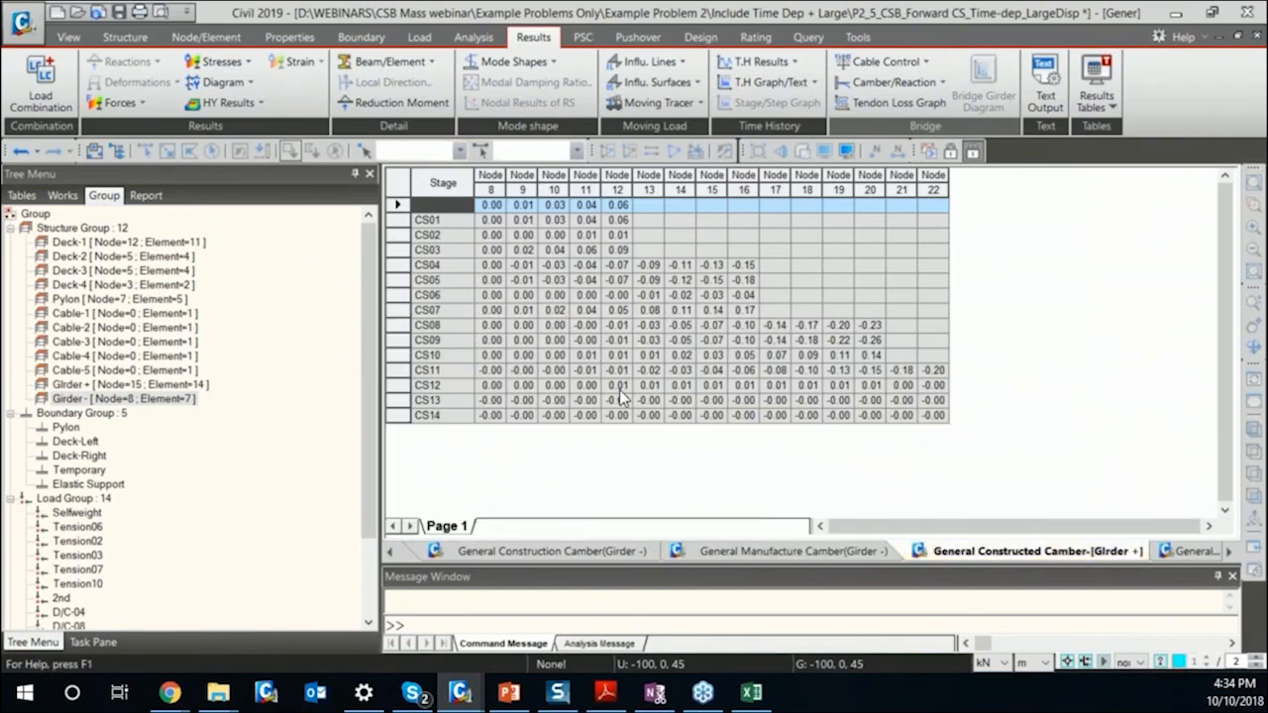
{"action": "left_click", "coordinate": [400, 184]}
{"action": "left_click", "coordinate": [400, 186]}
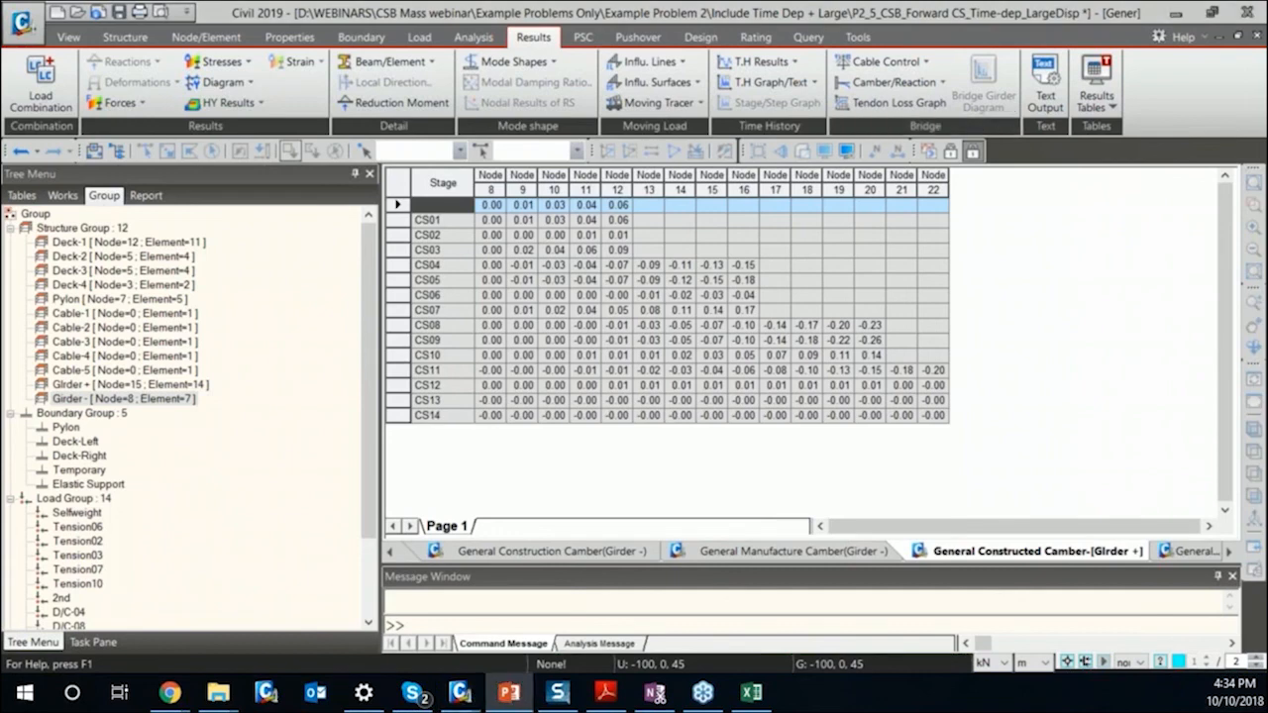
Switch to PowerPoint to show the closing slide and exit the slide show.
{"action": "left_click", "coordinate": [508, 692]}
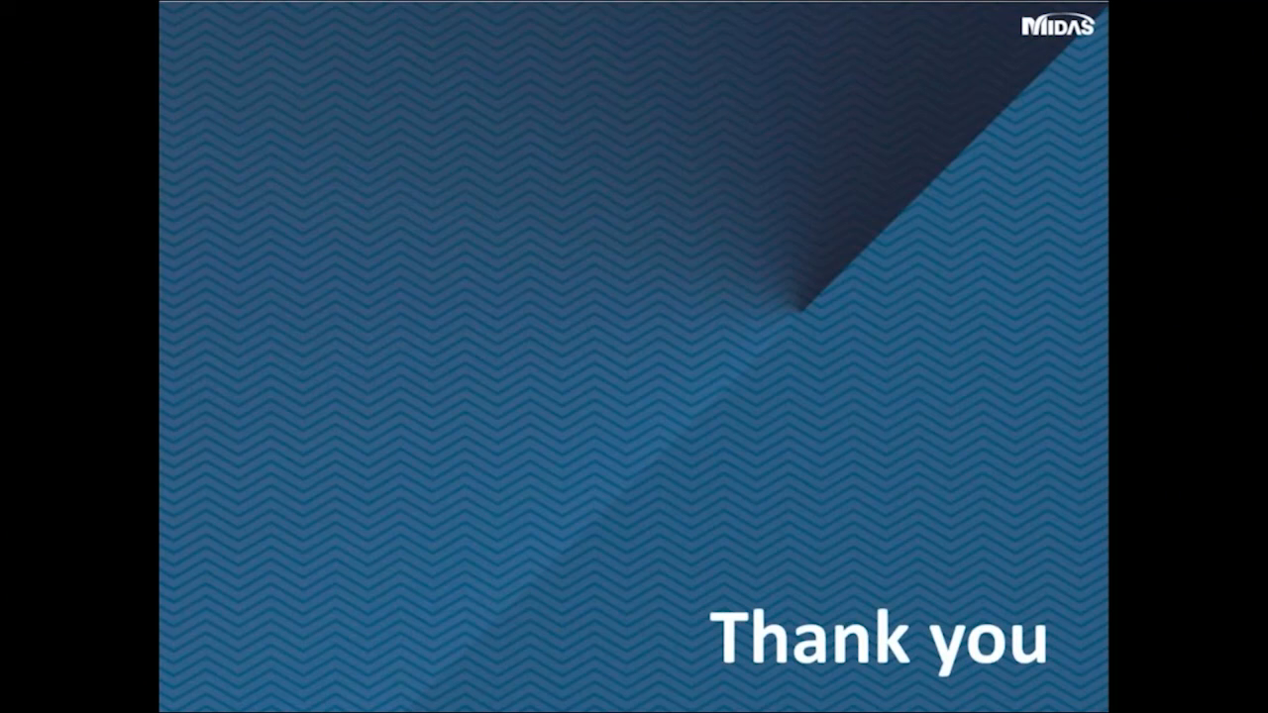
{"action": "key", "text": "Escape"}
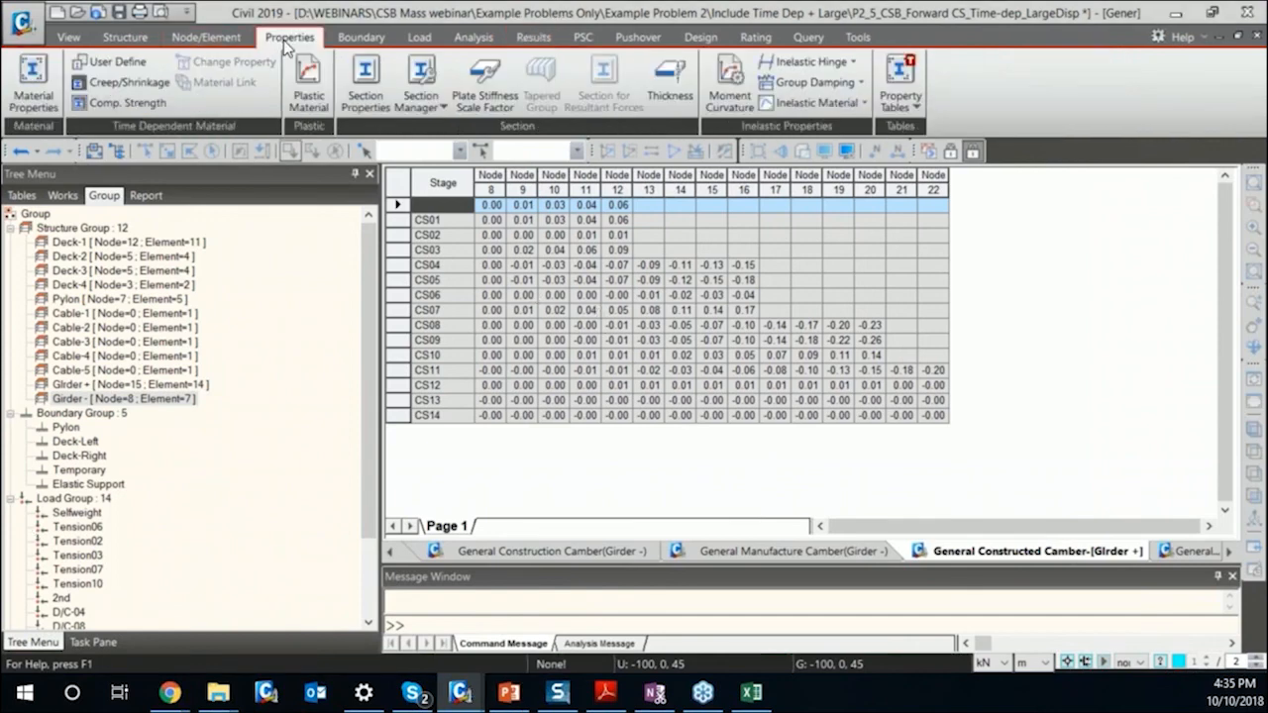
Open the section data of Cable 1 in MIDAS Civil and examine its size and section property values.
{"action": "left_click", "coordinate": [362, 87]}
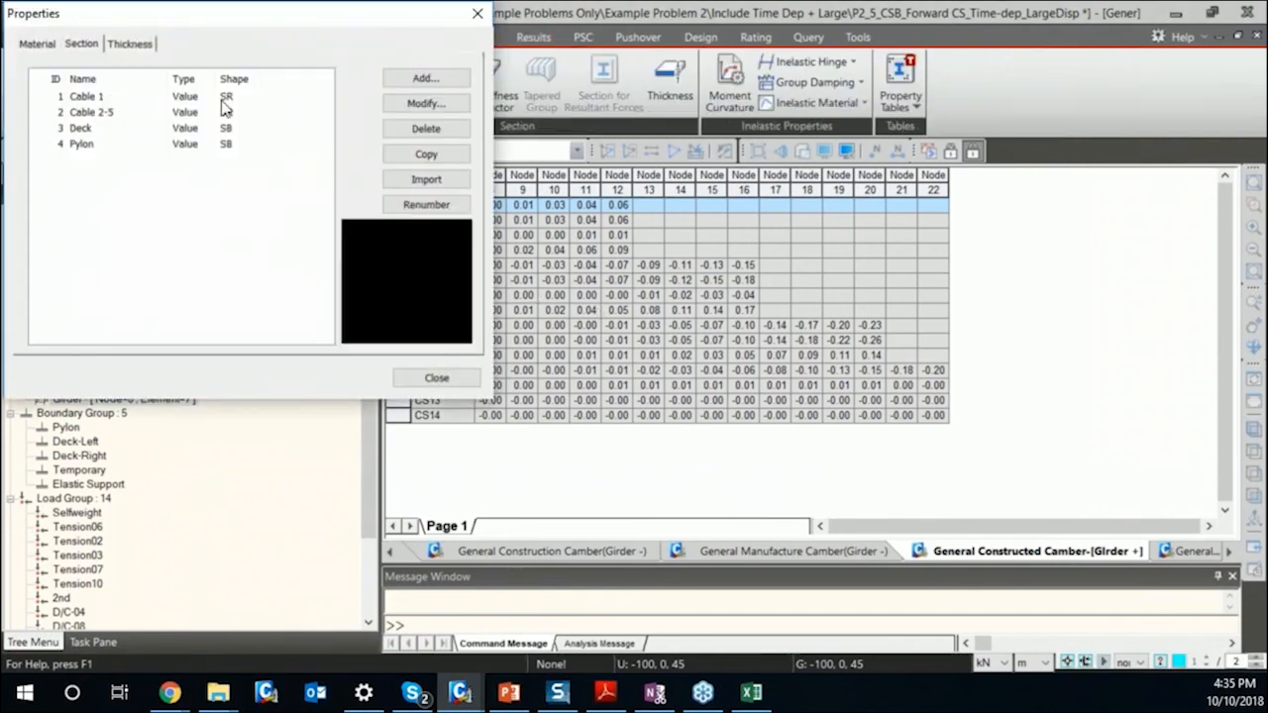
{"action": "left_click", "coordinate": [203, 96]}
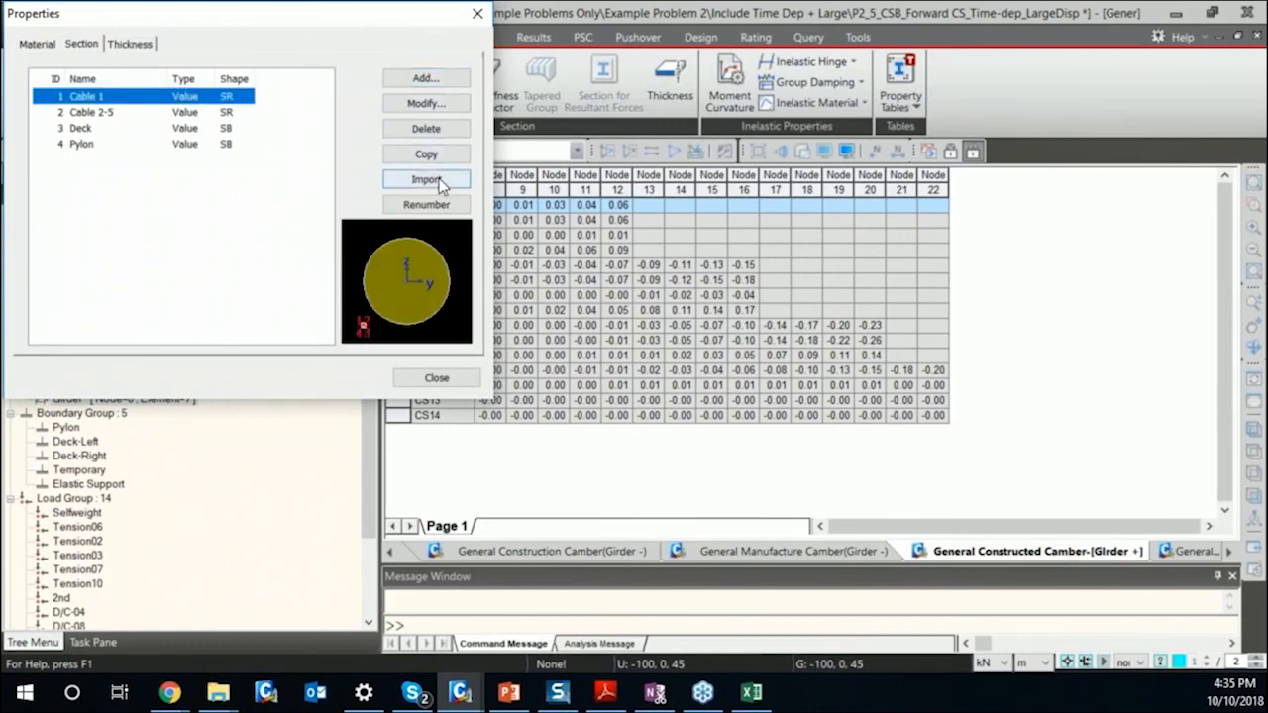
{"action": "left_click", "coordinate": [424, 103]}
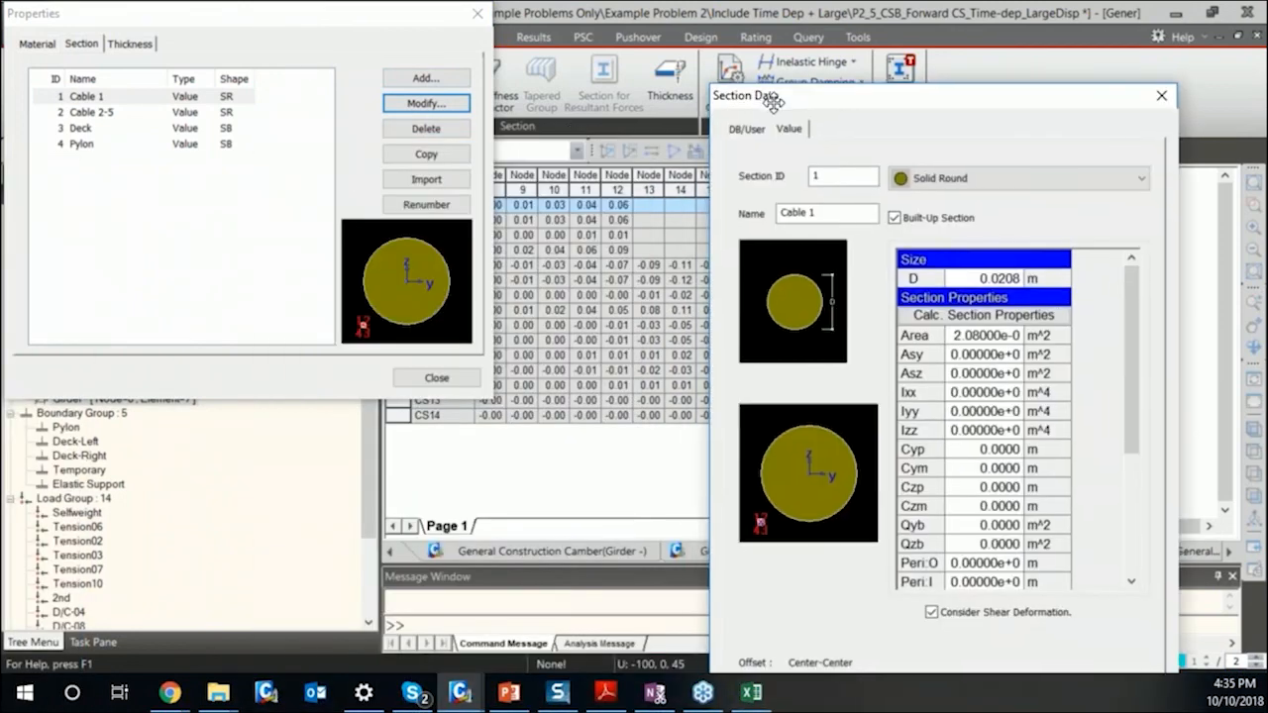
{"action": "left_click_drag", "start_coordinate": [772, 99], "coordinate": [667, 30]}
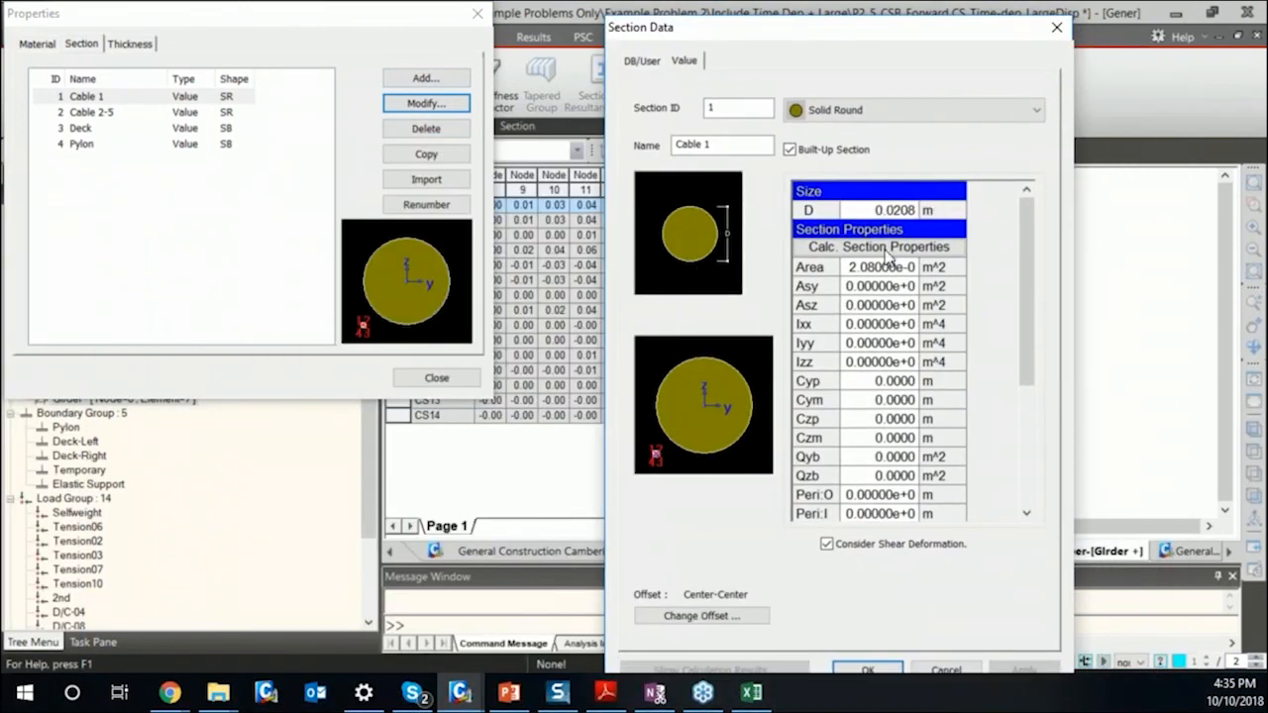
{"action": "left_click_drag", "start_coordinate": [898, 272], "coordinate": [926, 530]}
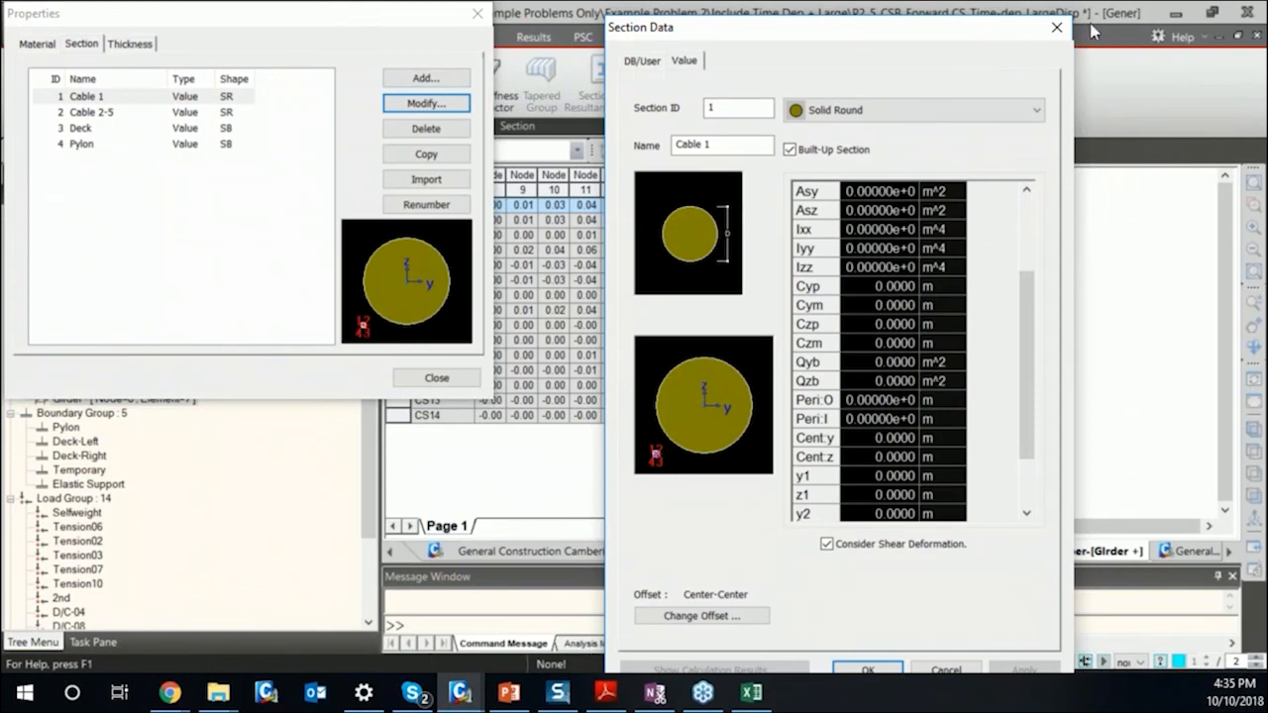
Examine the calculated properties of Cable 1 as a user-defined Solid Round section with a 0.5 m diameter, and close without saving the change.
{"action": "left_click", "coordinate": [643, 63]}
{"action": "left_click", "coordinate": [911, 110]}
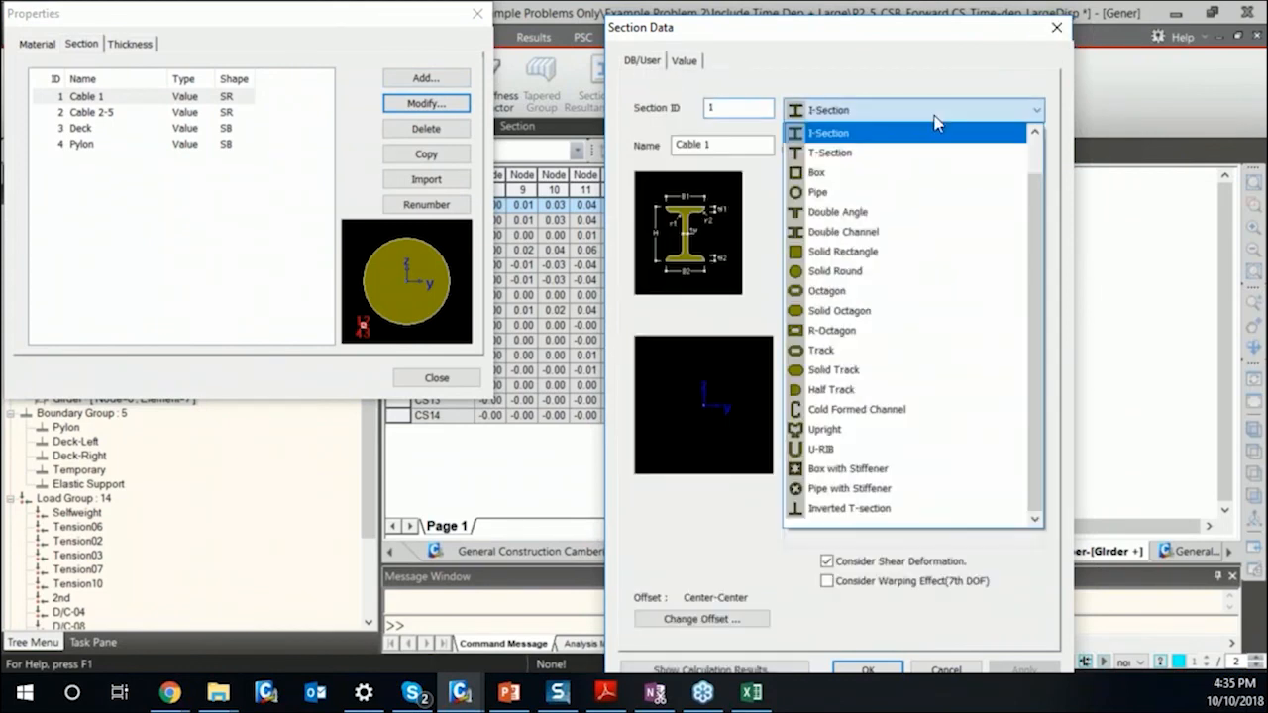
{"action": "left_click", "coordinate": [881, 271]}
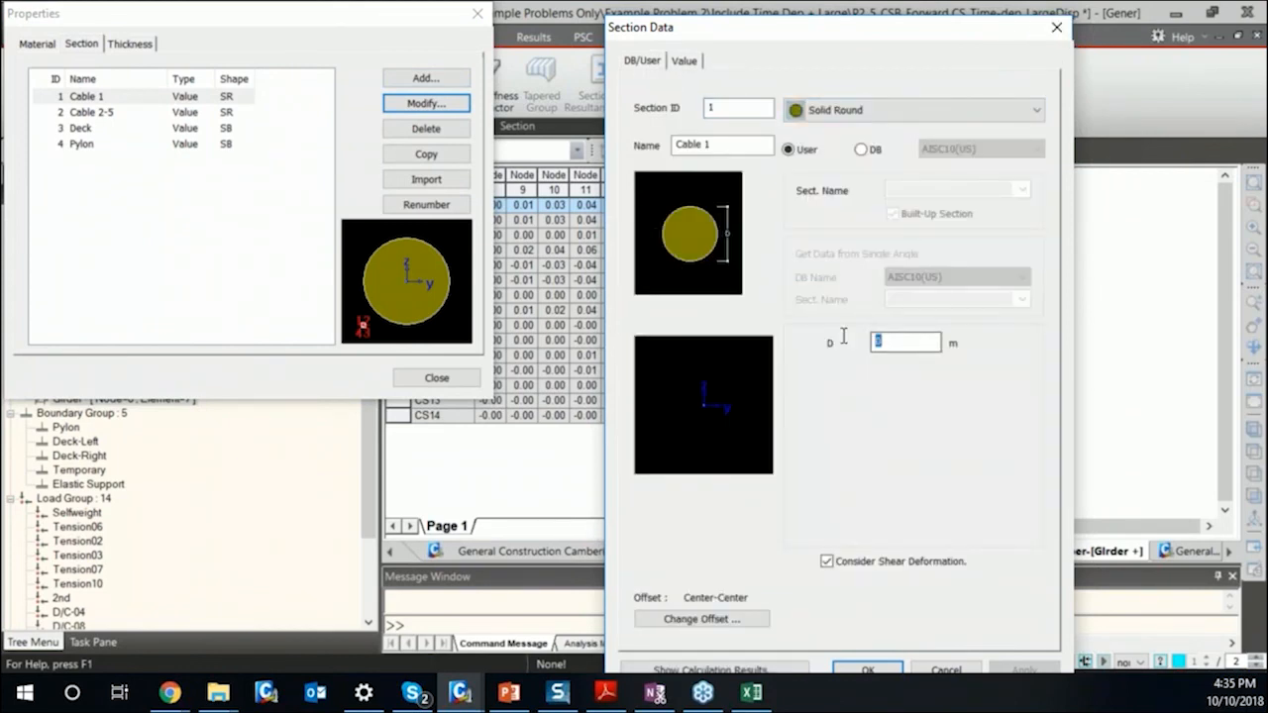
{"action": "type", "text": "0.5"}
{"action": "left_click", "coordinate": [709, 669]}
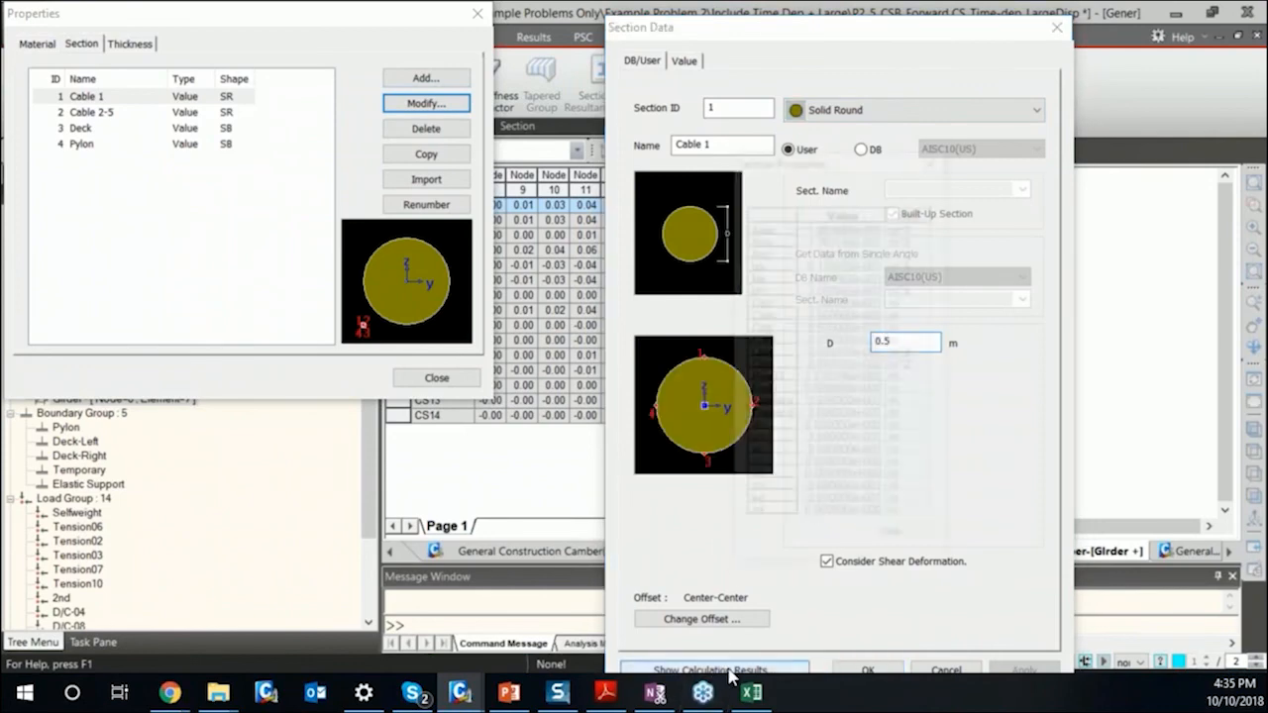
{"action": "left_click", "coordinate": [909, 537]}
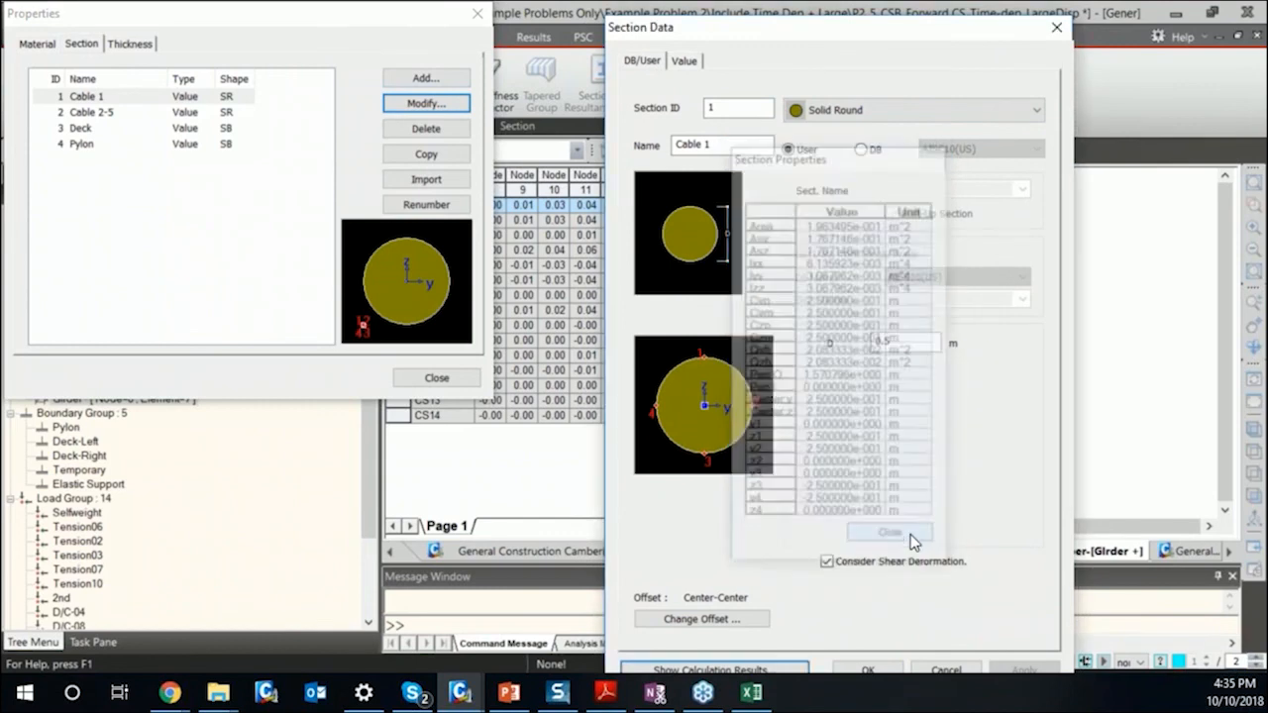
{"action": "left_click", "coordinate": [1055, 28]}
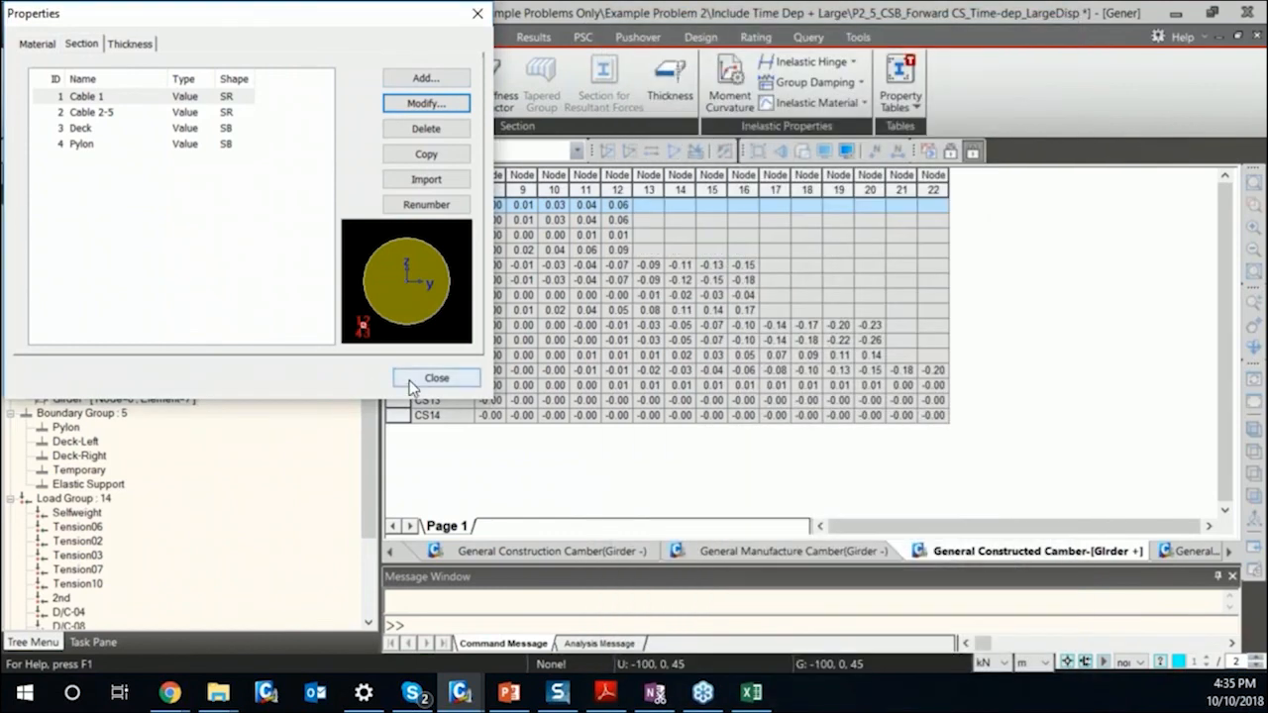
{"action": "left_click", "coordinate": [437, 377]}
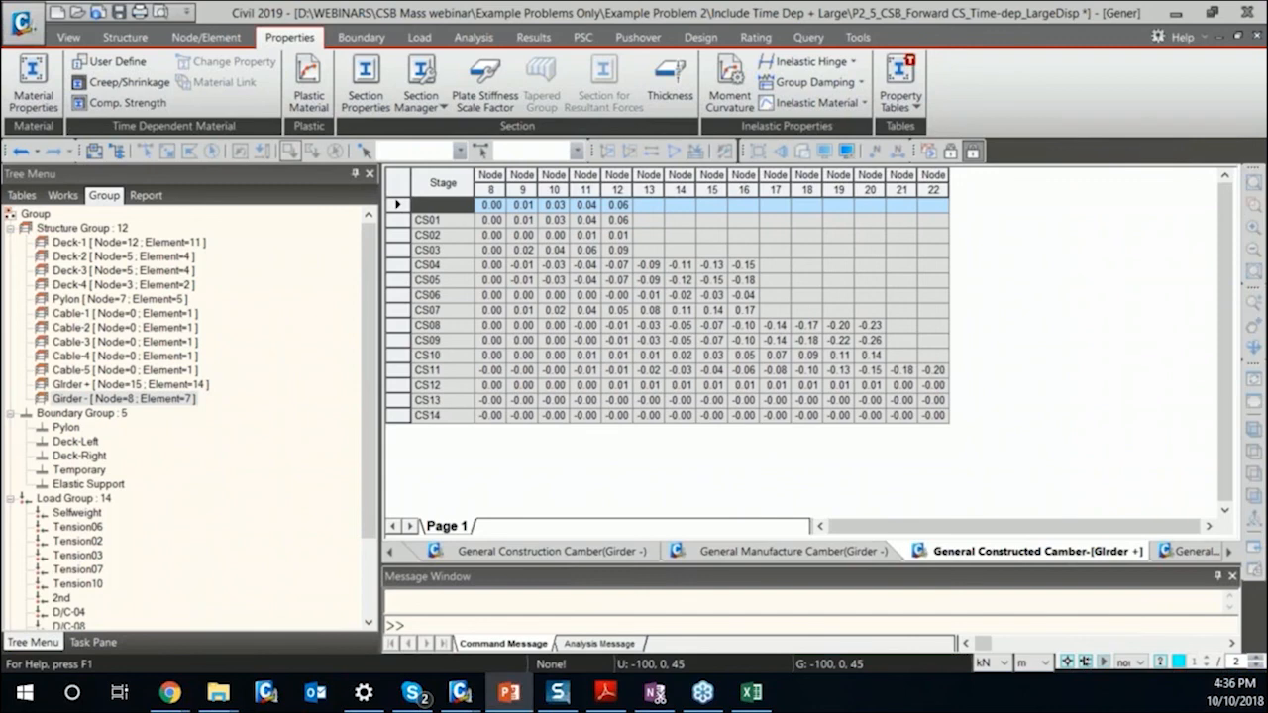
Switch to the PowerPoint presentation to show the "Thank you" slide and end the slide show.
{"action": "left_click", "coordinate": [508, 692]}
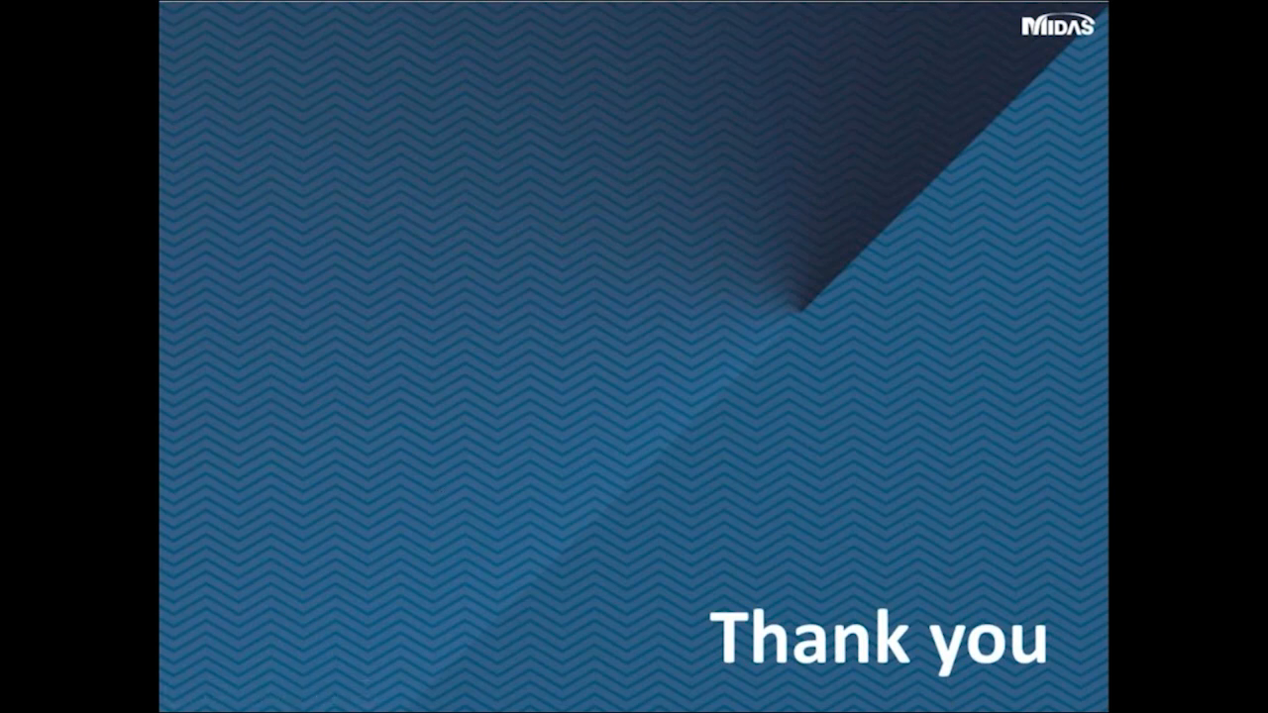
{"action": "key", "text": "Escape"}
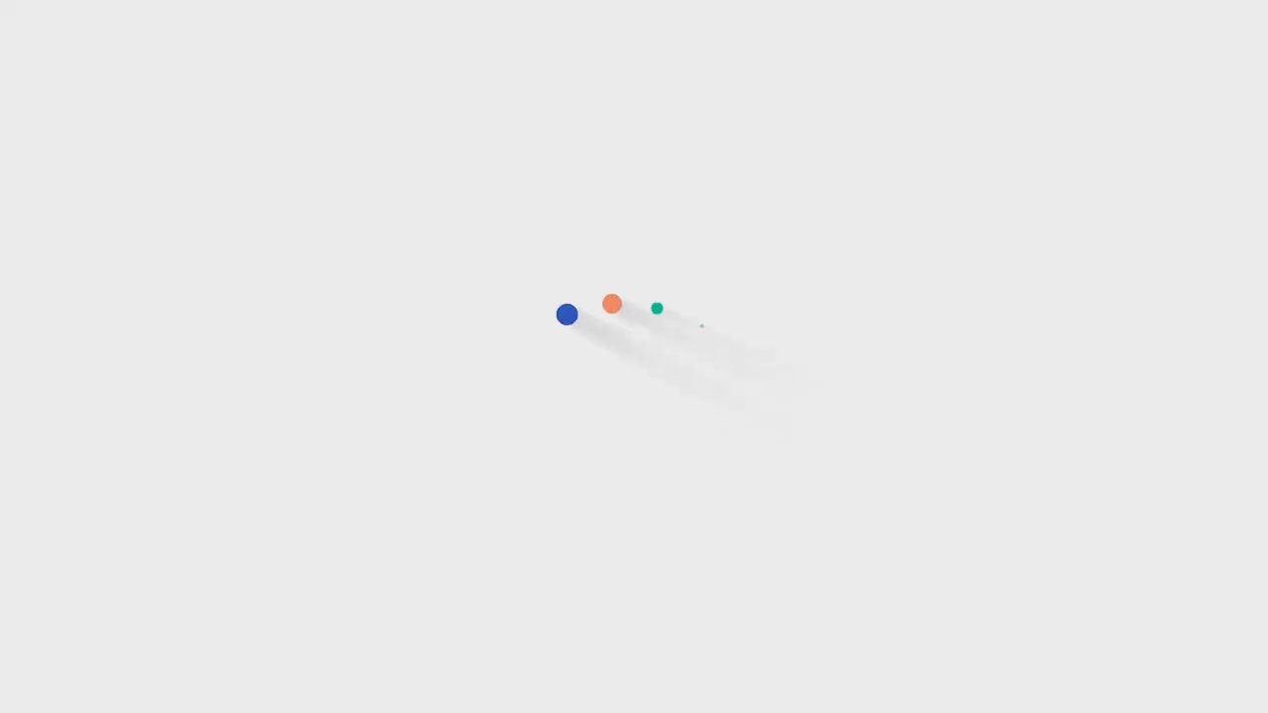